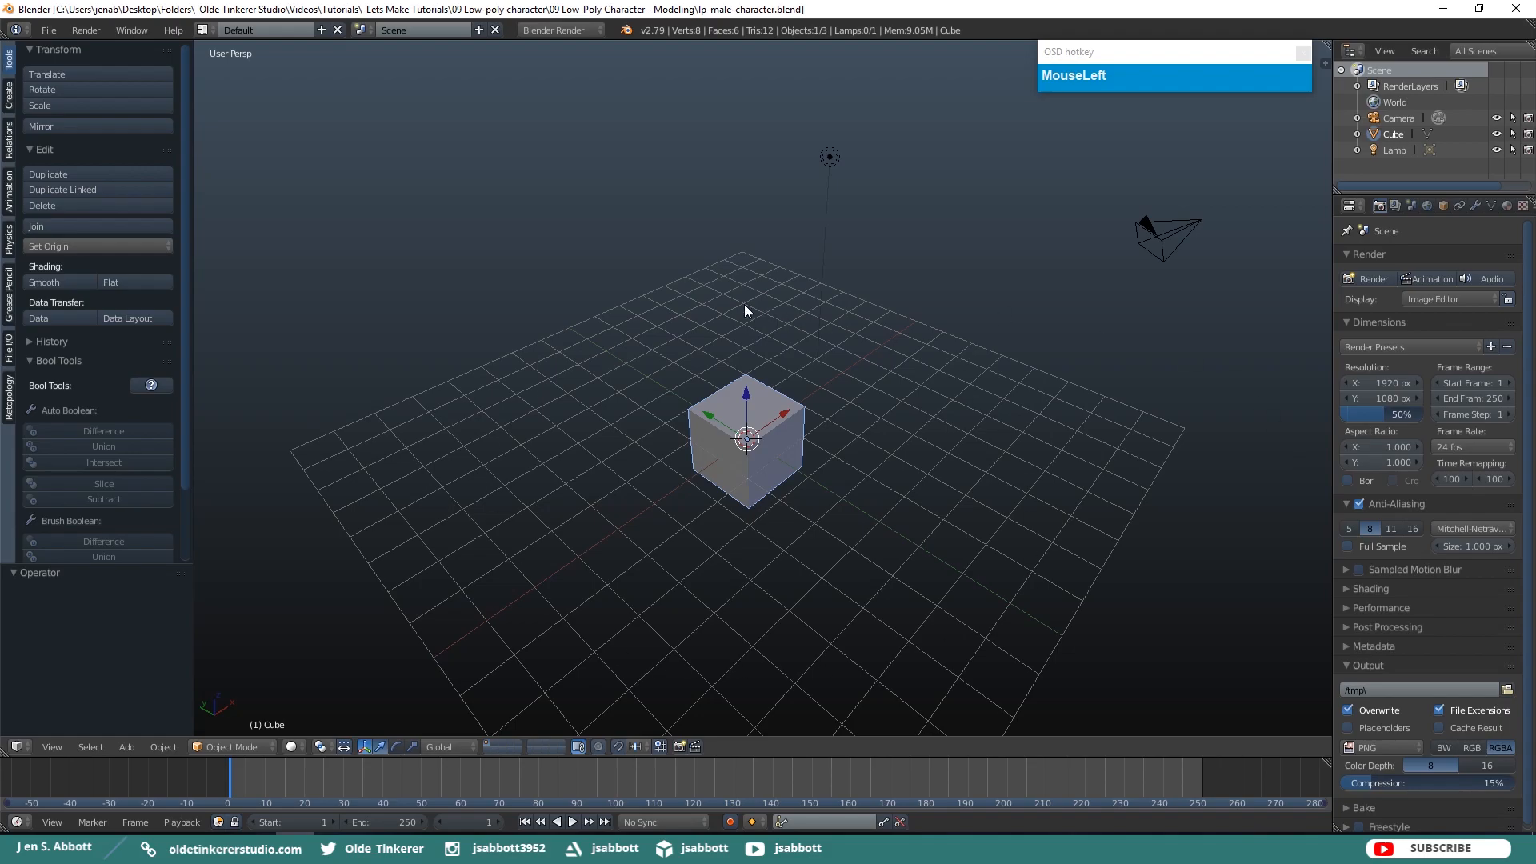
# Set the render engine to Cycles Render and split the 3D viewport into two side-by-side views, hiding the new view's tool shelf
pyautogui.click(553, 31)
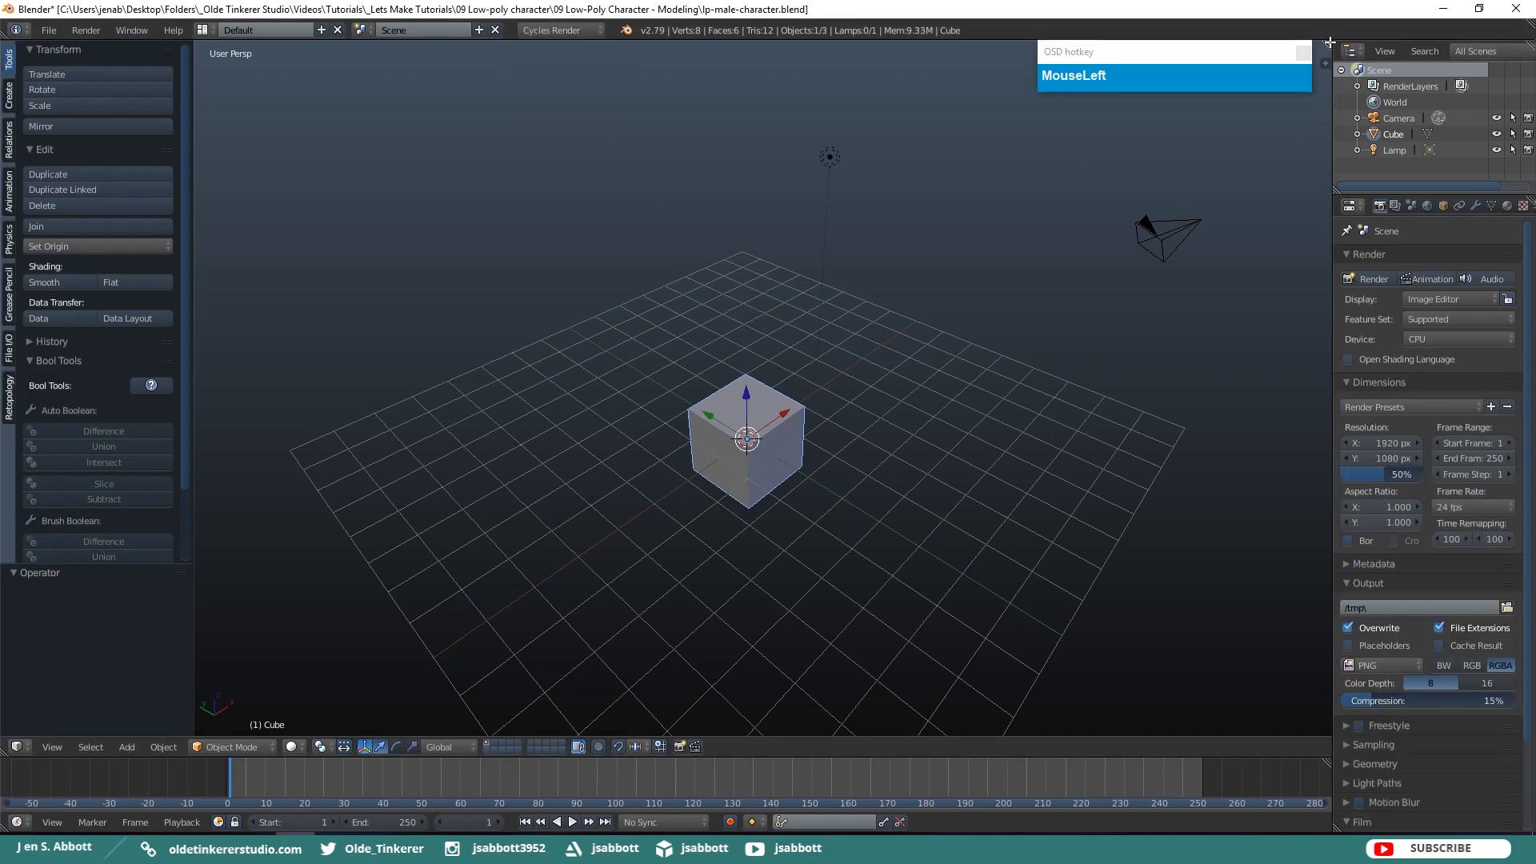
pyautogui.moveTo(1328, 43); pyautogui.dragTo(694, 83)
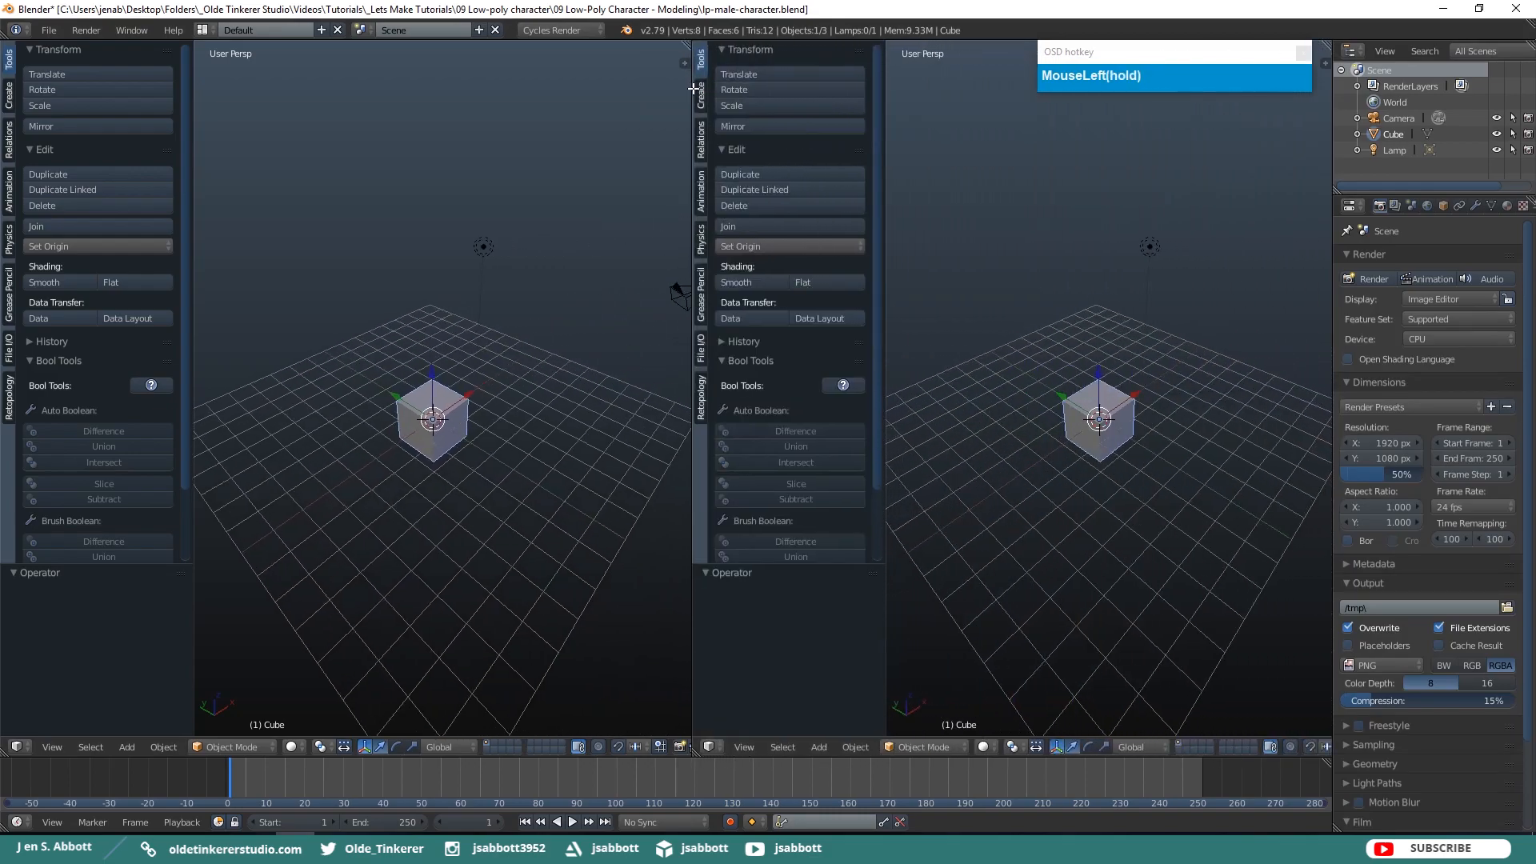
pyautogui.press('t')
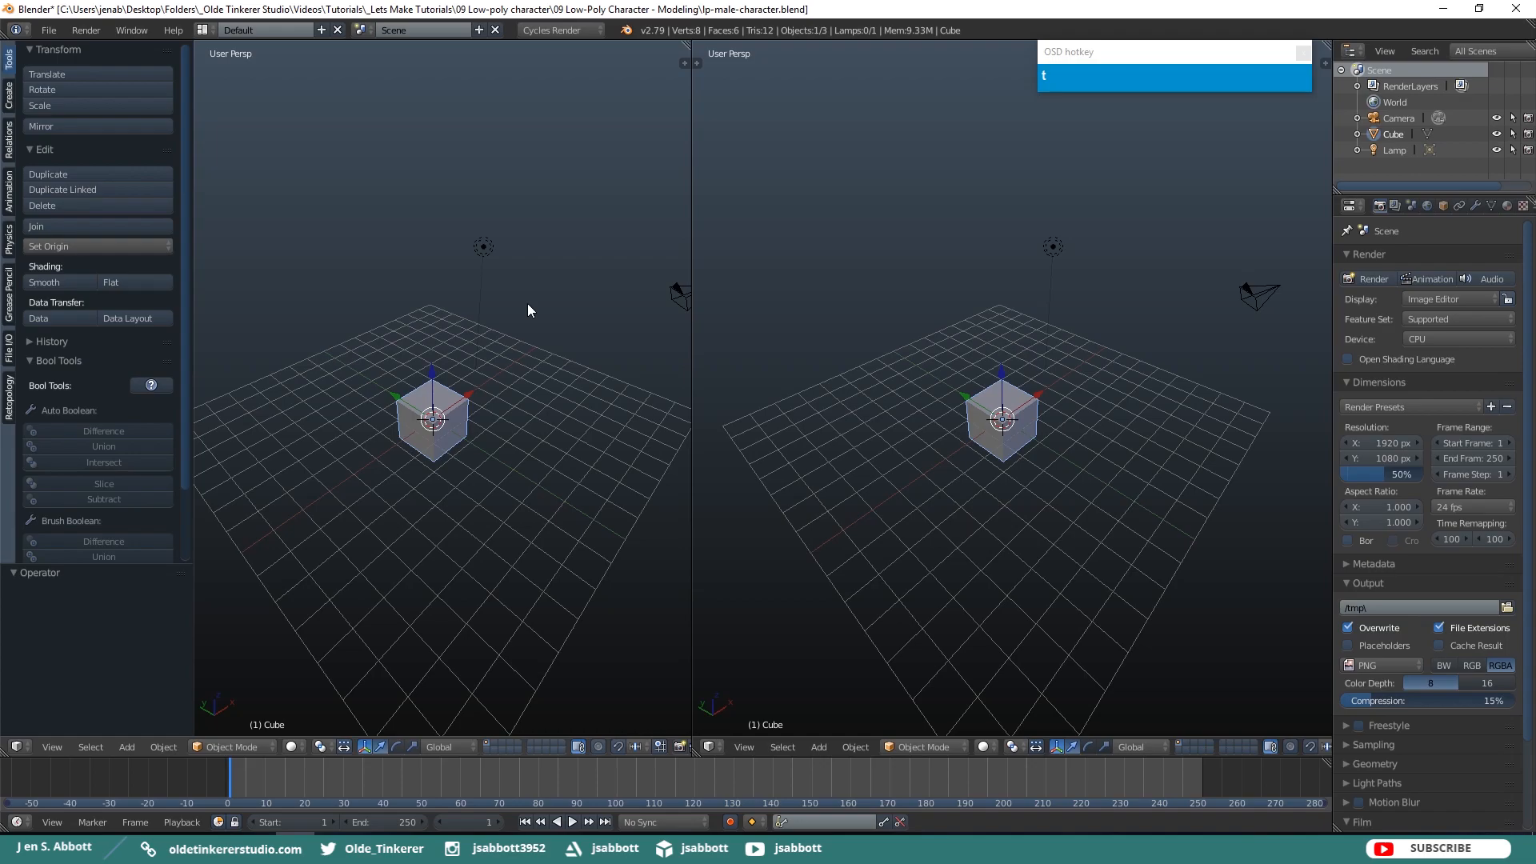
# Enable background images for the original 3D view and add an empty image slot
pyautogui.press('n')
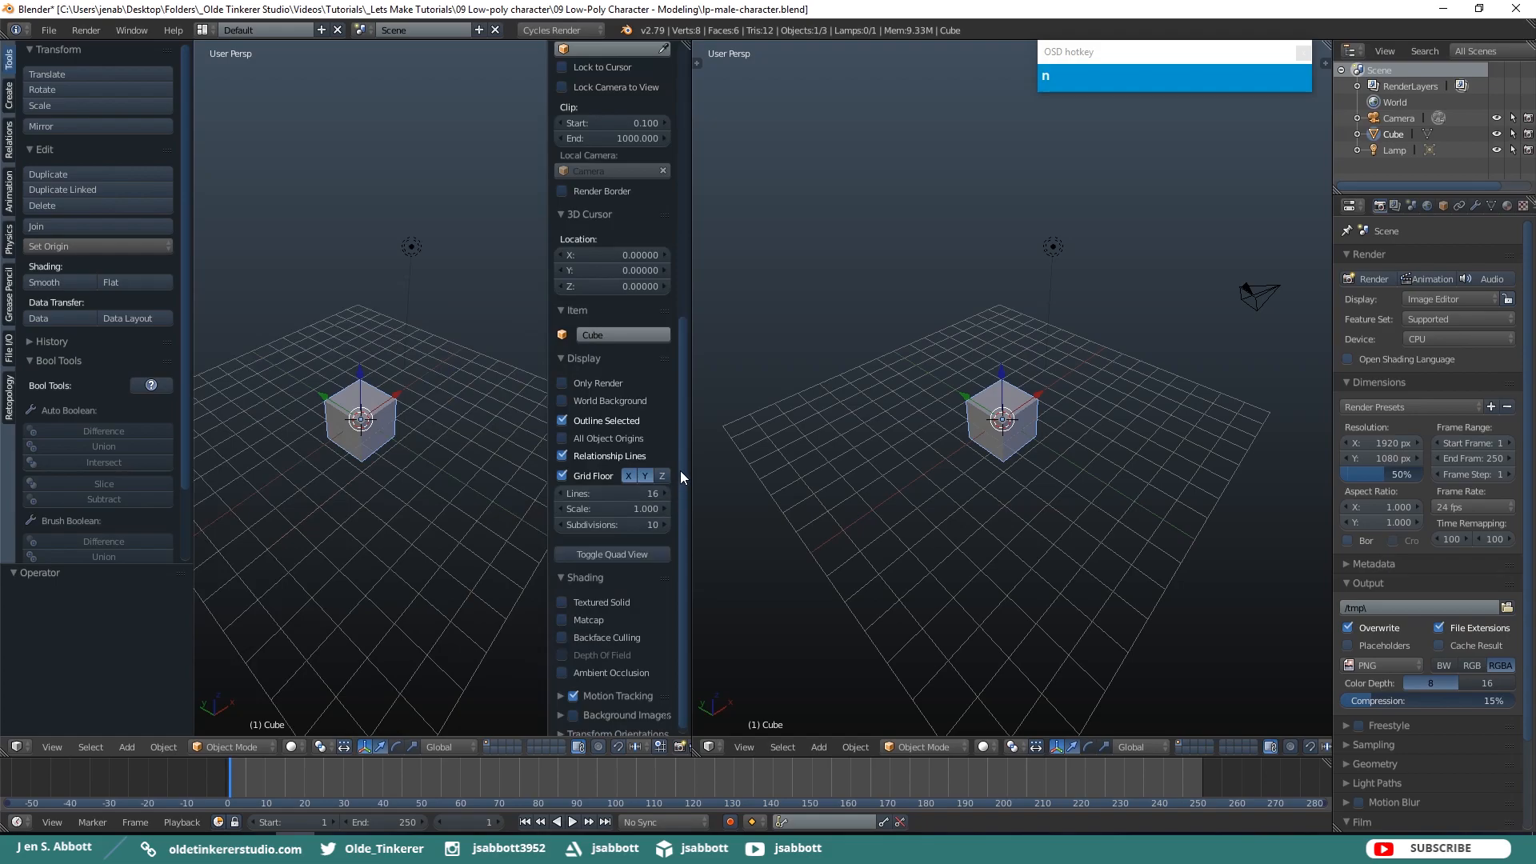
pyautogui.click(574, 715)
pyautogui.click(559, 714)
pyautogui.scroll(-2, 637, 546)
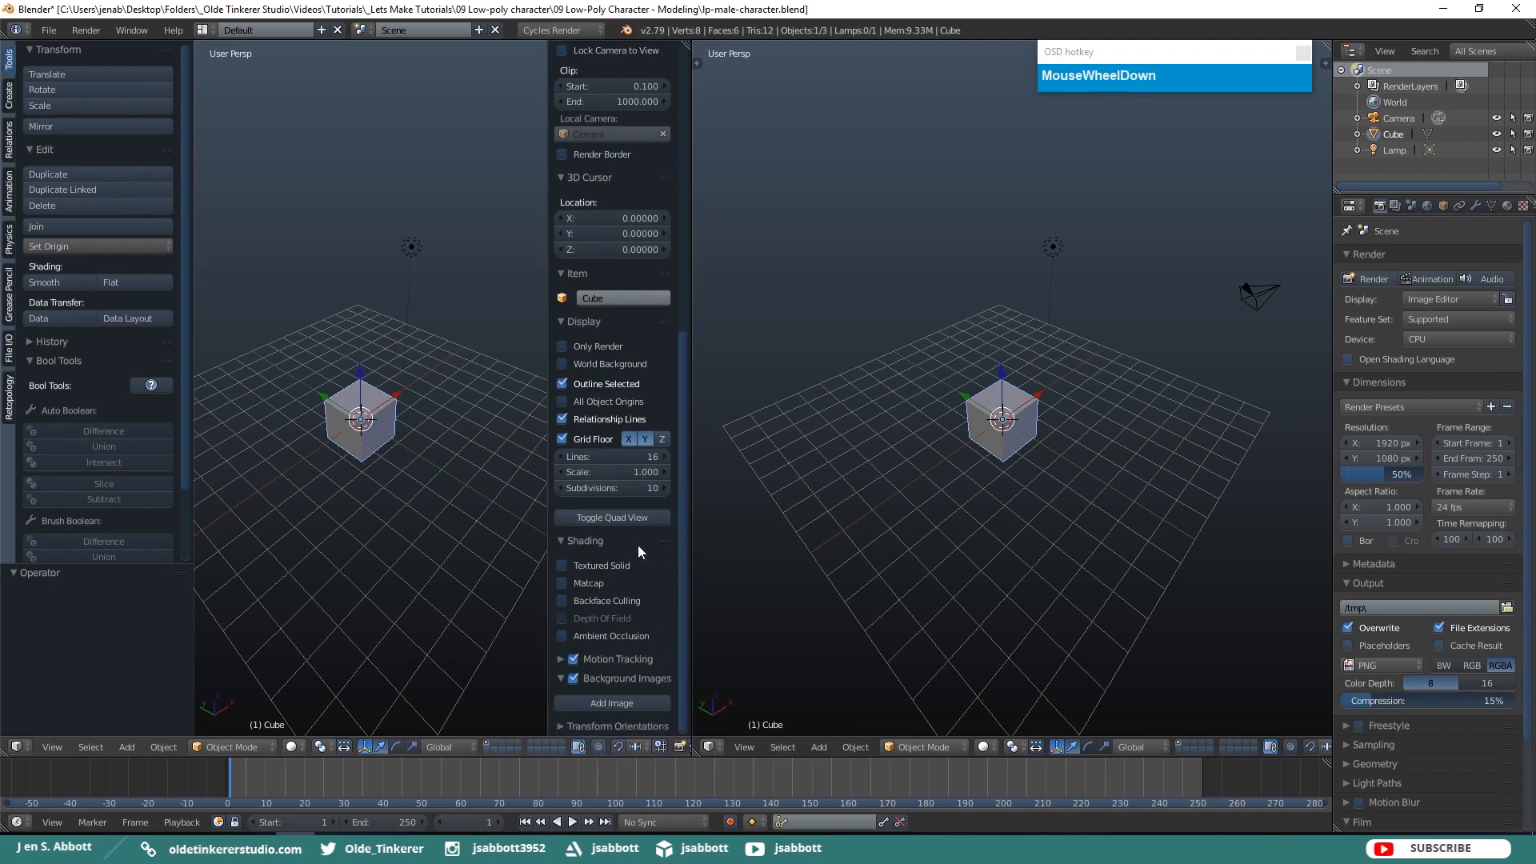
pyautogui.click(608, 702)
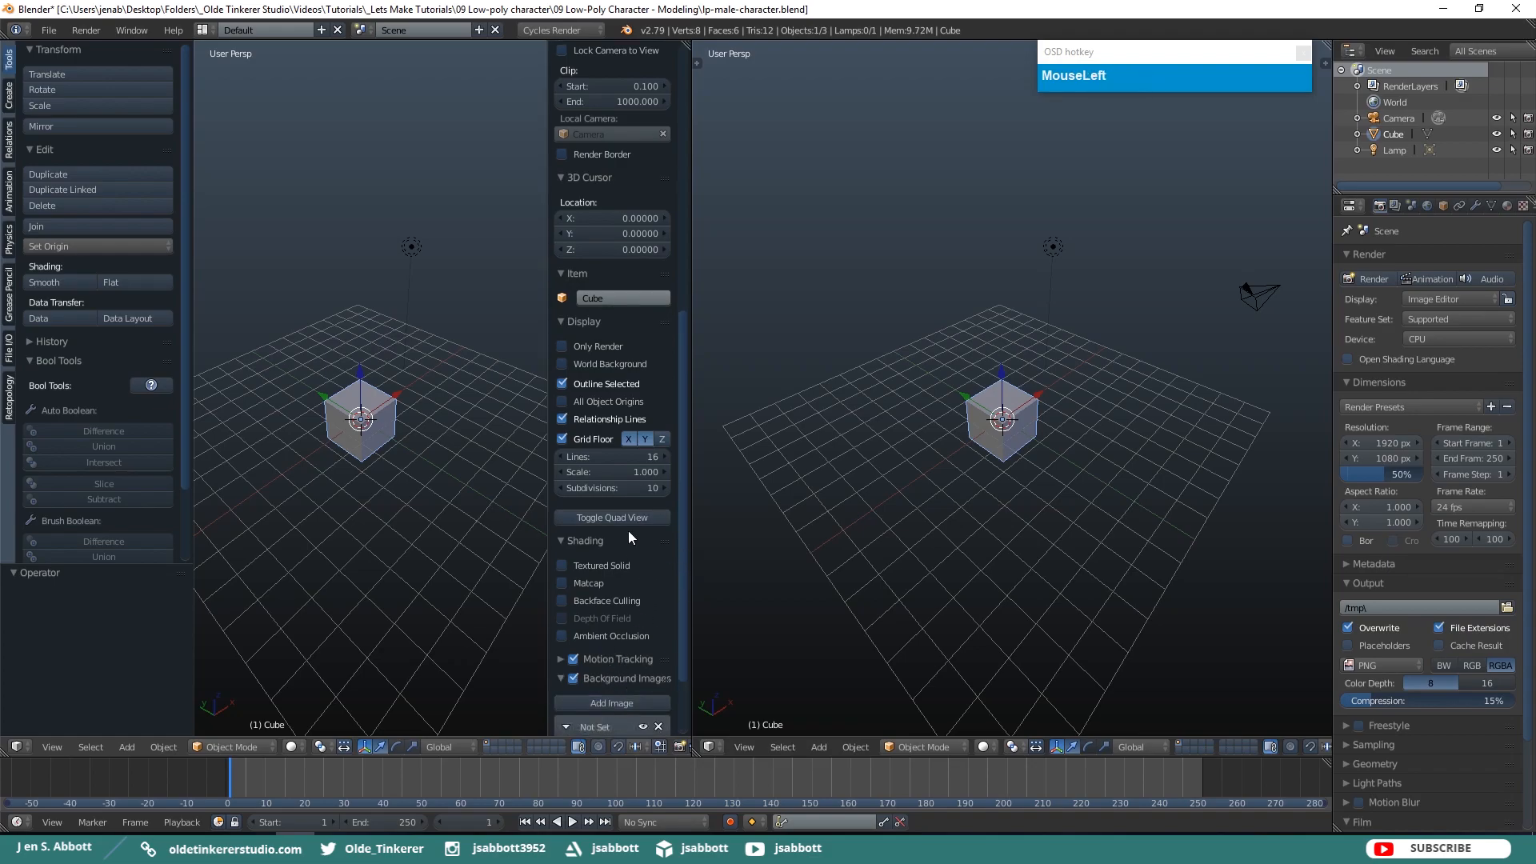
# Load male-front.jpg into the empty background image slot of the original 3D view
pyautogui.scroll(-3, 632, 532)
pyautogui.scroll(-3, 629, 524)
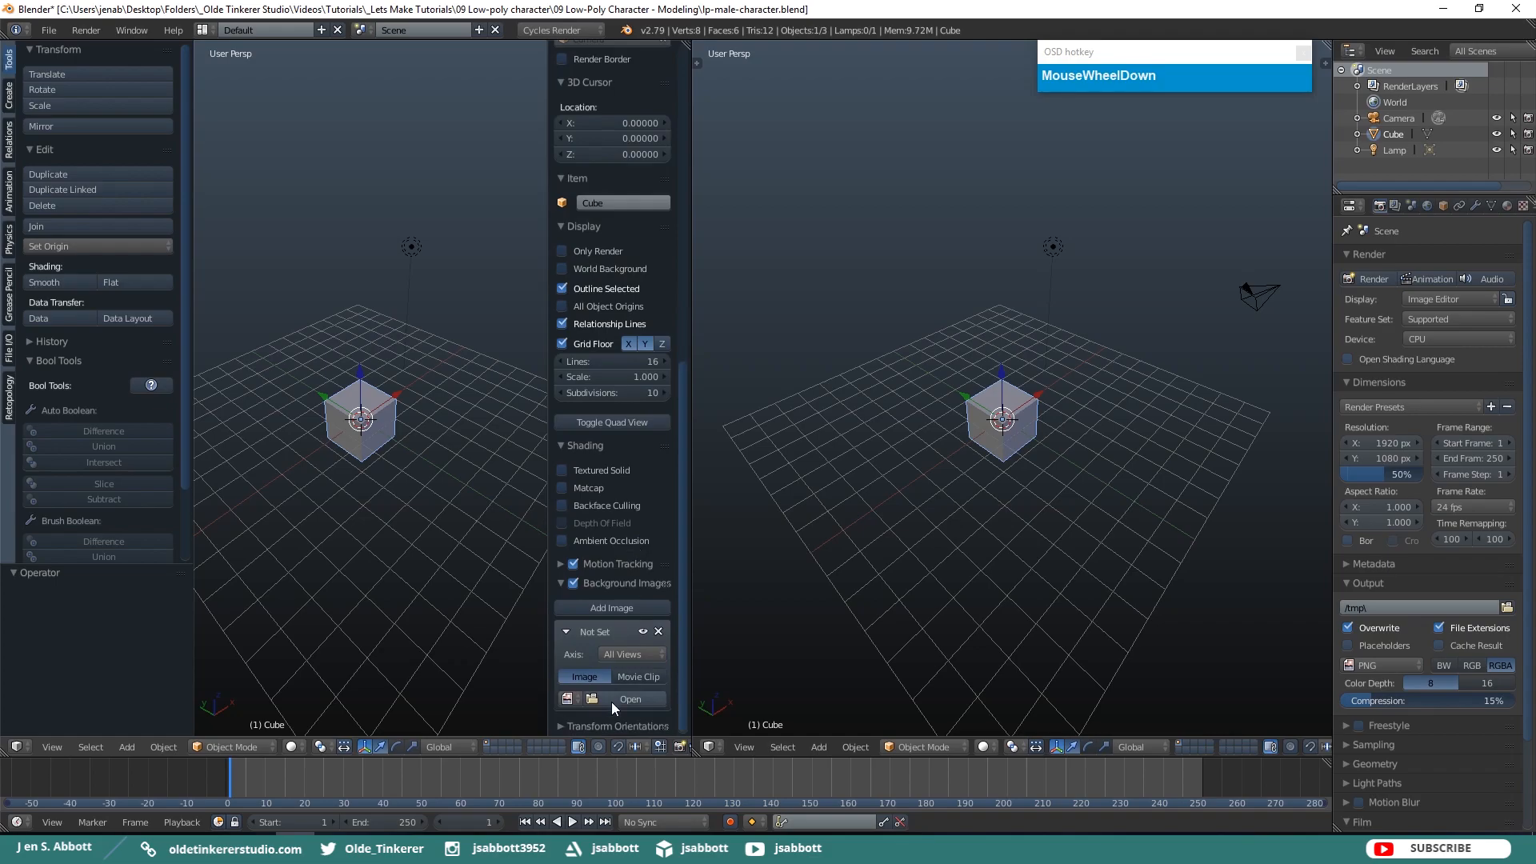
pyautogui.click(611, 701)
pyautogui.click(248, 142)
pyautogui.click(1491, 72)
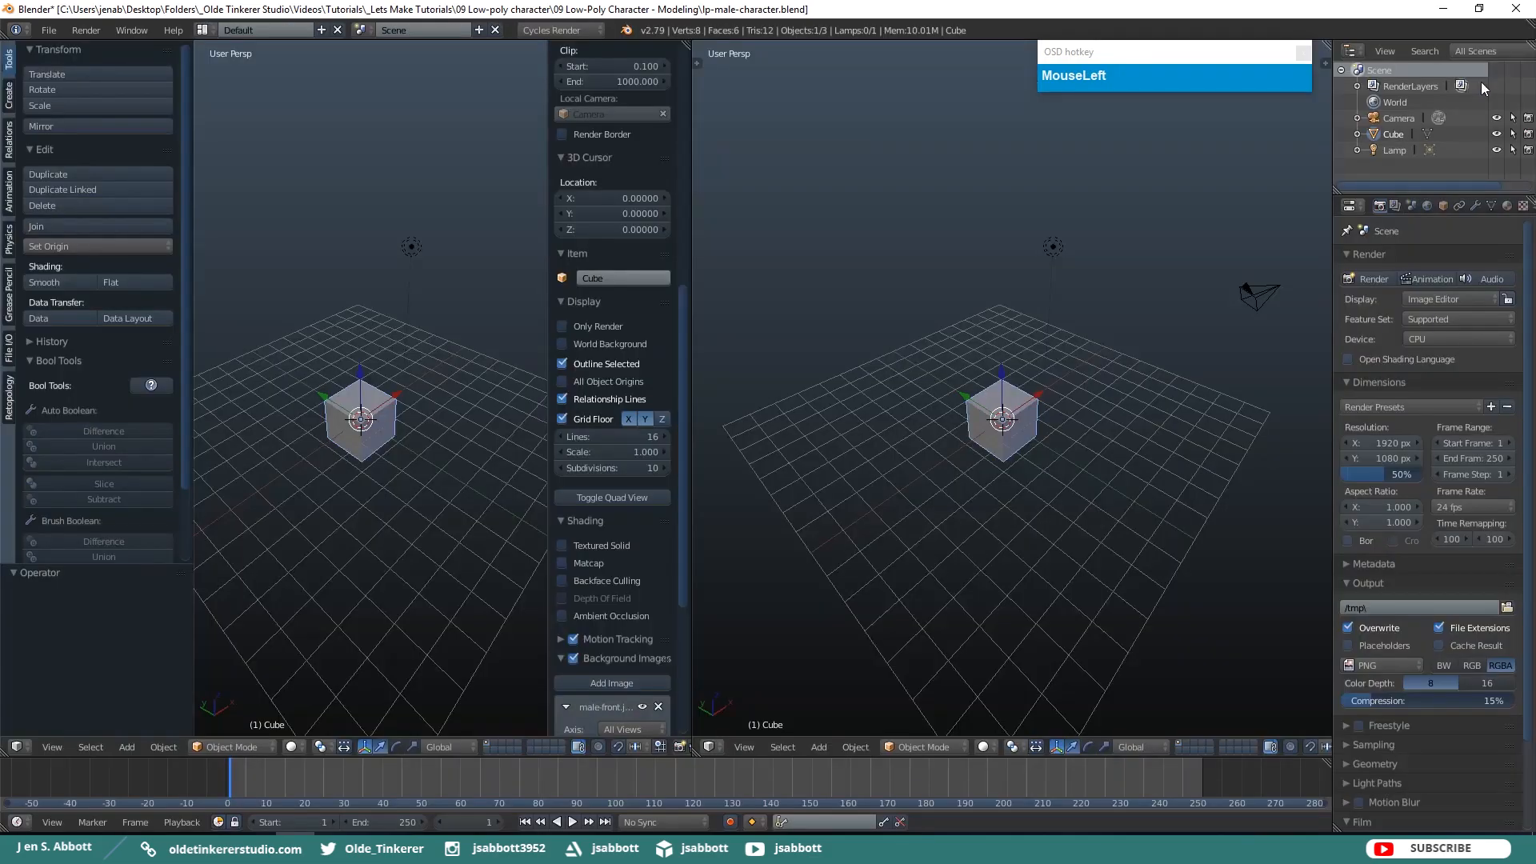
# Limit the male-front.jpg reference to the Front axis and switch its view to front orthographic
pyautogui.scroll(-5, 632, 618)
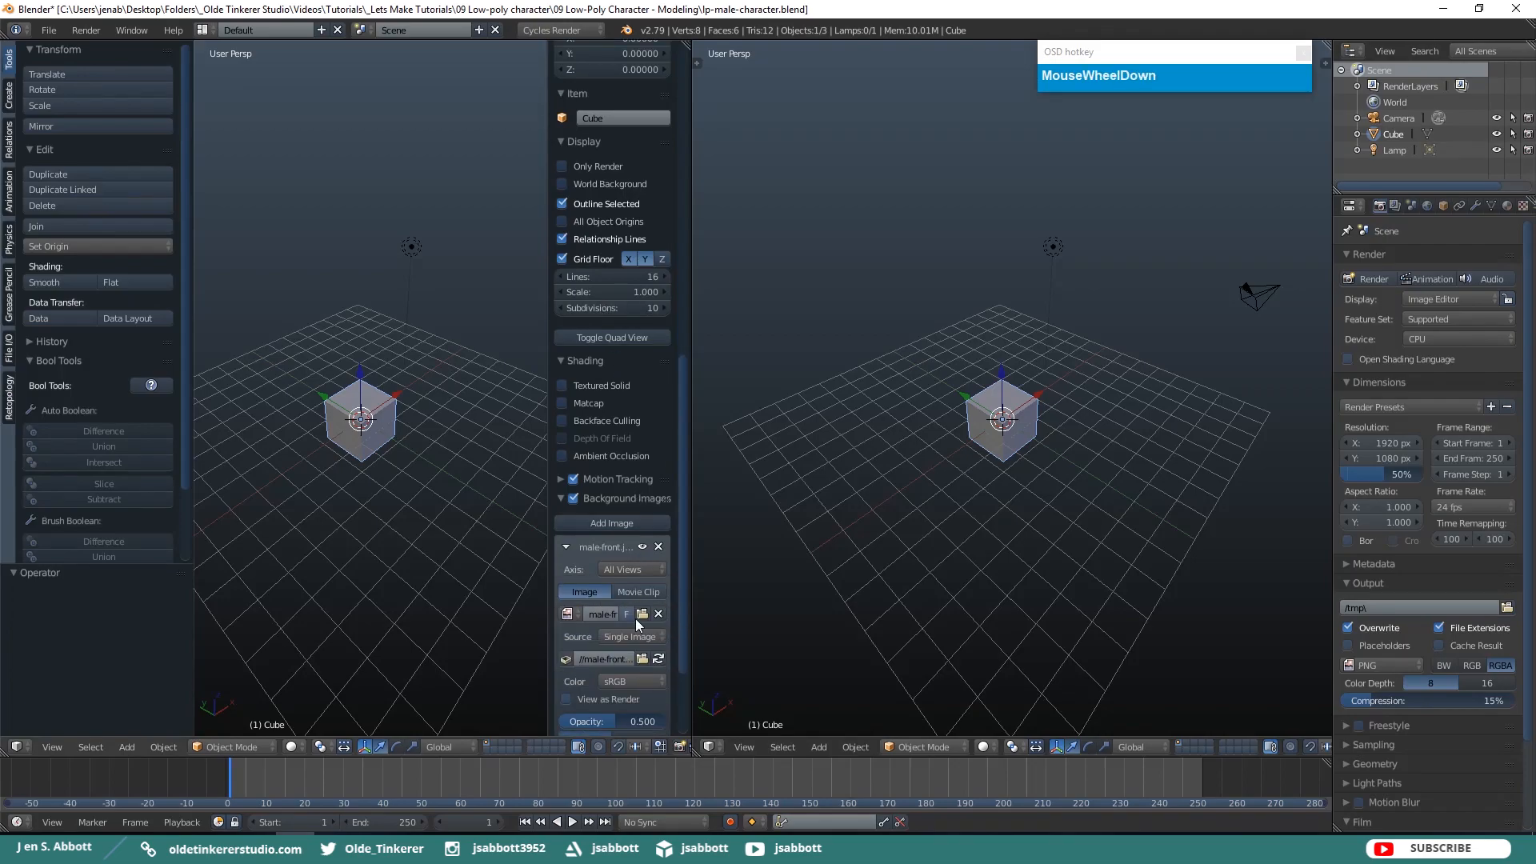
pyautogui.click(614, 569)
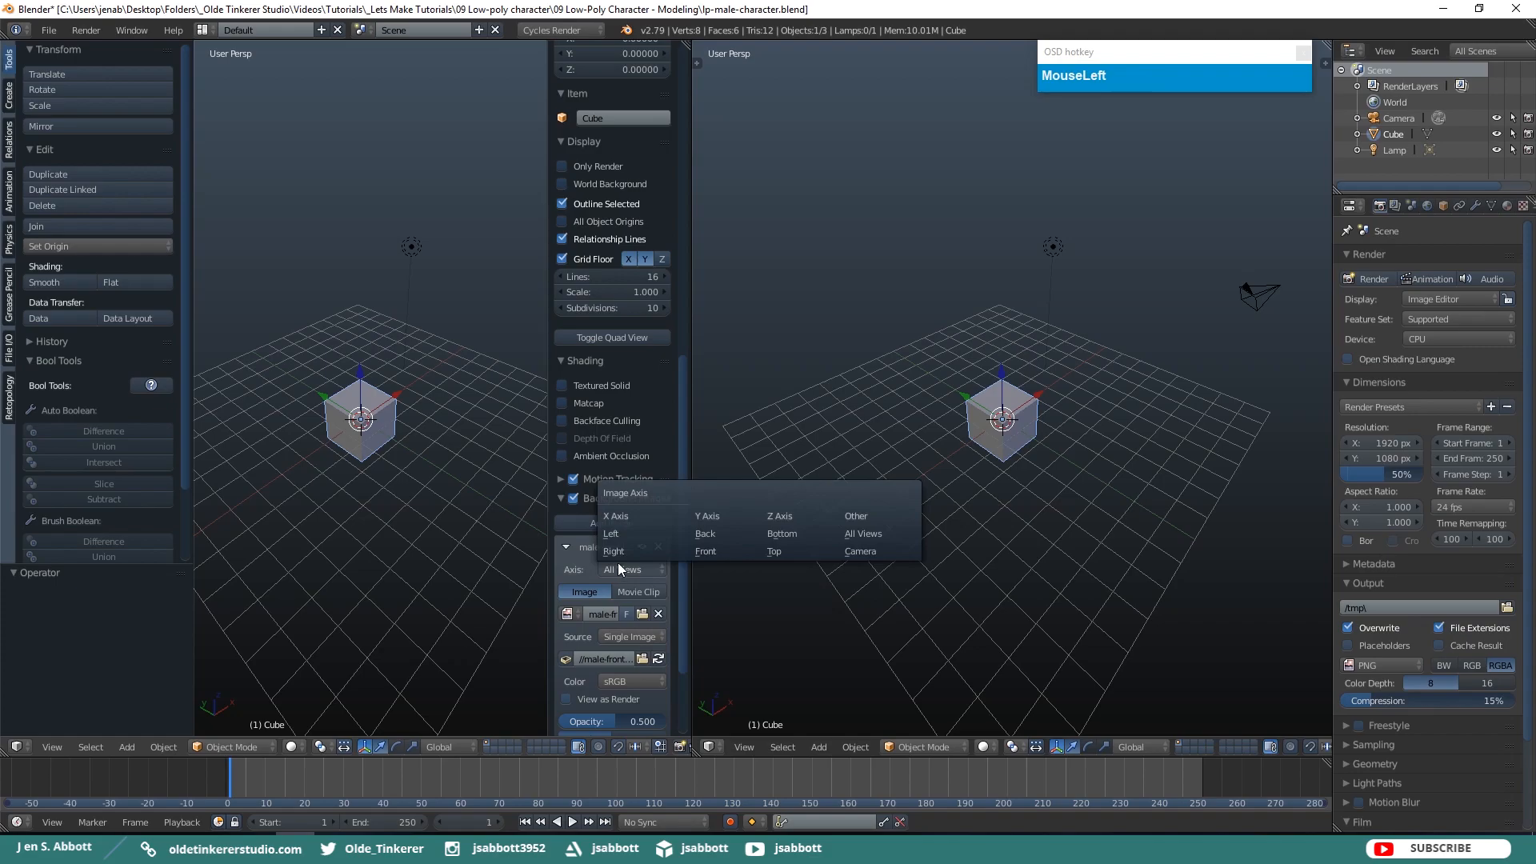
pyautogui.click(709, 550)
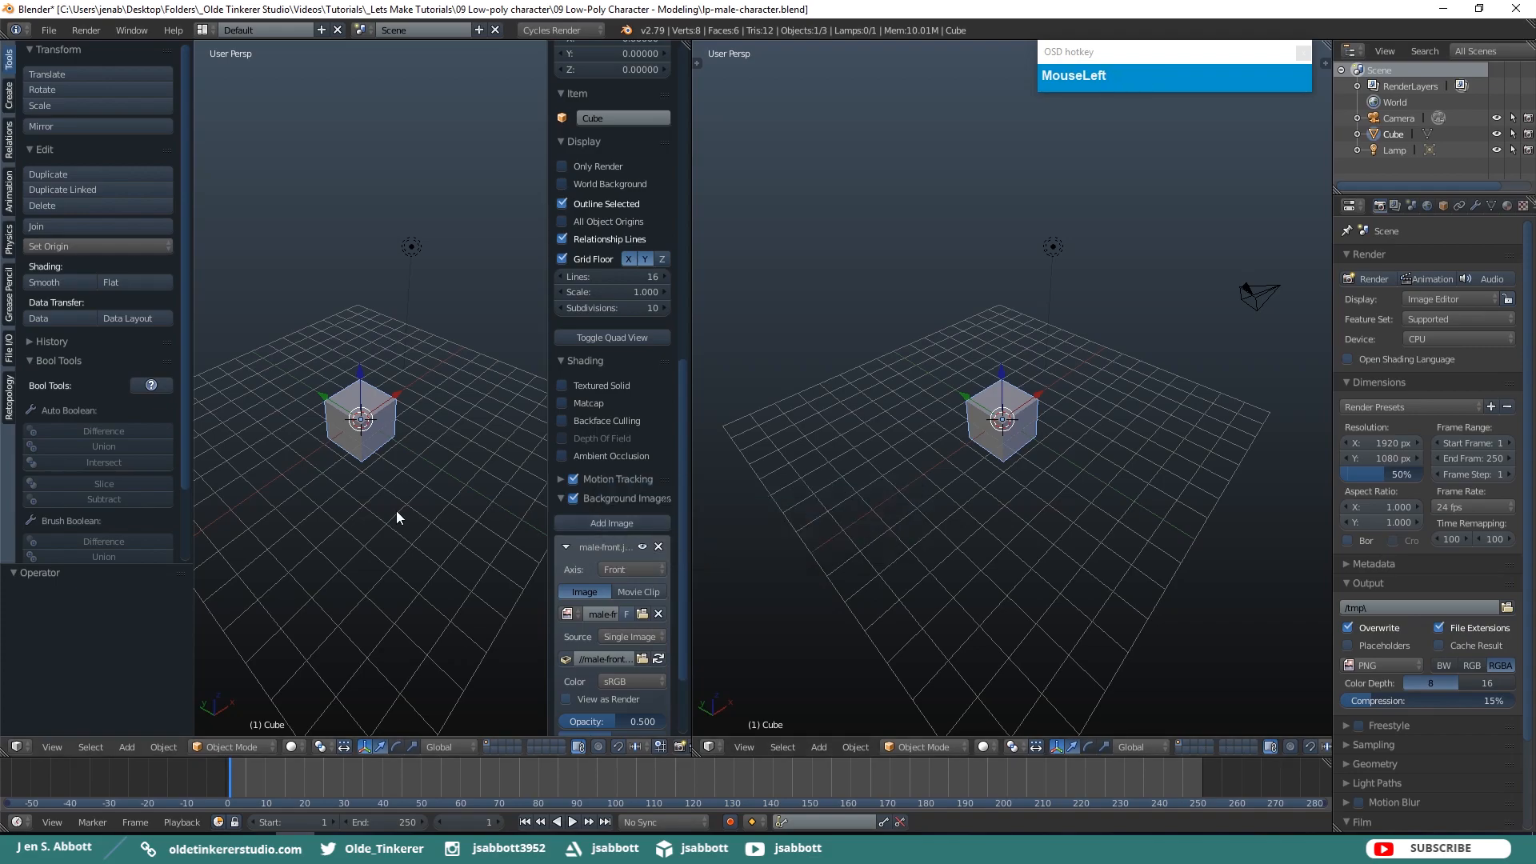
pyautogui.press('KP_1')
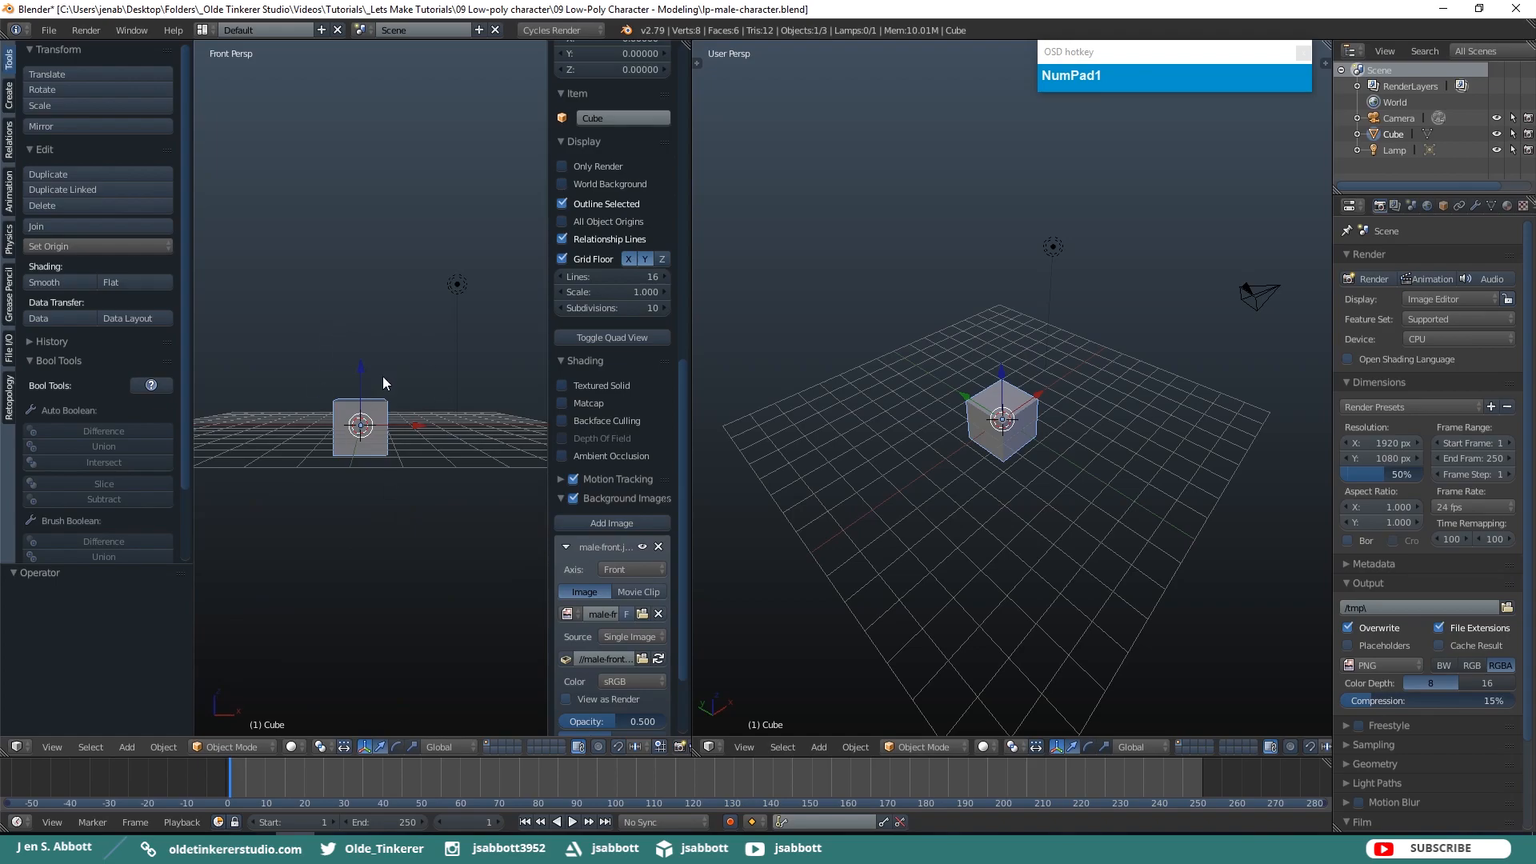
pyautogui.press('KP_5')
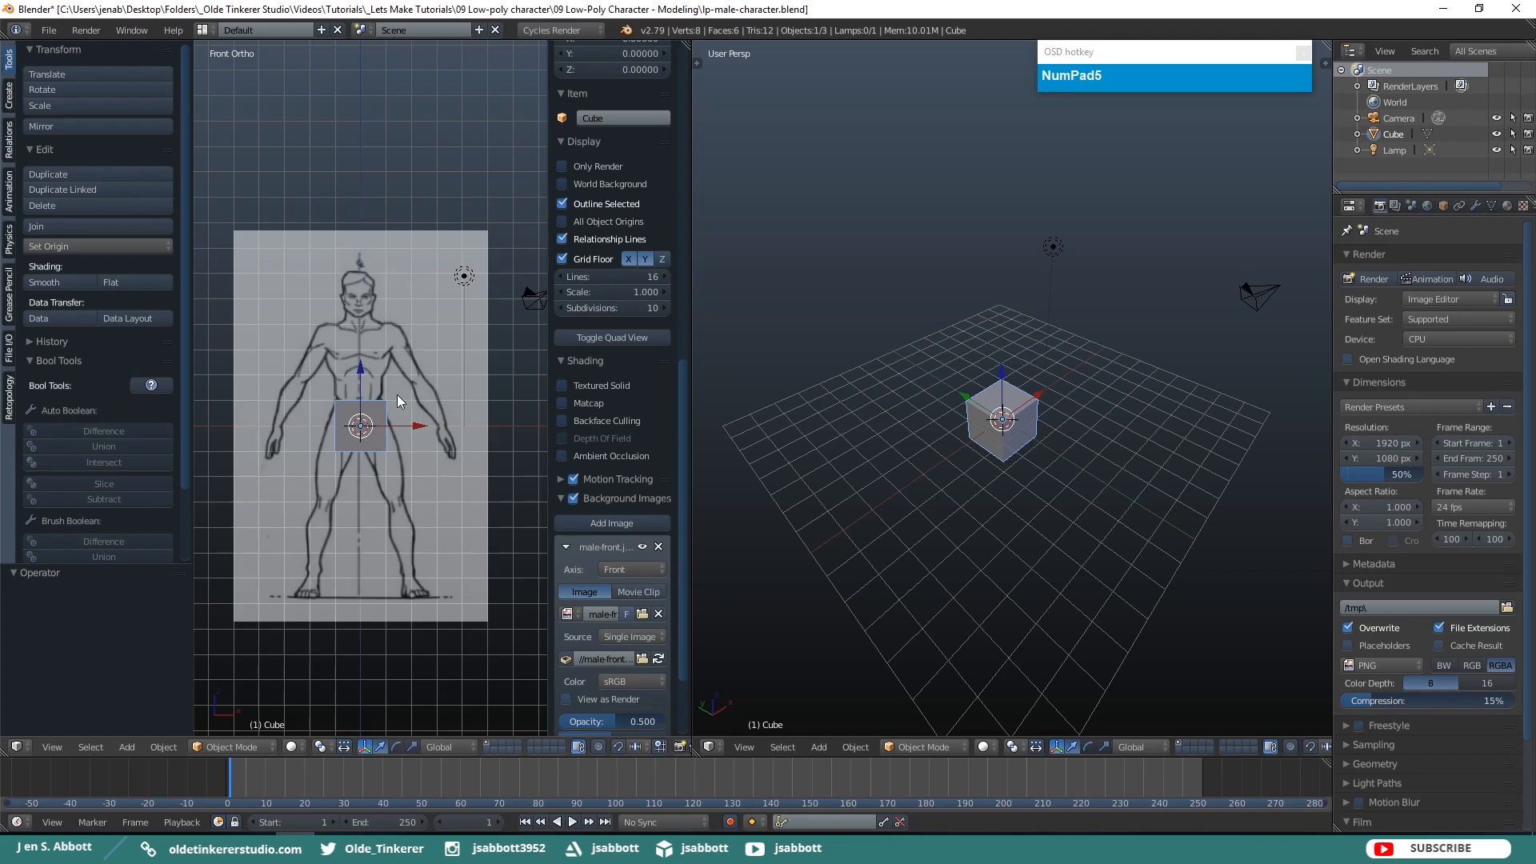
# Set the front reference image's horizontal offset to 0.10 and hide that view's properties region
pyautogui.scroll(2, 372, 428)
pyautogui.scroll(1, 372, 429)
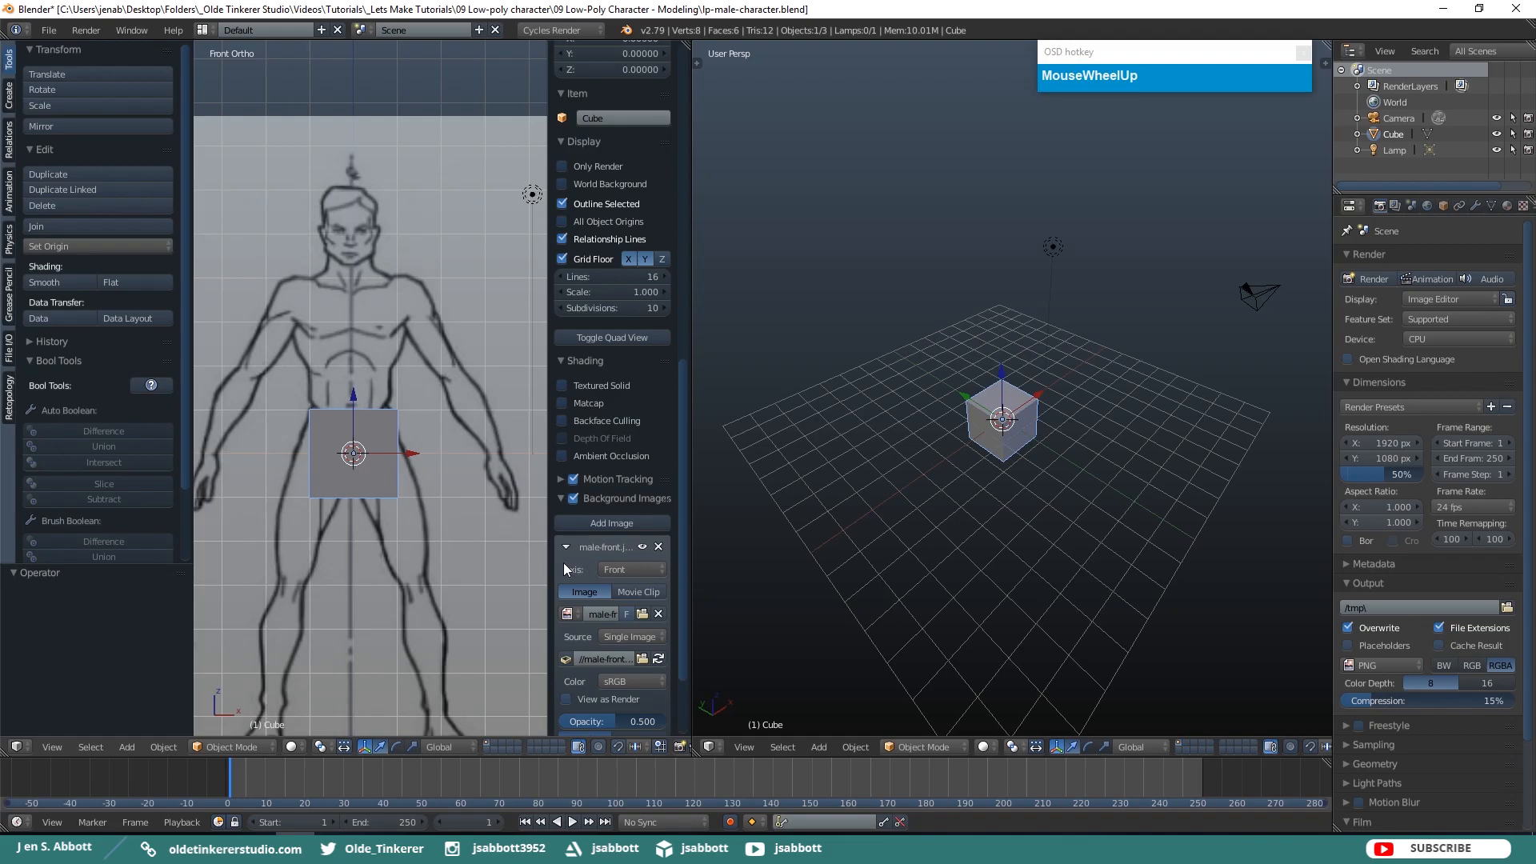
pyautogui.moveTo(681, 611); pyautogui.dragTo(670, 694)
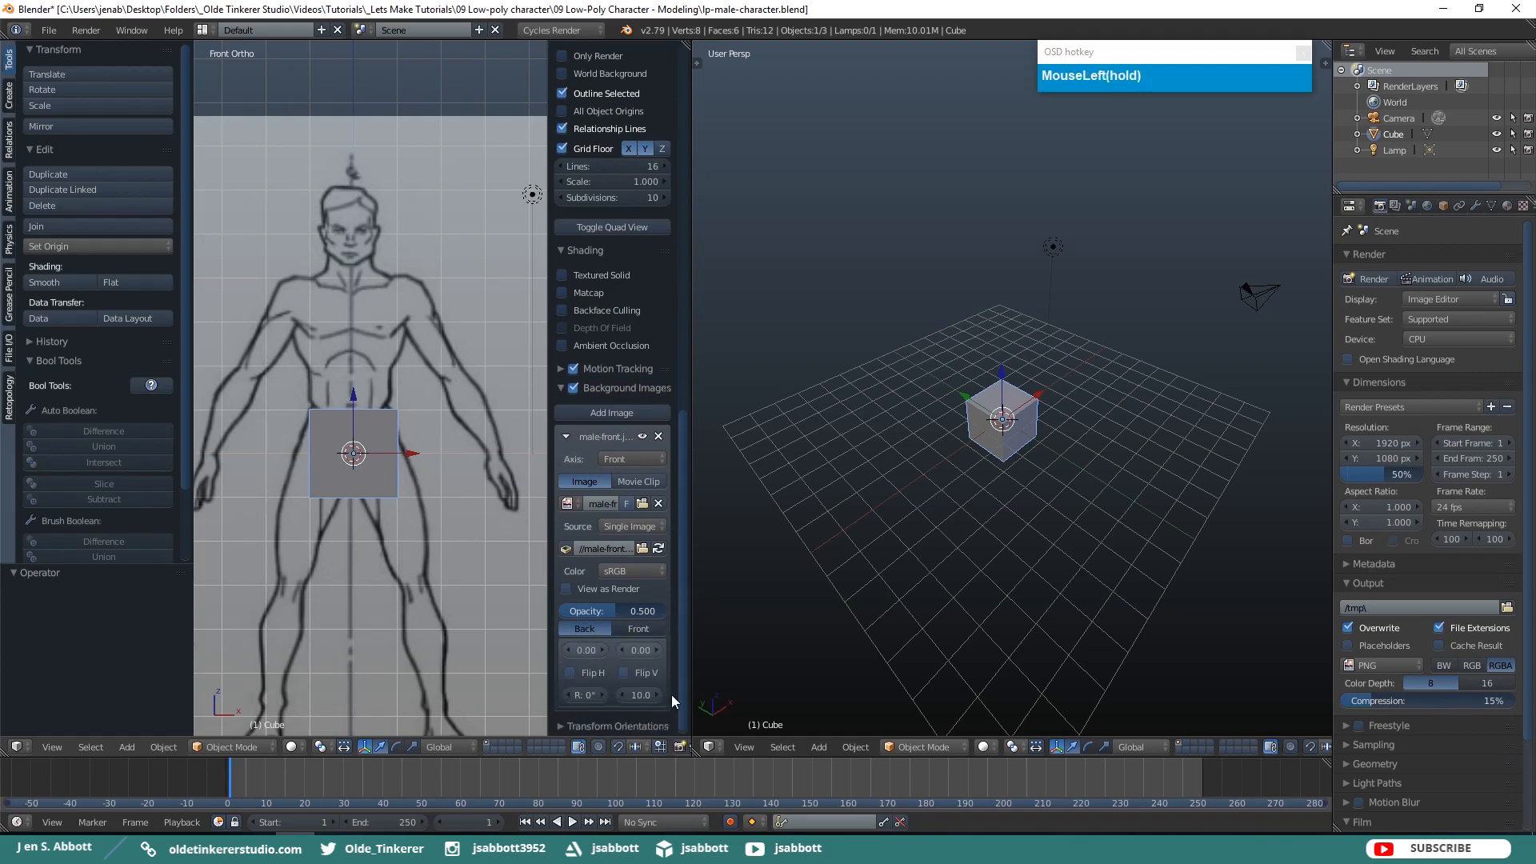
pyautogui.click(601, 647)
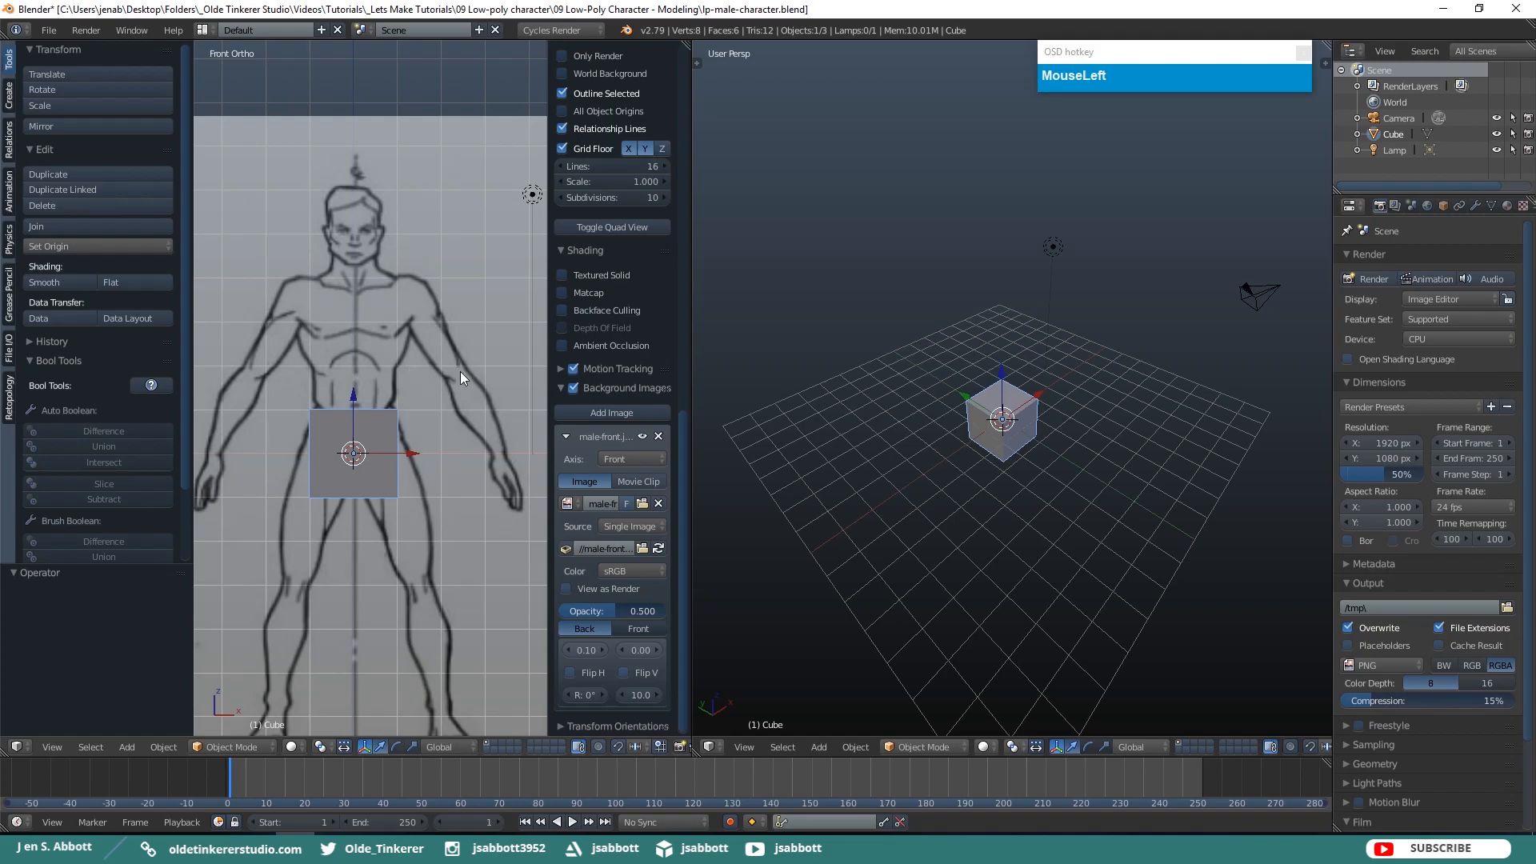
pyautogui.press('n')
pyautogui.keyDown('shift'); pyautogui.moveTo(511, 406); pyautogui.dragTo(514, 344, button='middle'); pyautogui.keyUp('shift')
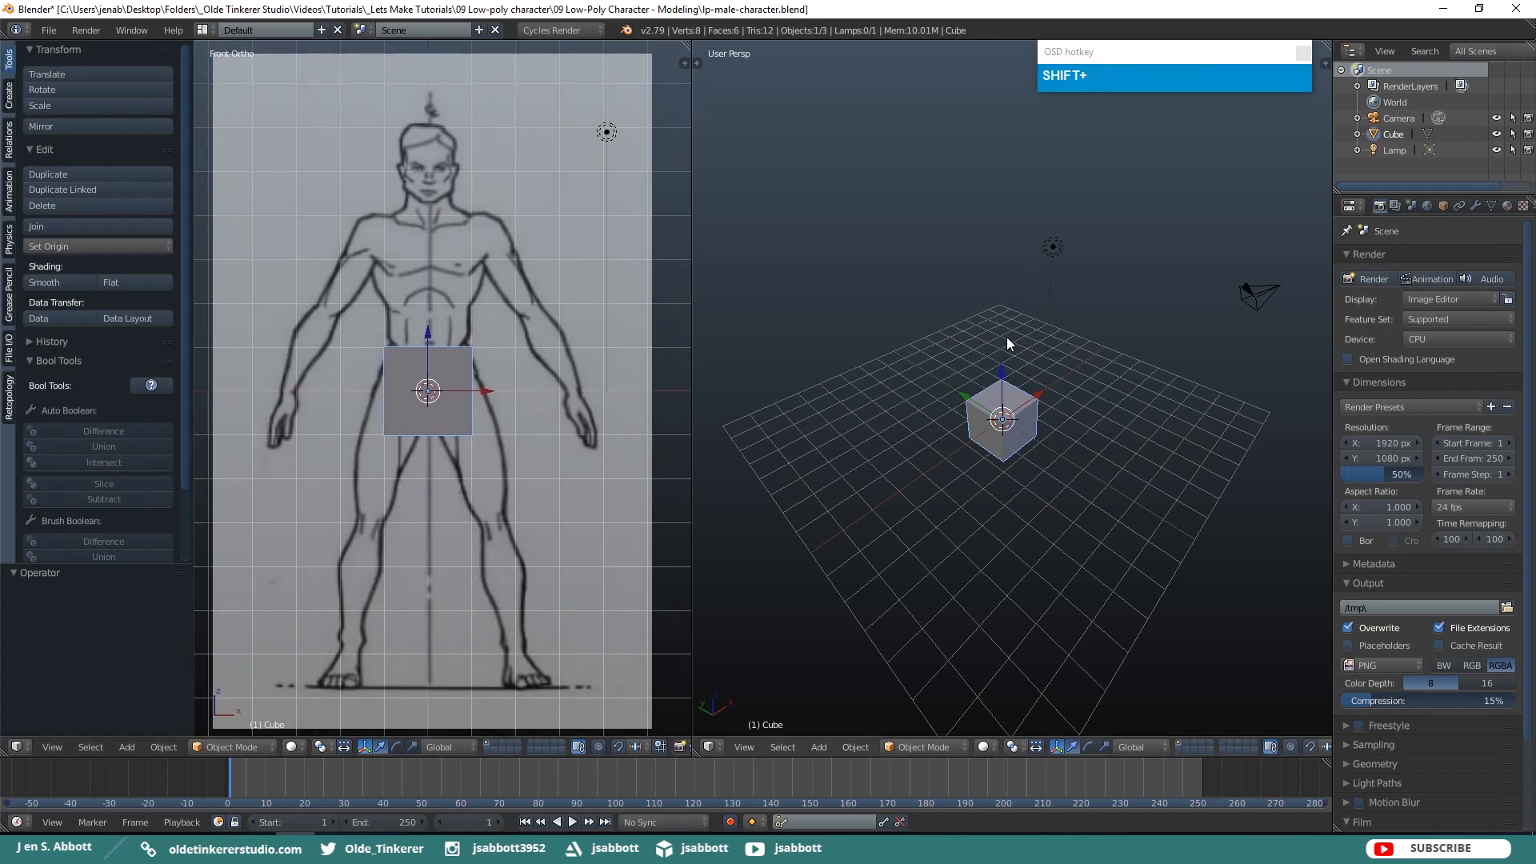
# Switch the second 3D view to right orthographic and add an empty slot to its enabled background images
pyautogui.press('KP_5')
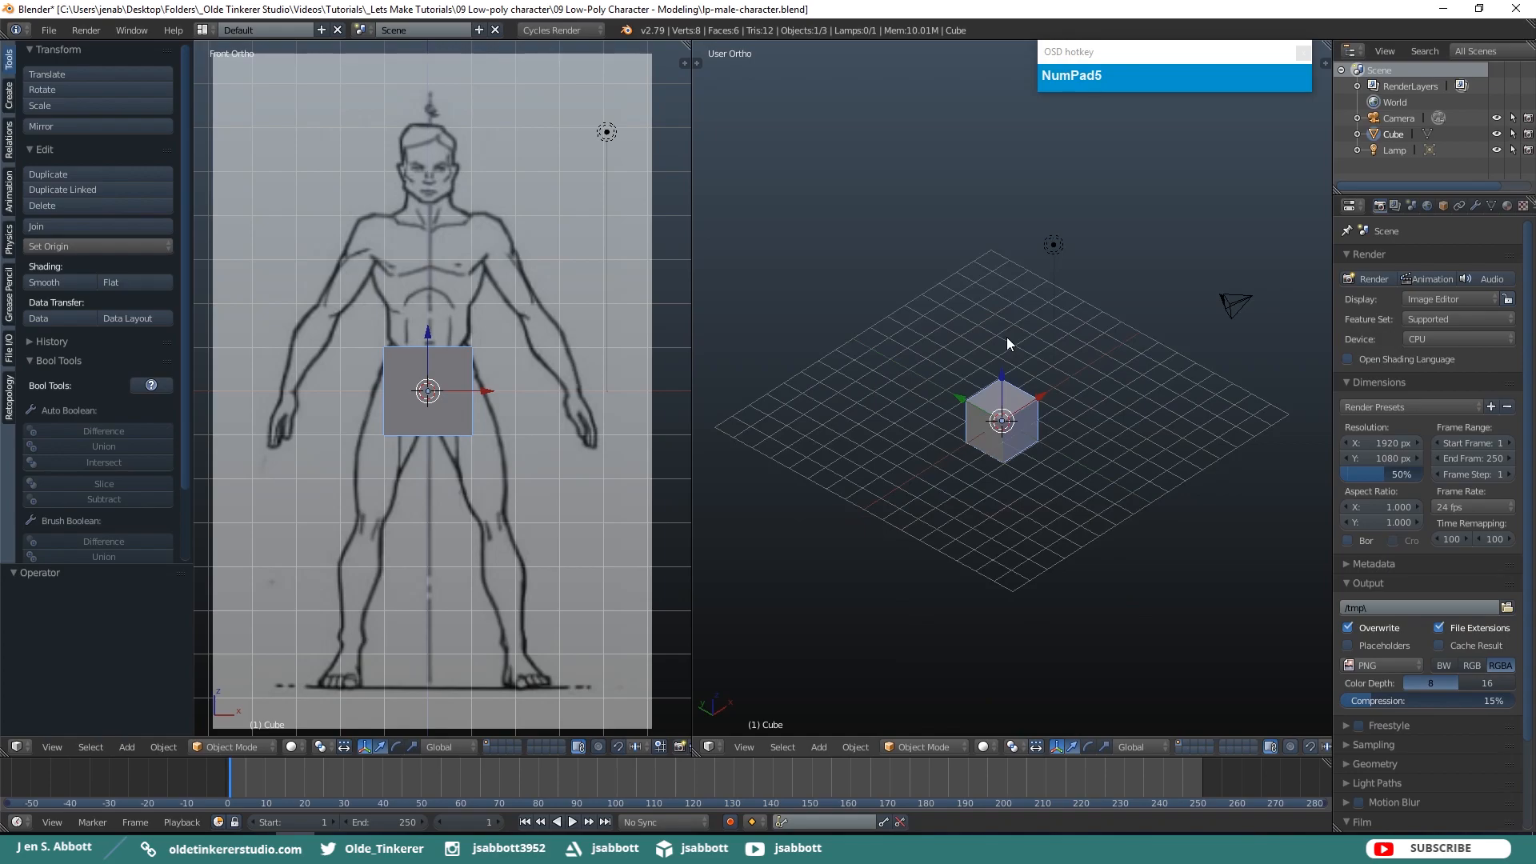
pyautogui.press('KP_3')
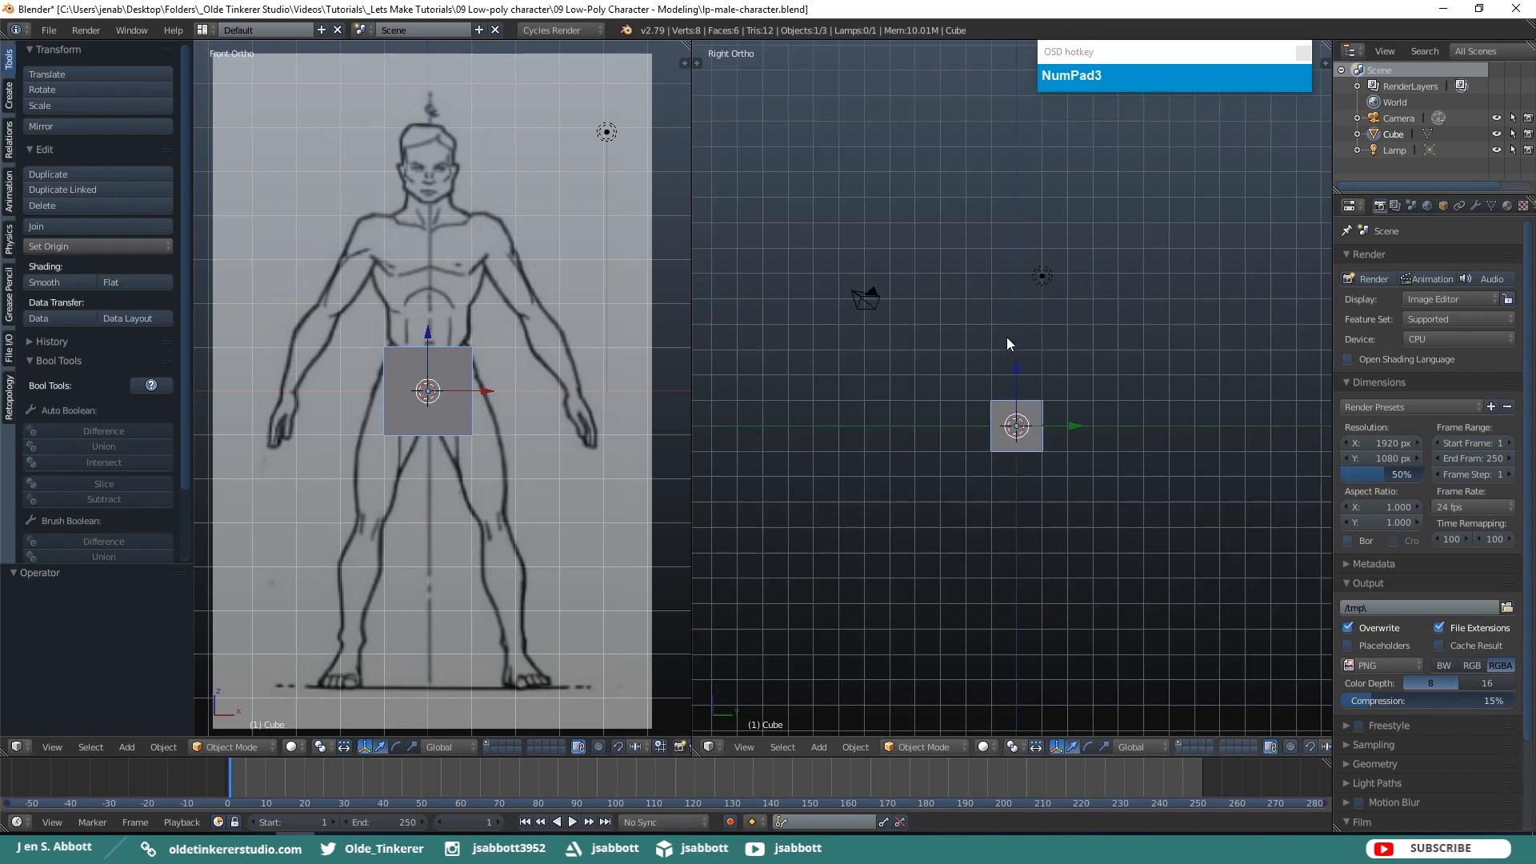
pyautogui.press('n')
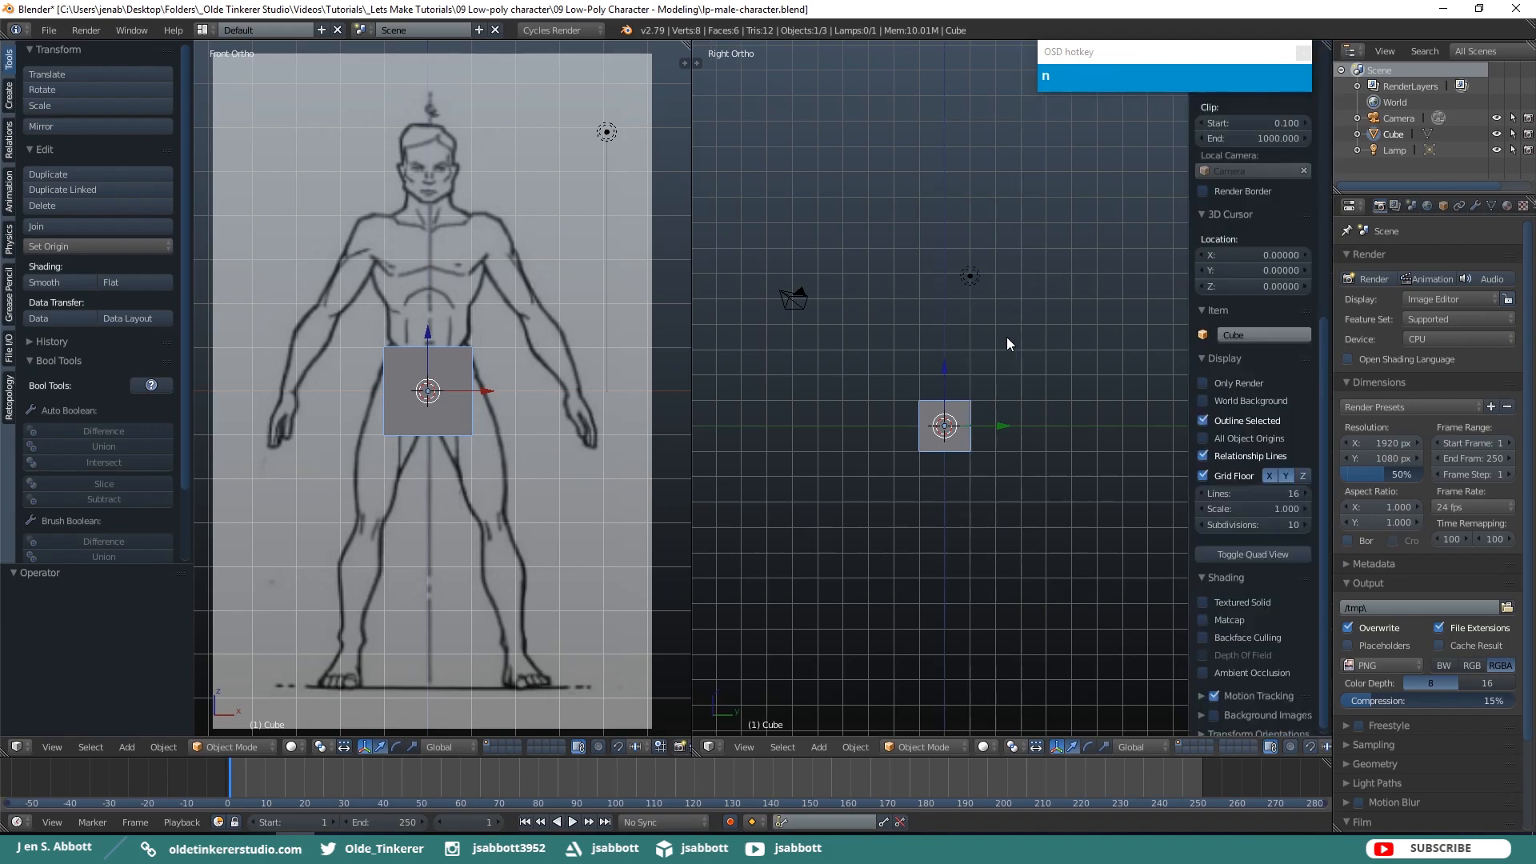
pyautogui.click(1214, 715)
pyautogui.click(1203, 715)
pyautogui.scroll(-2, 1281, 520)
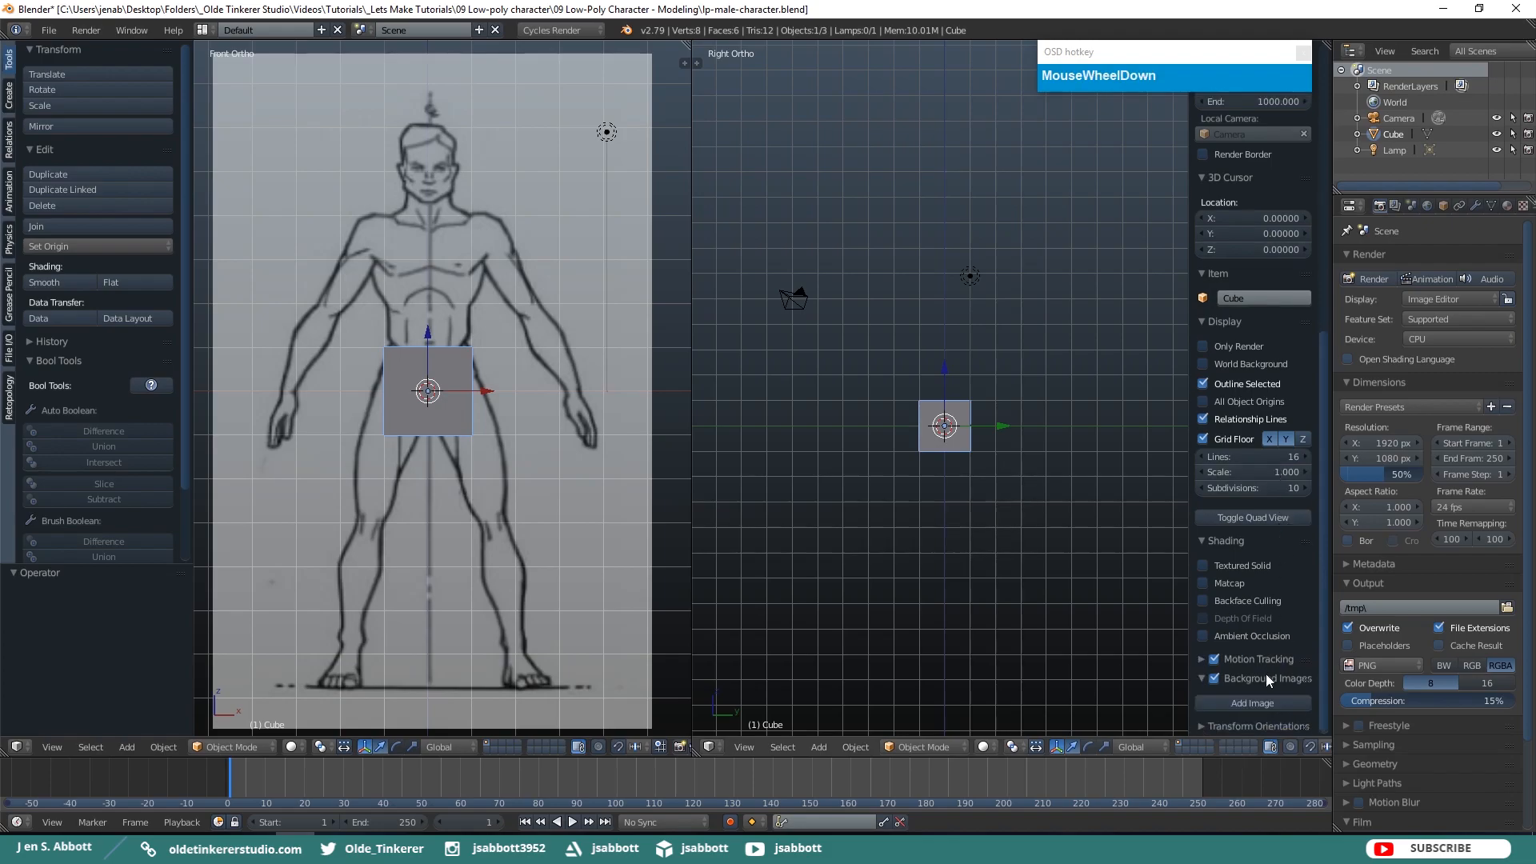
pyautogui.click(1251, 703)
# Load male-side.jpg as the second view's background image and limit it to the Right axis
pyautogui.scroll(-3, 1296, 592)
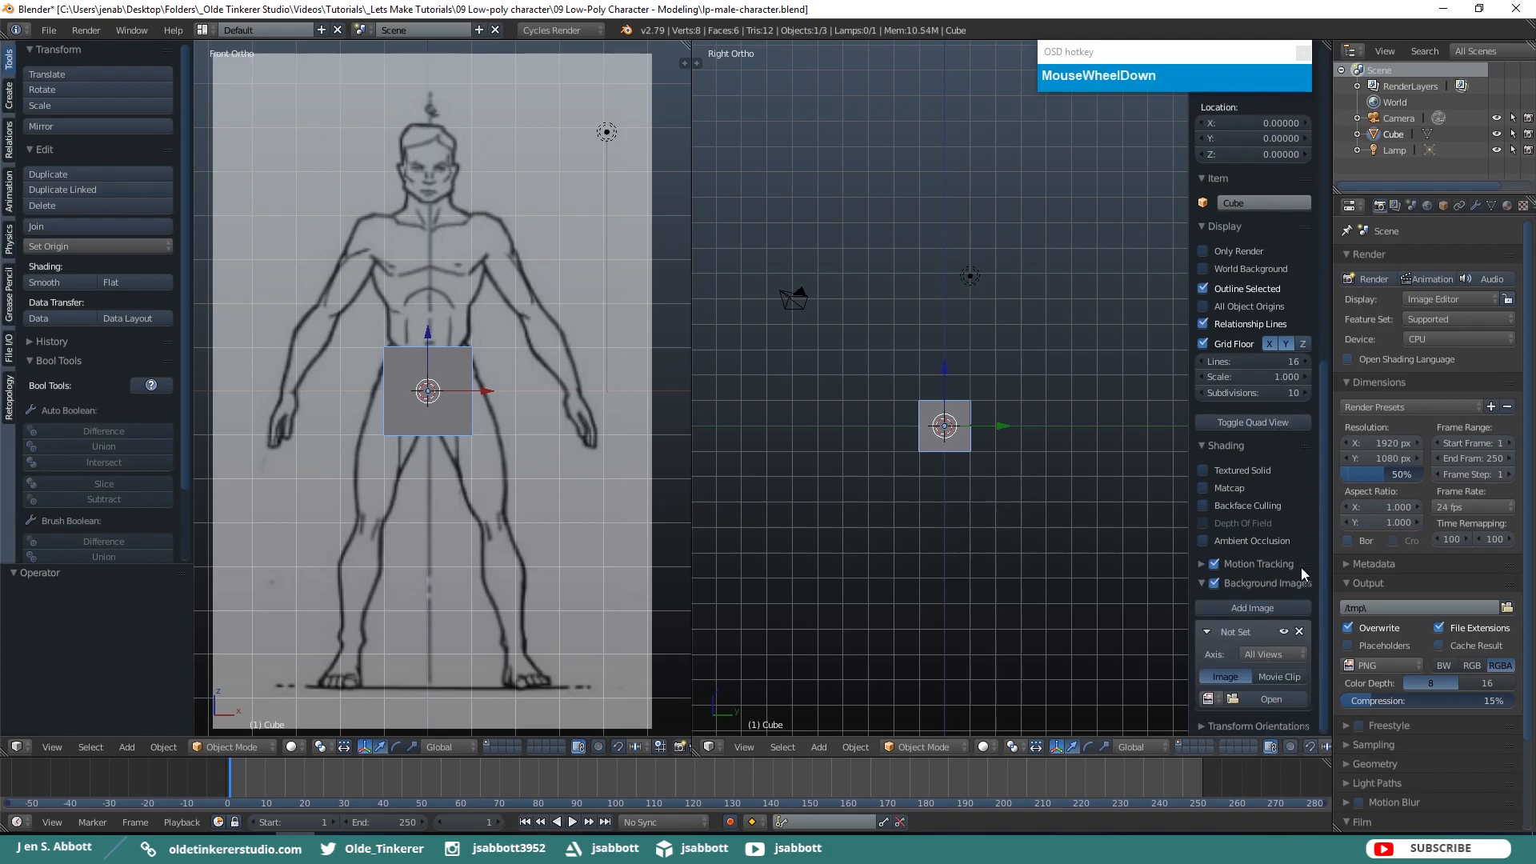
pyautogui.click(1272, 698)
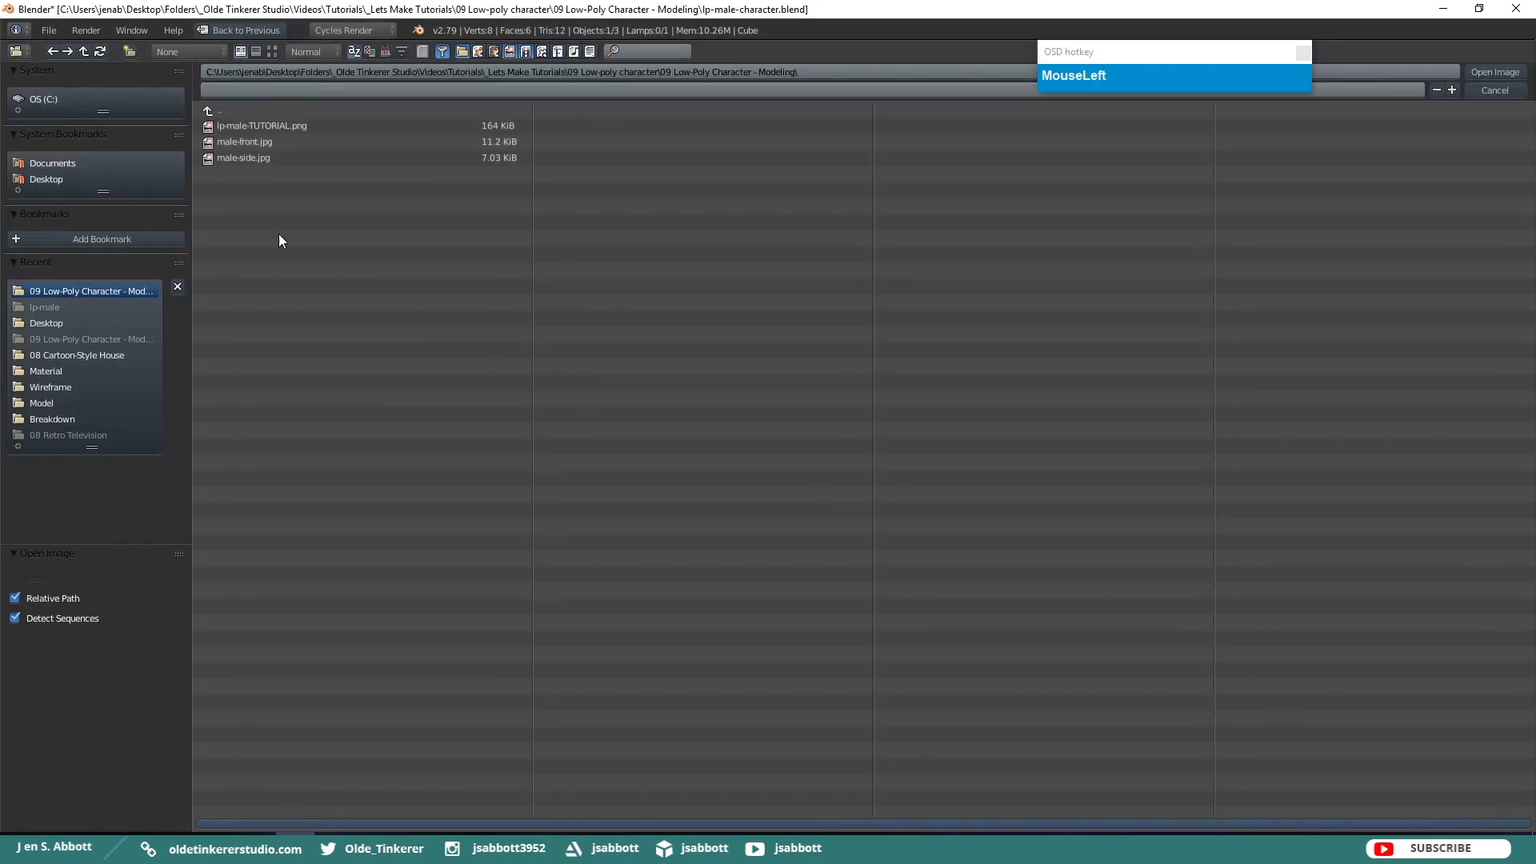
pyautogui.click(237, 160)
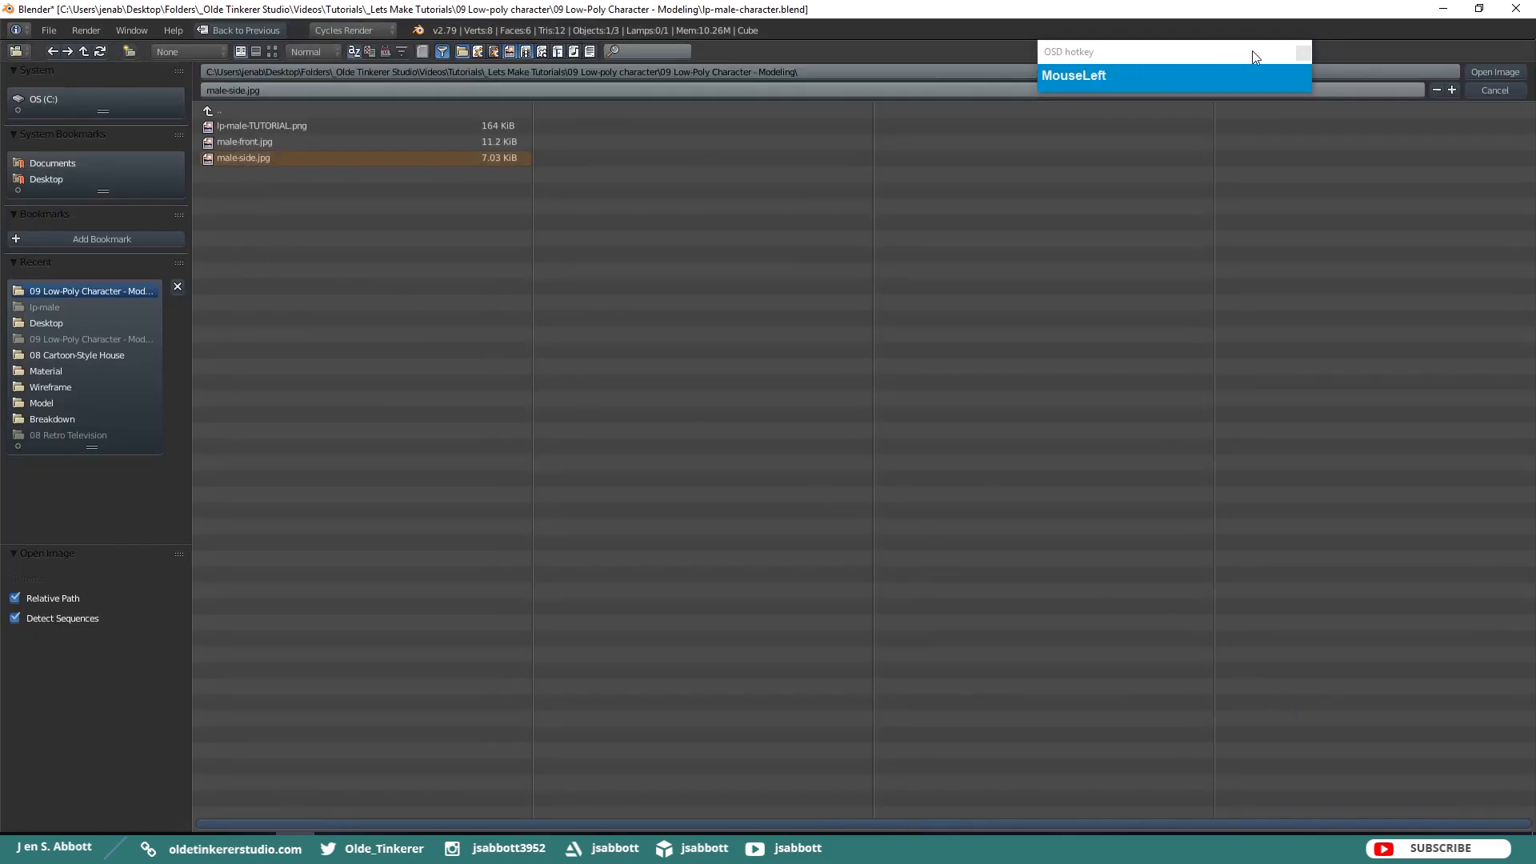
pyautogui.click(1492, 72)
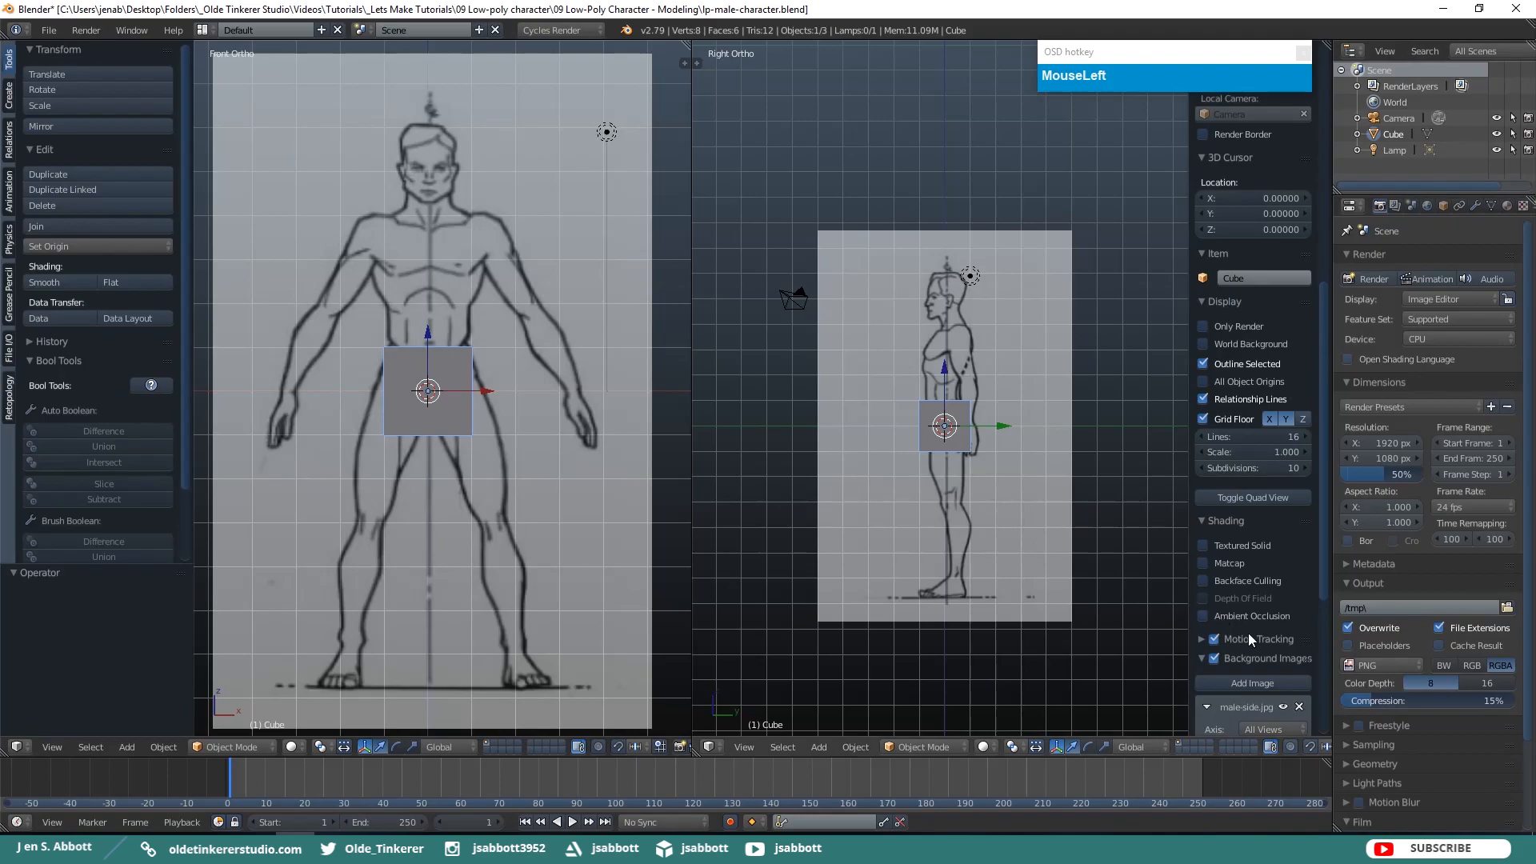
pyautogui.scroll(-3, 1277, 656)
pyautogui.click(1269, 634)
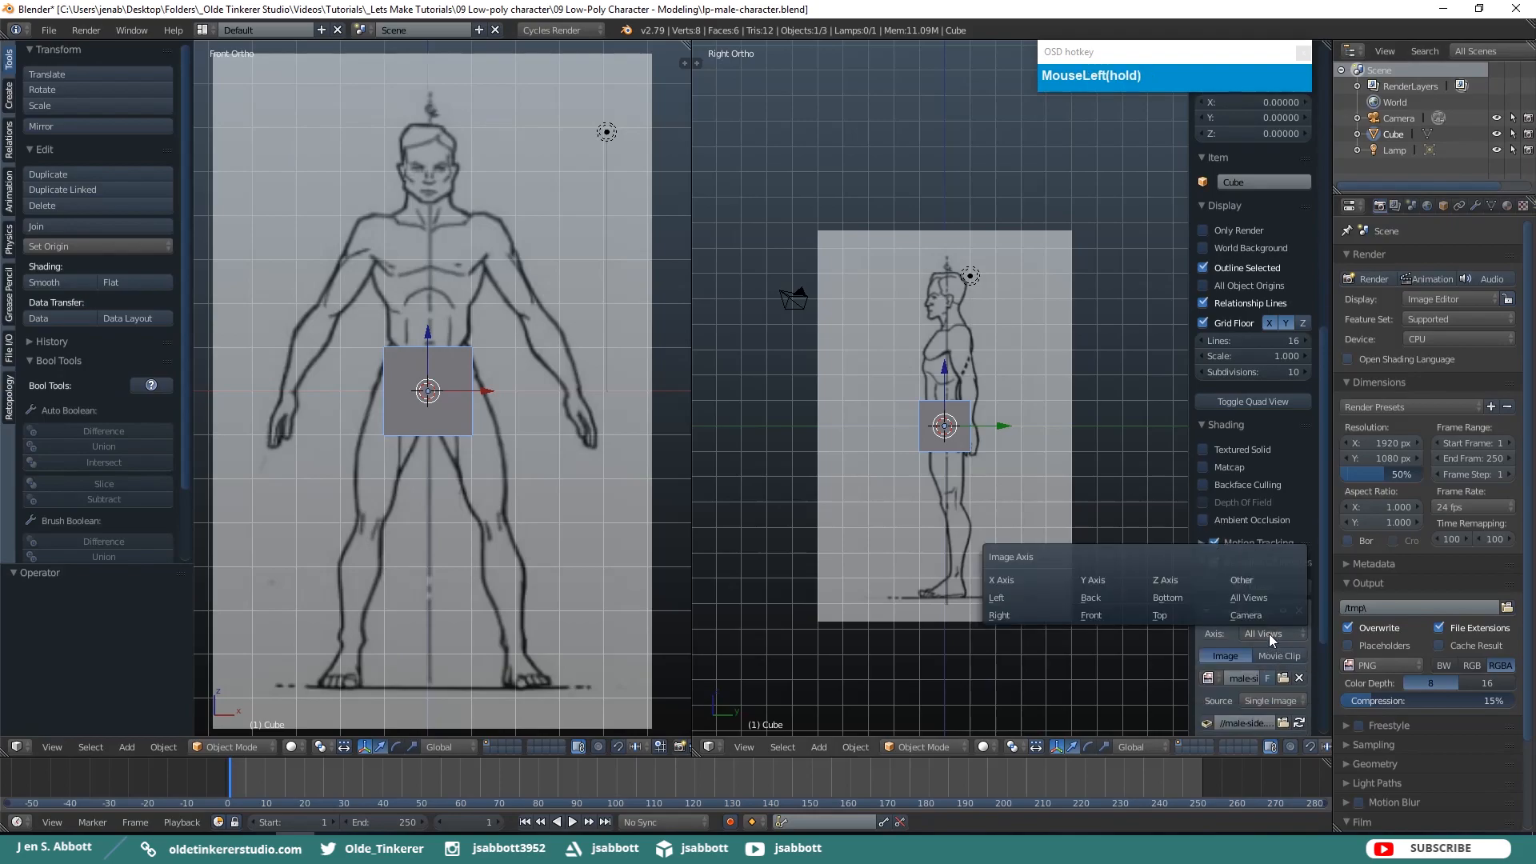
pyautogui.click(1002, 616)
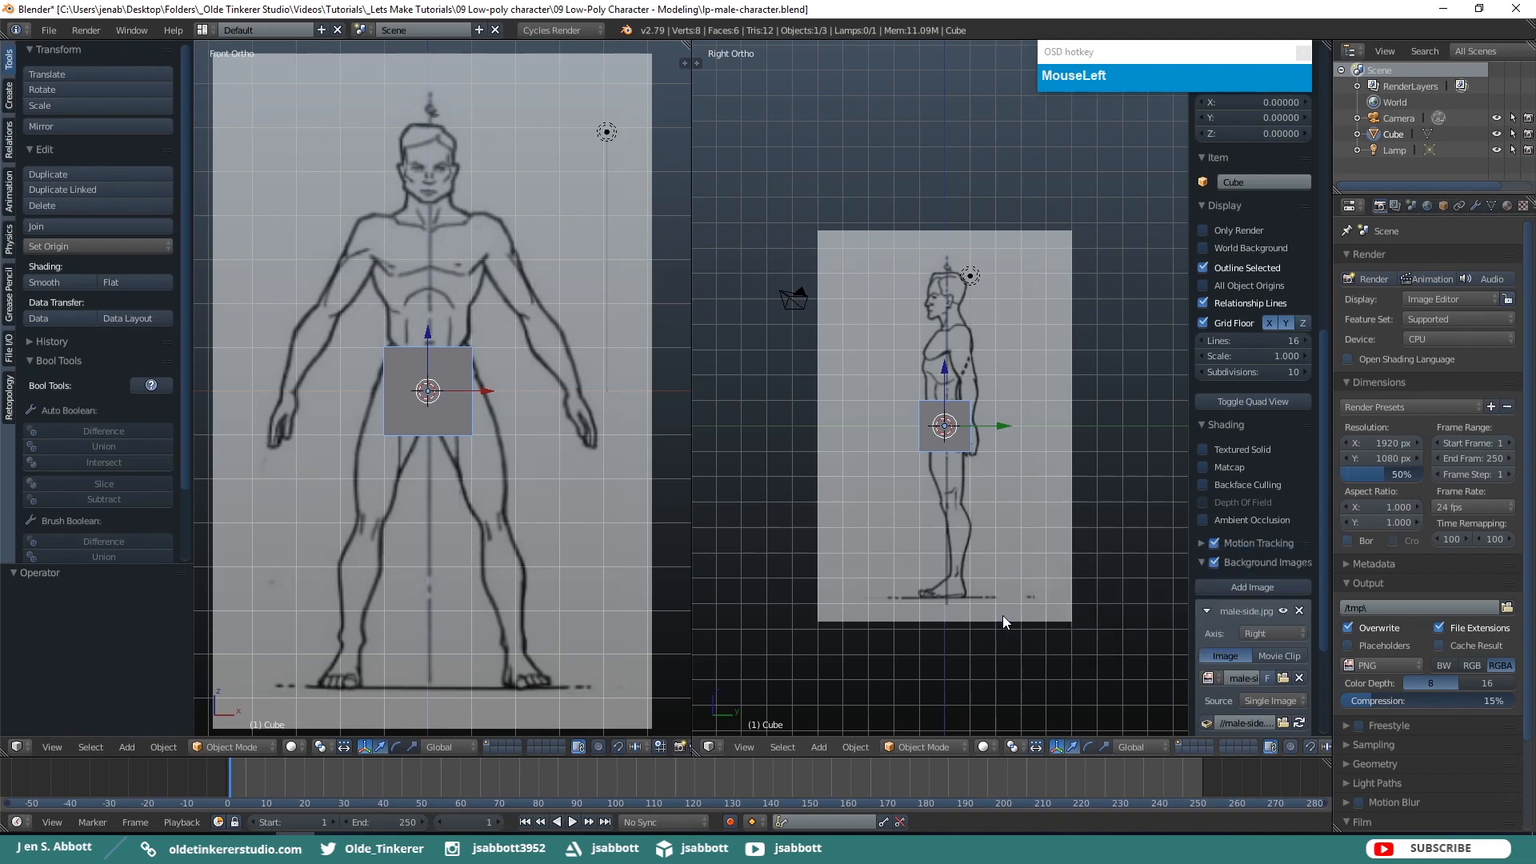
# Set the side reference image's horizontal offset to -0.10, hide its settings and reset the 3D cursor to the scene center
pyautogui.scroll(3, 967, 399)
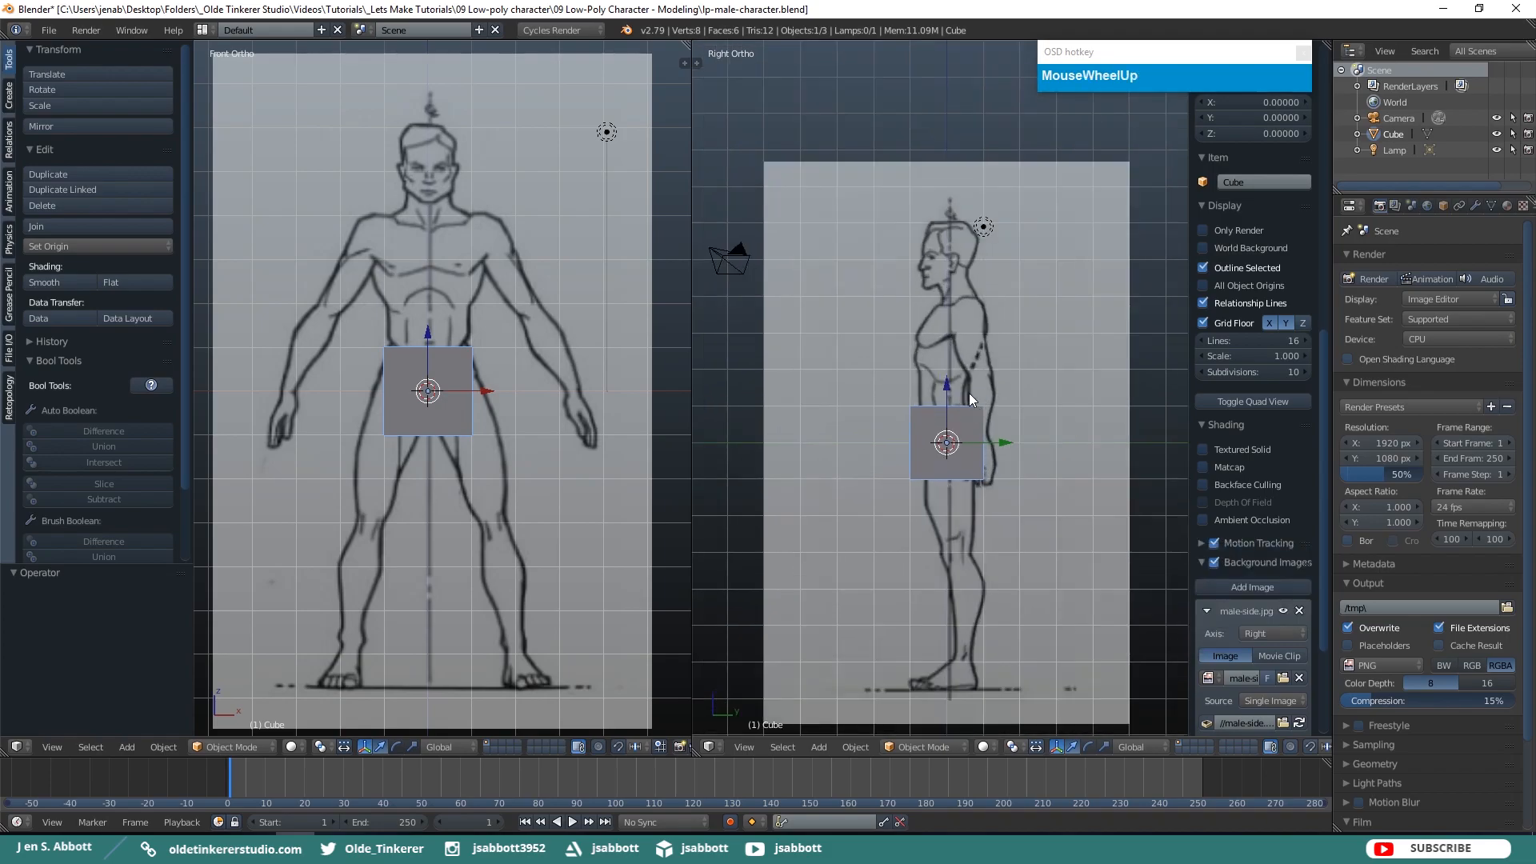
pyautogui.moveTo(1322, 483); pyautogui.dragTo(1315, 602)
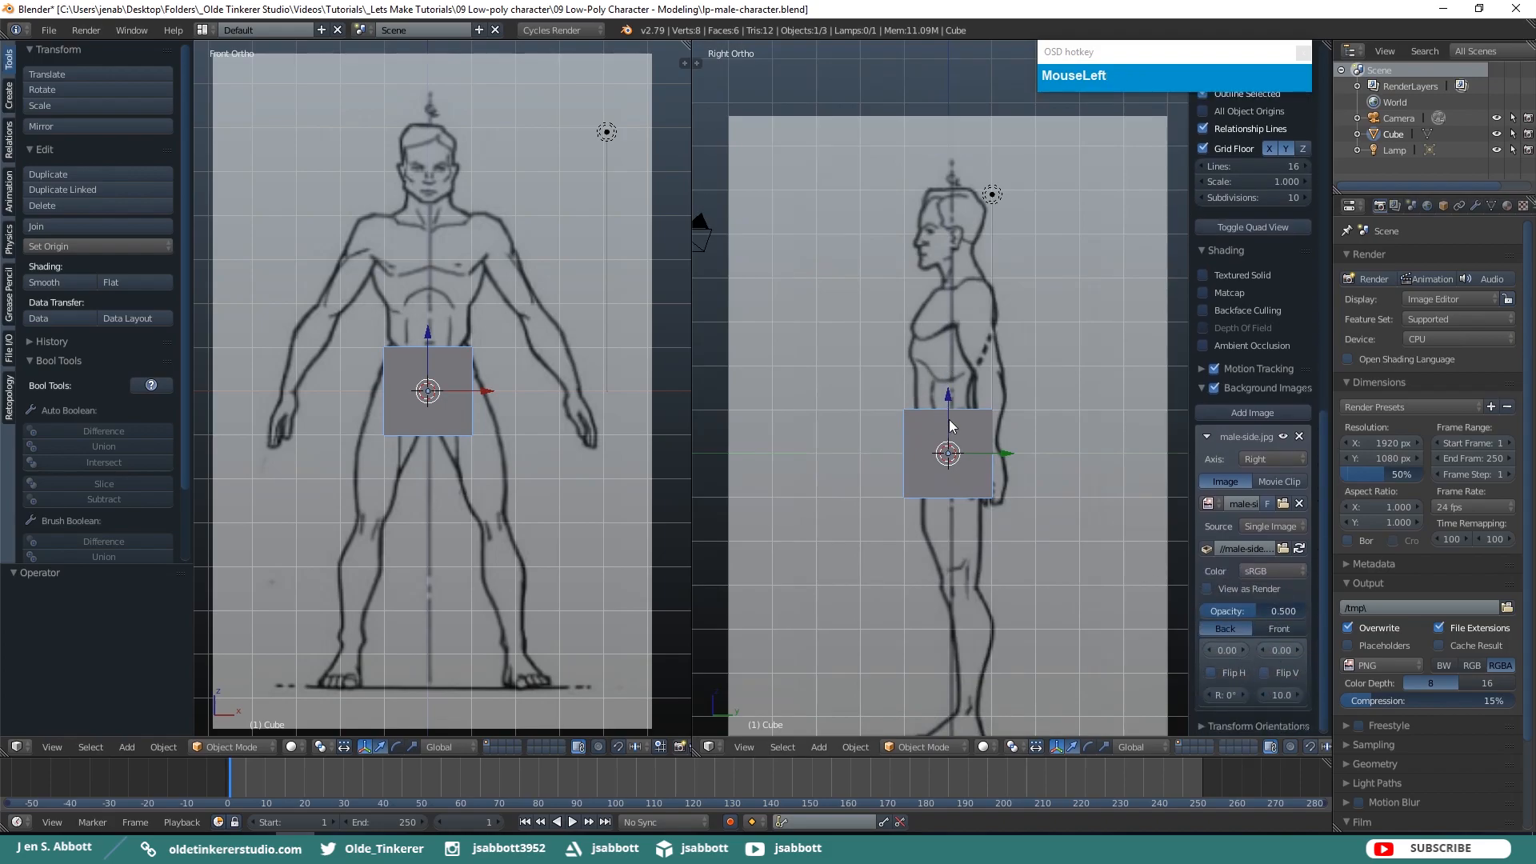
pyautogui.click(1241, 649)
pyautogui.click(1209, 650)
pyautogui.click(1210, 650)
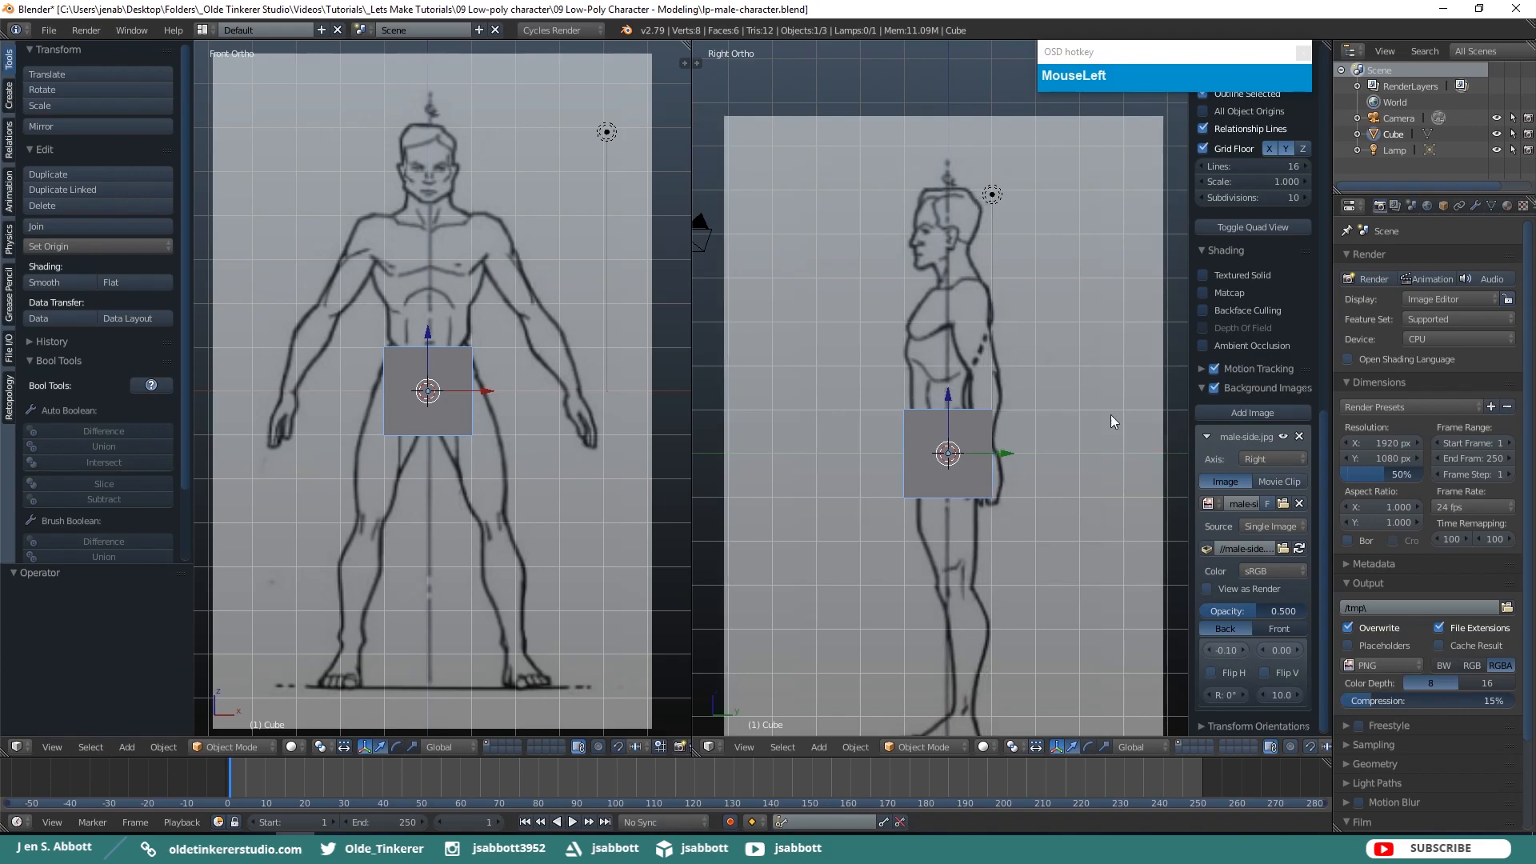
pyautogui.keyDown('shift'); pyautogui.moveTo(1082, 420); pyautogui.dragTo(1082, 343, button='middle'); pyautogui.keyUp('shift')
pyautogui.press('n')
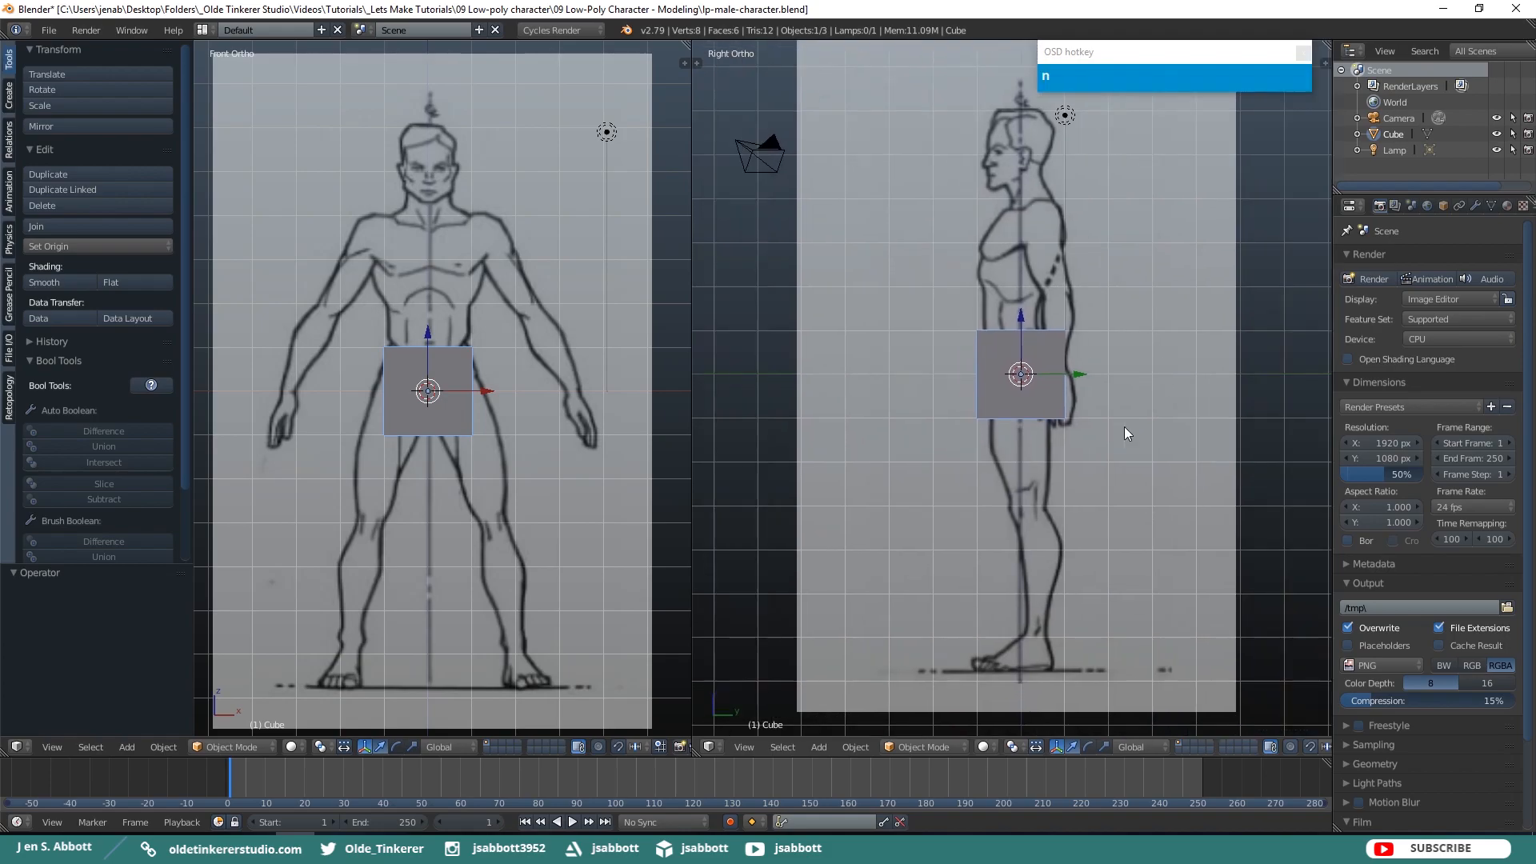
pyautogui.hotkey('shift', 'c')
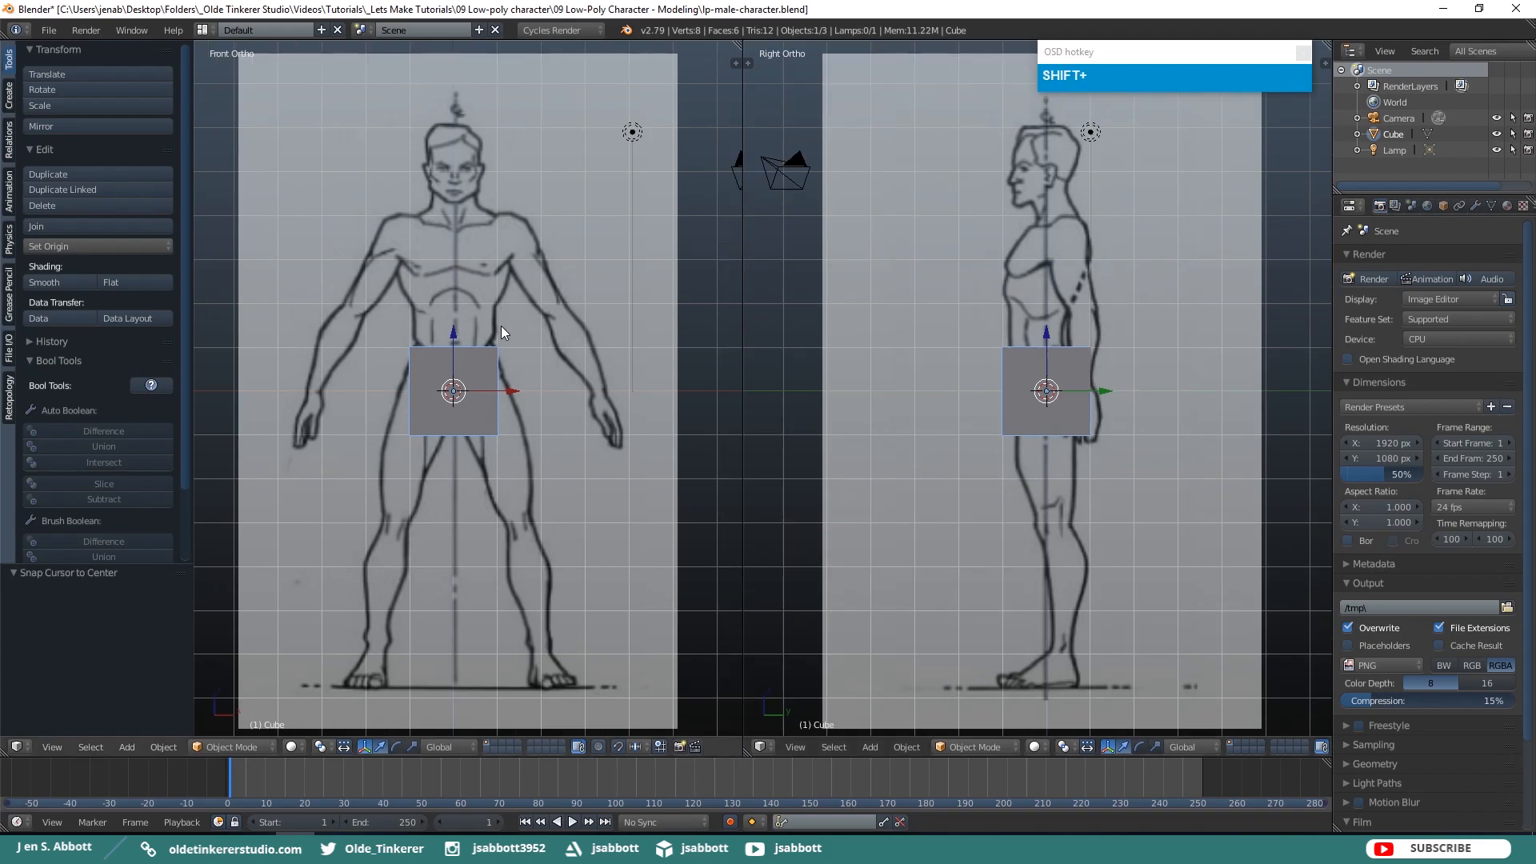
# Apply Subdivide Smooth with one cut to the whole cube in Edit Mode and display the front view as wireframe
pyautogui.press('Tab')
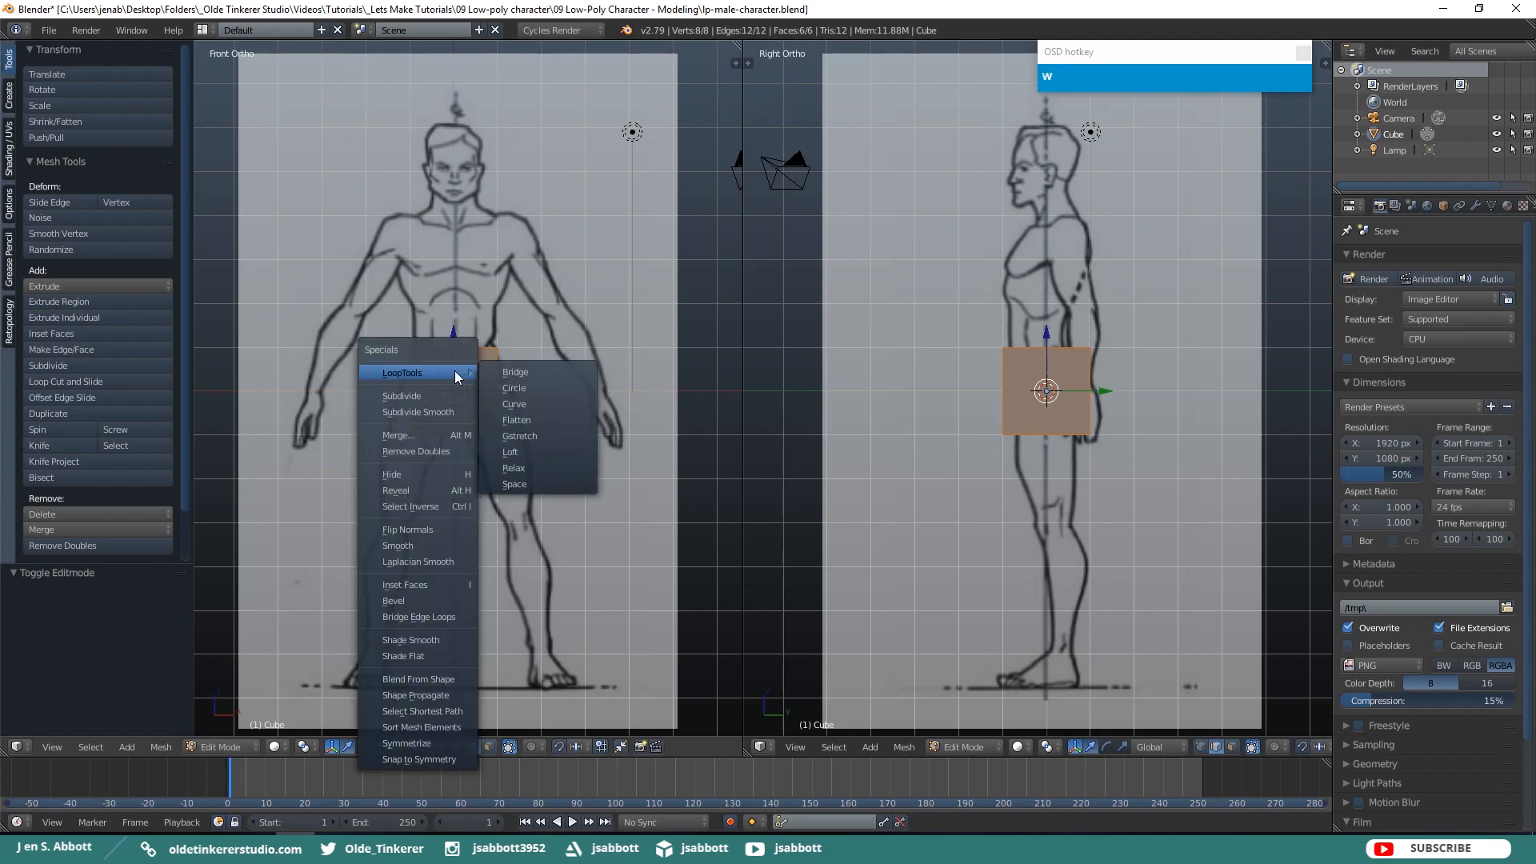
pyautogui.click(425, 411)
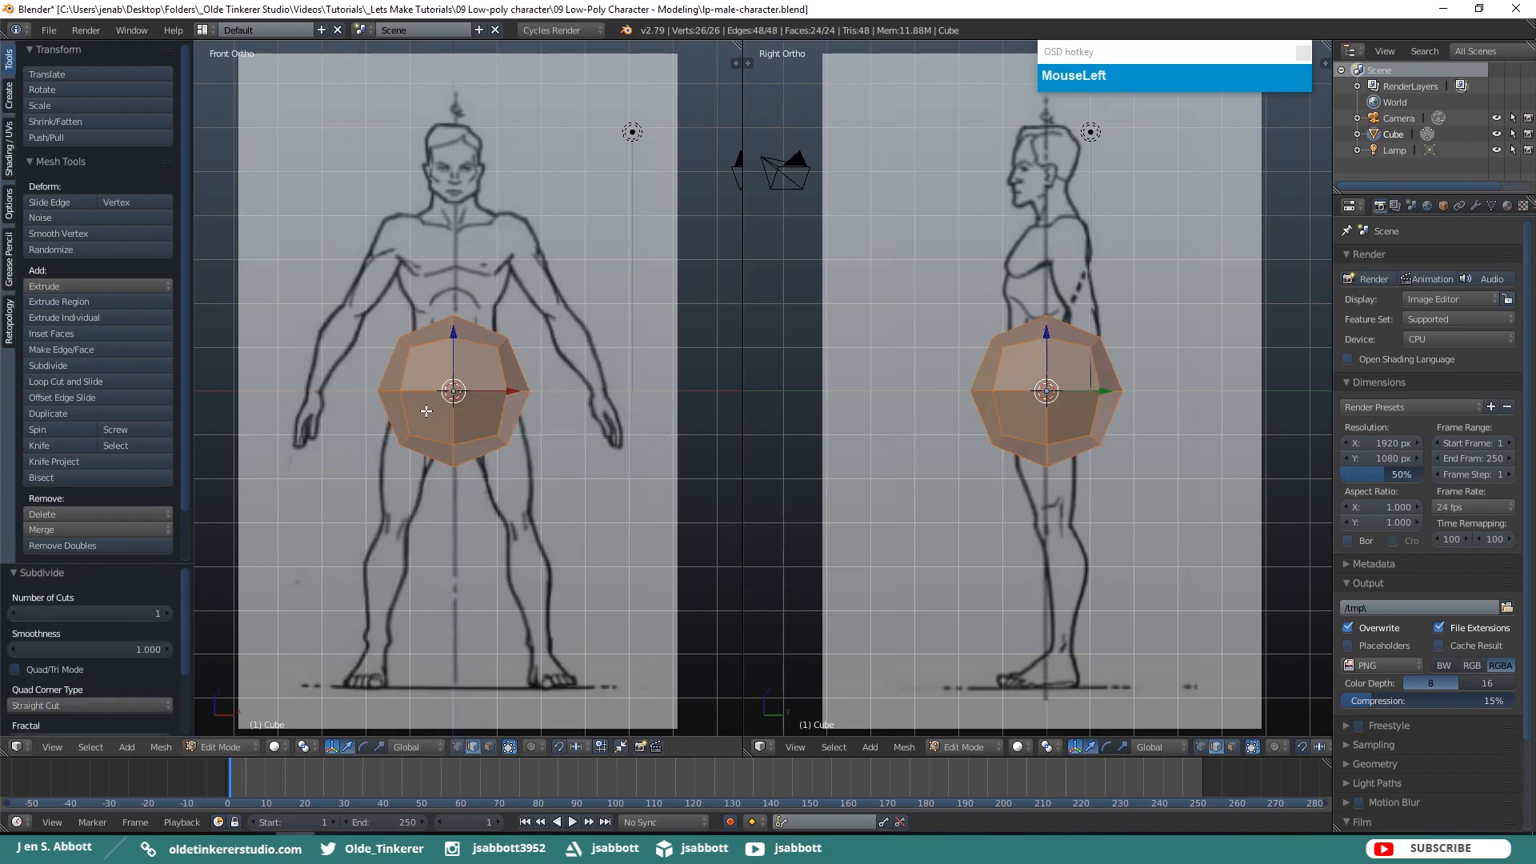
pyautogui.press('z')
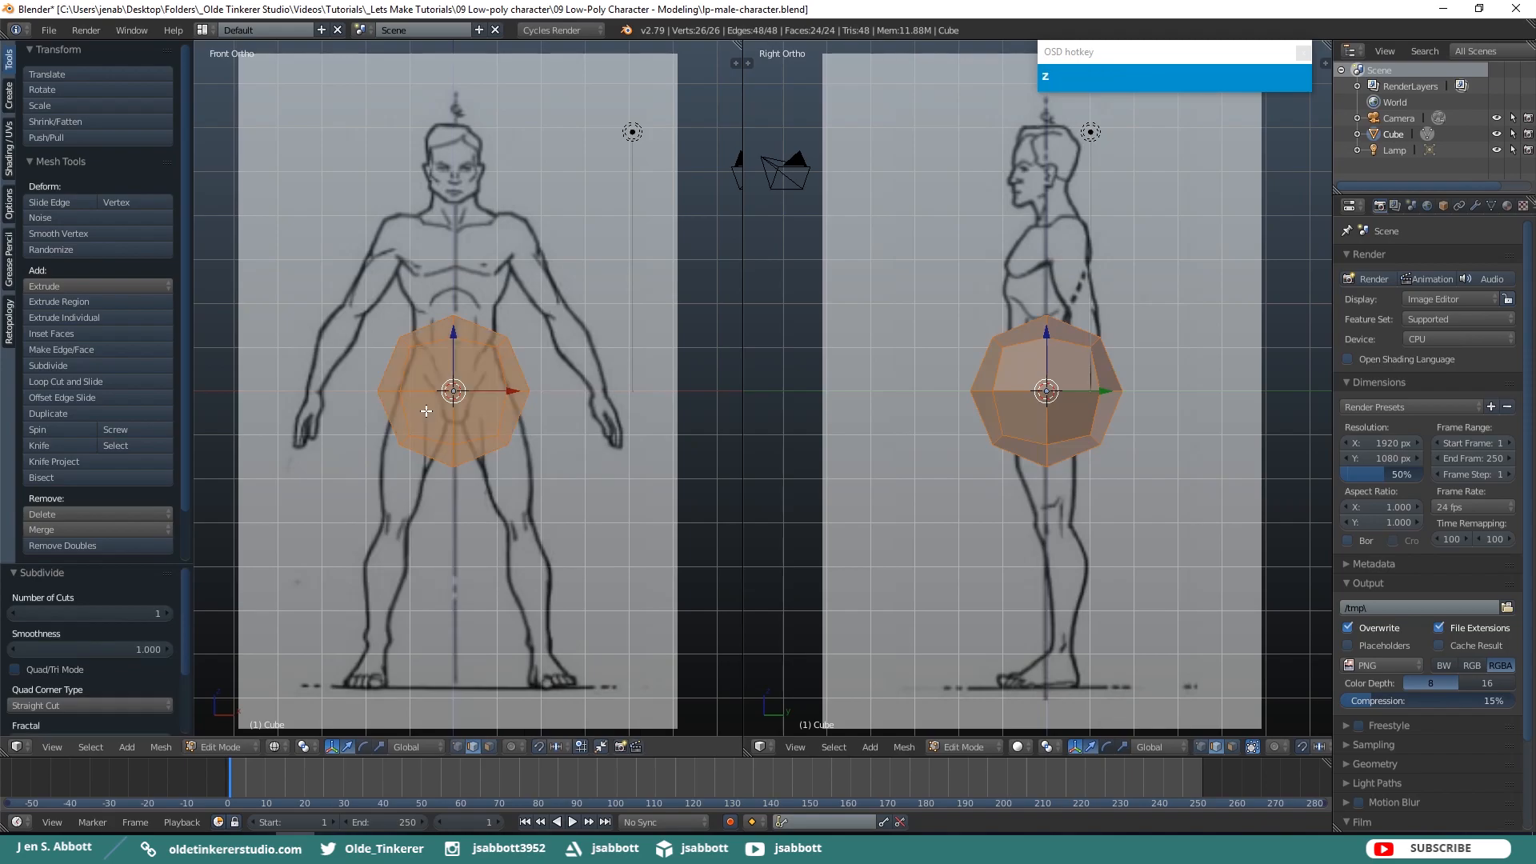
# Delete the faces of the rounded cube's negative X half, left of the centerline in the front view
pyautogui.press('a')
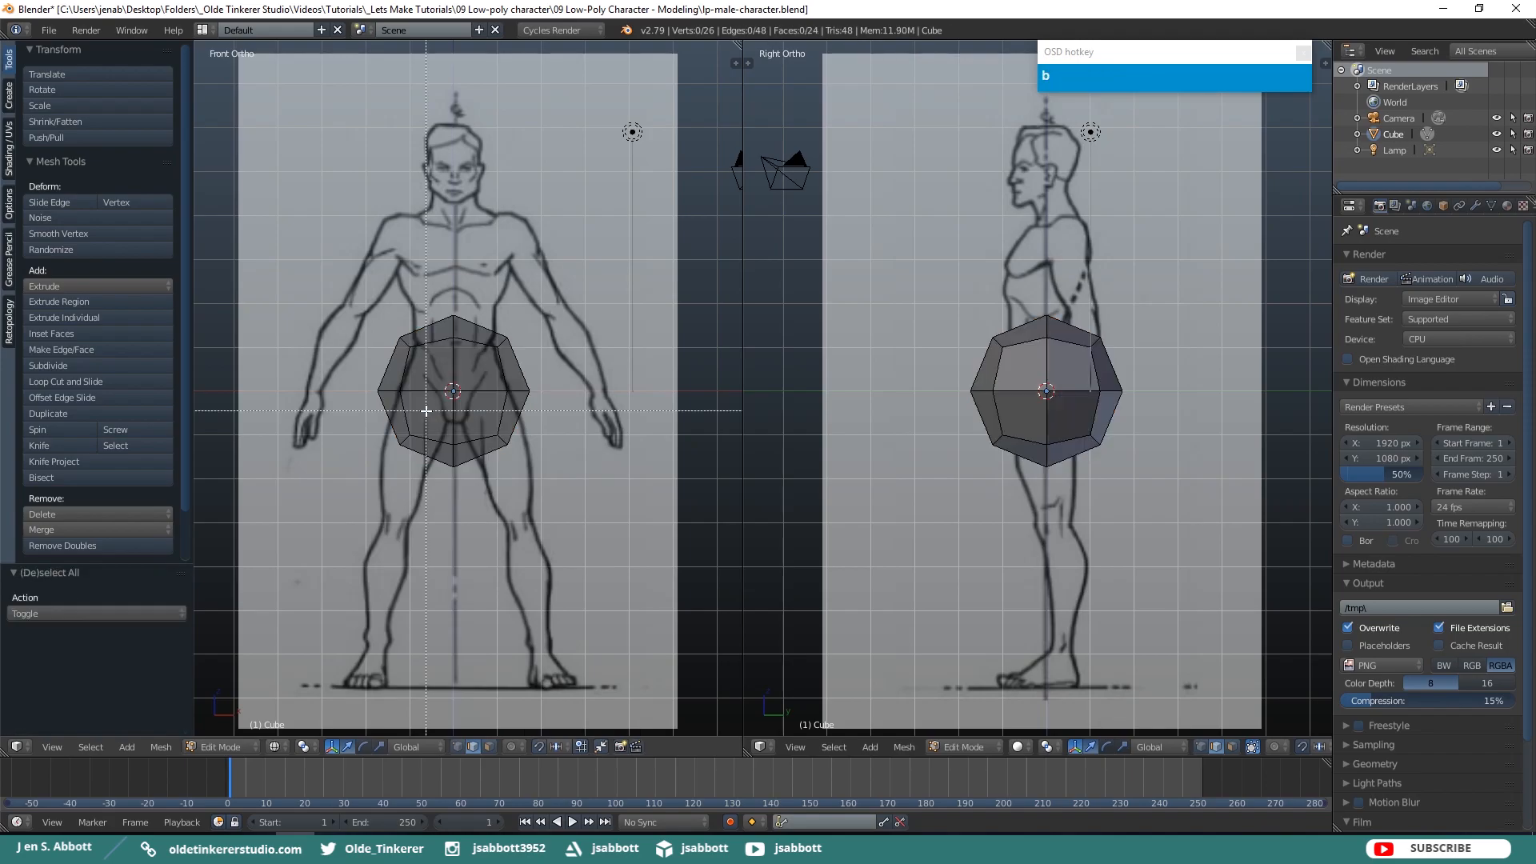
pyautogui.moveTo(342, 295); pyautogui.dragTo(463, 485)
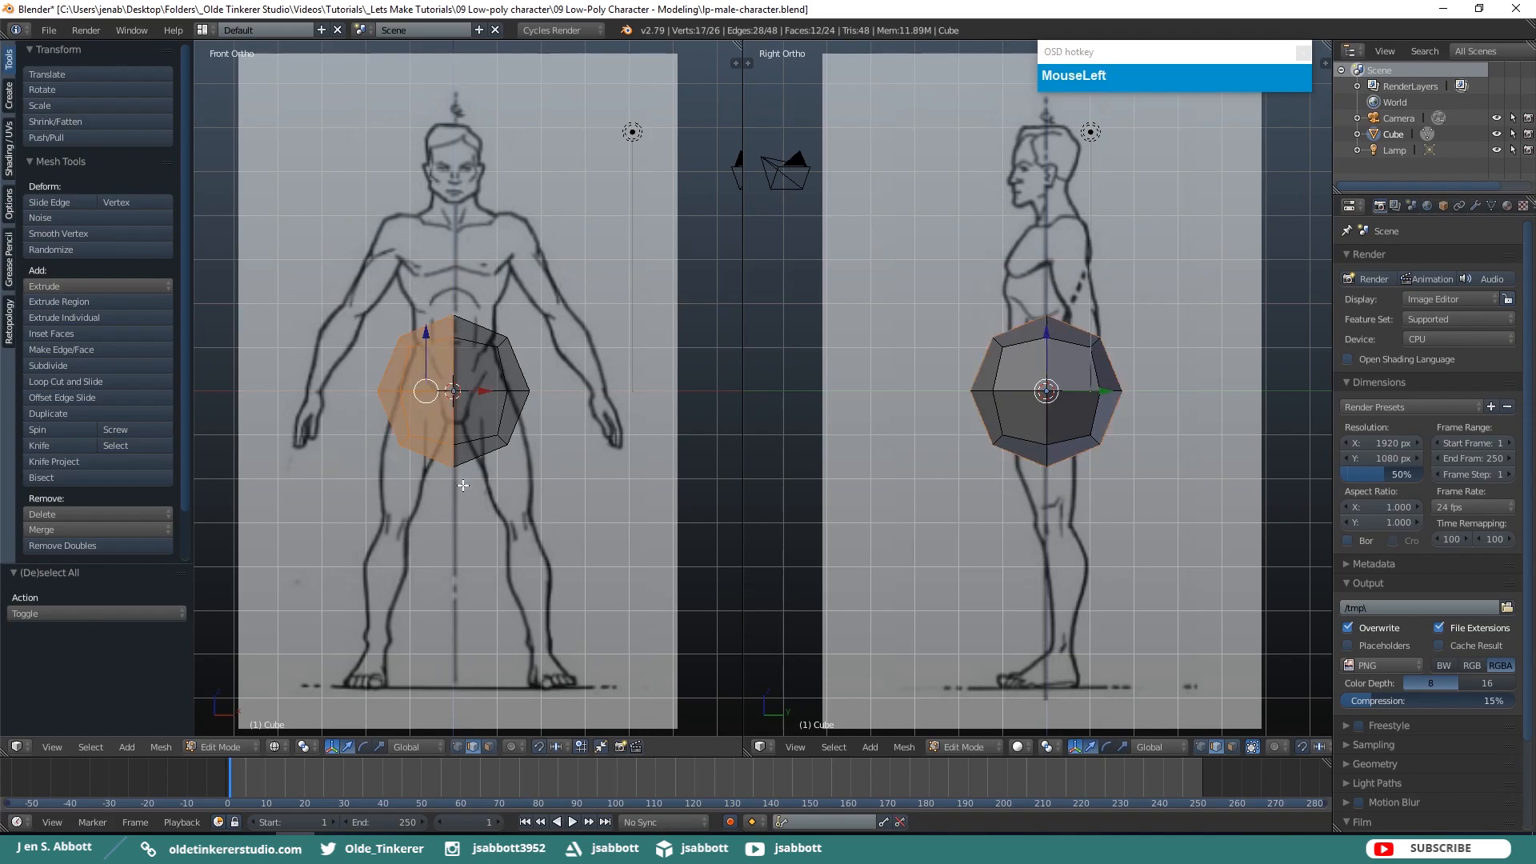
pyautogui.press('x')
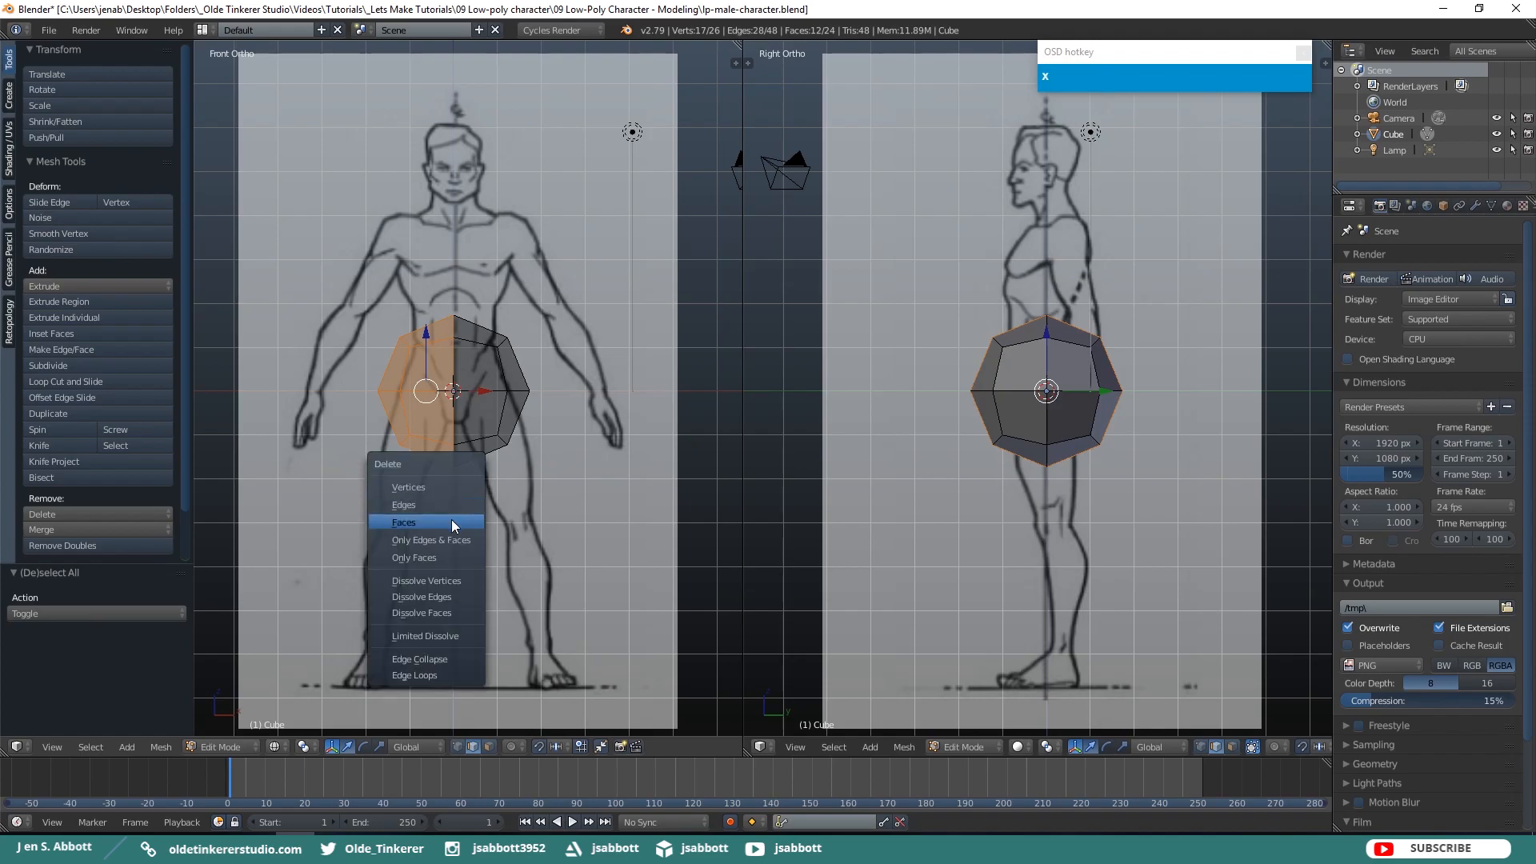
pyautogui.click(451, 520)
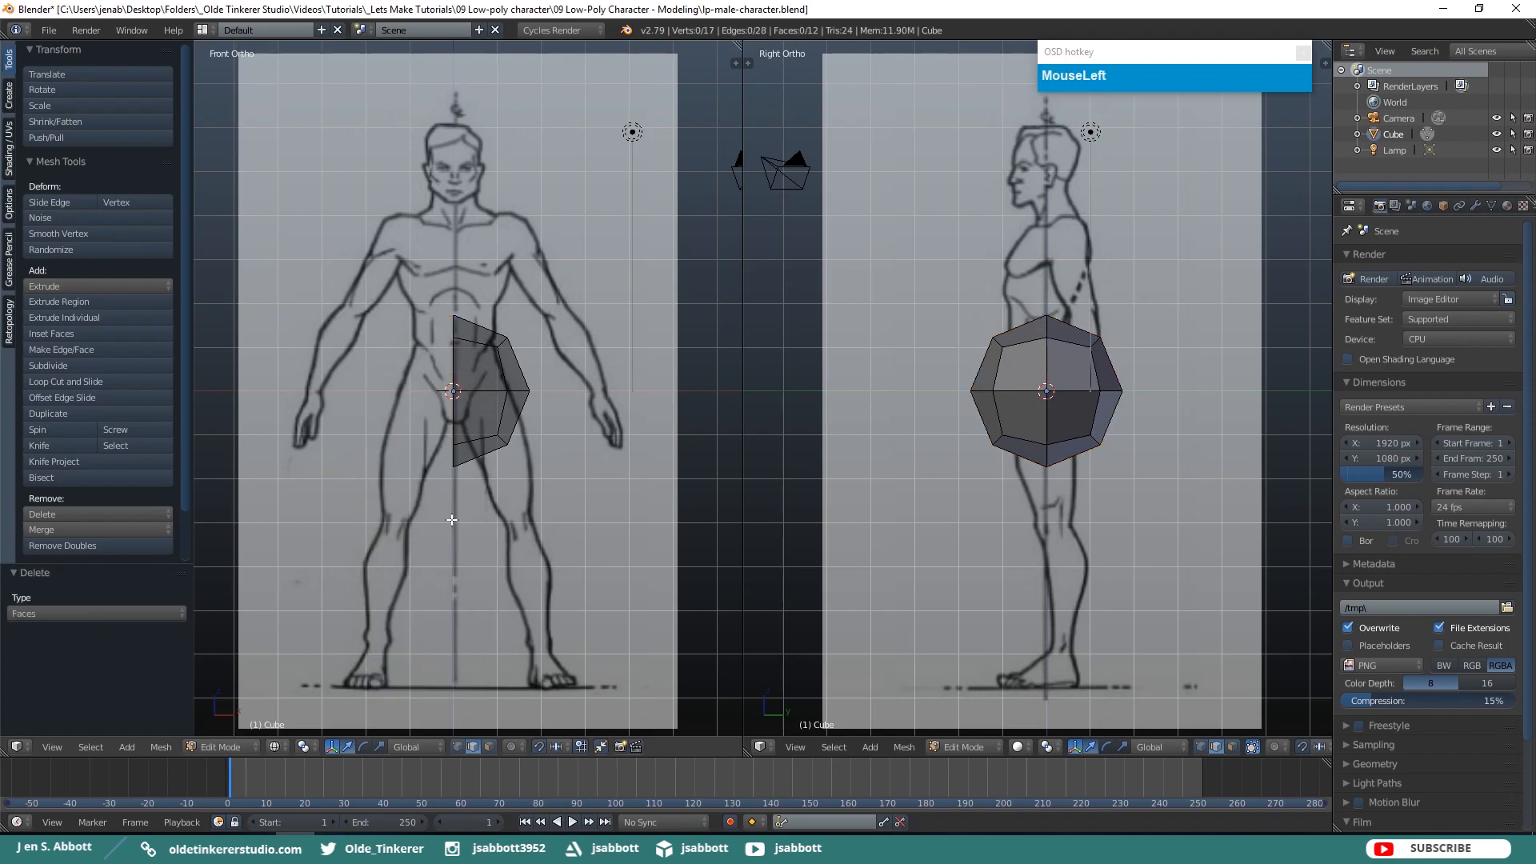
# Add a Mirror modifier on the X axis to the half mesh, with Clipping enabled and the edit cage adjusted to the modifier result
pyautogui.click(1476, 206)
pyautogui.click(1408, 260)
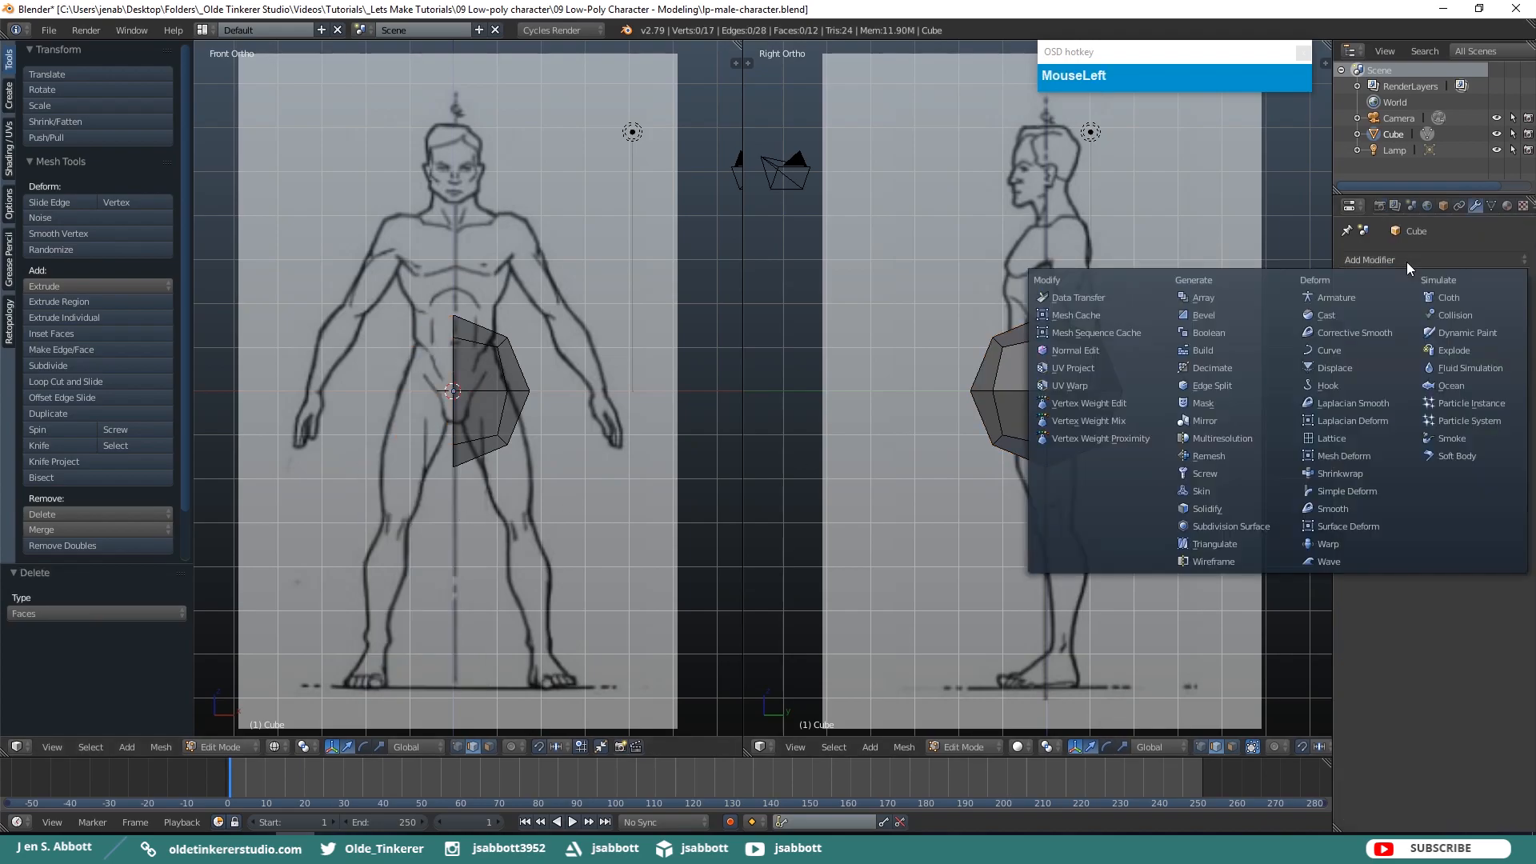
pyautogui.click(1213, 423)
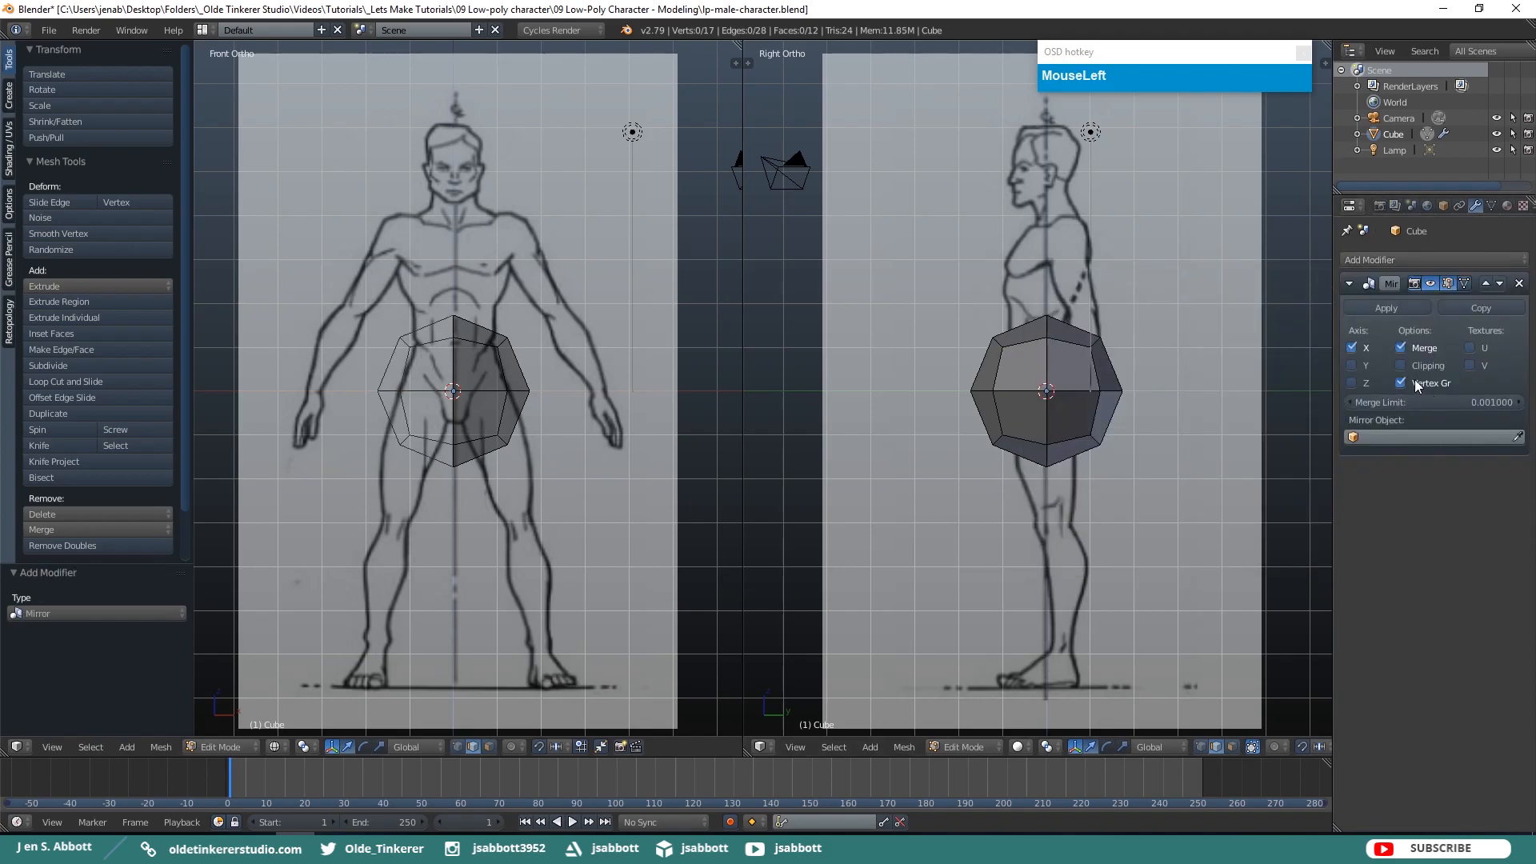
pyautogui.click(1400, 362)
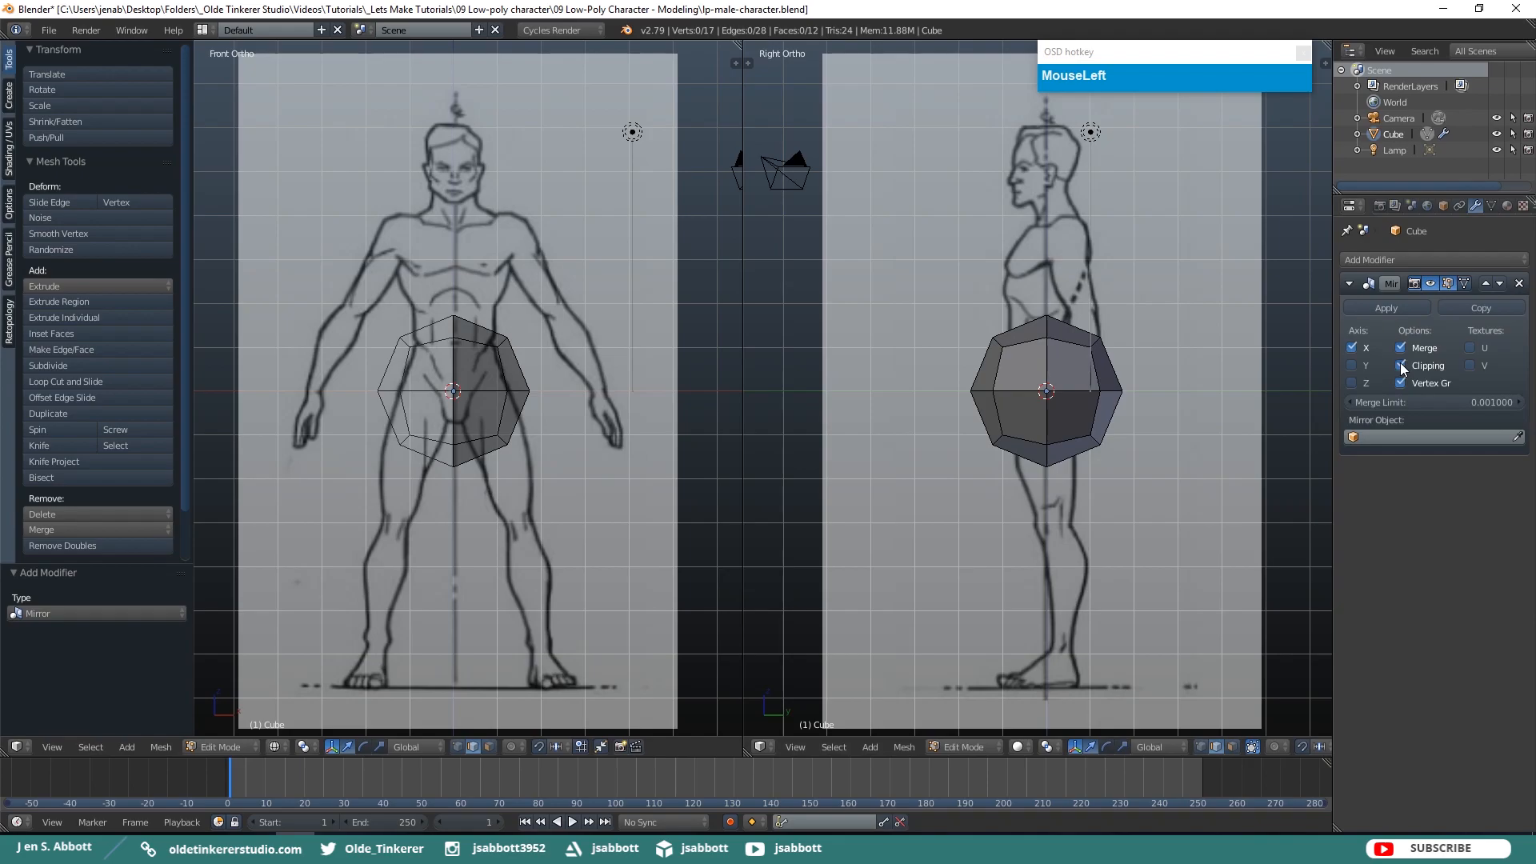
pyautogui.click(1465, 281)
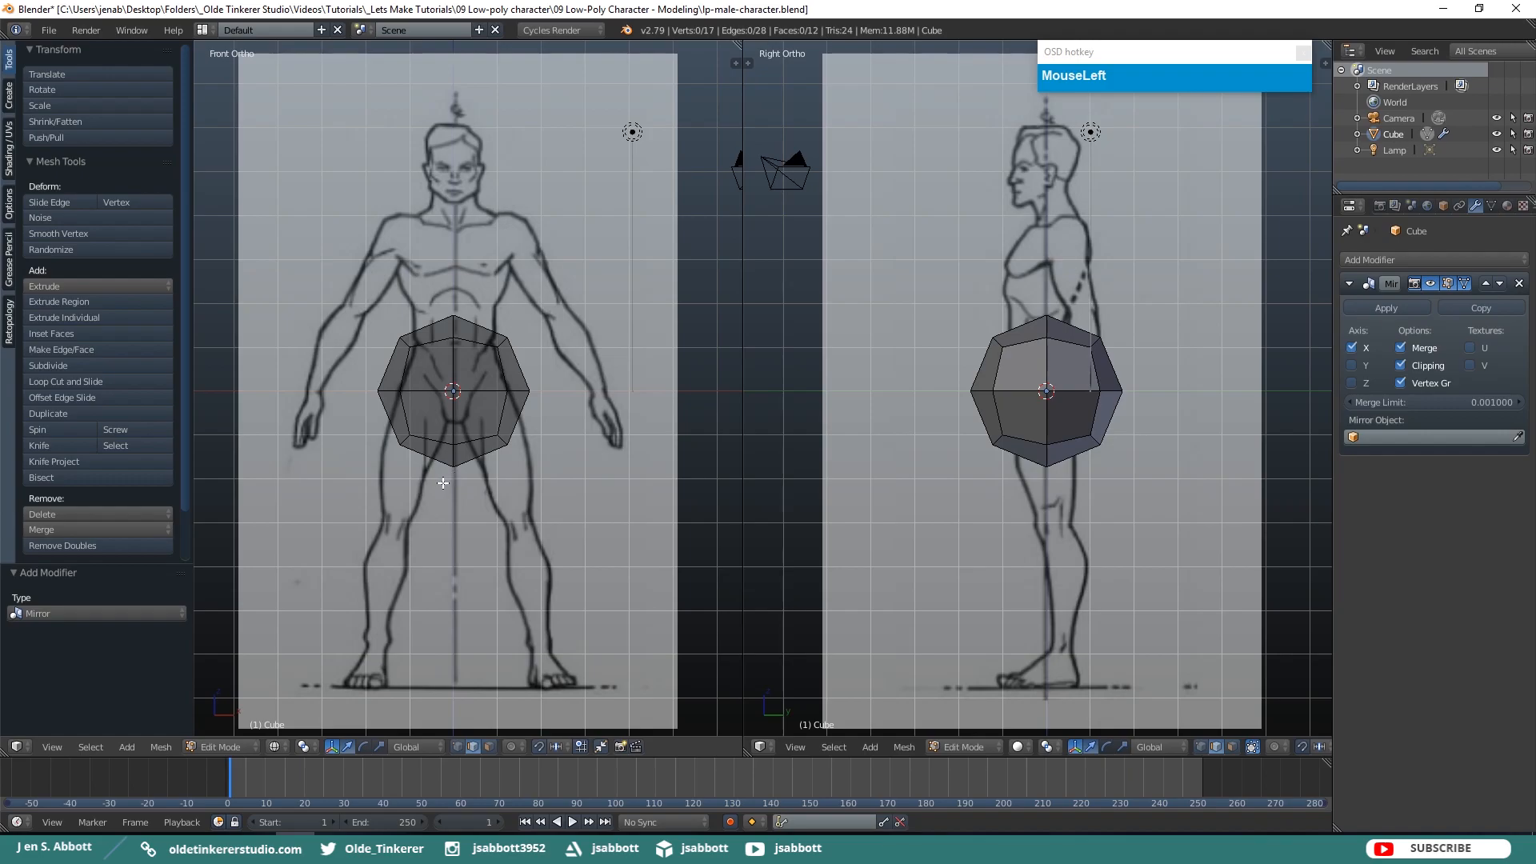
# Select the whole mesh and move it up about 5.196 along Z onto the reference figure's head
pyautogui.press('z')
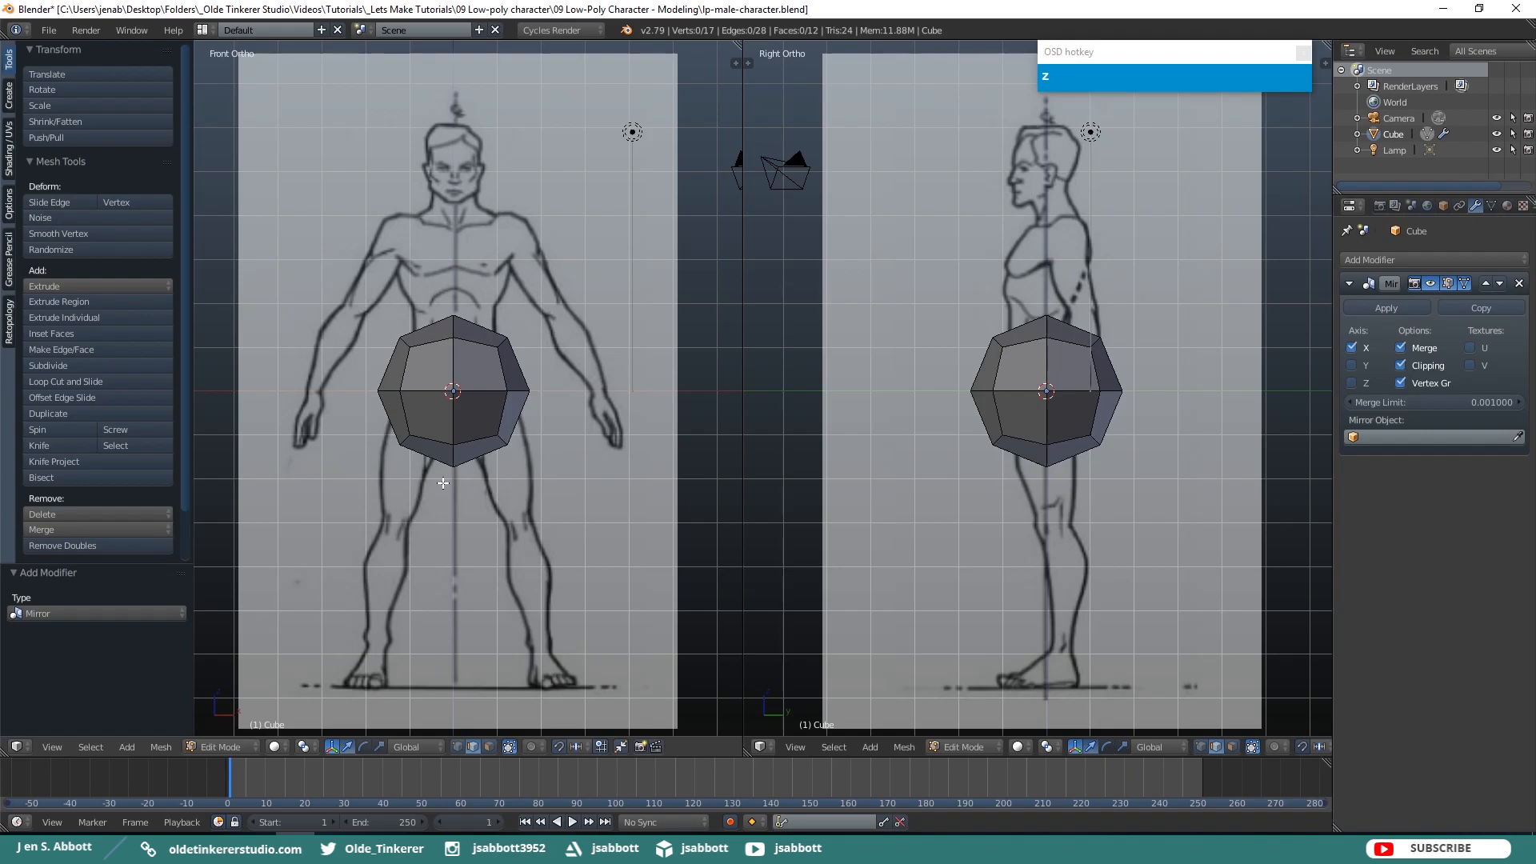
pyautogui.press('a')
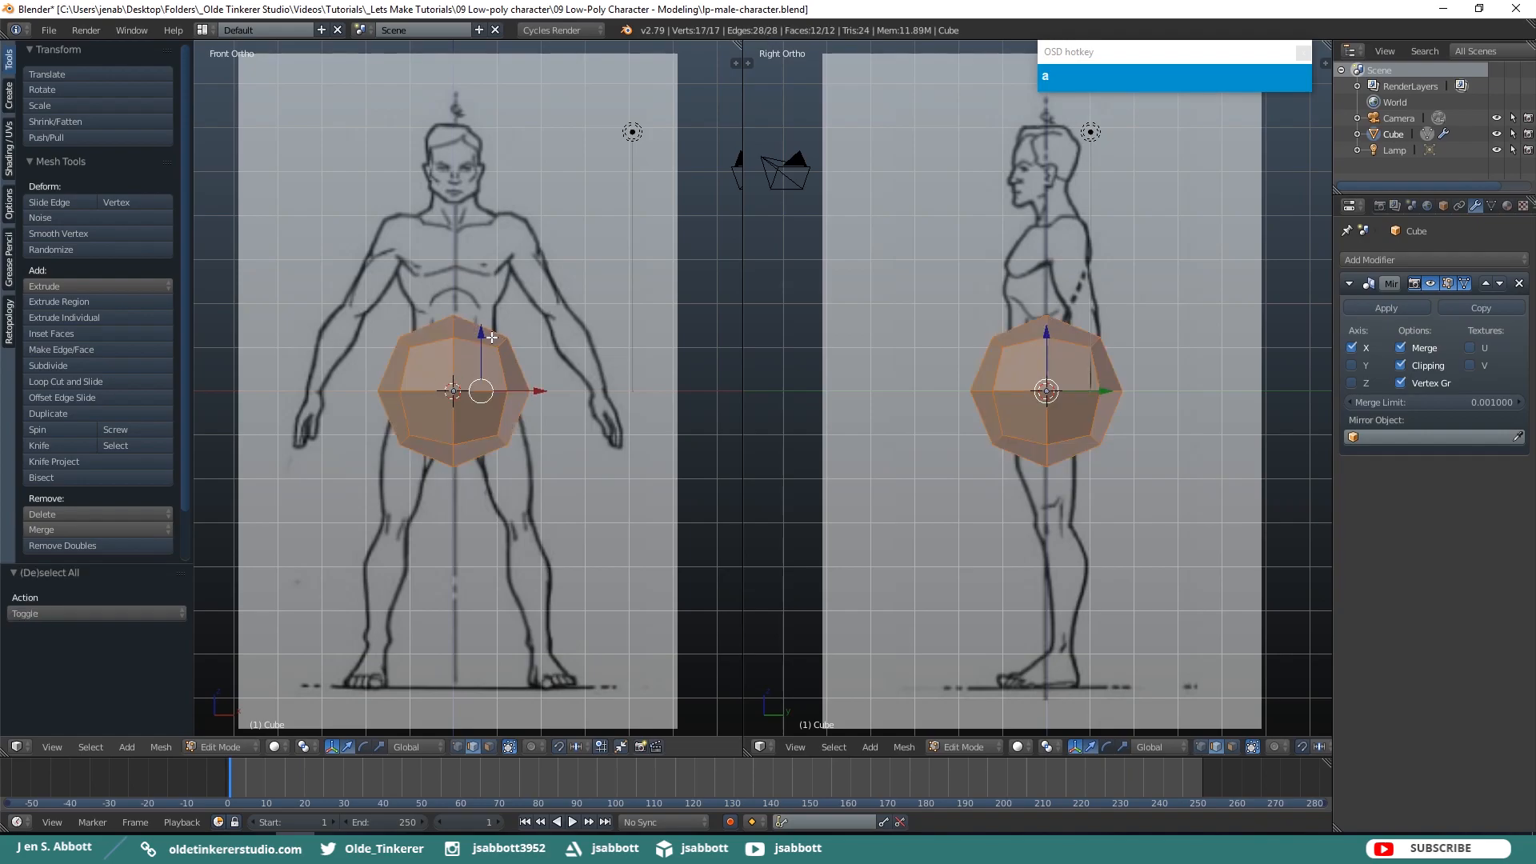
pyautogui.moveTo(484, 333); pyautogui.dragTo(514, 107)
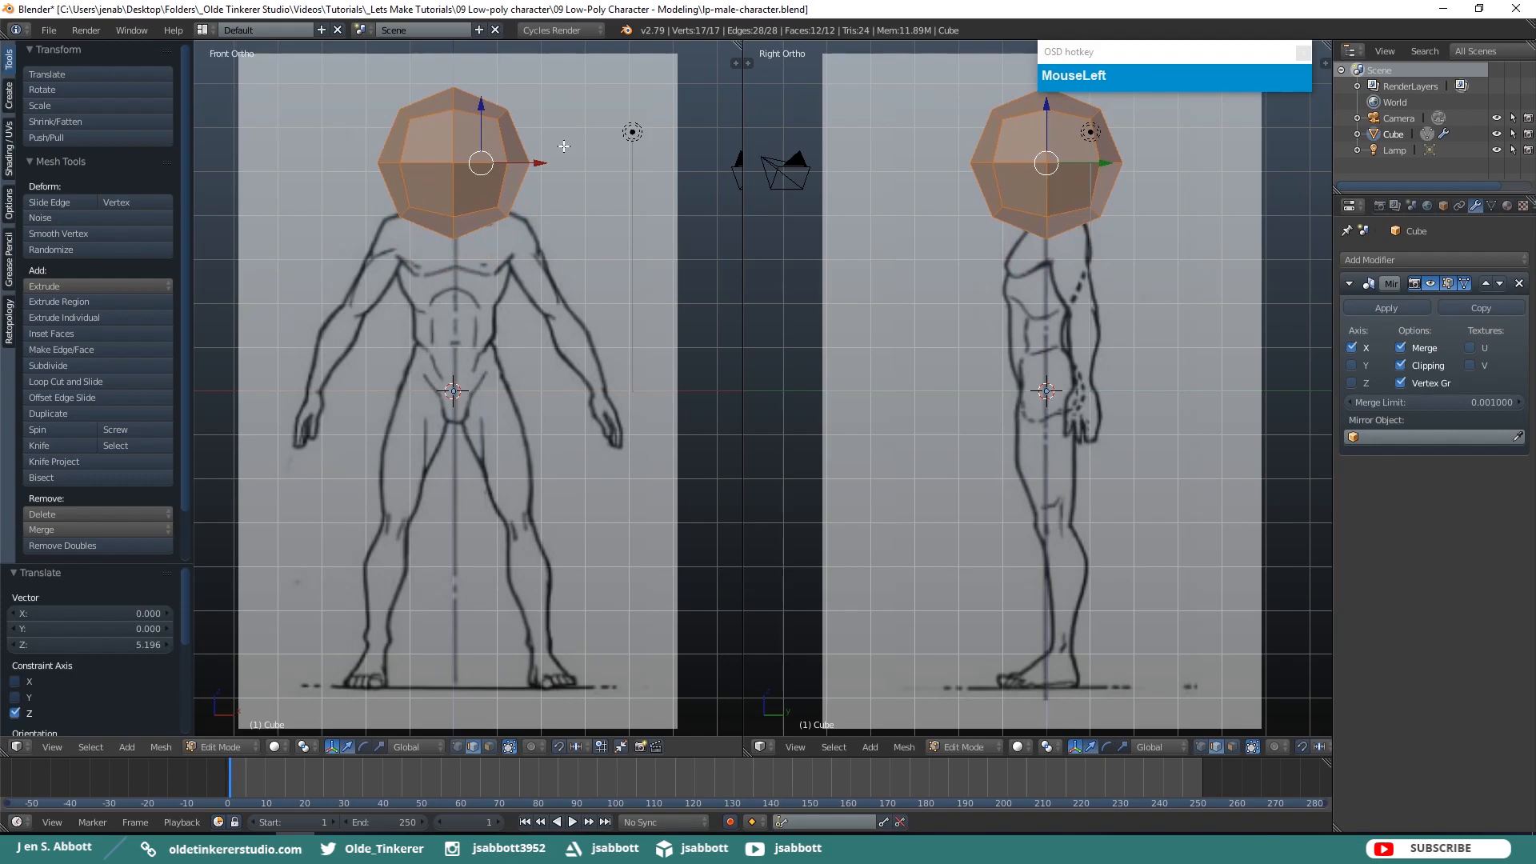
# Scale the mesh over the head to about 0.532 overall, and by about 0.419 along X, with the front view in wireframe
pyautogui.press('z')
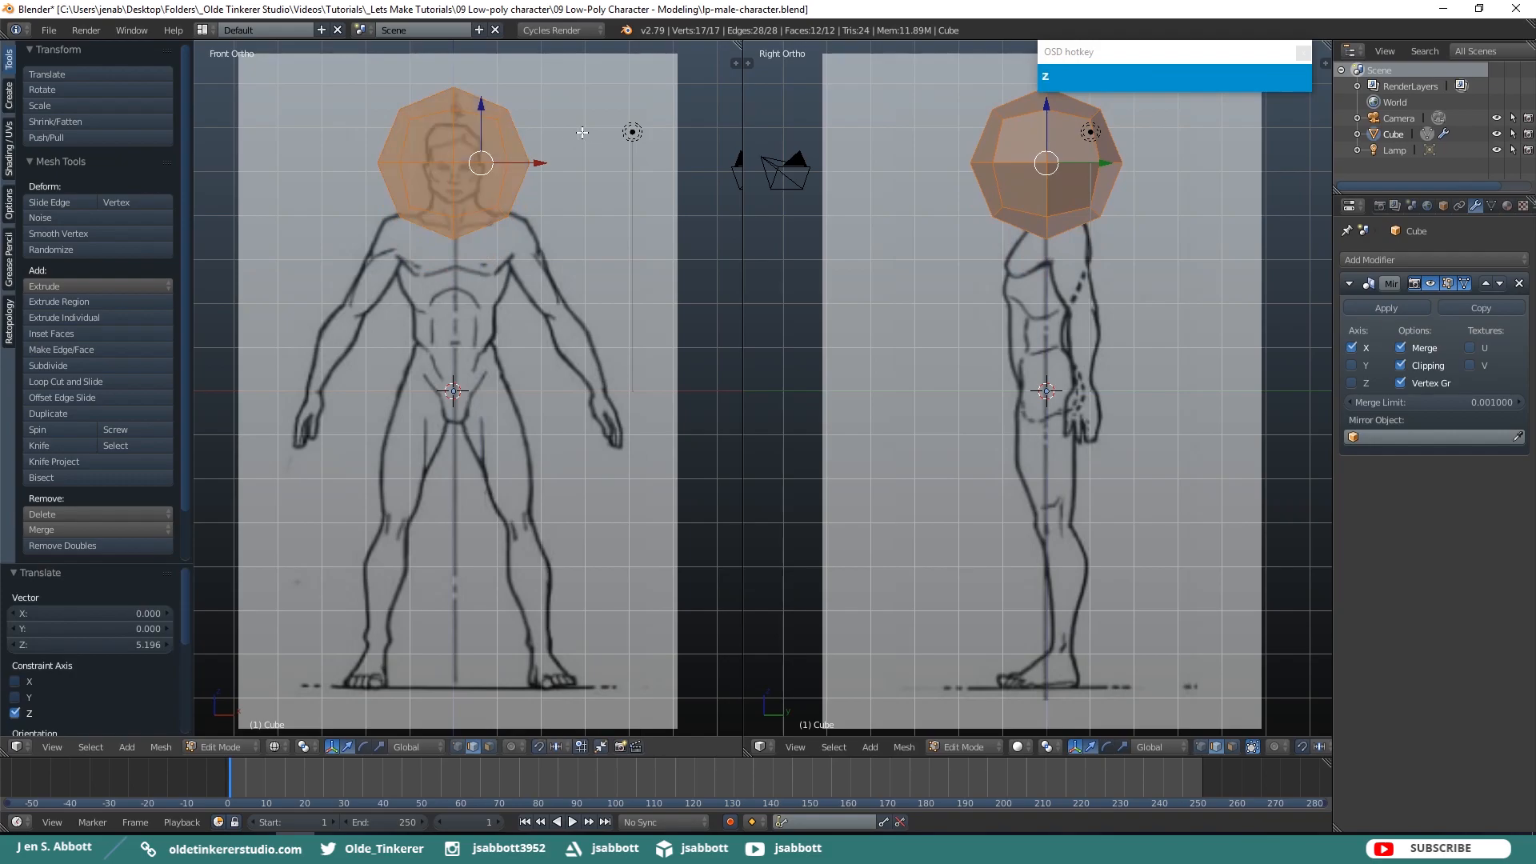
pyautogui.press('s')
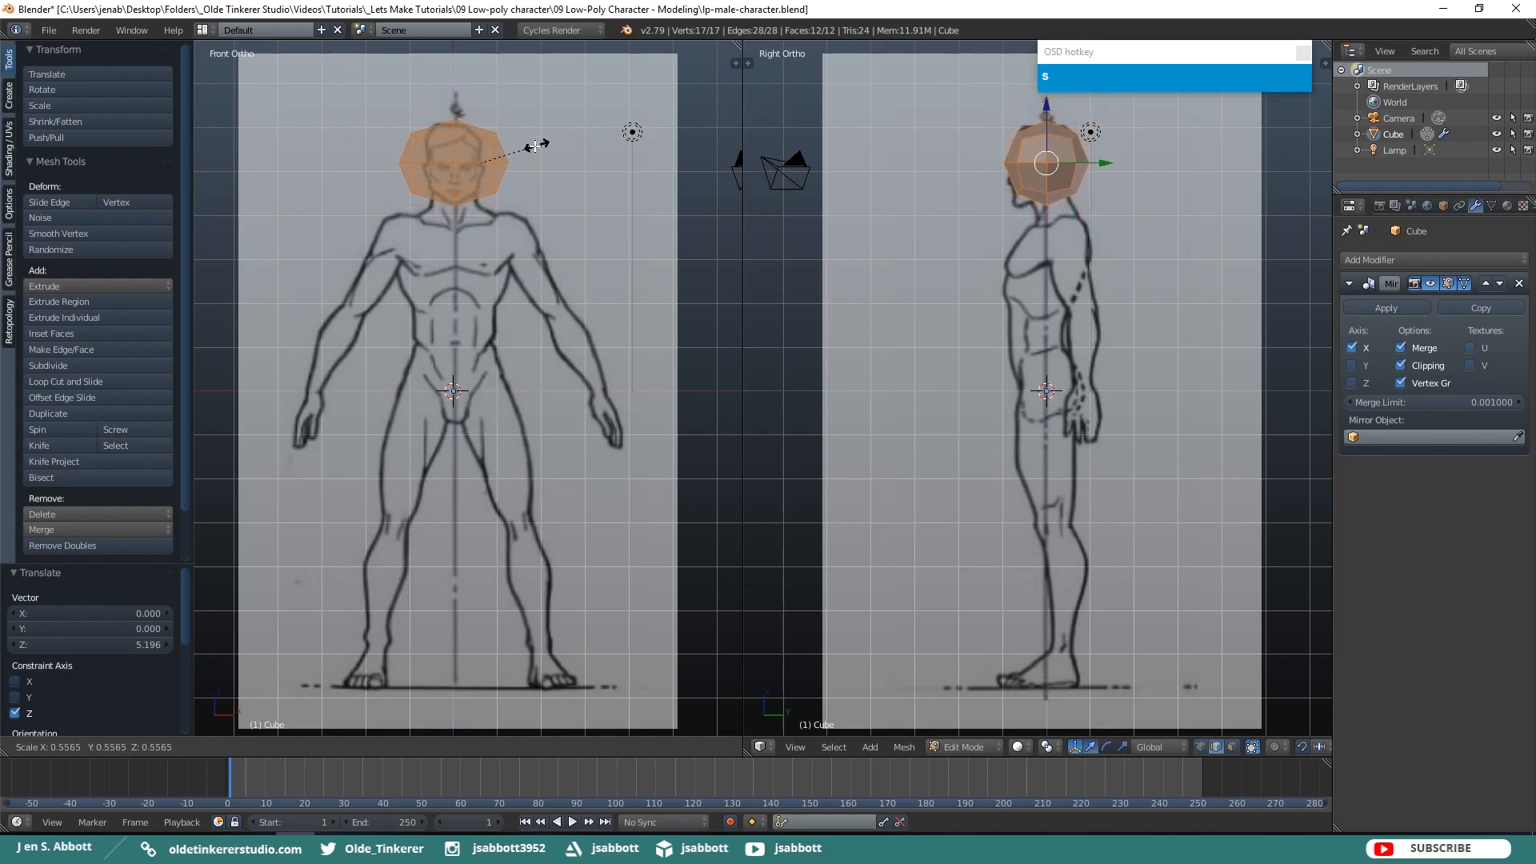
pyautogui.click(534, 145)
pyautogui.press('s')
pyautogui.press('x')
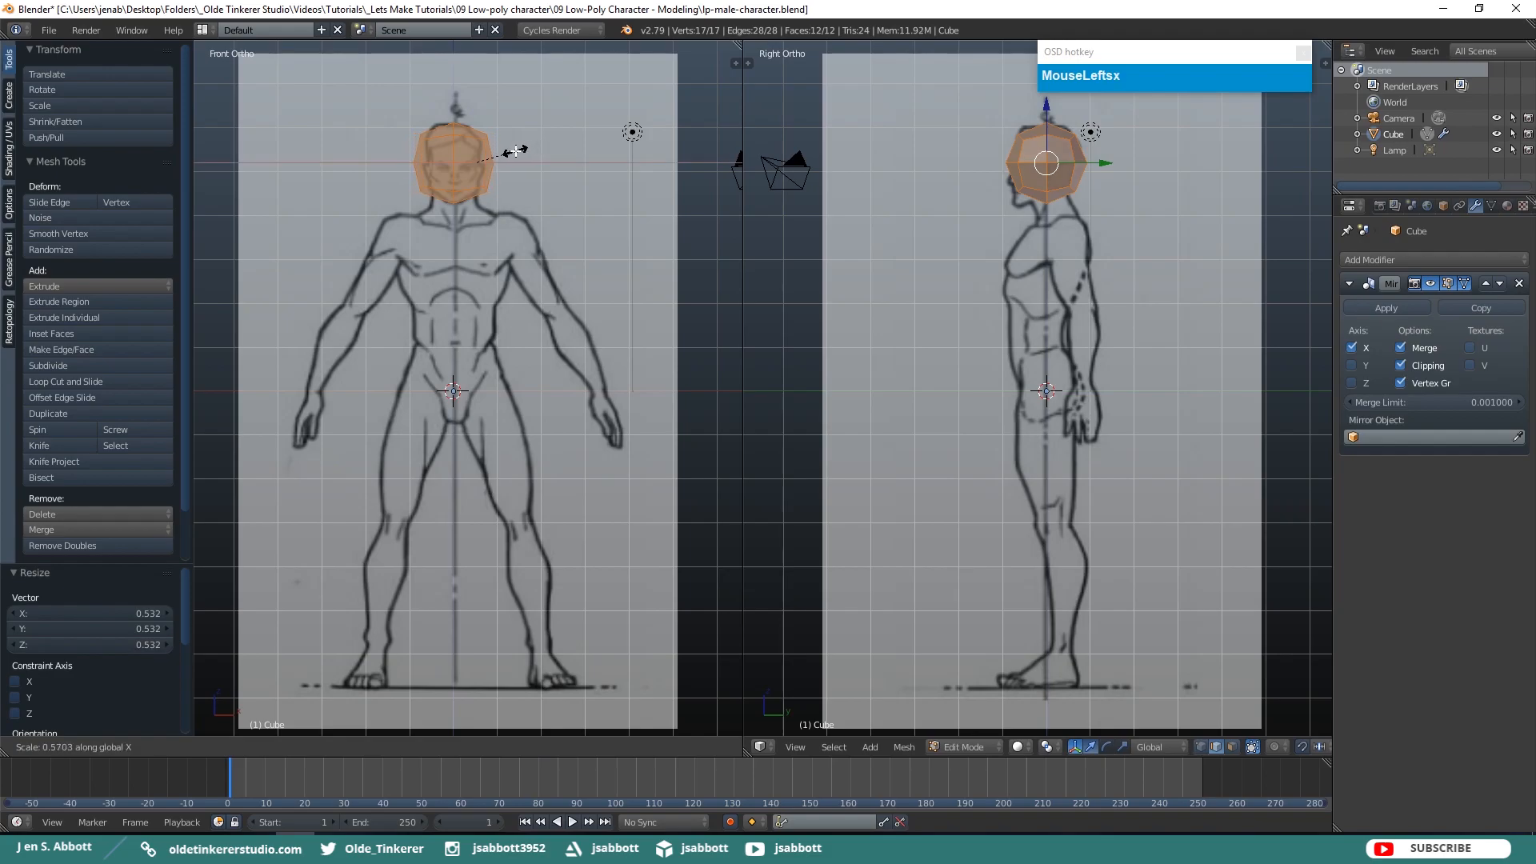
pyautogui.click(504, 152)
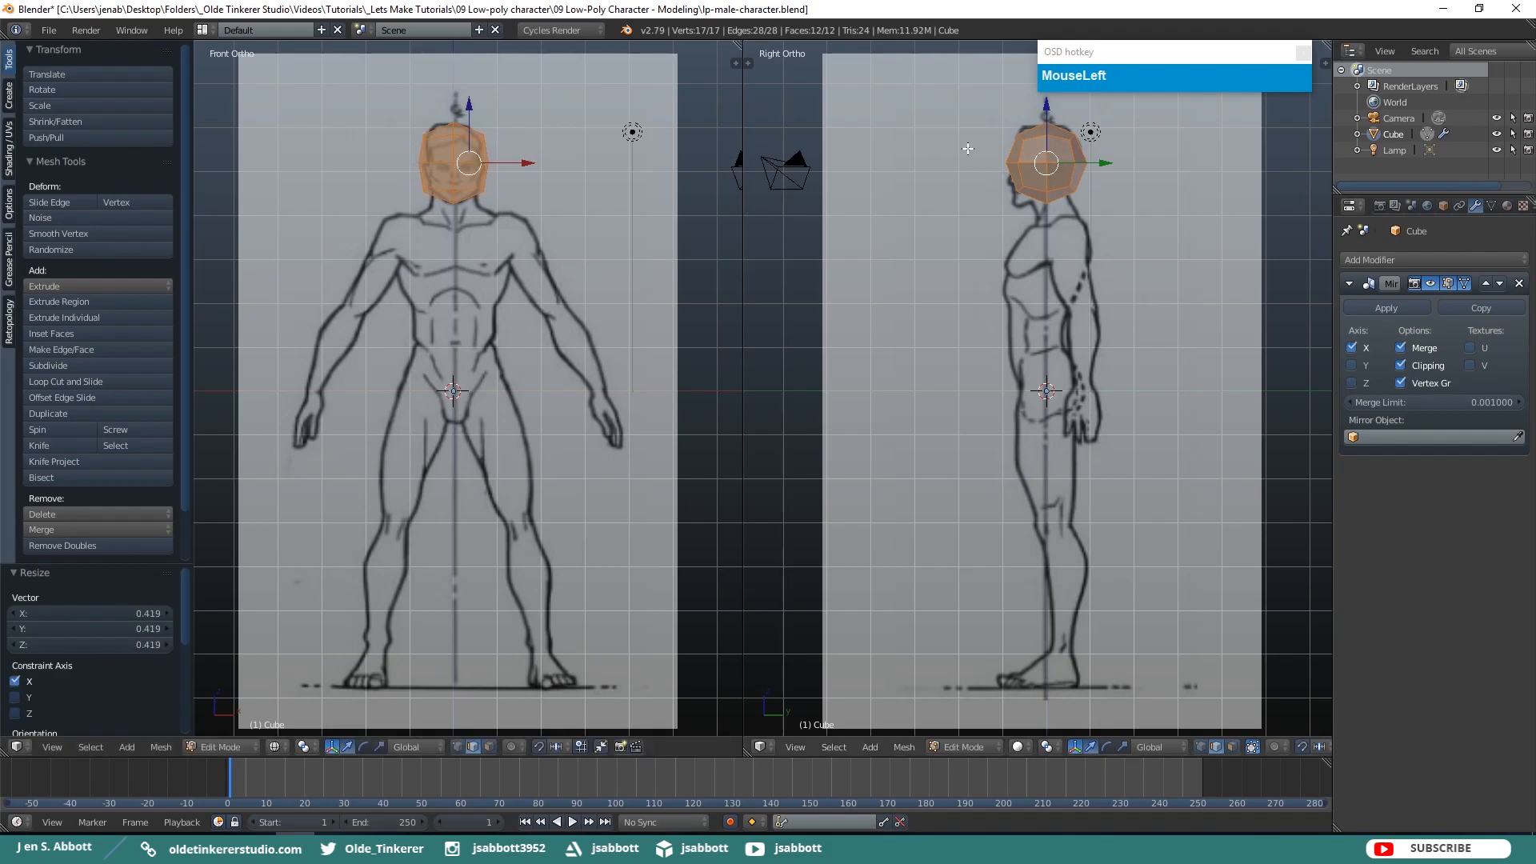
# In vertex mode in the side view, move the rearmost head vertex about -0.201 on Y and the one below it -0.128 on Y, 0.109 on Z
pyautogui.press('z')
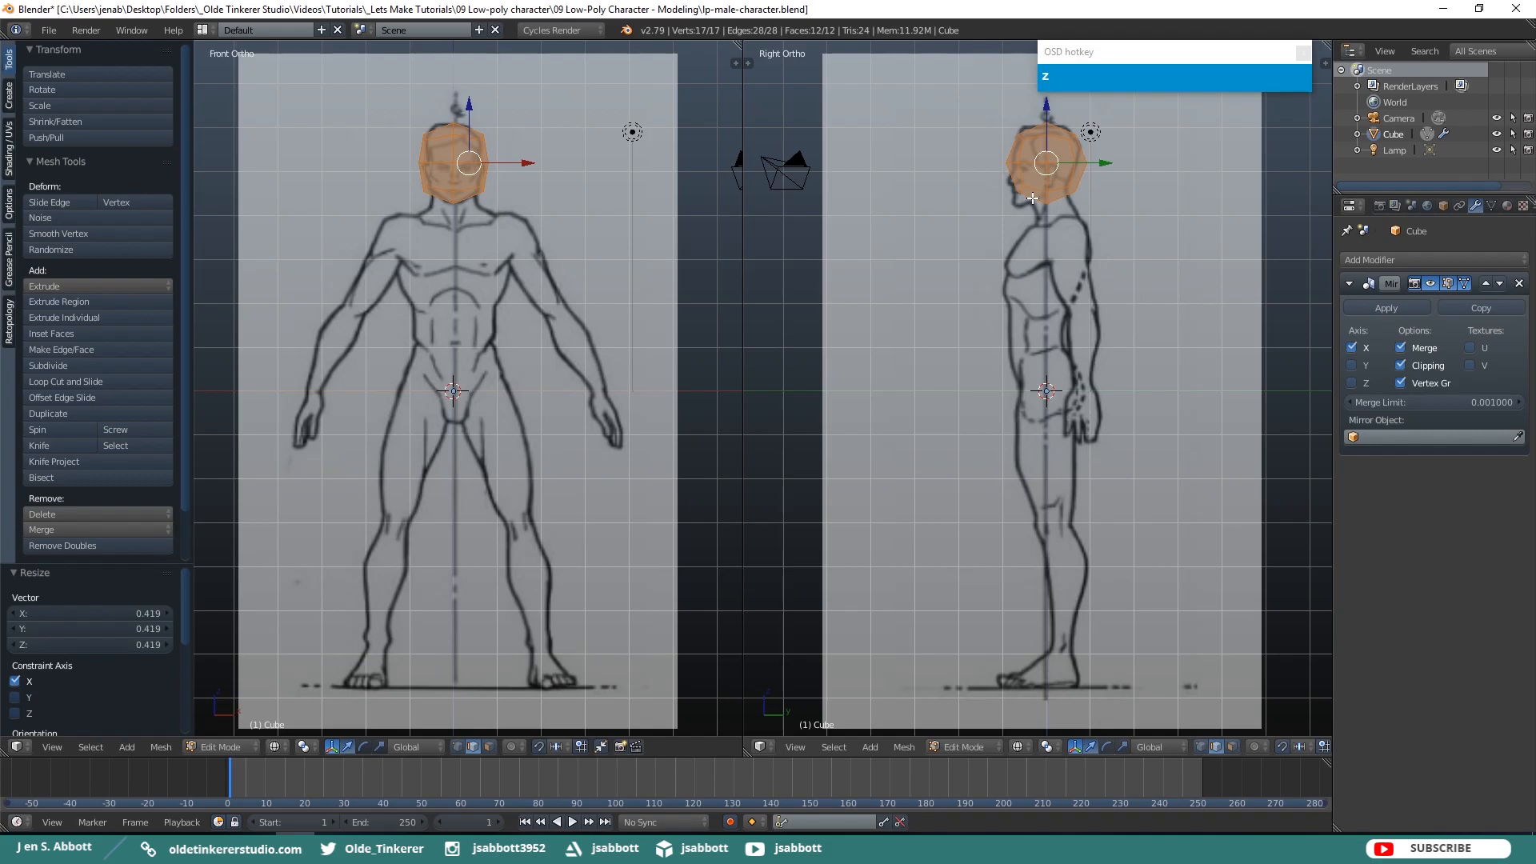
pyautogui.hotkey('ctrl', 'Tab')
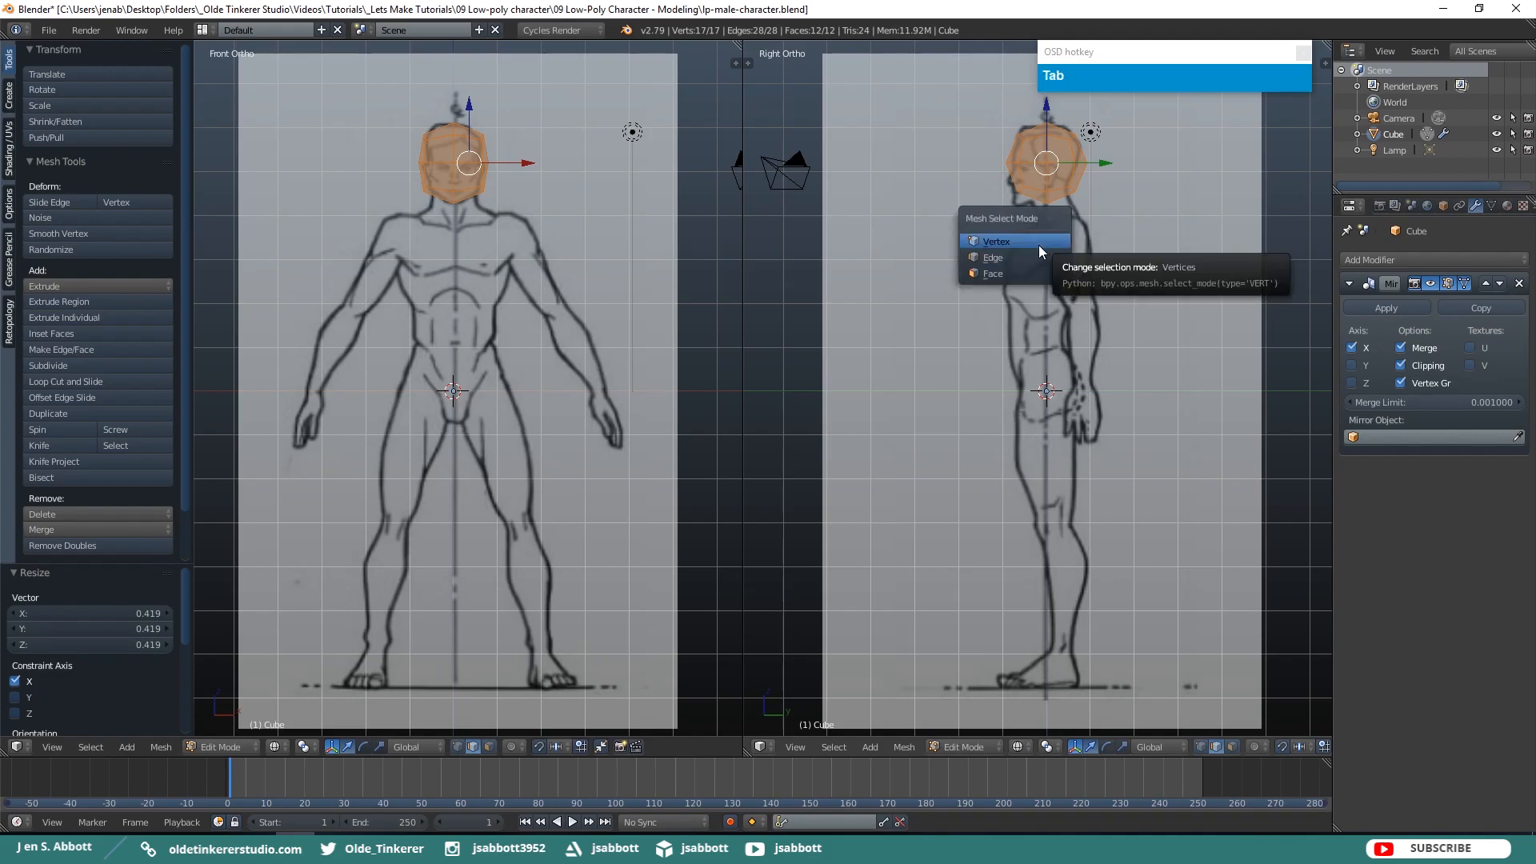
pyautogui.click(996, 241)
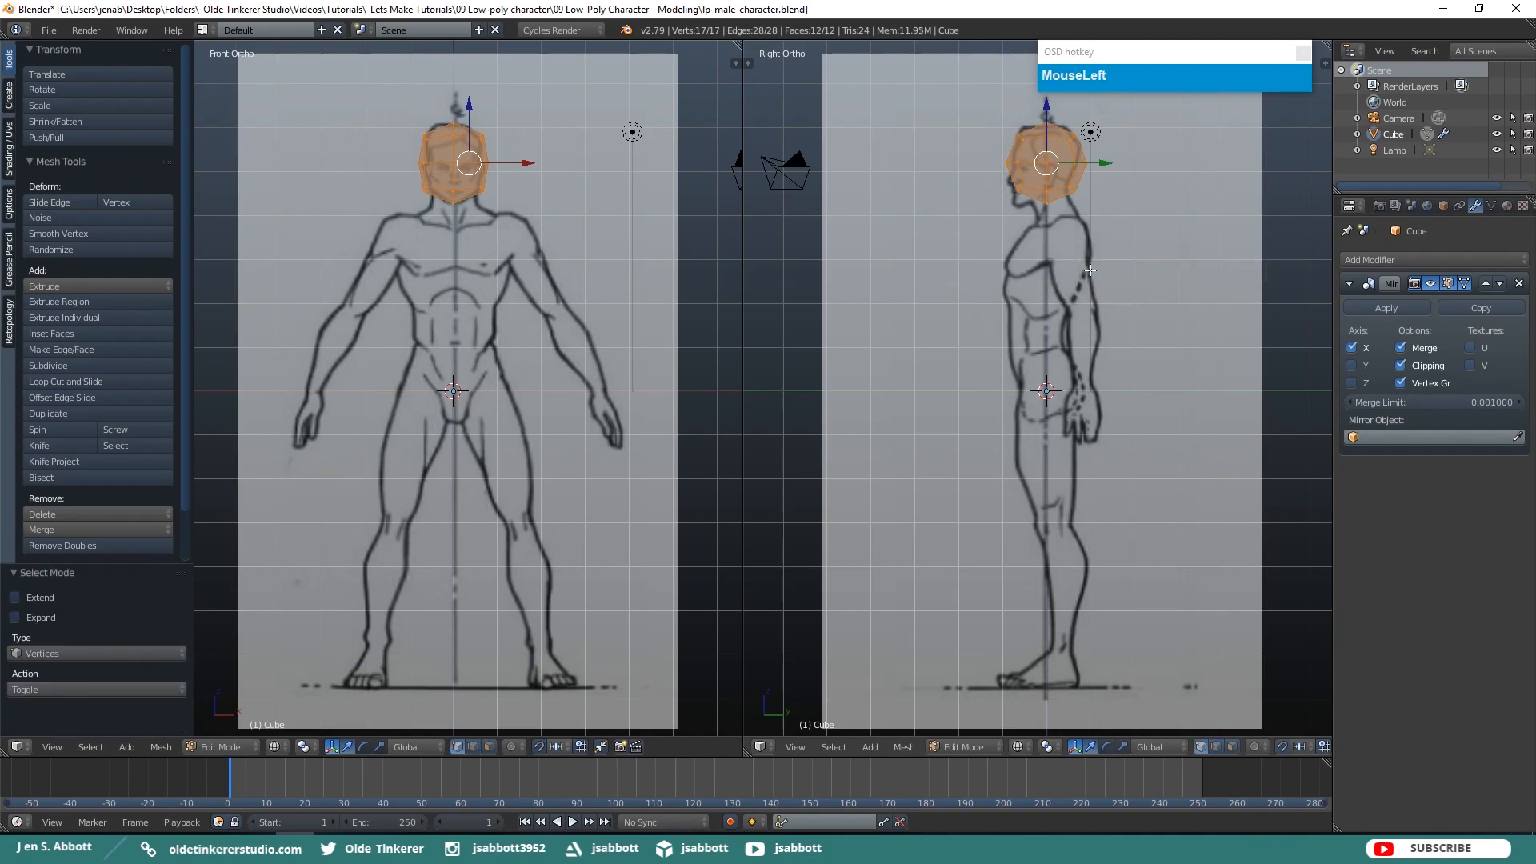
pyautogui.rightClick(1086, 163)
pyautogui.moveTo(1149, 164); pyautogui.dragTo(1141, 164)
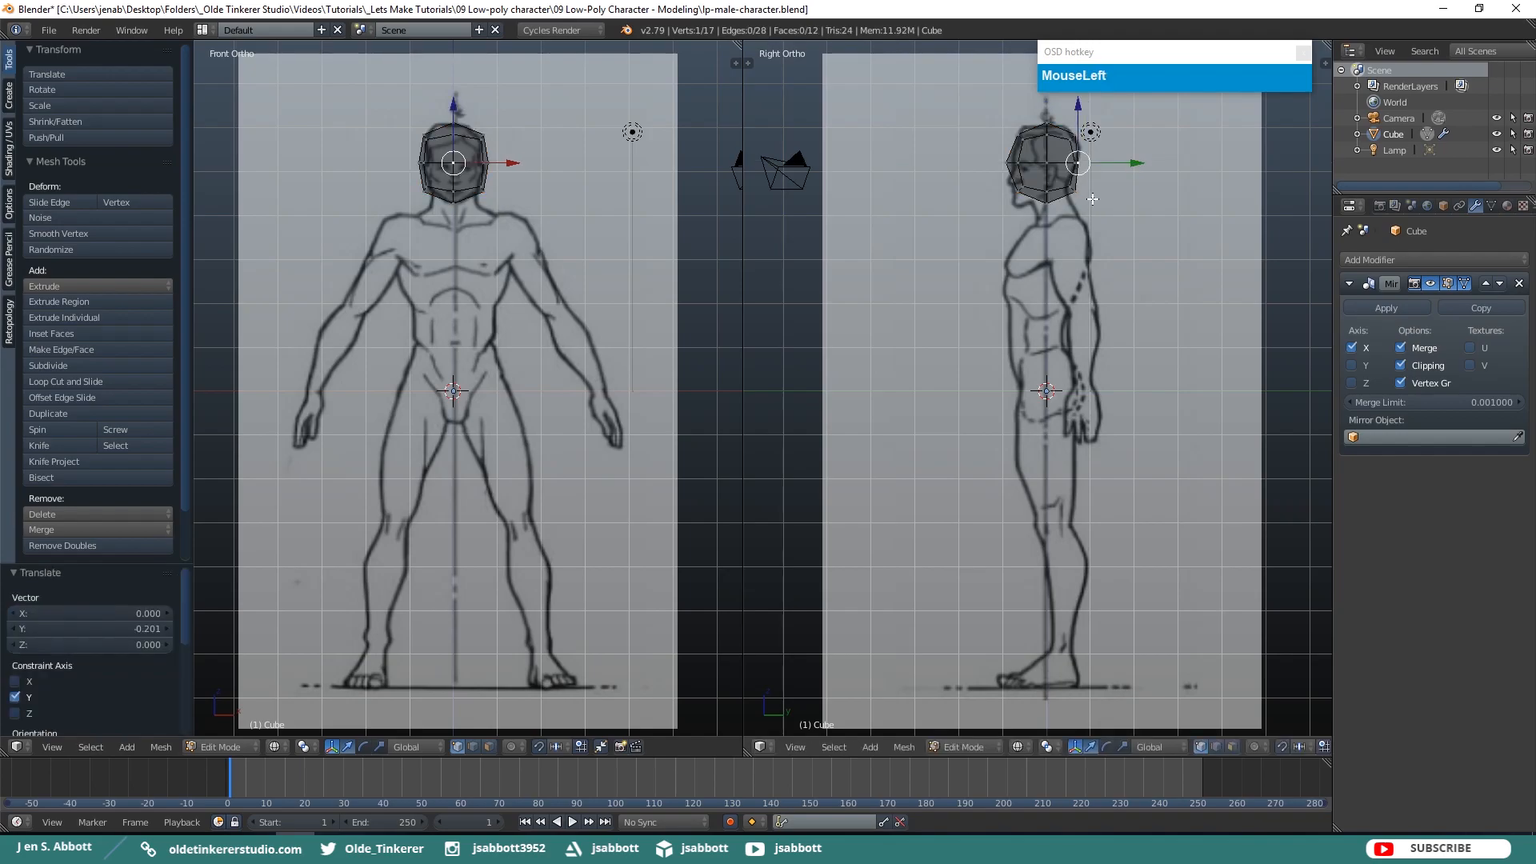
pyautogui.rightClick(1076, 192)
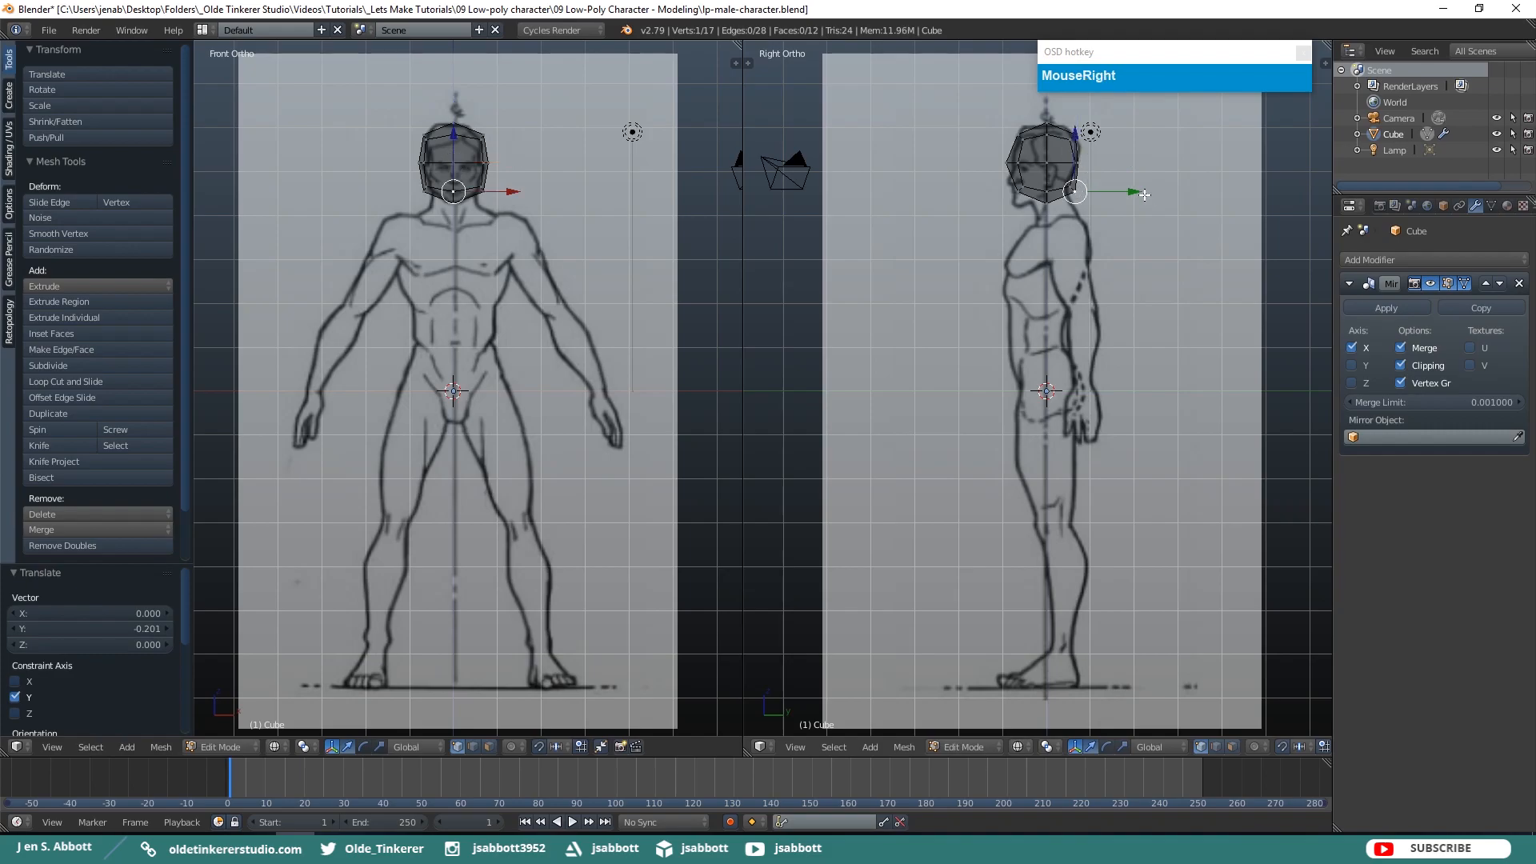
pyautogui.press('g')
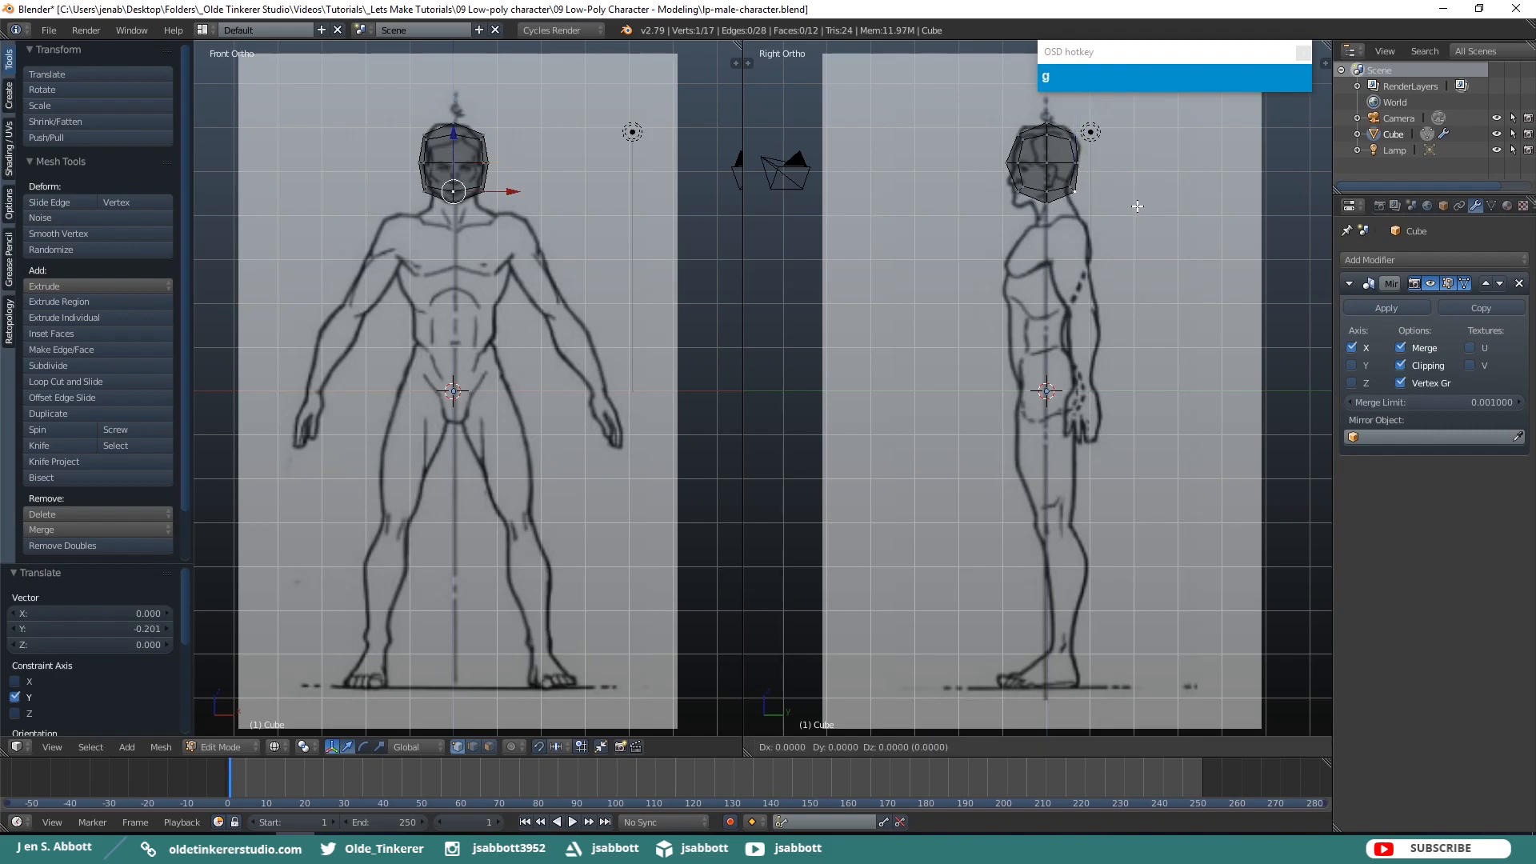
pyautogui.click(1131, 201)
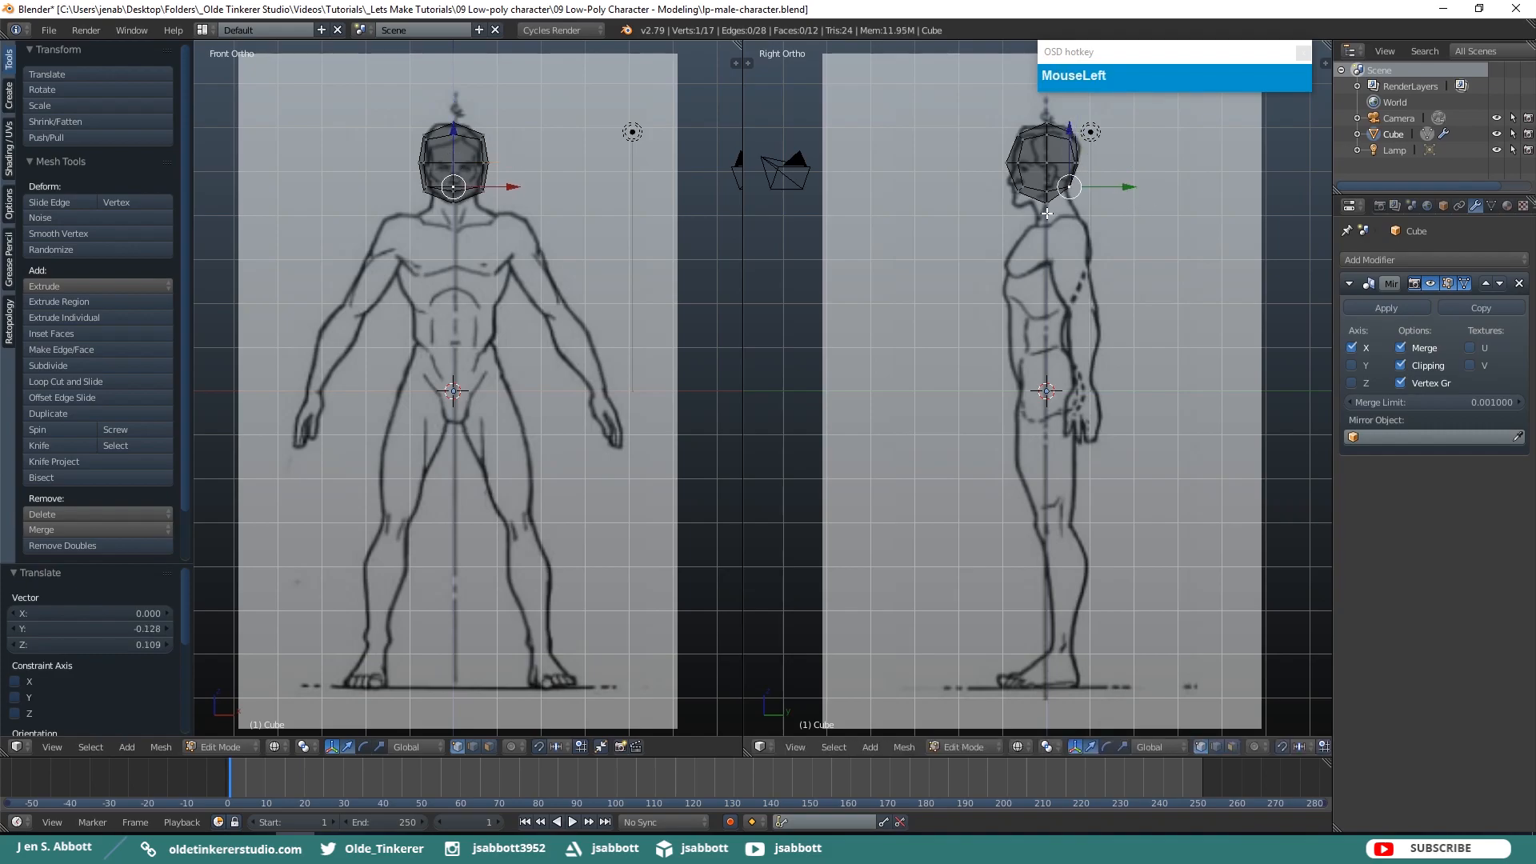
# Move the chin vertex about -0.018 on Y and -0.365 on Z, and the front middle vertex about 0.018 on Y and -0.365 on Z
pyautogui.rightClick(1019, 193)
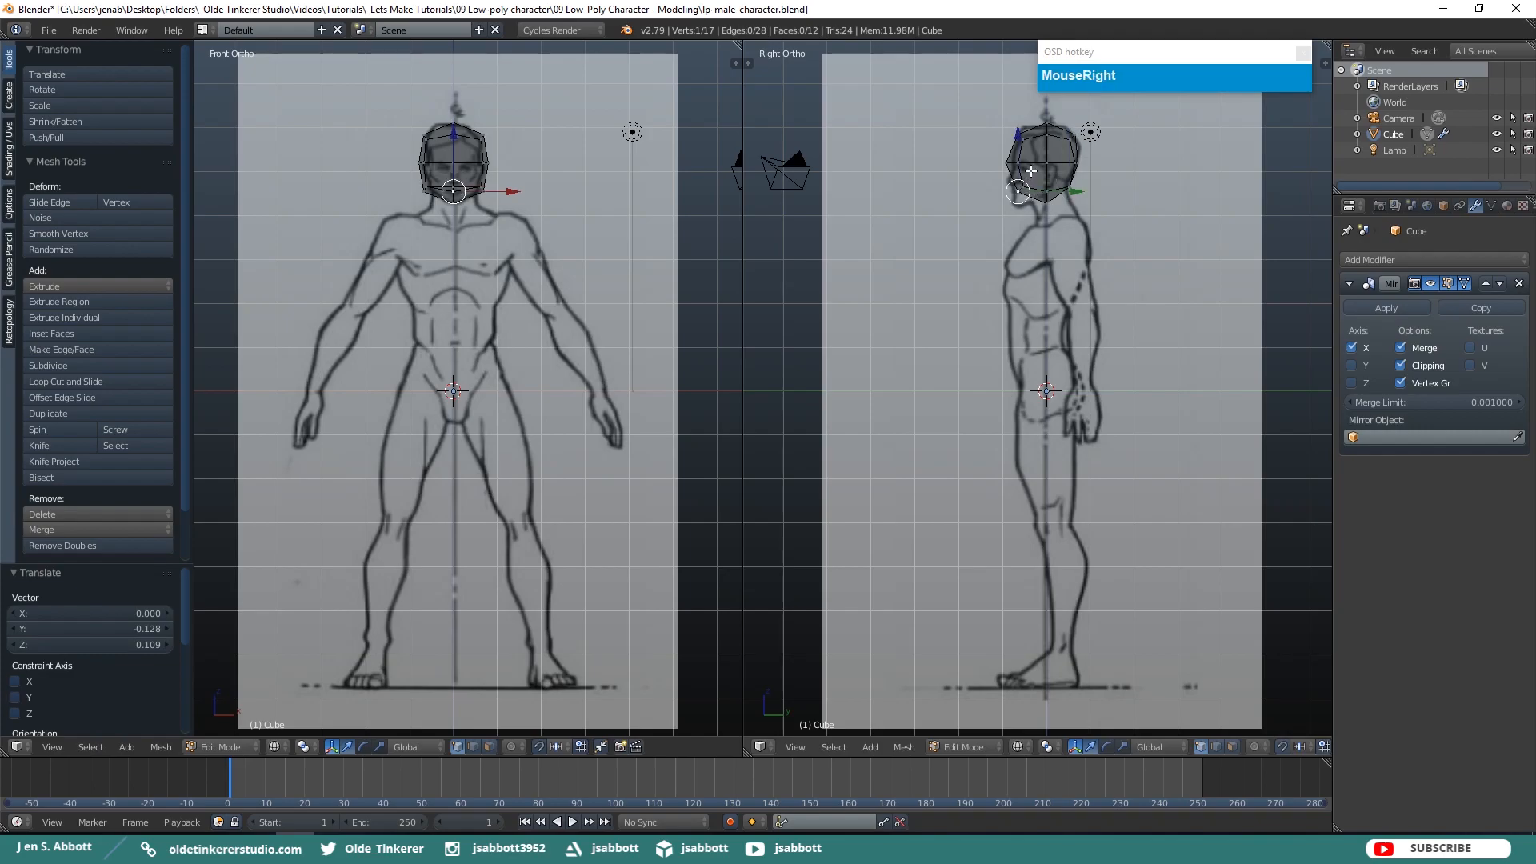
pyautogui.press('g')
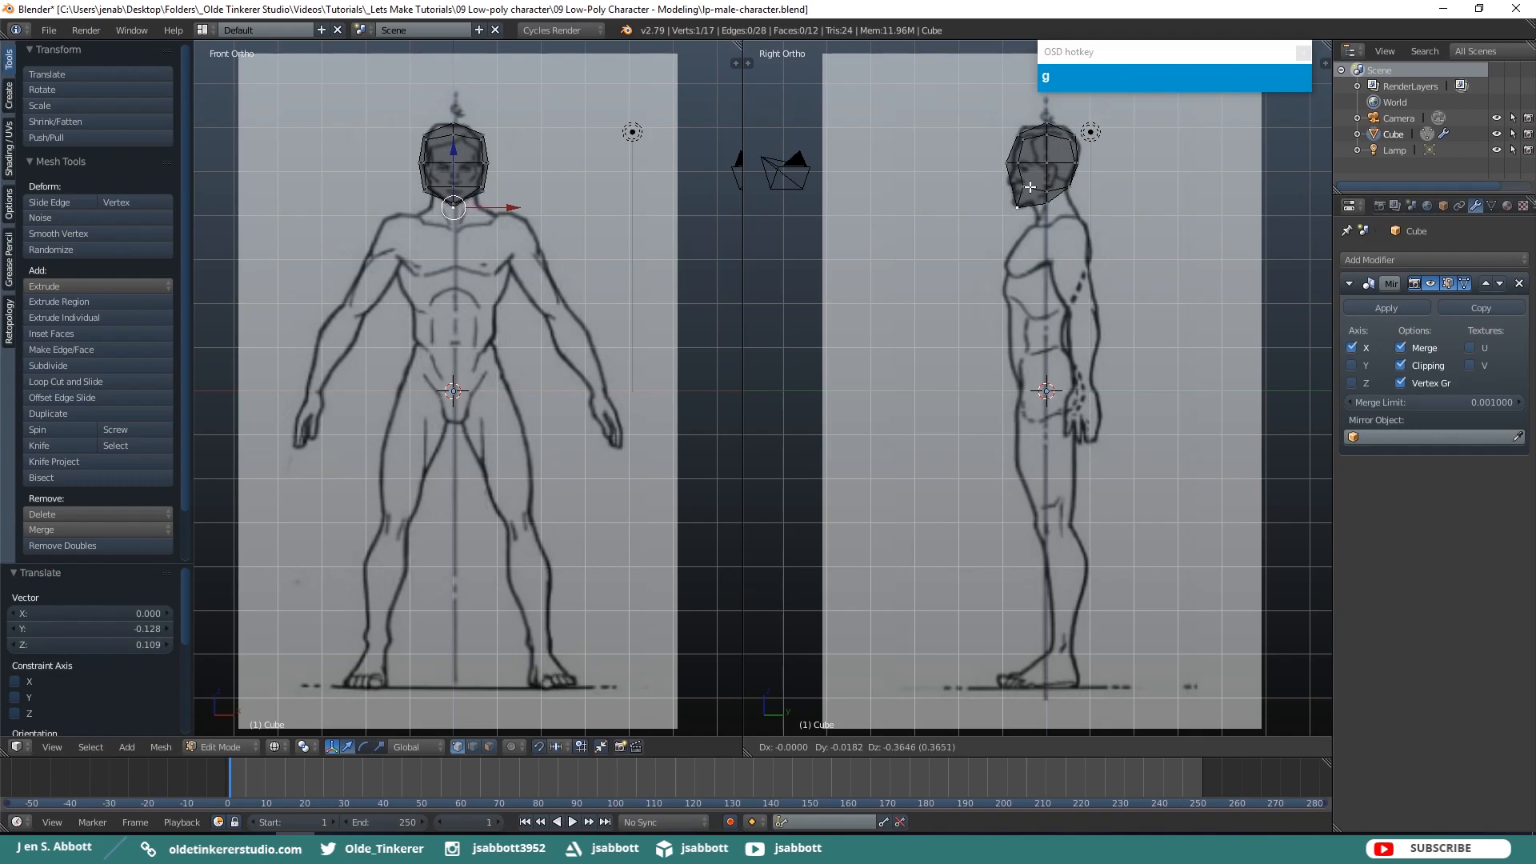
pyautogui.click(1031, 187)
pyautogui.rightClick(1007, 160)
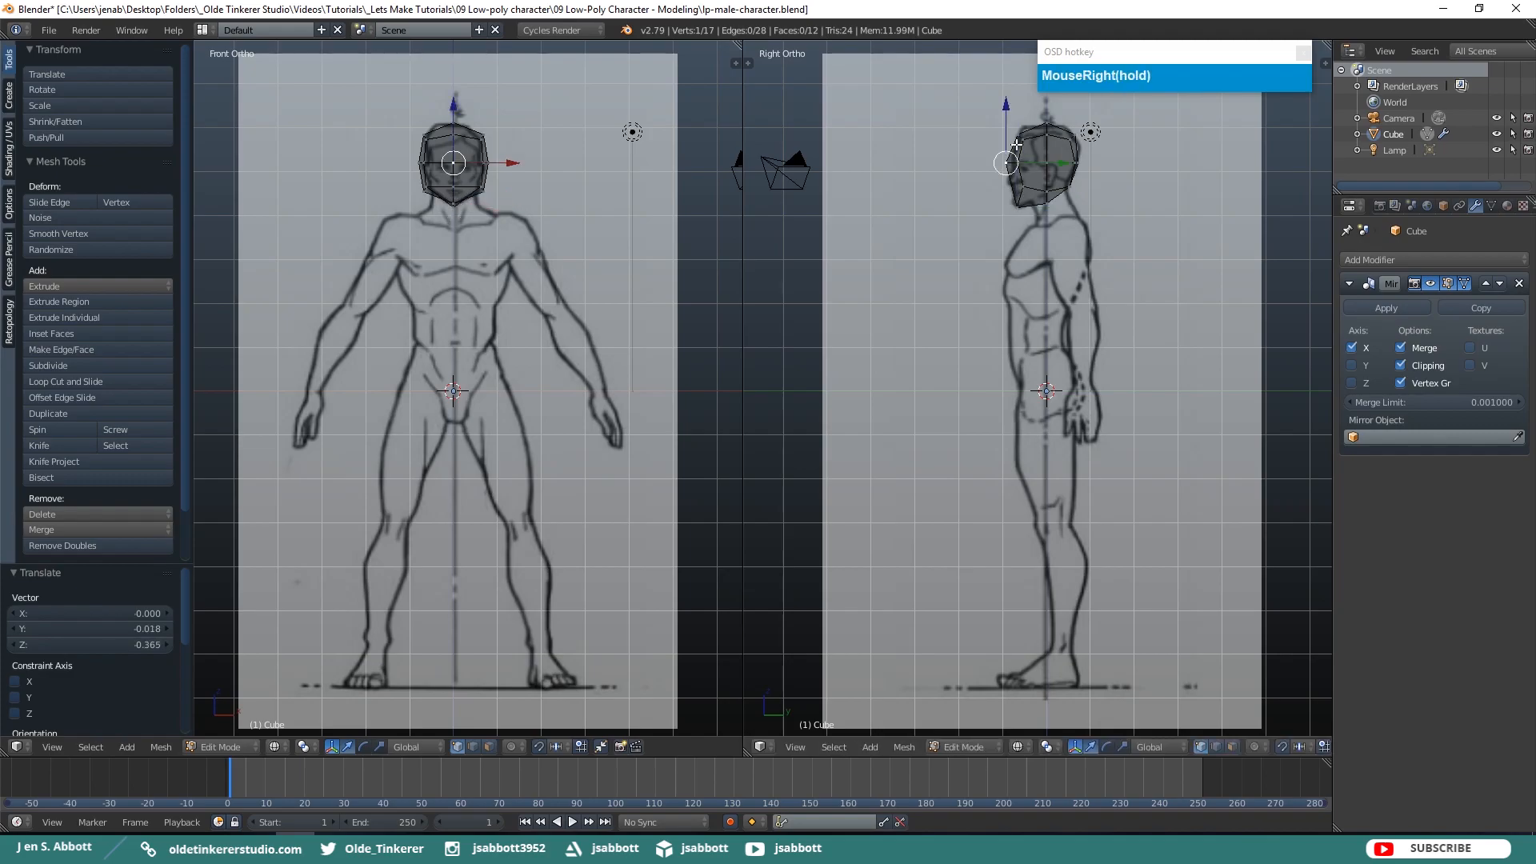
pyautogui.press('g')
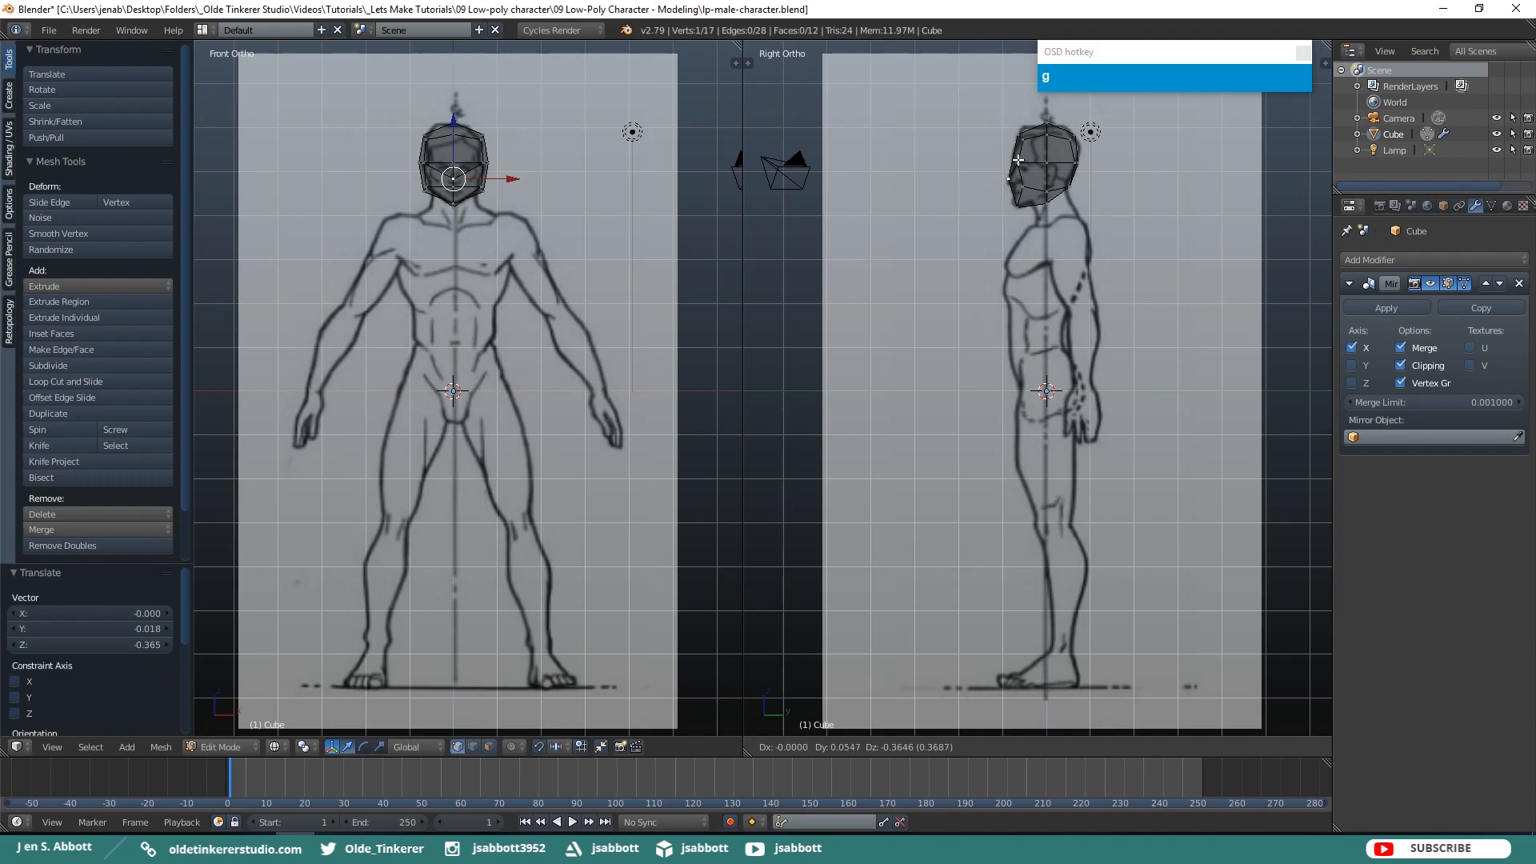
pyautogui.click(1016, 160)
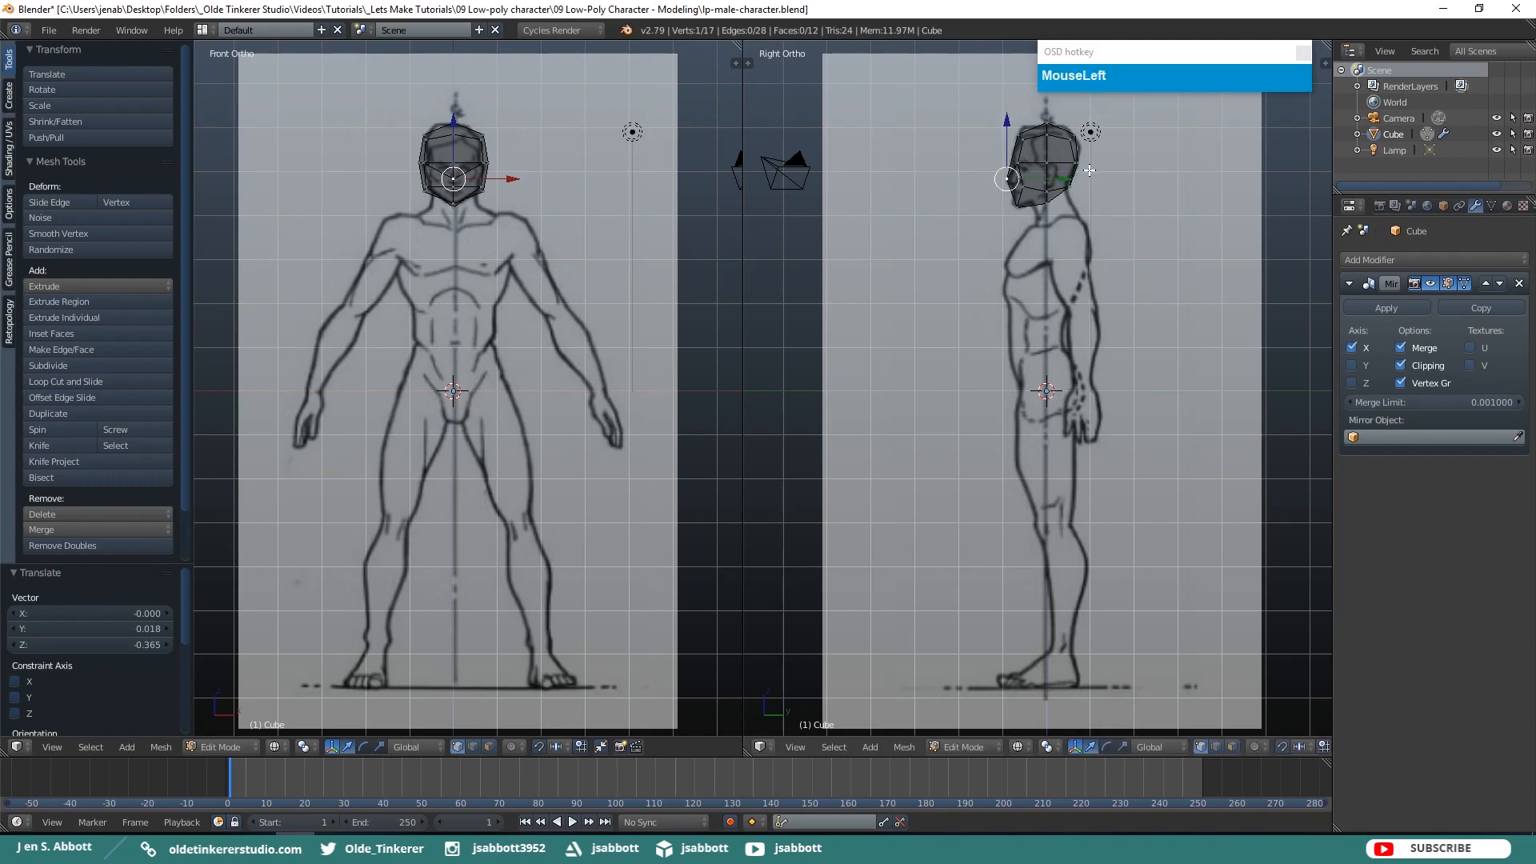
pyautogui.press('a')
pyautogui.moveTo(994, 266)
pyautogui.mouseDown(button='middle')
pyautogui.moveTo(1009, 241)
pyautogui.moveTo(1115, 200)
pyautogui.moveTo(1049, 216)
pyautogui.moveTo(994, 250)
pyautogui.moveTo(994, 271)
pyautogui.mouseUp(button='middle')
pyautogui.press('z')
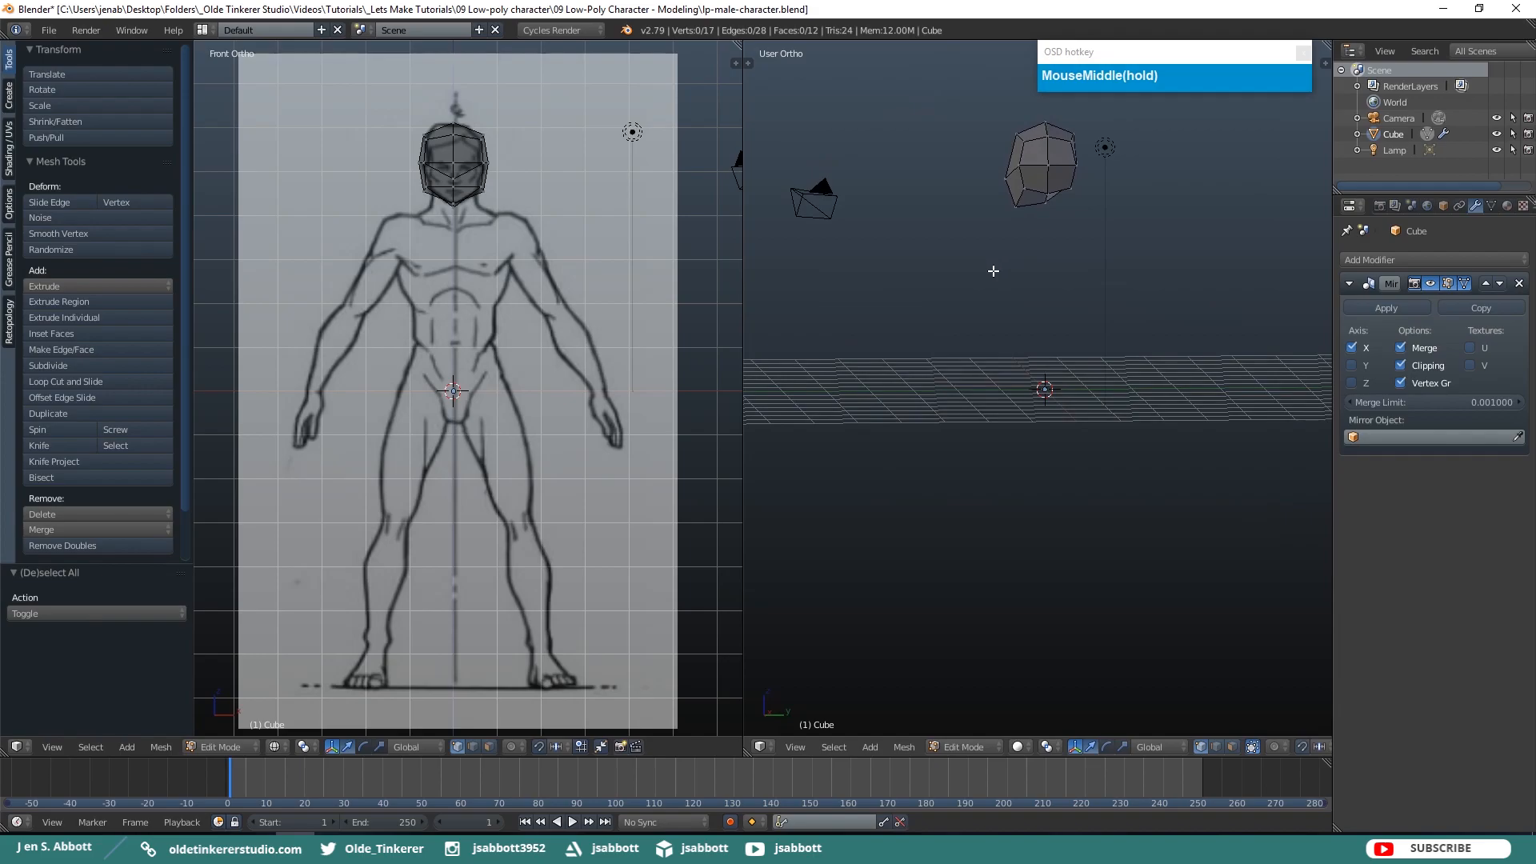
pyautogui.press('KP_3')
pyautogui.press('z')
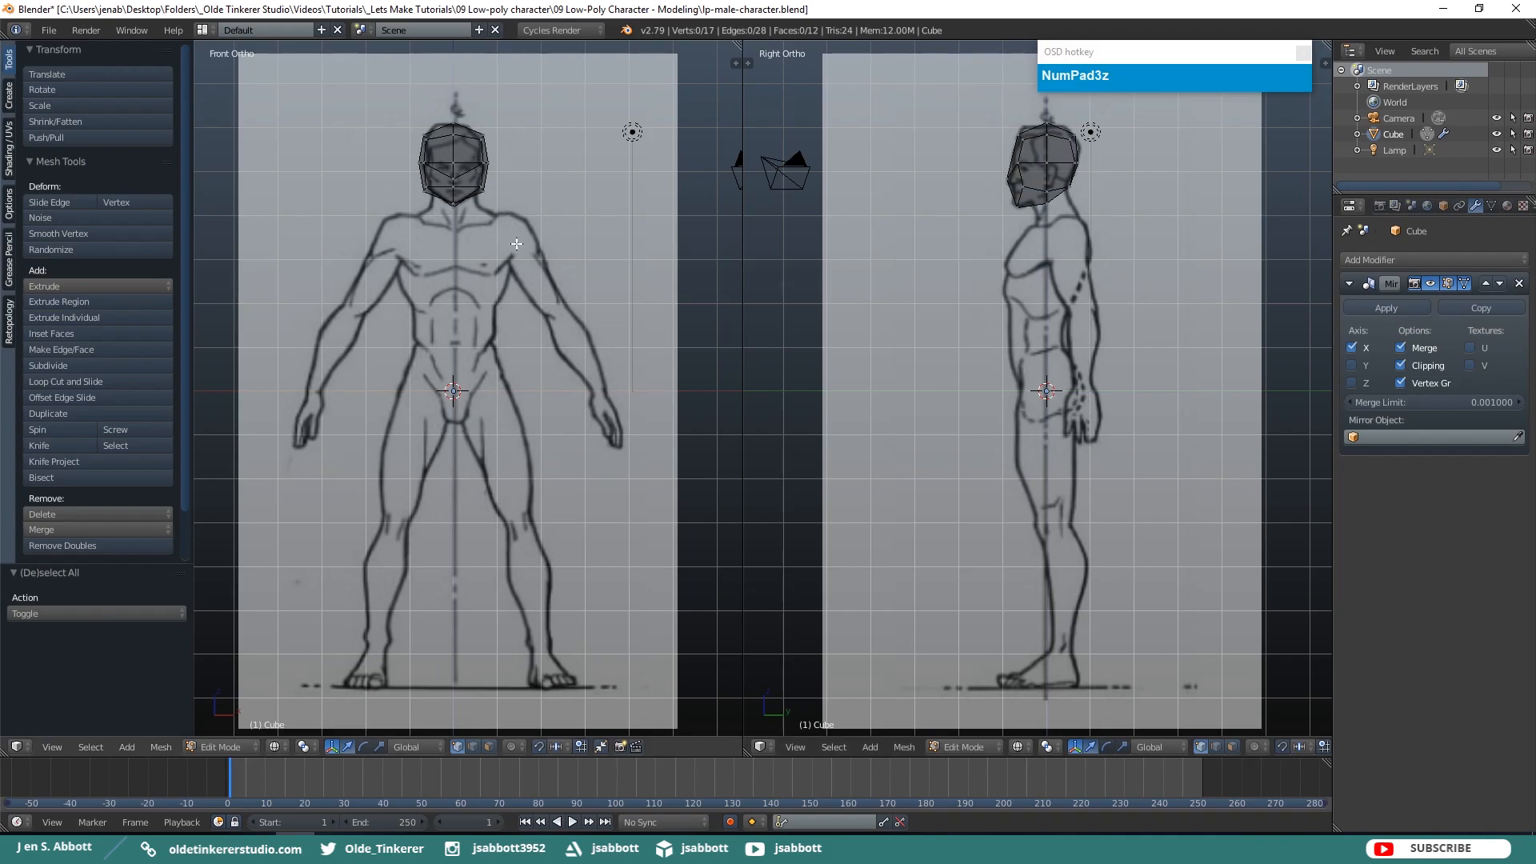
# In face mode with solid shading, select the rear underside face of the head and extrude it about -0.638 along Z for the neck
pyautogui.press('z')
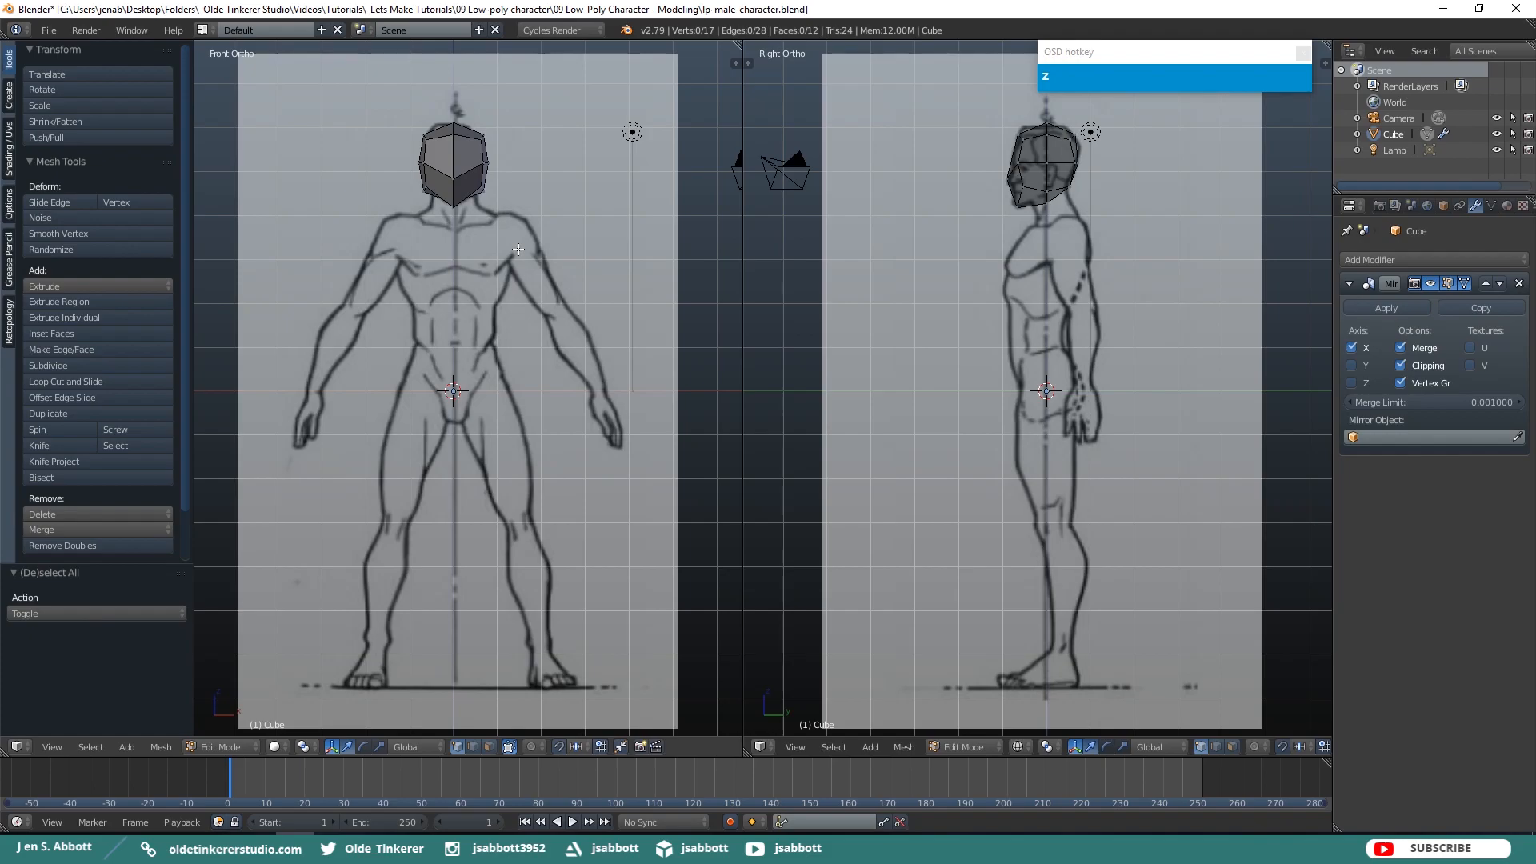
pyautogui.hotkey('ctrl', 'Tab')
pyautogui.click(488, 277)
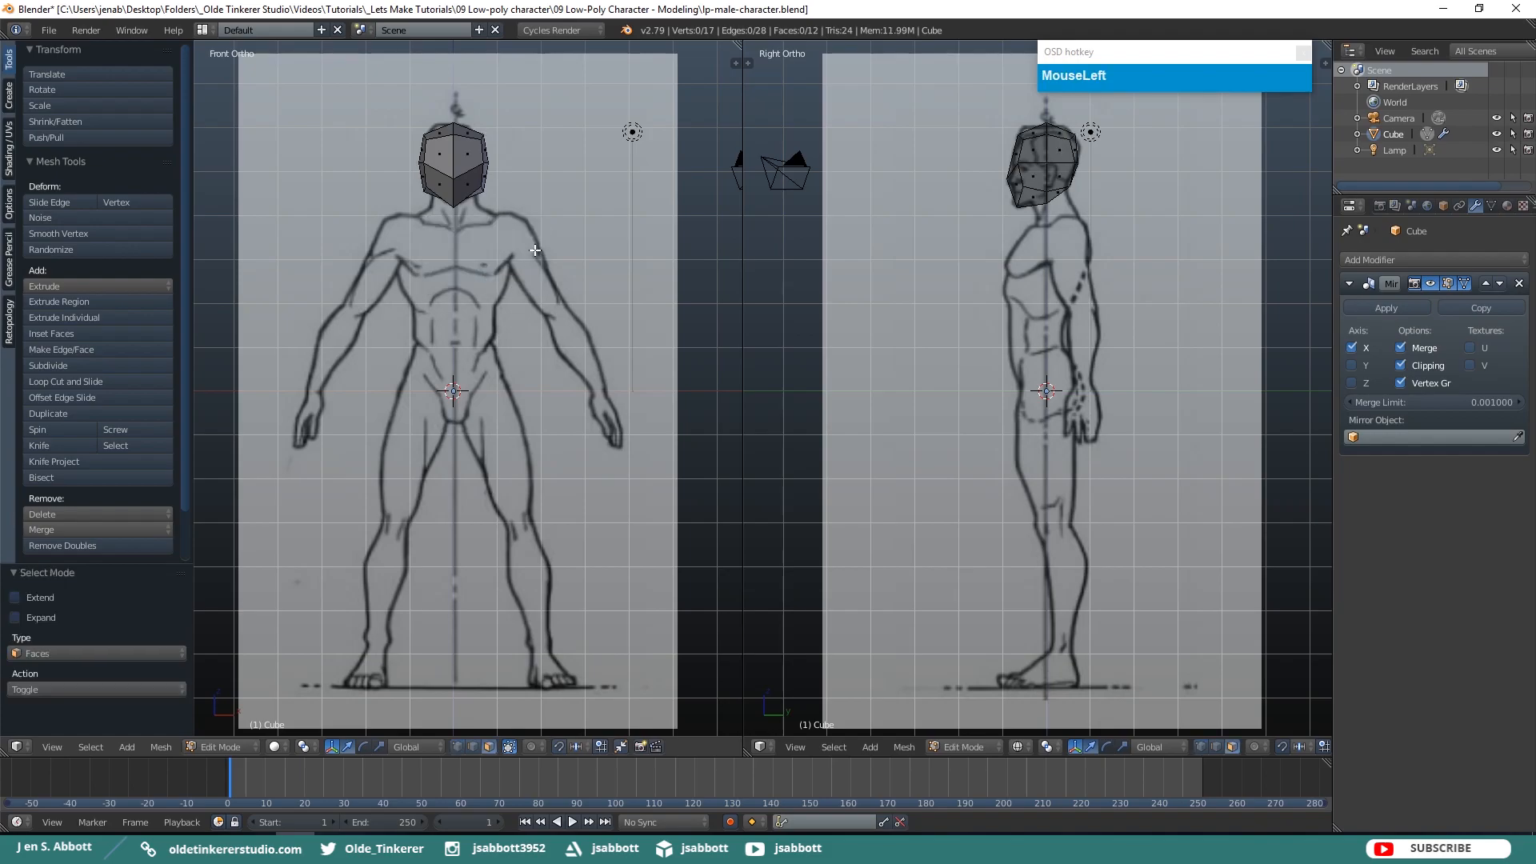
pyautogui.moveTo(531, 217)
pyautogui.mouseDown(button='middle')
pyautogui.moveTo(389, 123)
pyautogui.moveTo(517, 219)
pyautogui.mouseUp(button='middle')
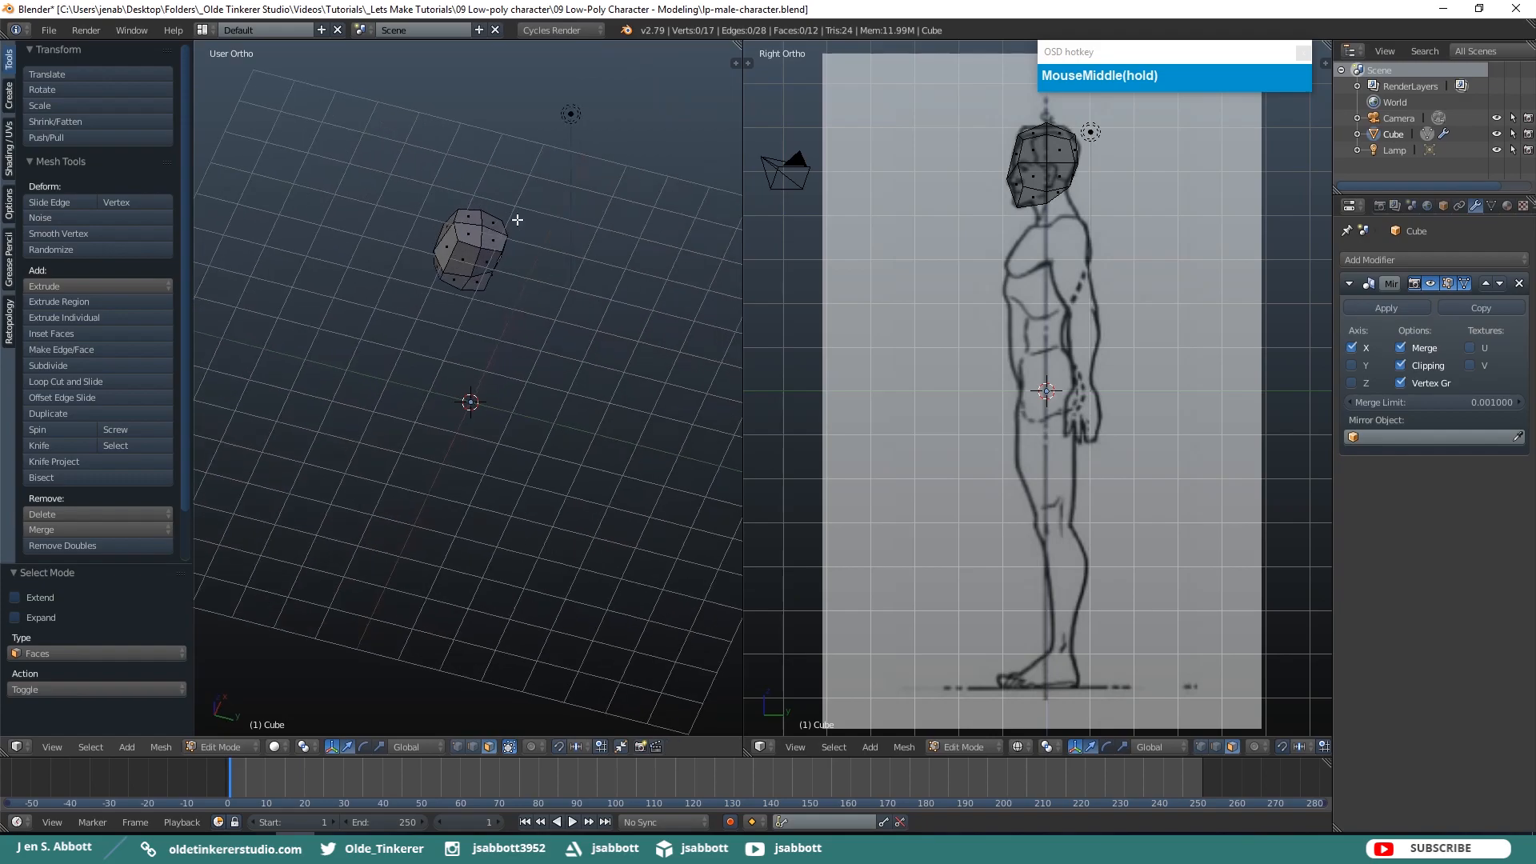
pyautogui.rightClick(496, 270)
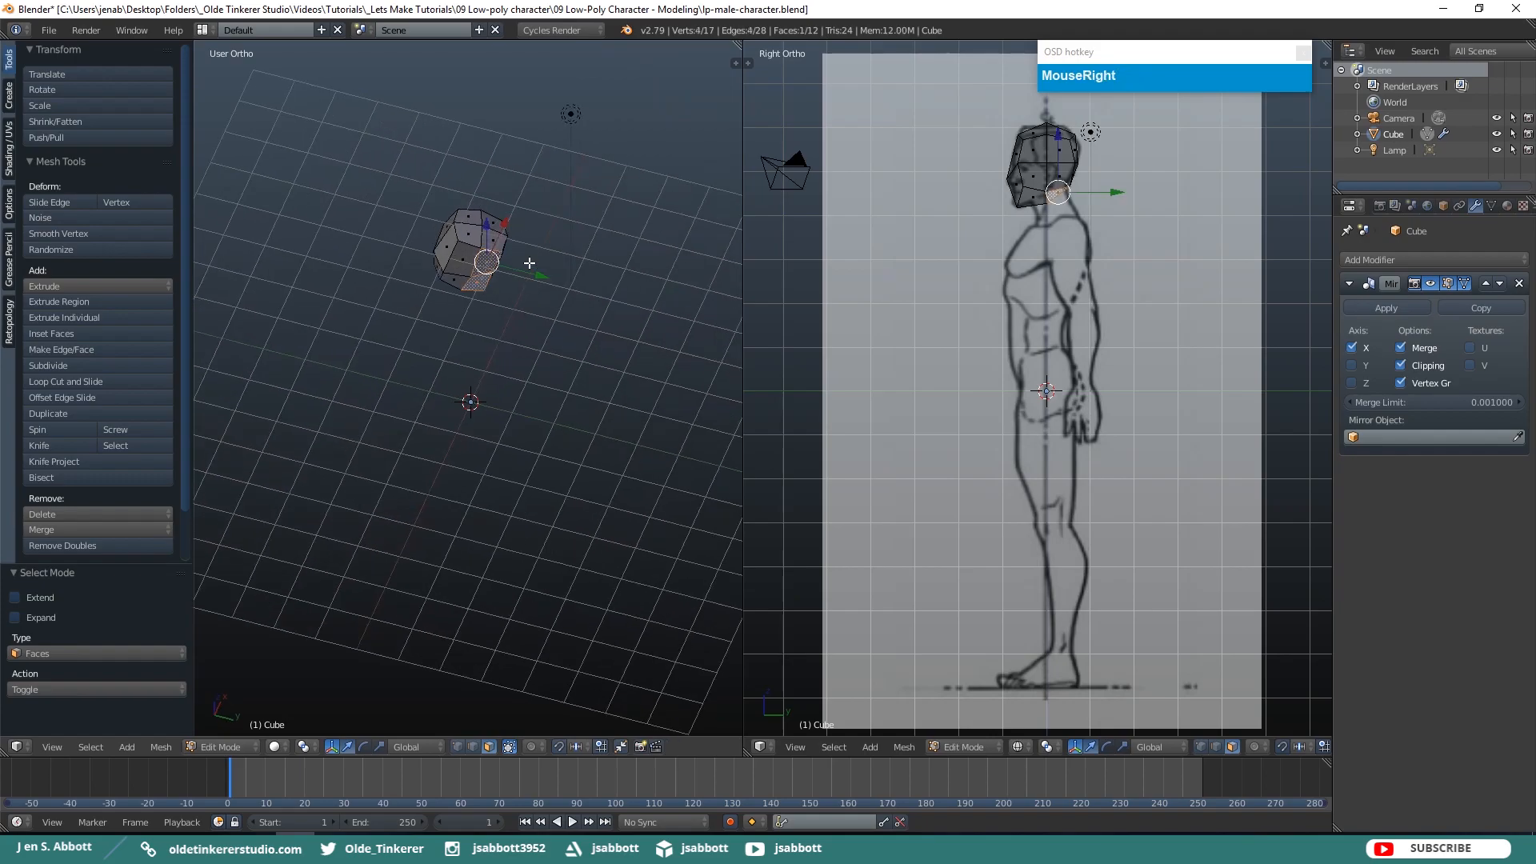
pyautogui.press('KP_1')
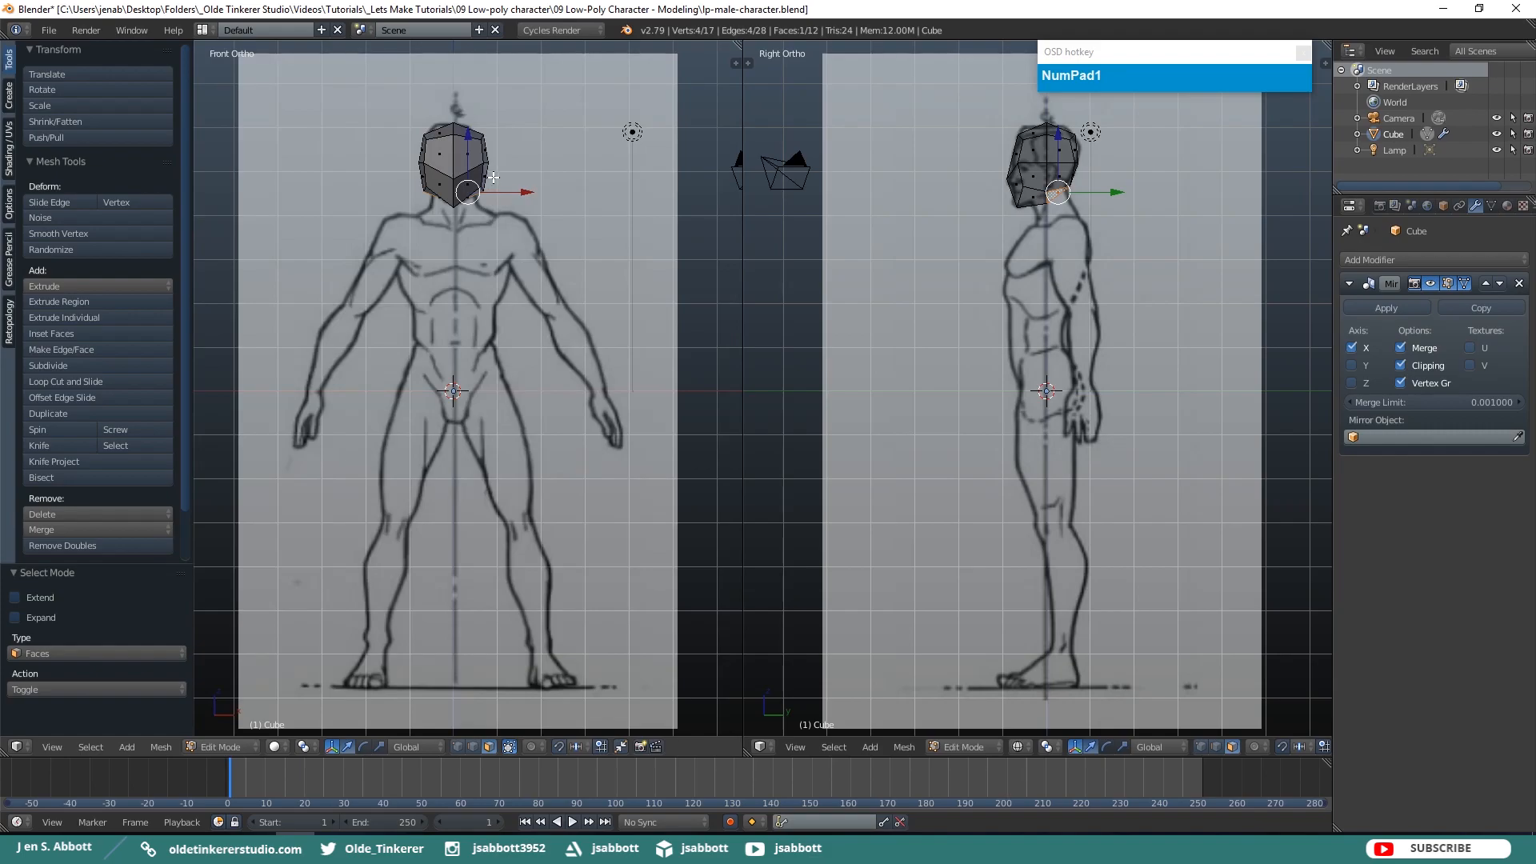
pyautogui.press('e')
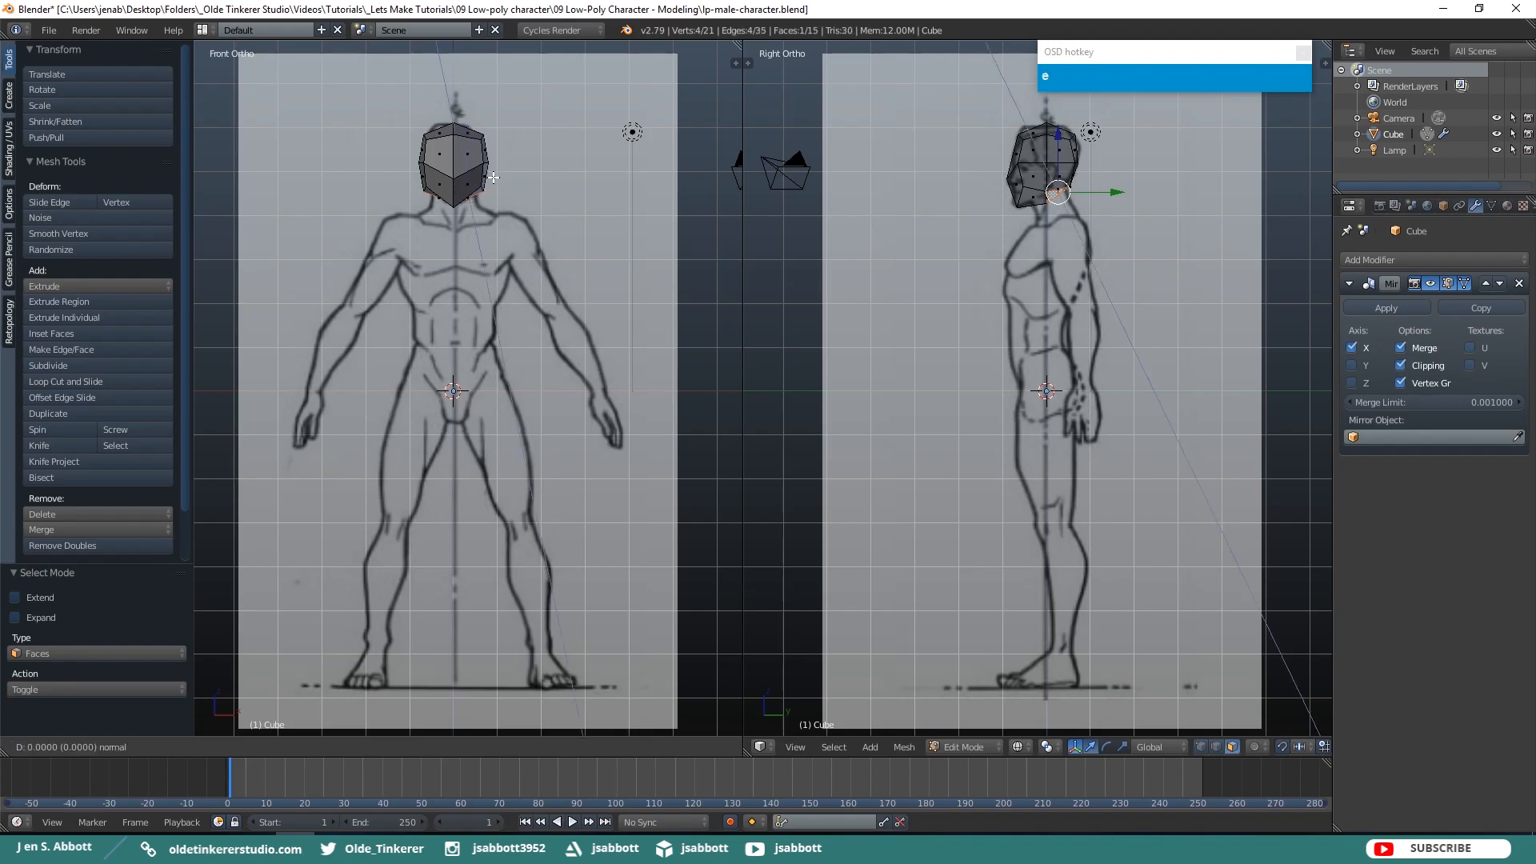
pyautogui.press('z')
pyautogui.press('z')
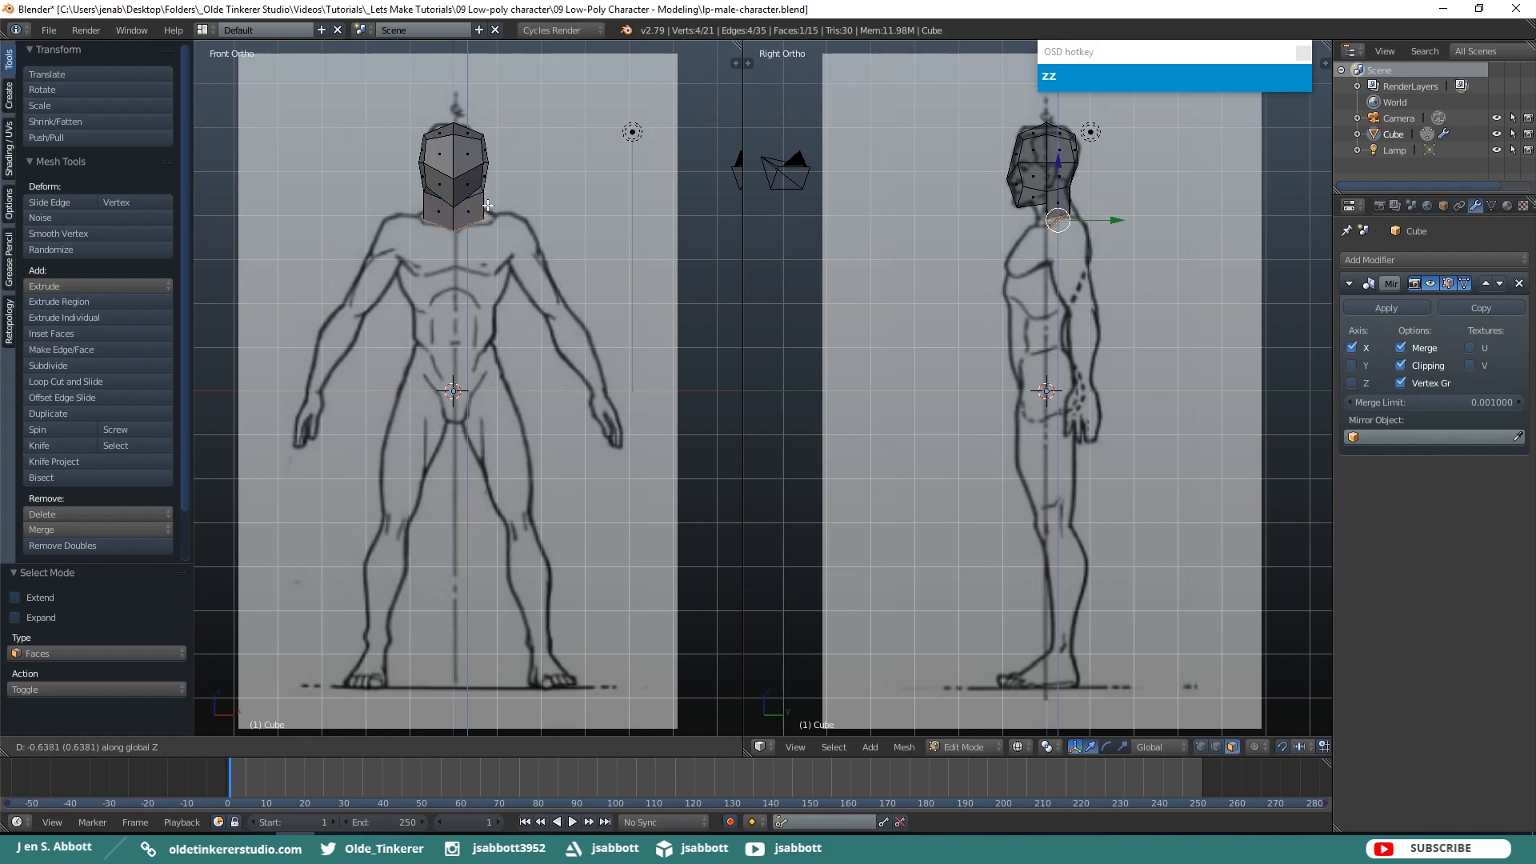
pyautogui.click(488, 205)
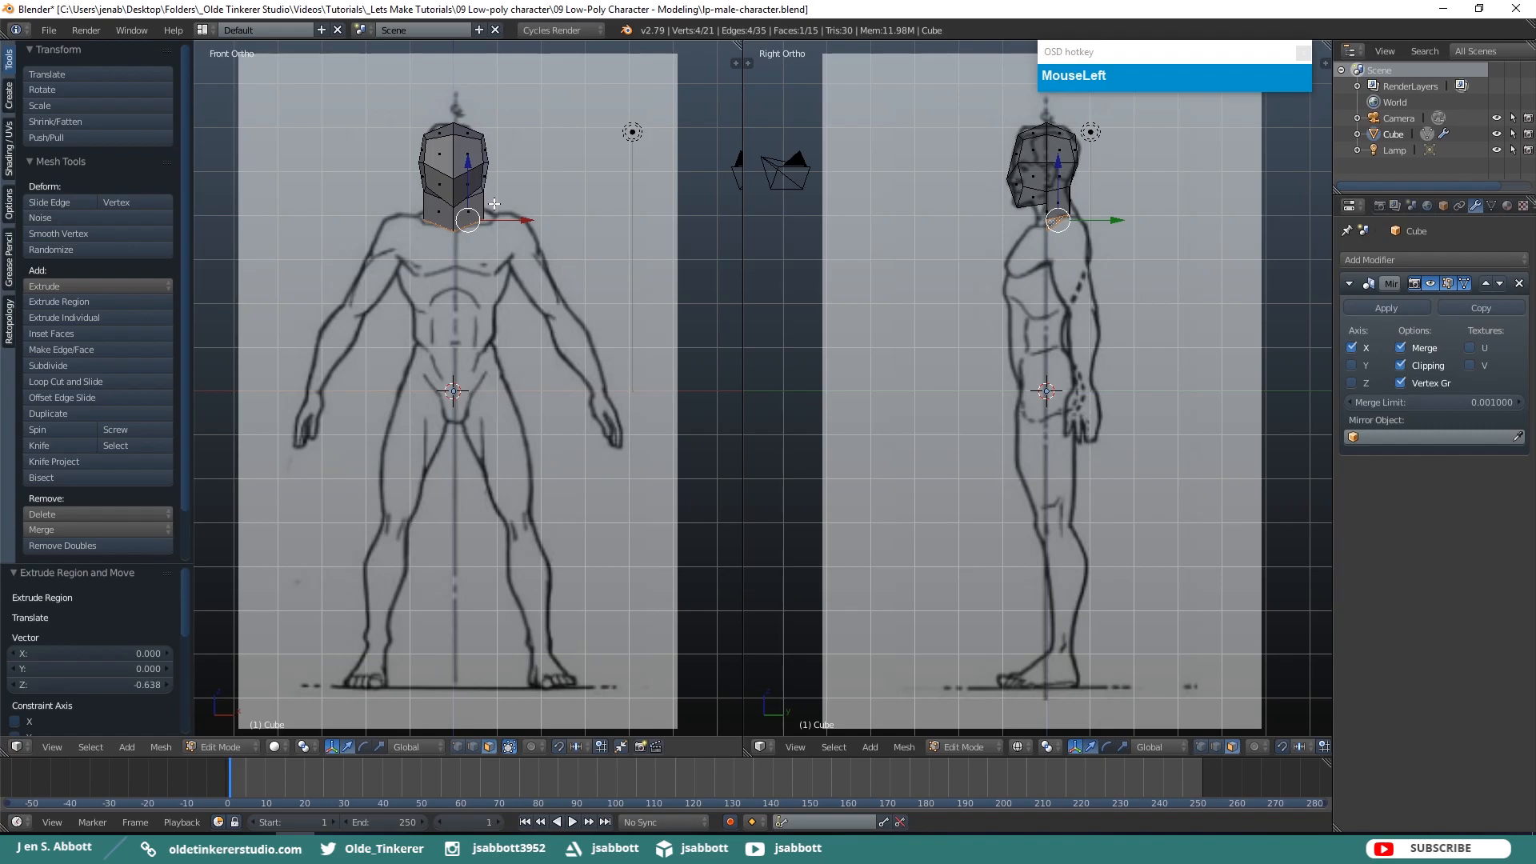
# Add one centred loop cut around the neck and scale it to about 0.638 along X in wireframe
pyautogui.press('z')
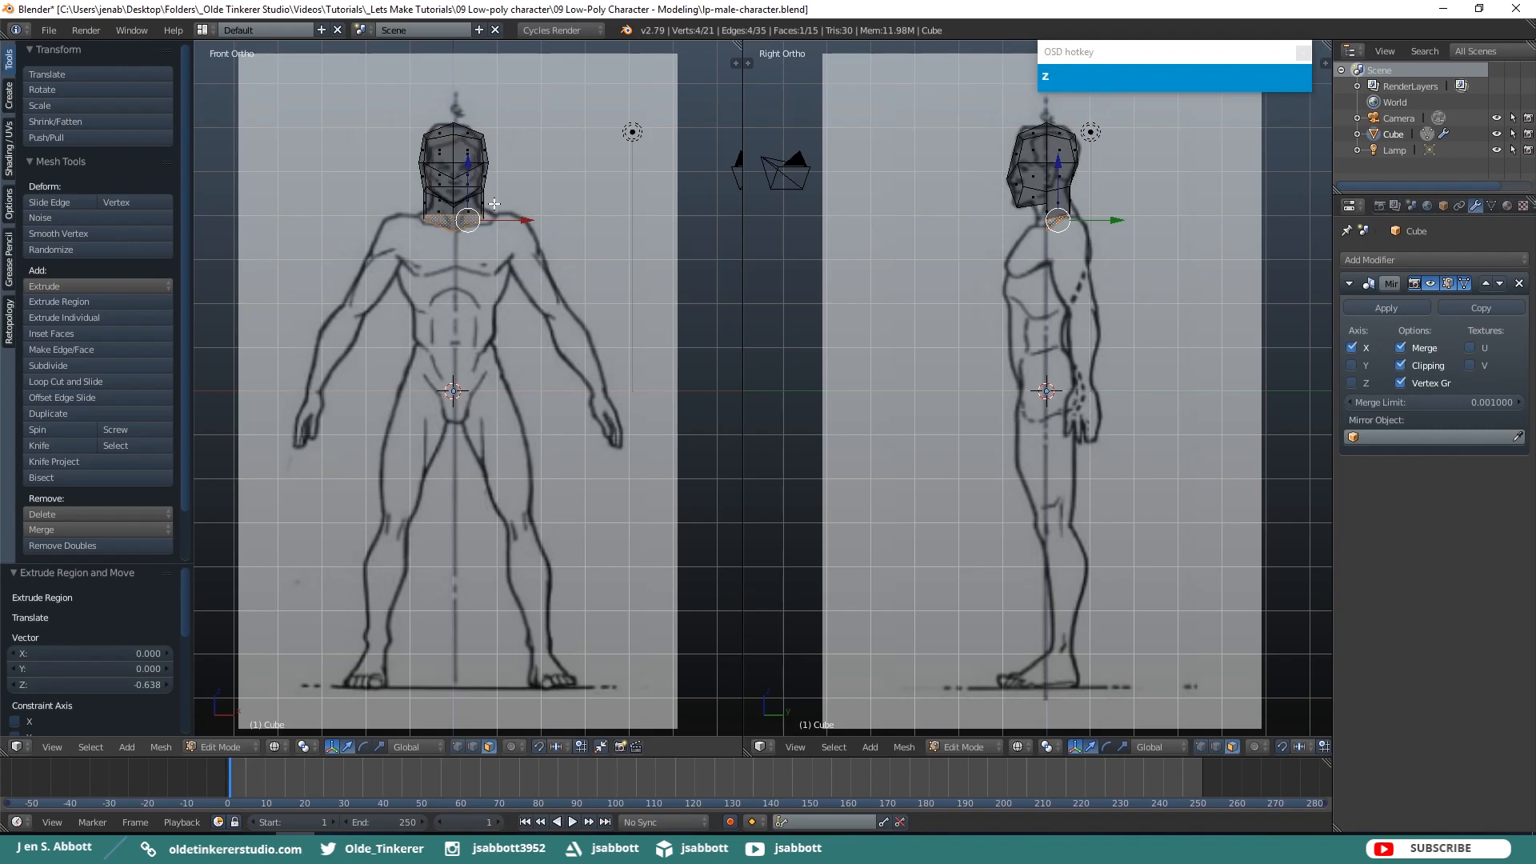
pyautogui.press('a')
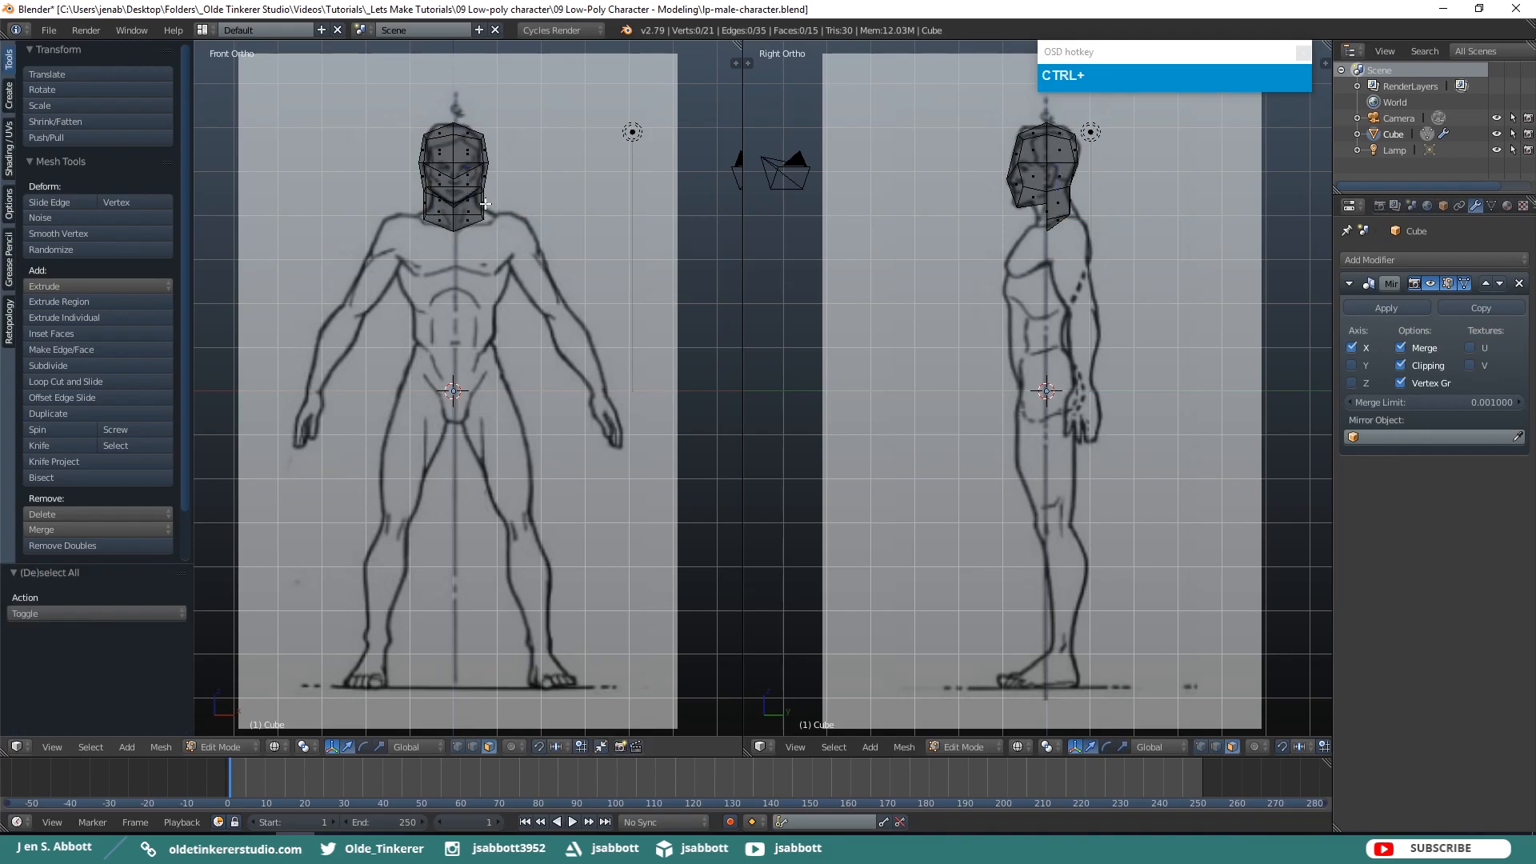
pyautogui.hotkey('ctrl', 'r')
pyautogui.click(485, 204)
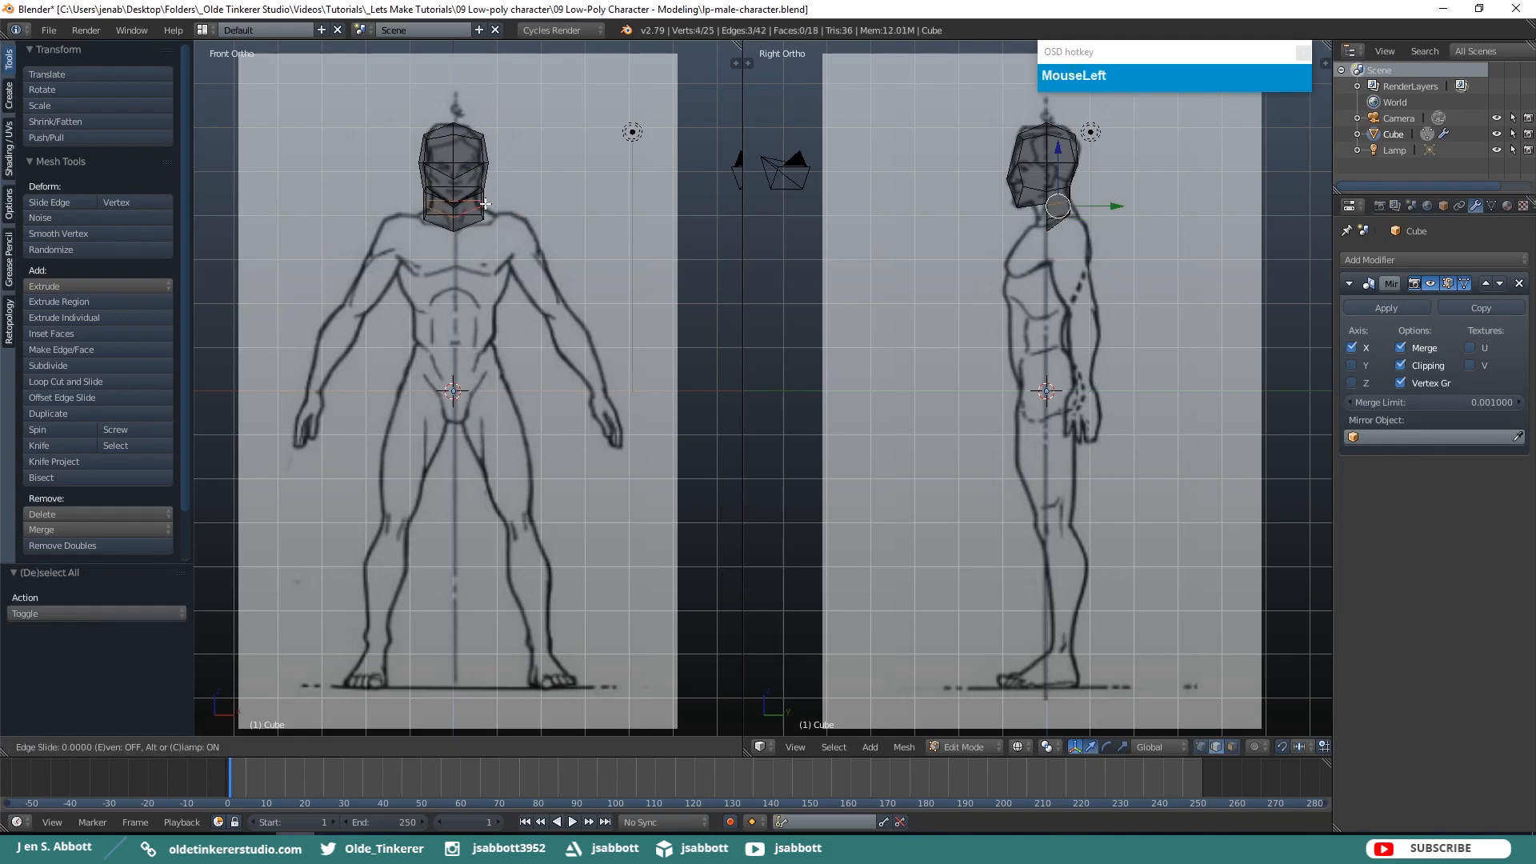
pyautogui.click(485, 204)
pyautogui.press('s')
pyautogui.press('x')
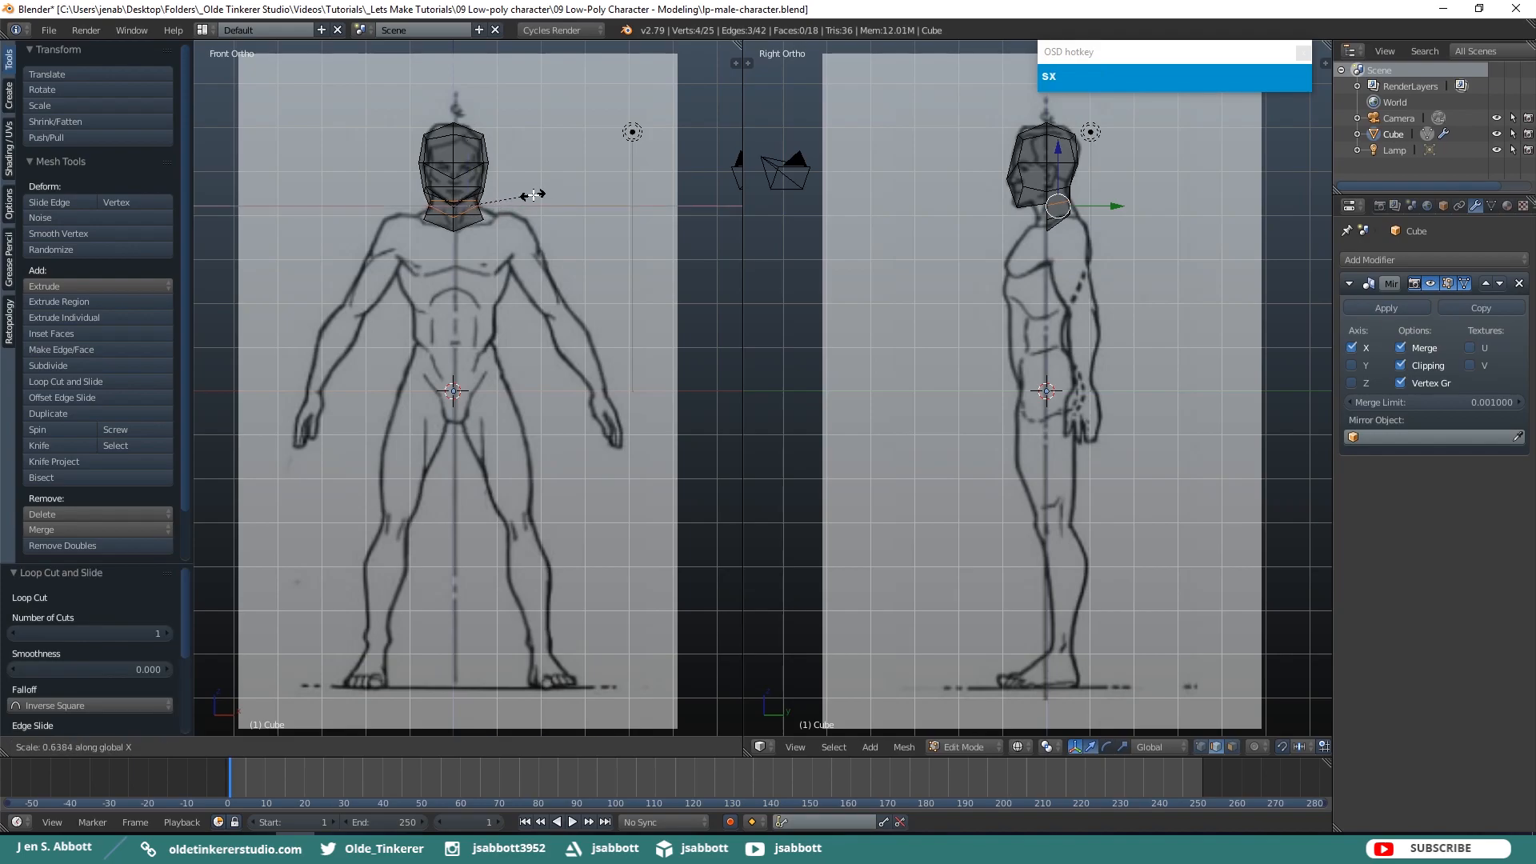
pyautogui.click(533, 194)
pyautogui.press('a')
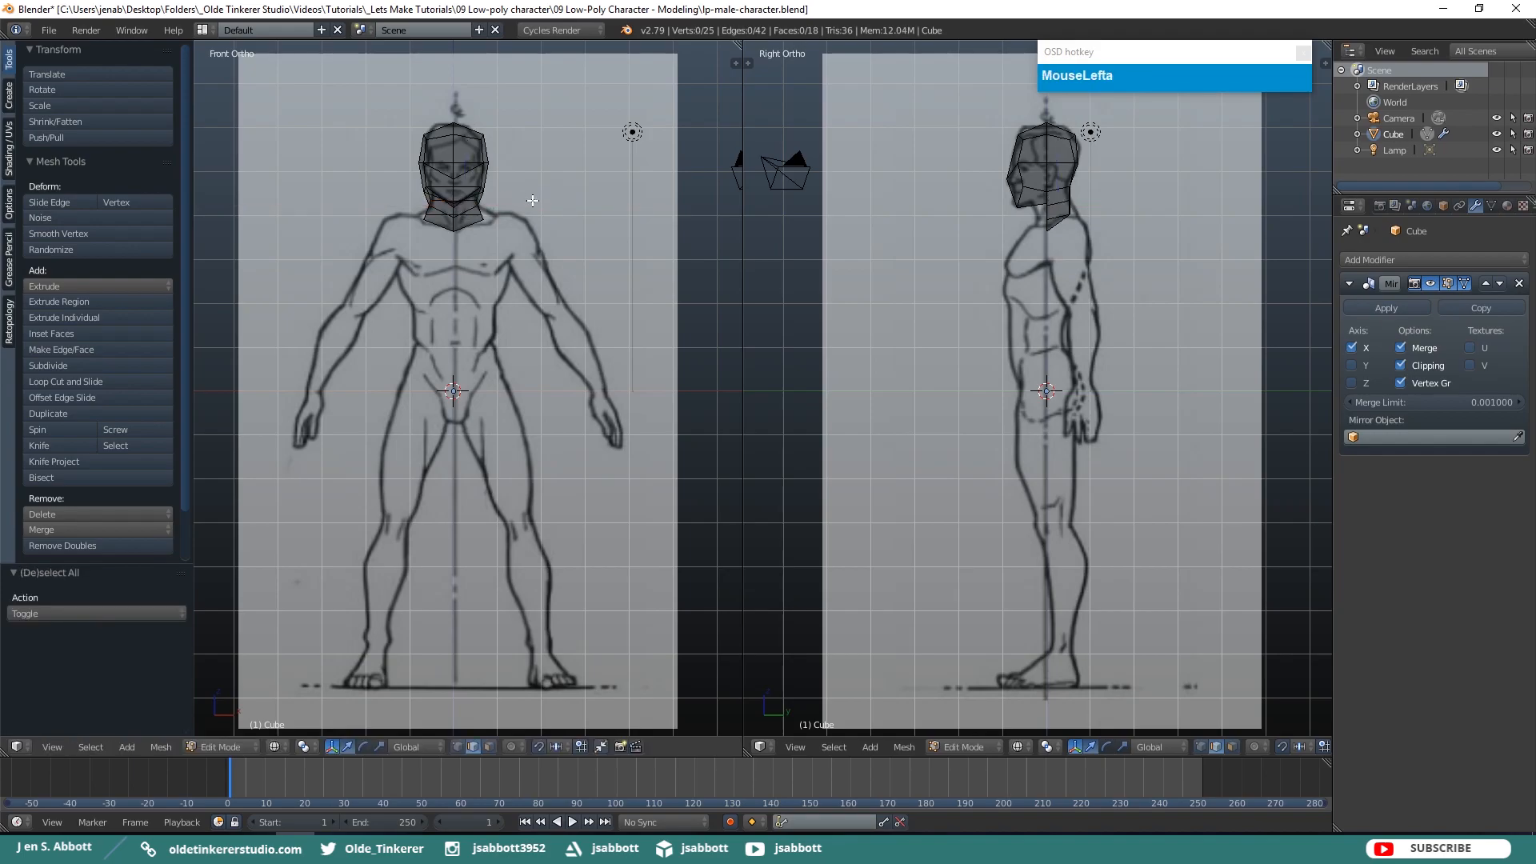
# In vertex mode in the front view, move the outer neck-base vertex about 0.24 on X and 0.05 on Z toward the shoulder
pyautogui.hotkey('ctrl', 'Tab')
pyautogui.click(504, 170)
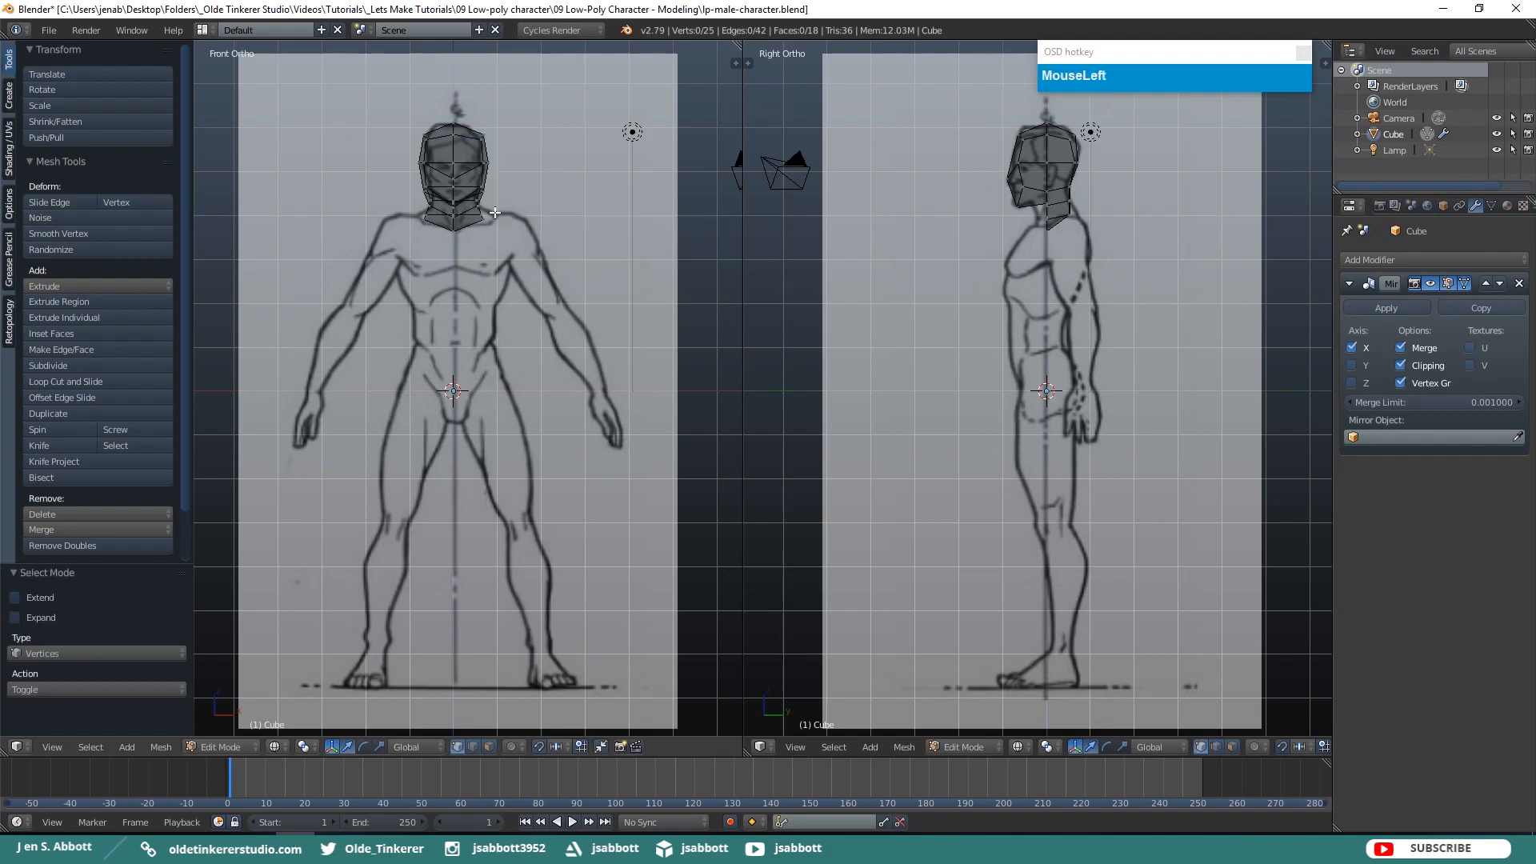
pyautogui.rightClick(485, 217)
pyautogui.press('g')
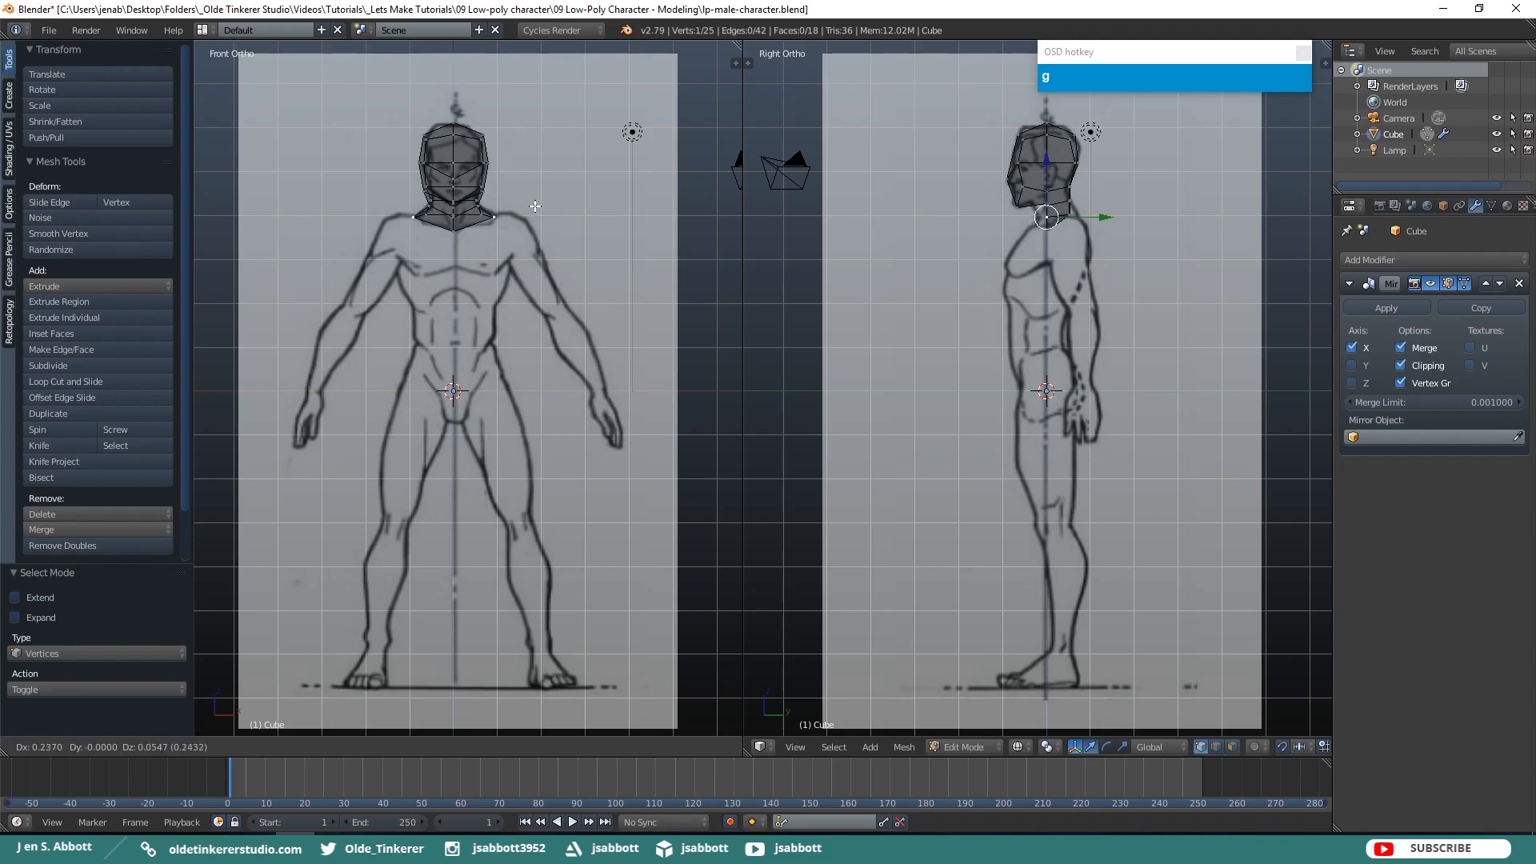
pyautogui.click(538, 206)
pyautogui.press('a')
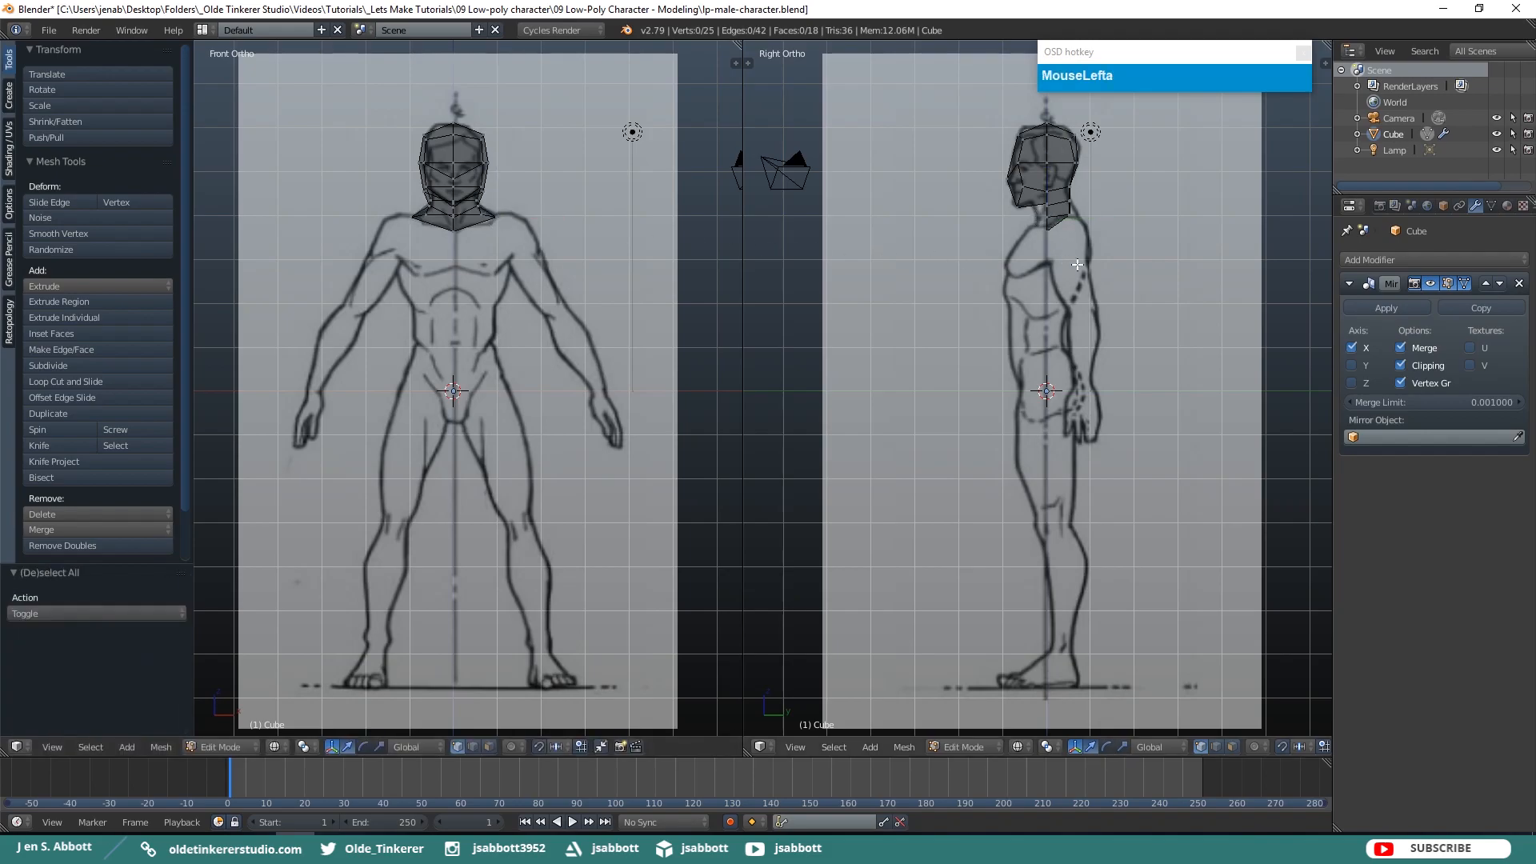
# In the side view, move the rear outer neck-base vertex 0.201 on Y, -0.055 on Z, and the front centre one -0.346 on Y, 0.091 on Z
pyautogui.rightClick(1071, 214)
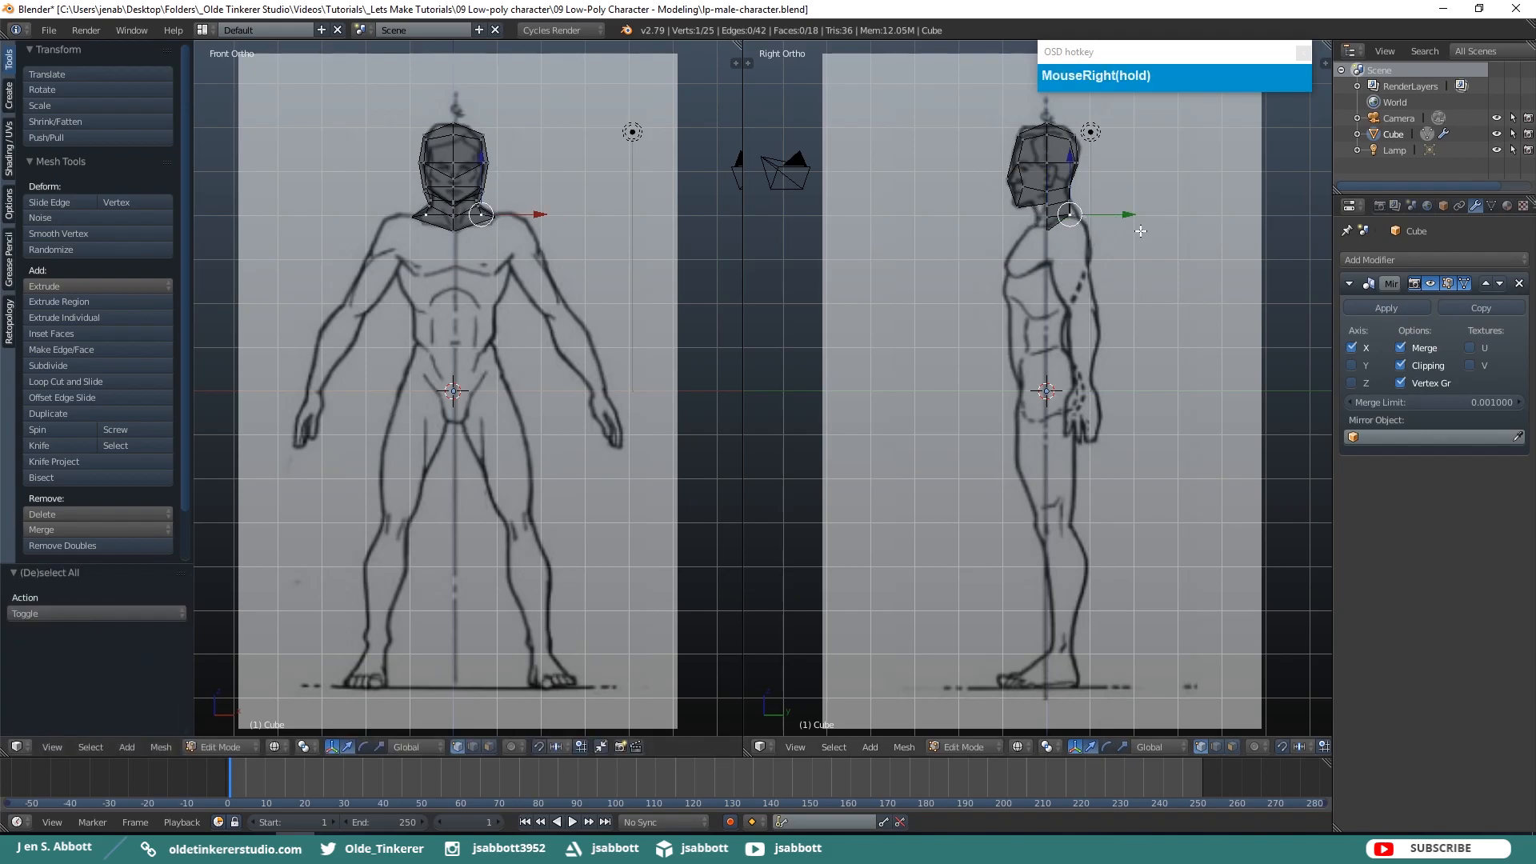
pyautogui.press('g')
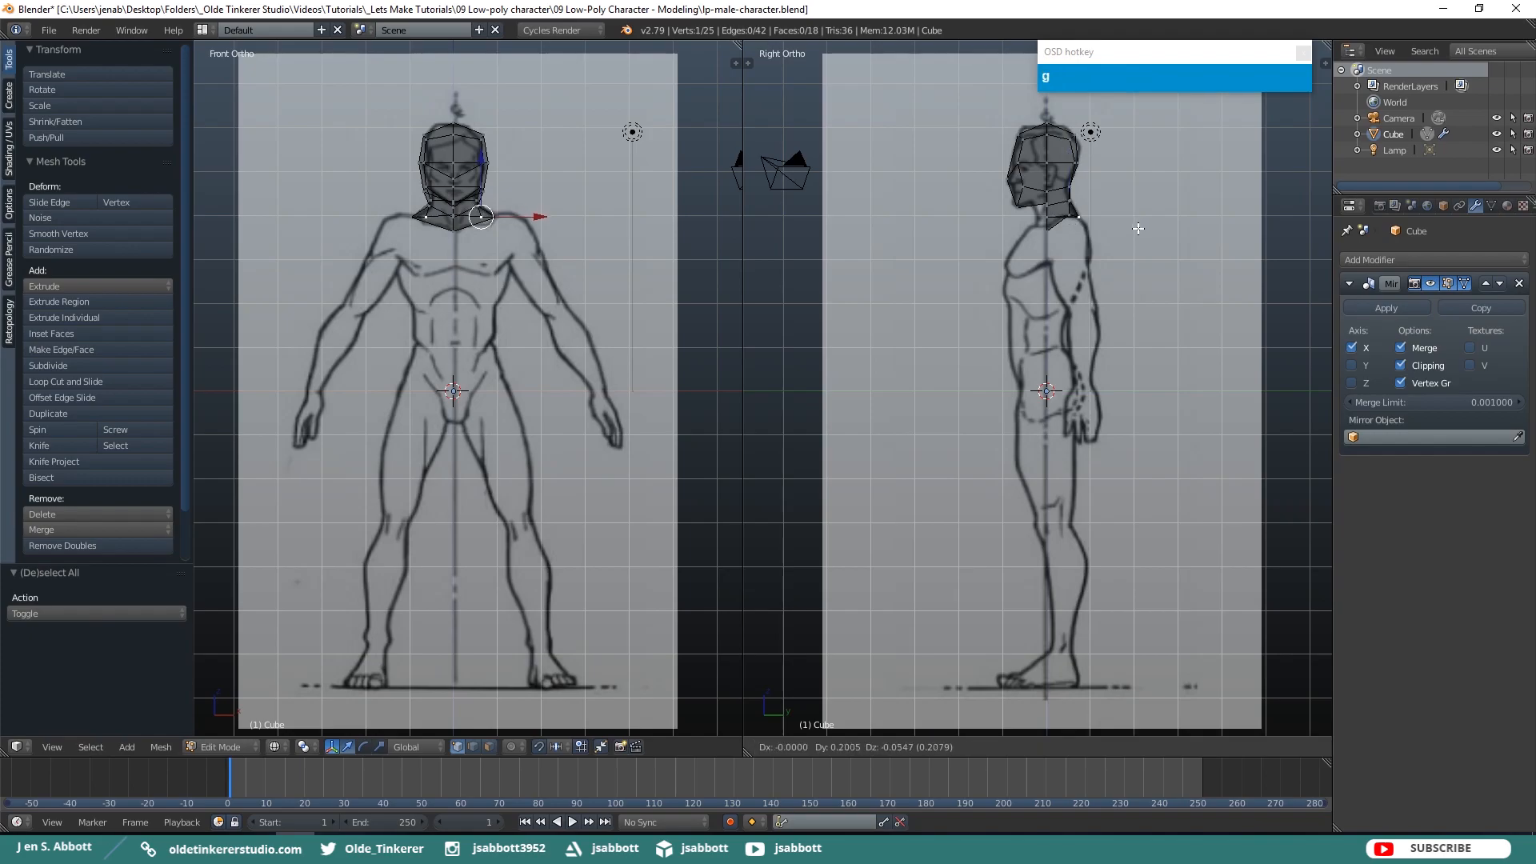
pyautogui.click(1138, 229)
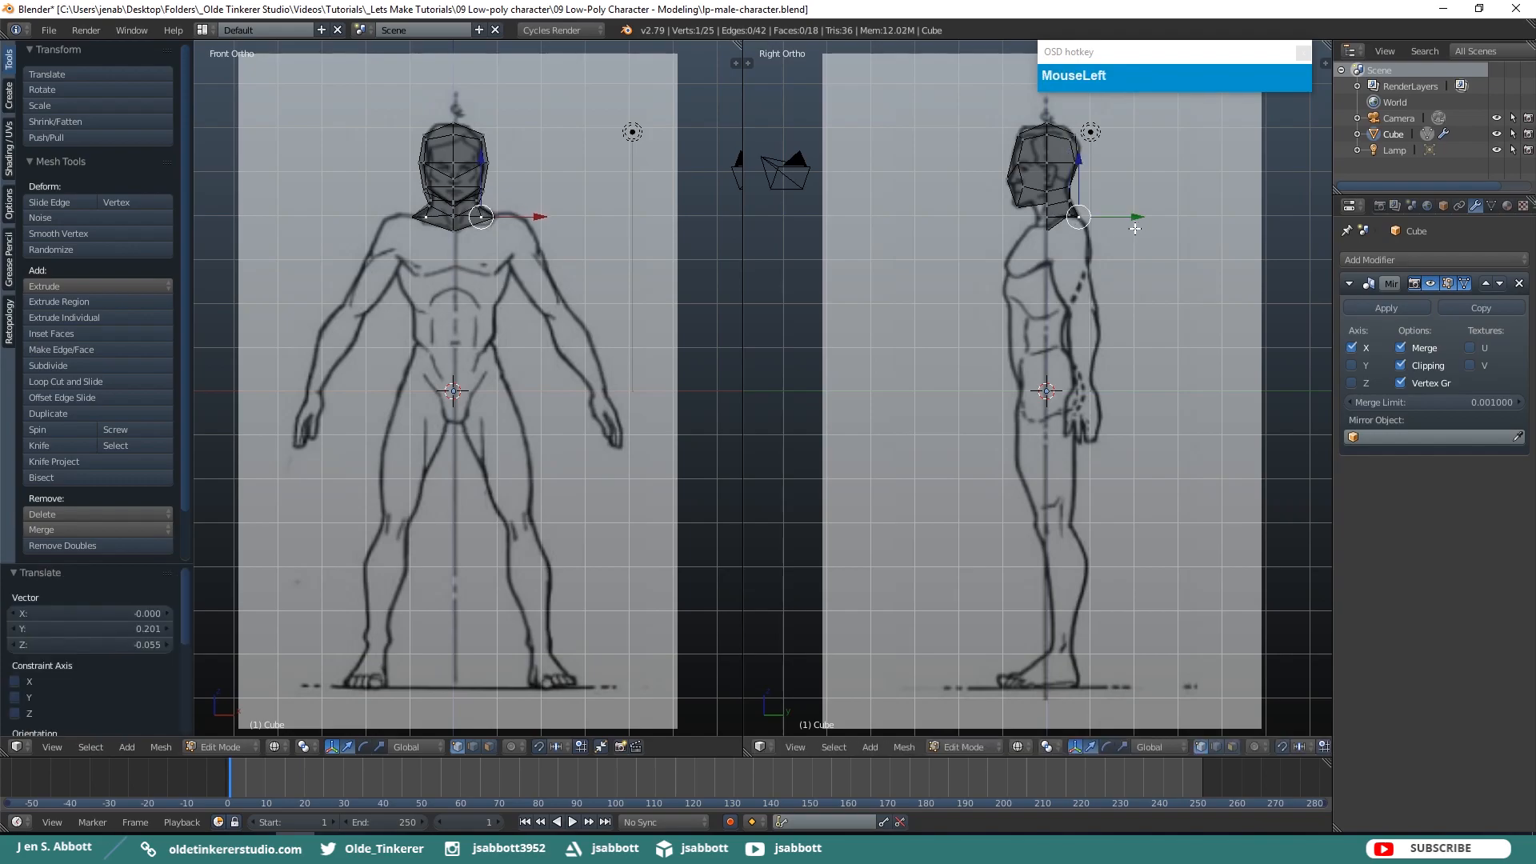
pyautogui.rightClick(1047, 229)
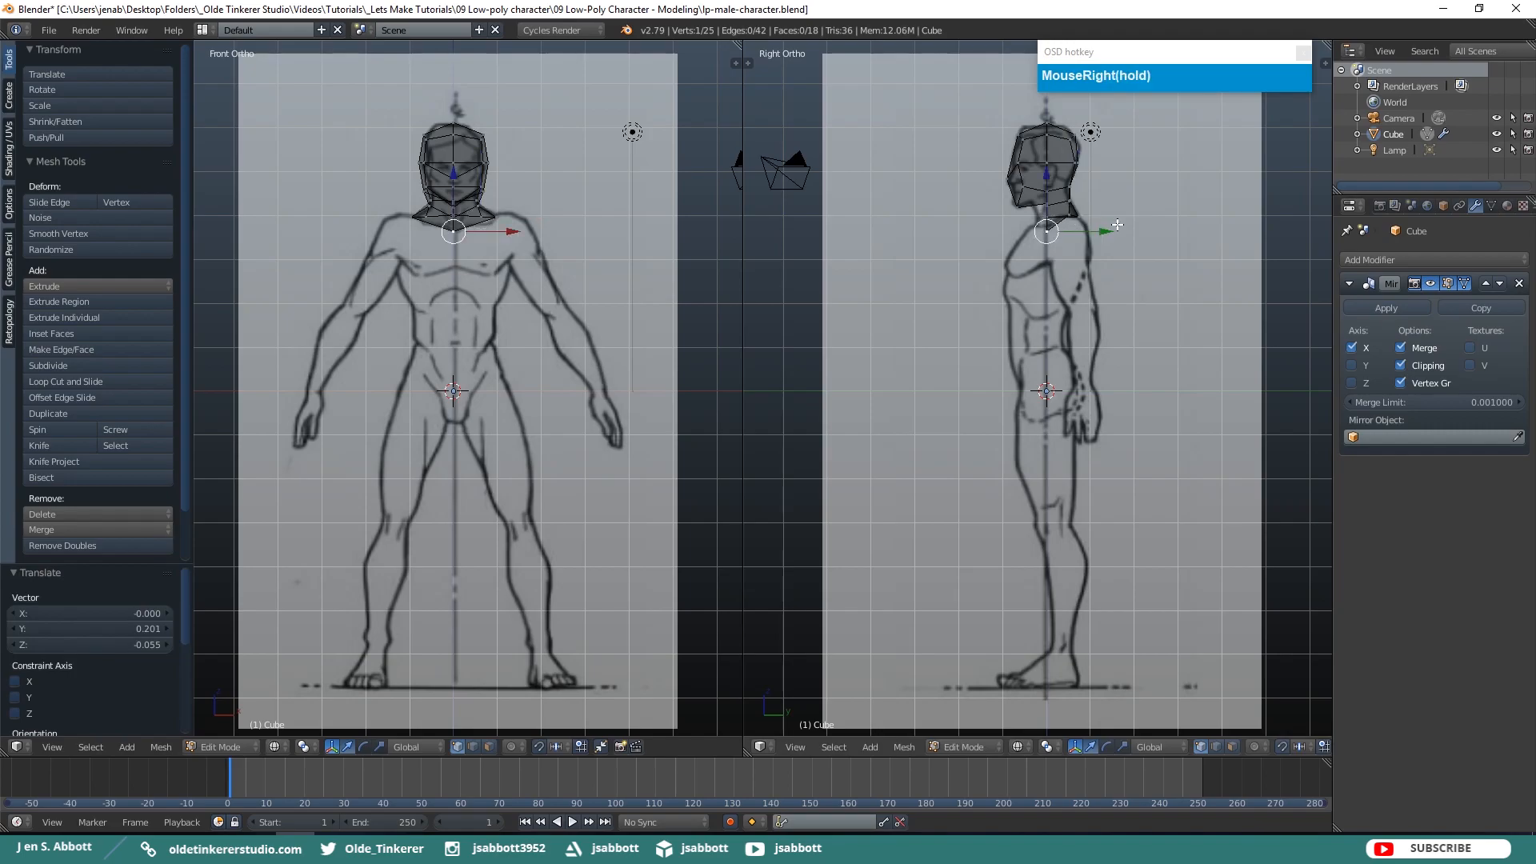
pyautogui.press('g')
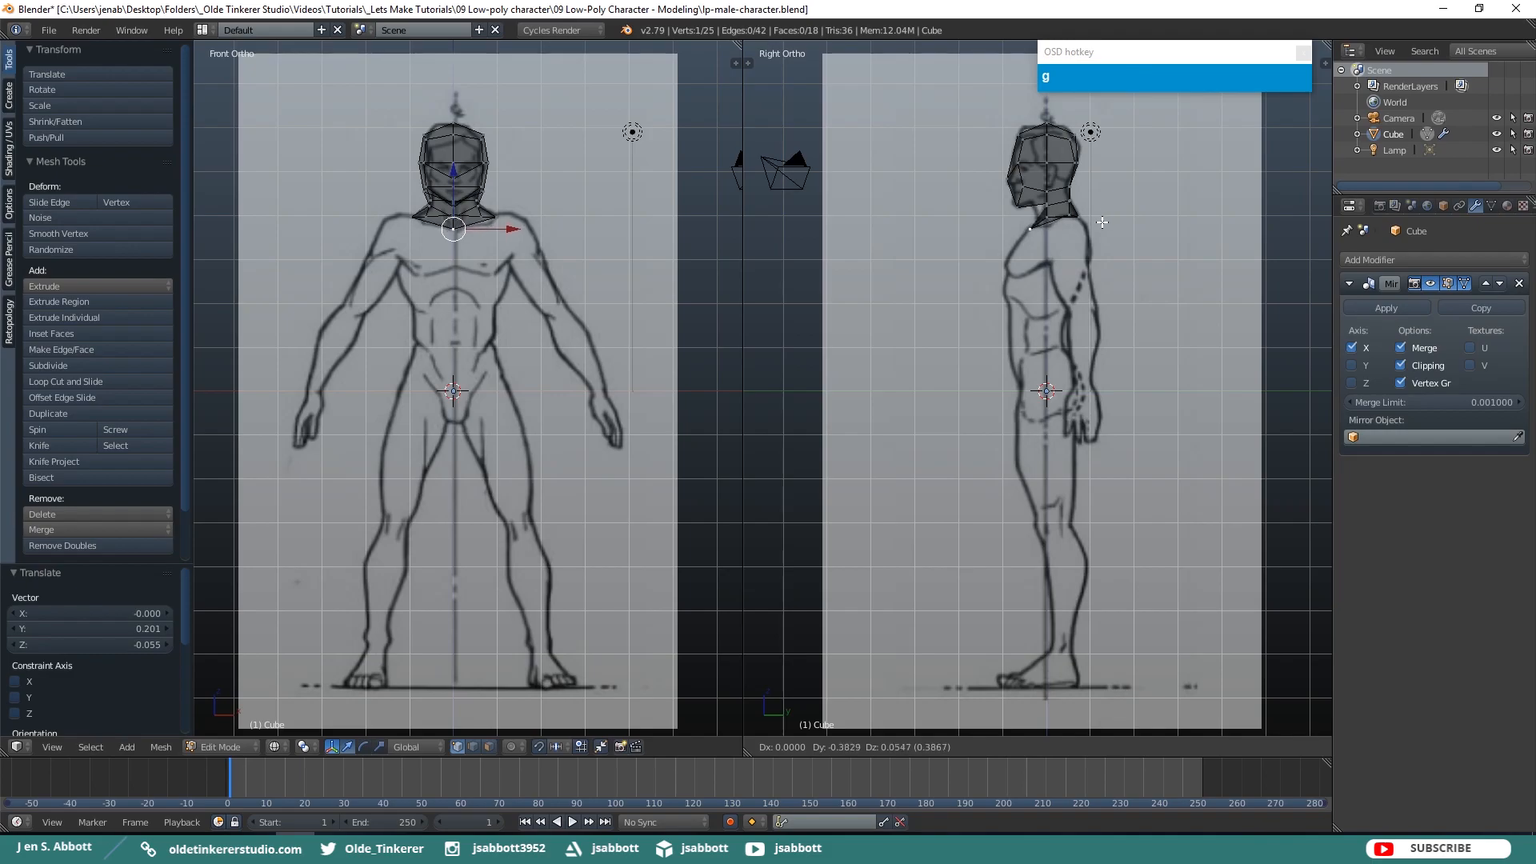
pyautogui.click(1103, 221)
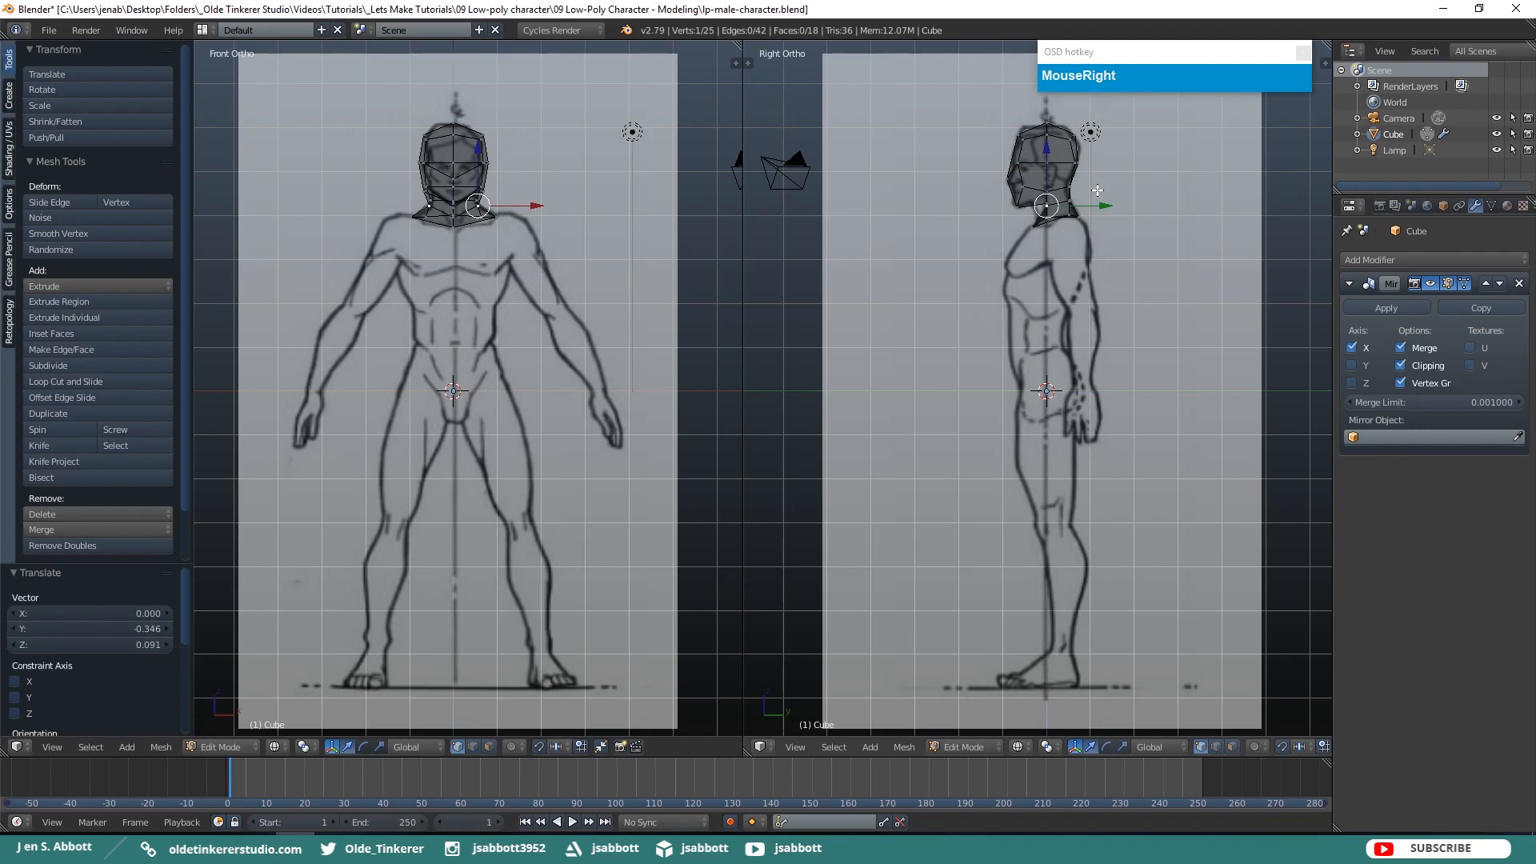
# Move the mid-neck loop's front outer vertex -0.237 on Y, -0.146 on Z, and its front centre vertex about -0.255 on Y, -0.073 on Z
pyautogui.press('g')
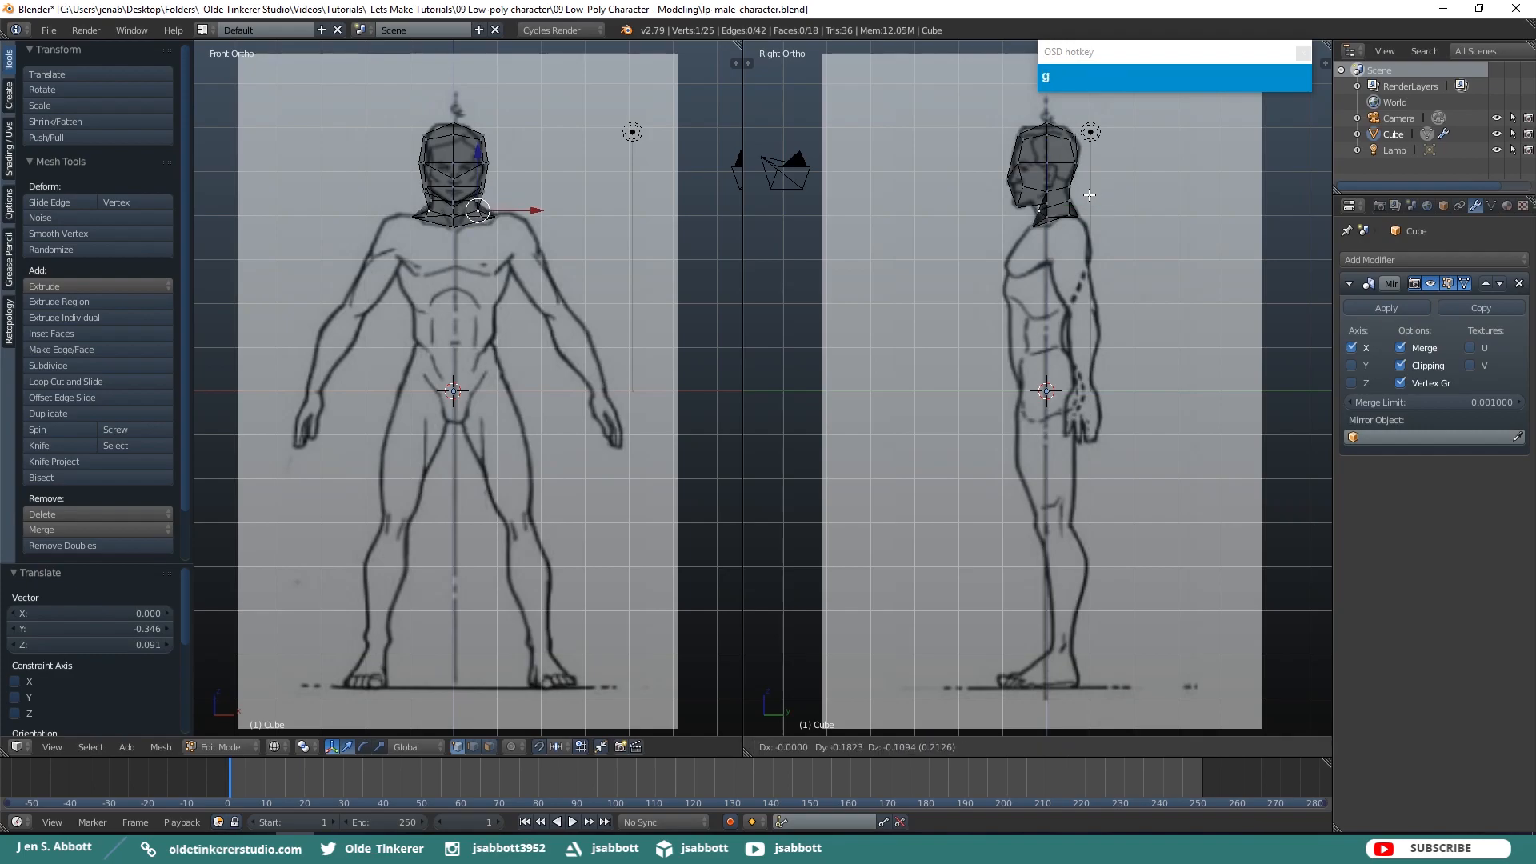
pyautogui.click(1089, 194)
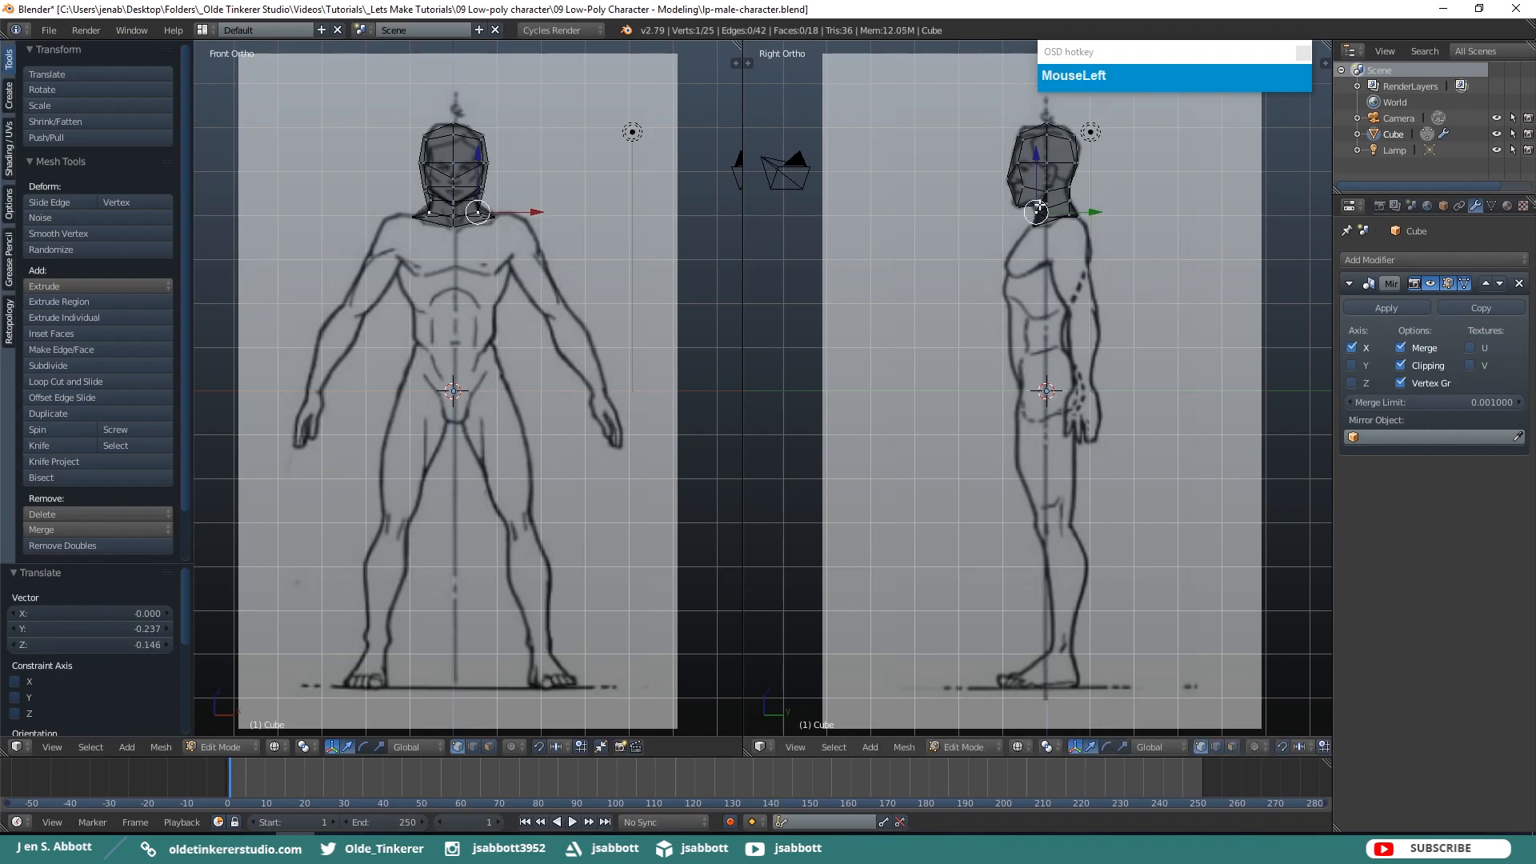
pyautogui.rightClick(1037, 208)
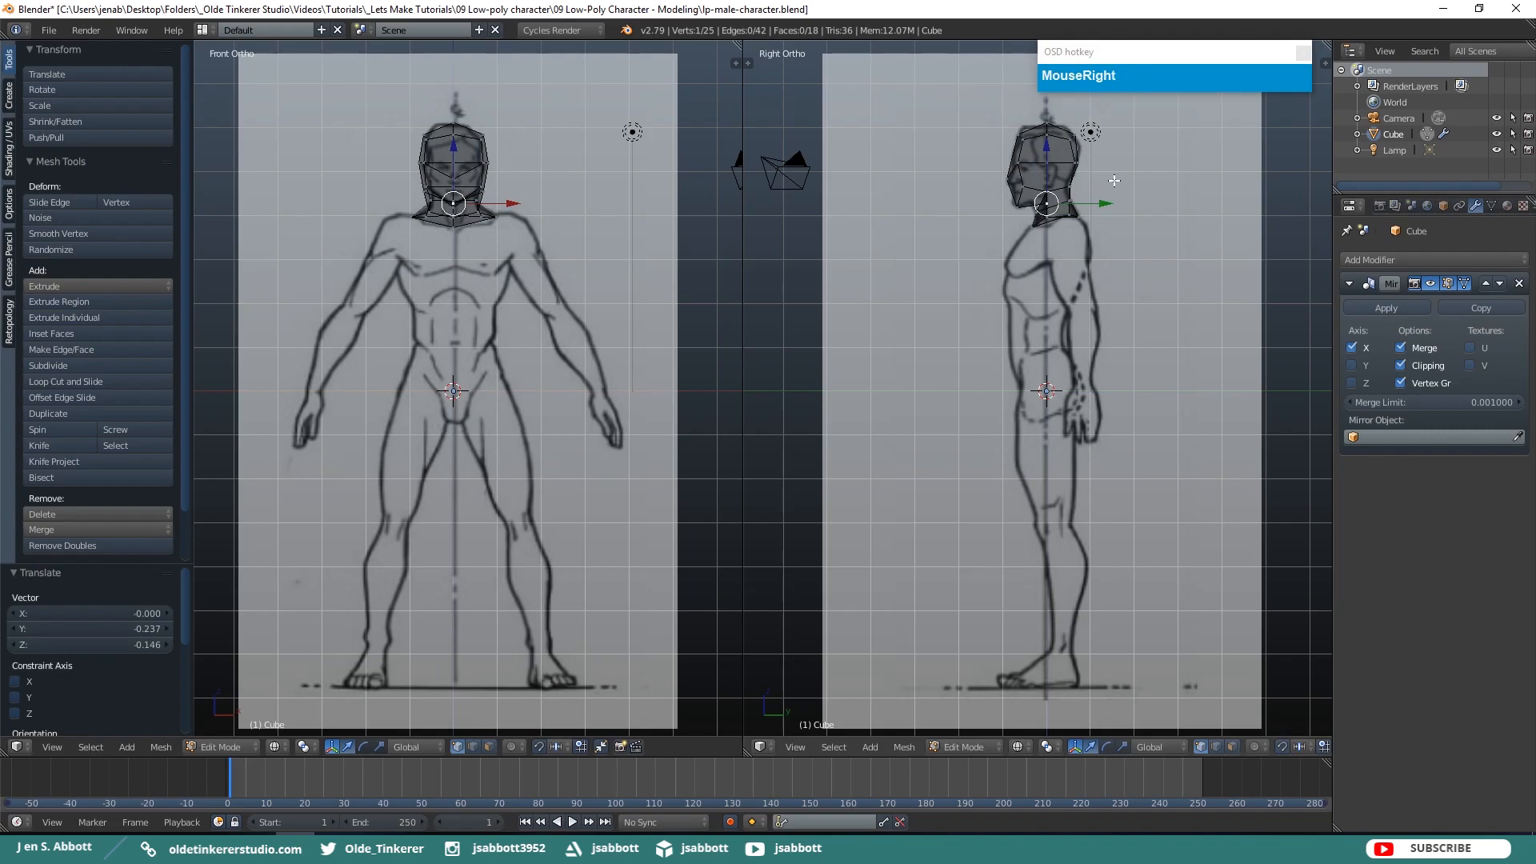
pyautogui.press('g')
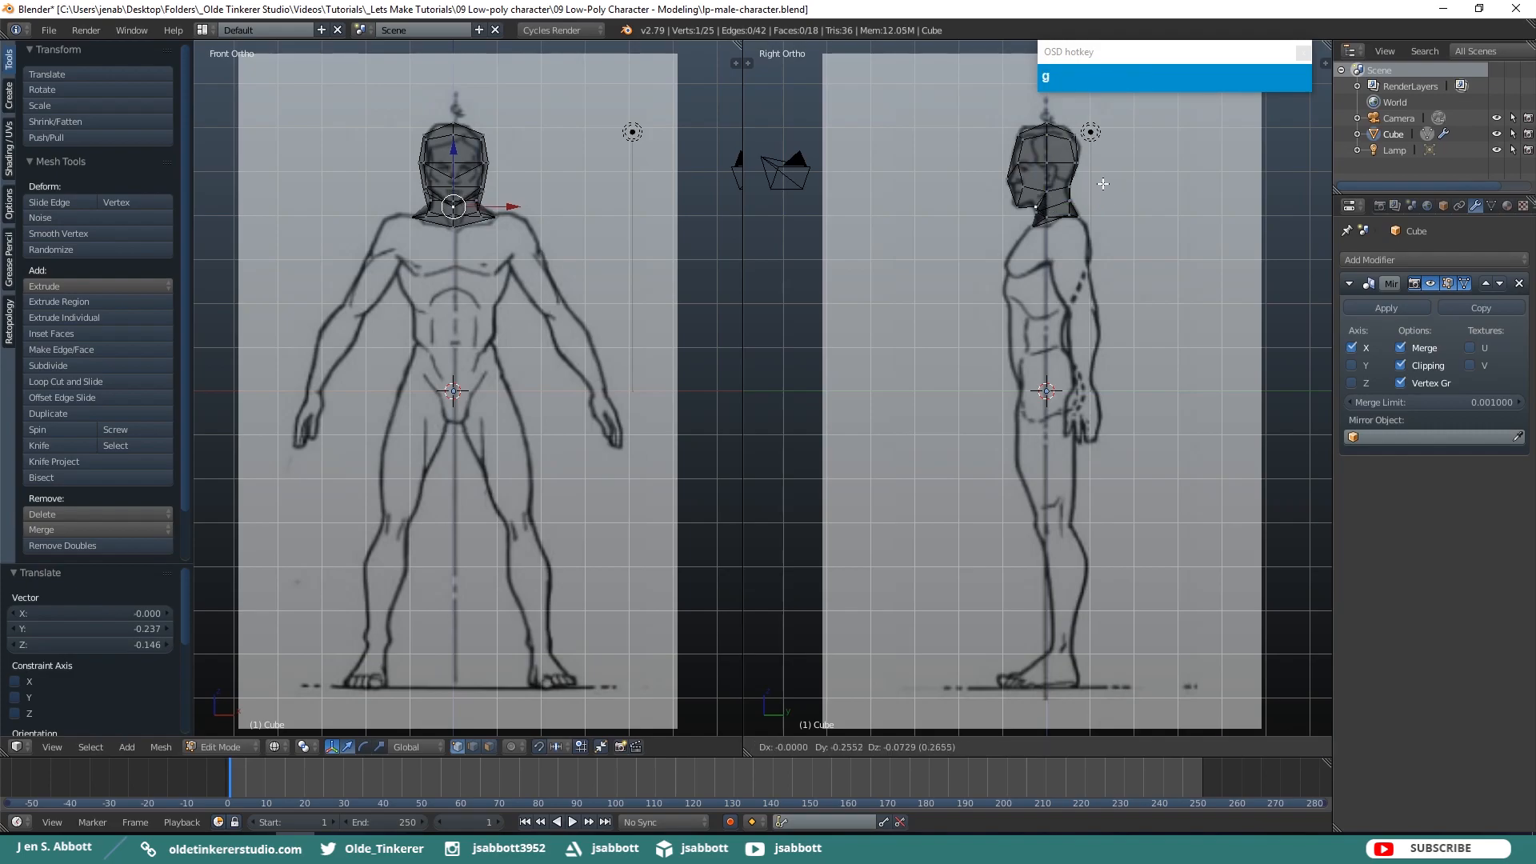
pyautogui.click(1104, 185)
pyautogui.press('a')
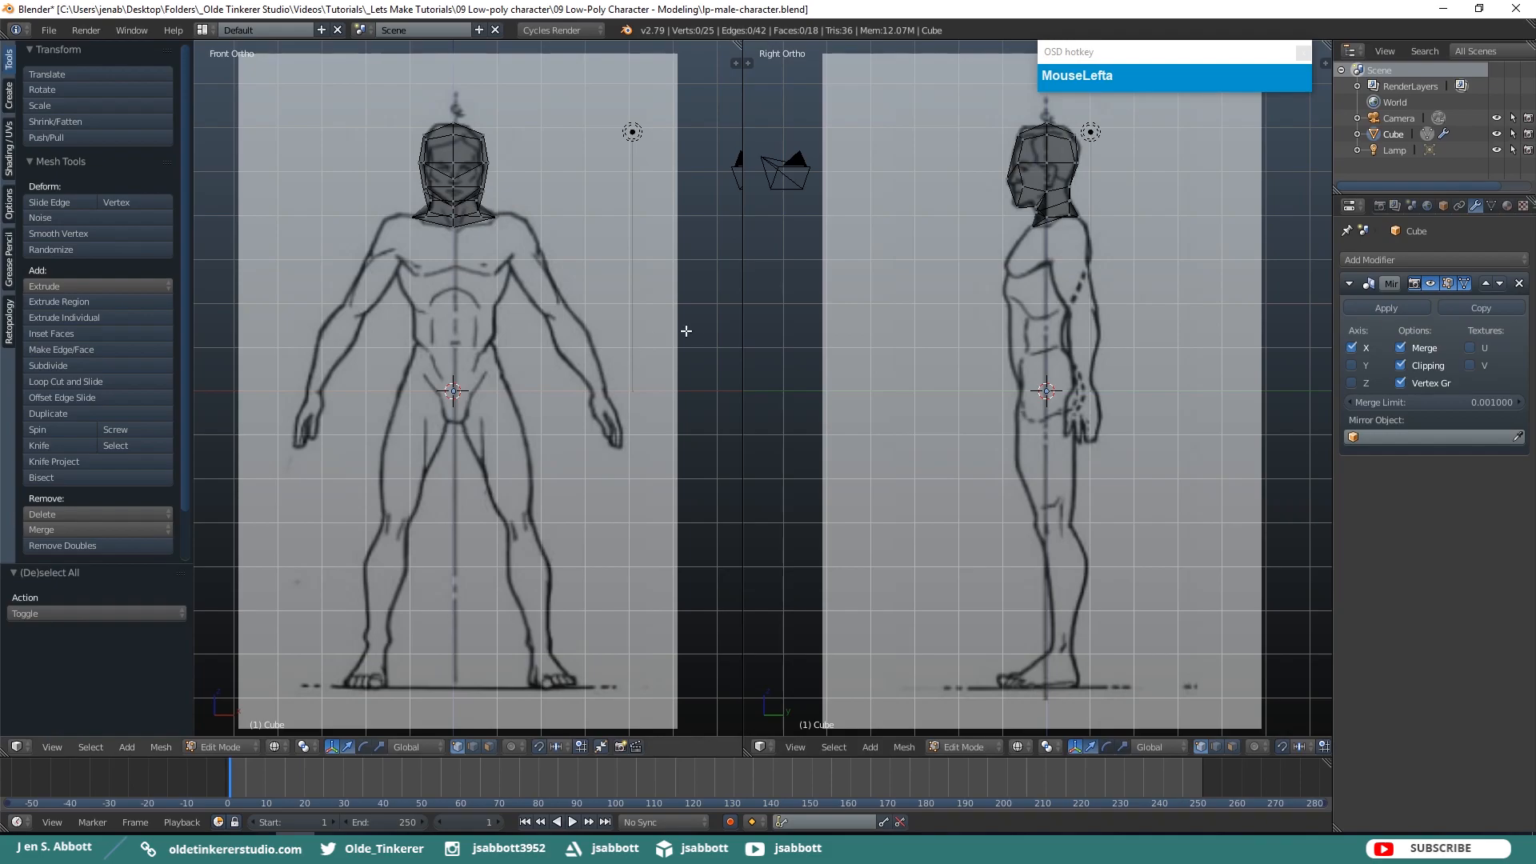
# With solid shading, move the neck base's outer side vertex -0.104 on Y and its rear centre vertex 0.176 on Y
pyautogui.press('z')
pyautogui.moveTo(562, 255)
pyautogui.mouseDown(button='middle')
pyautogui.moveTo(521, 284)
pyautogui.moveTo(506, 267)
pyautogui.mouseUp(button='middle')
pyautogui.rightClick(458, 216)
pyautogui.click(495, 210)
pyautogui.moveTo(494, 210); pyautogui.dragTo(493, 212)
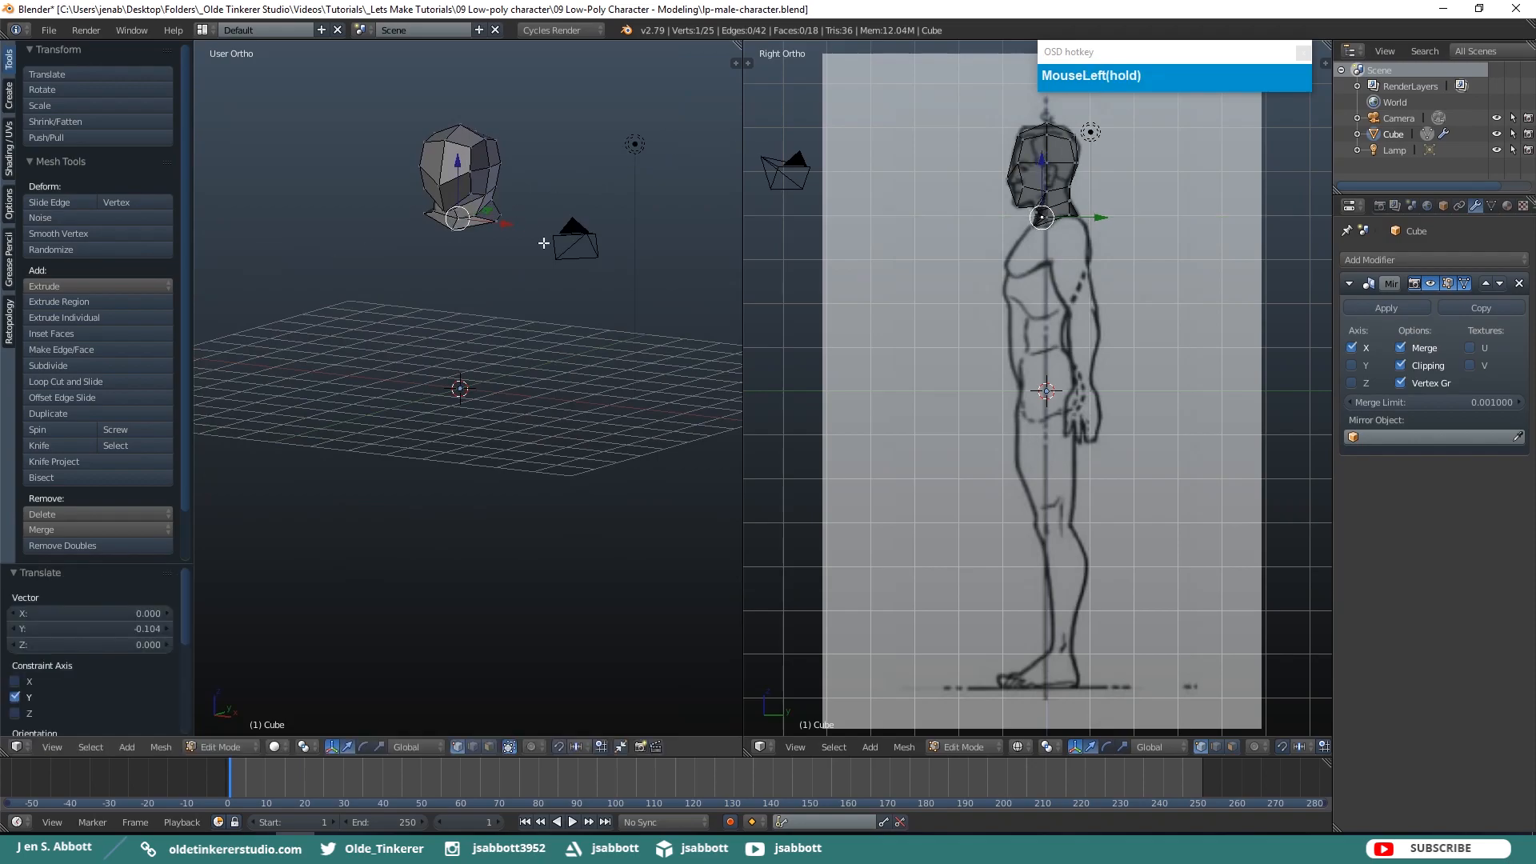
pyautogui.moveTo(544, 246); pyautogui.dragTo(336, 248, button='middle')
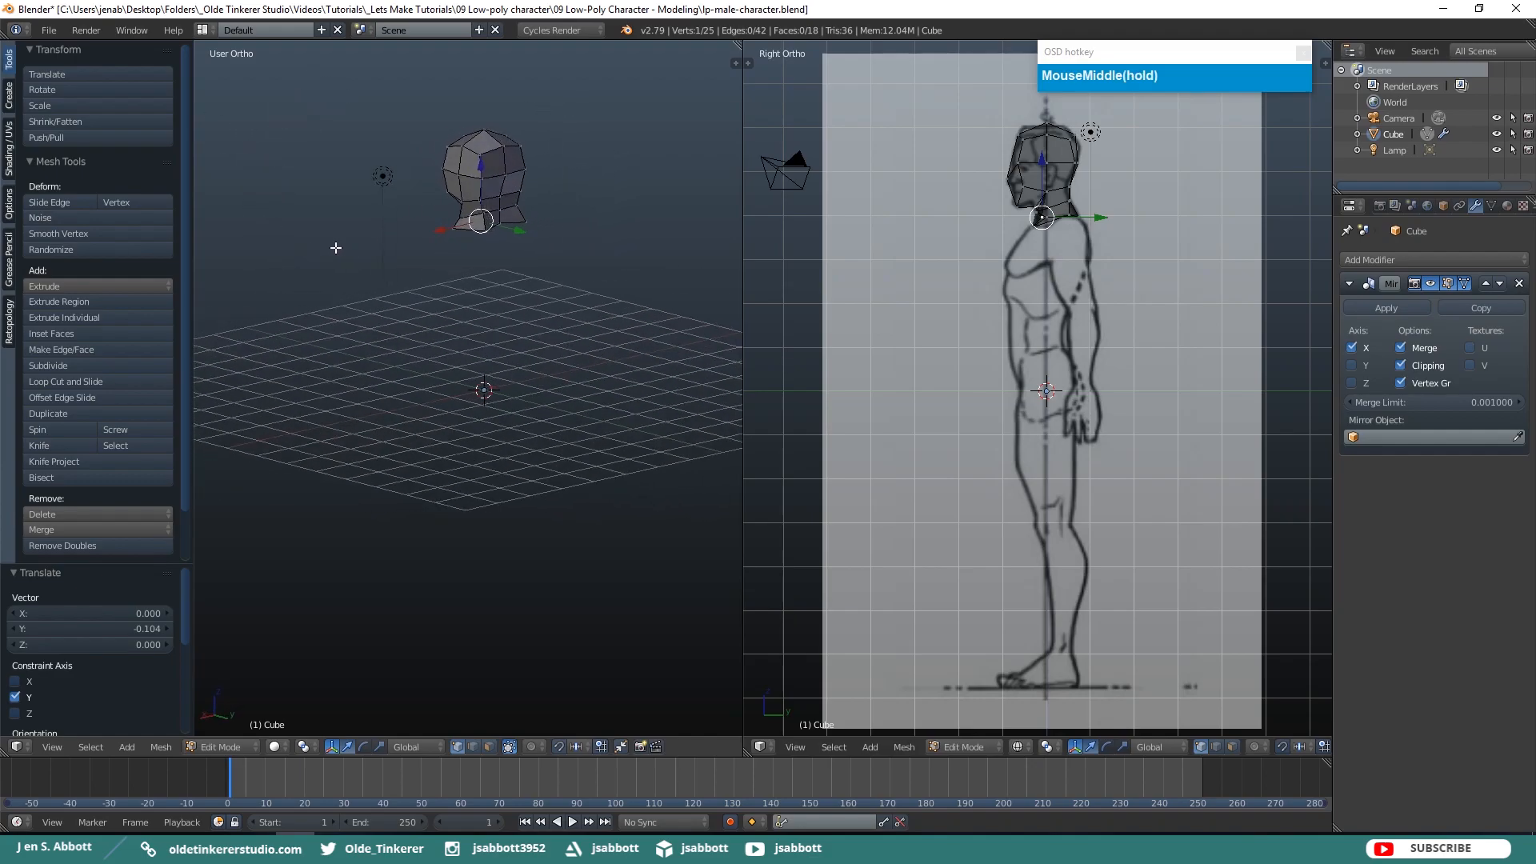
pyautogui.rightClick(502, 223)
pyautogui.moveTo(533, 234); pyautogui.dragTo(535, 232)
pyautogui.moveTo(534, 231); pyautogui.dragTo(689, 231, button='middle')
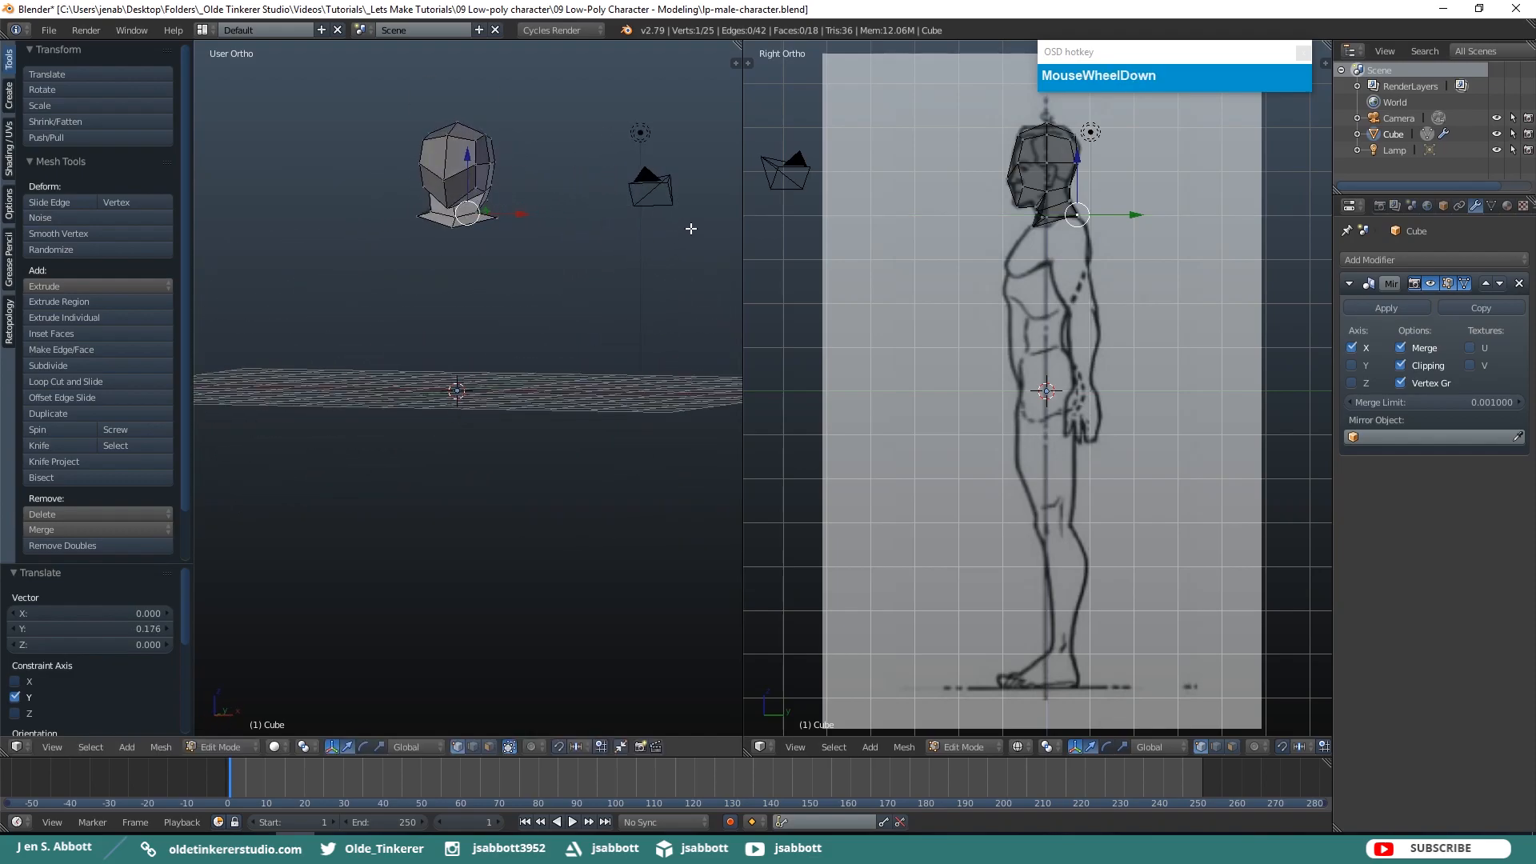
# In face select mode, extrude the neck's bottom face -1.258 along Z to block out the upper chest
pyautogui.press('KP_1')
pyautogui.press('z')
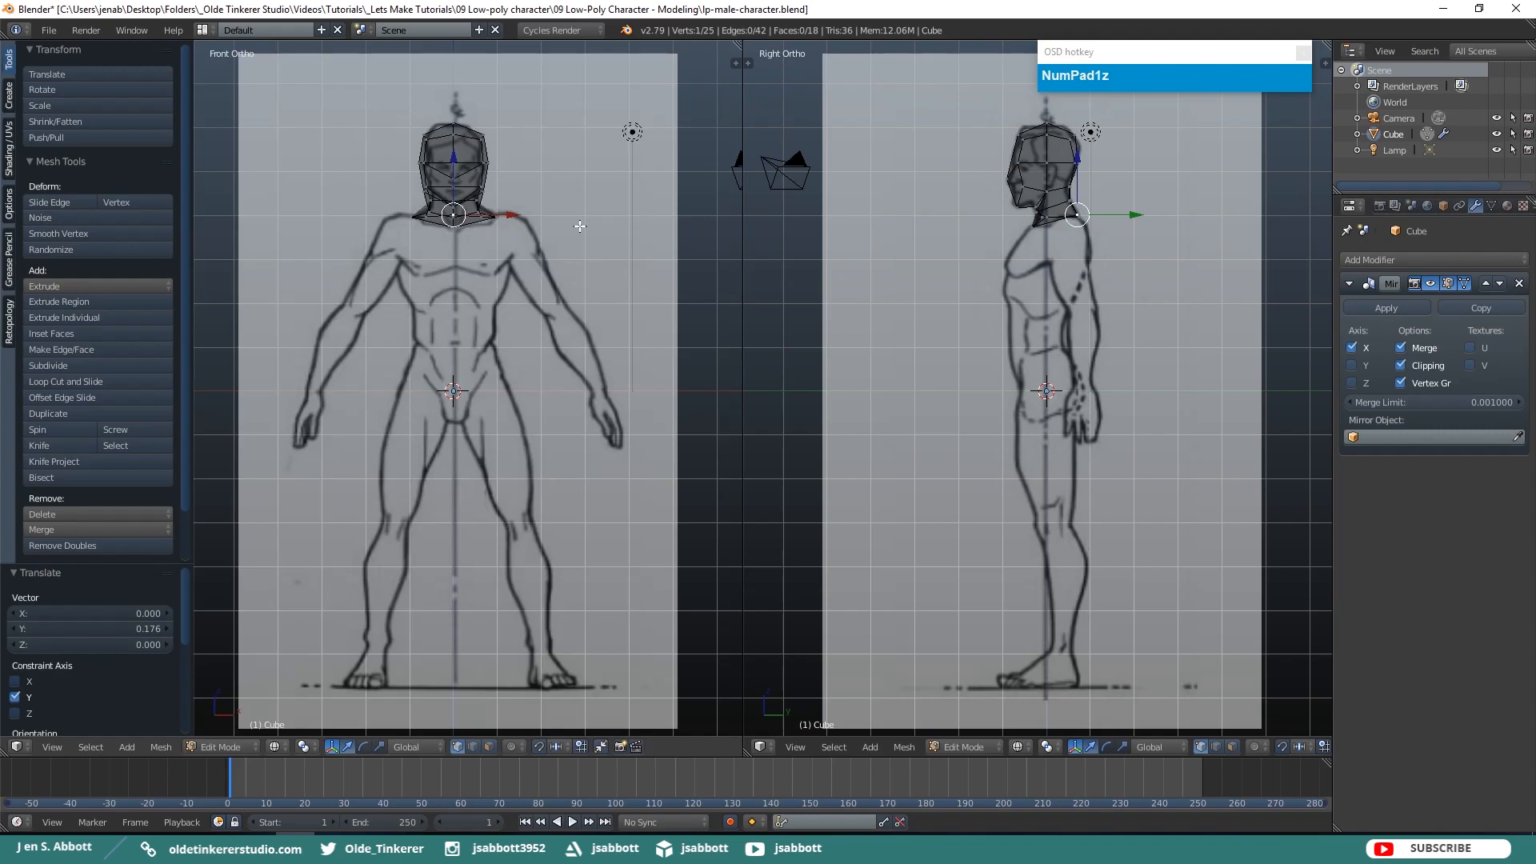
pyautogui.click(567, 337)
pyautogui.press('z')
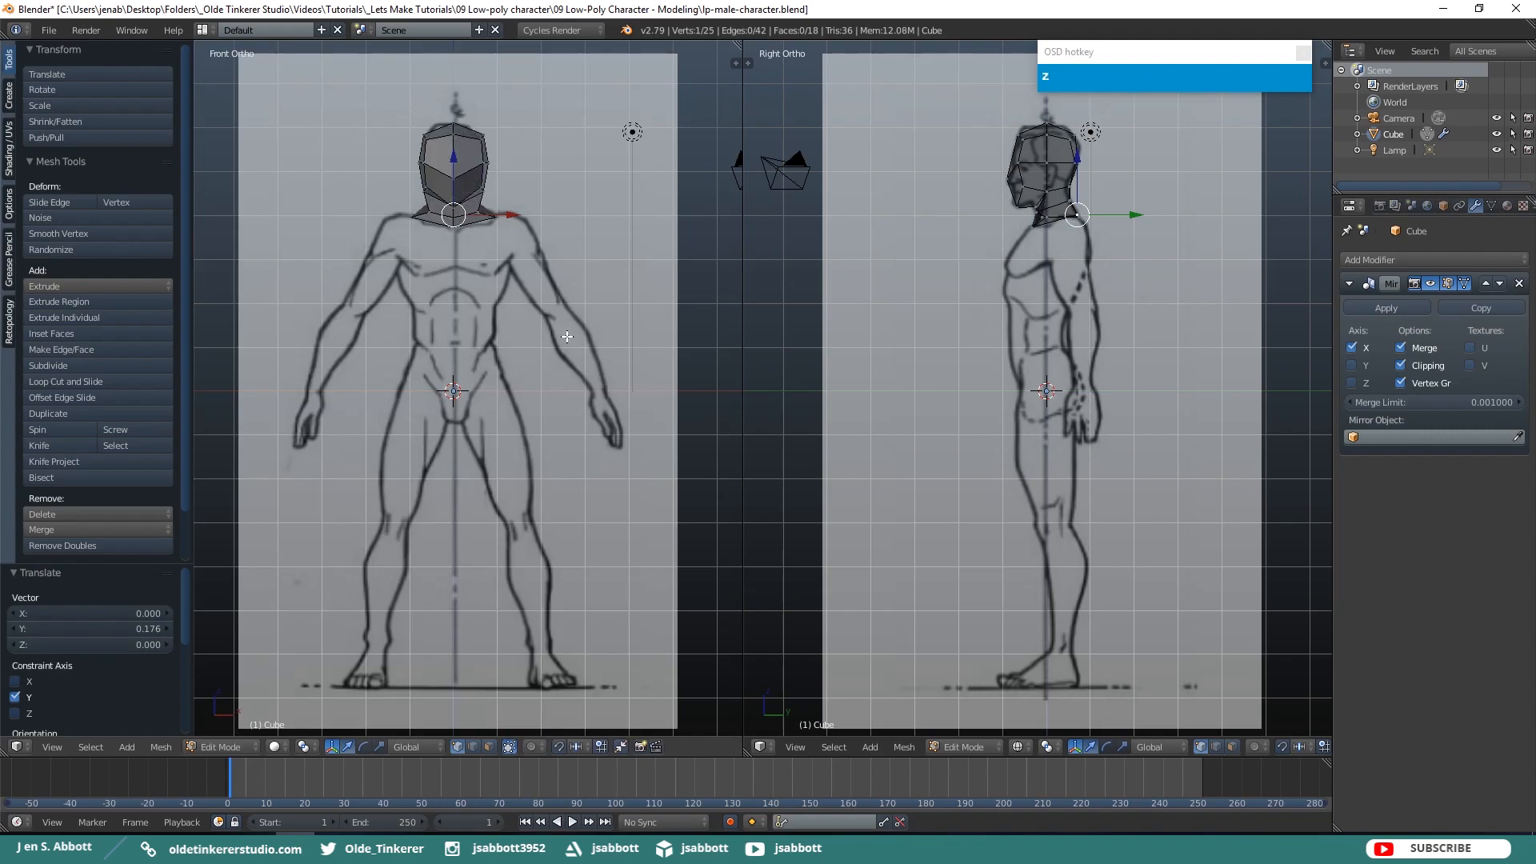
pyautogui.hotkey('ctrl', 'Tab')
pyautogui.click(532, 368)
pyautogui.middleClick(539, 337)
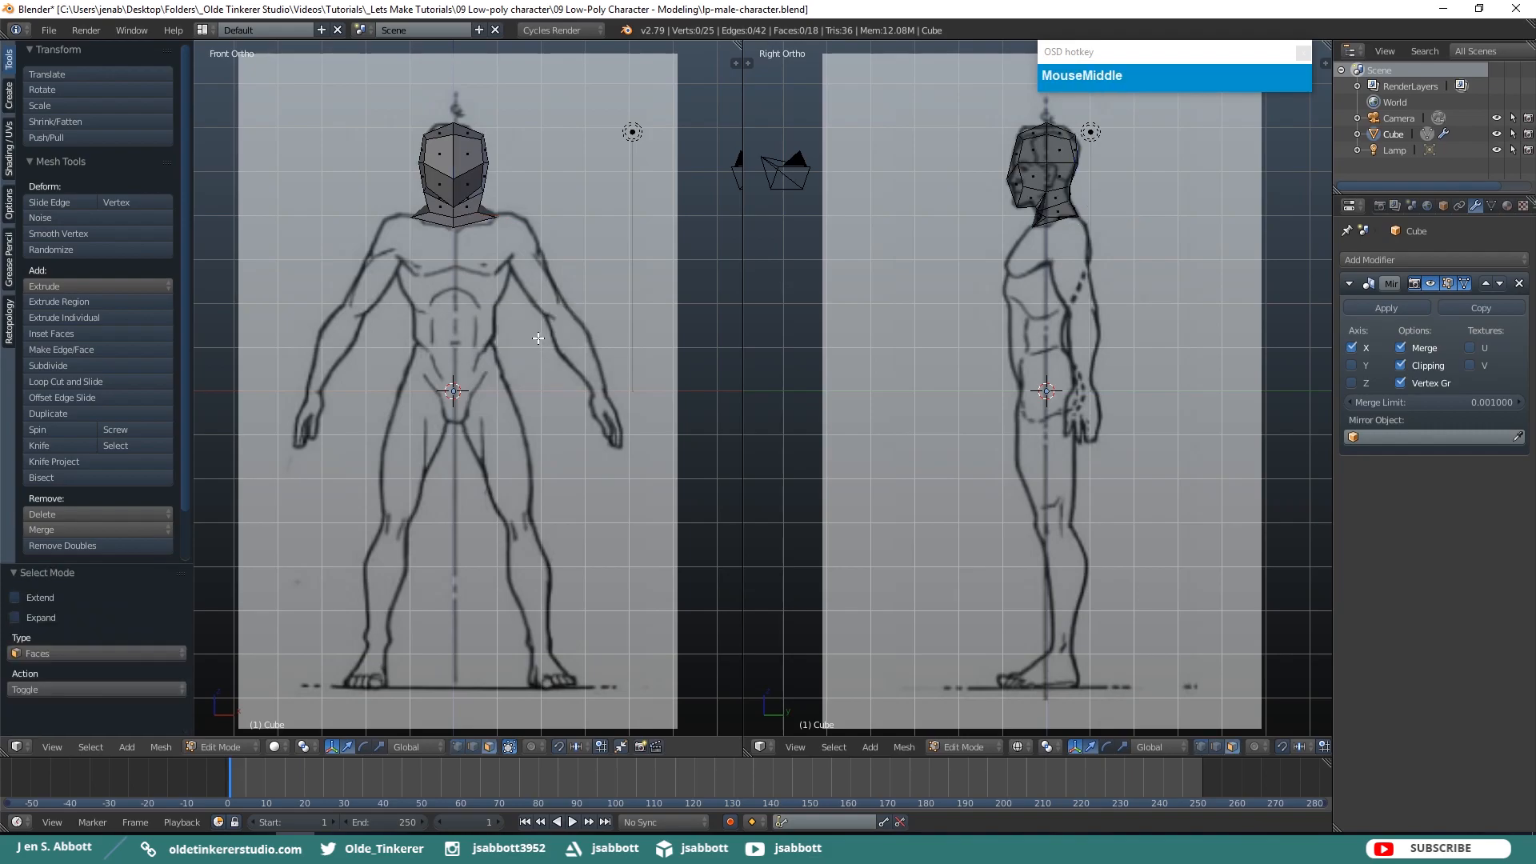
pyautogui.moveTo(539, 337); pyautogui.dragTo(514, 242, button='middle')
pyautogui.rightClick(470, 289)
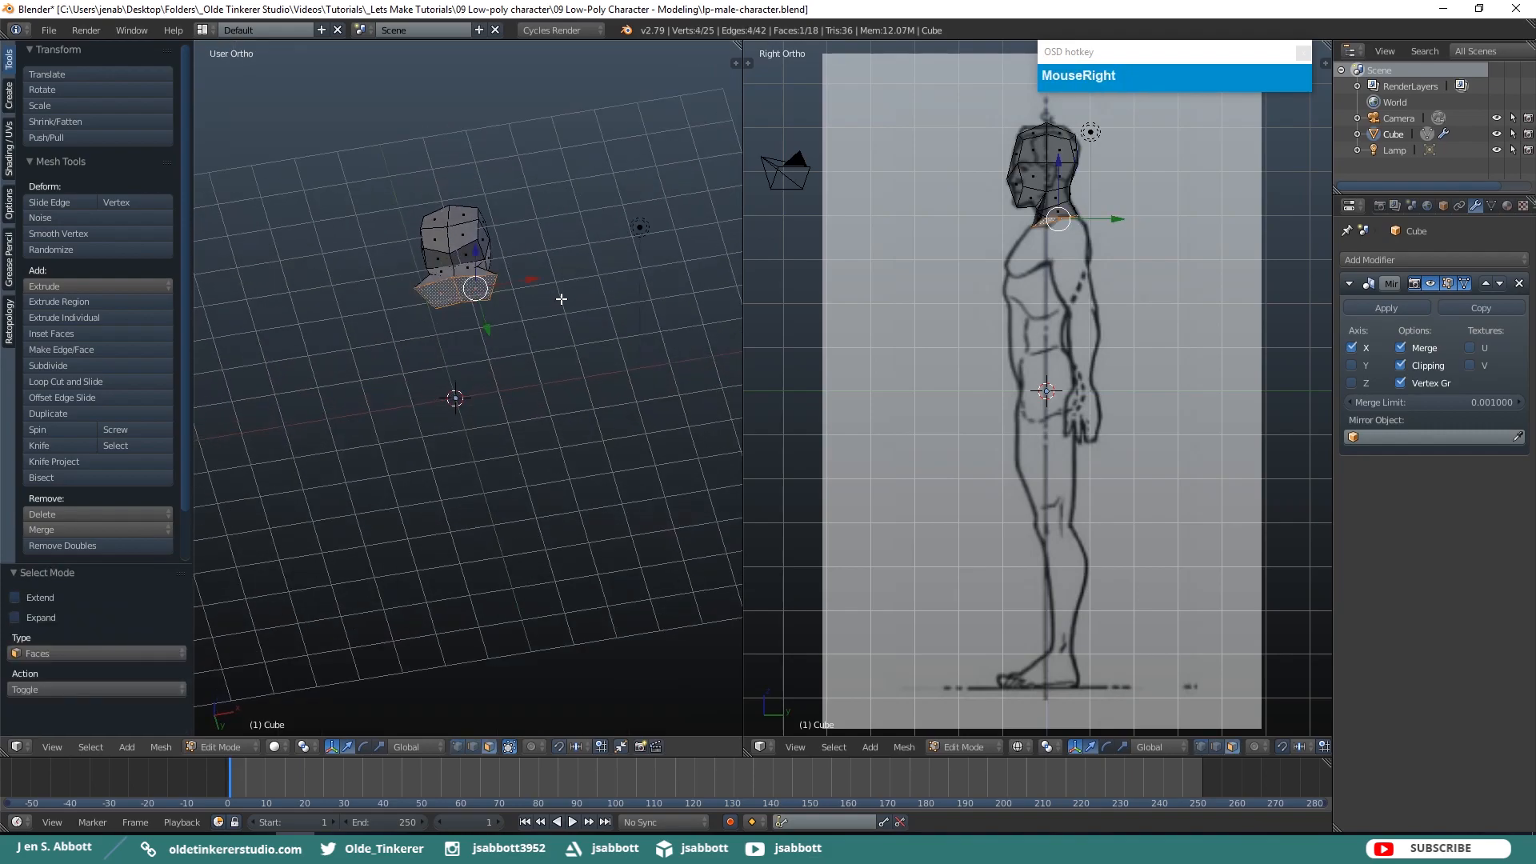
pyautogui.press('KP_1')
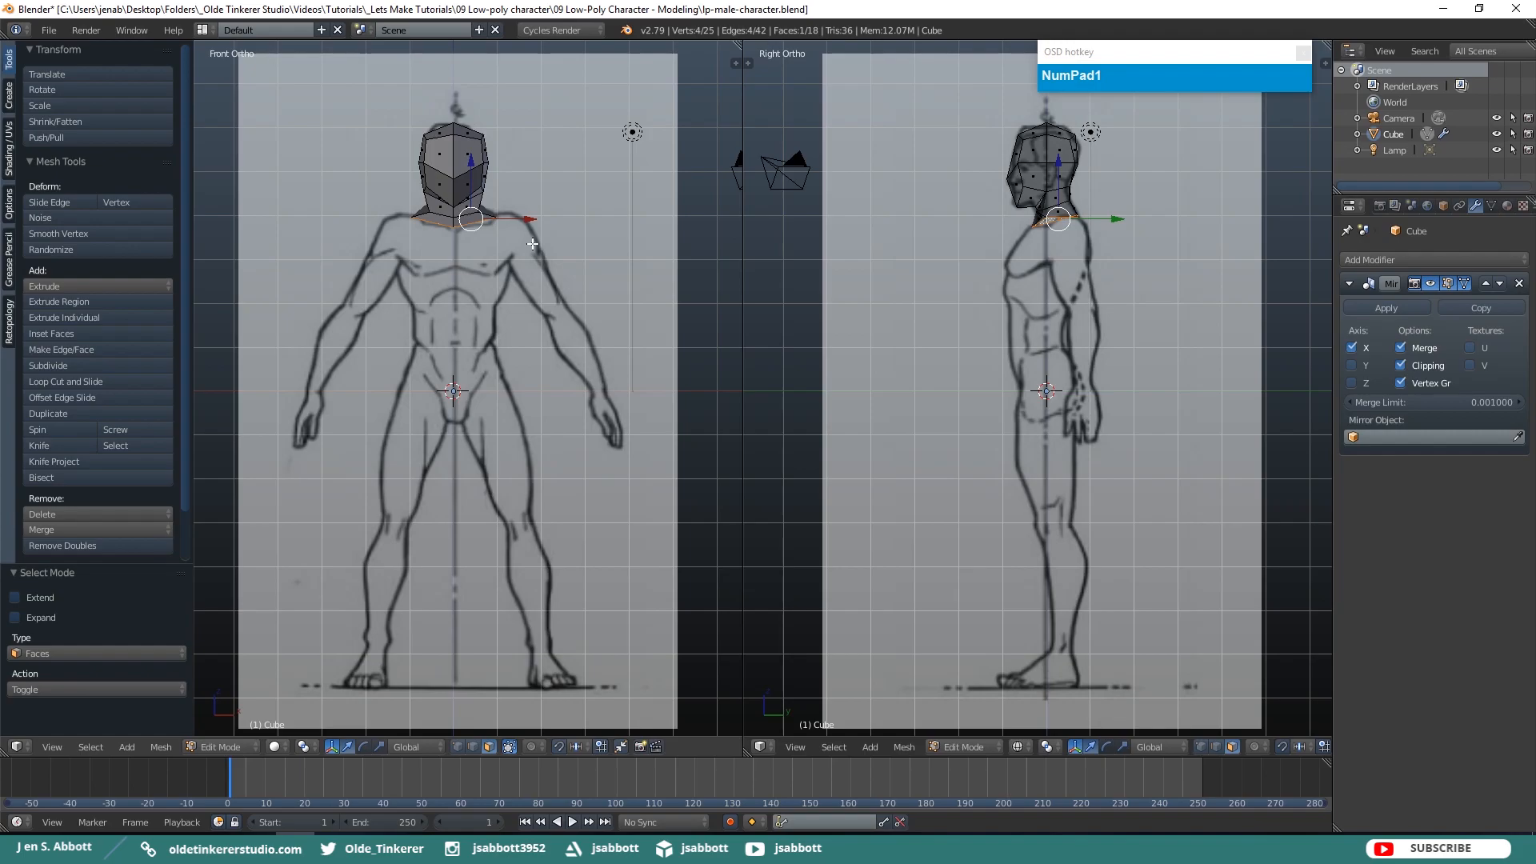
pyautogui.press('e')
pyautogui.press('z')
pyautogui.press('z')
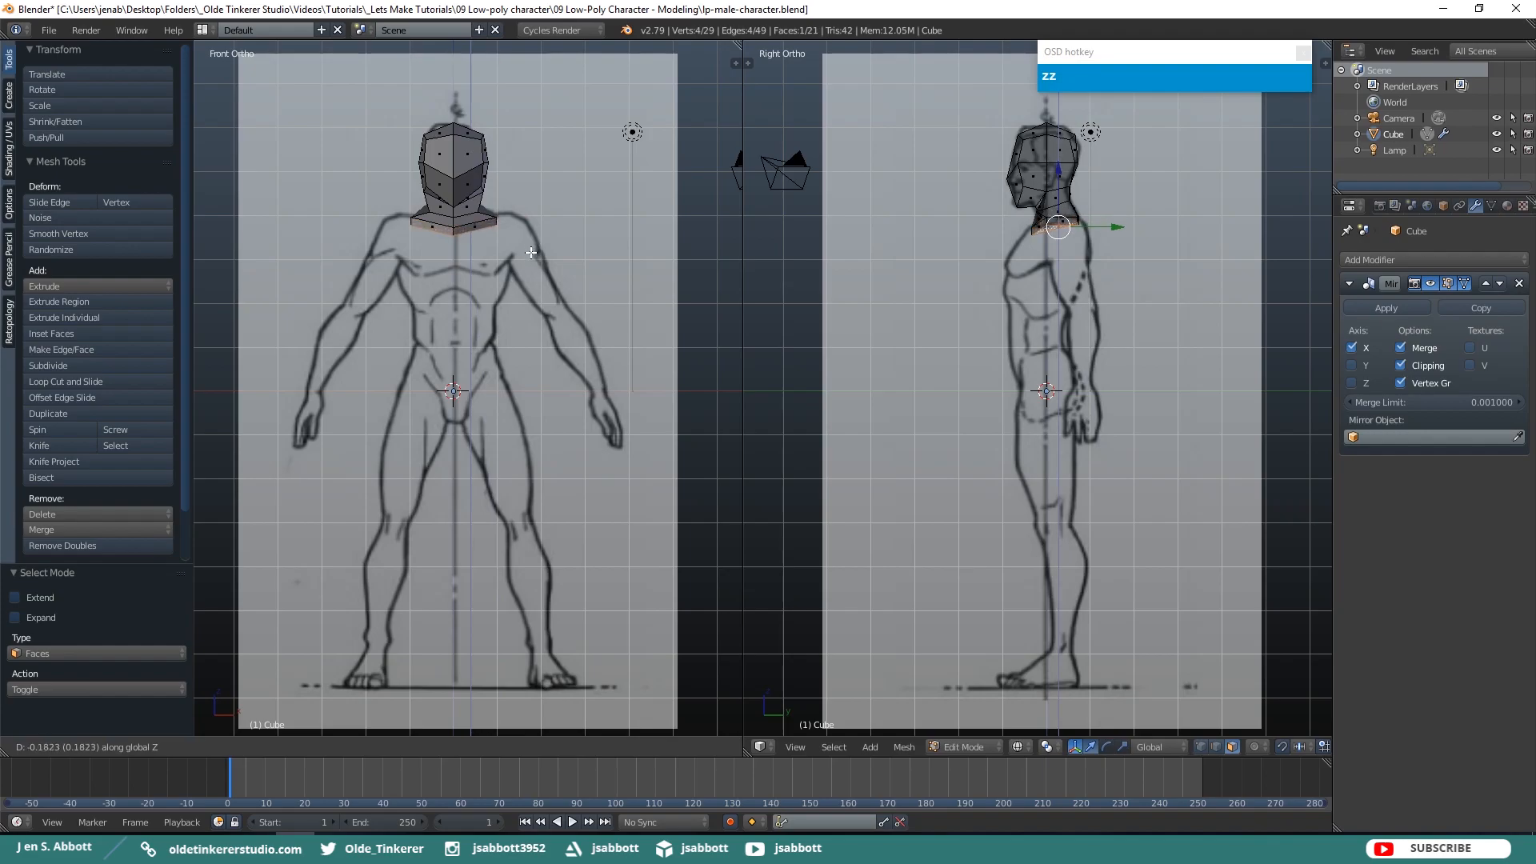
pyautogui.click(531, 298)
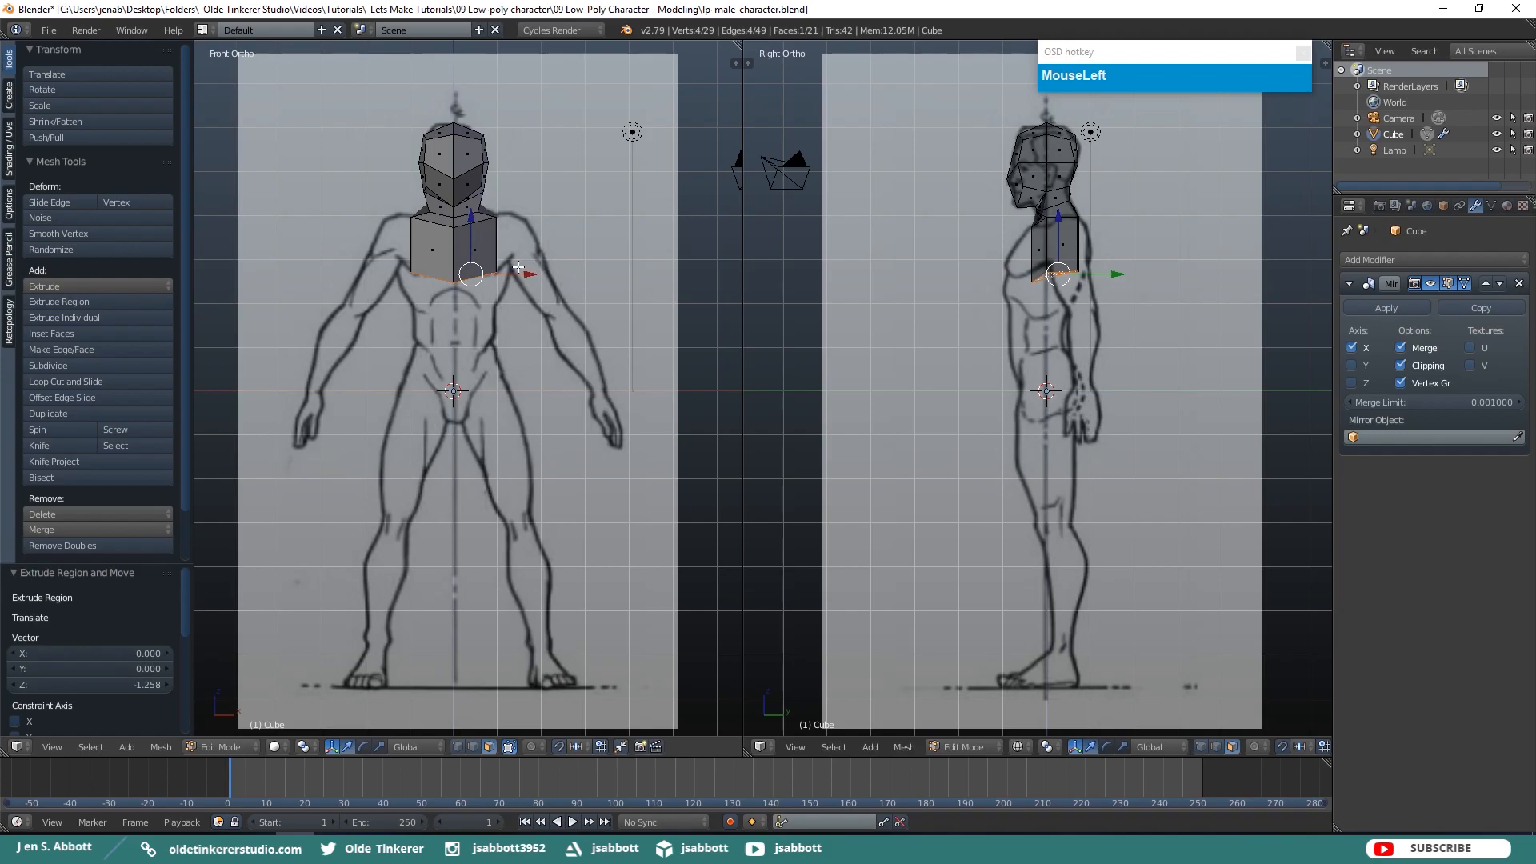
# In vertex select mode with wireframe shading, move the chest block's lower outer side vertex about 0.31 on X and 0.31 on Z toward the armpit
pyautogui.press('z')
pyautogui.press('a')
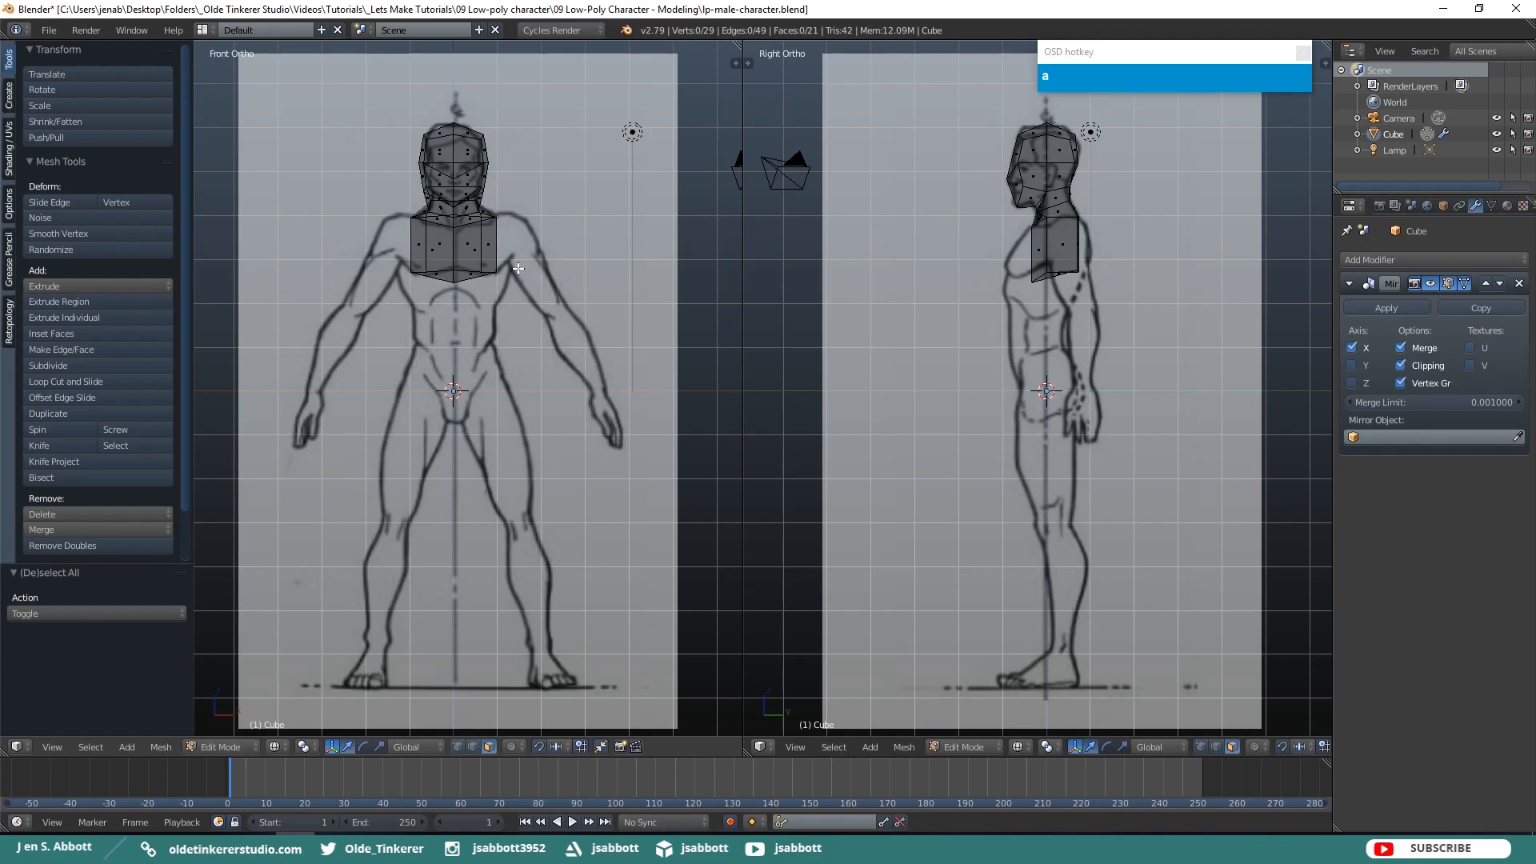
pyautogui.hotkey('ctrl', 'Tab')
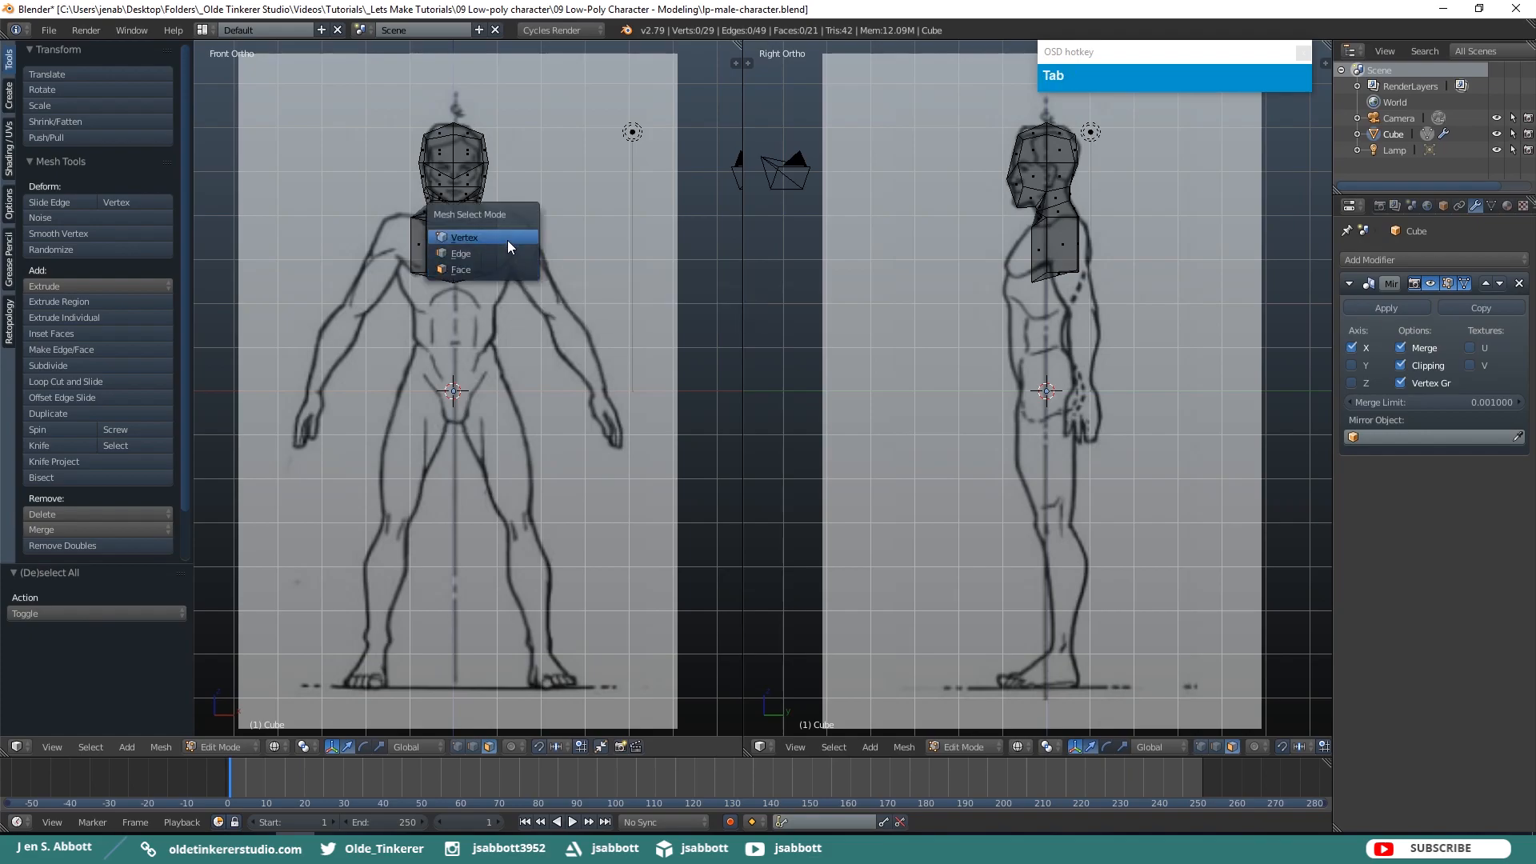
pyautogui.click(508, 240)
pyautogui.rightClick(500, 273)
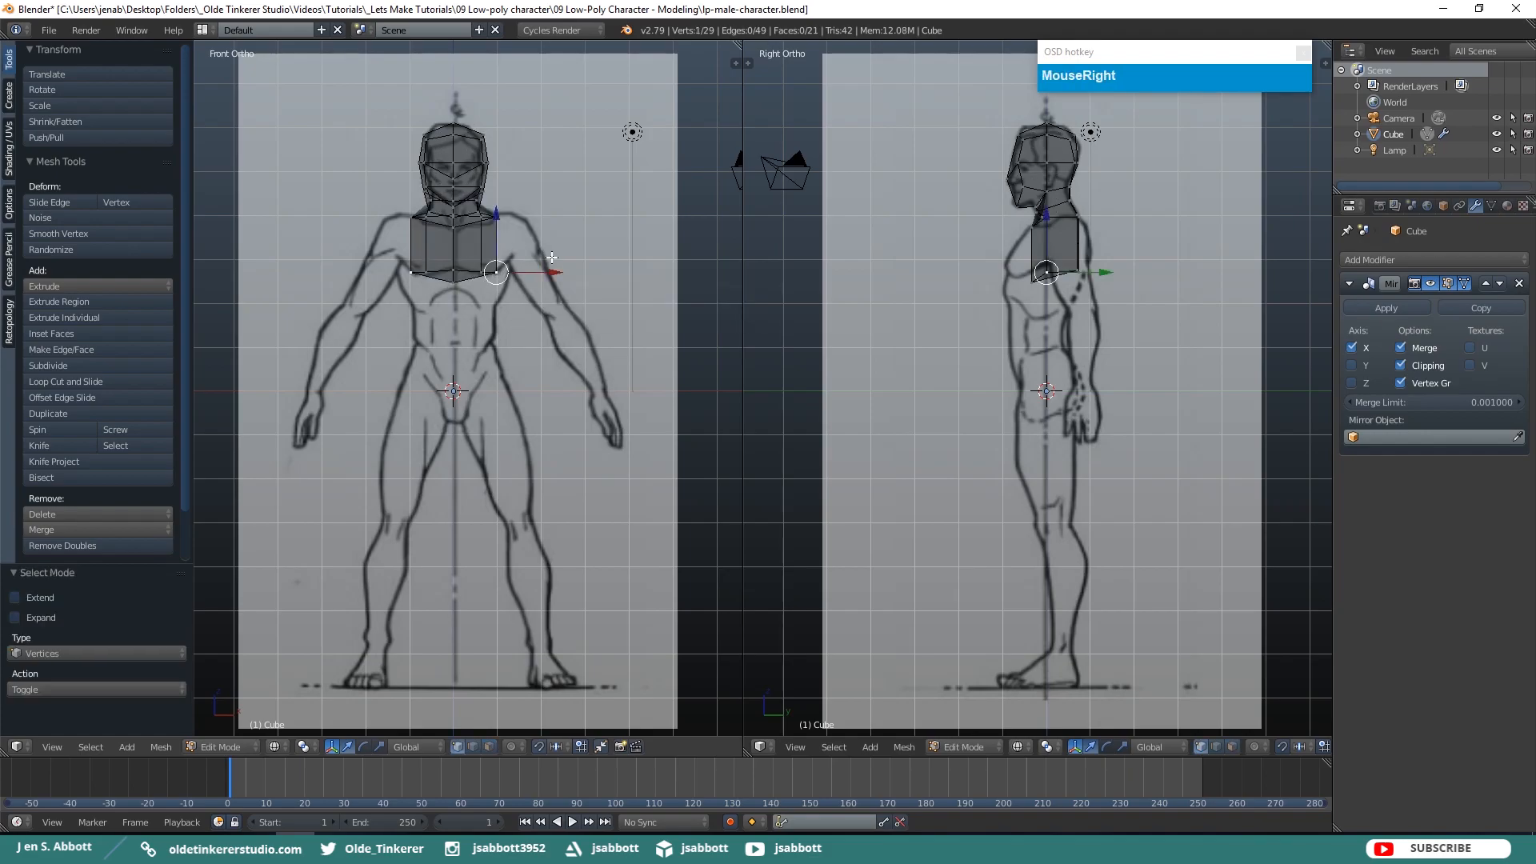
pyautogui.press('g')
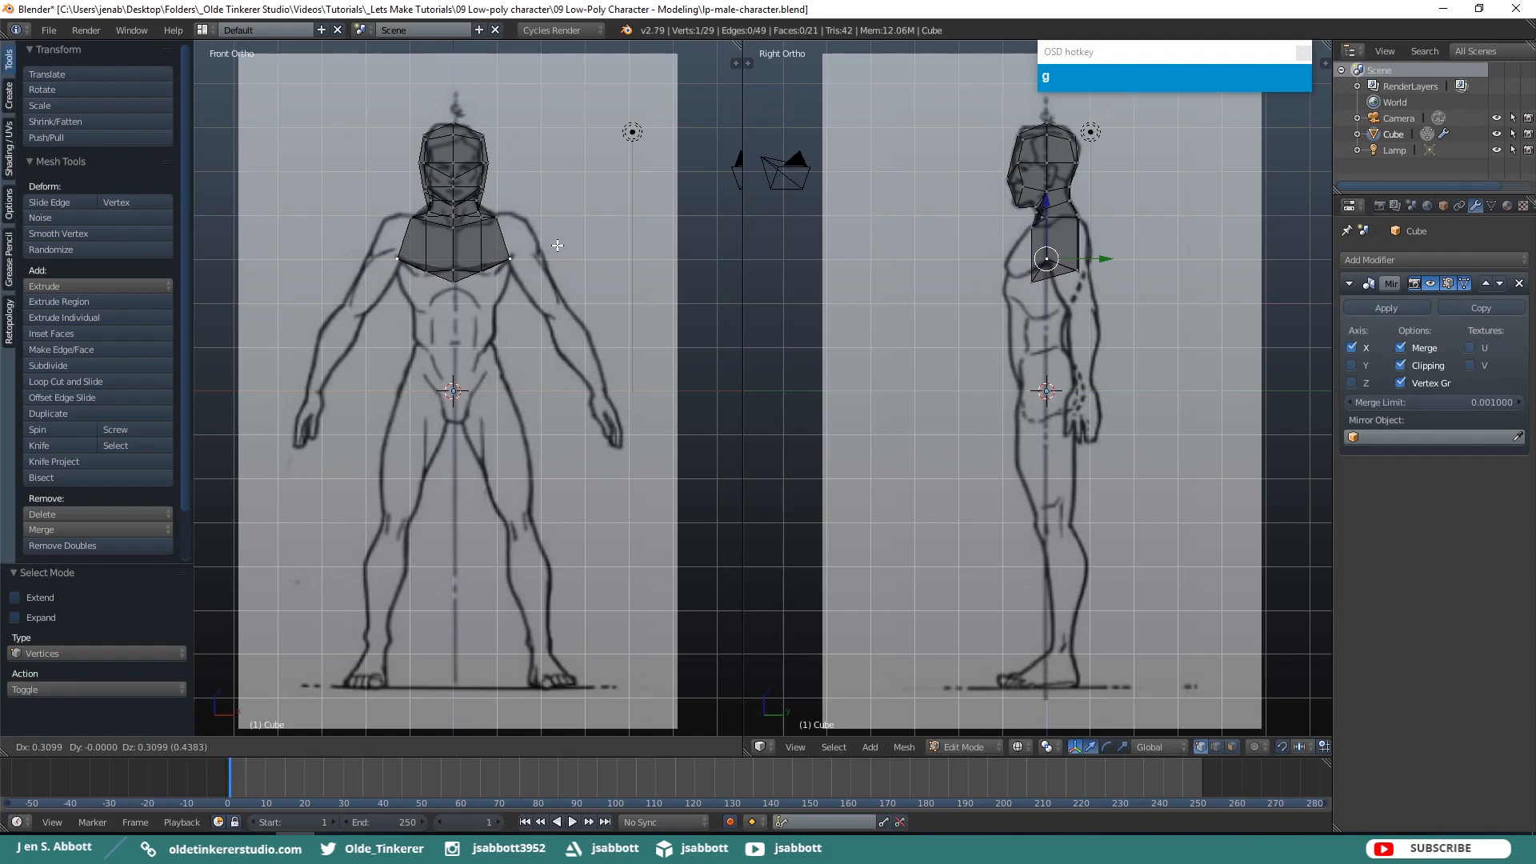
pyautogui.click(555, 246)
# Try to raise the chest block's lower front centre vertex 0.365 on Z
pyautogui.rightClick(453, 281)
pyautogui.moveTo(452, 227); pyautogui.dragTo(451, 210)
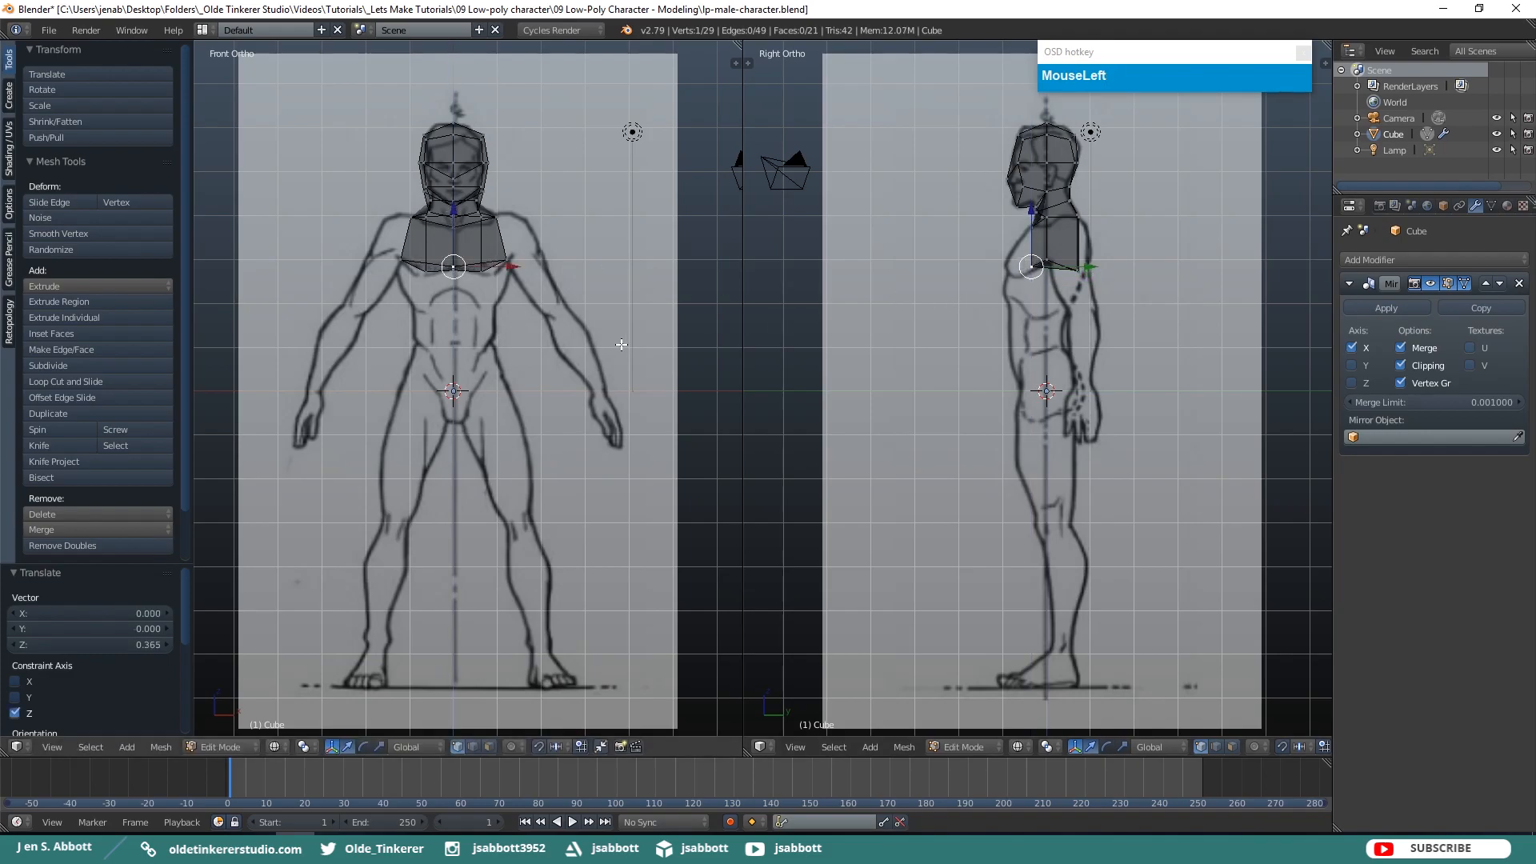
pyautogui.moveTo(555, 329); pyautogui.dragTo(402, 334, button='middle')
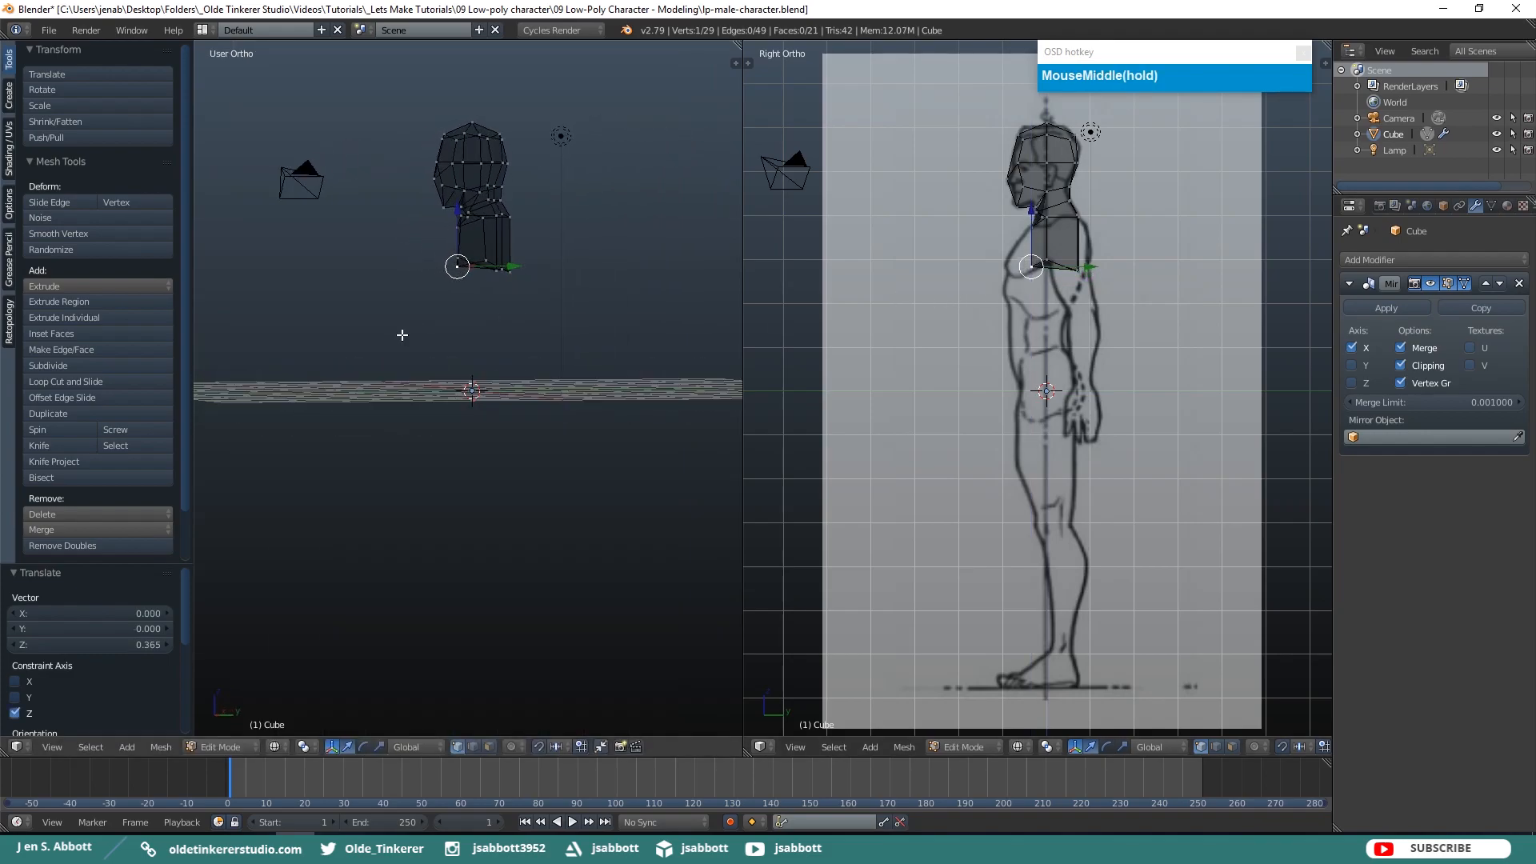
pyautogui.hotkey('ctrl', 'z')
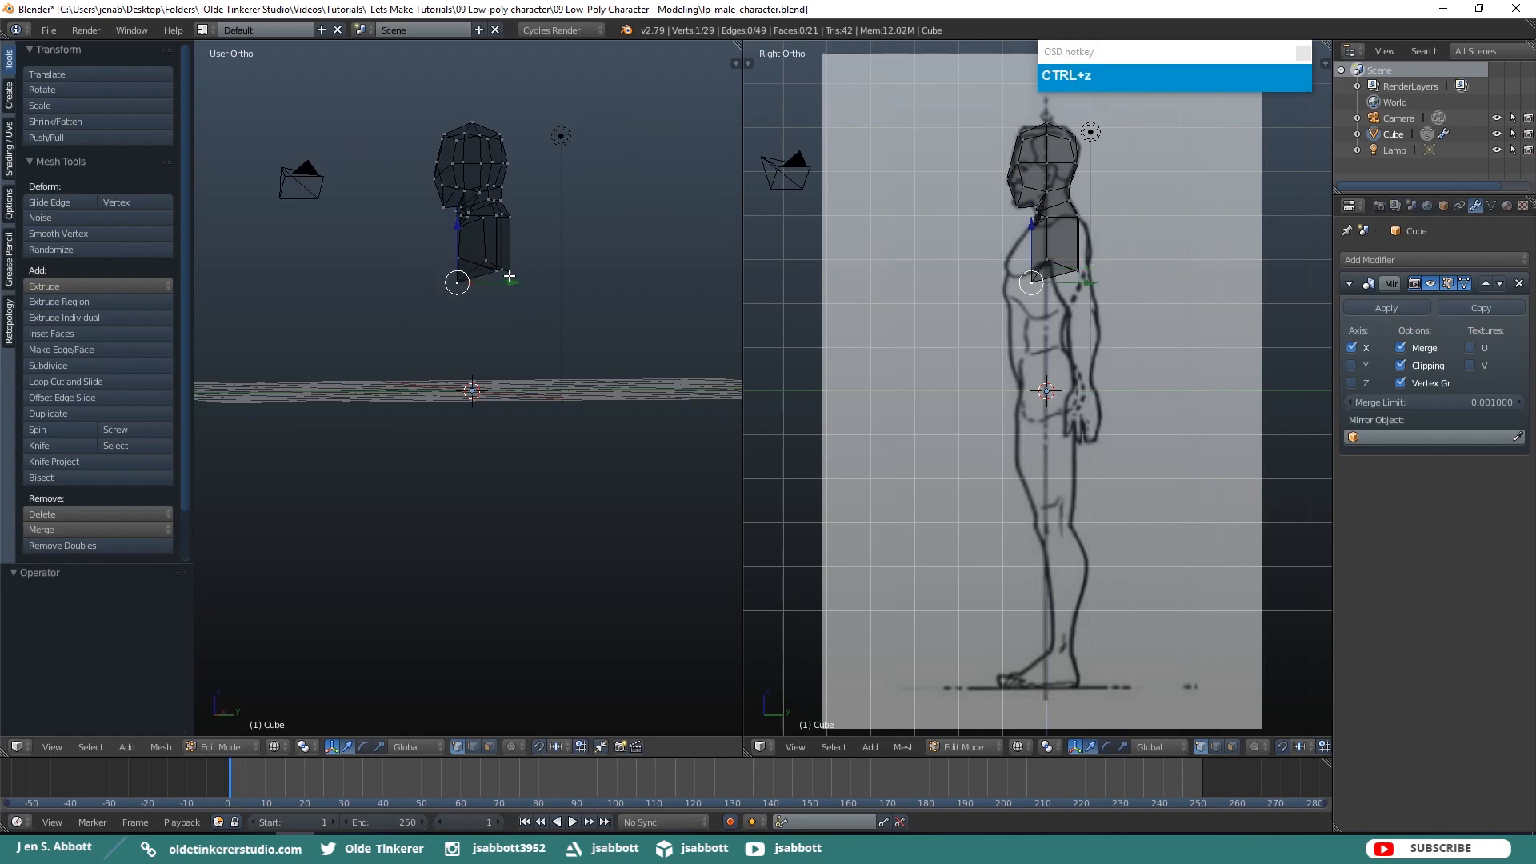
# Reshape the chest's lower edge: raise the front centre vertex, move the rear outer -0.109 on Z, outer side 0.055 on X, rear centre 0.273 on Y
pyautogui.press('KP_1')
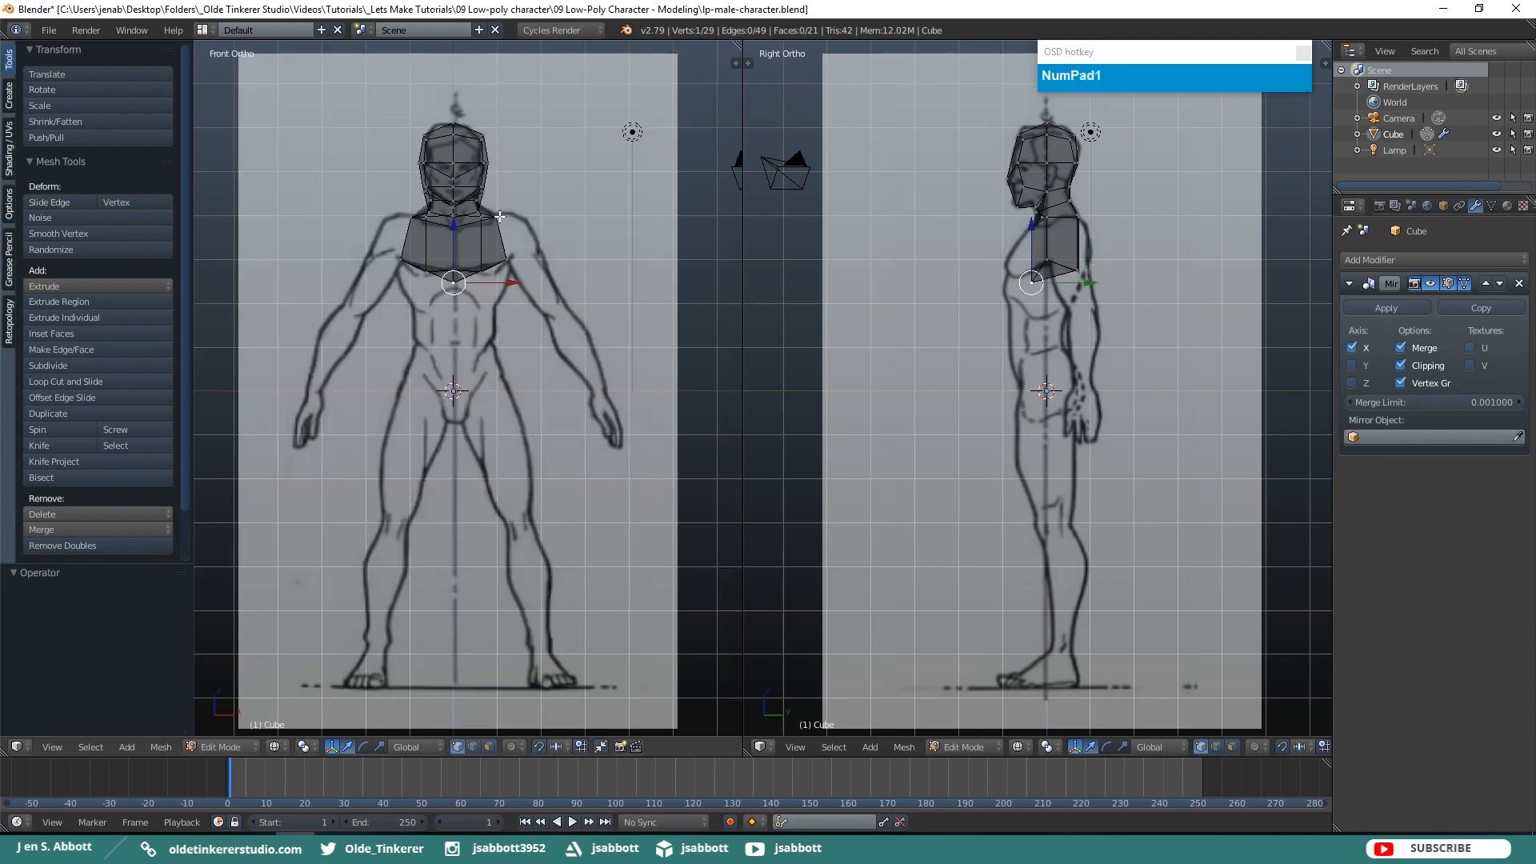
pyautogui.moveTo(460, 220)
pyautogui.mouseDown()
pyautogui.moveTo(456, 205)
pyautogui.moveTo(481, 218)
pyautogui.mouseUp()
pyautogui.rightClick(481, 273)
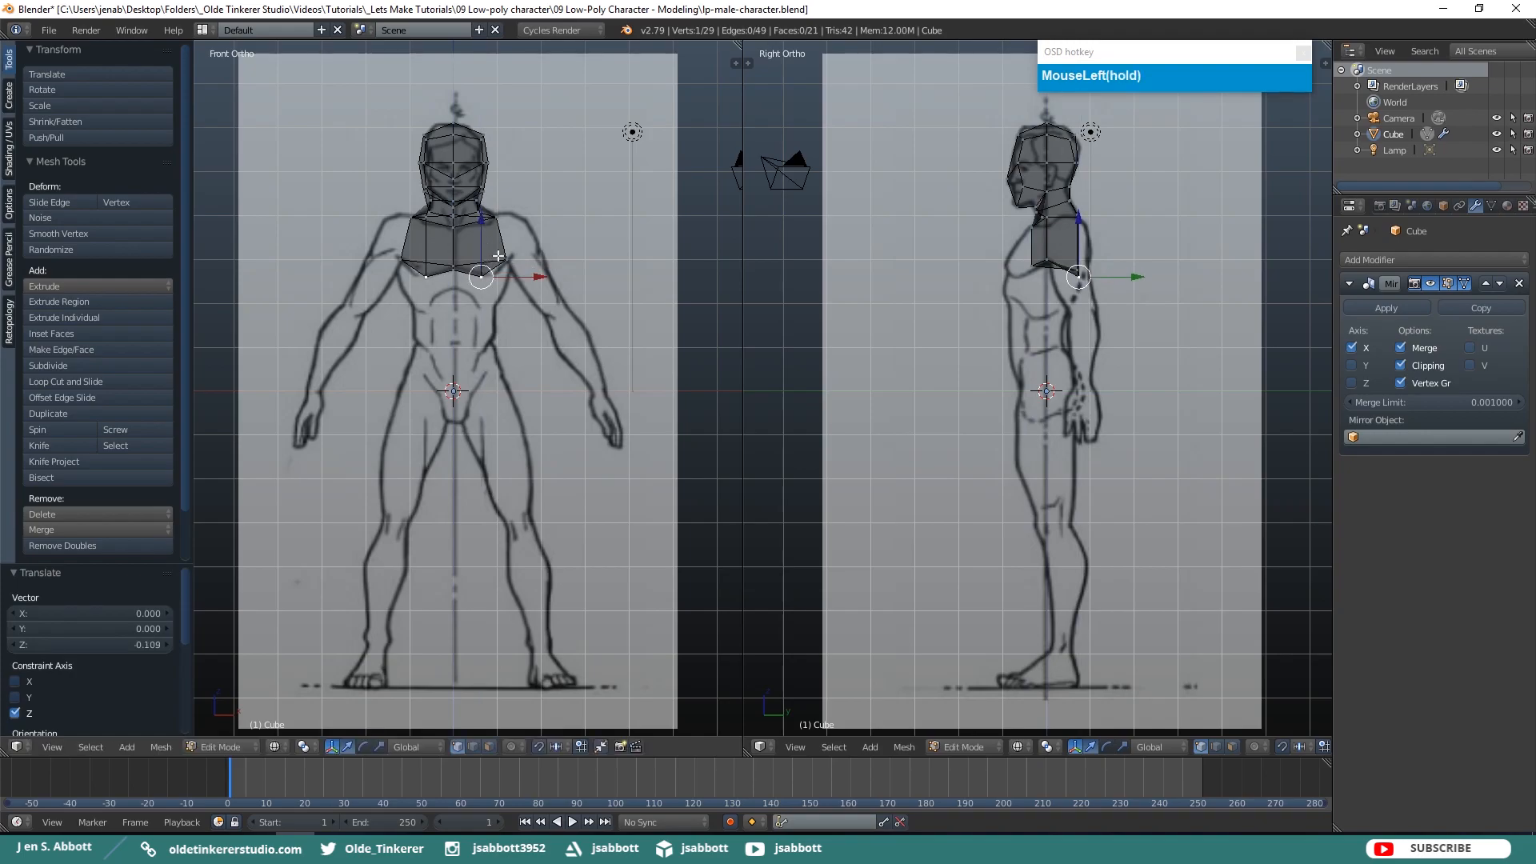
pyautogui.moveTo(540, 279); pyautogui.dragTo(564, 259)
pyautogui.rightClick(508, 260)
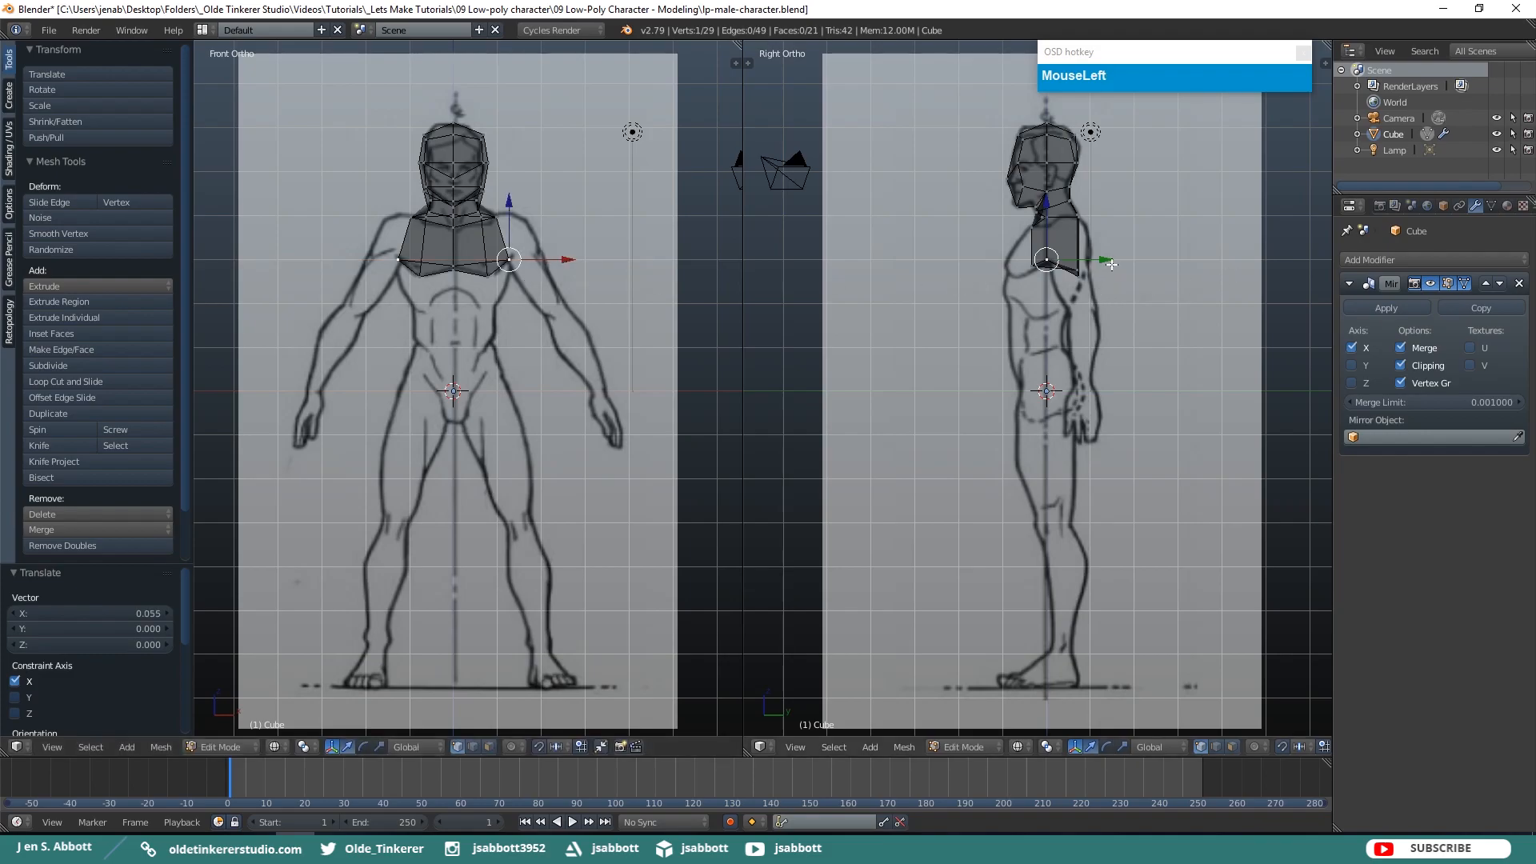
pyautogui.rightClick(1076, 270)
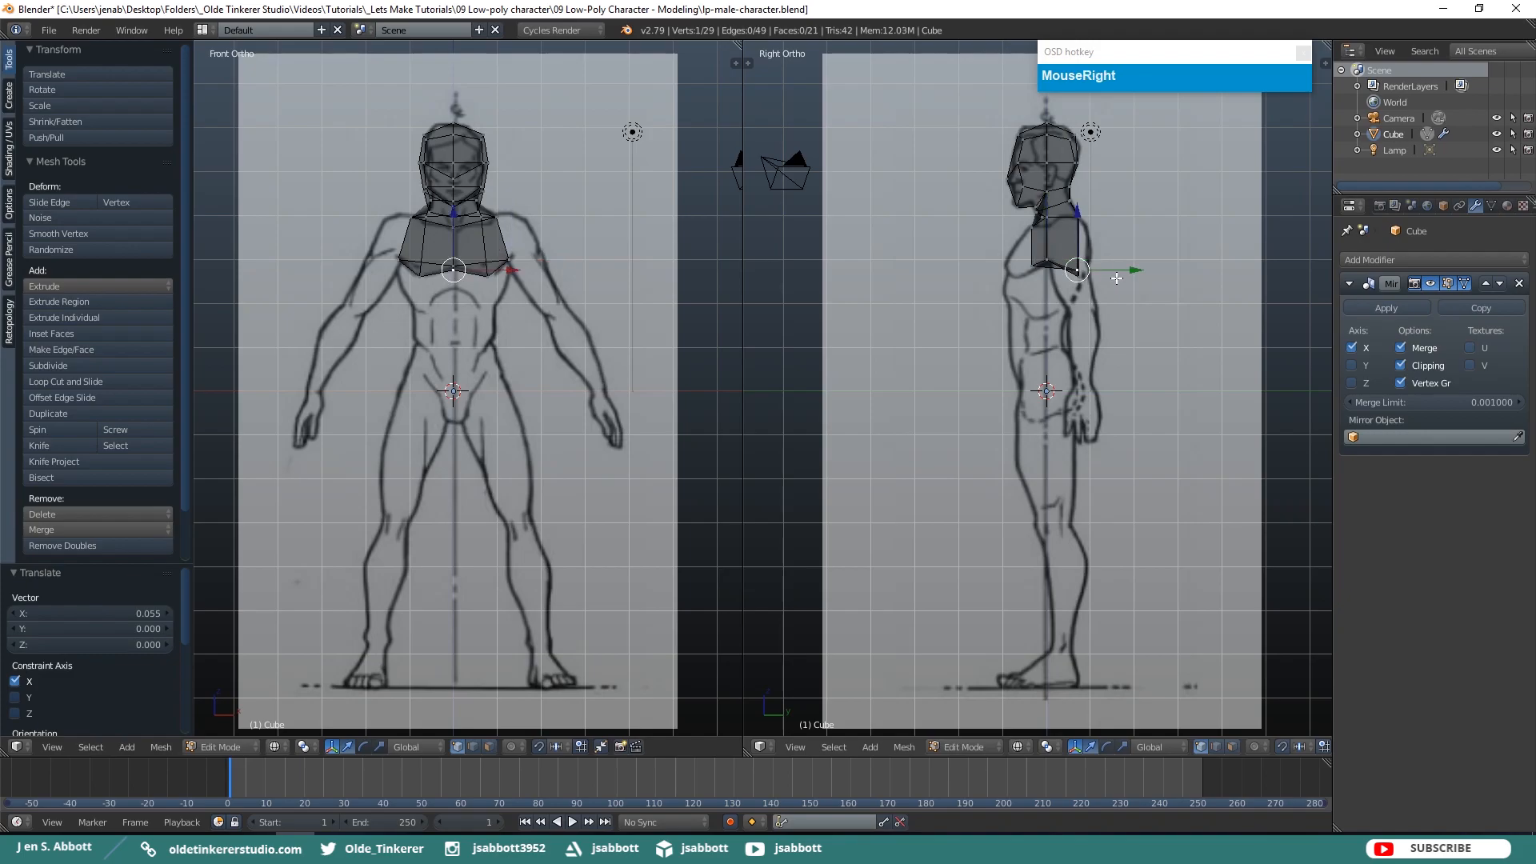
pyautogui.moveTo(1133, 271); pyautogui.dragTo(1147, 272)
# Add one horizontal loop cut midway around the chest block and flatten it by scaling to 0 on Z
pyautogui.hotkey('ctrl', 'r')
pyautogui.click(1080, 241)
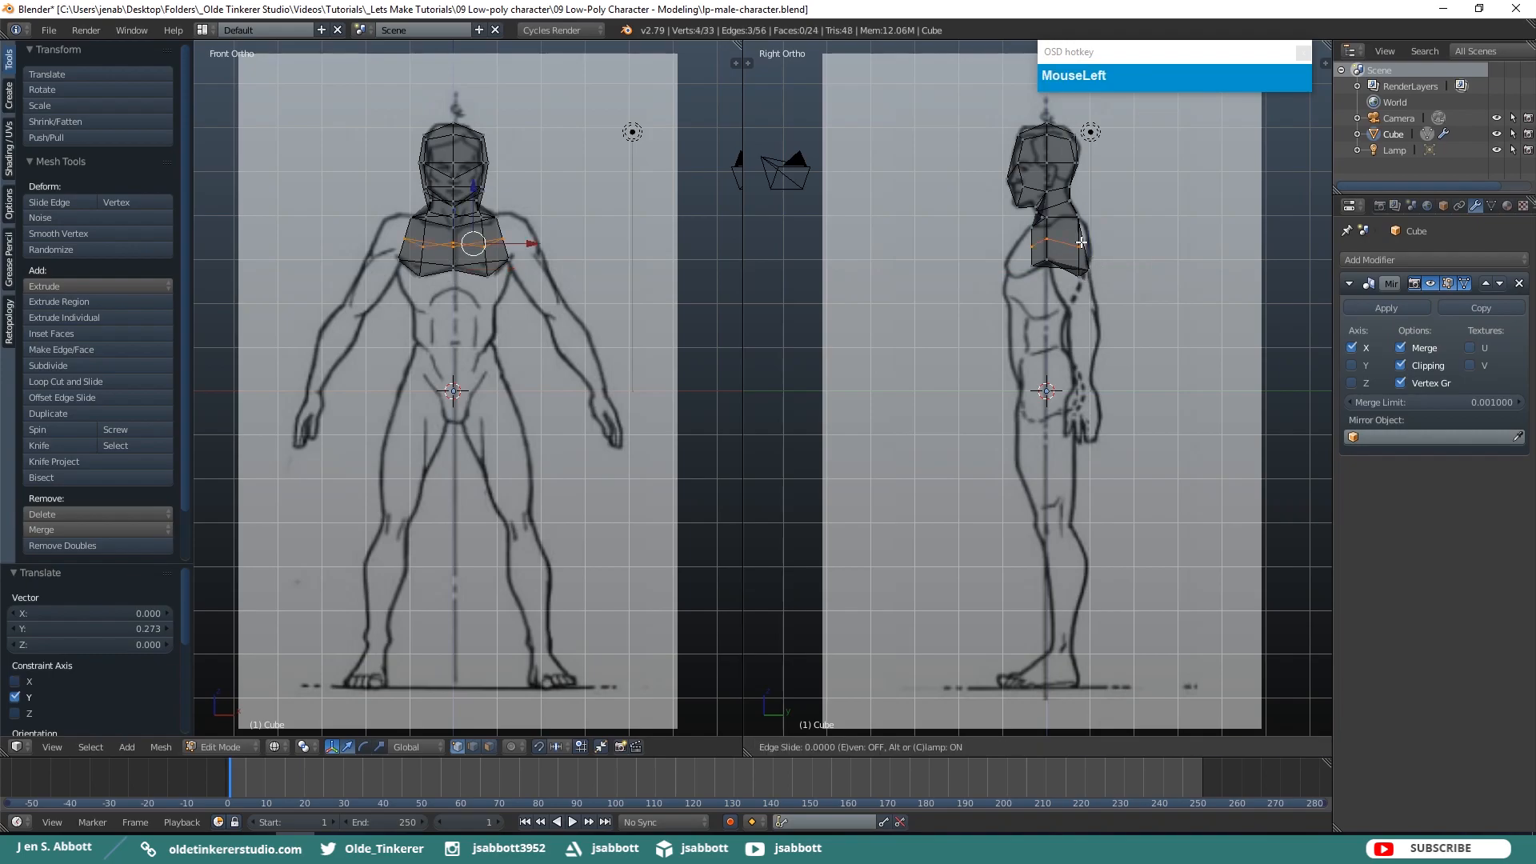
pyautogui.click(1081, 242)
pyautogui.press('s')
pyautogui.press('z')
pyautogui.press('KP_0')
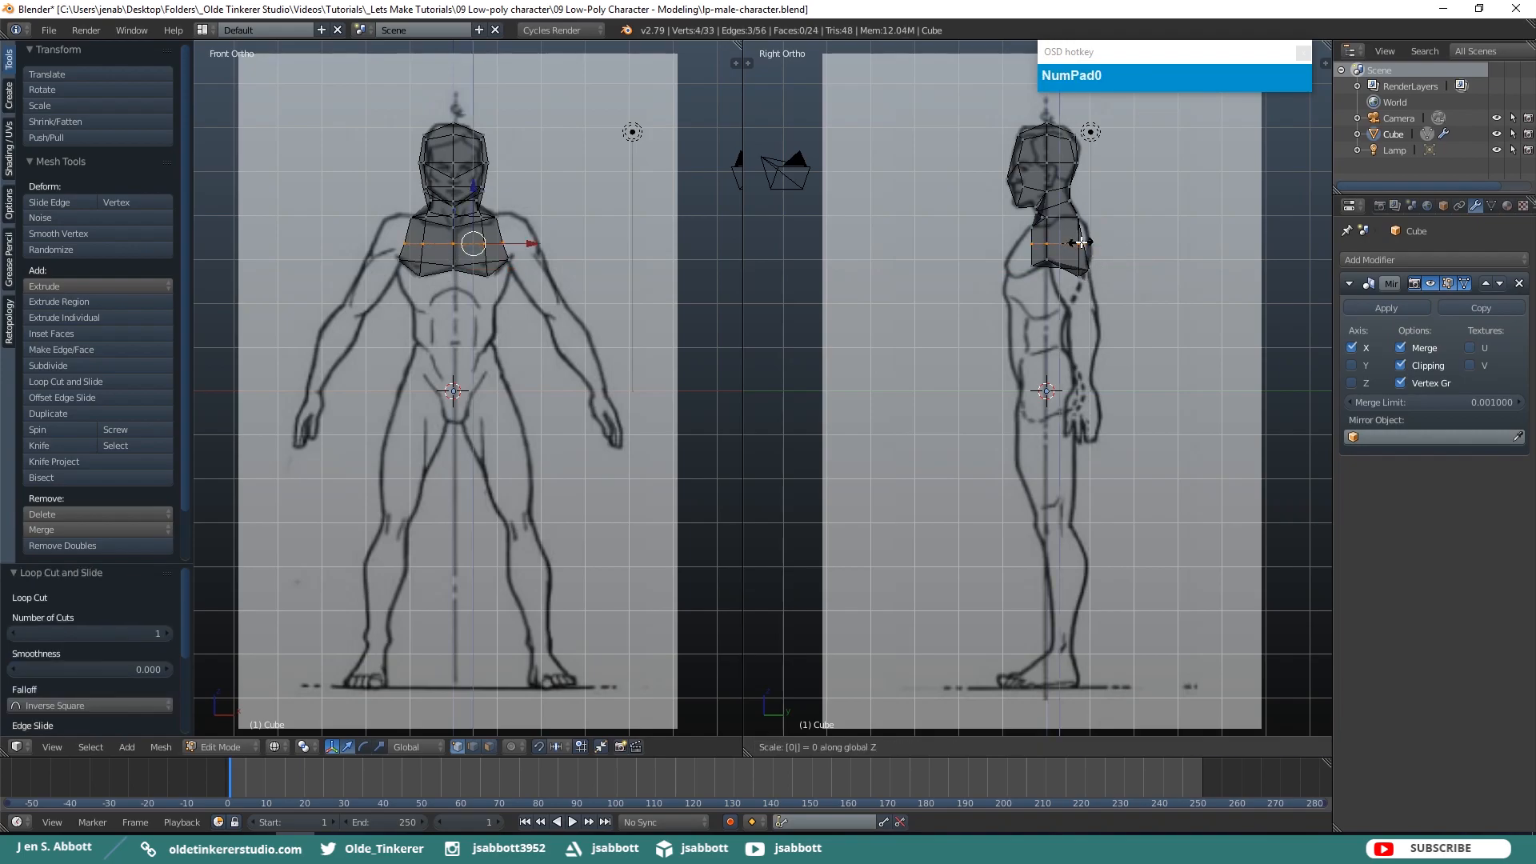
pyautogui.press('Return')
# Move the new chest loop's rear centre vertex 0.128 on Y to match the back outline
pyautogui.rightClick(1086, 243)
pyautogui.click(1139, 244)
pyautogui.moveTo(1139, 243); pyautogui.dragTo(1145, 240)
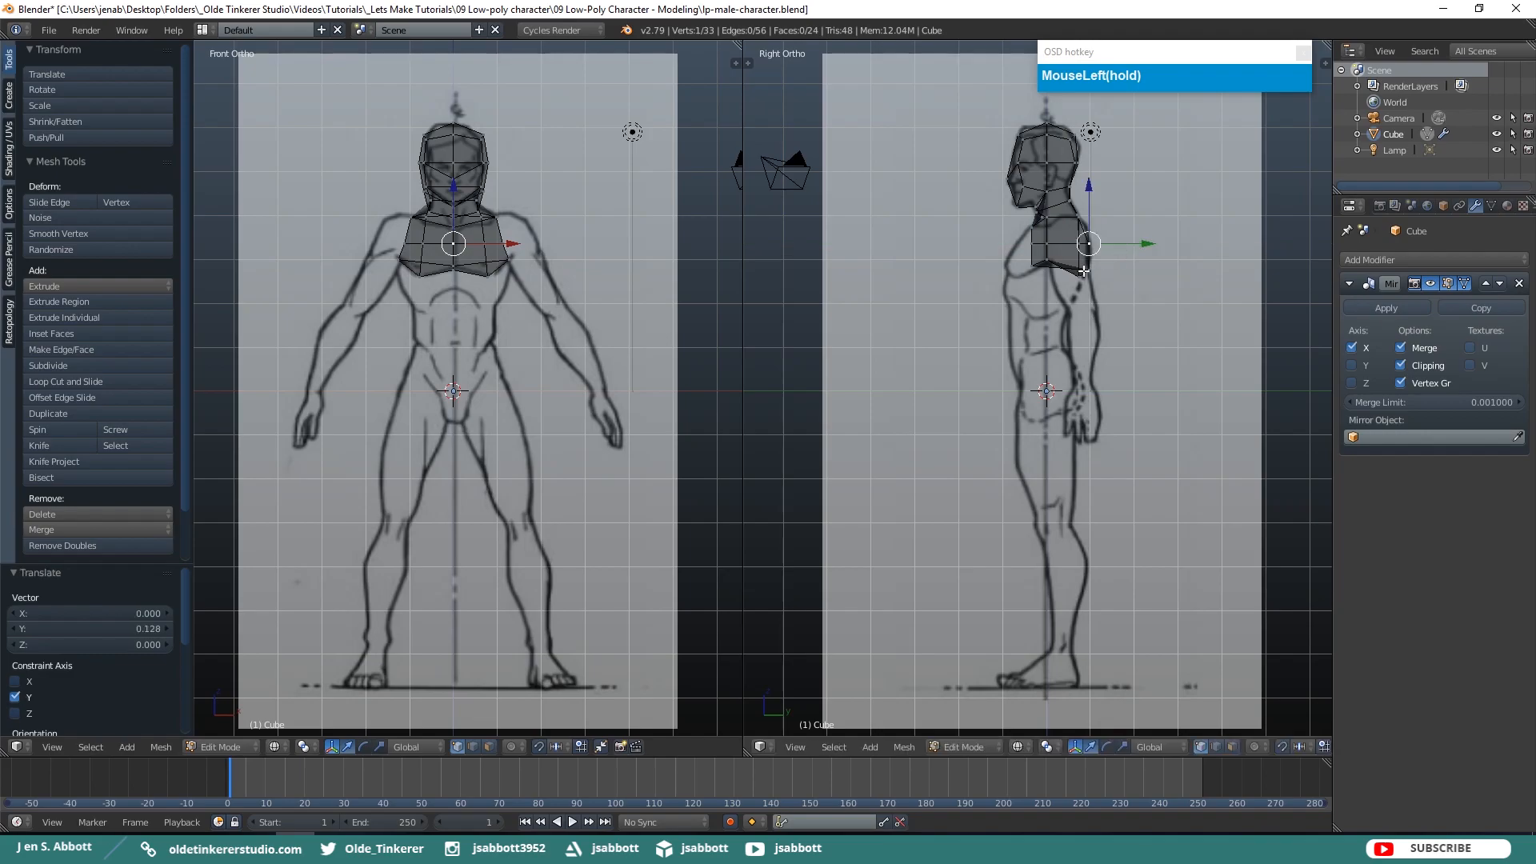
# Move the chest's lower front centre vertex -0.565 on Y, -0.128 on Z, and the middle loop's front centre vertex -0.383 on Y, -0.036 on Z
pyautogui.rightClick(1034, 262)
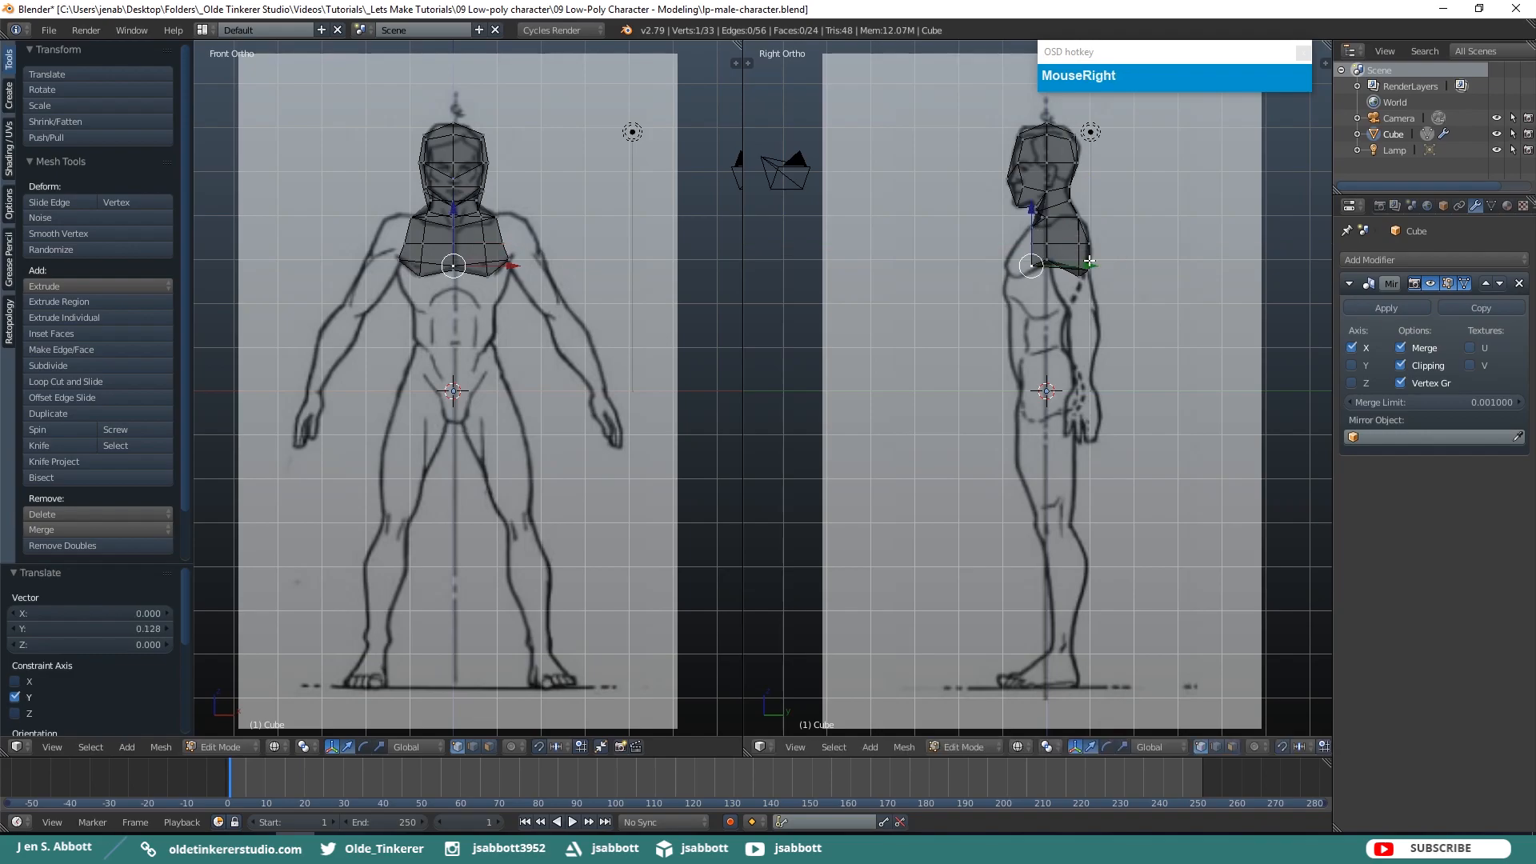
pyautogui.press('g')
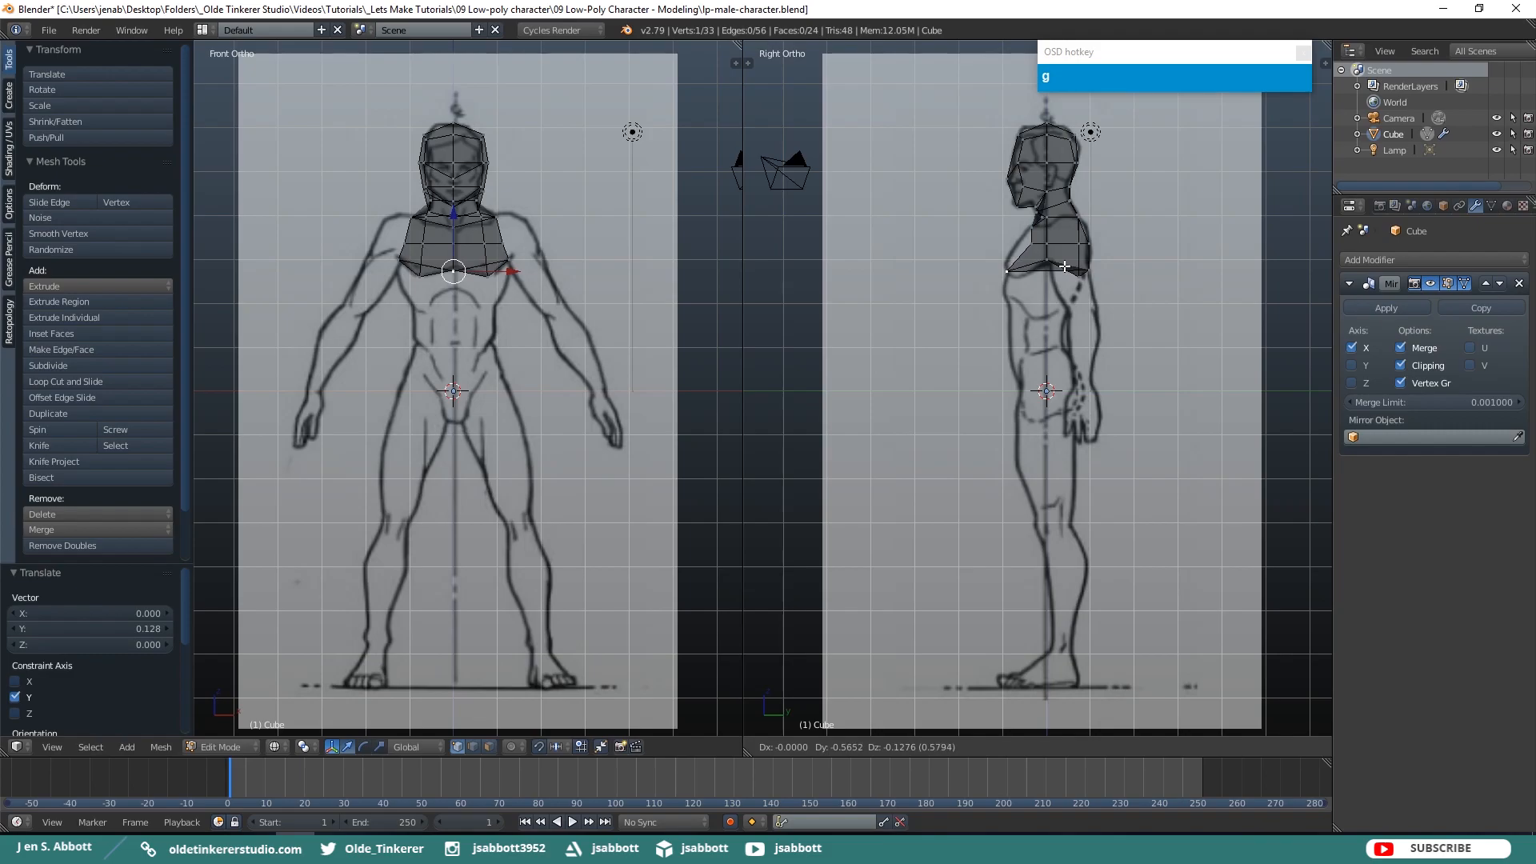
pyautogui.click(1065, 267)
pyautogui.rightClick(1032, 243)
pyautogui.press('g')
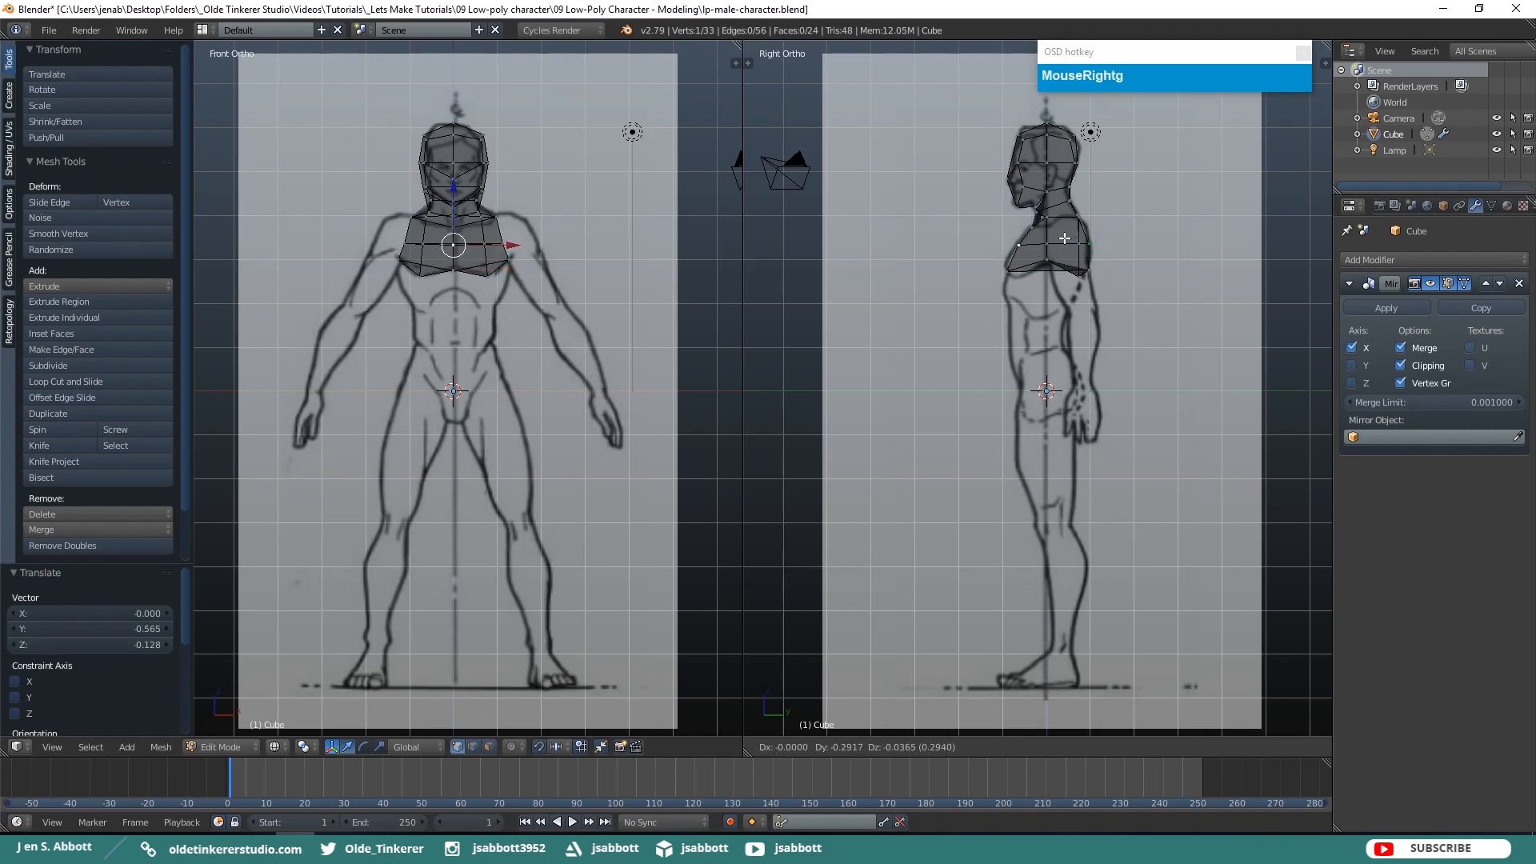
pyautogui.click(1061, 237)
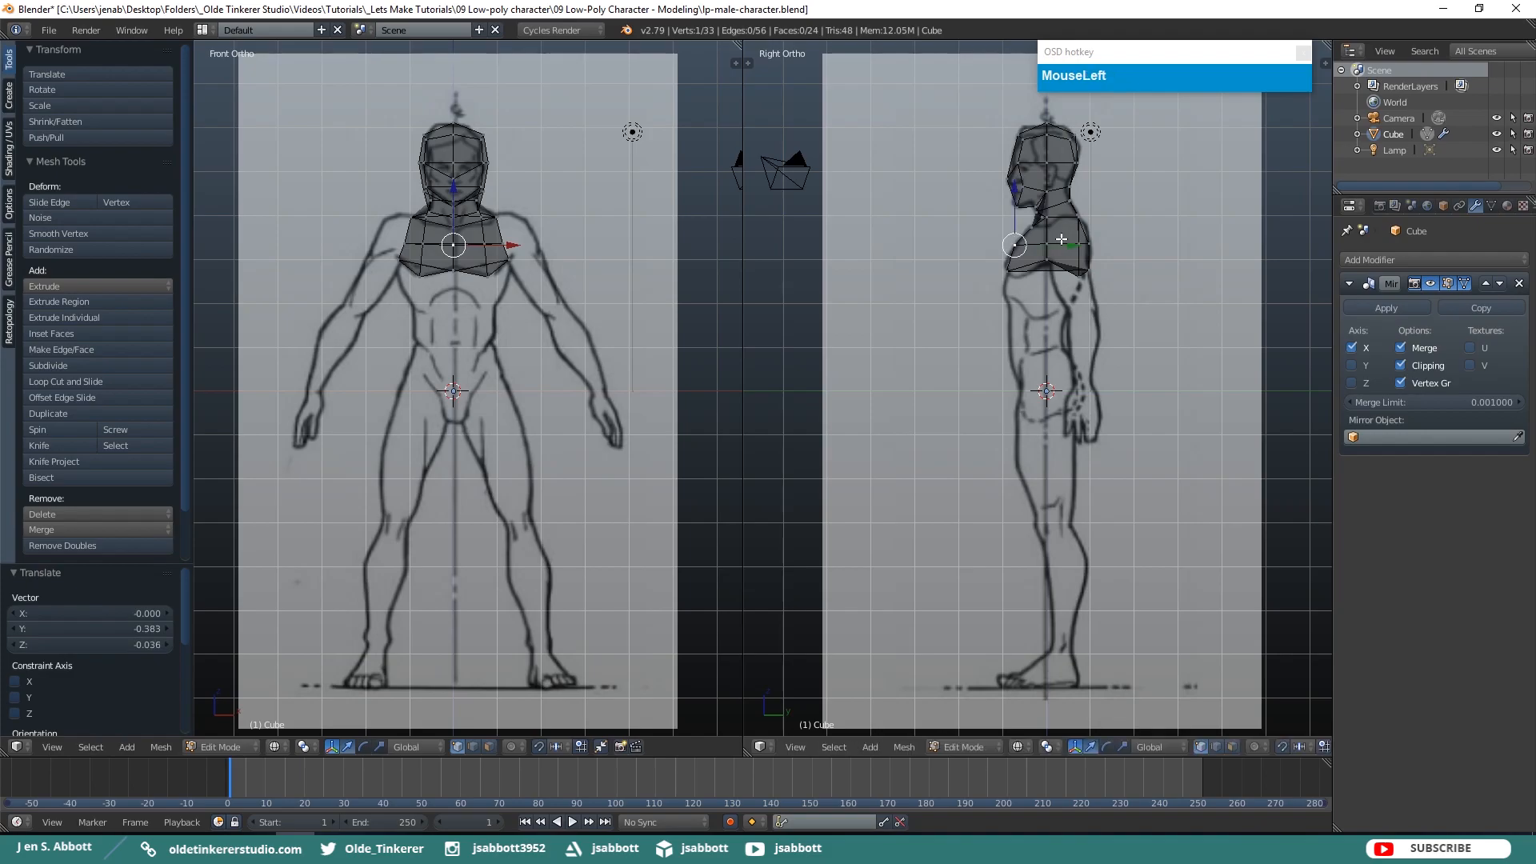
# Lower the outer side vertex of the chest's bottom edge by 0.237 on Z
pyautogui.press('z')
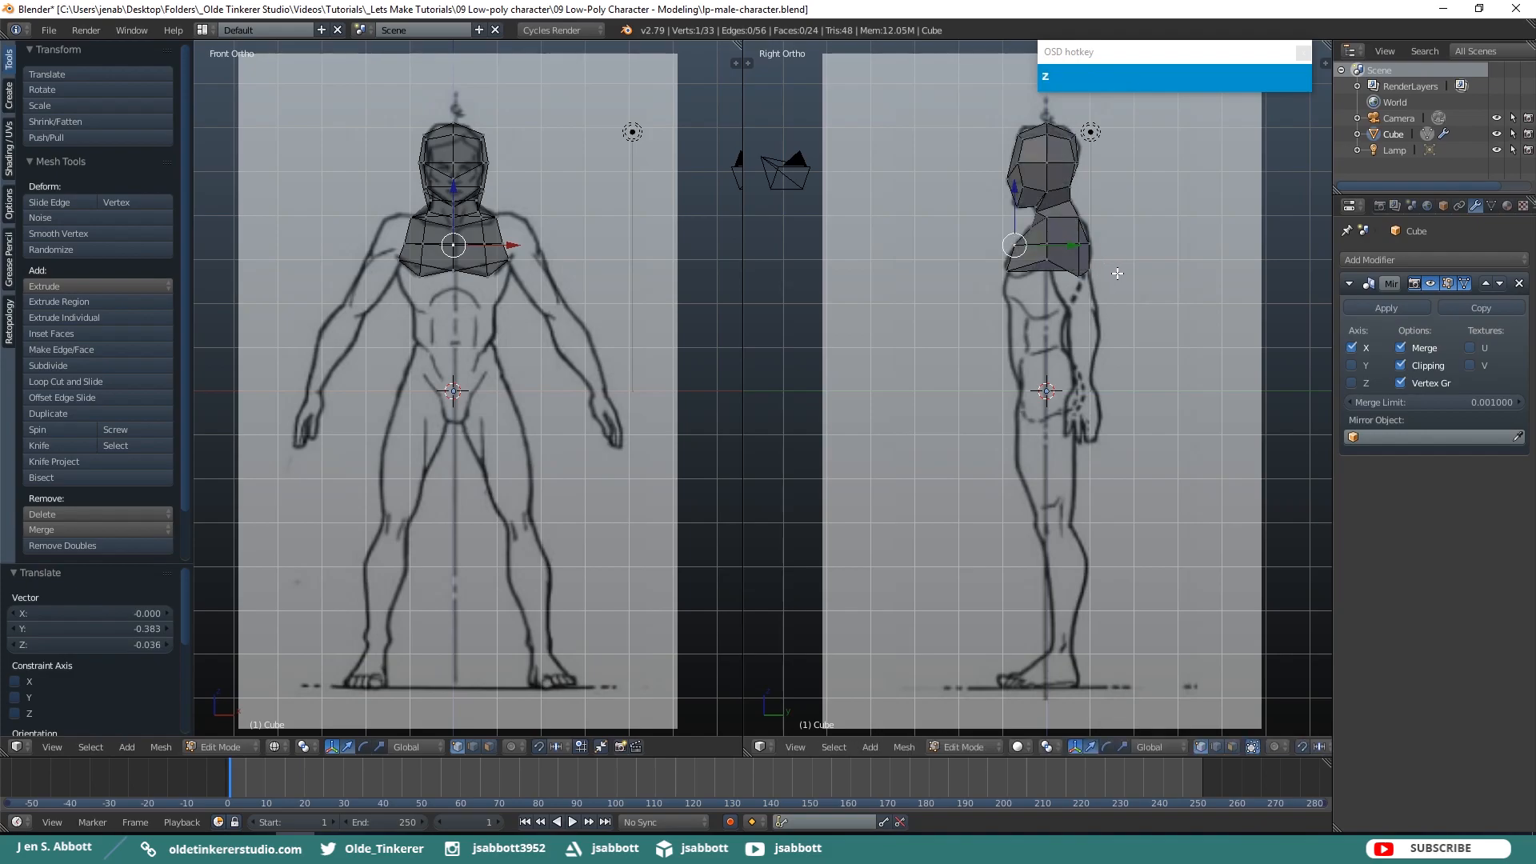
pyautogui.rightClick(1047, 263)
pyautogui.press('z')
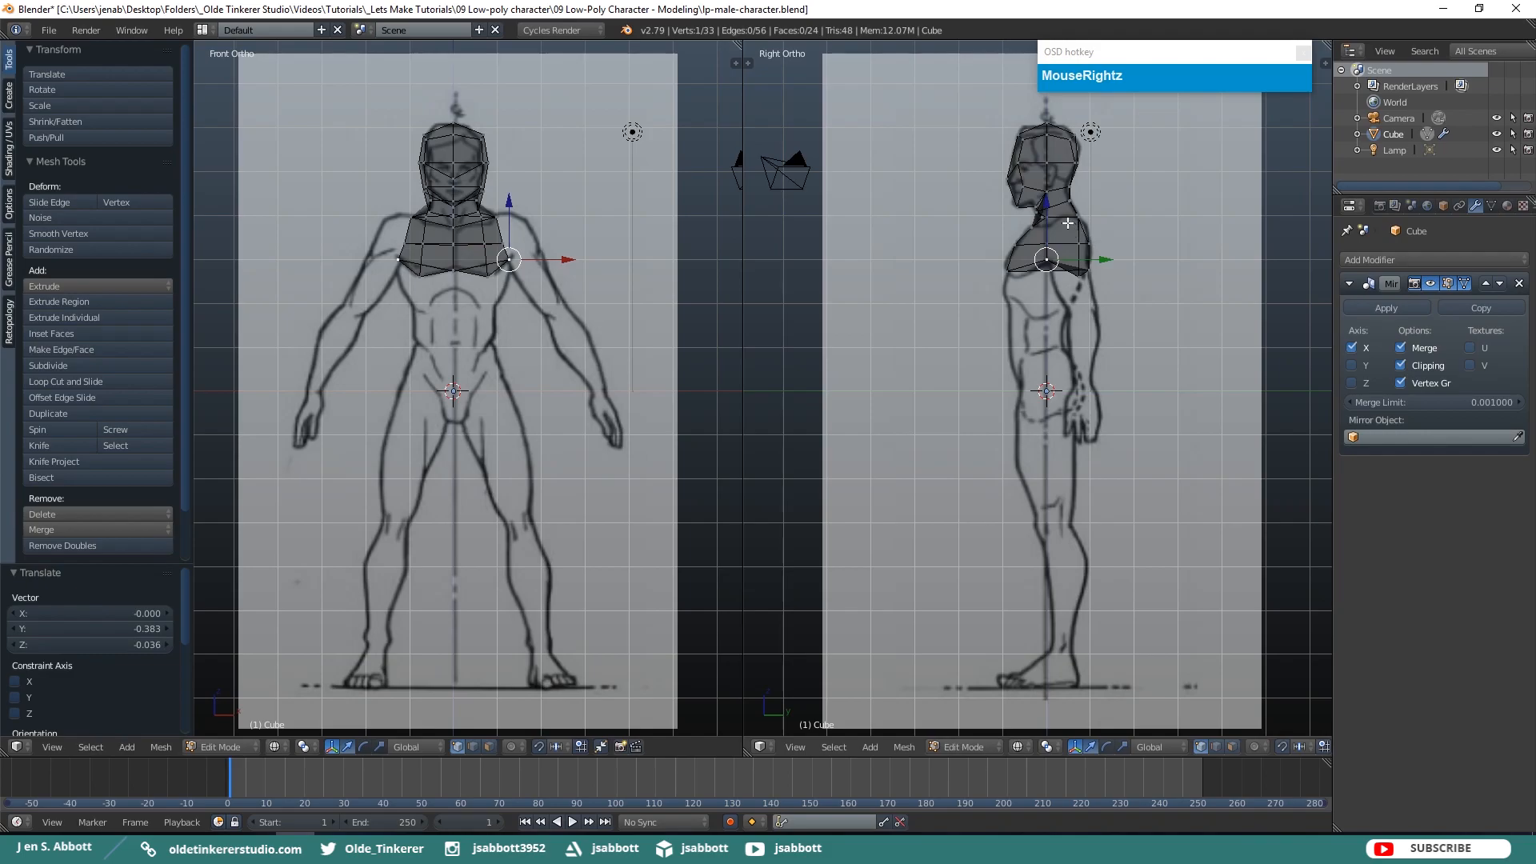
pyautogui.moveTo(1047, 208); pyautogui.dragTo(1046, 219)
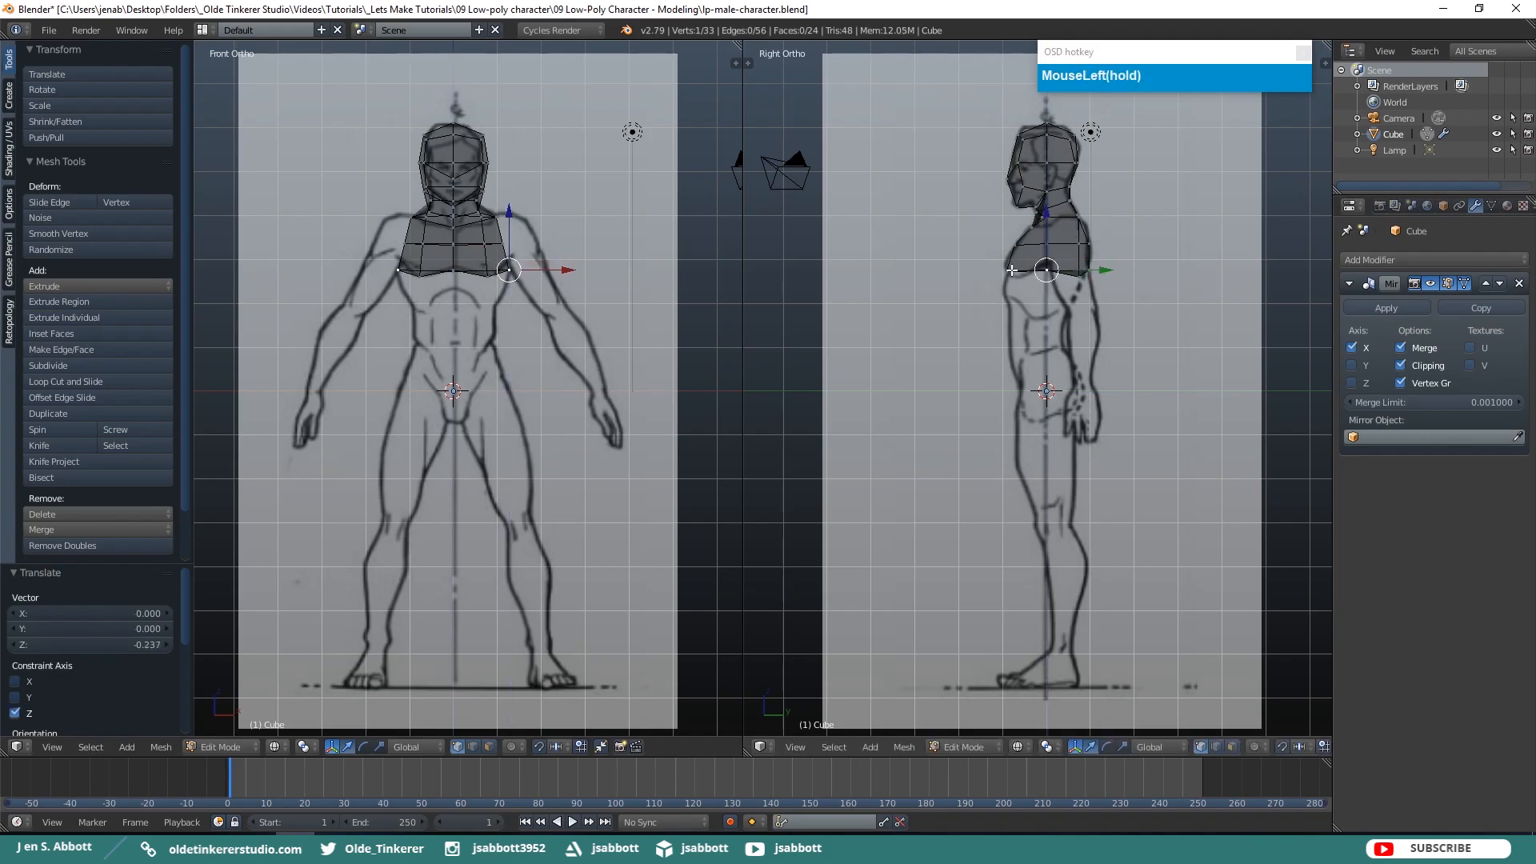
# Nudge the chest's lower front centre vertex about 0.018 on Y and -0.036 on Z, plus a further -0.036 on Y
pyautogui.rightClick(1007, 271)
pyautogui.press('g')
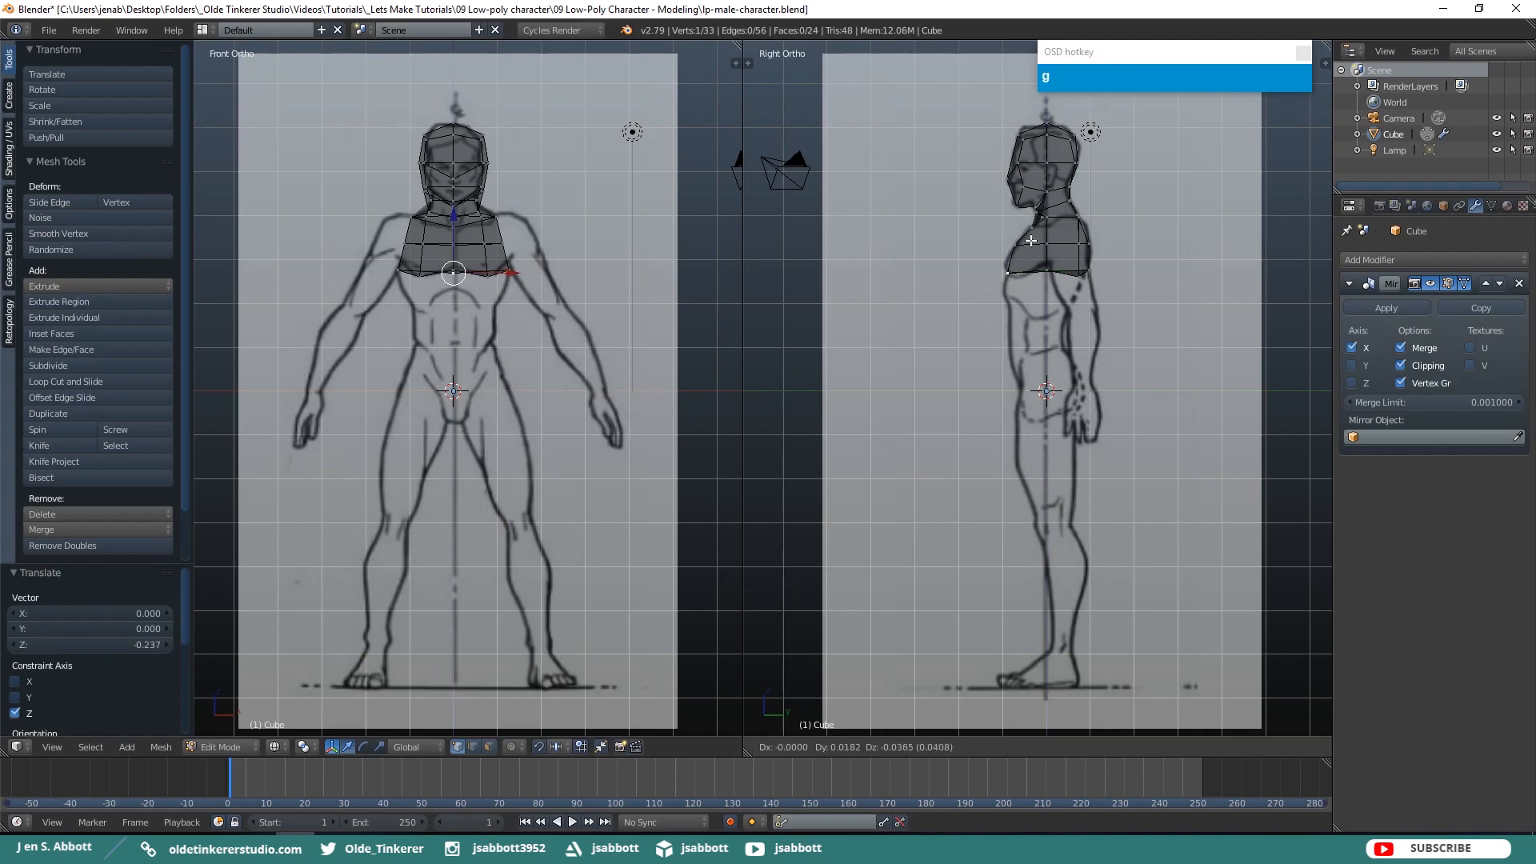
pyautogui.click(1031, 240)
pyautogui.moveTo(1063, 273); pyautogui.dragTo(1057, 273)
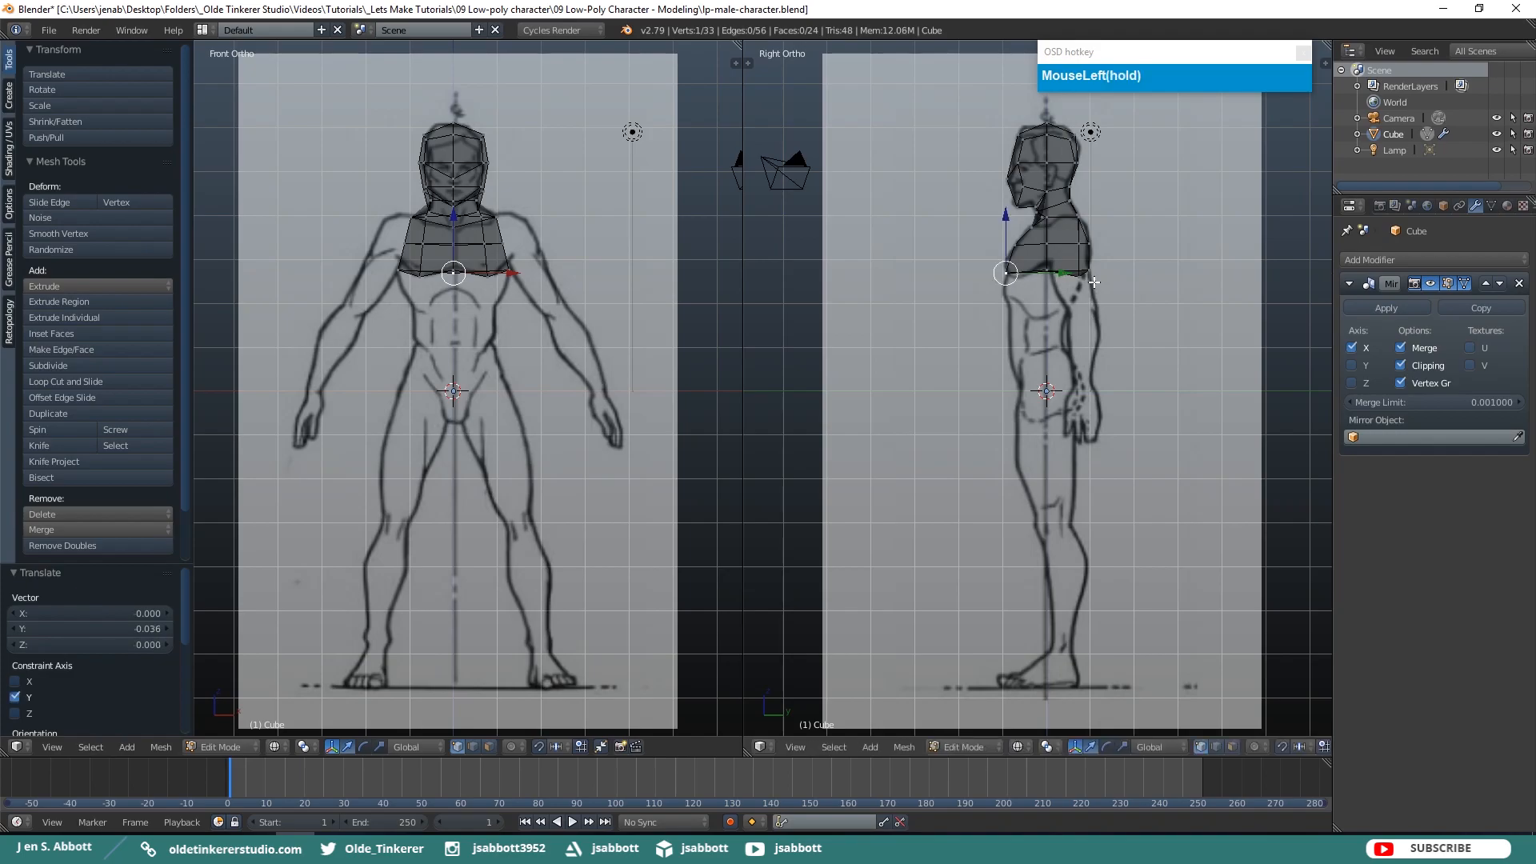
pyautogui.press('a')
pyautogui.moveTo(1093, 282); pyautogui.dragTo(1069, 346, button='middle')
pyautogui.scroll(1, 1141, 352)
pyautogui.press('KP_3')
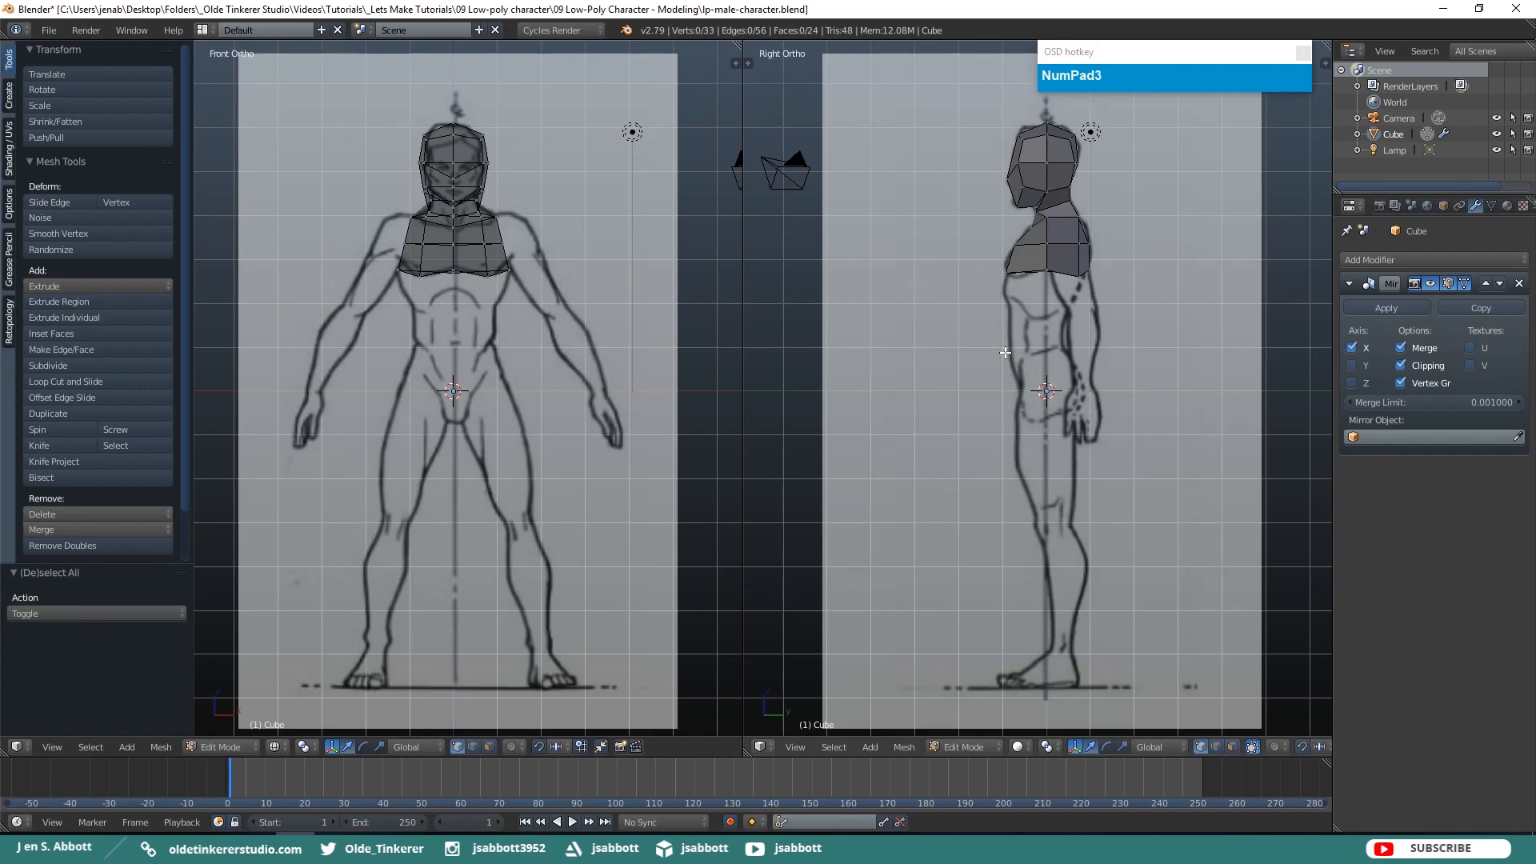
pyautogui.press('z')
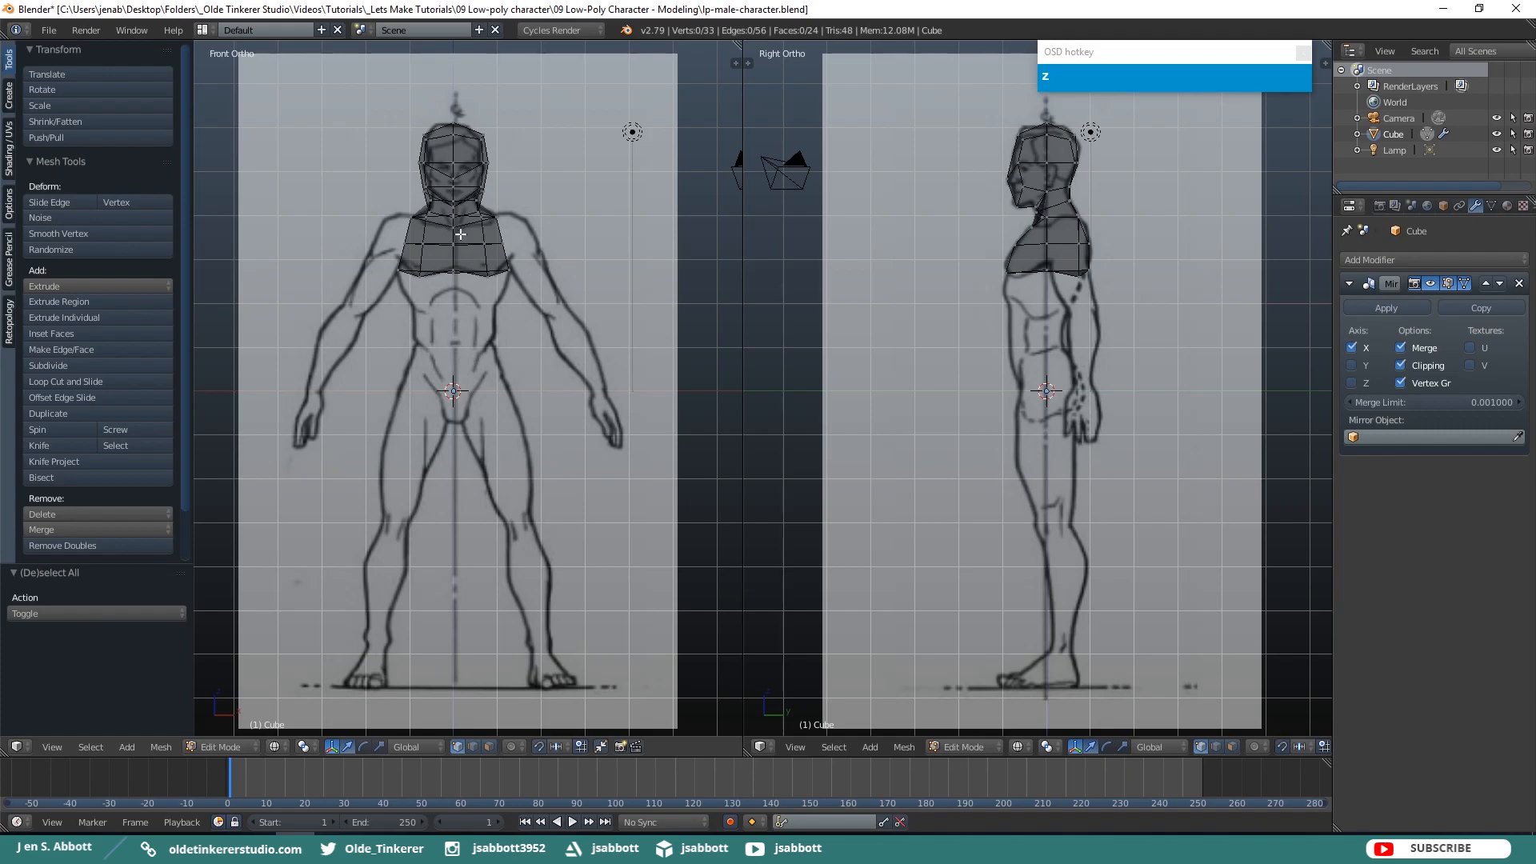
# Extrude the chest's bottom face about 1.003 downward to continue the torso
pyautogui.press('z')
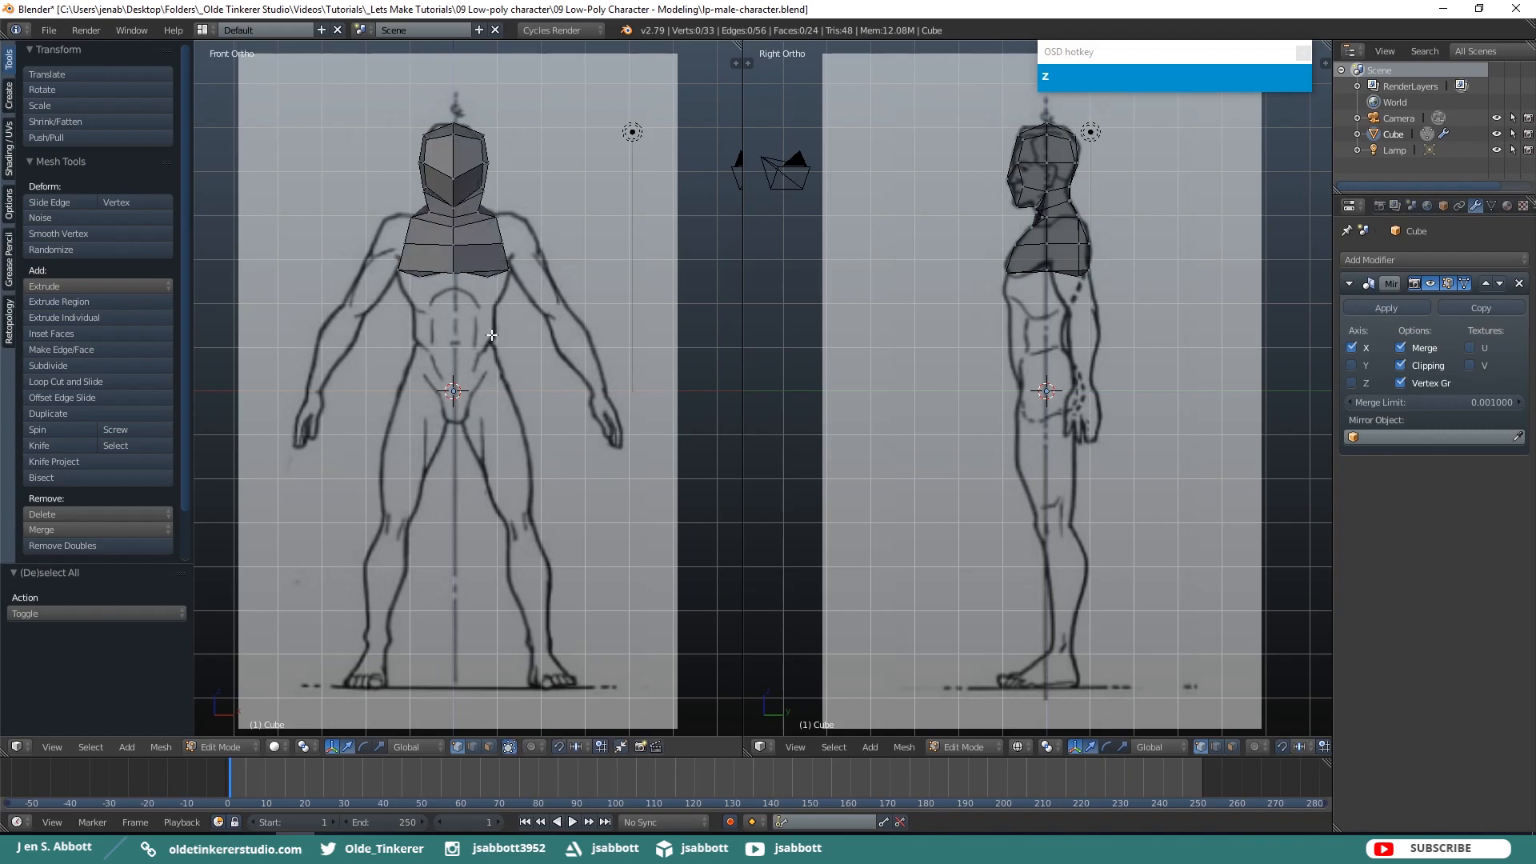
pyautogui.hotkey('ctrl', 'Tab')
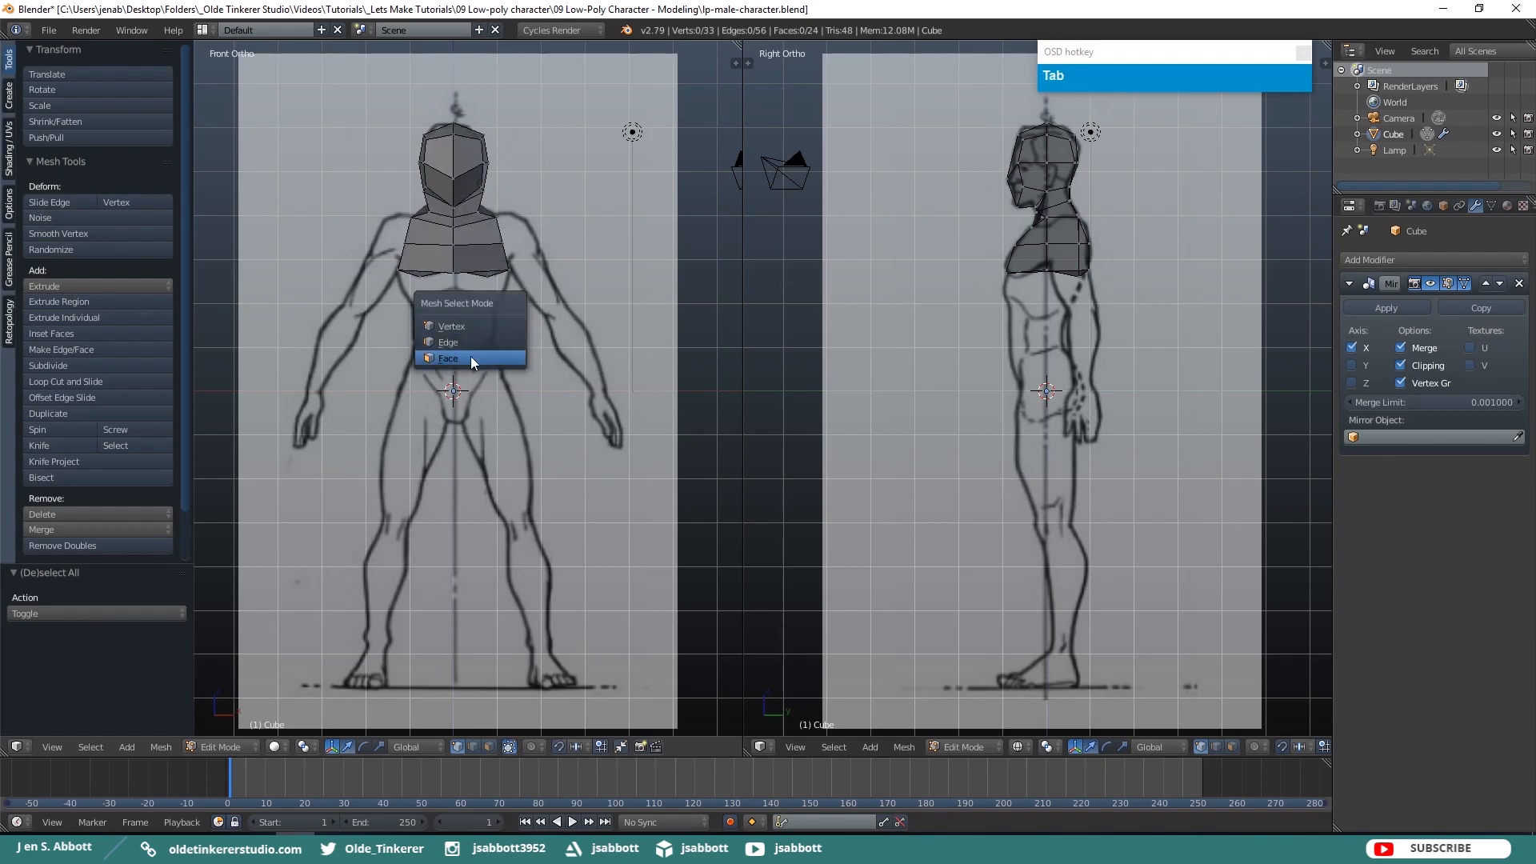
pyautogui.click(471, 357)
pyautogui.moveTo(470, 357); pyautogui.dragTo(481, 318, button='middle')
pyautogui.rightClick(481, 317)
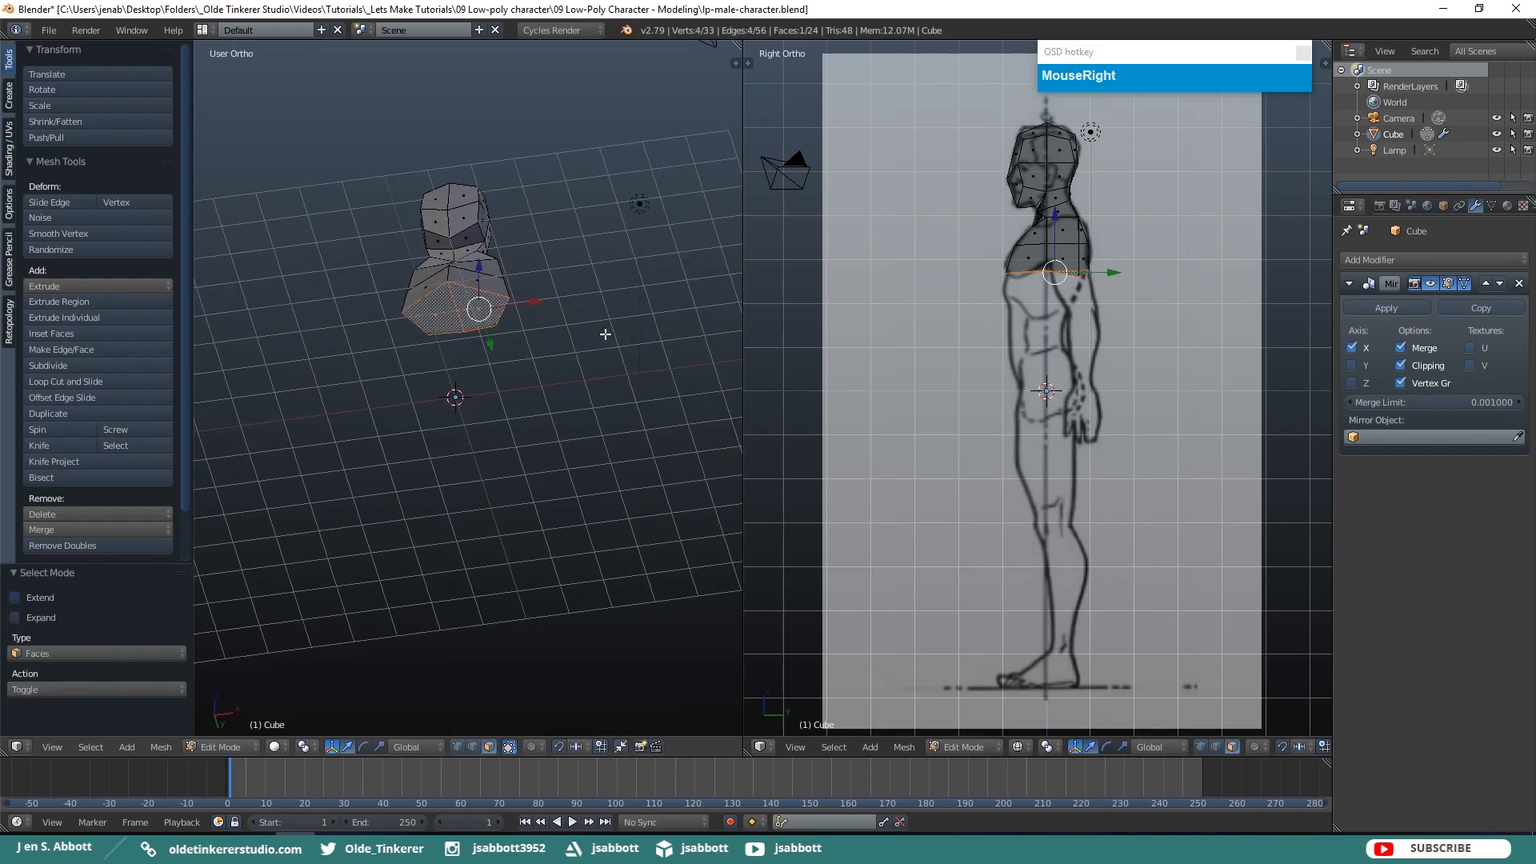
pyautogui.press('KP_1')
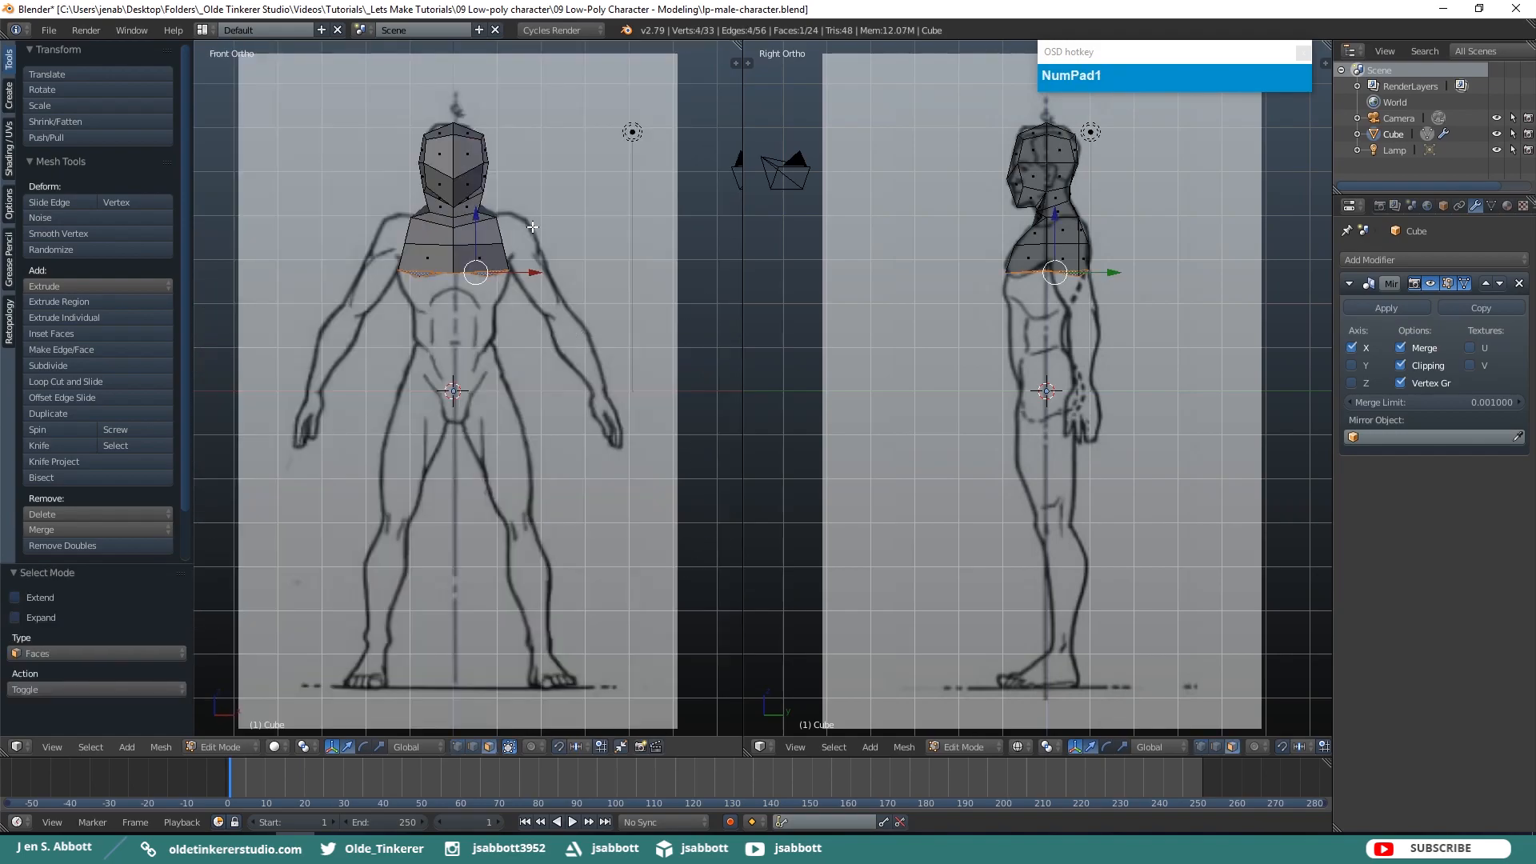
pyautogui.press('e')
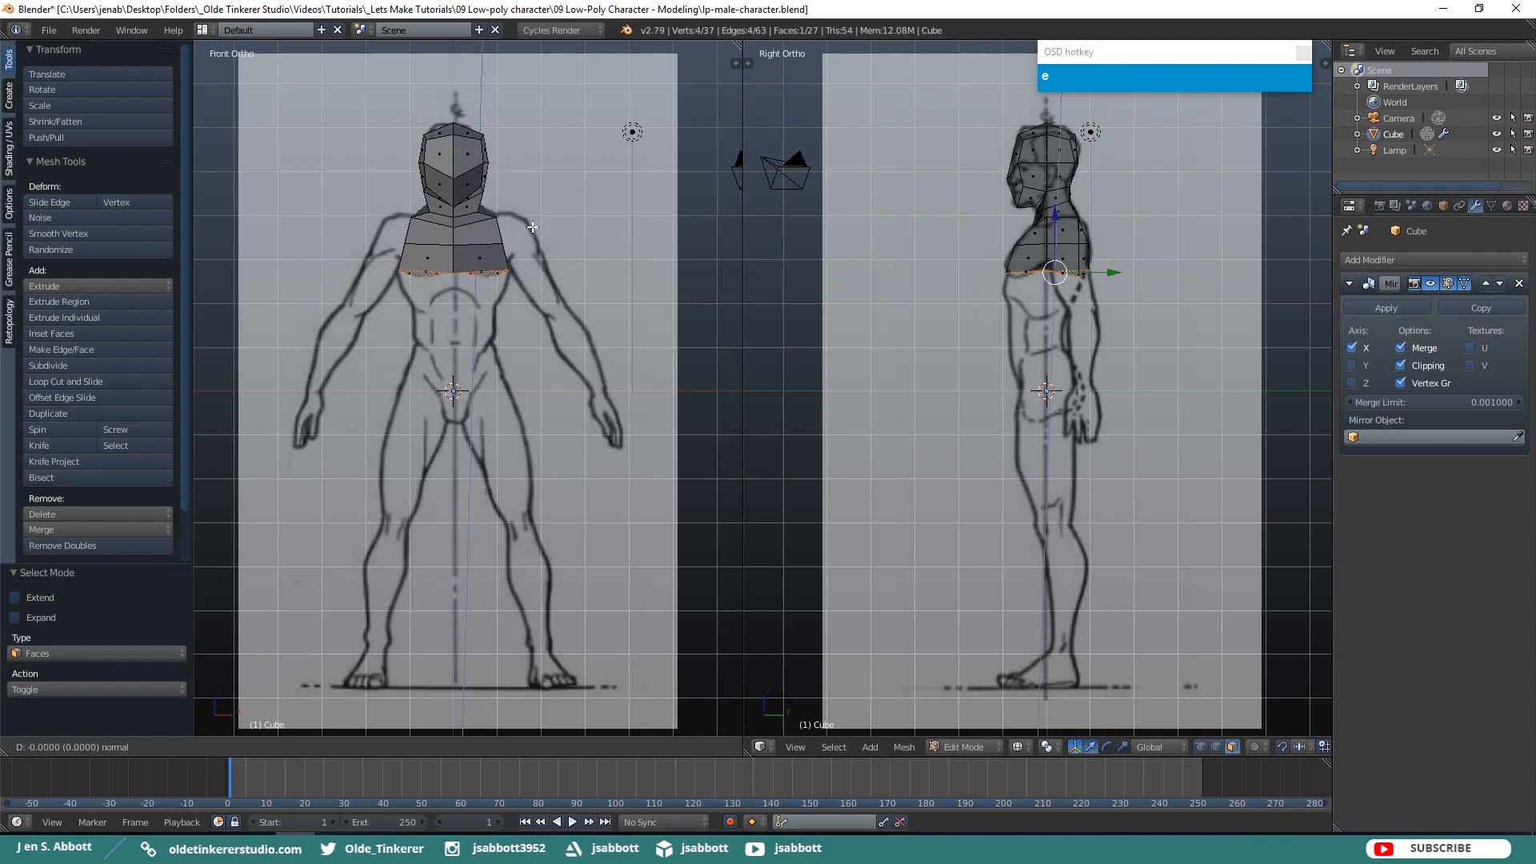
pyautogui.click(532, 271)
# Scale the extruded torso bottom face by 0.553 along X to match the front outline
pyautogui.press('z')
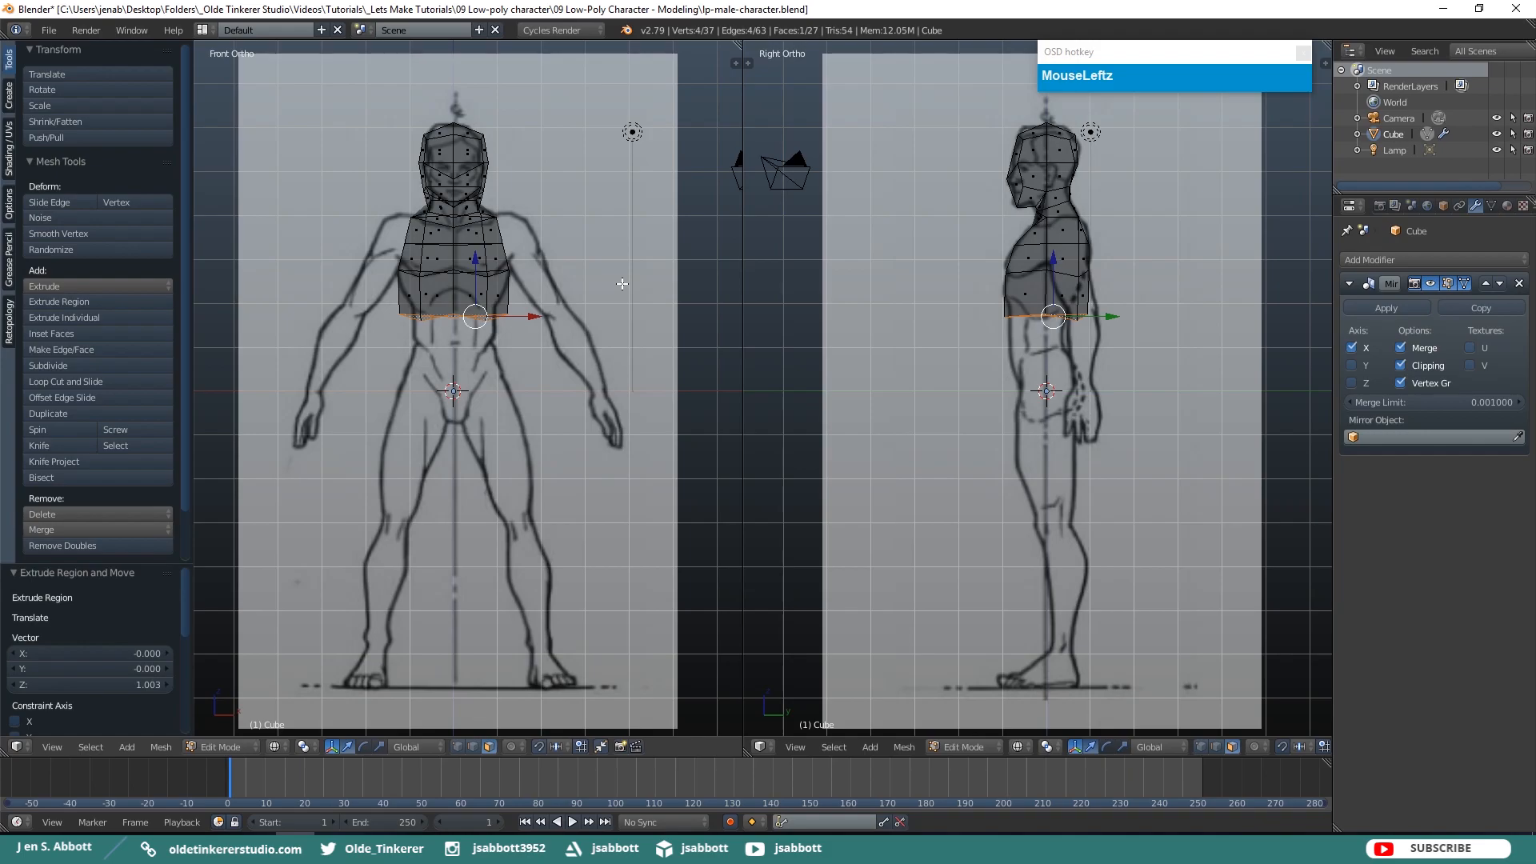
pyautogui.press('s')
pyautogui.press('x')
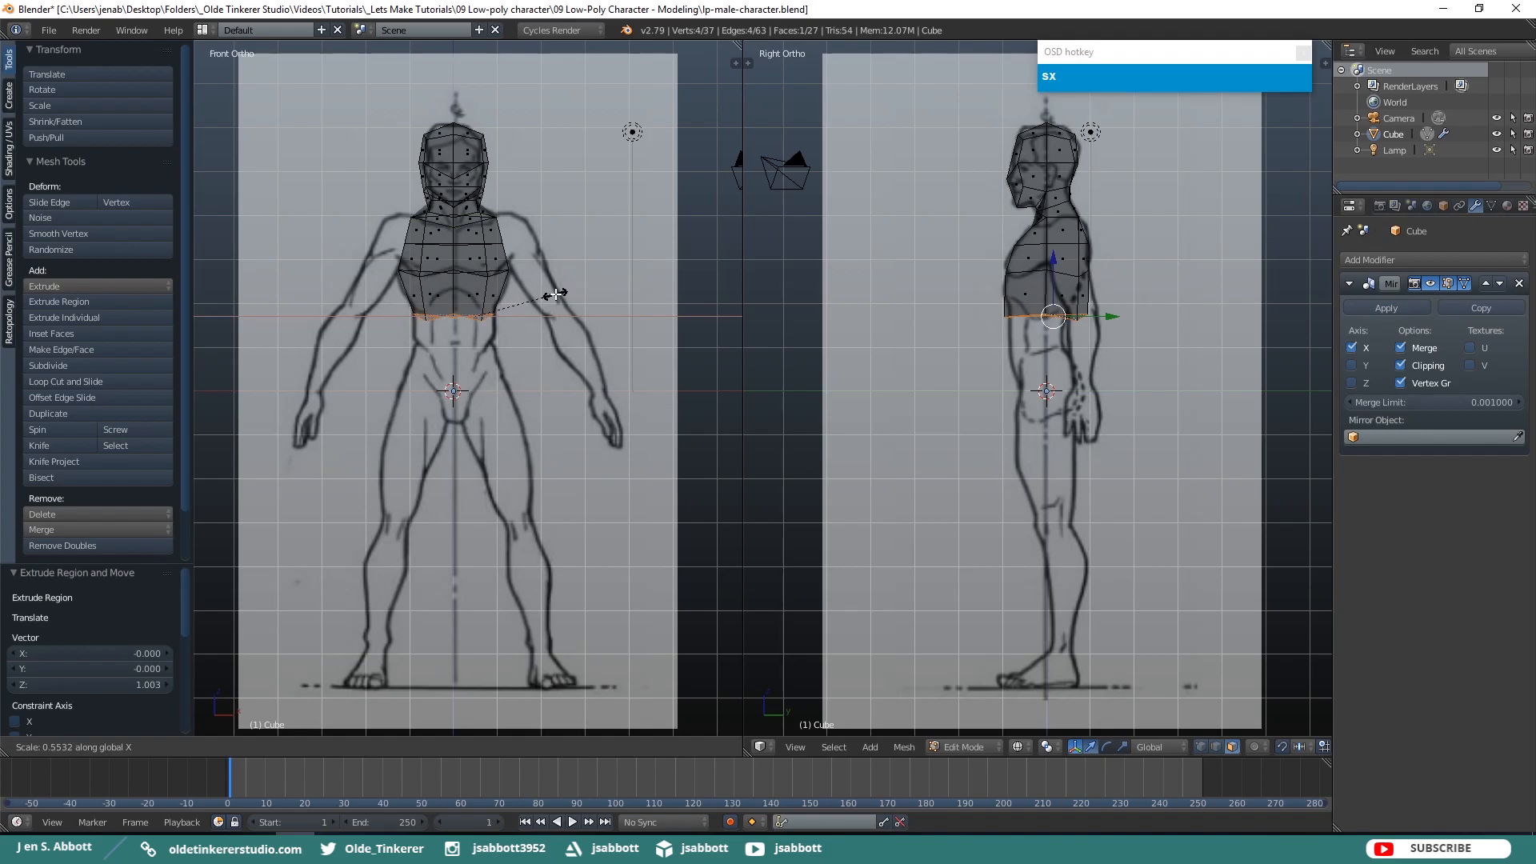
pyautogui.click(555, 294)
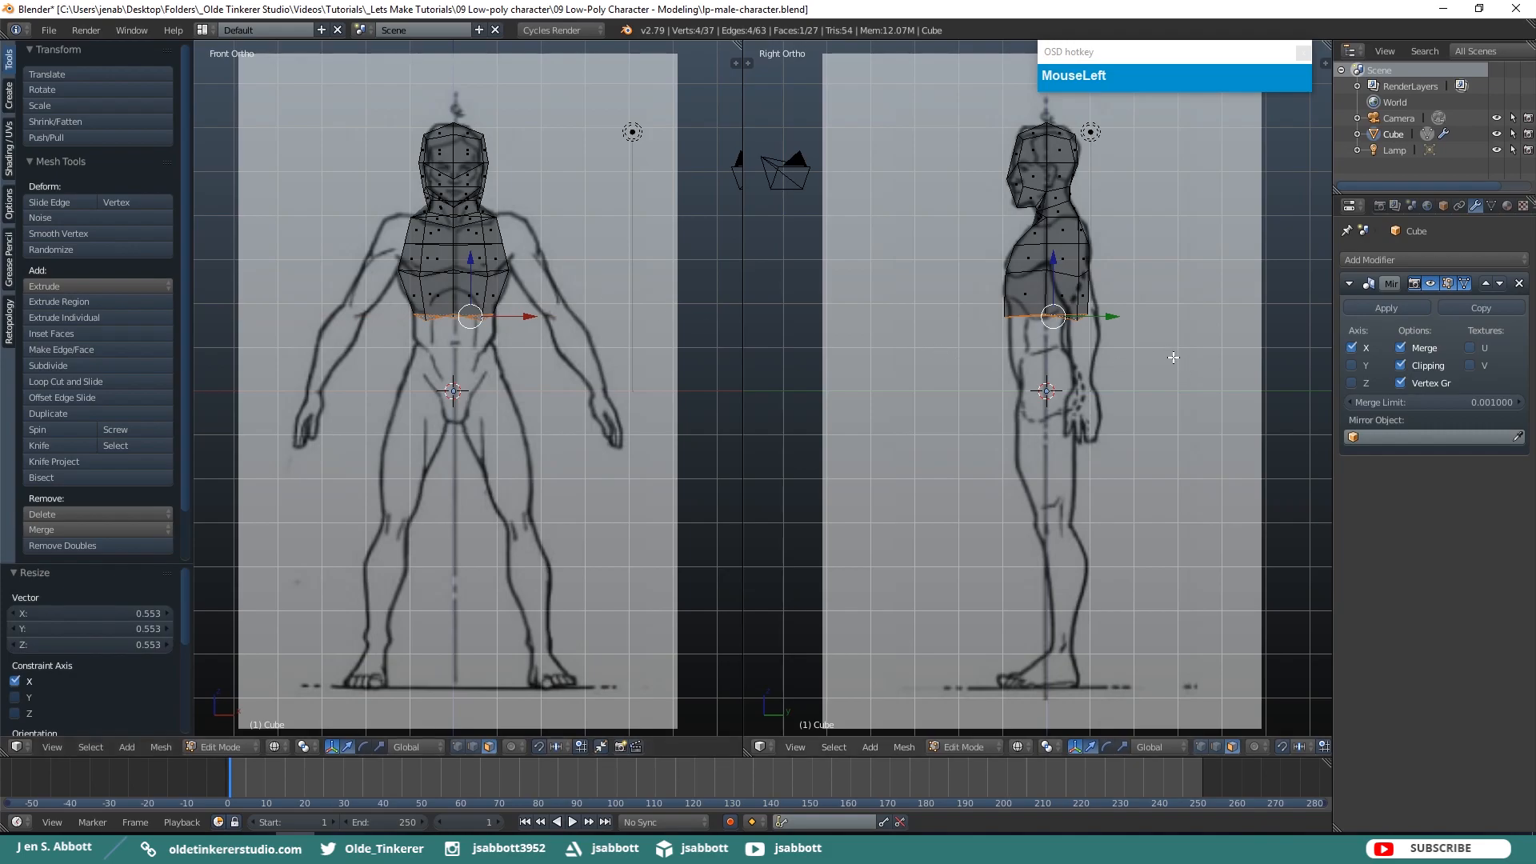
# Move the torso bottom's front centre vertex 0.128 on Y, and select the bottom's rear centre vertex
pyautogui.press('a')
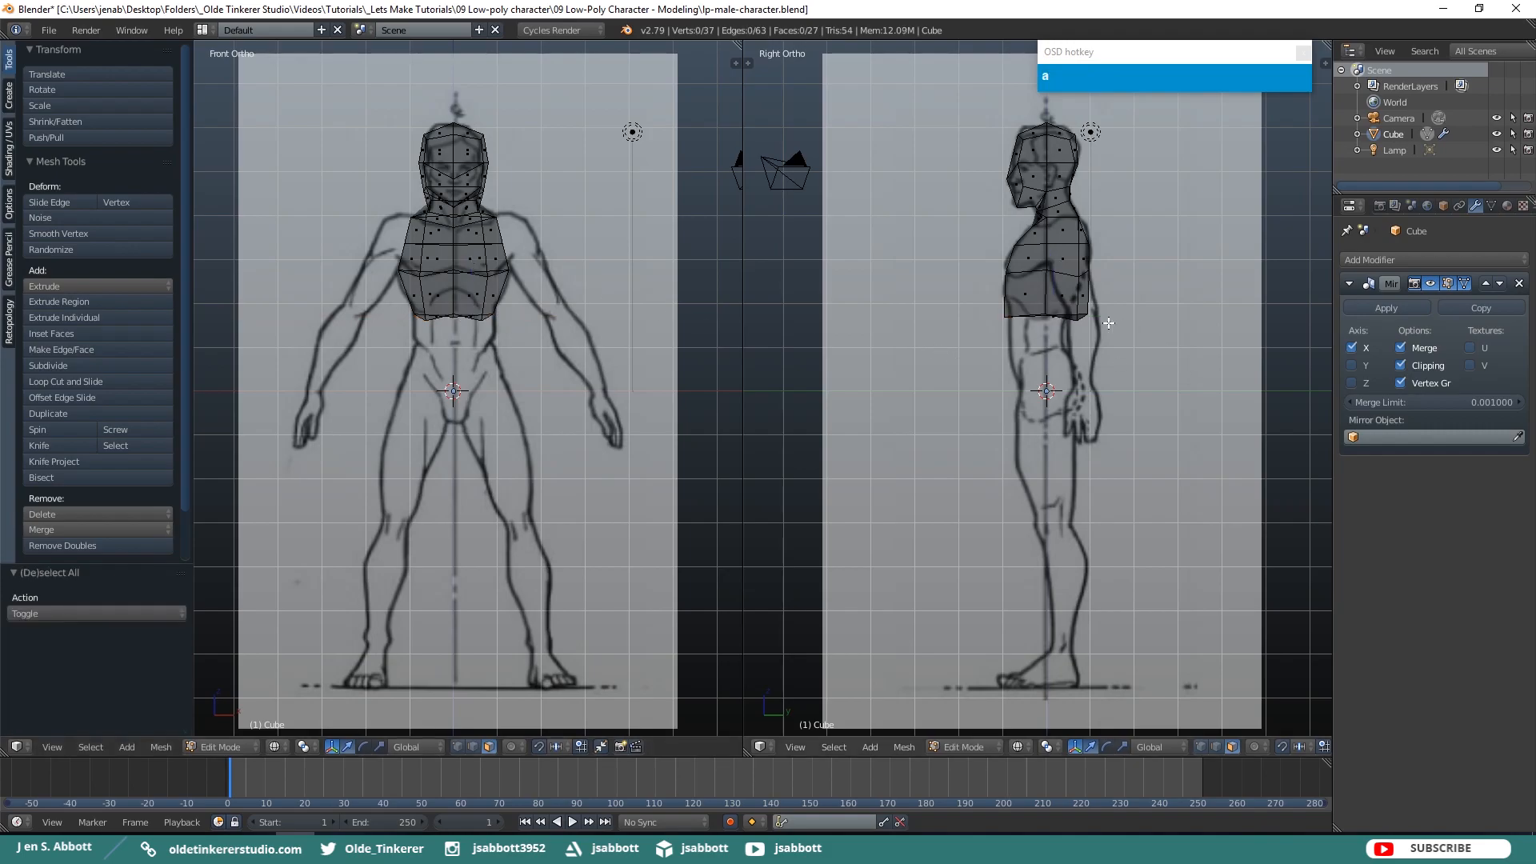
pyautogui.hotkey('ctrl', 'Tab')
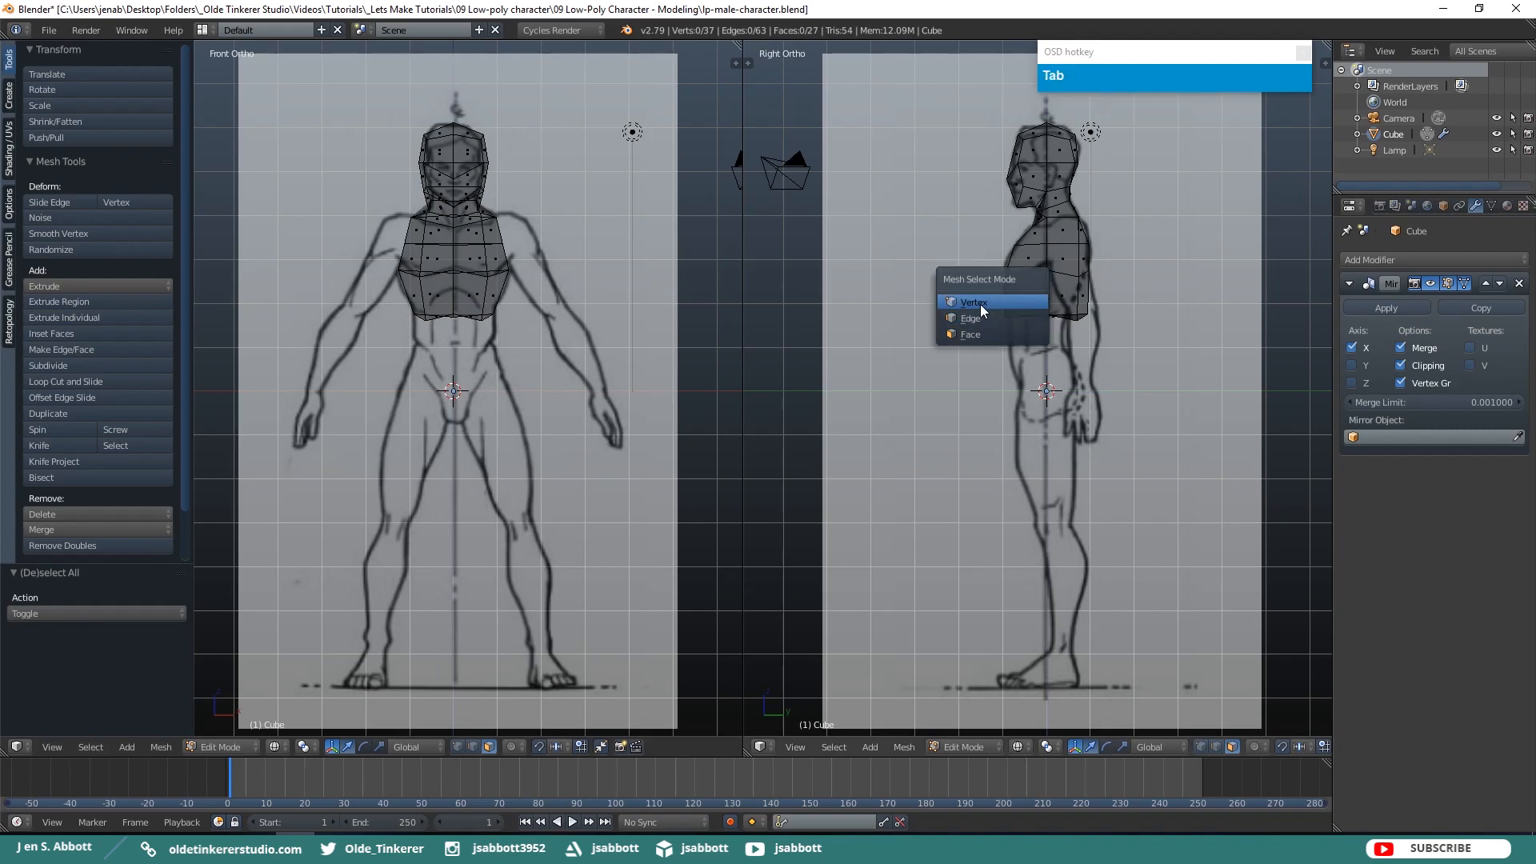
pyautogui.click(981, 303)
pyautogui.rightClick(1005, 316)
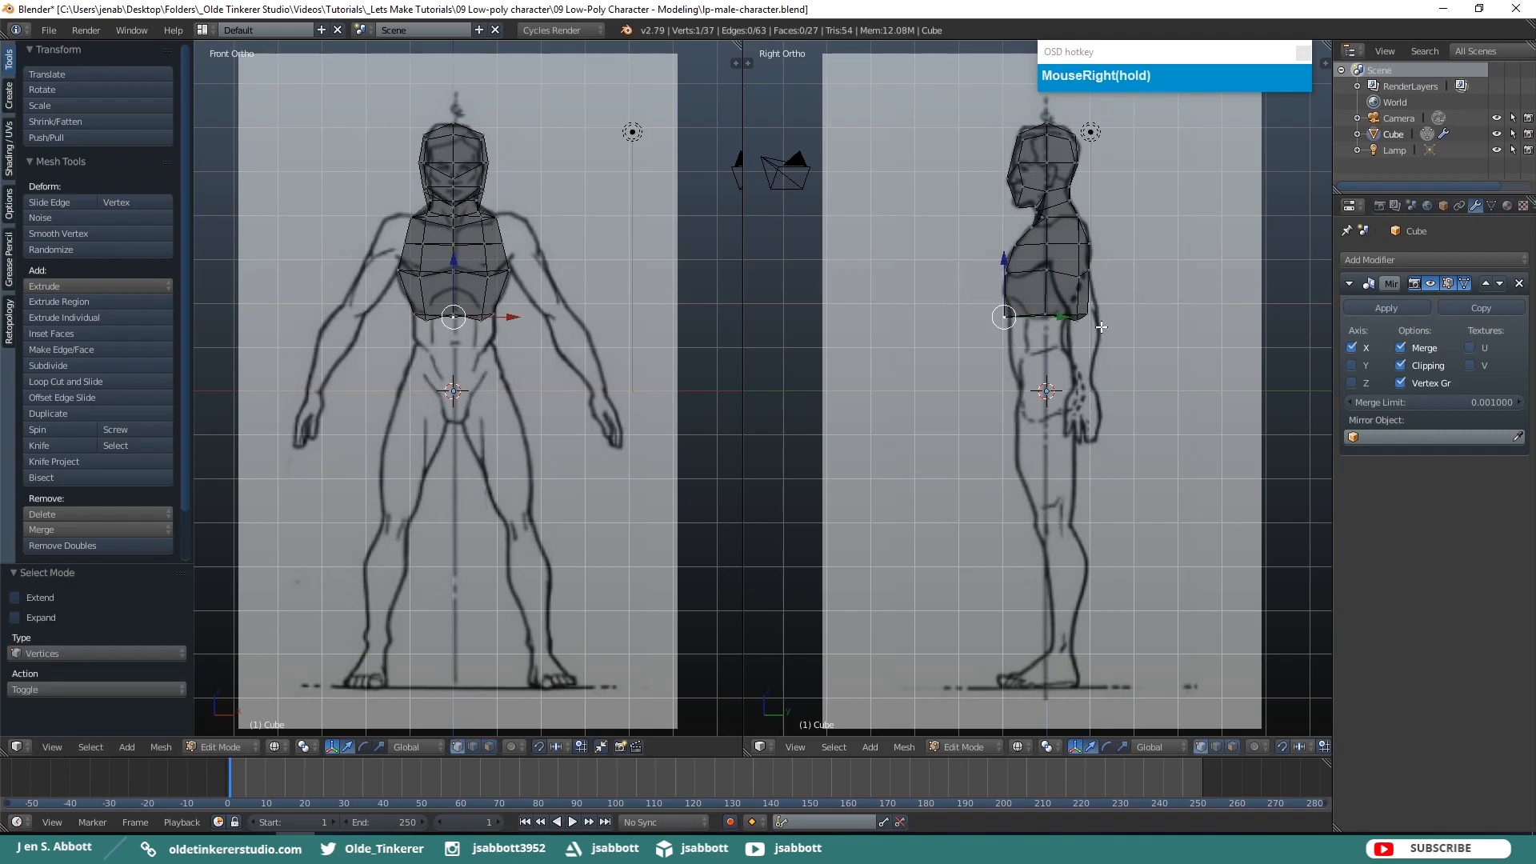
pyautogui.press('g')
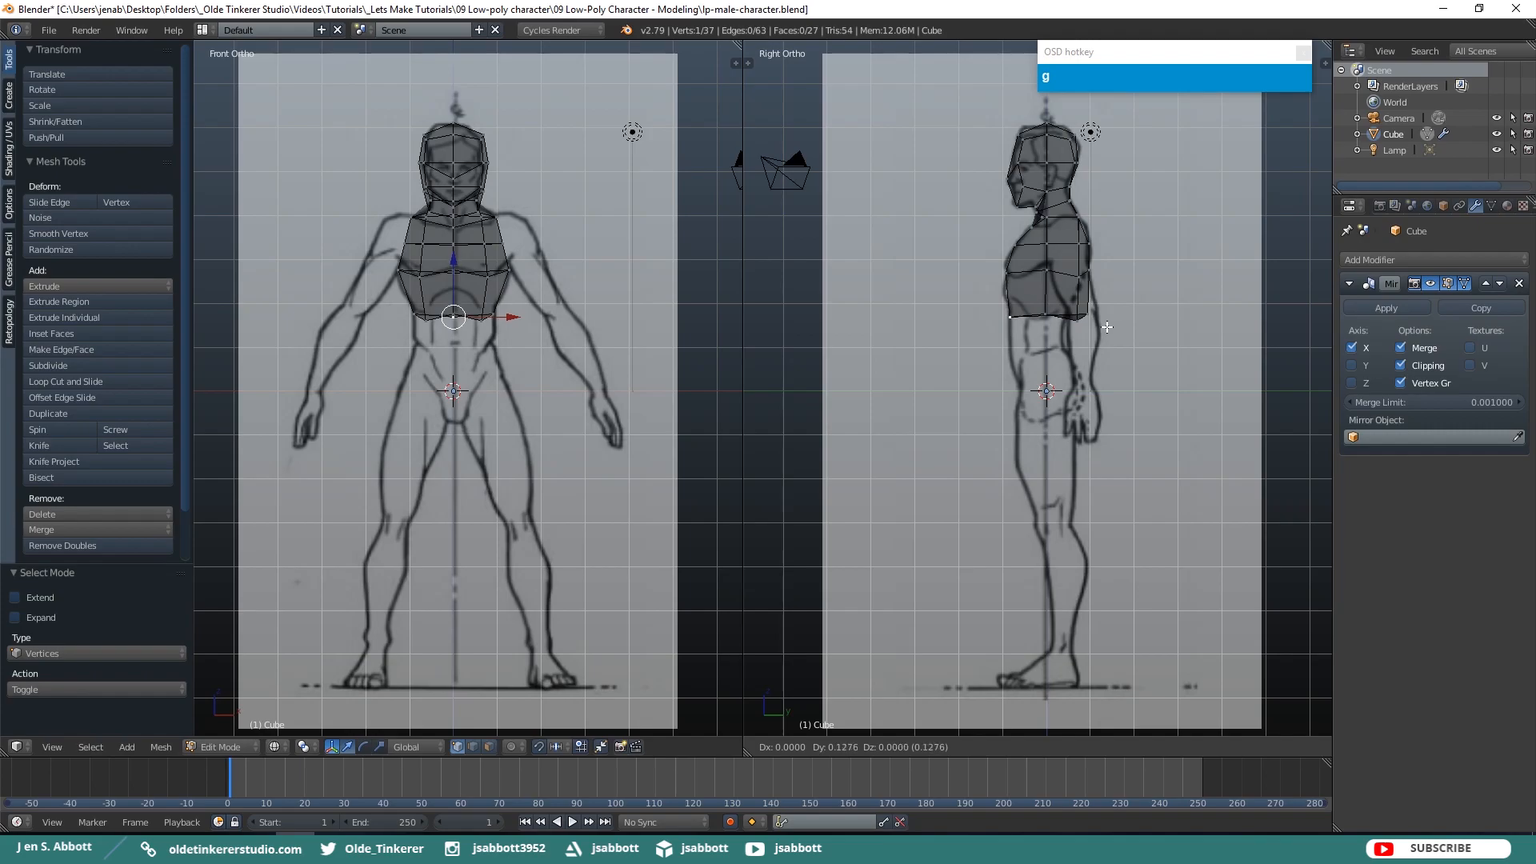
pyautogui.click(1107, 326)
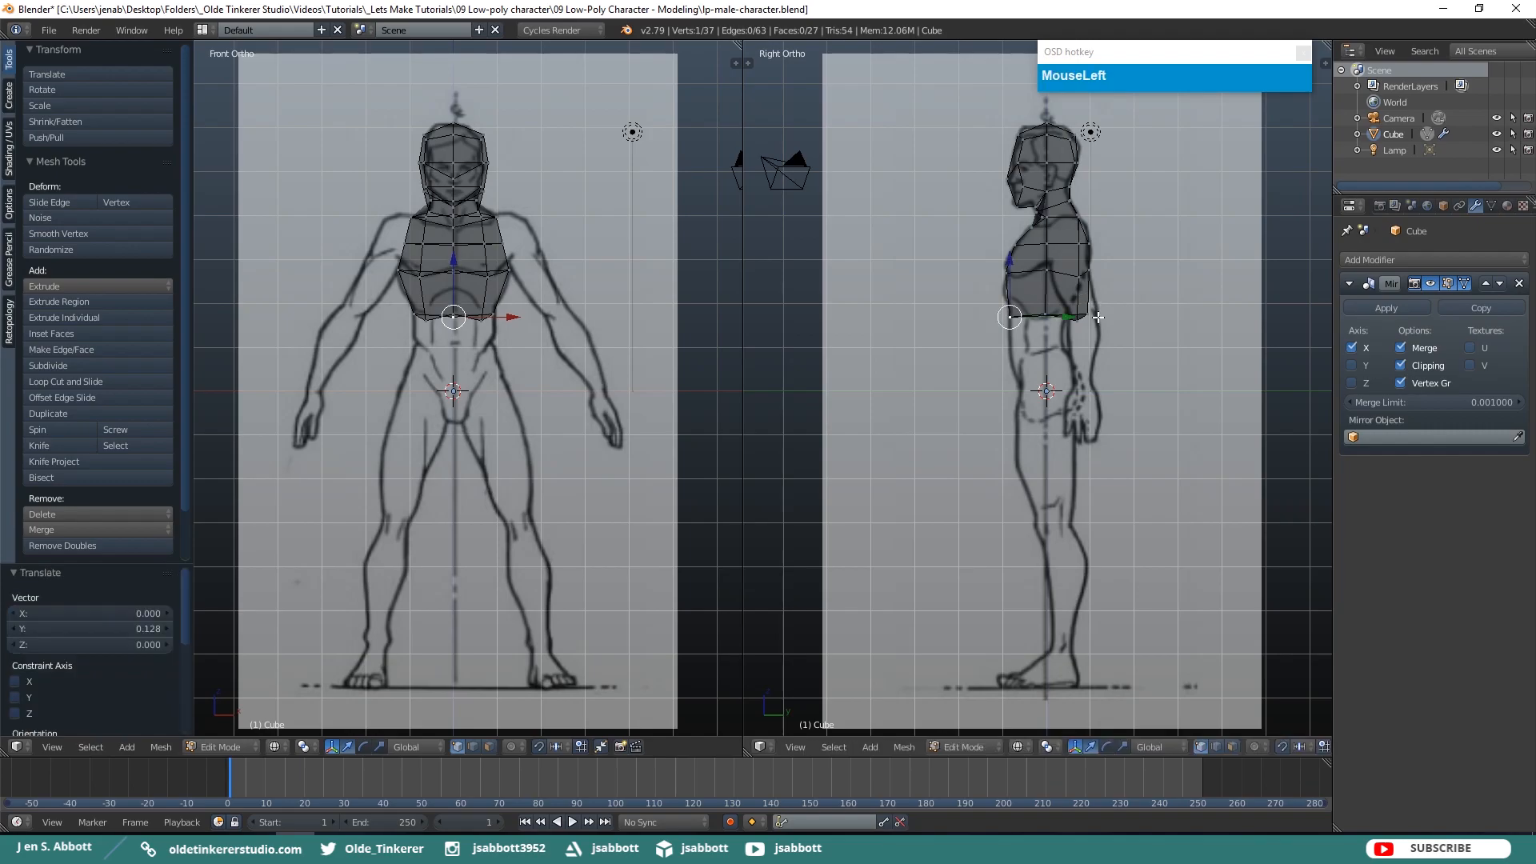
pyautogui.rightClick(1088, 314)
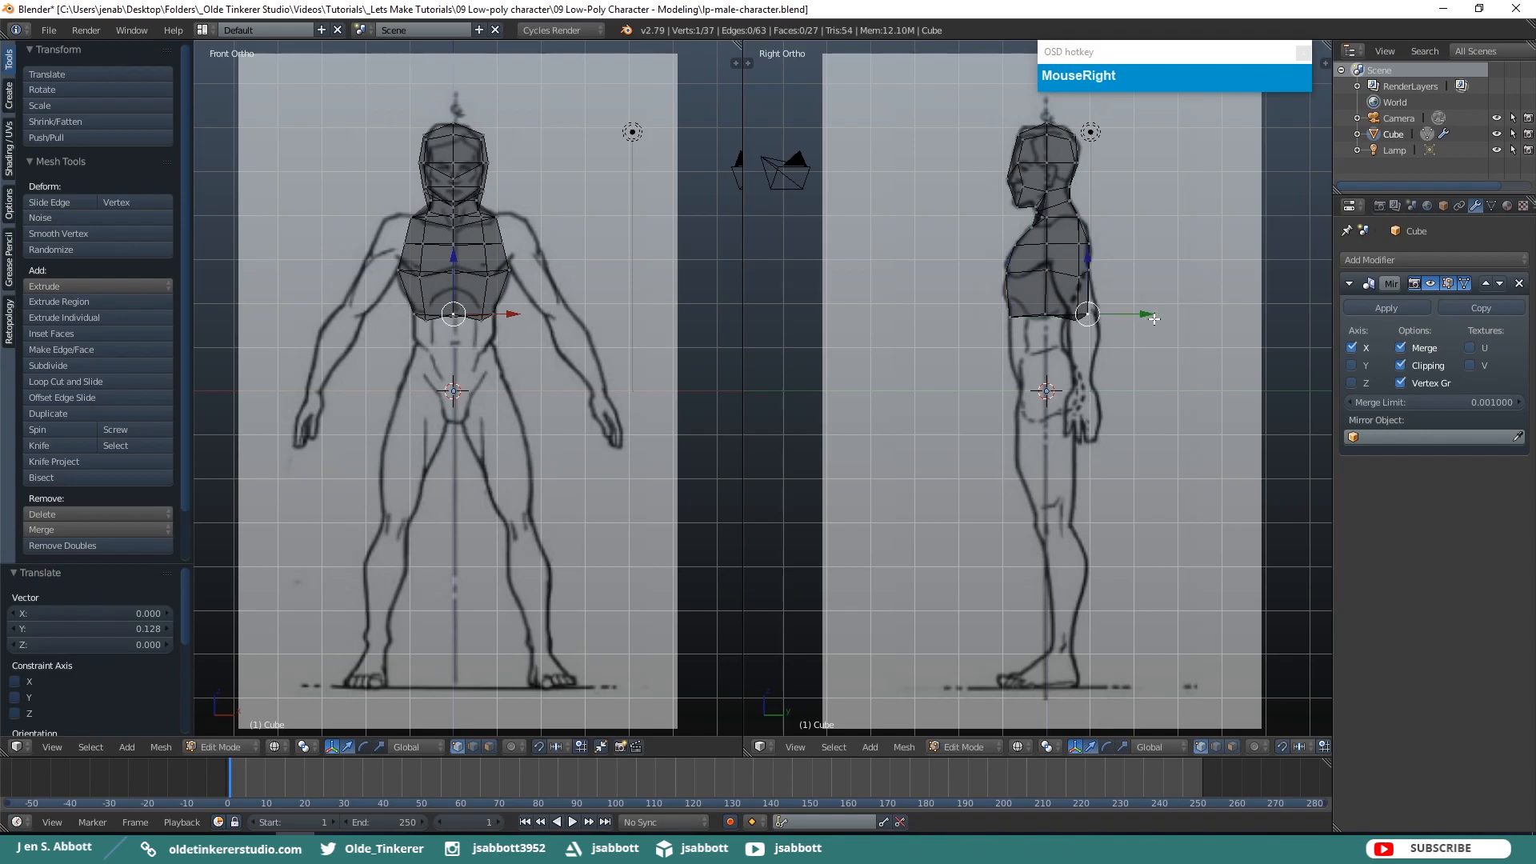
pyautogui.press('g')
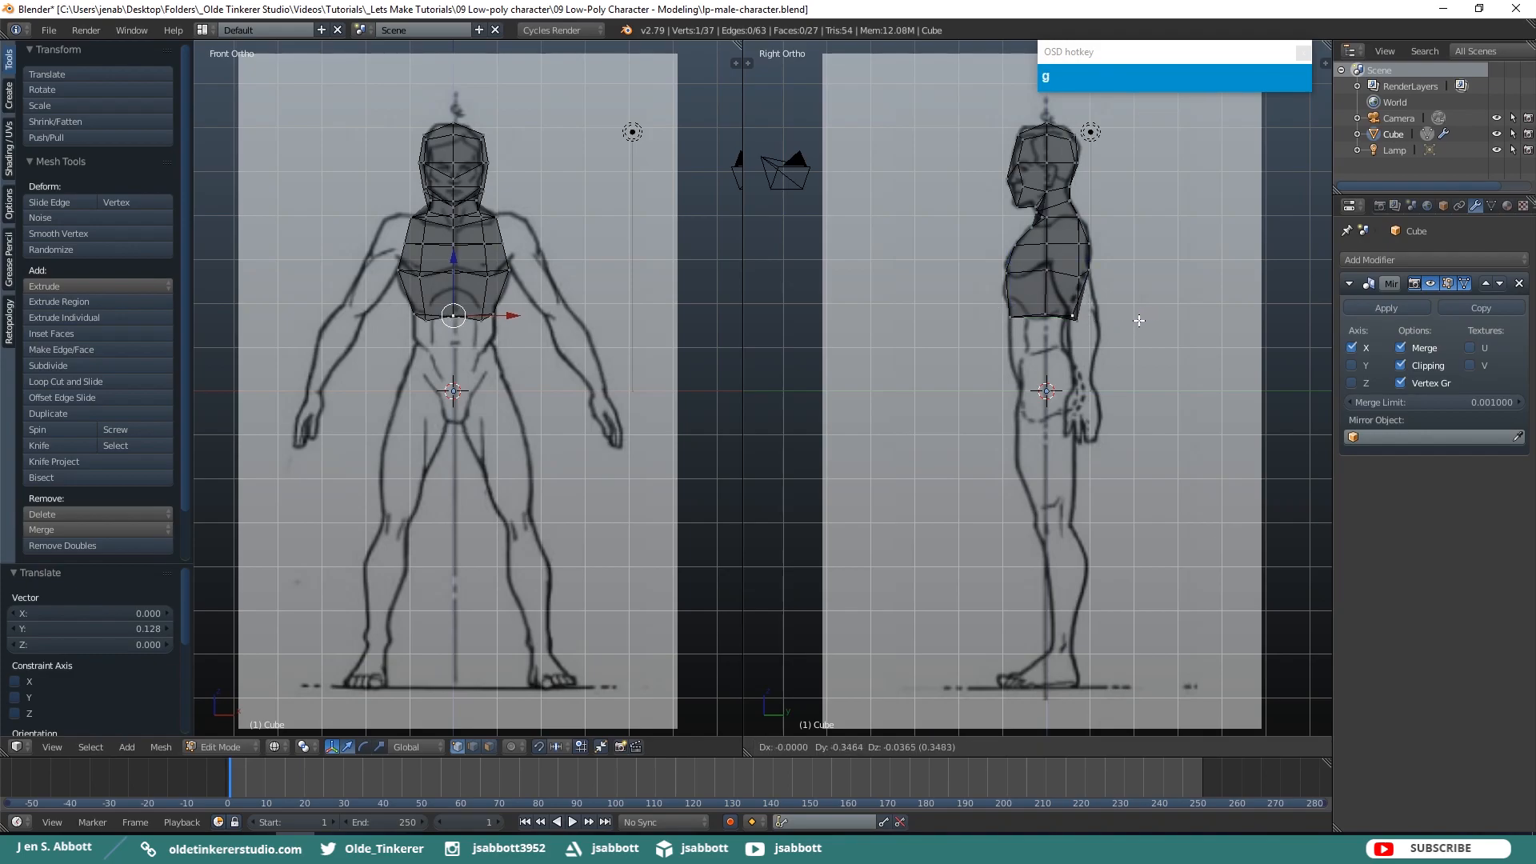
pyautogui.click(1133, 318)
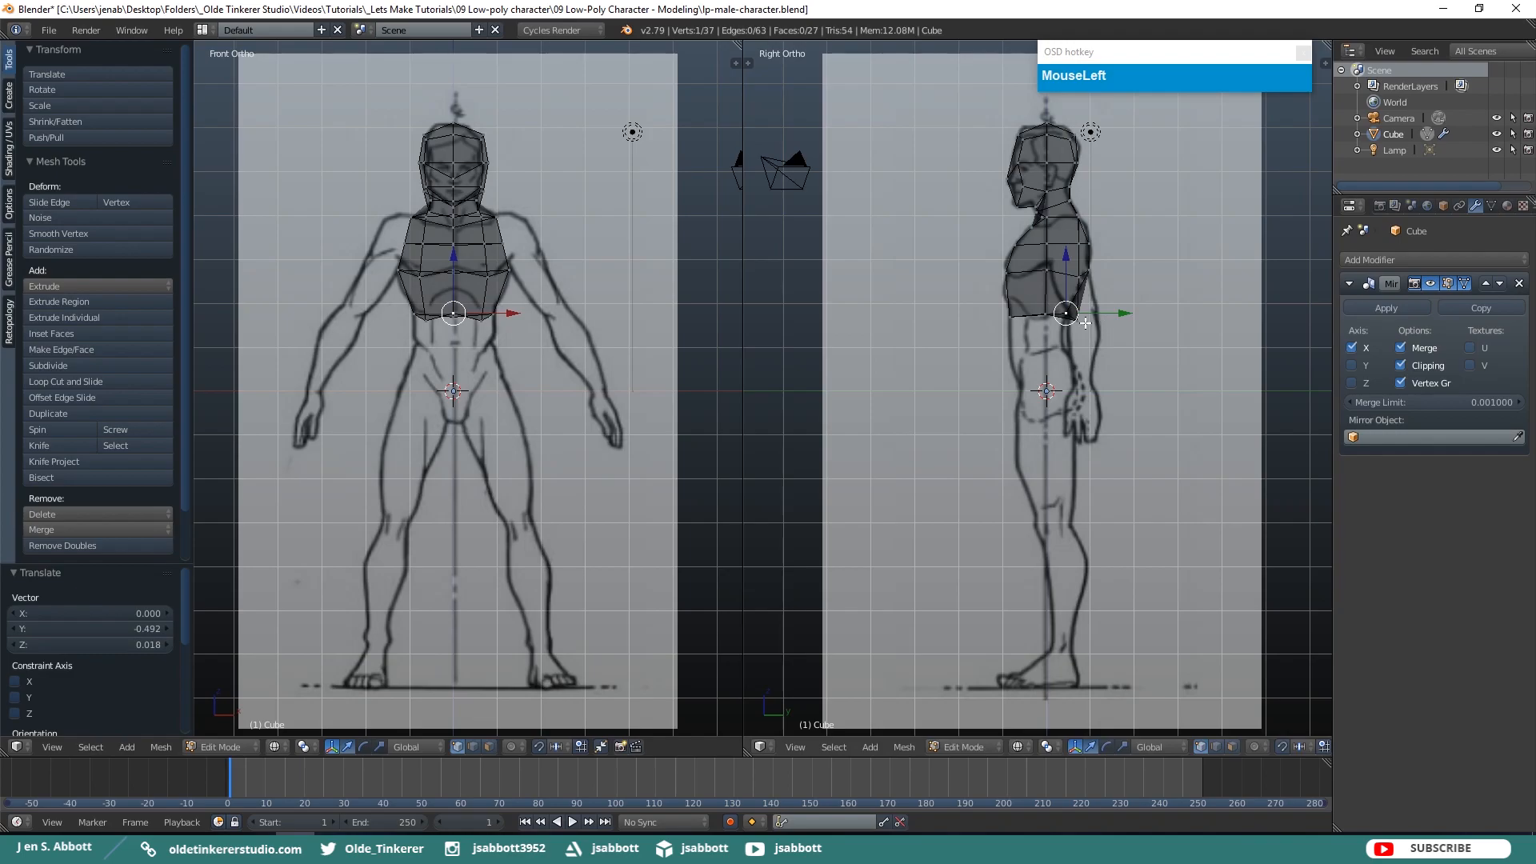
pyautogui.hotkey('ctrl', 'z')
# Add the torso bottom's rear outer vertex to the selection and move both rear vertices -0.383 on Y and 0.036 on Z
pyautogui.moveTo(1150, 327); pyautogui.dragTo(1052, 332, button='middle')
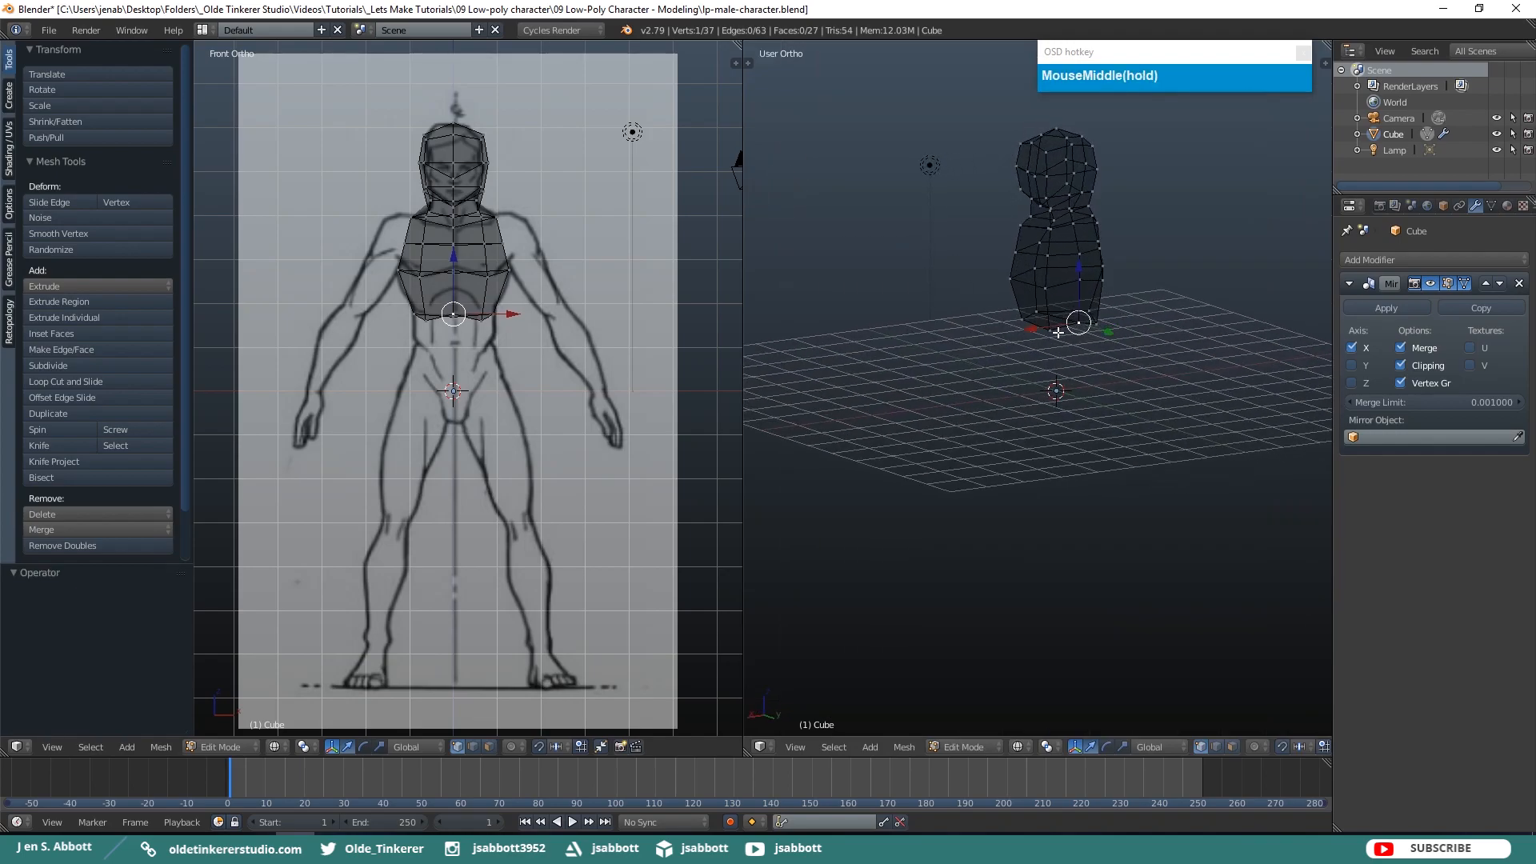
pyautogui.keyDown('shift'); pyautogui.rightClick(1050, 330); pyautogui.keyUp('shift')
pyautogui.press('KP_3')
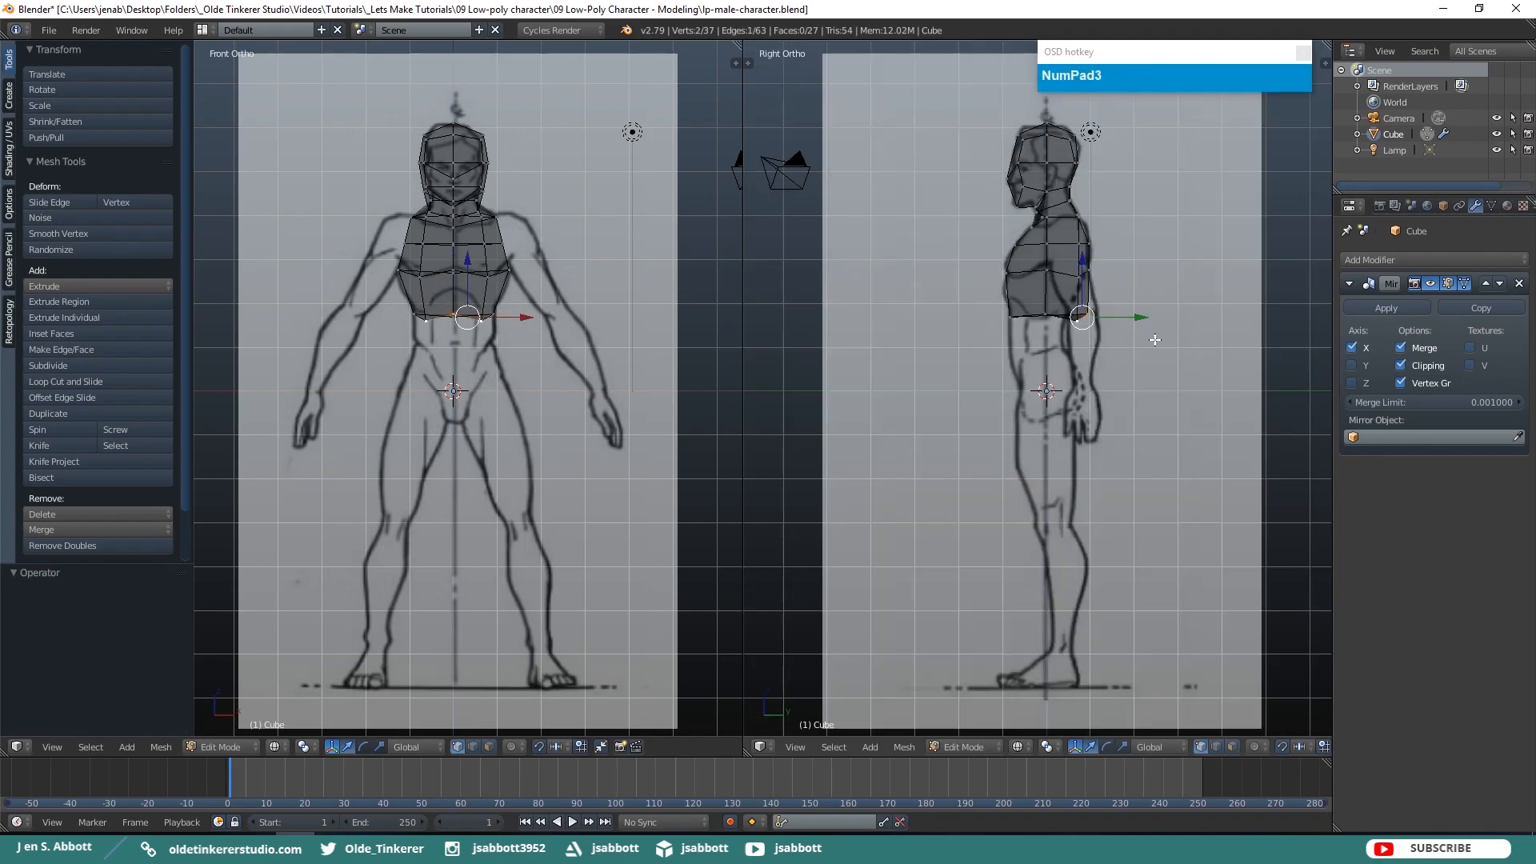
pyautogui.press('g')
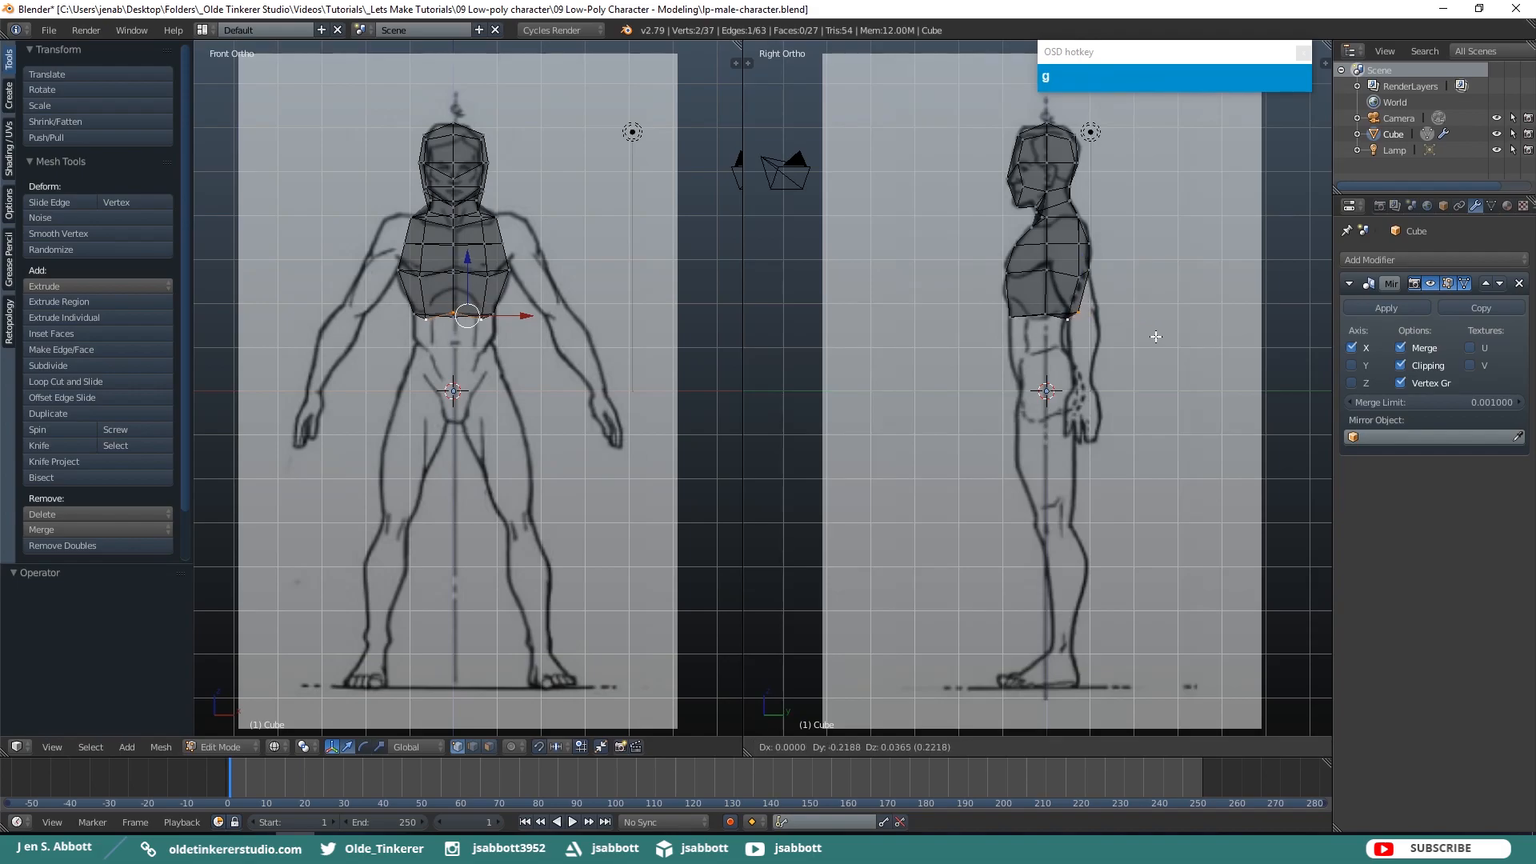
pyautogui.click(1149, 336)
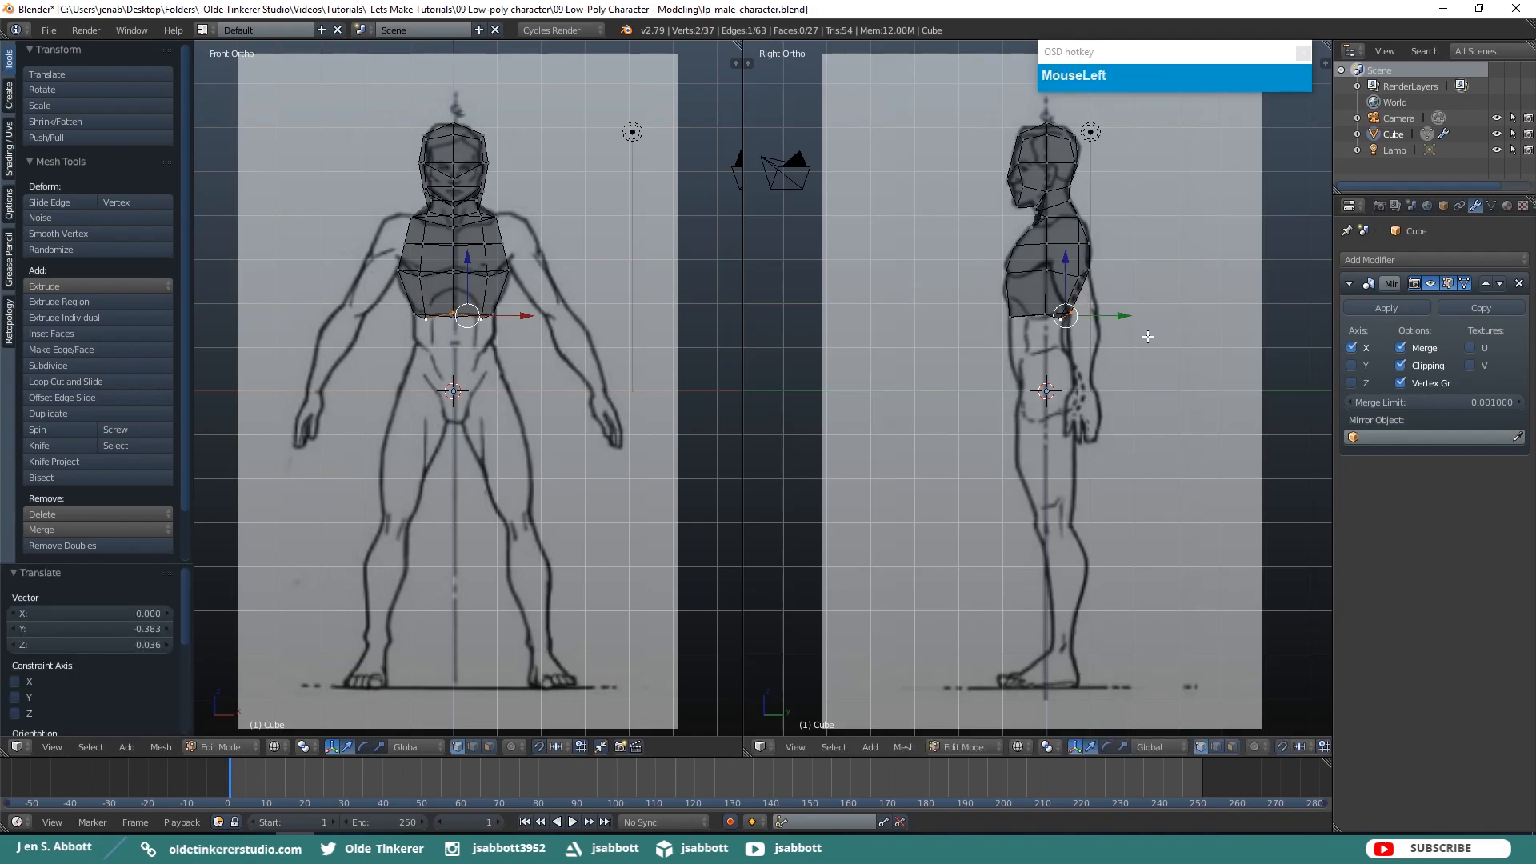
pyautogui.press('a')
# Nudge the torso bottom's rear outer vertex 0.055 on Y
pyautogui.press('z')
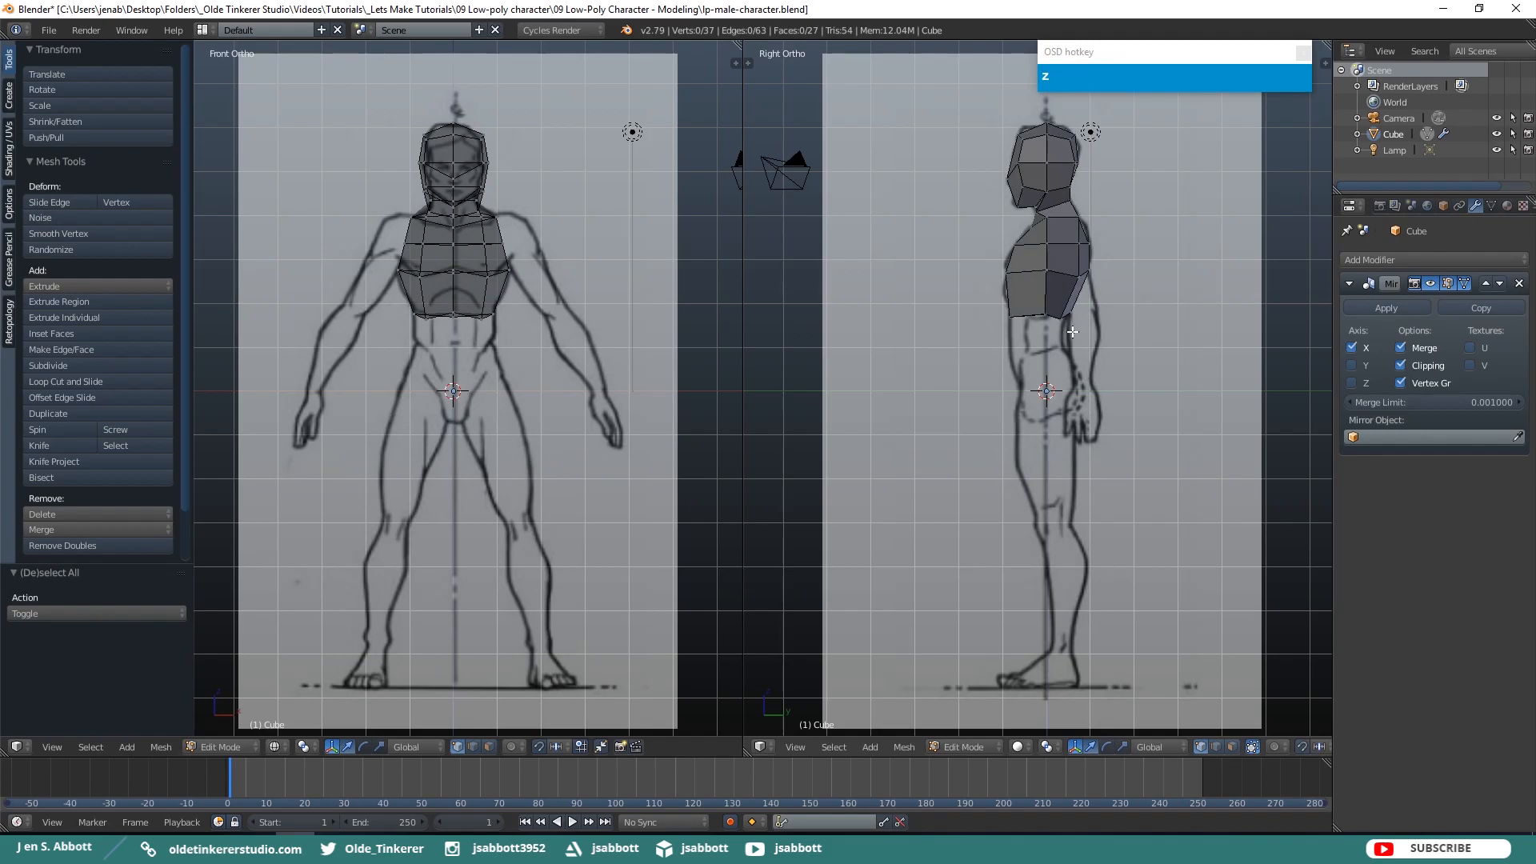
pyautogui.rightClick(1060, 318)
pyautogui.moveTo(1121, 321); pyautogui.dragTo(1123, 320)
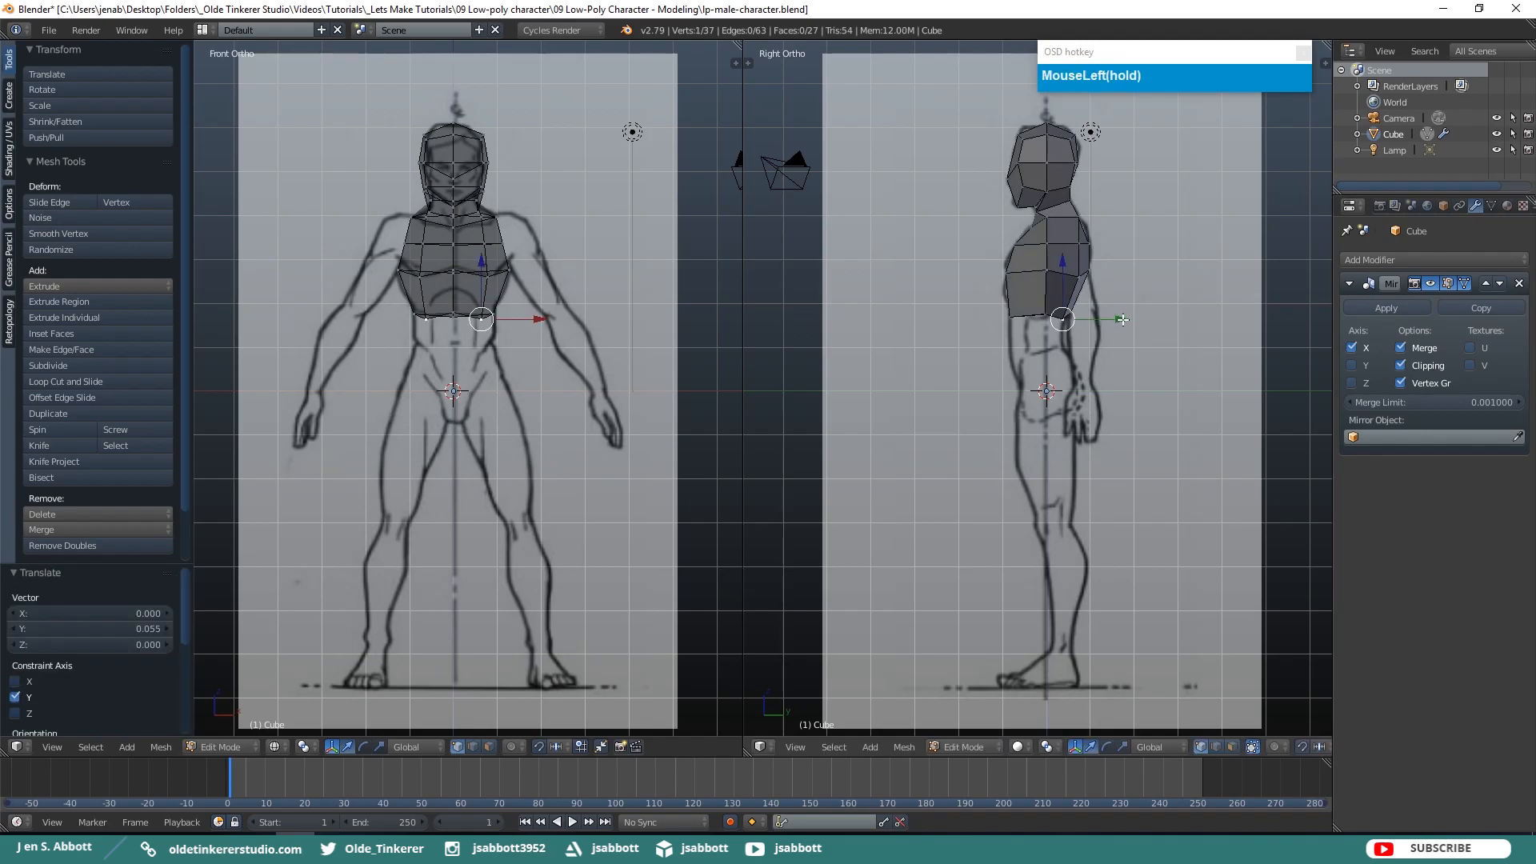
pyautogui.moveTo(1123, 320); pyautogui.dragTo(1105, 353, button='middle')
pyautogui.rightClick(1012, 298)
pyautogui.keyDown('shift'); pyautogui.rightClick(1016, 327); pyautogui.keyUp('shift')
pyautogui.moveTo(1038, 304); pyautogui.dragTo(1038, 304)
pyautogui.press('KP_3')
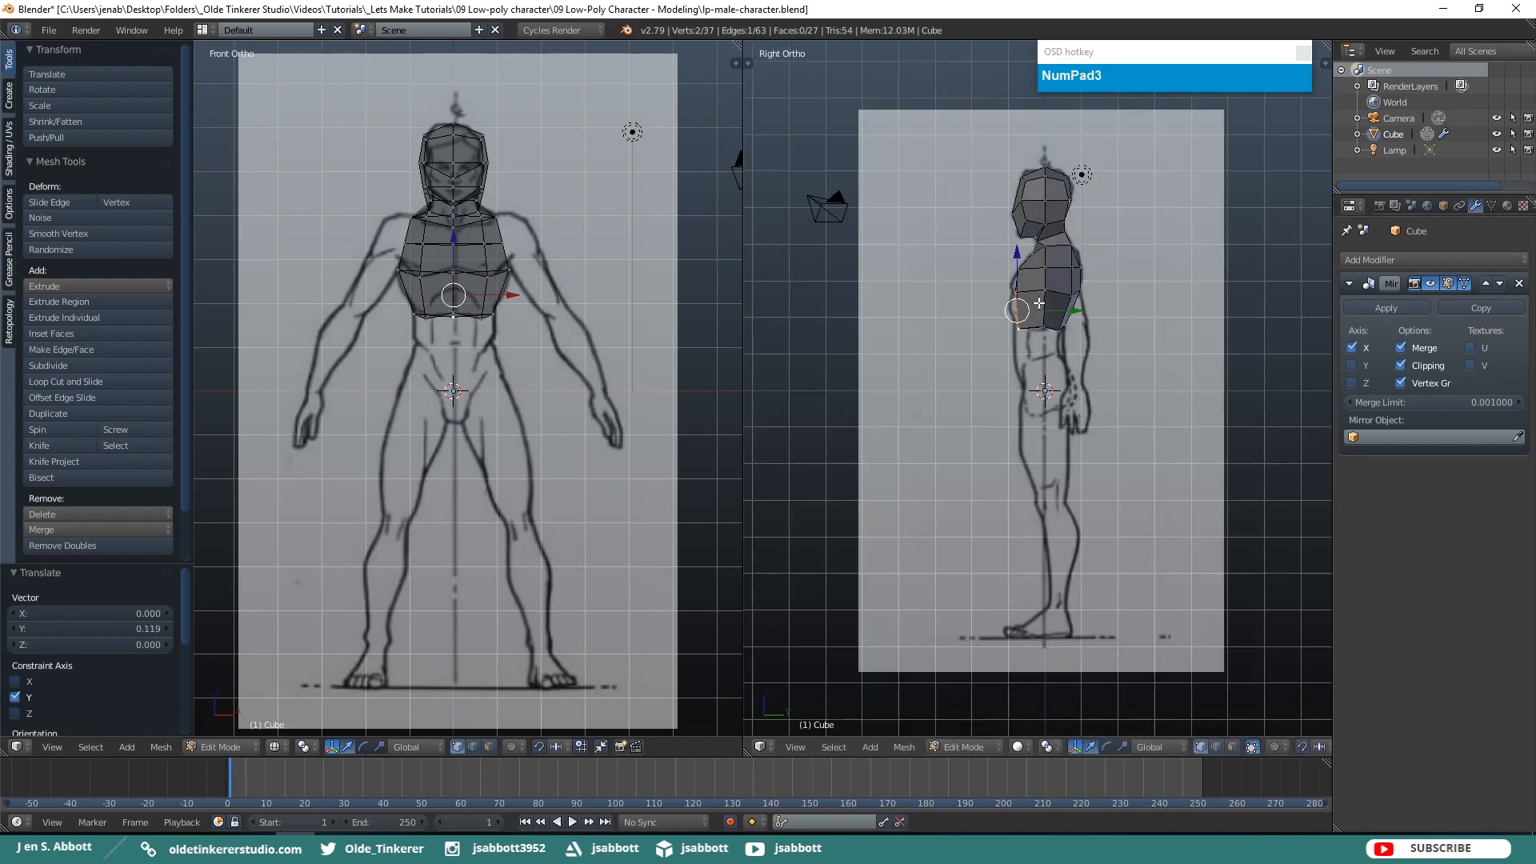
pyautogui.hotkey('ctrl', 'z')
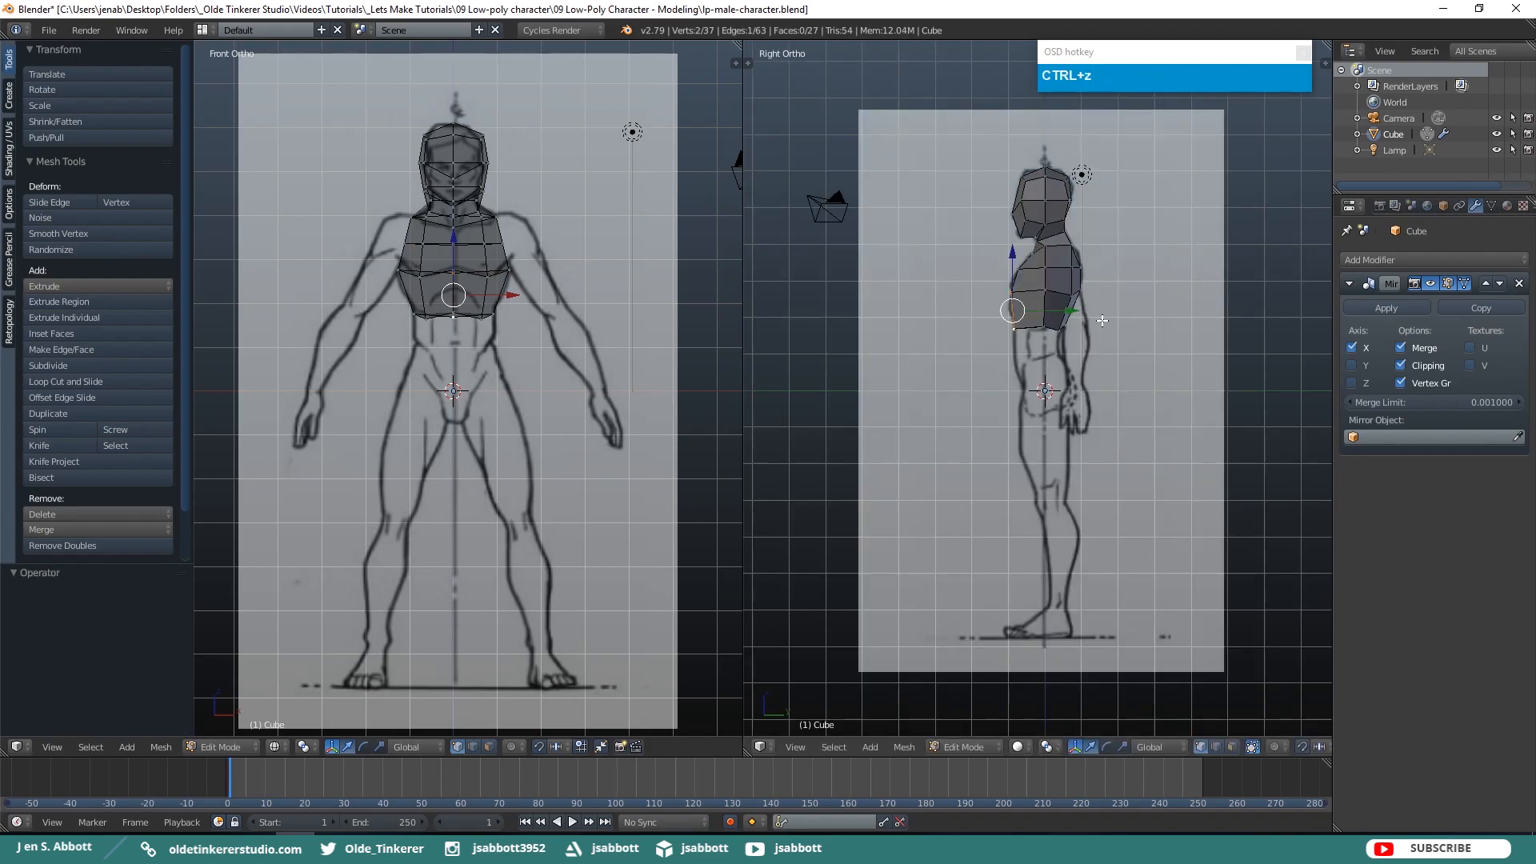
pyautogui.press('a')
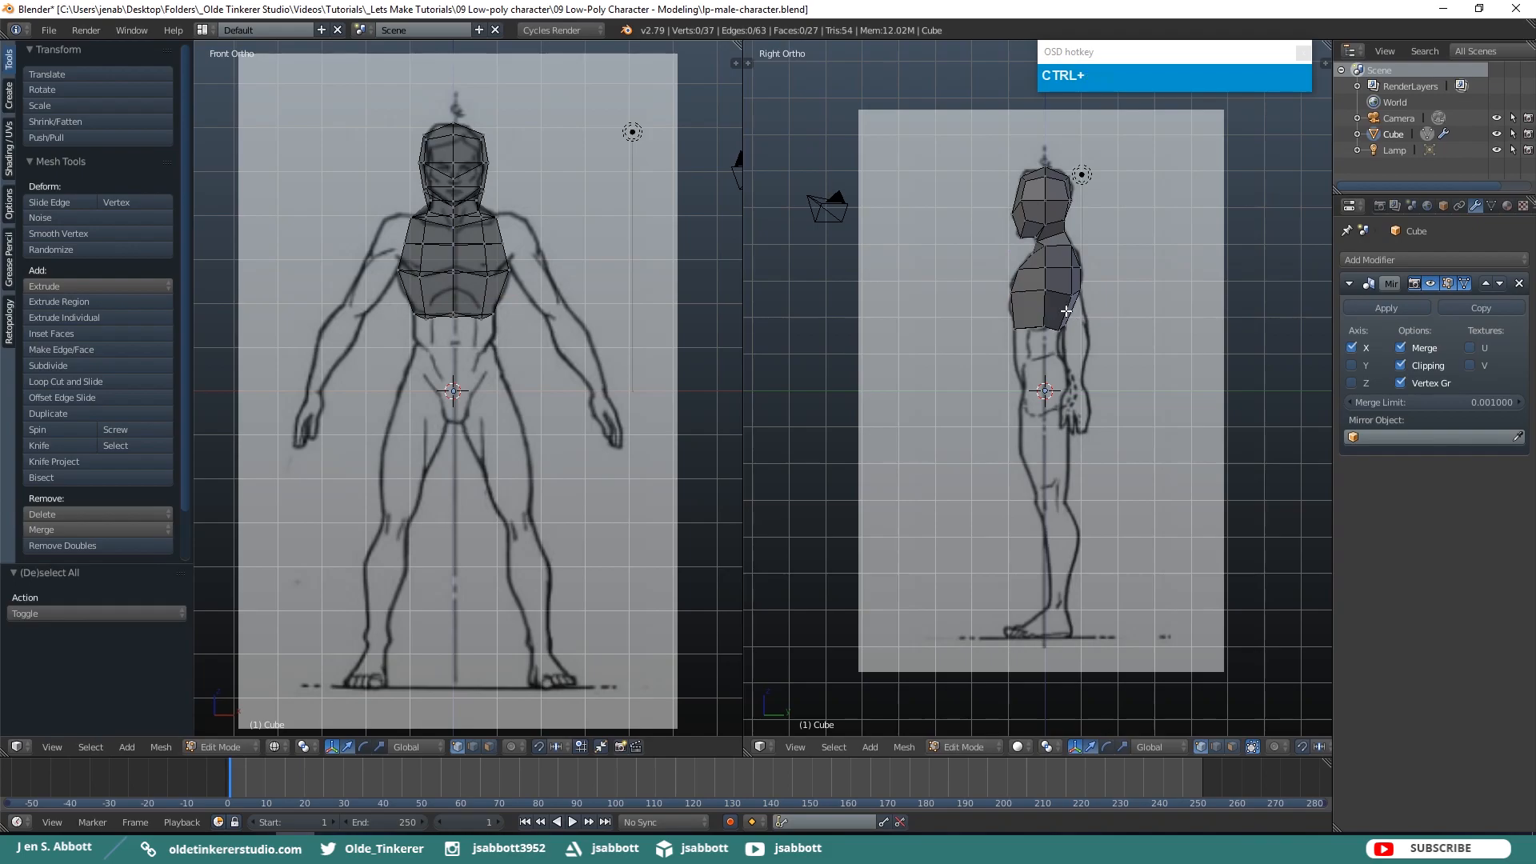
# Add a centred horizontal loop cut around the lower torso section and flatten it by scaling to 0 on Z
pyautogui.hotkey('ctrl', 'r')
pyautogui.click(1066, 312)
pyautogui.click(1066, 311)
pyautogui.press('s')
pyautogui.press('z')
pyautogui.press('KP_0')
pyautogui.press('Return')
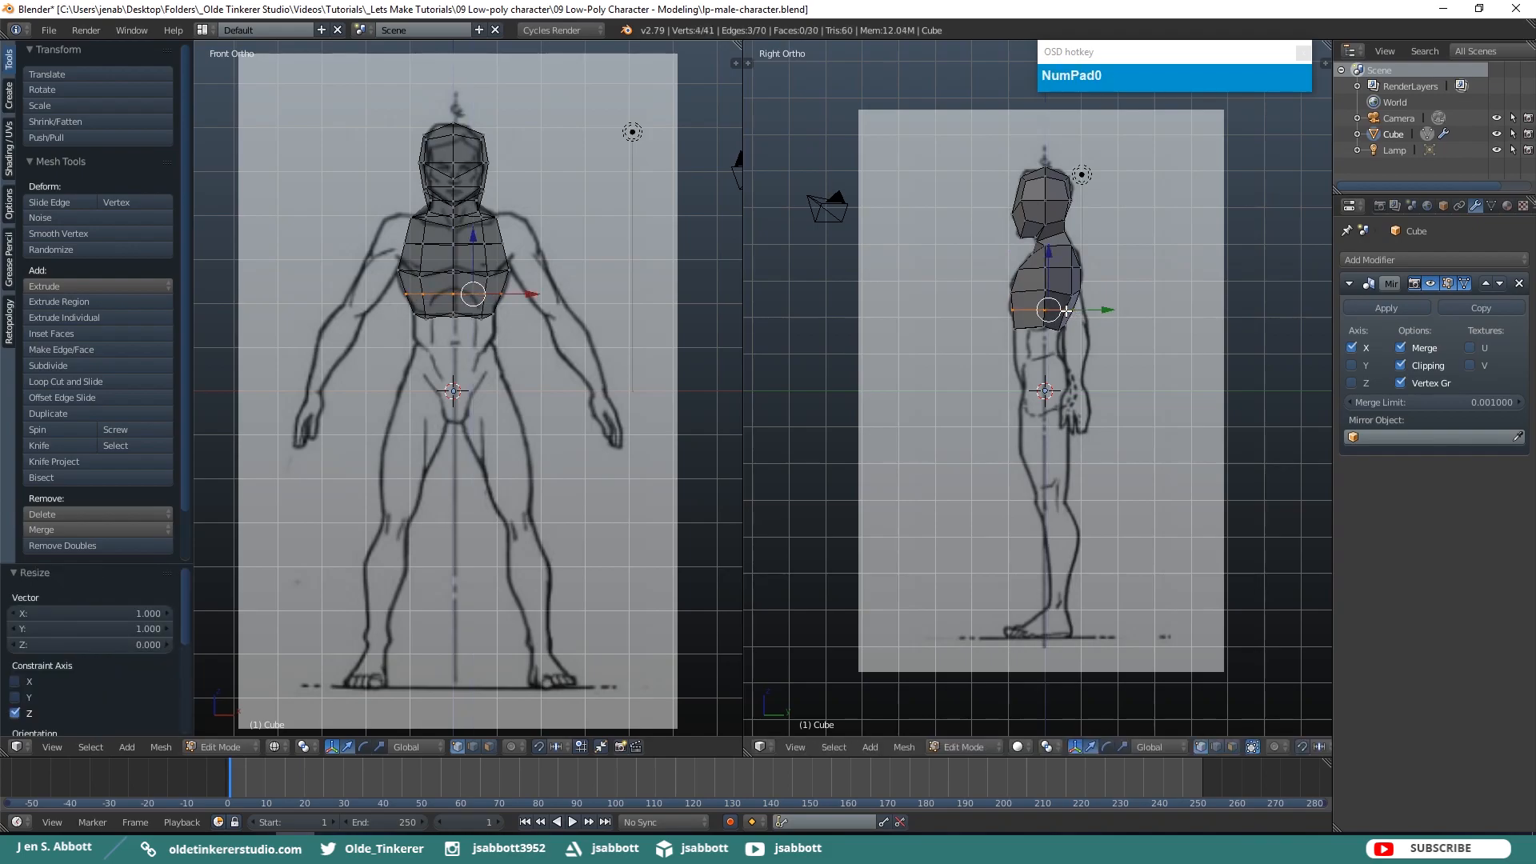
# Move the new loop's front centre vertex about -0.088 on Y and 0.044 on Z
pyautogui.rightClick(1012, 308)
pyautogui.press('g')
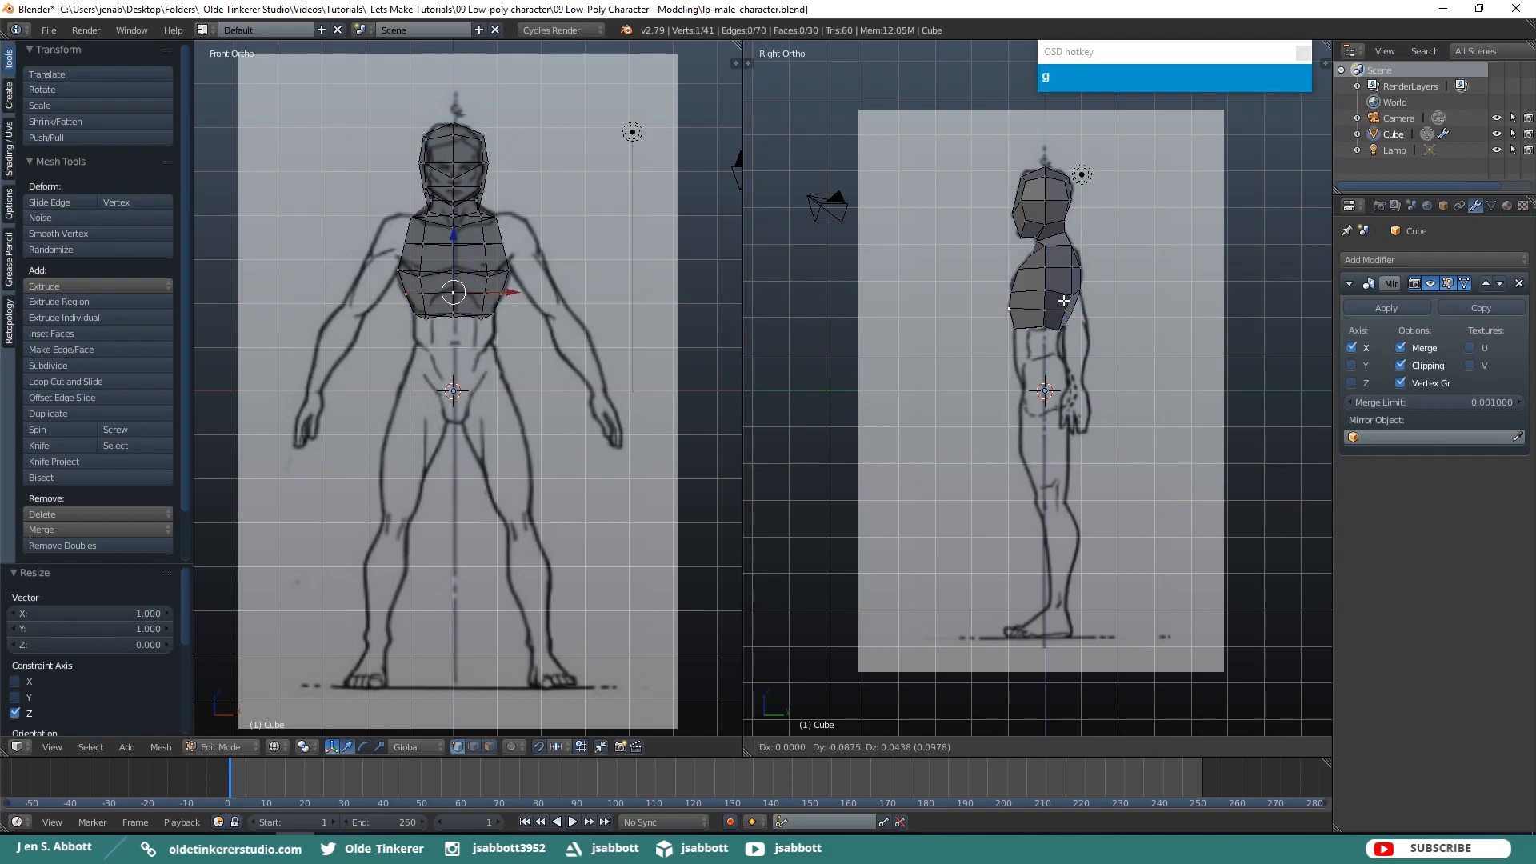
pyautogui.click(1063, 301)
pyautogui.press('a')
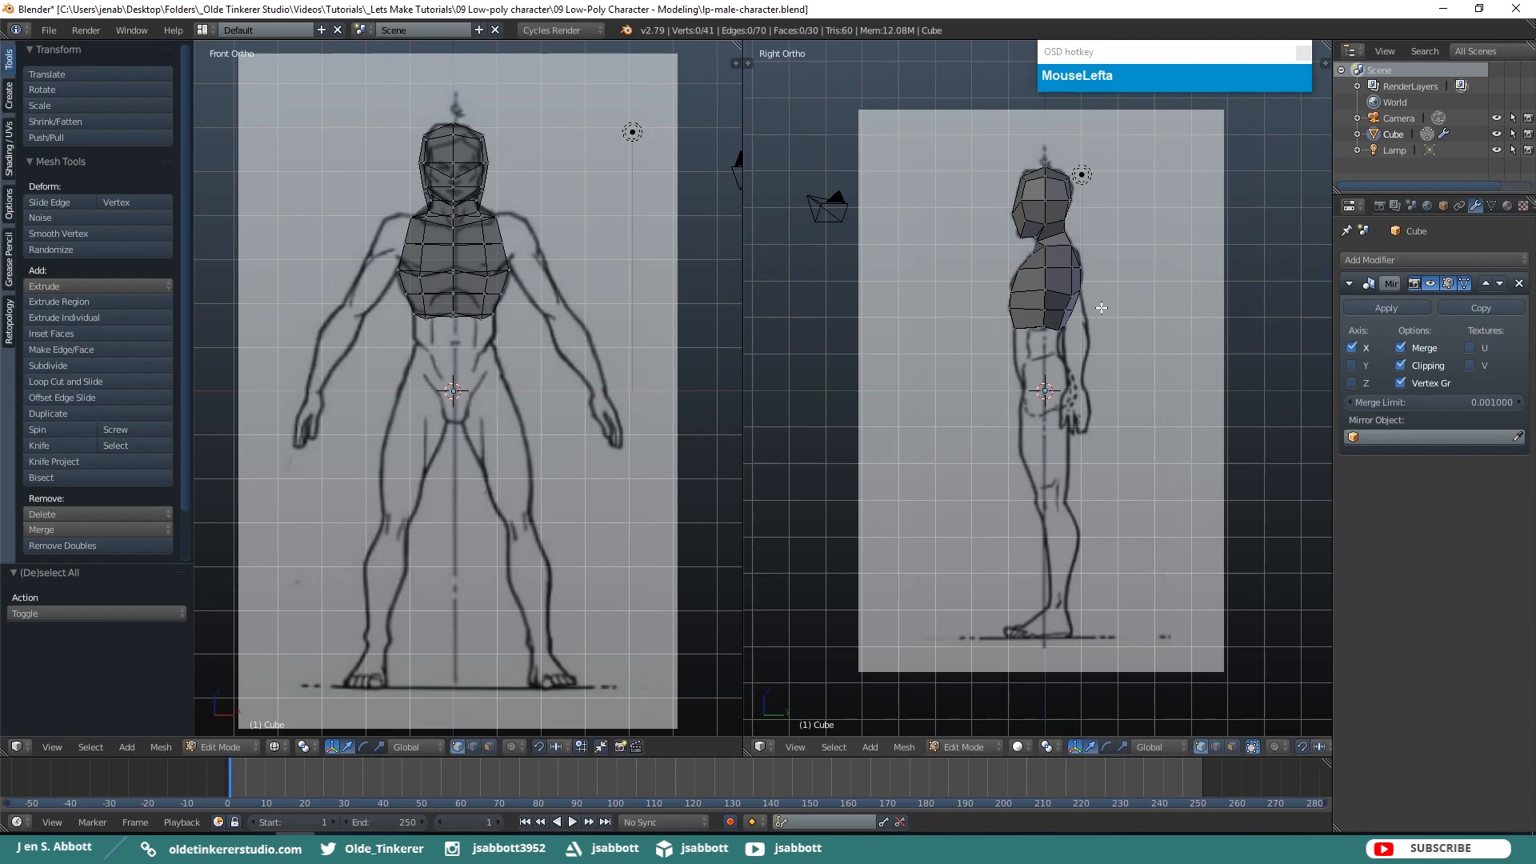
# Select the torso's bottom face in face select mode and extrude it 0.734 downward to the waist, with solid shading in the front view
pyautogui.press('z')
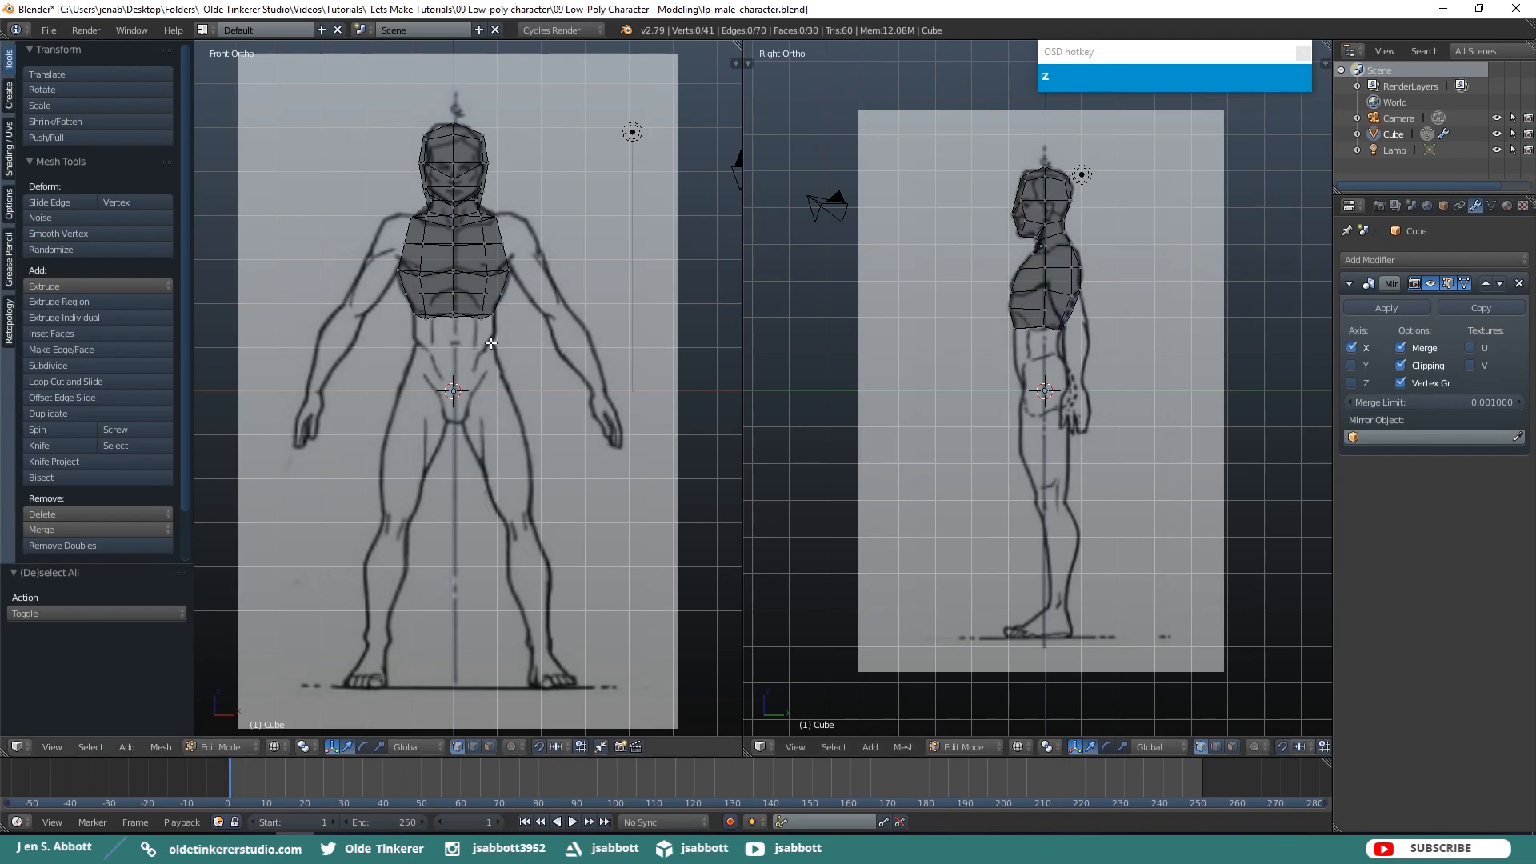
pyautogui.press('z')
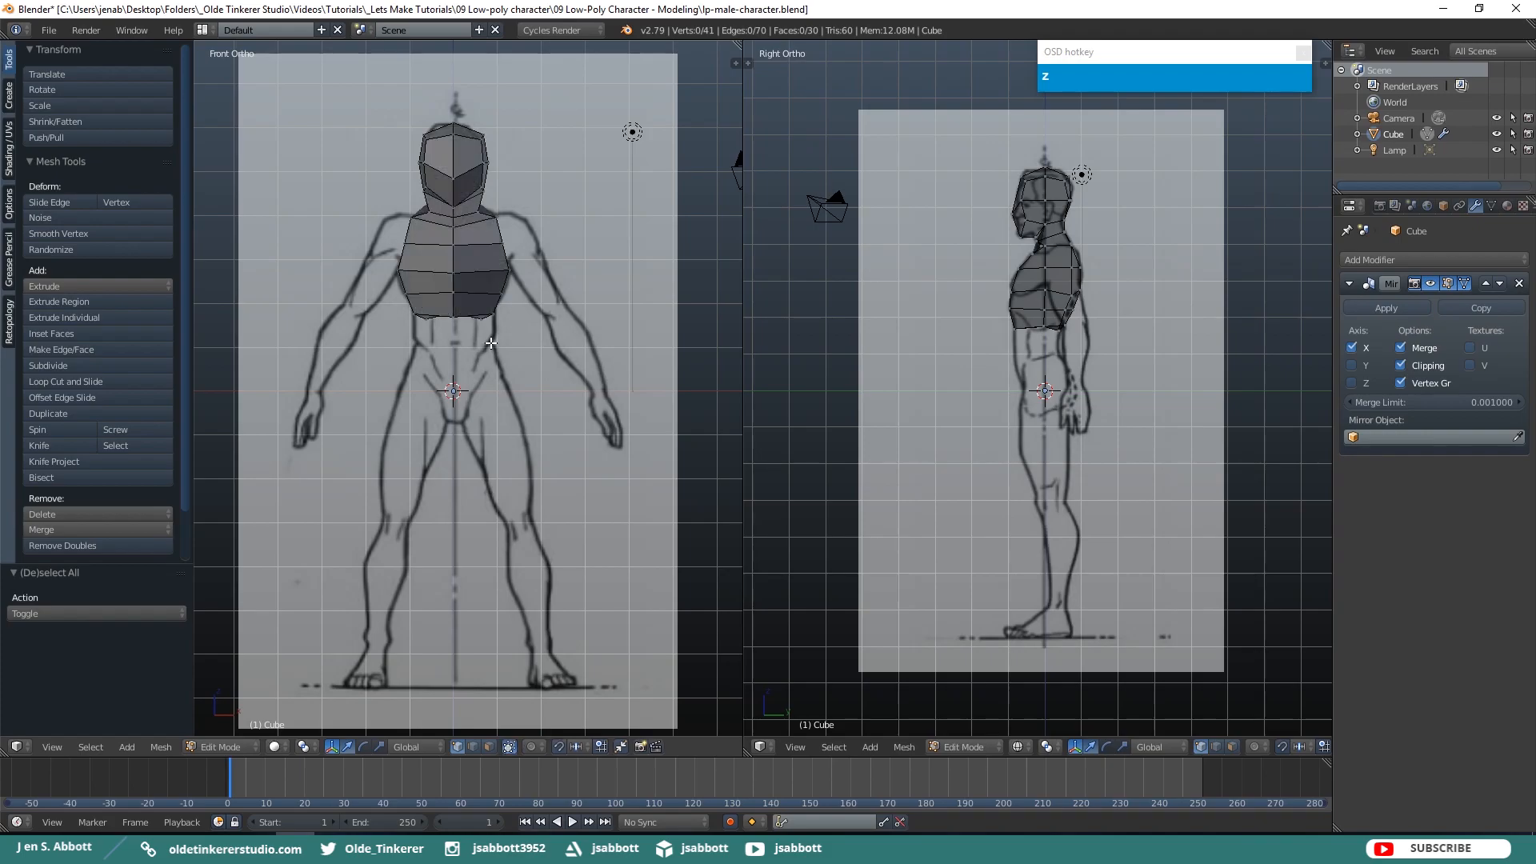
pyautogui.moveTo(491, 343); pyautogui.dragTo(491, 294, button='middle')
pyautogui.hotkey('ctrl', 'Tab')
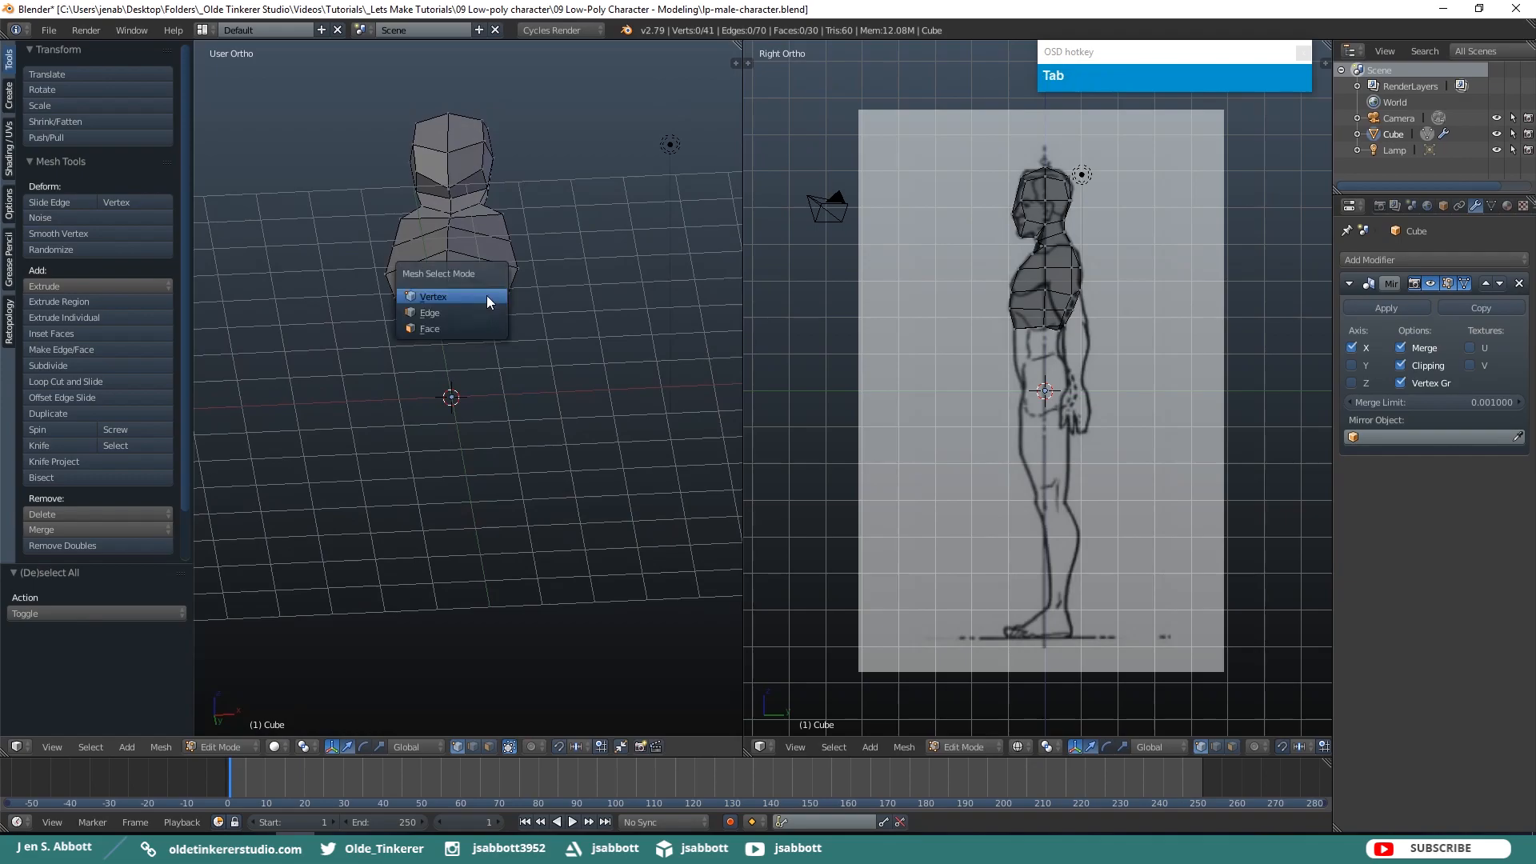
pyautogui.click(464, 314)
pyautogui.rightClick(459, 316)
pyautogui.press('KP_1')
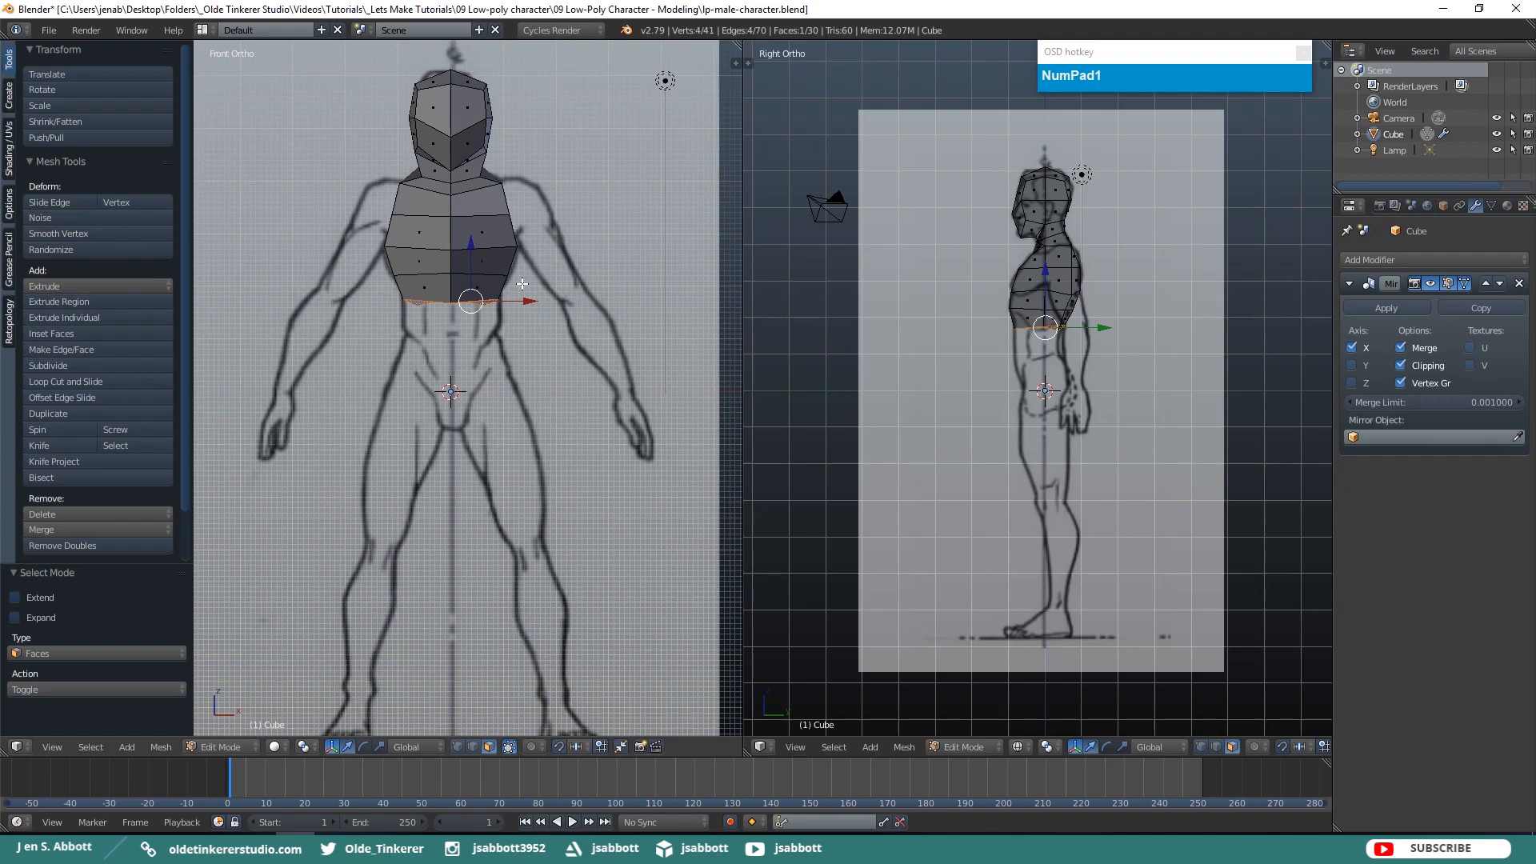
pyautogui.press('e')
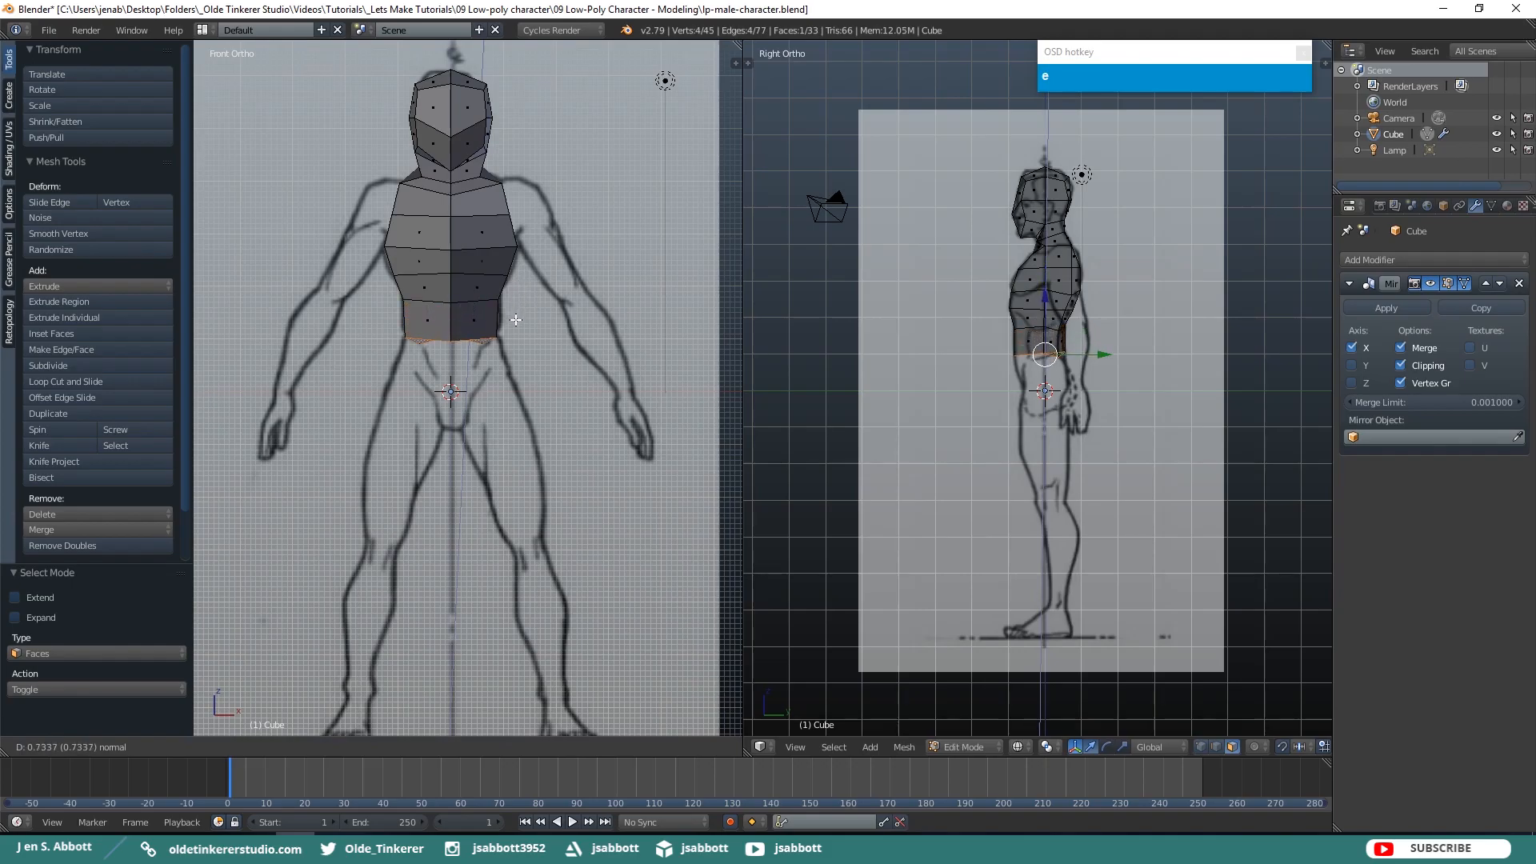
pyautogui.click(516, 320)
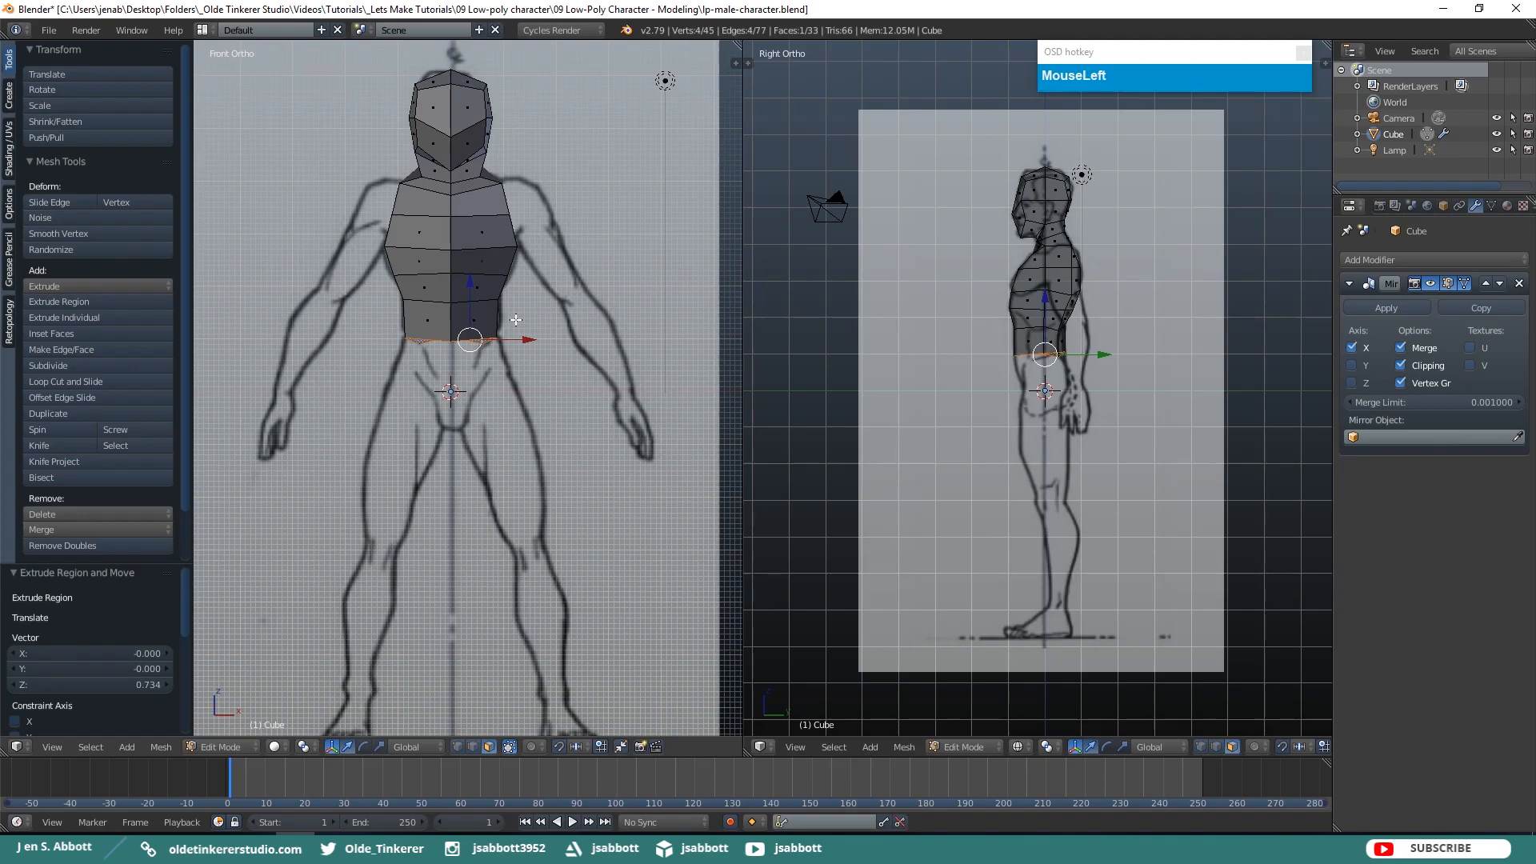
# Flatten the extruded waist face by scaling it to 0 on Z
pyautogui.press('s')
pyautogui.press('z')
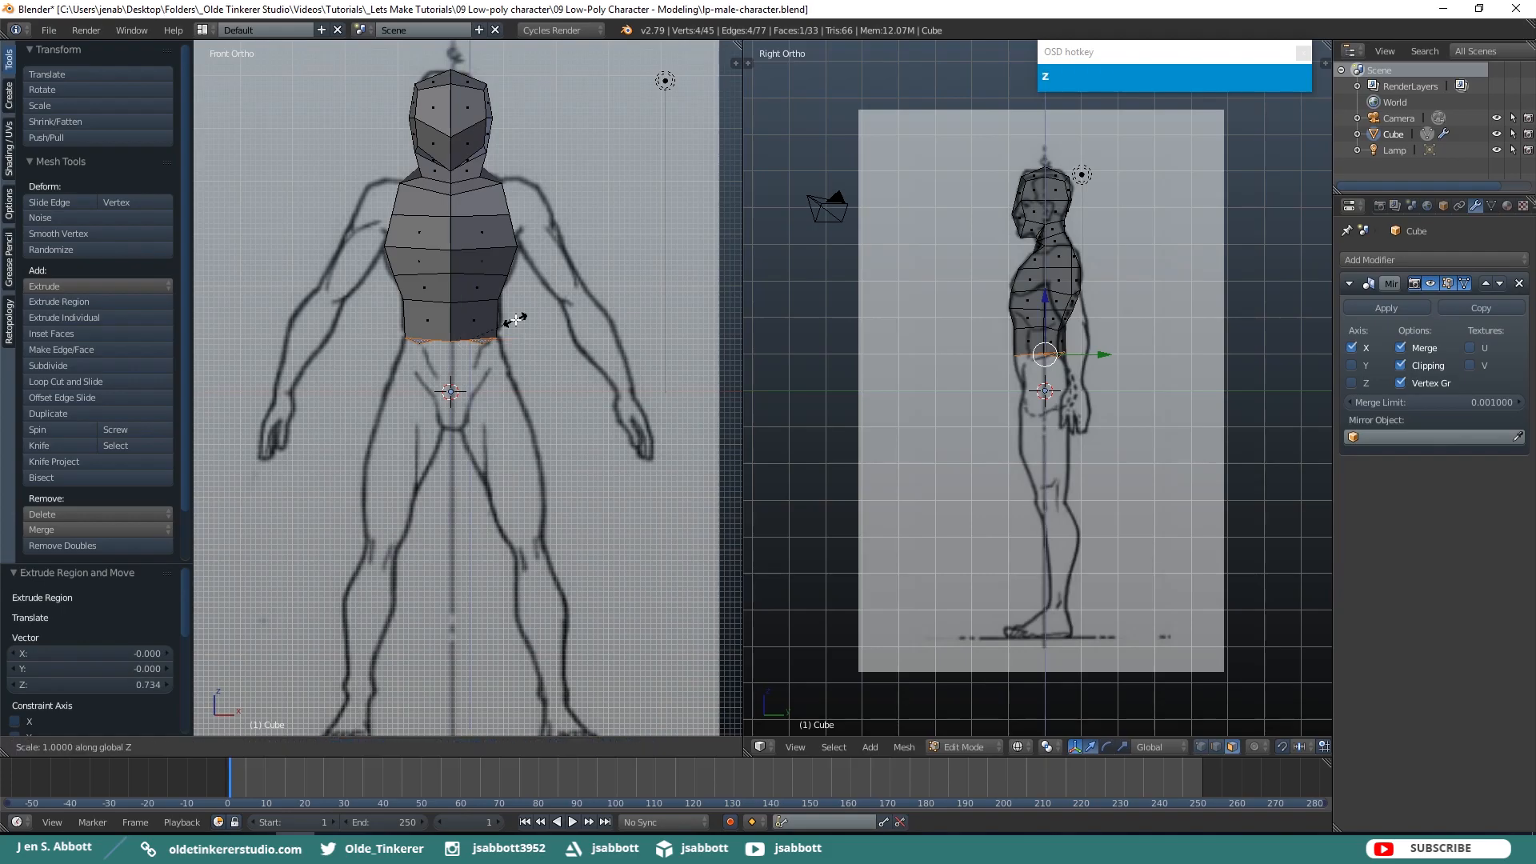
pyautogui.press('KP_0')
pyautogui.click(516, 320)
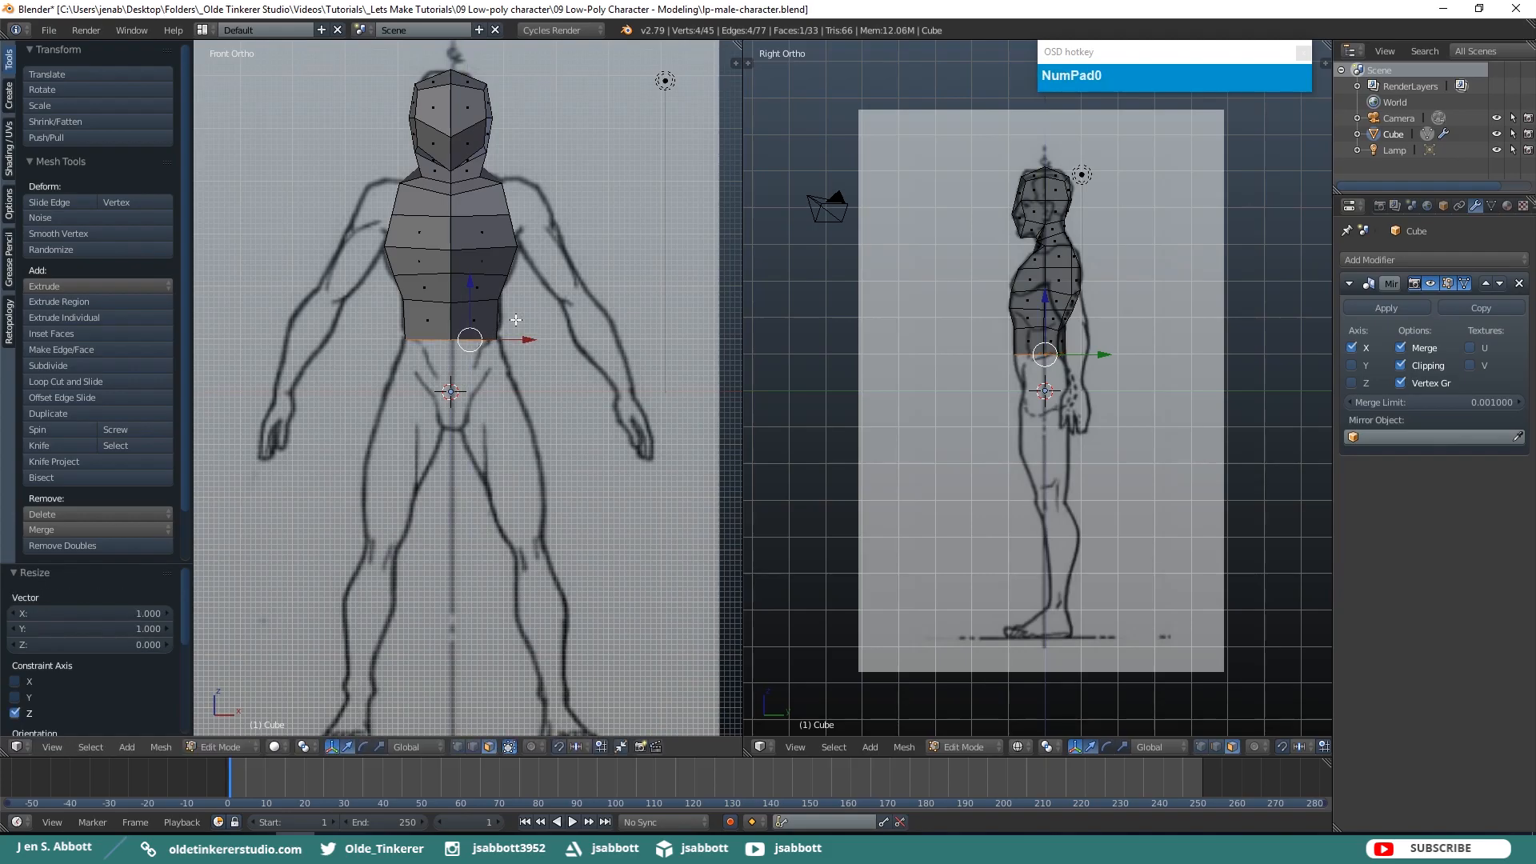
# Select the waist's rear centre vertex in wireframe and move it along Y to the side reference's back outline
pyautogui.press('z')
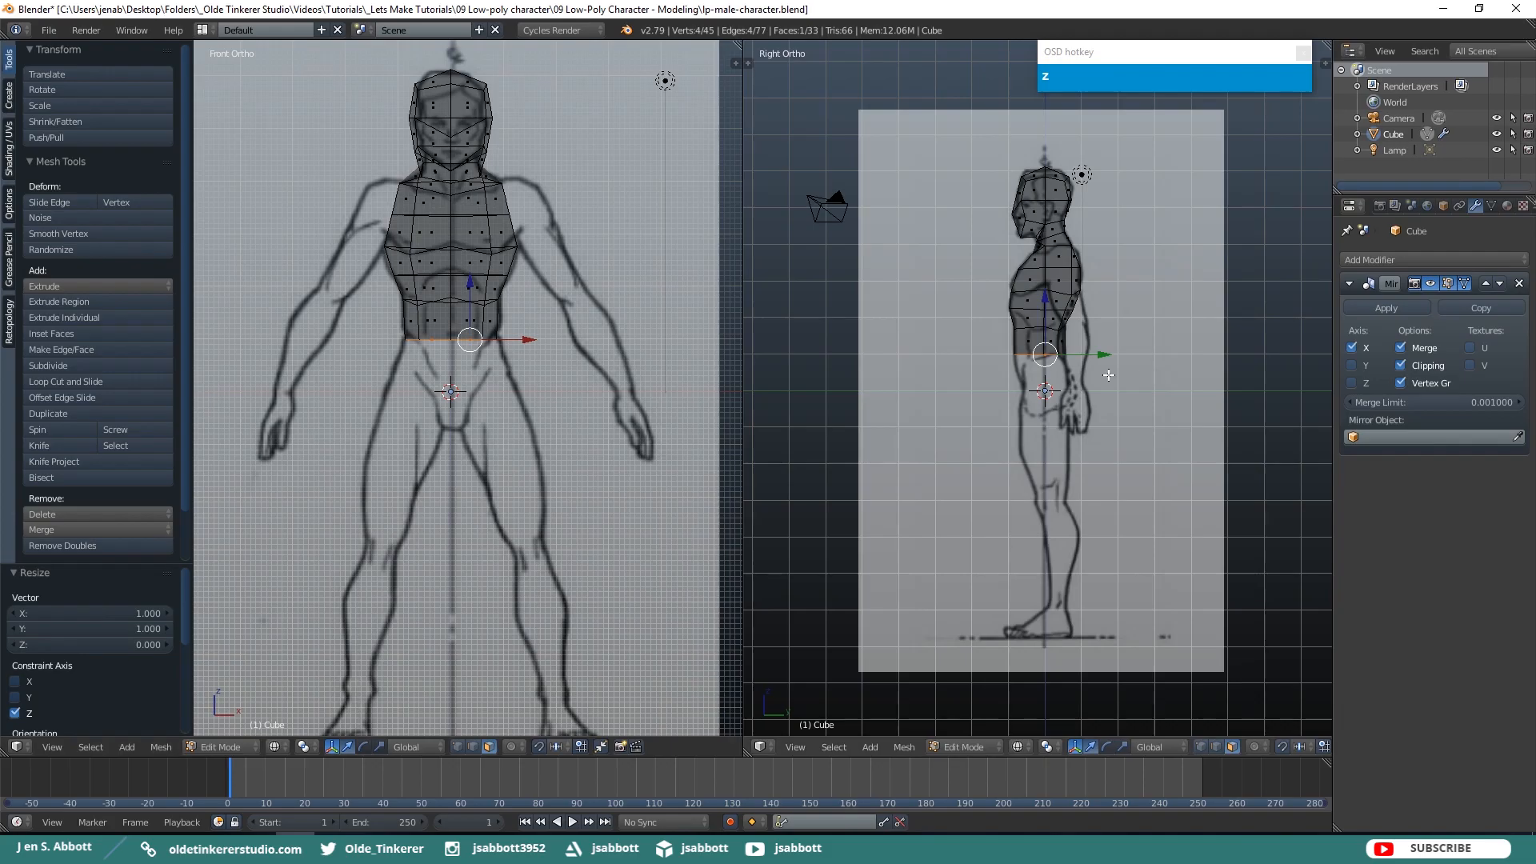
pyautogui.scroll(1, 1110, 376)
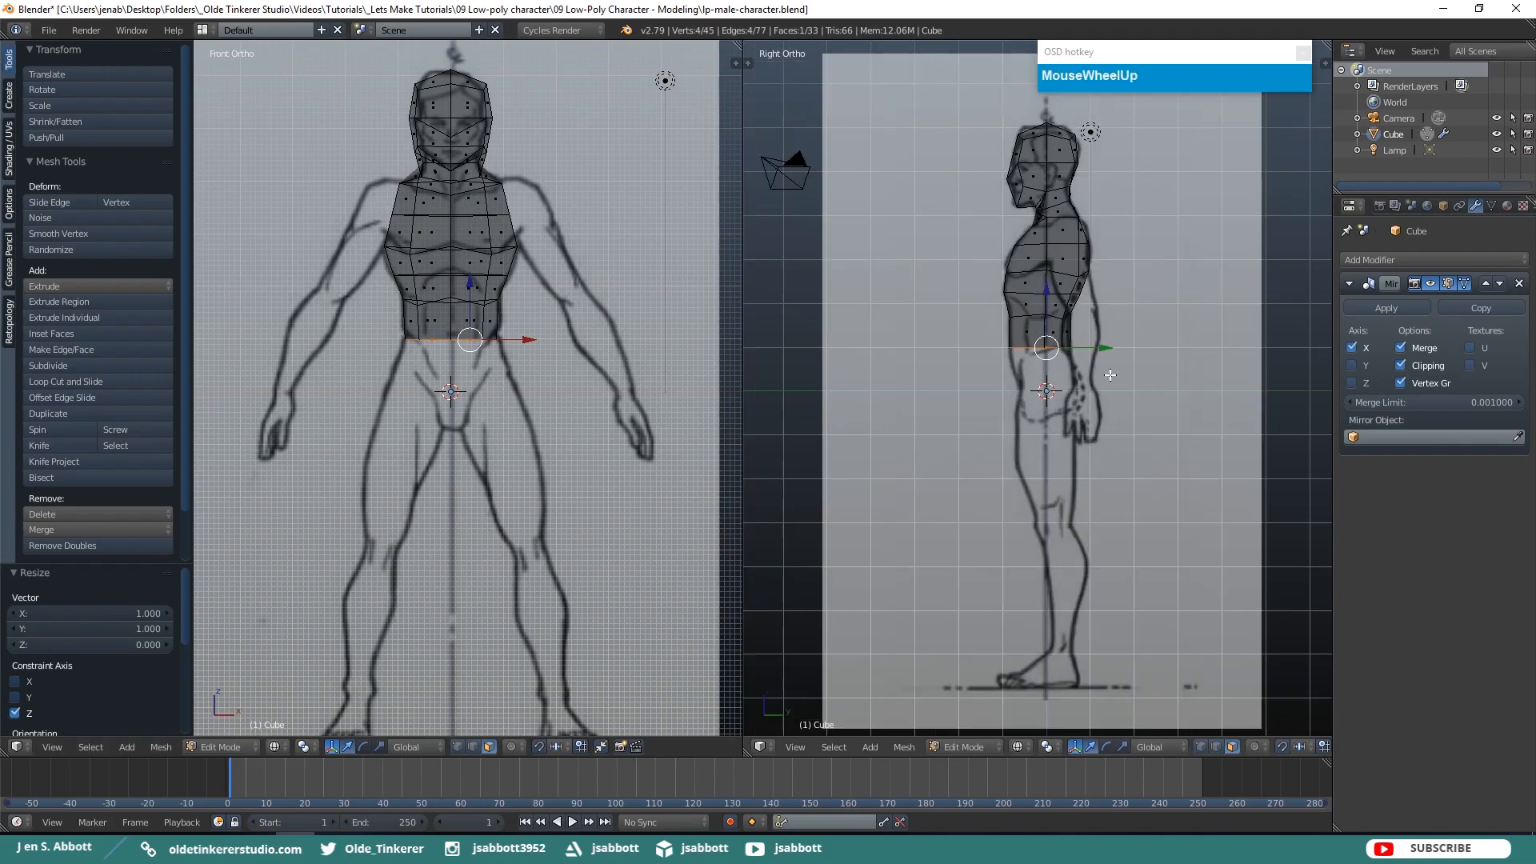
pyautogui.scroll(1, 1110, 375)
pyautogui.press('a')
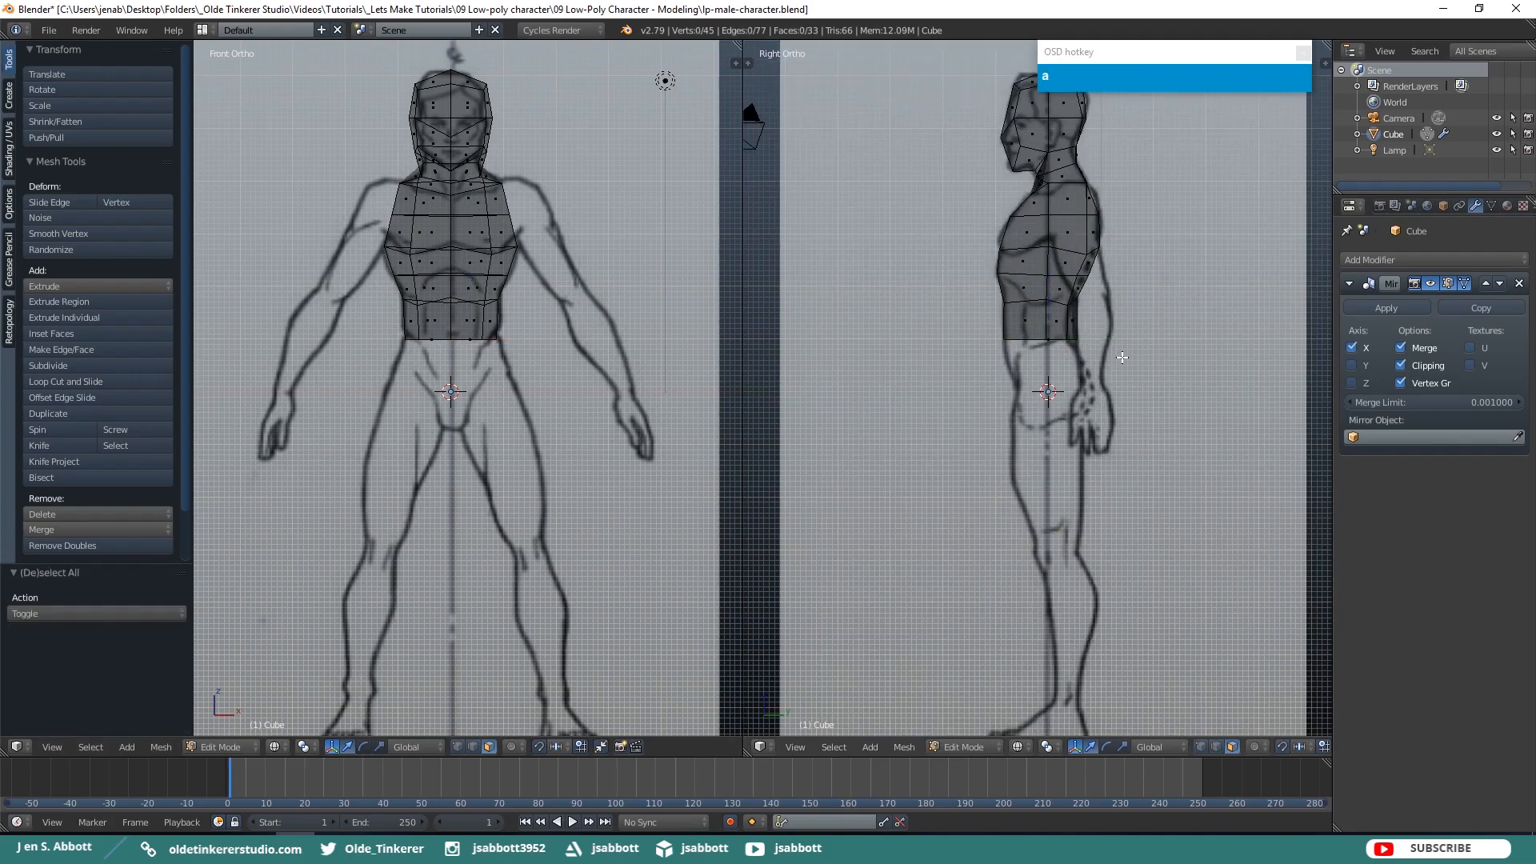
pyautogui.hotkey('ctrl', 'Tab')
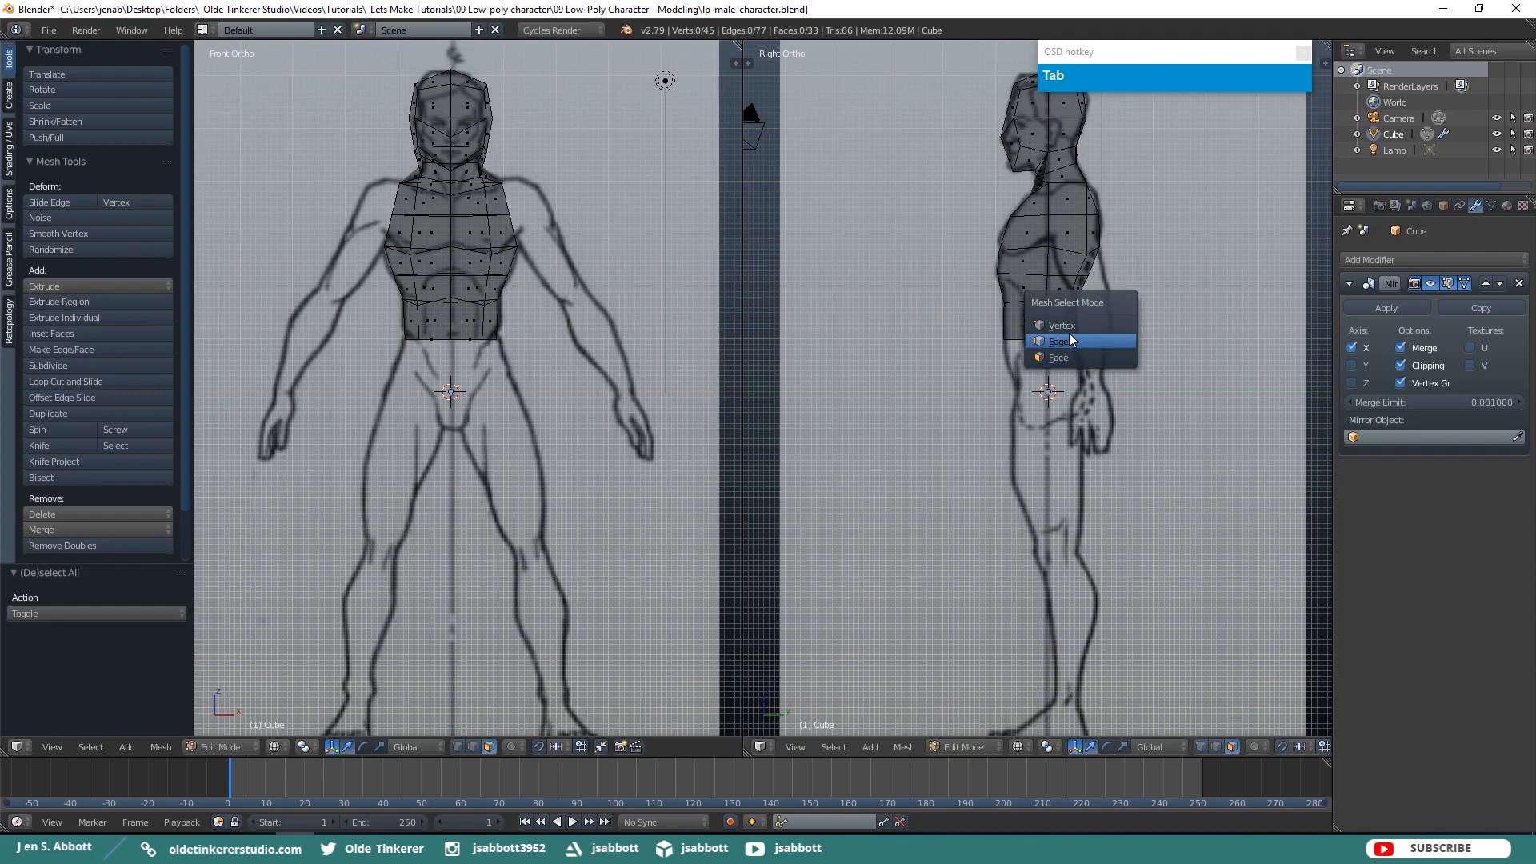
pyautogui.click(1071, 338)
pyautogui.click(1078, 340)
pyautogui.moveTo(1078, 340); pyautogui.dragTo(1114, 336, button='middle')
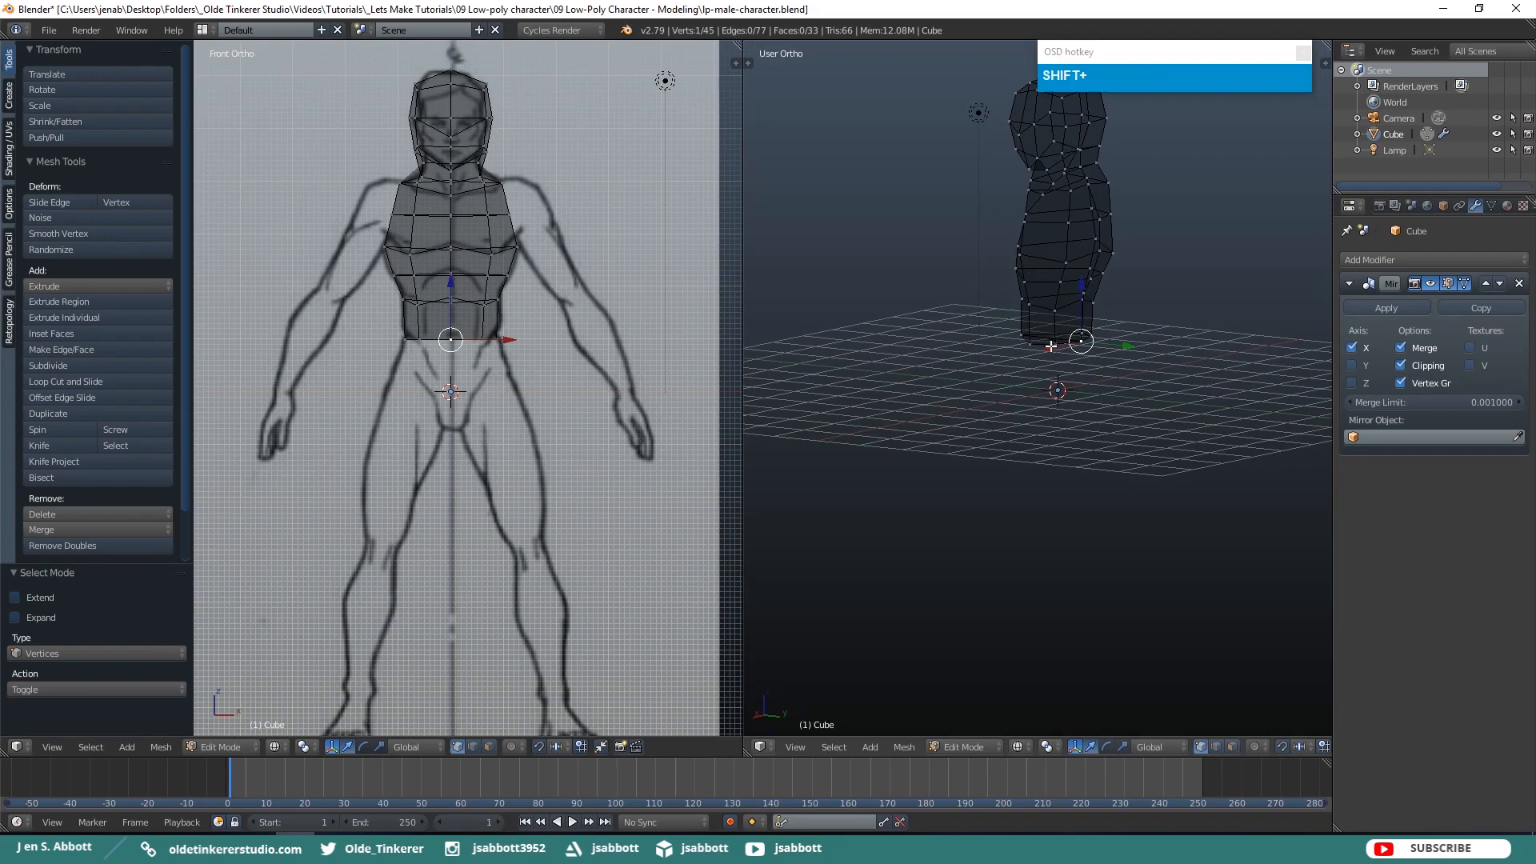
pyautogui.press('KP_3')
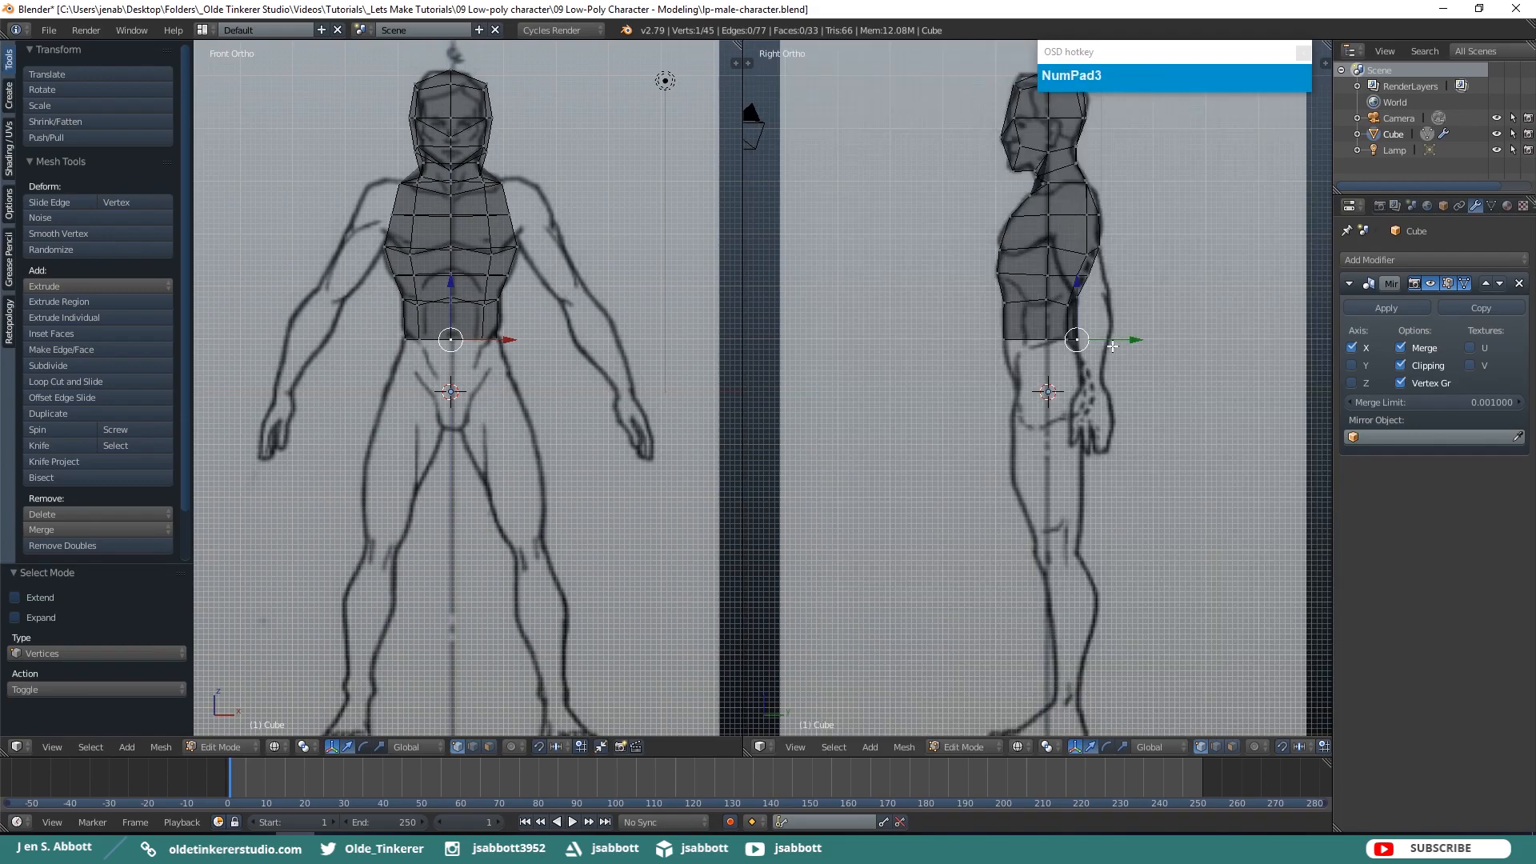
pyautogui.click(1133, 340)
pyautogui.moveTo(1133, 340); pyautogui.dragTo(1128, 300)
# Adjust the back's chest-height vertex and the one just below it along Y to follow the side reference's outline
pyautogui.rightClick(1077, 295)
pyautogui.rightClick(1100, 247)
pyautogui.click(1153, 247)
pyautogui.moveTo(1154, 247); pyautogui.dragTo(1151, 248)
pyautogui.press('a')
pyautogui.rightClick(1088, 275)
pyautogui.click(1151, 278)
pyautogui.moveTo(1150, 278); pyautogui.dragTo(1149, 278)
pyautogui.press('a')
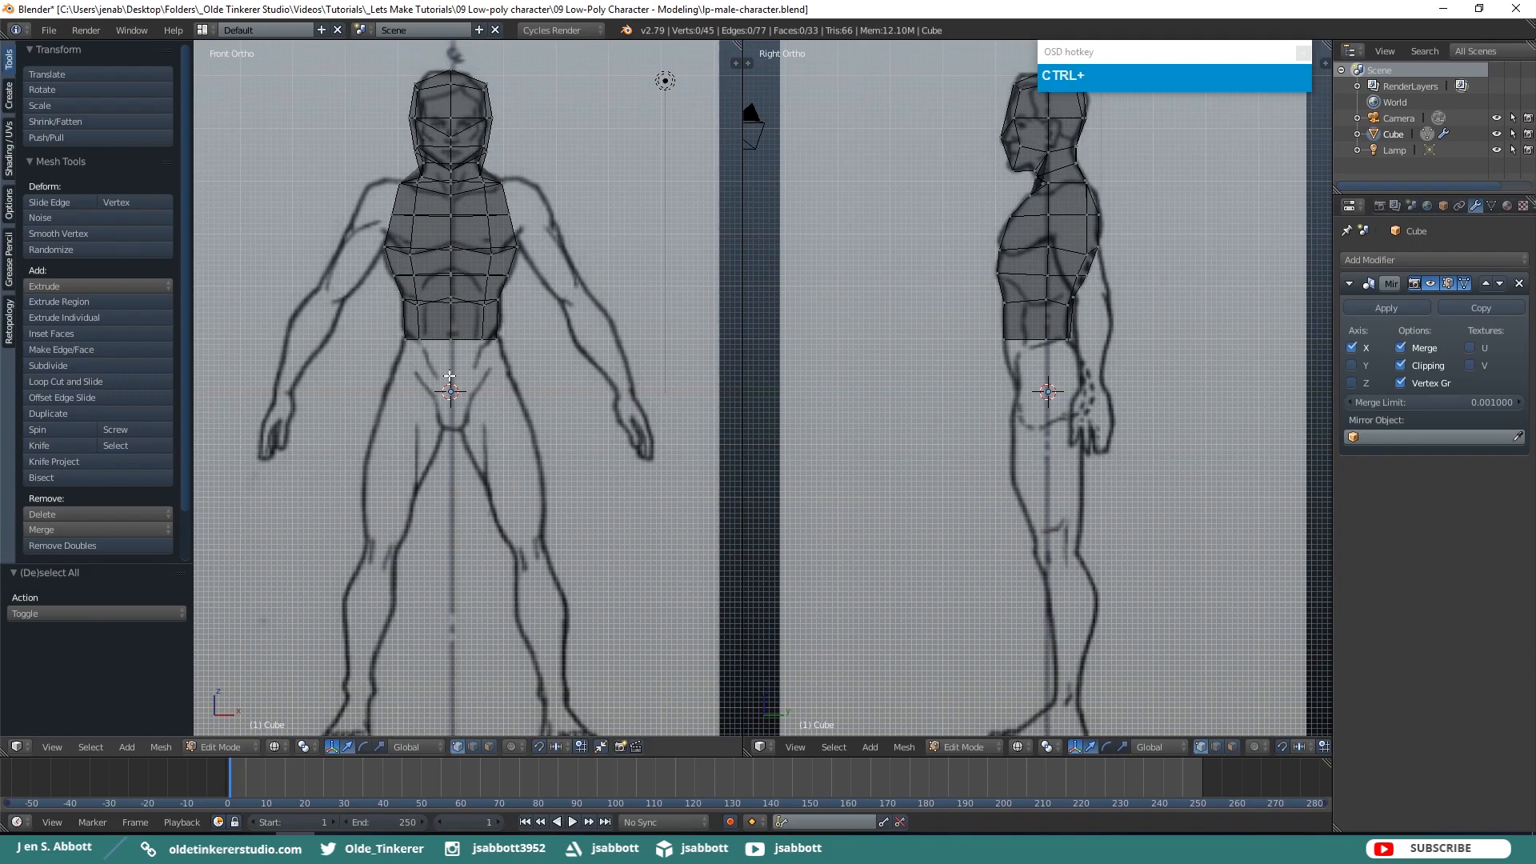
# Select the waist's bottom face in face select mode and extrude it 1.702 downward to the crotch
pyautogui.hotkey('ctrl', 'Tab')
pyautogui.click(424, 409)
pyautogui.moveTo(505, 406); pyautogui.dragTo(504, 334, button='middle')
pyautogui.rightClick(480, 358)
pyautogui.press('KP_1')
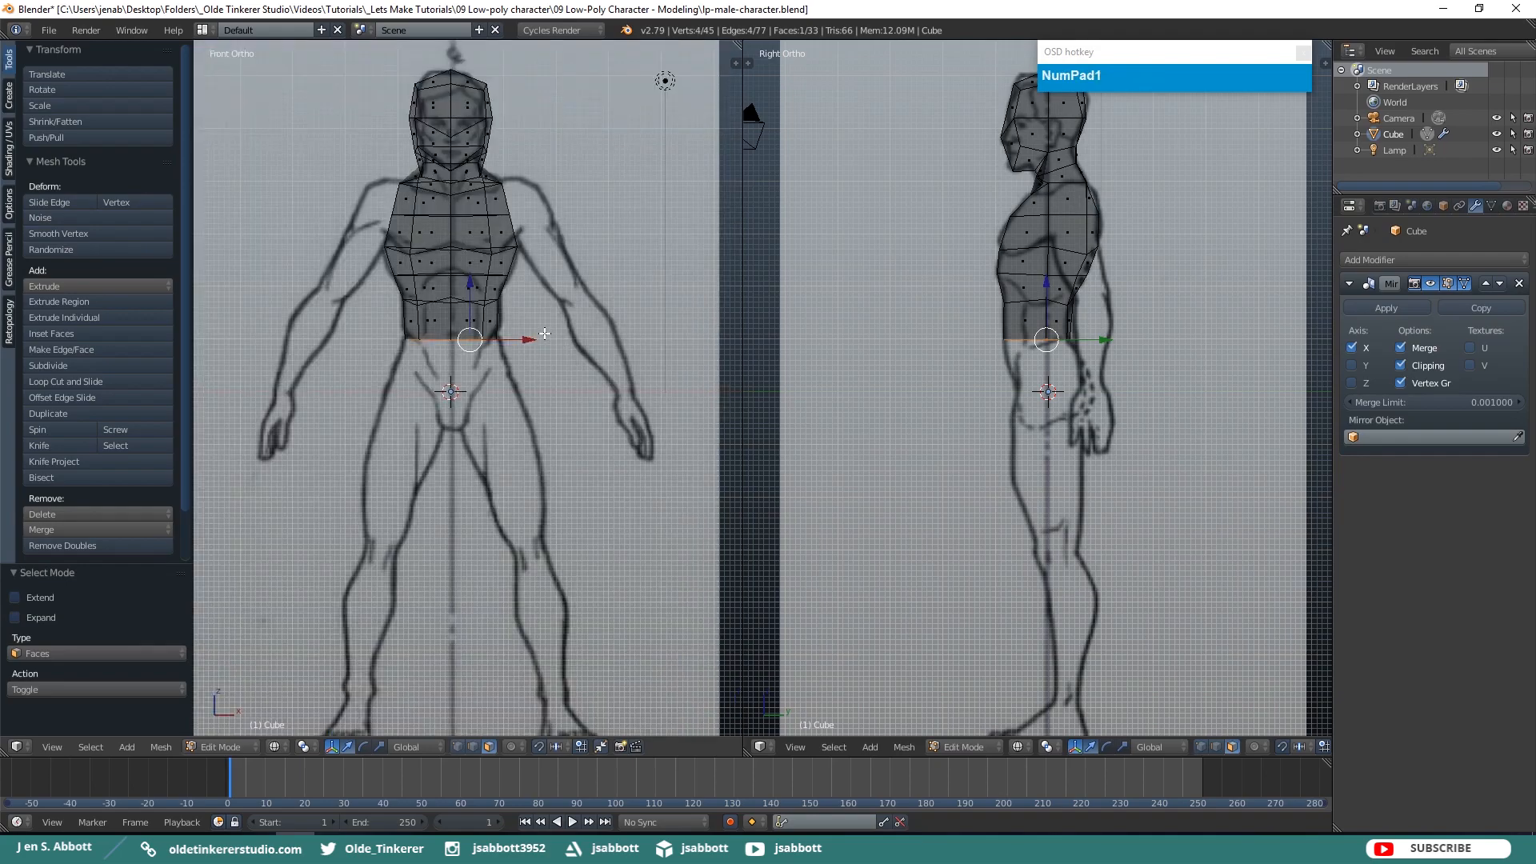
pyautogui.press('e')
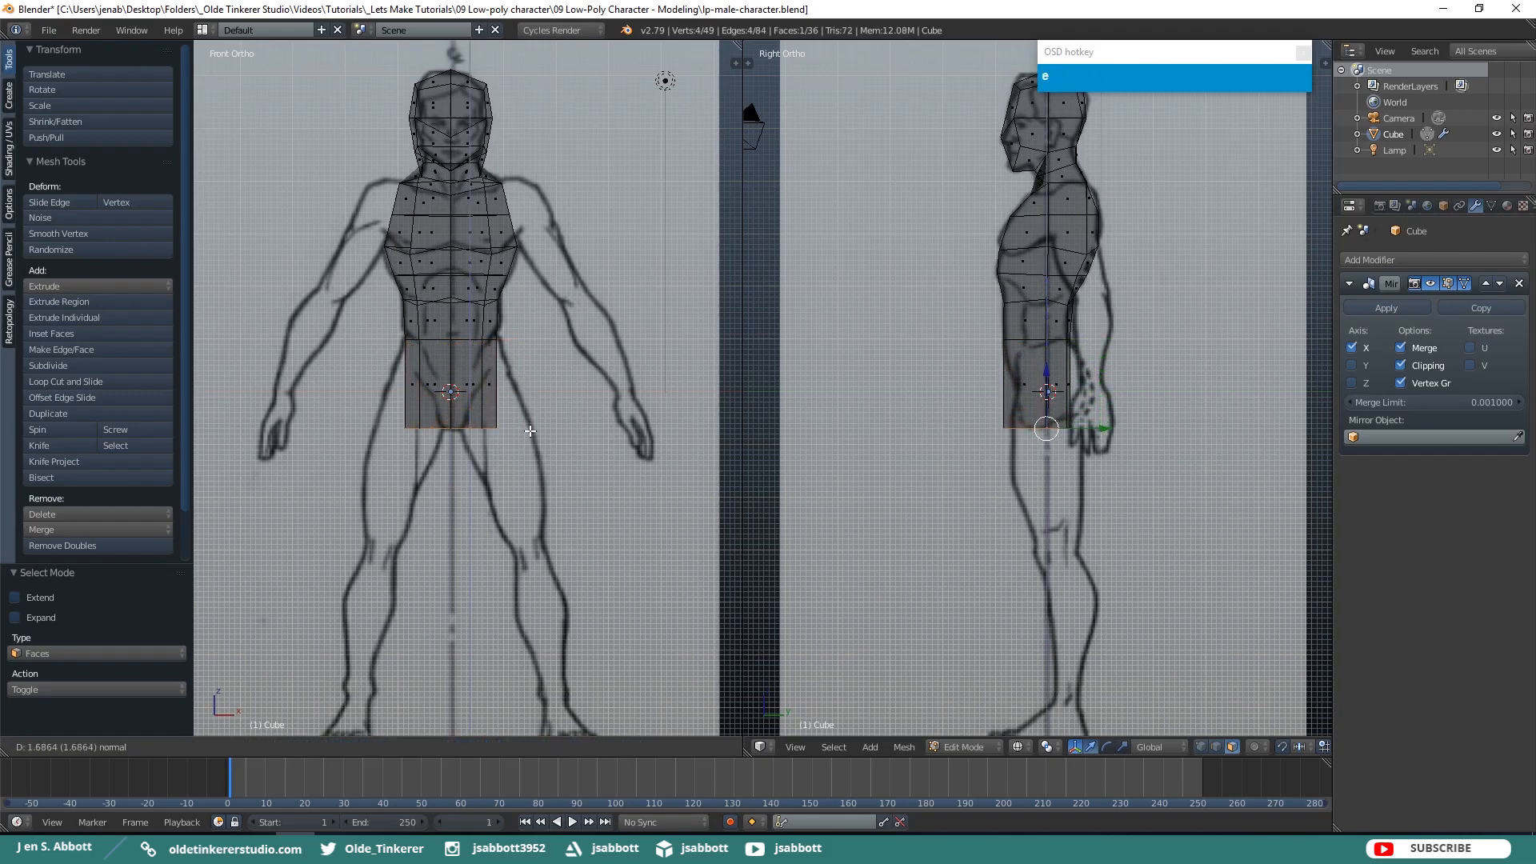
pyautogui.click(530, 432)
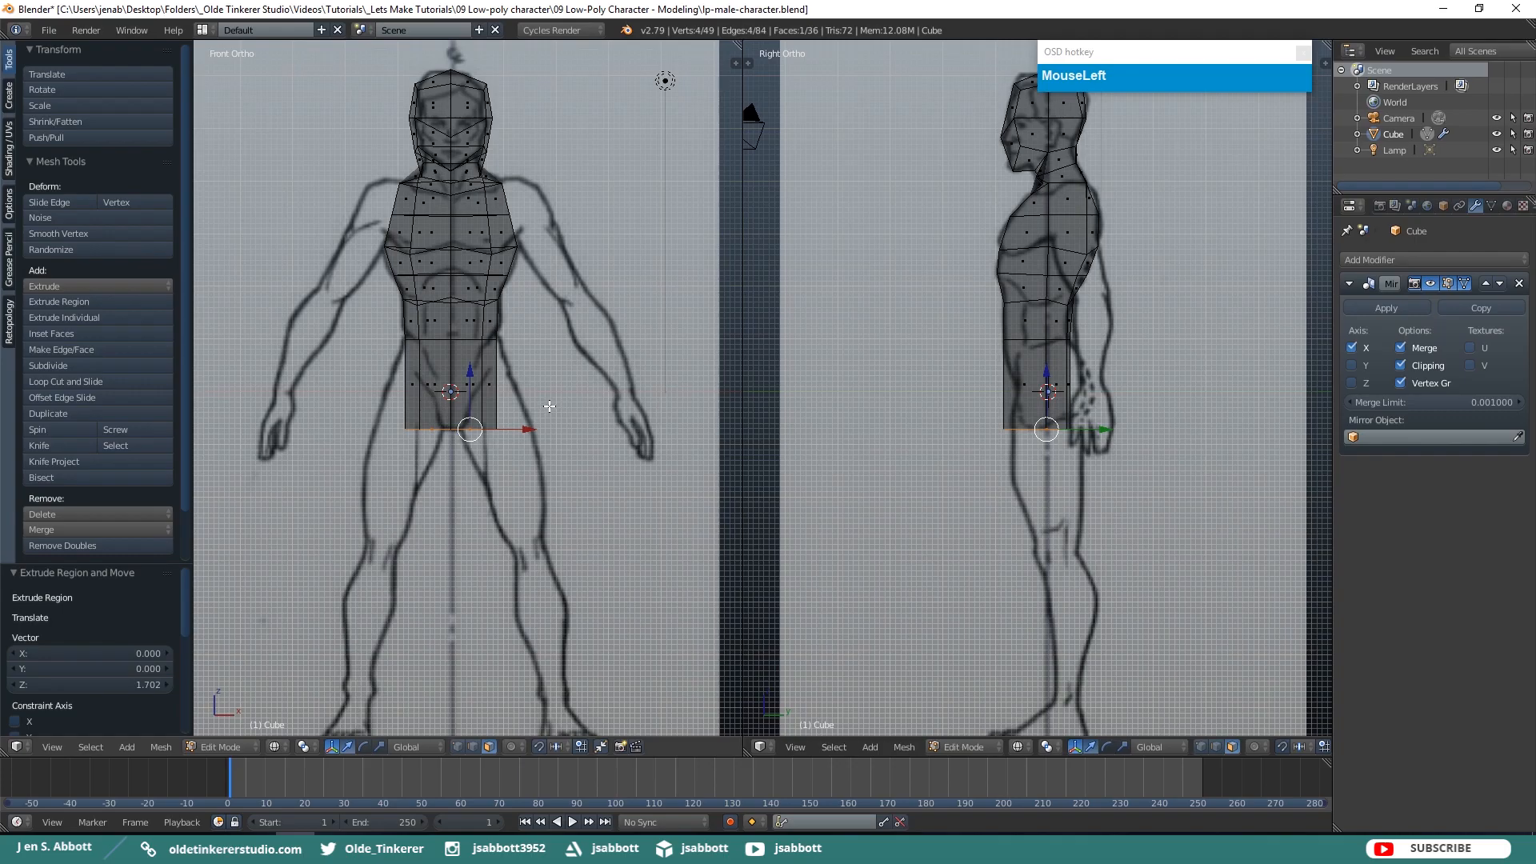
# Narrow the crotch face by scaling it to -0.096 on X
pyautogui.press('s')
pyautogui.press('x')
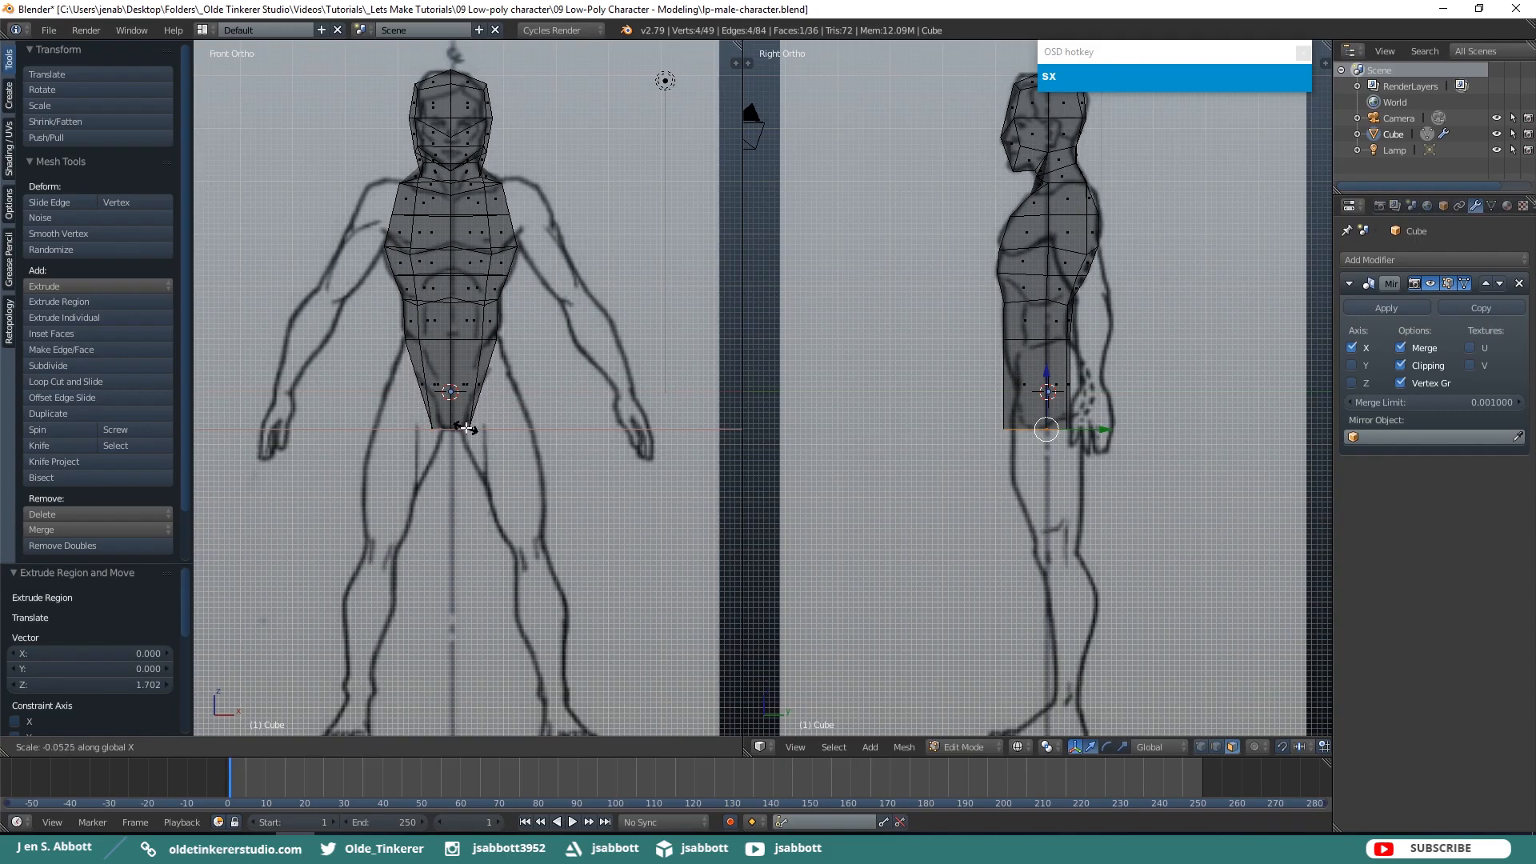
pyautogui.click(466, 429)
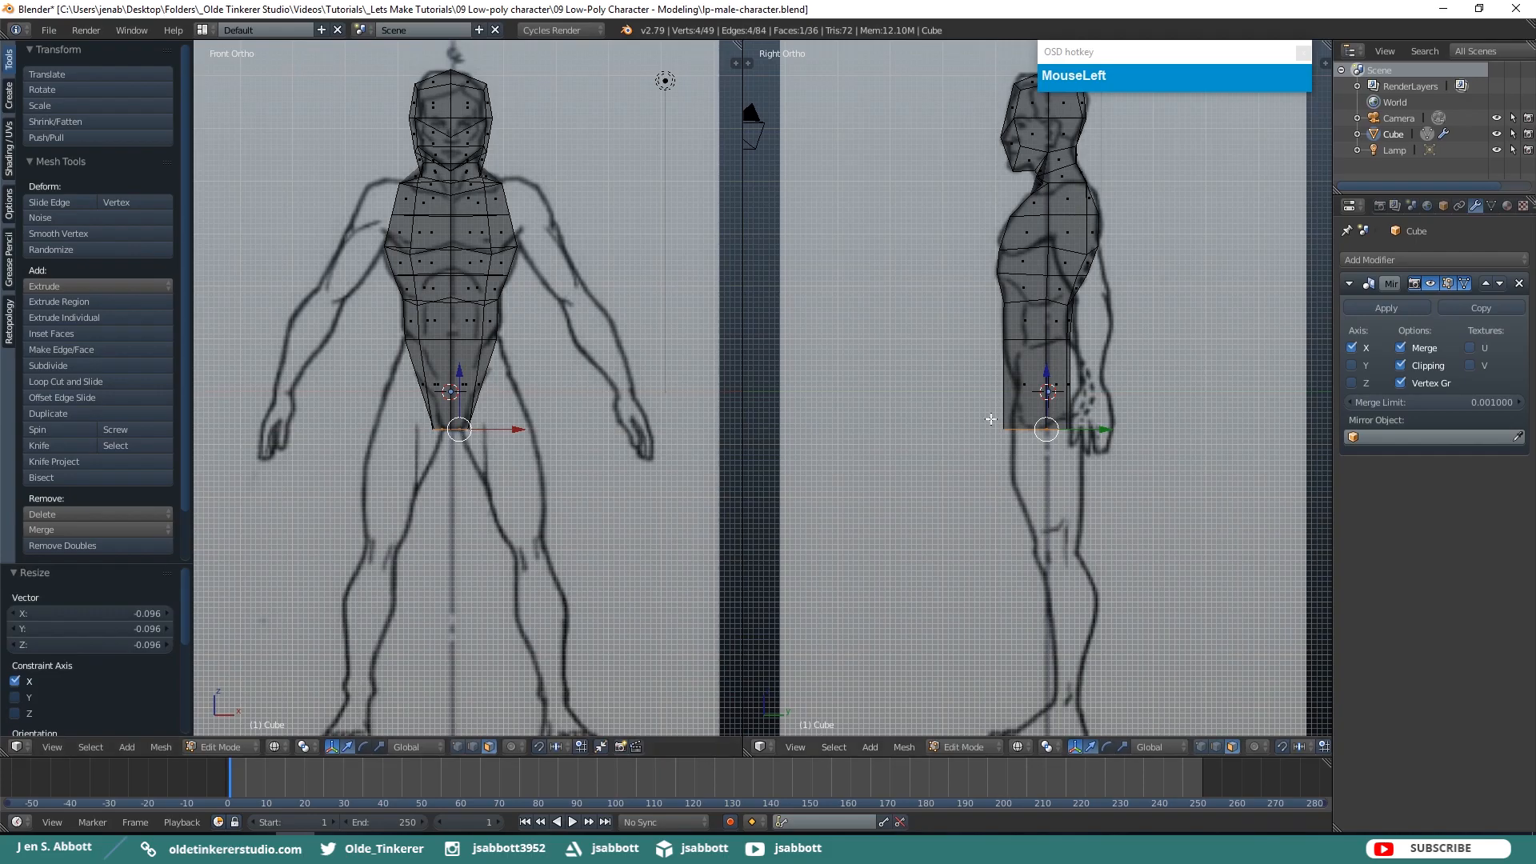
# Select the crotch's front centre vertex in vertex mode and move it 0.410 on Y
pyautogui.hotkey('ctrl', 'Tab')
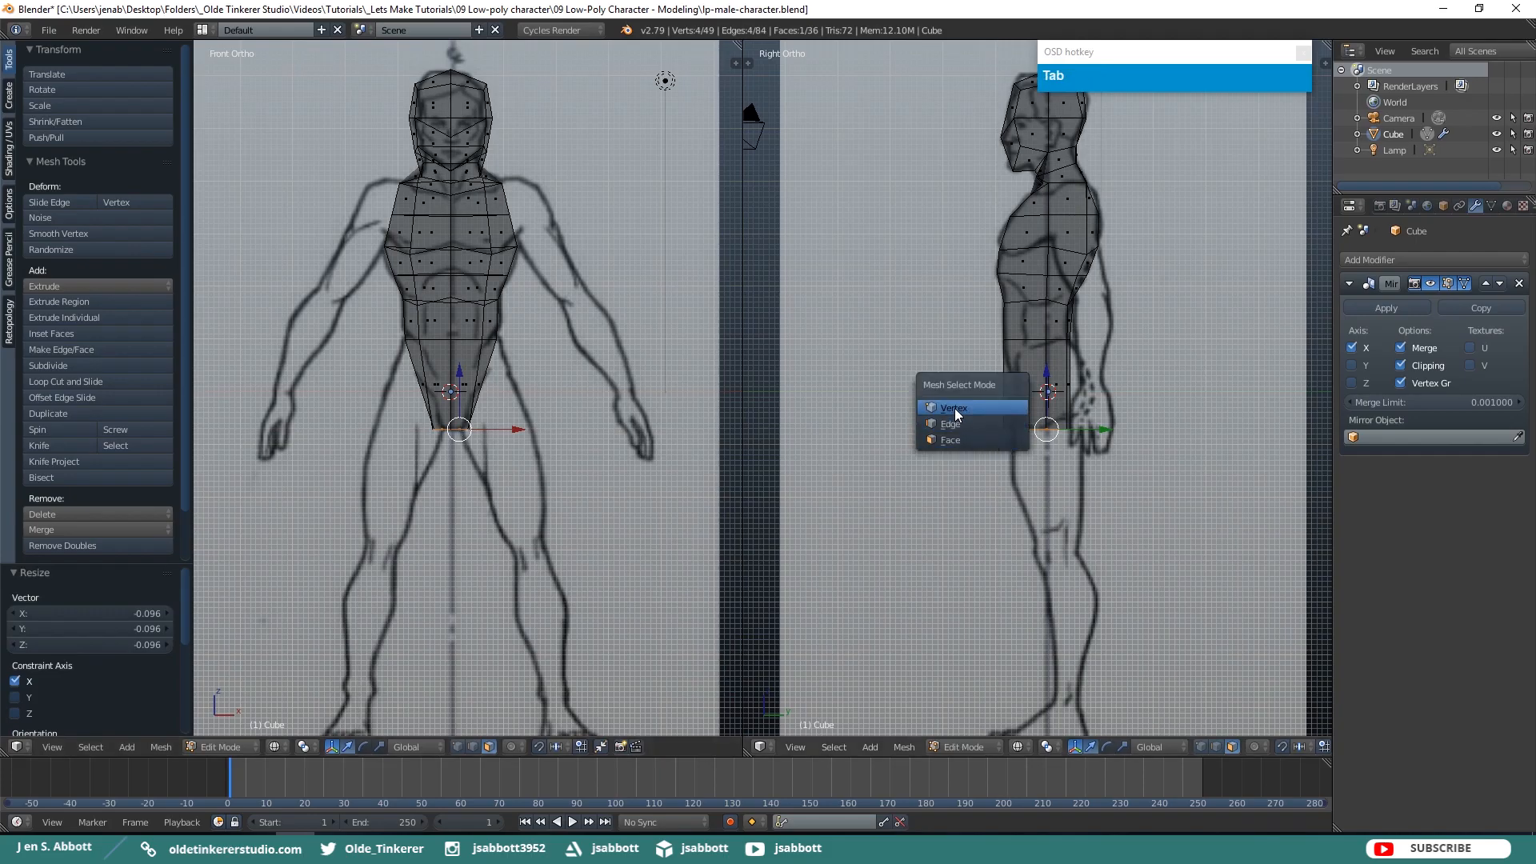
pyautogui.click(1002, 414)
pyautogui.rightClick(1004, 429)
pyautogui.moveTo(958, 454); pyautogui.dragTo(1065, 473, button='middle')
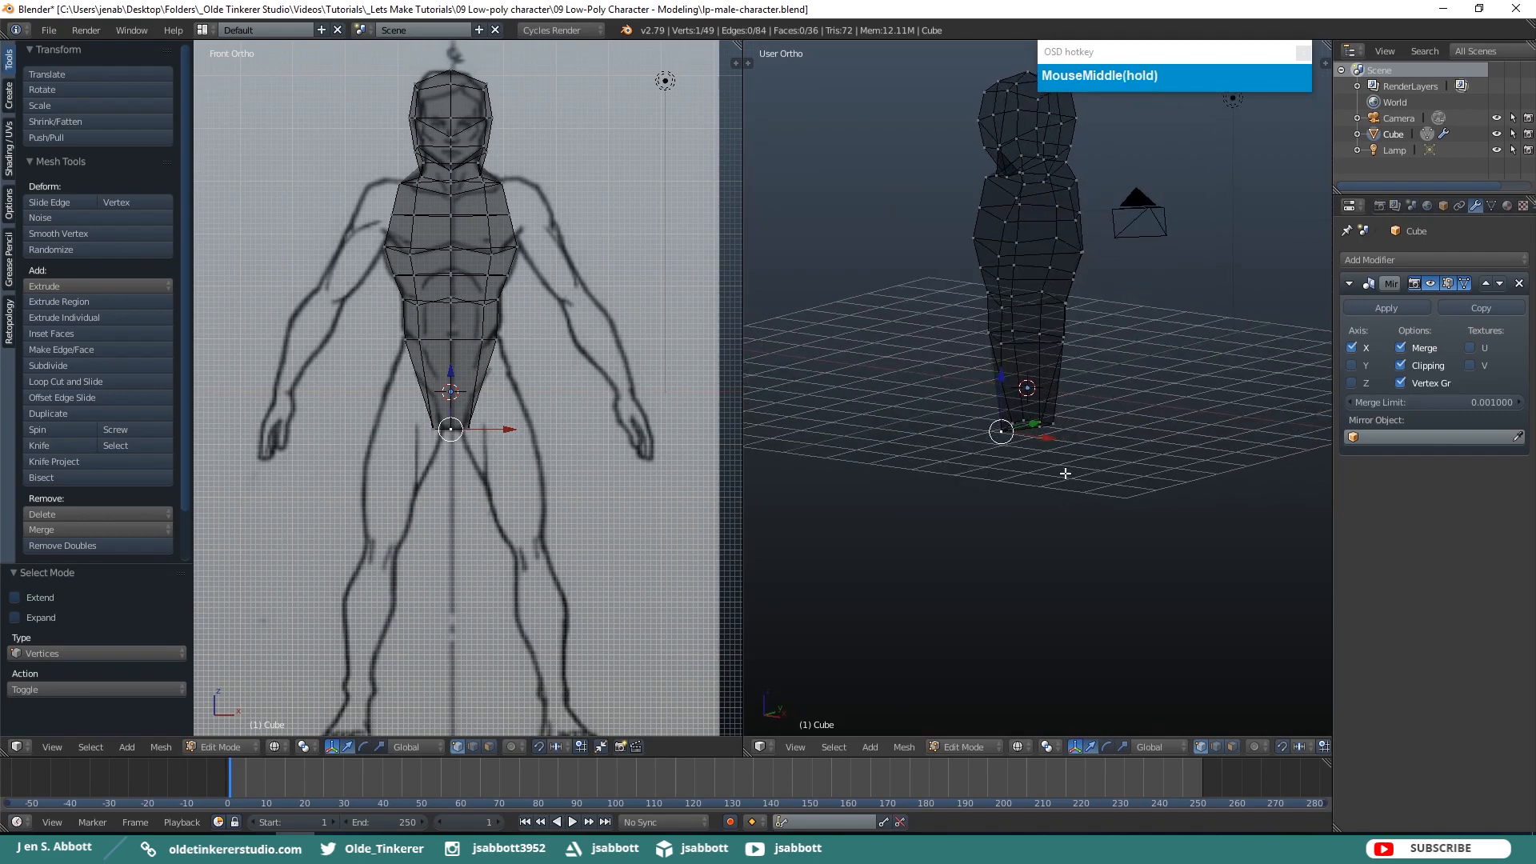
pyautogui.press('KP_3')
pyautogui.moveTo(1062, 430); pyautogui.dragTo(1085, 416)
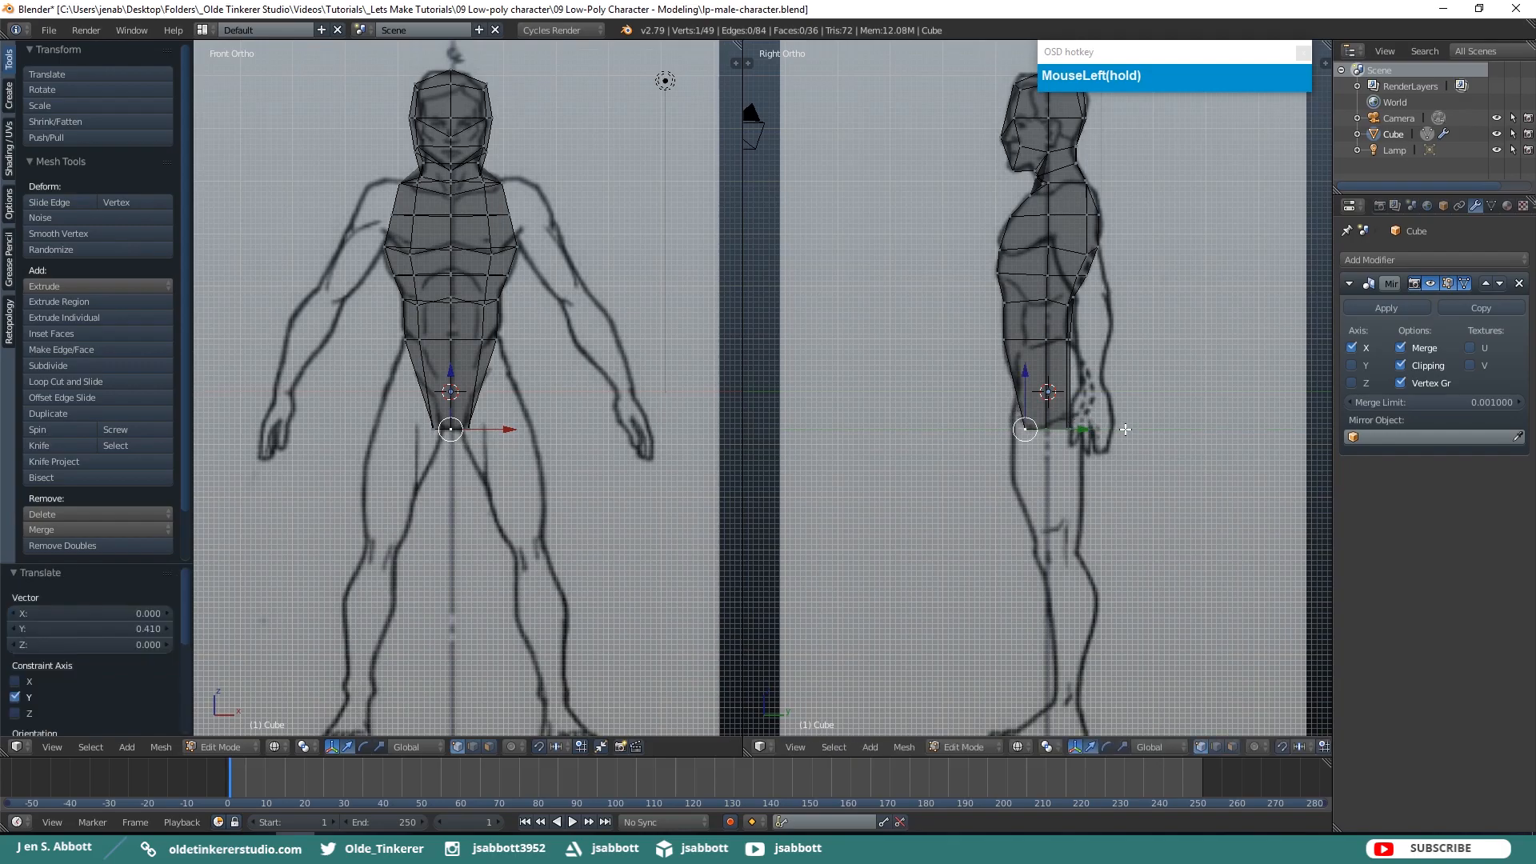
# Switch to edge select mode and add a horizontal loop cut around the middle of the pelvis section
pyautogui.hotkey('ctrl', 'Tab')
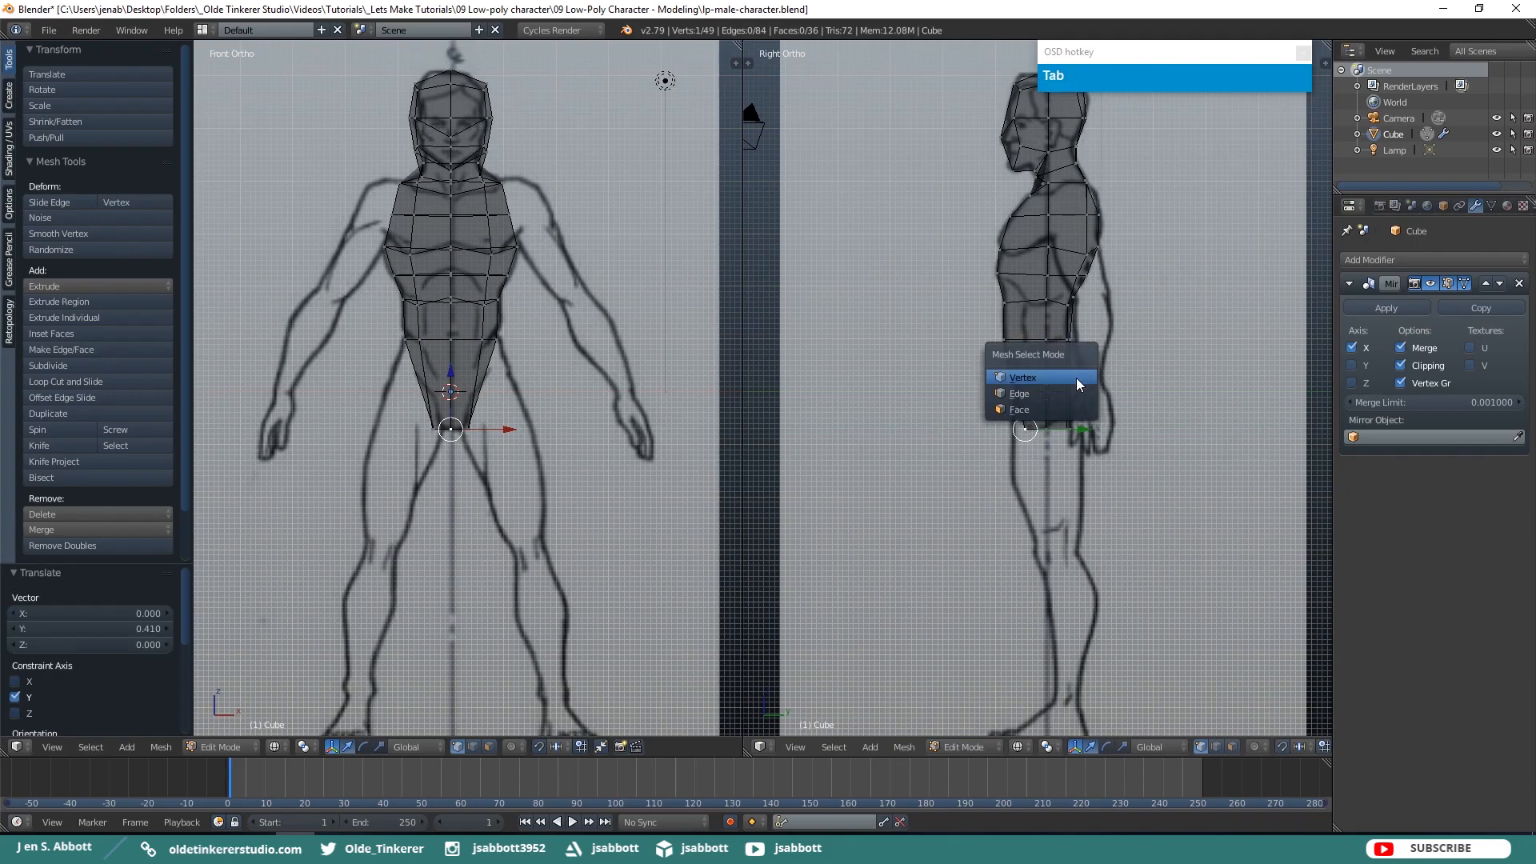
pyautogui.click(1100, 388)
pyautogui.hotkey('ctrl', 'r')
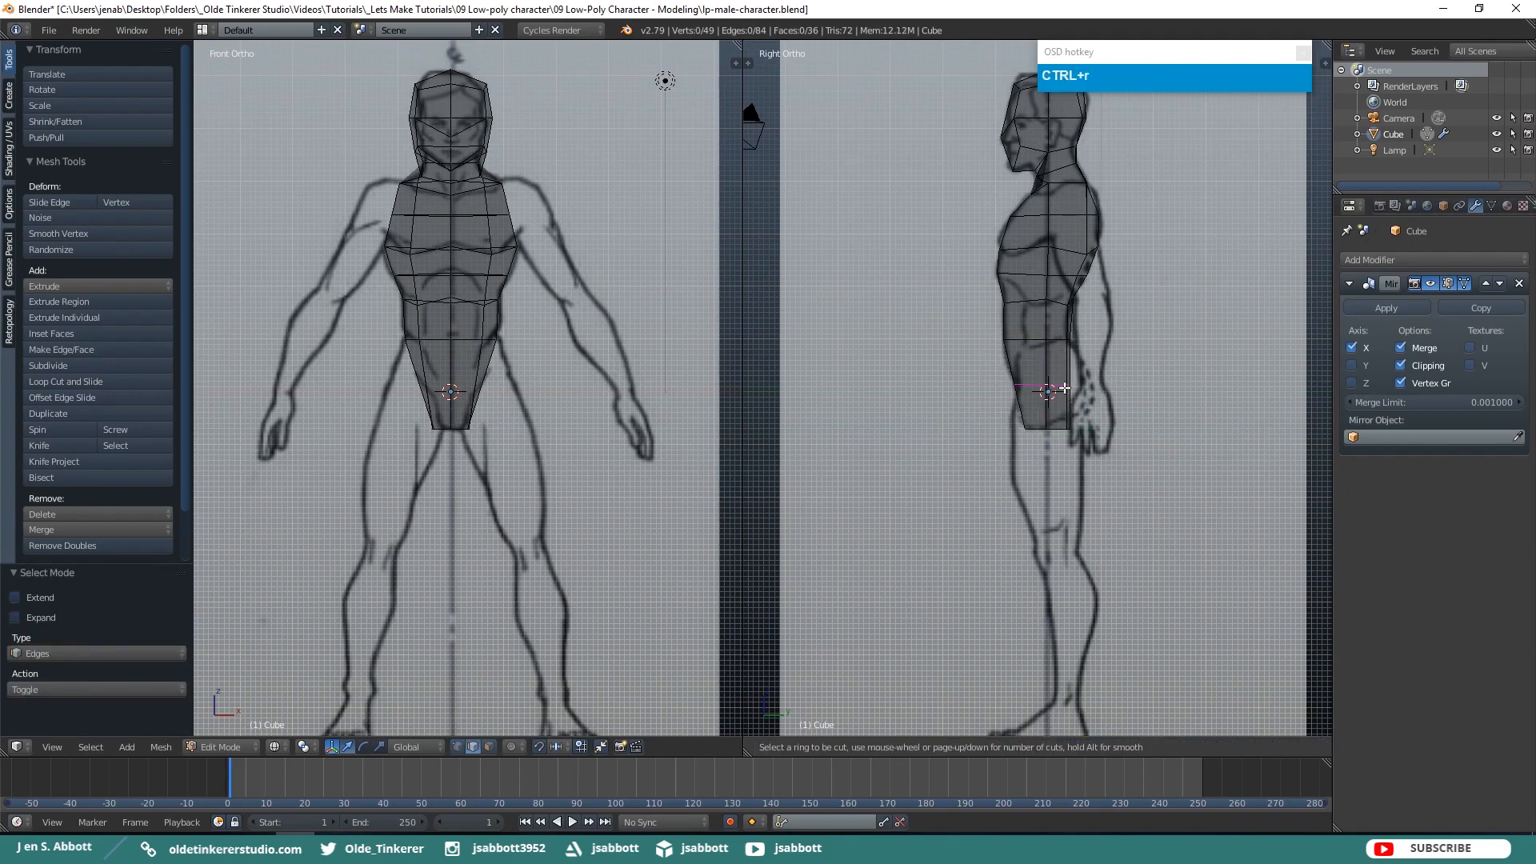
pyautogui.click(1065, 388)
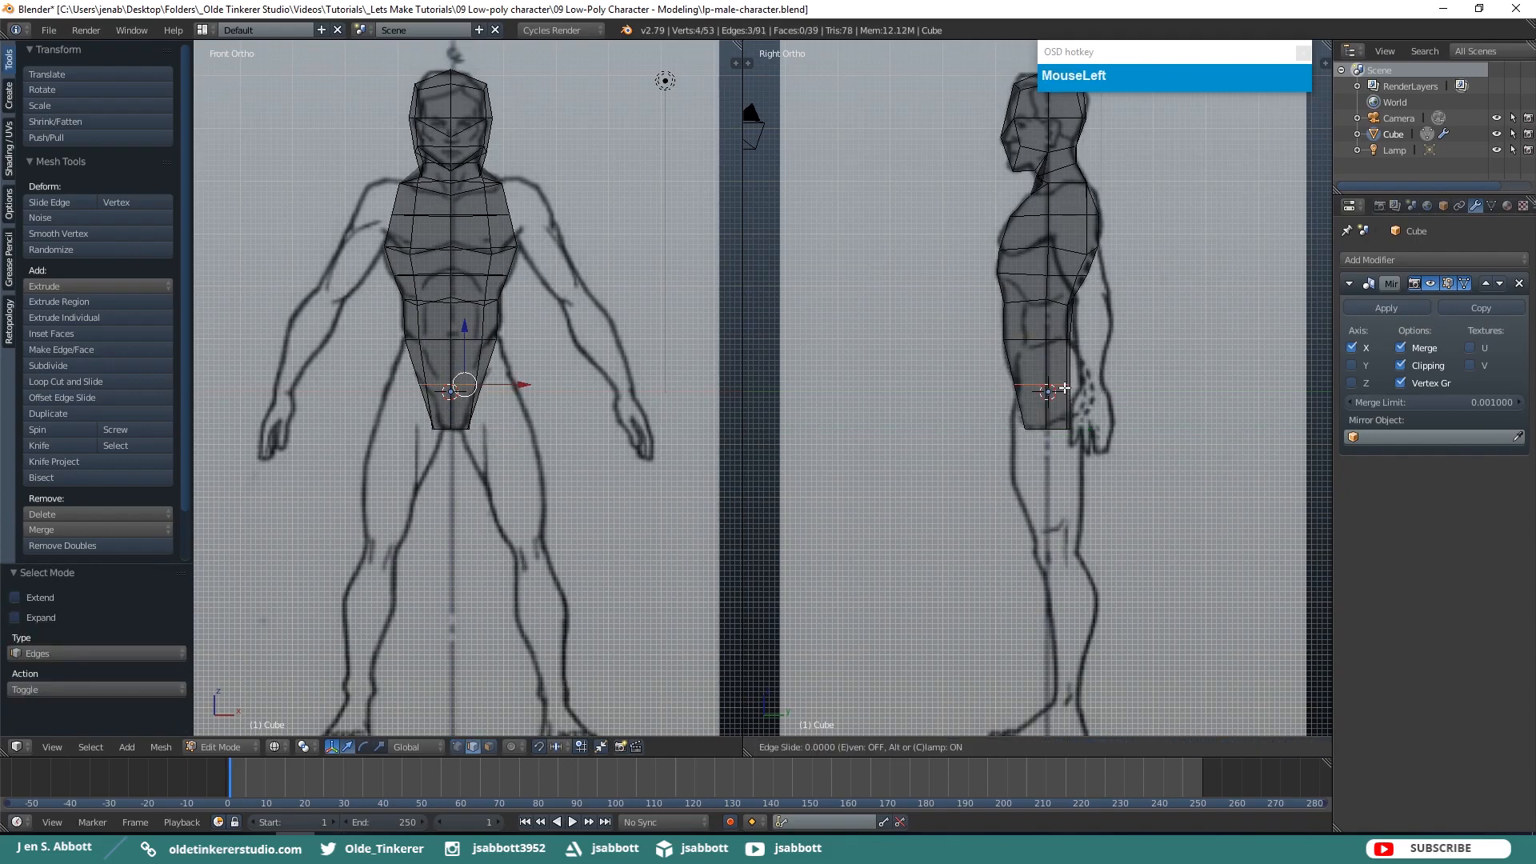
# Select the new pelvis loop's rear edge and move it about 0.258 on Y and 0.122 on Z
pyautogui.moveTo(1147, 367)
pyautogui.mouseDown(button='middle')
pyautogui.moveTo(1124, 378)
pyautogui.moveTo(1144, 390)
pyautogui.mouseUp(button='middle')
pyautogui.rightClick(1143, 390)
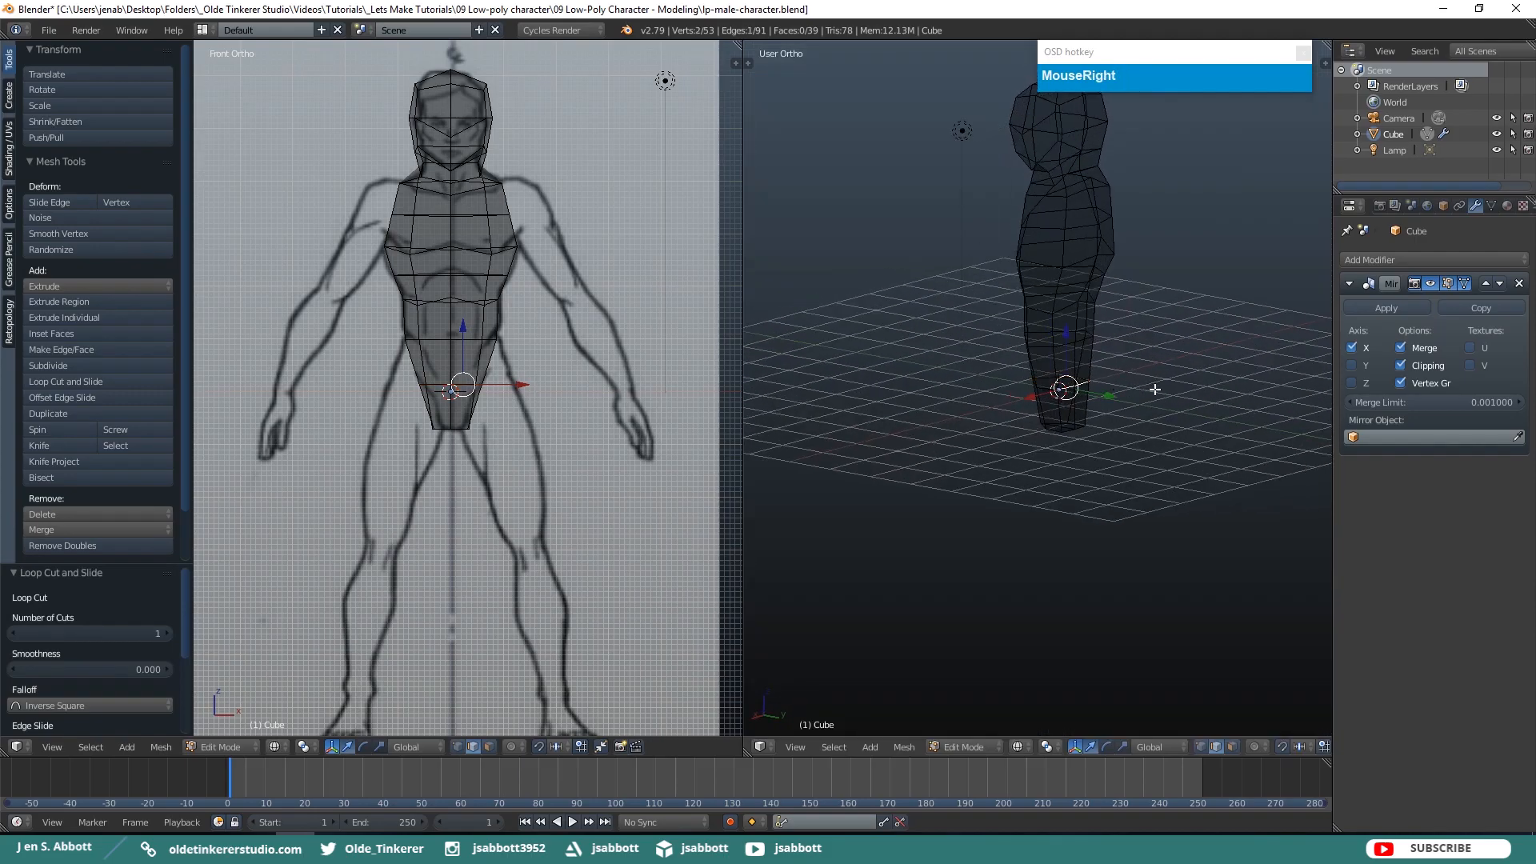
pyautogui.press('KP_3')
pyautogui.press('g')
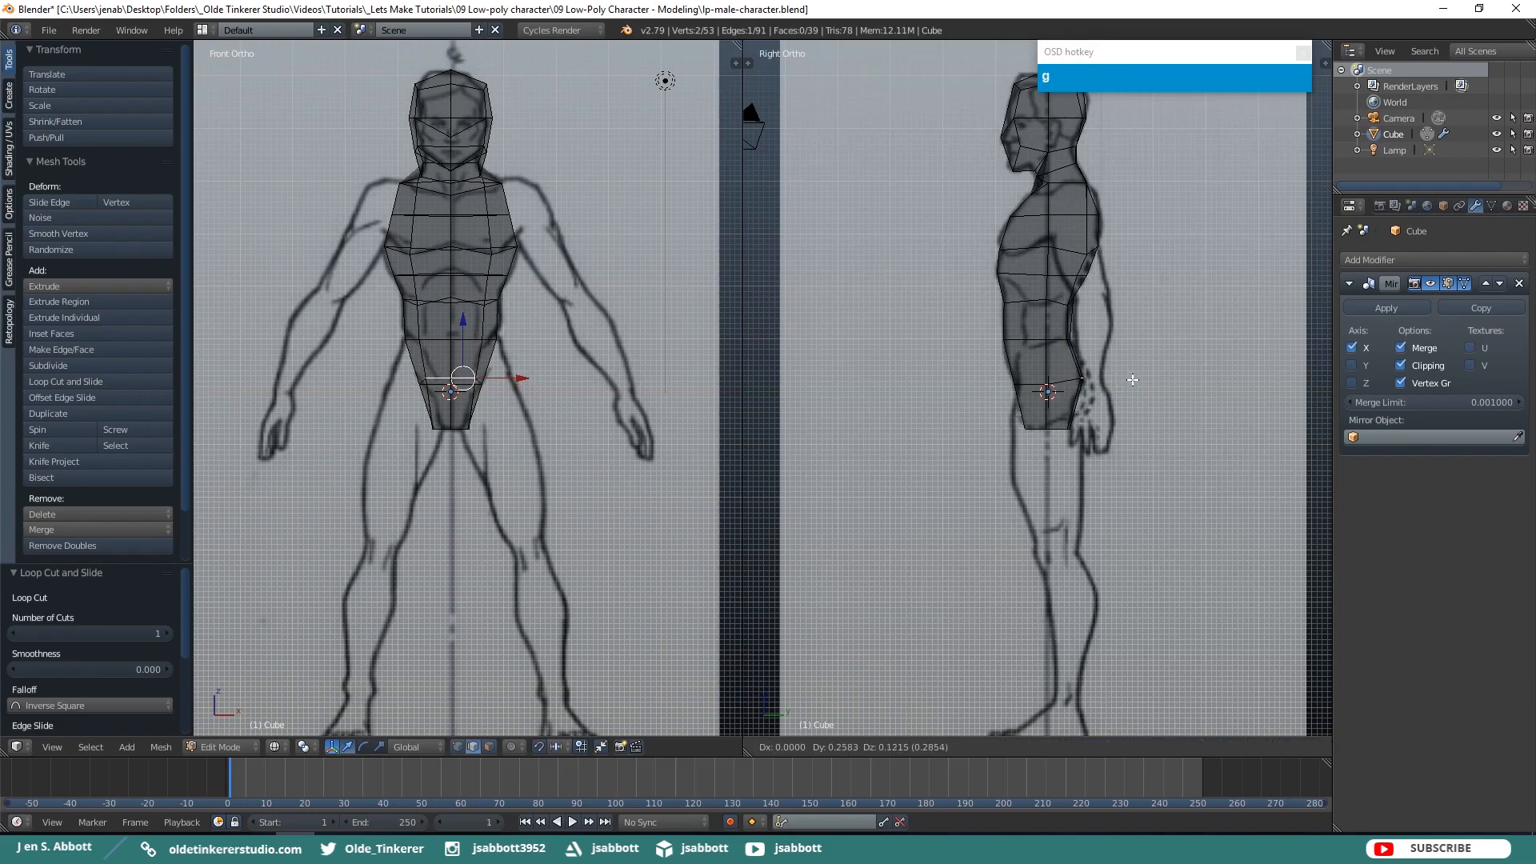
pyautogui.click(1133, 380)
pyautogui.press('a')
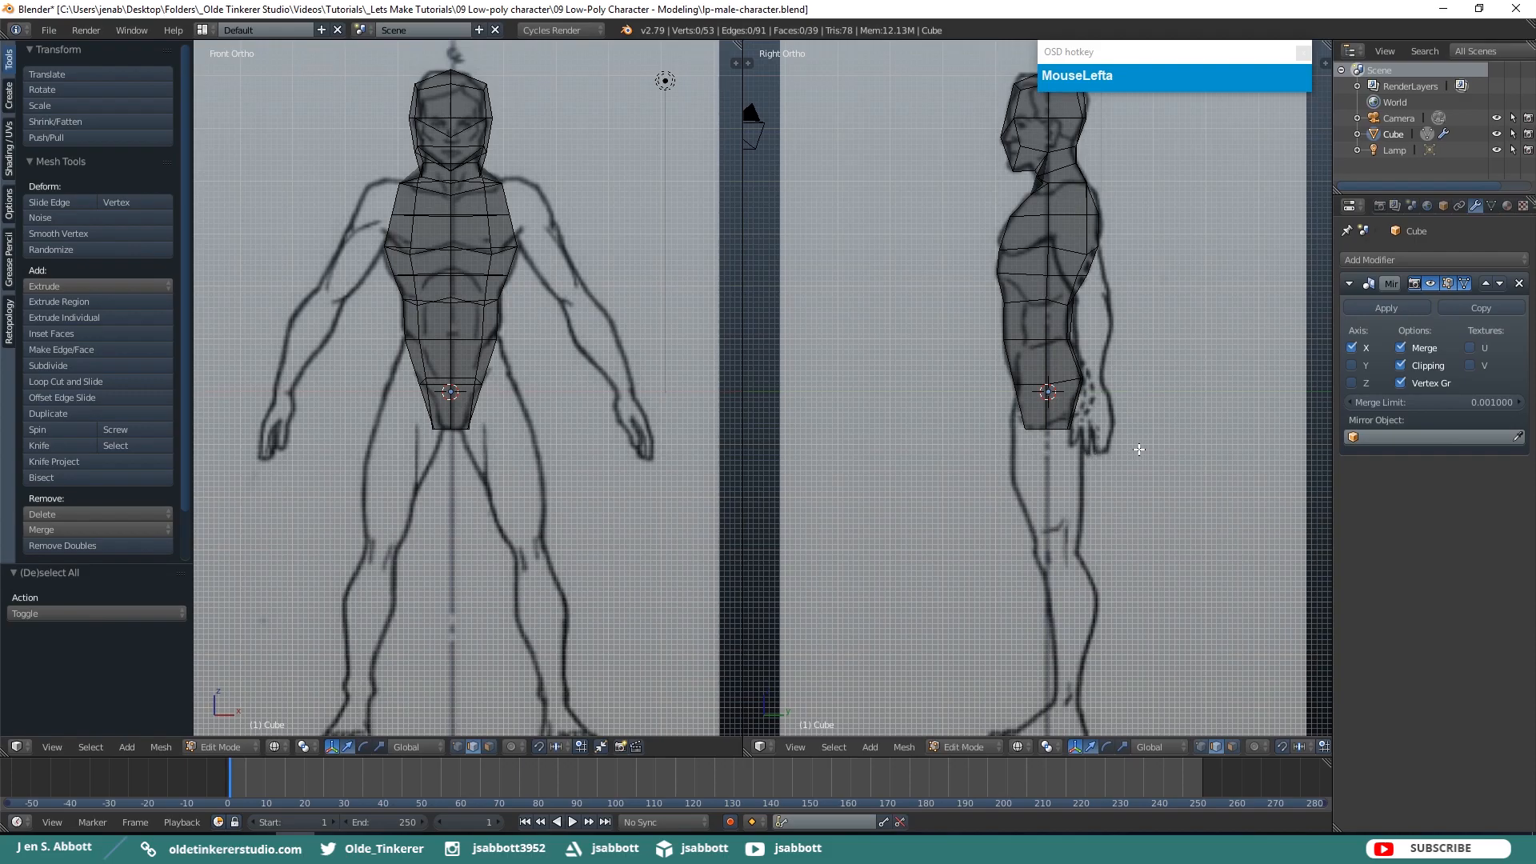
# Select the crotch's bottom rear edge and shift it along Y to fit the side reference
pyautogui.moveTo(1098, 426); pyautogui.dragTo(1056, 428, button='middle')
pyautogui.rightClick(1067, 430)
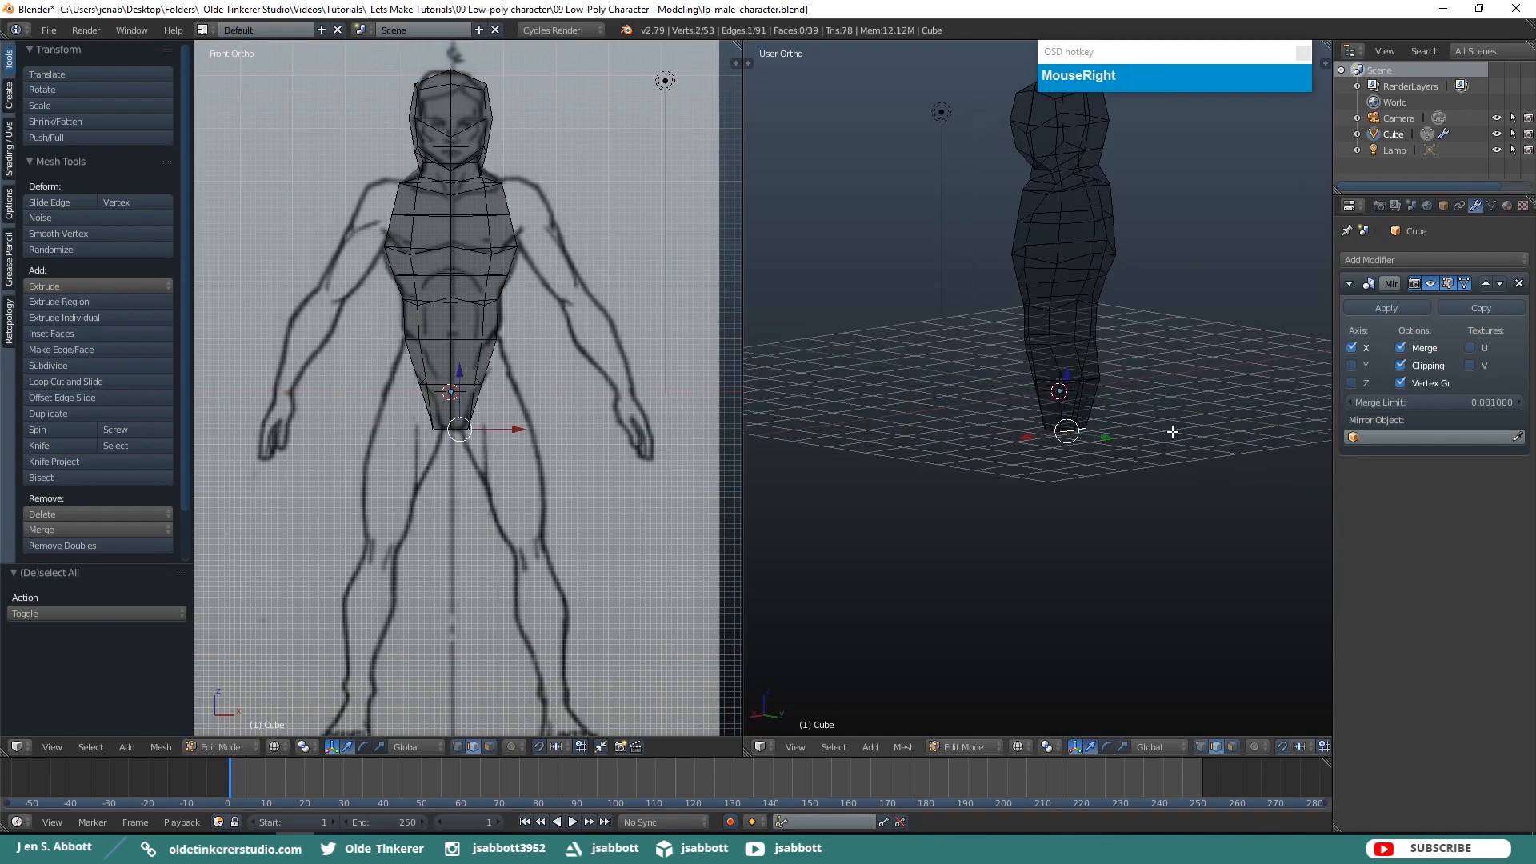
pyautogui.press('KP_3')
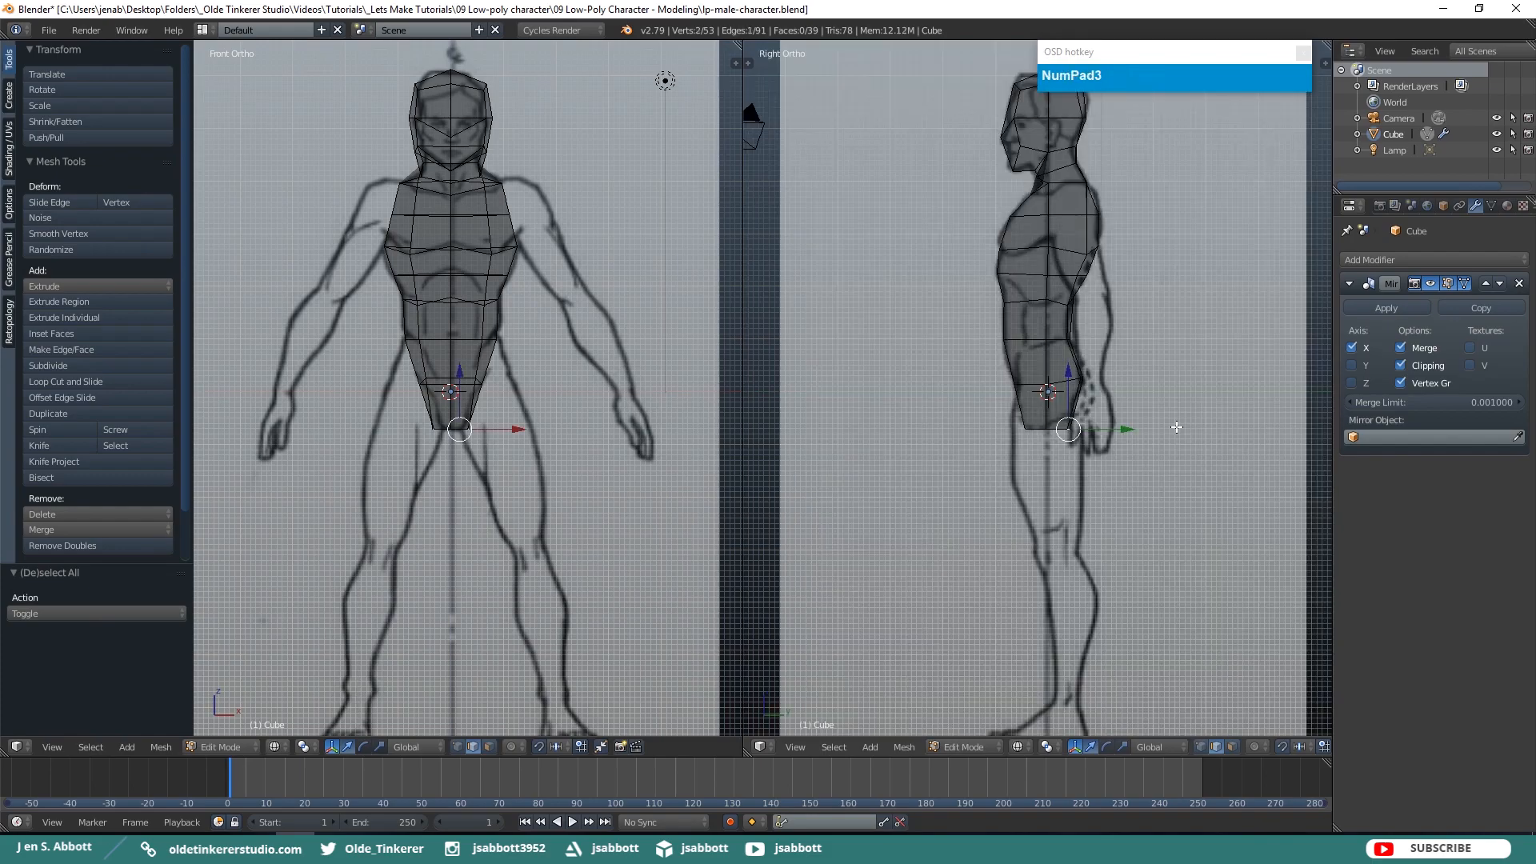
pyautogui.click(1122, 429)
pyautogui.moveTo(1122, 428); pyautogui.dragTo(1122, 429)
pyautogui.press('a')
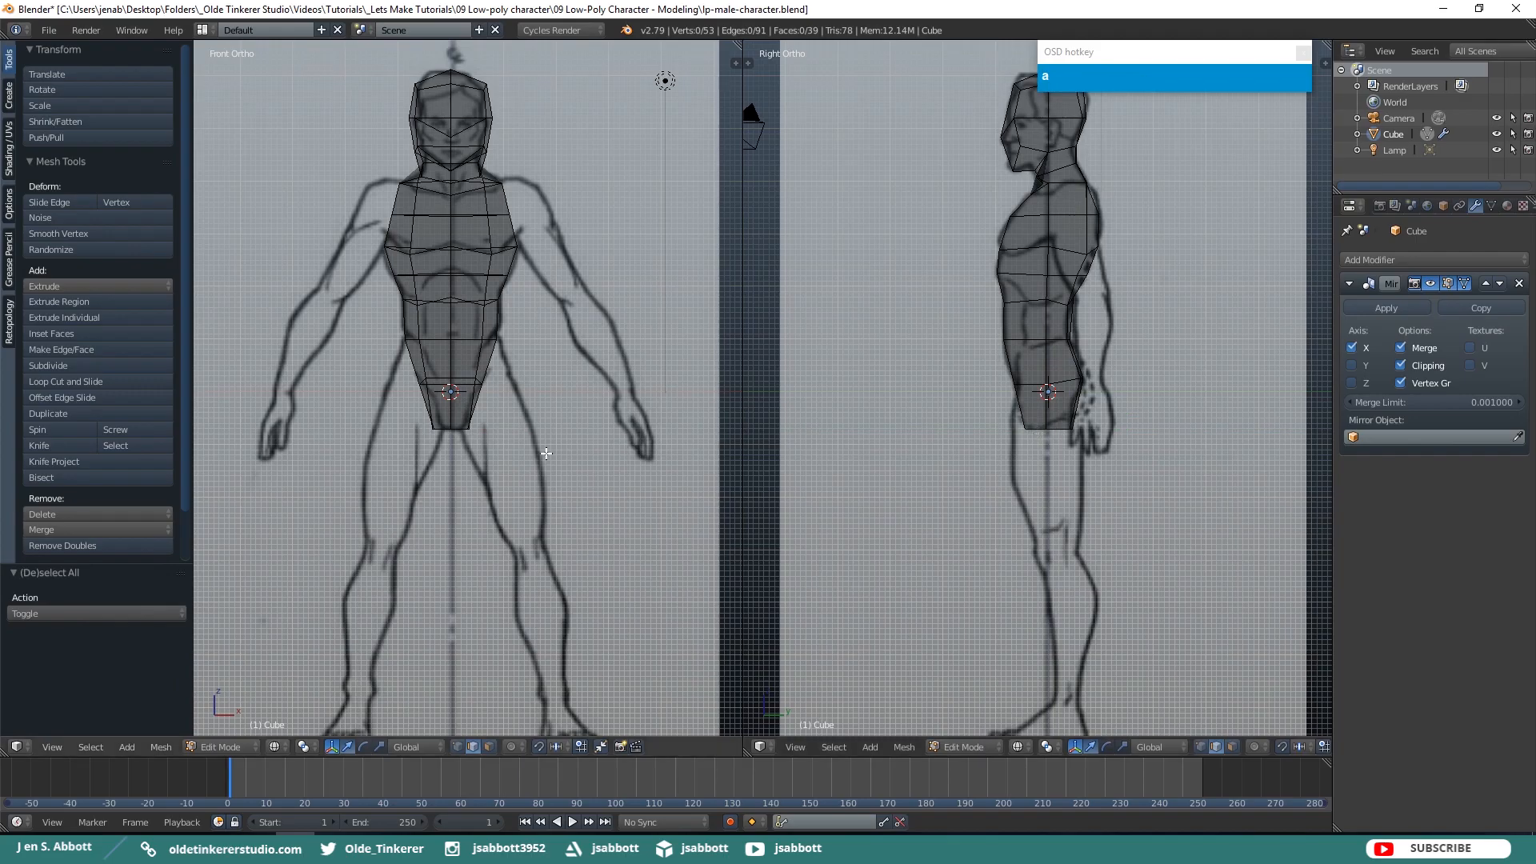
# Return the front view to solid shading with nothing selected and save lp-male-character.blend
pyautogui.press('a')
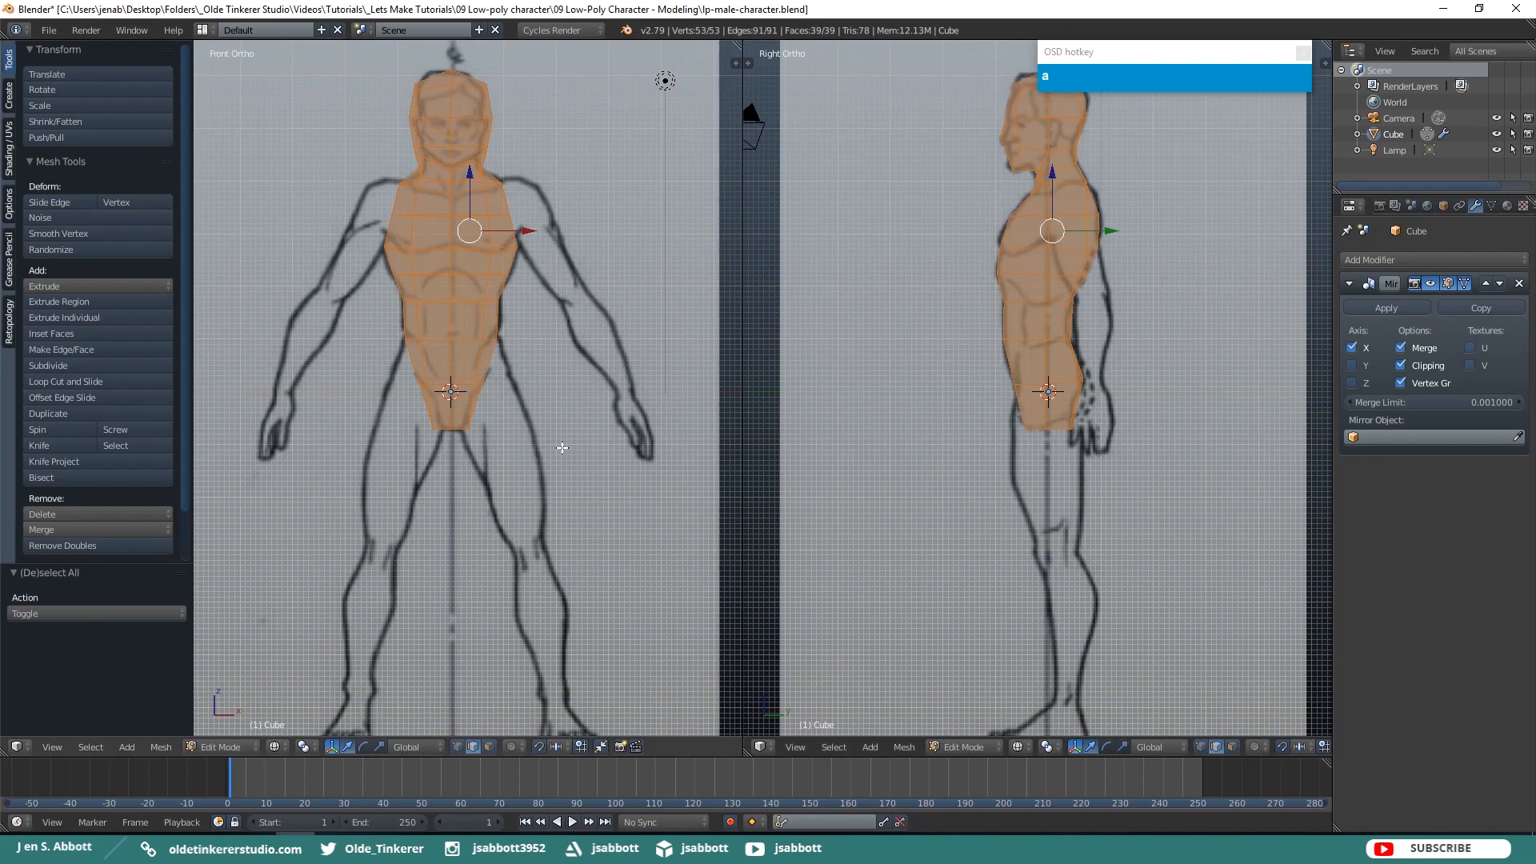
pyautogui.press('a')
pyautogui.press('z')
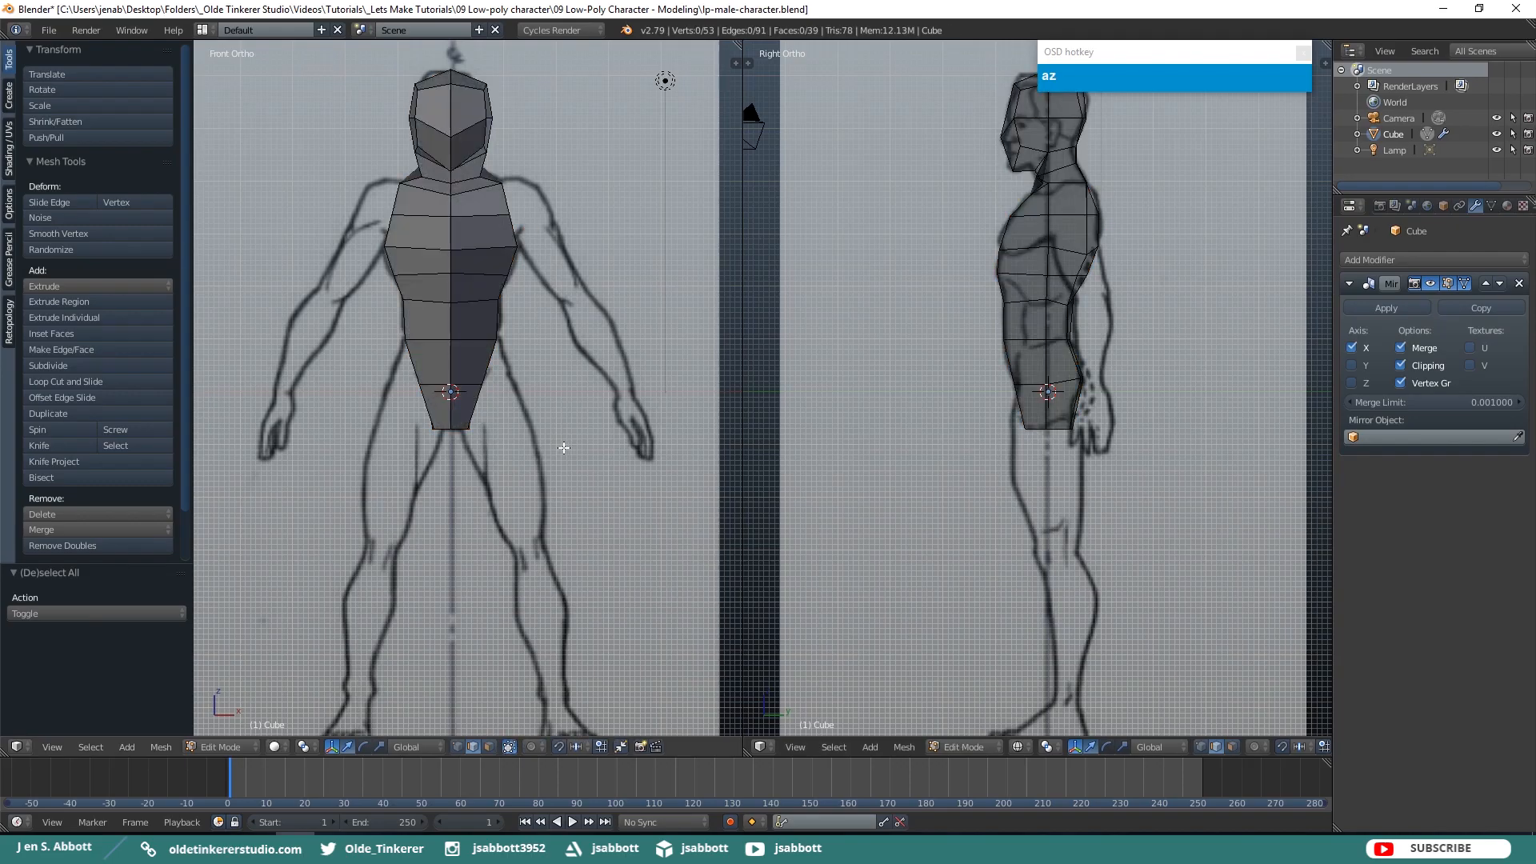
pyautogui.click(1130, 272)
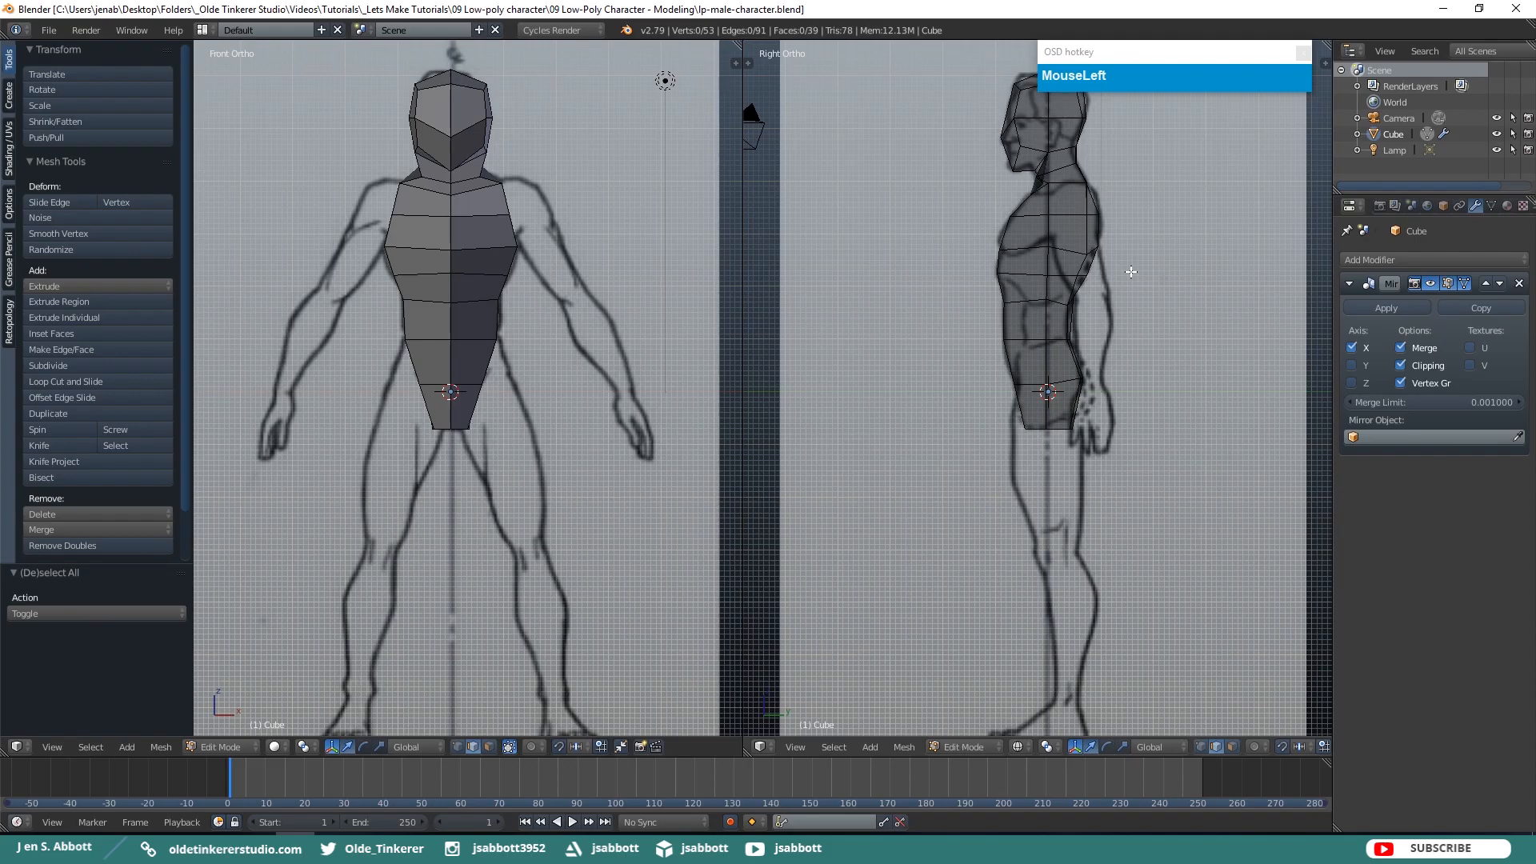
# In vertex select mode, move the torso's outer side vertex at armpit height about 0.091 on Y and 0.152 on Z
pyautogui.hotkey('ctrl', 'Tab')
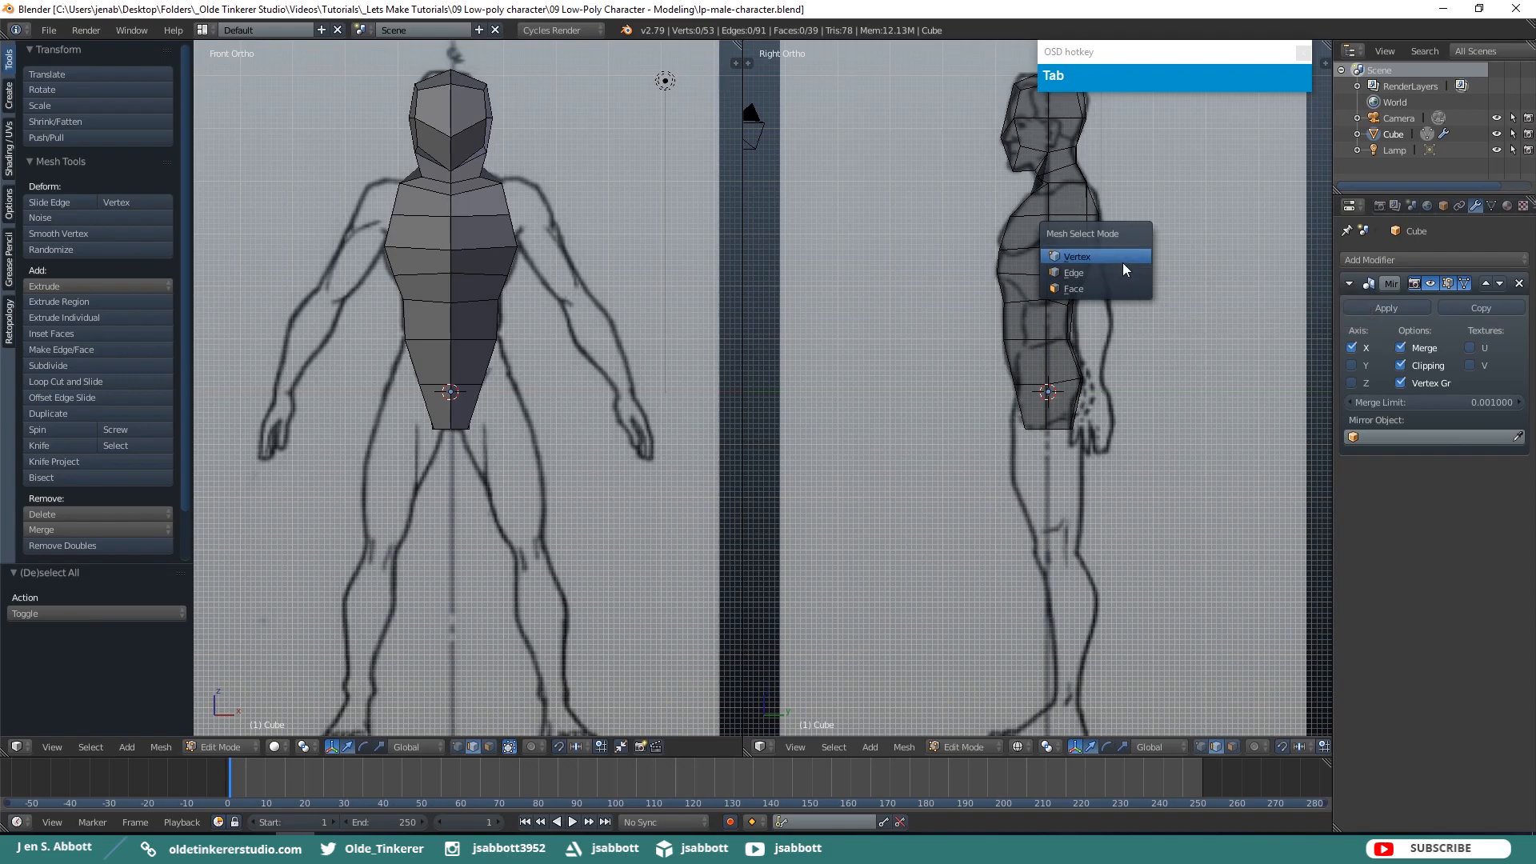
pyautogui.click(1123, 265)
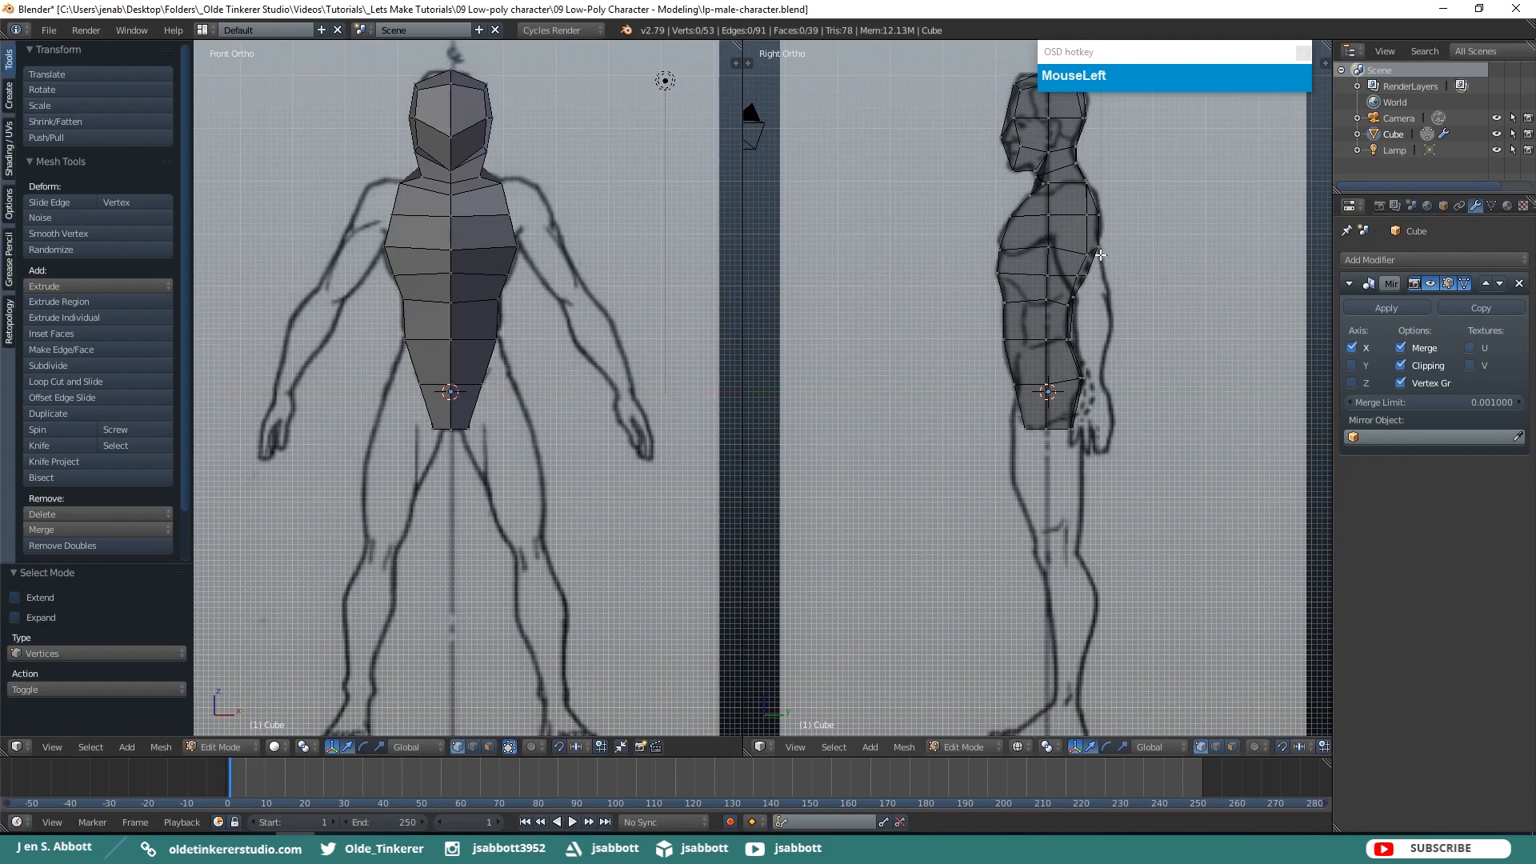
pyautogui.rightClick(1054, 248)
pyautogui.press('g')
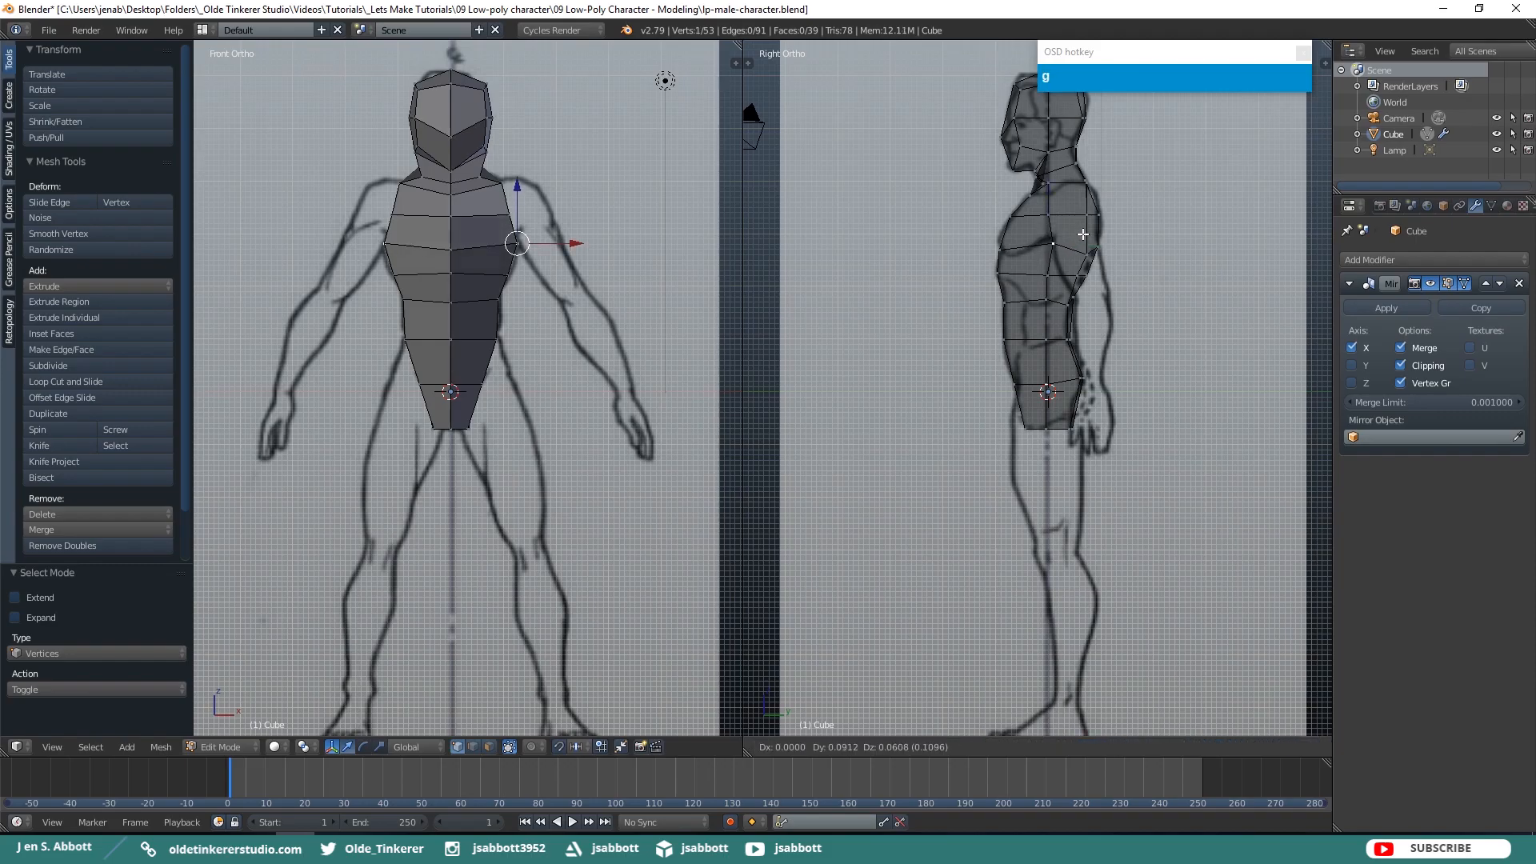
pyautogui.click(1083, 230)
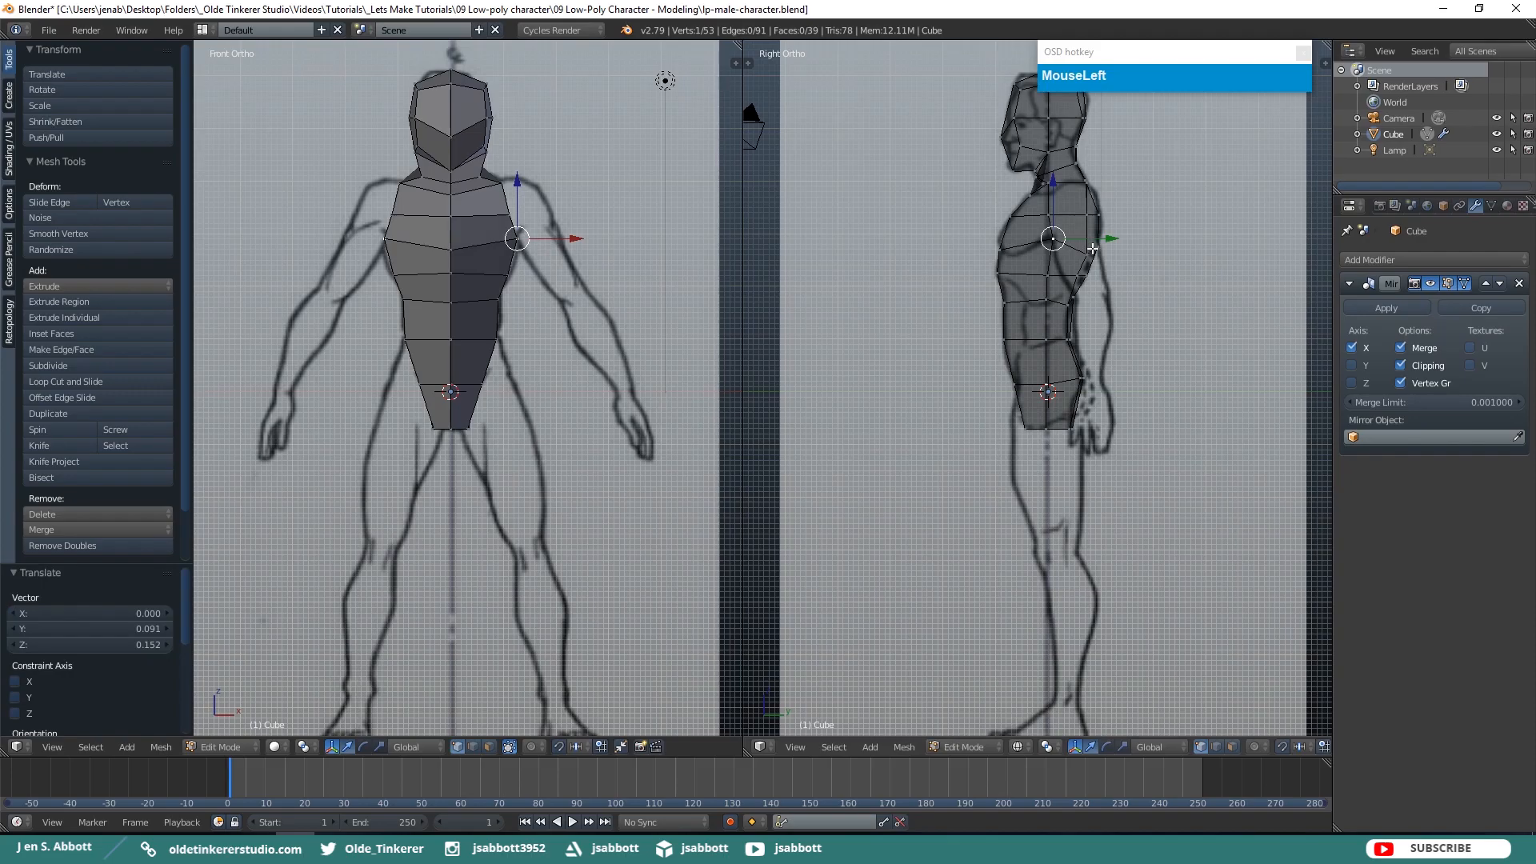
# Move the rear armpit-level vertex about 0.228 on Y and 0.289 on Z, and the upper-back vertex above it 0.243 on Y and 0.030 on Z
pyautogui.rightClick(1087, 255)
pyautogui.press('g')
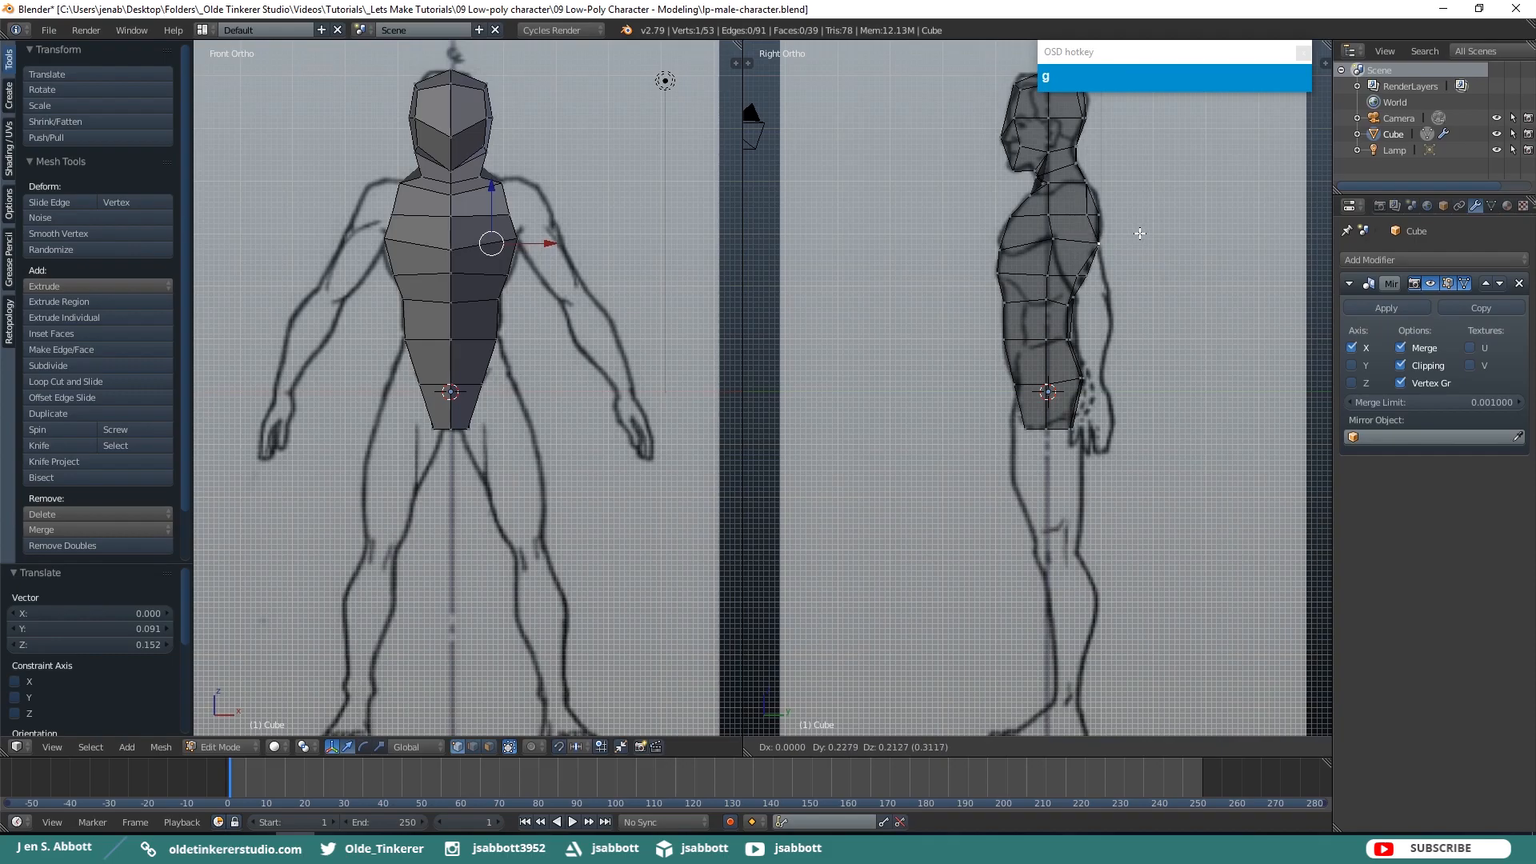
pyautogui.click(1139, 229)
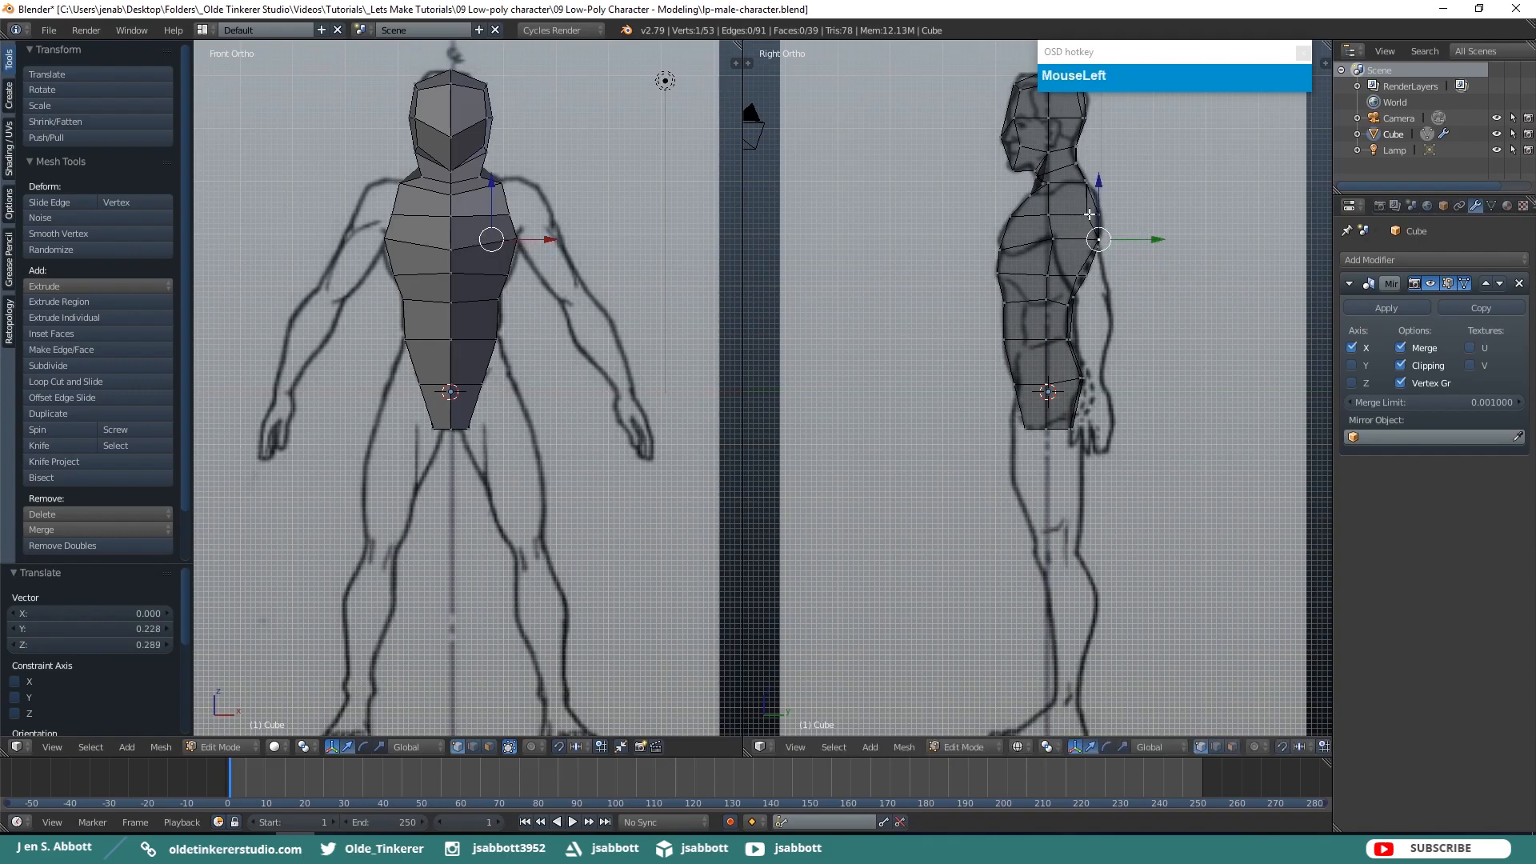
pyautogui.rightClick(1089, 215)
pyautogui.press('g')
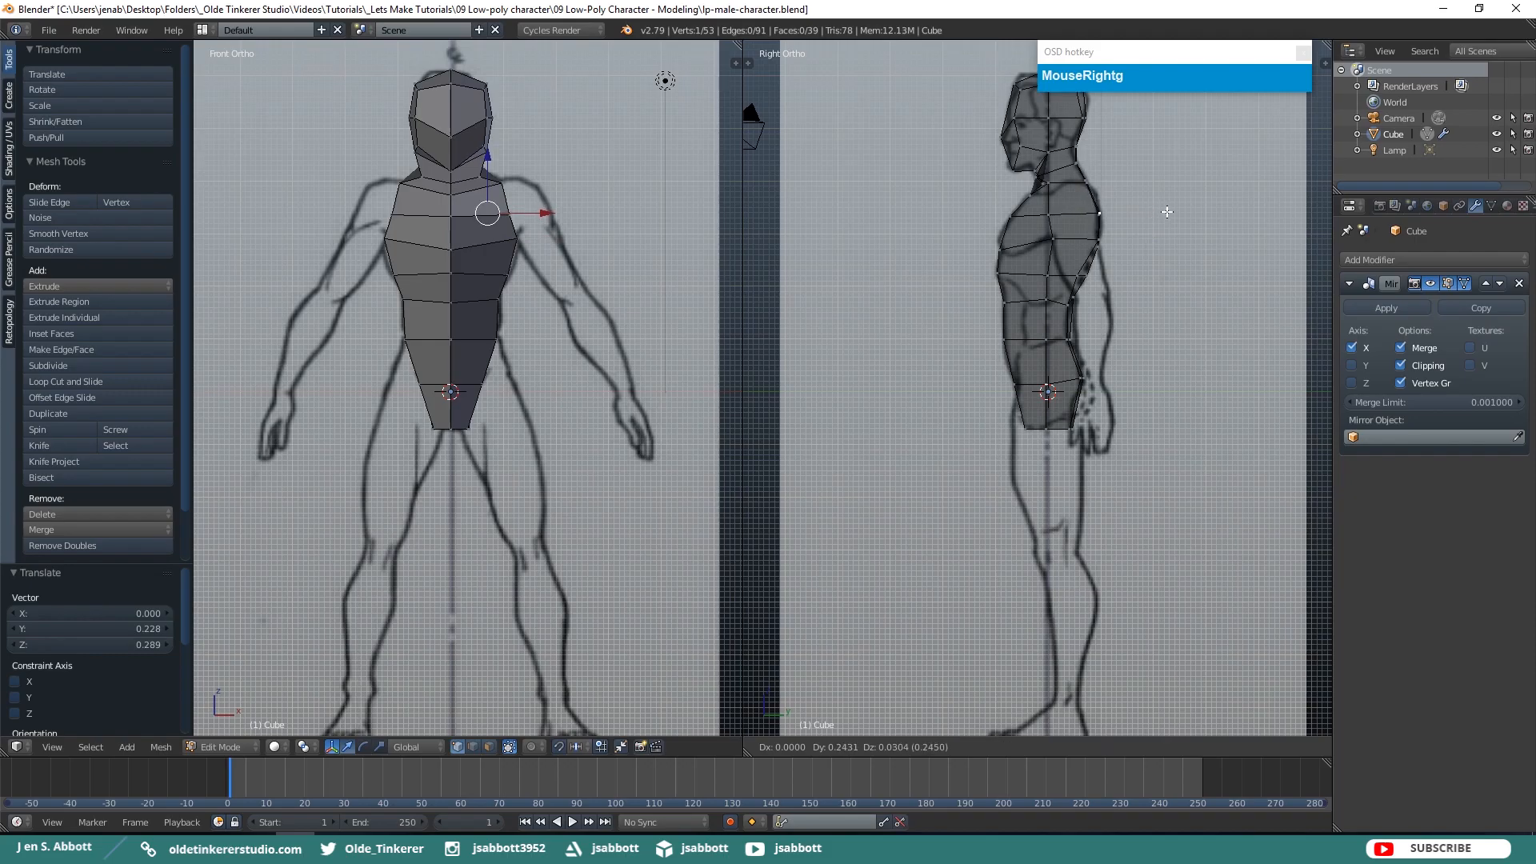
pyautogui.click(1165, 210)
# Move the outer vertex at the top of the shoulder about 0.030 on Y and -0.182 on Z, clear the selection and inspect the torso in solid shading
pyautogui.rightClick(1049, 183)
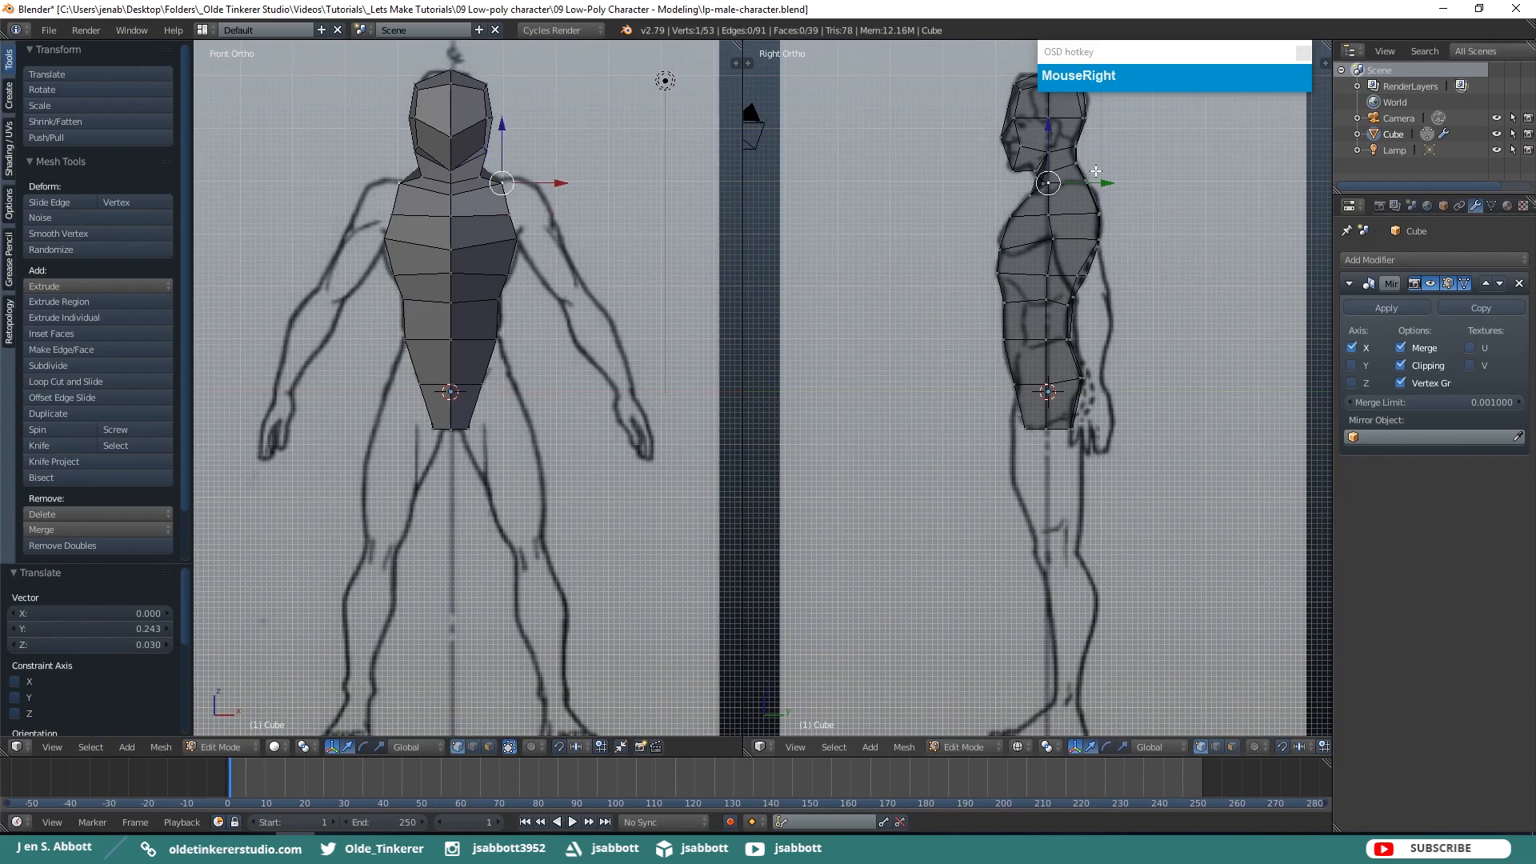
pyautogui.press('g')
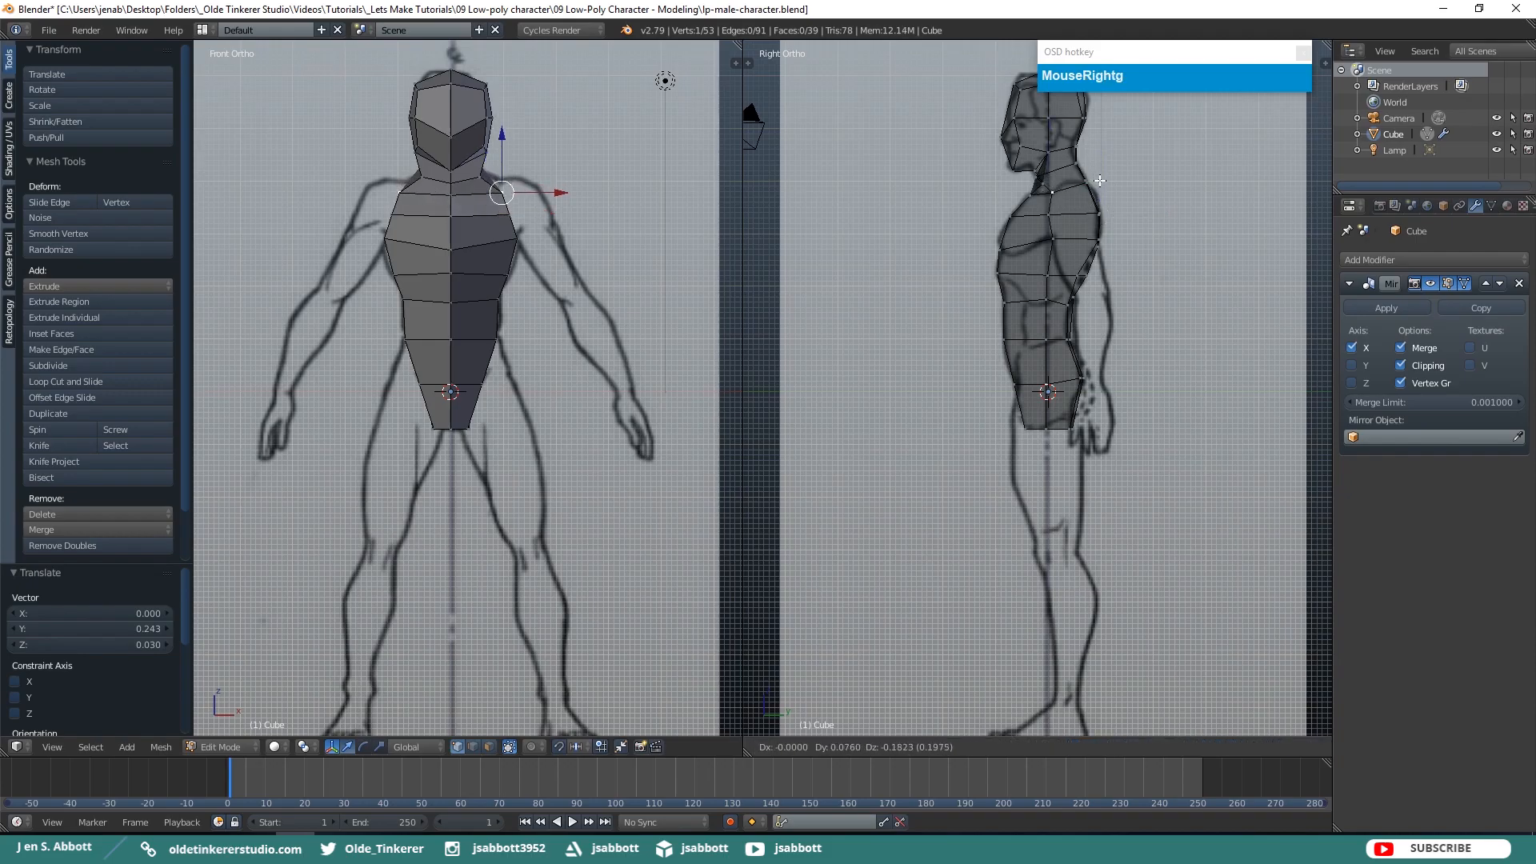
pyautogui.click(1097, 181)
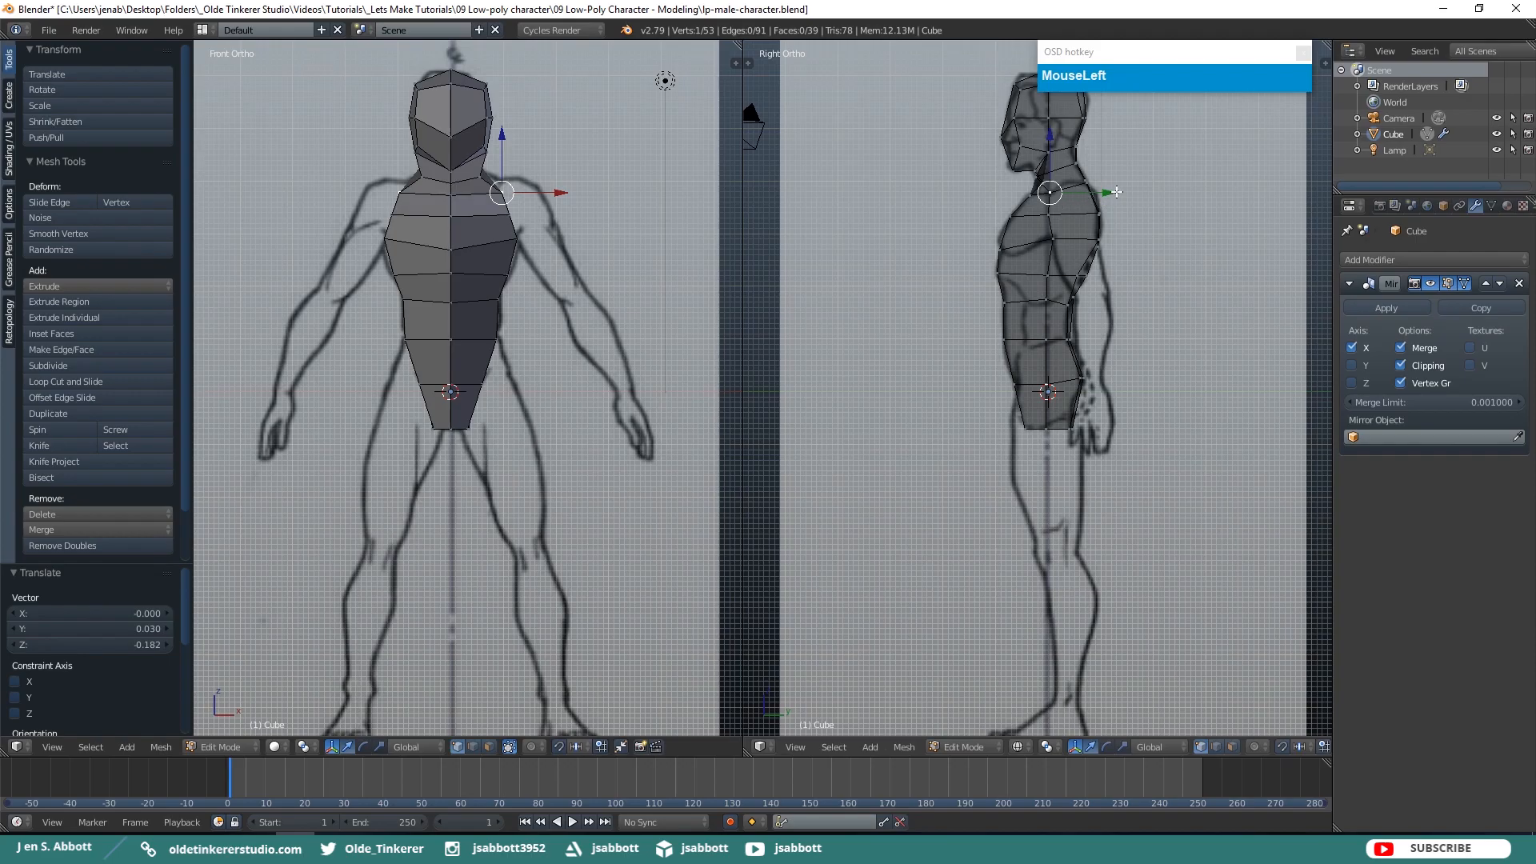
pyautogui.press('a')
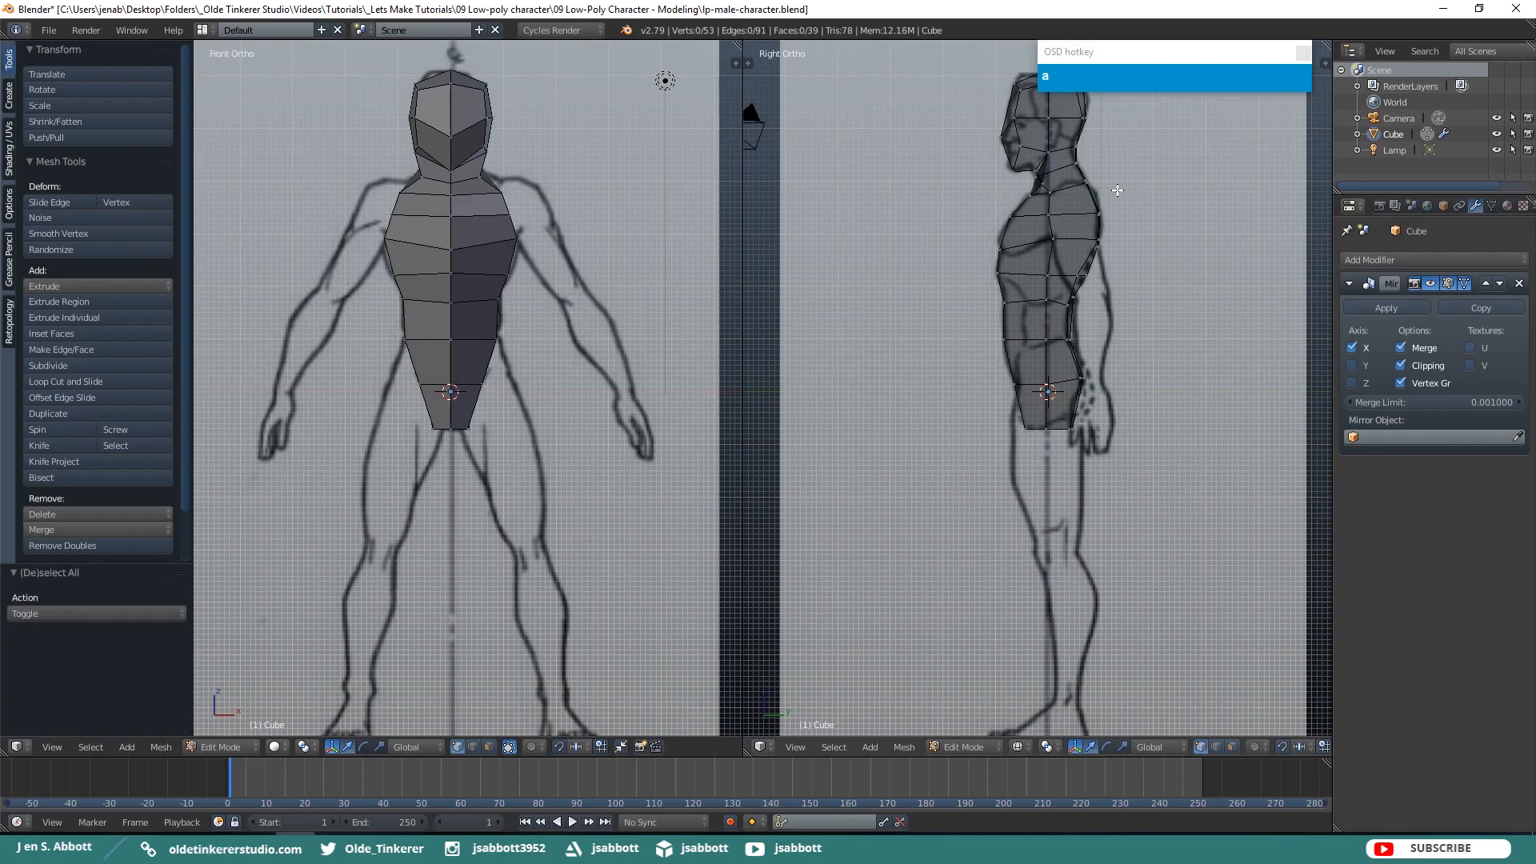
pyautogui.press('z')
pyautogui.moveTo(1117, 190); pyautogui.dragTo(1056, 249, button='middle')
pyautogui.press('KP_3')
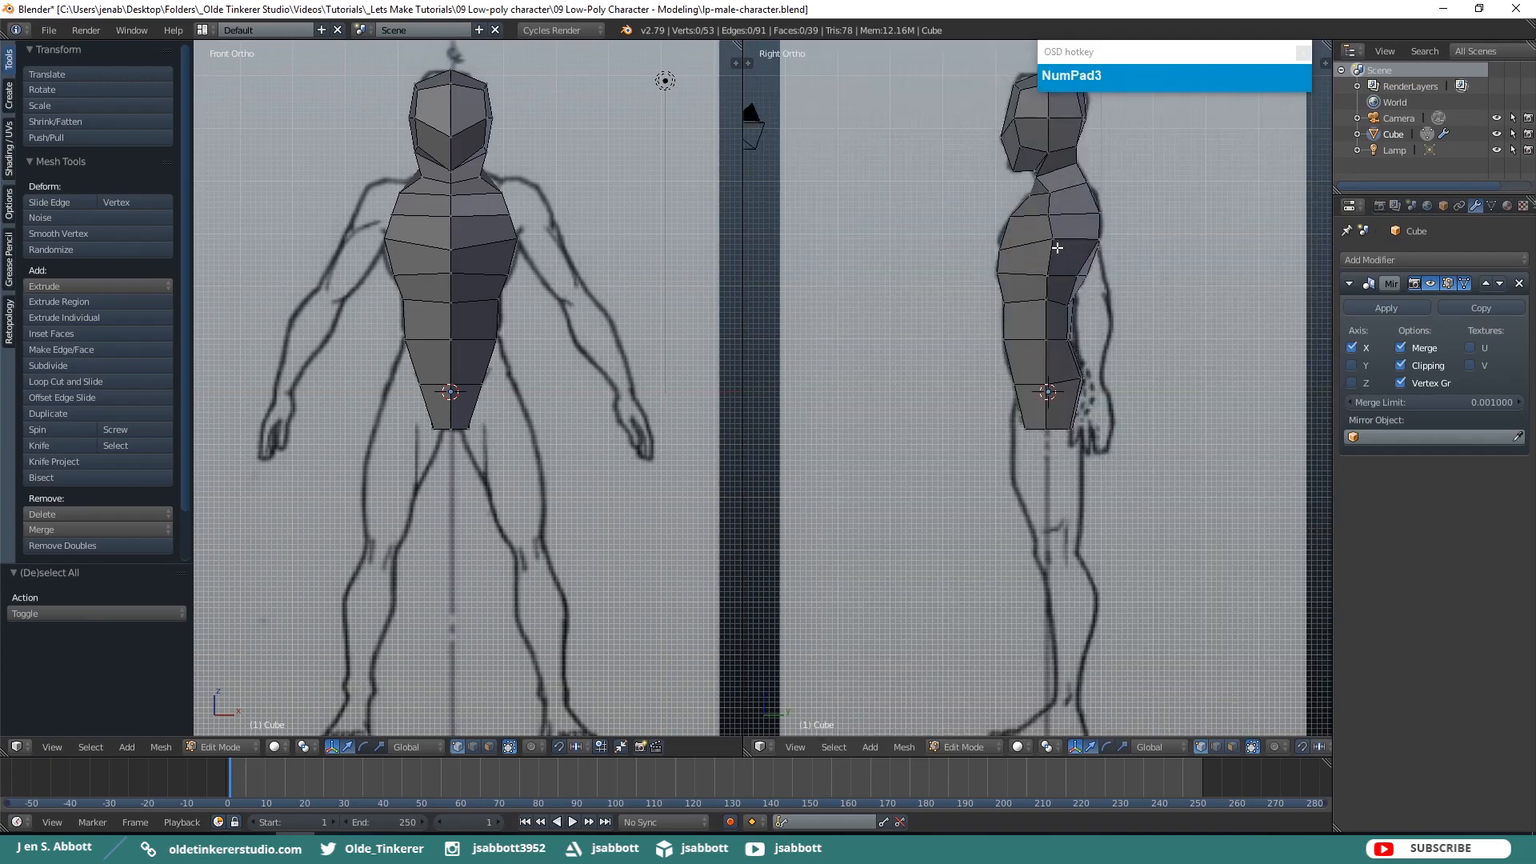
pyautogui.press('z')
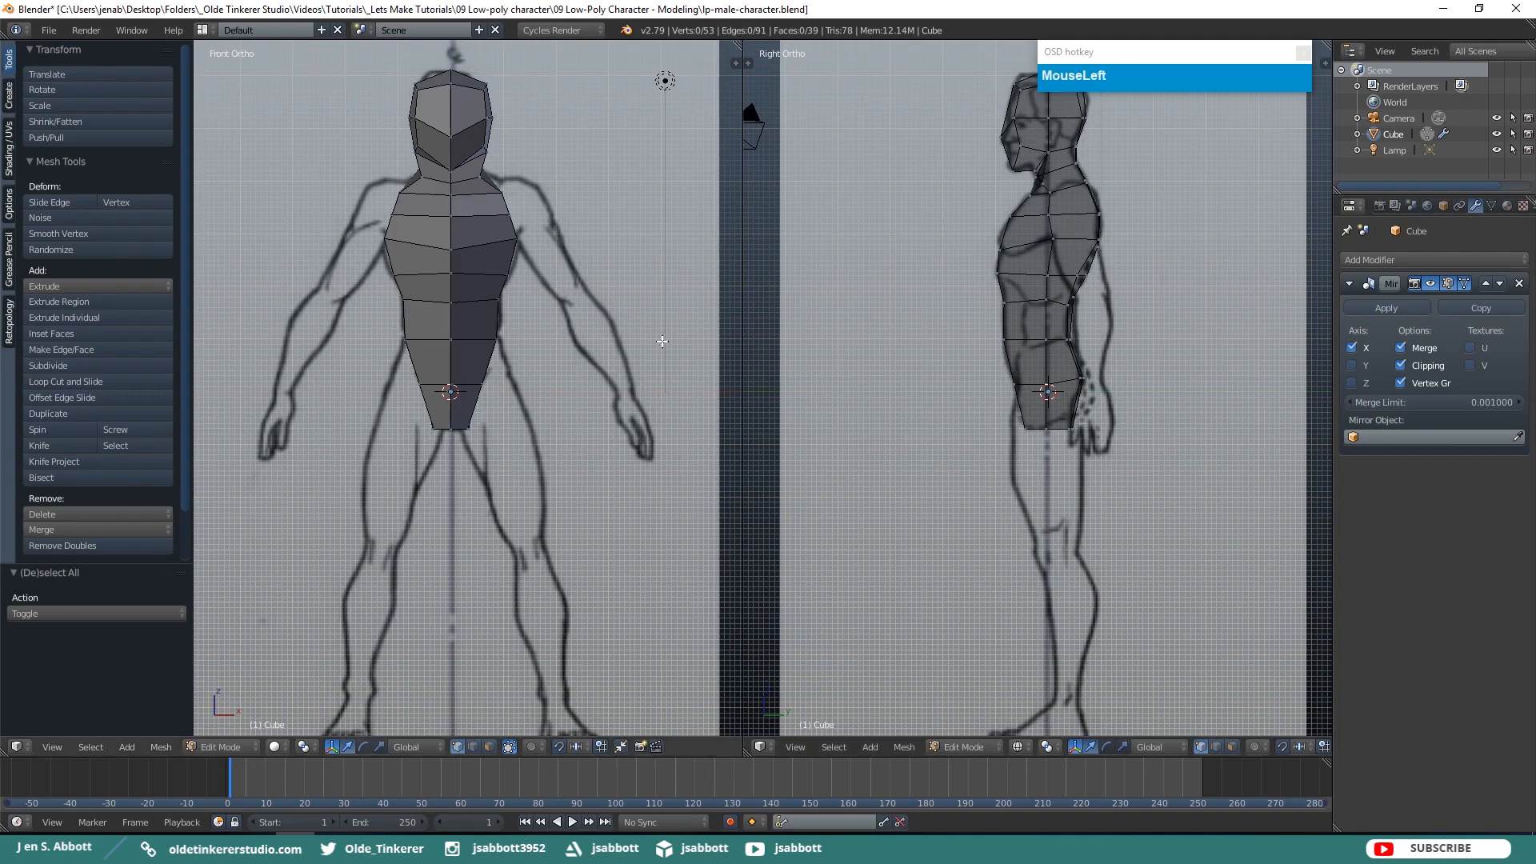
# In face select mode, select the two rear side faces of the upper torso and extrude them about 0.82 along X to form the shoulder
pyautogui.hotkey('ctrl', 'Tab')
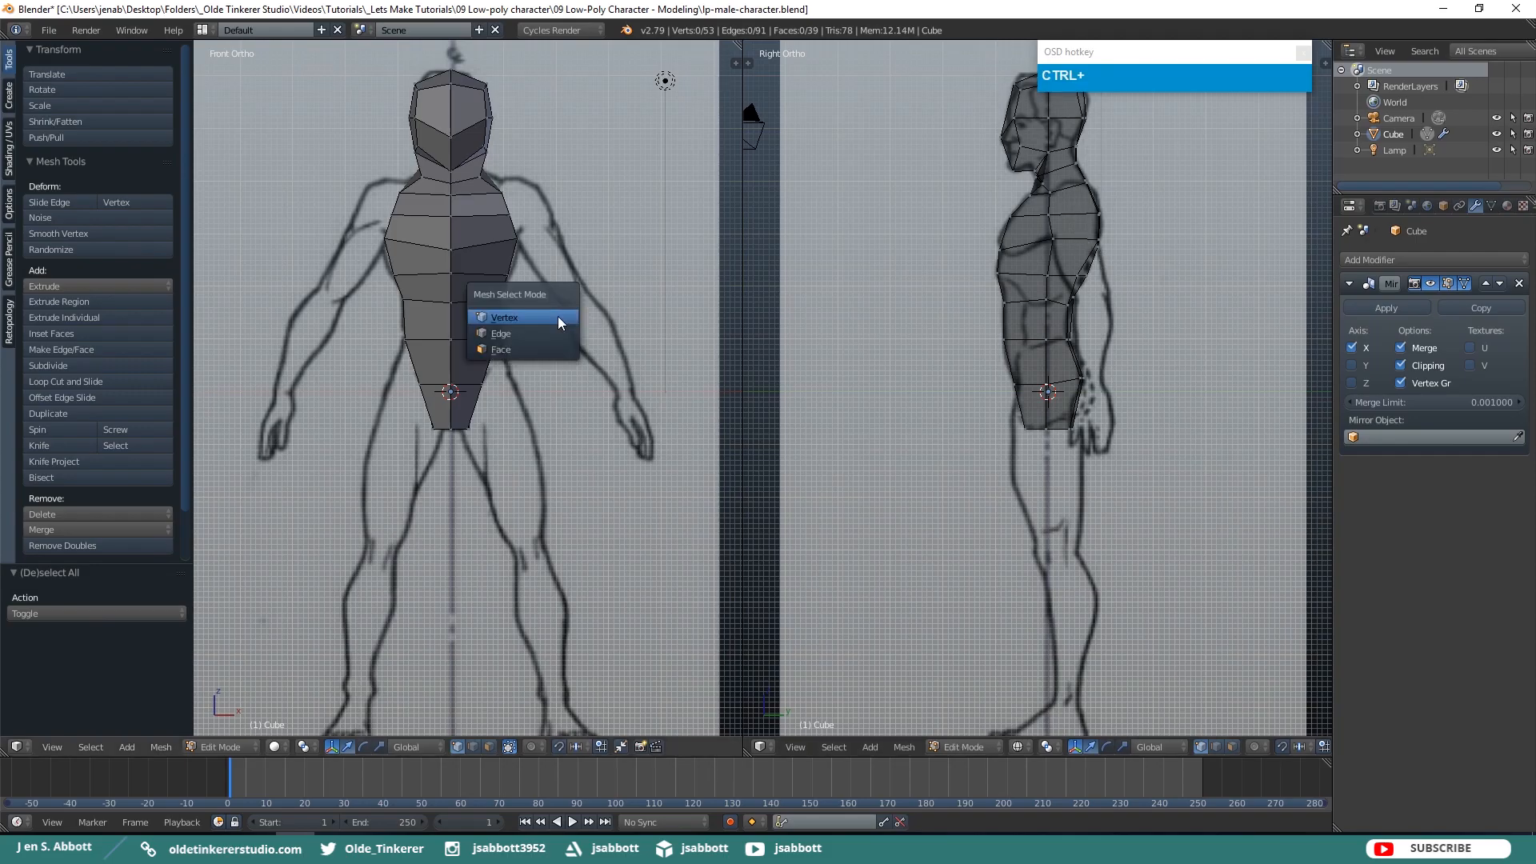
pyautogui.click(522, 348)
pyautogui.moveTo(588, 234); pyautogui.dragTo(556, 235, button='middle')
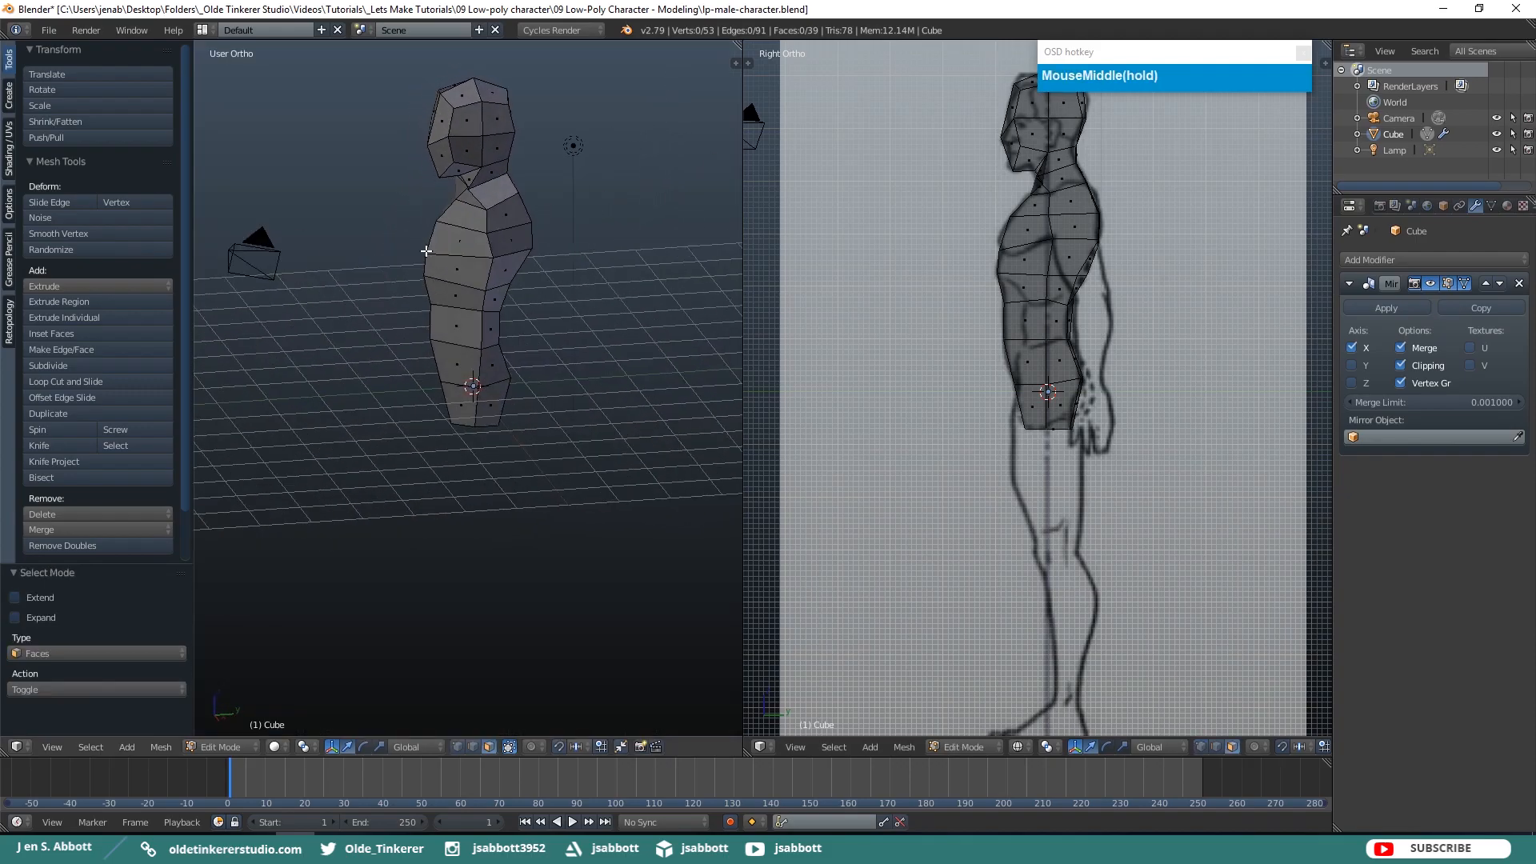
pyautogui.rightClick(508, 218)
pyautogui.keyDown('shift'); pyautogui.rightClick(507, 239); pyautogui.keyUp('shift')
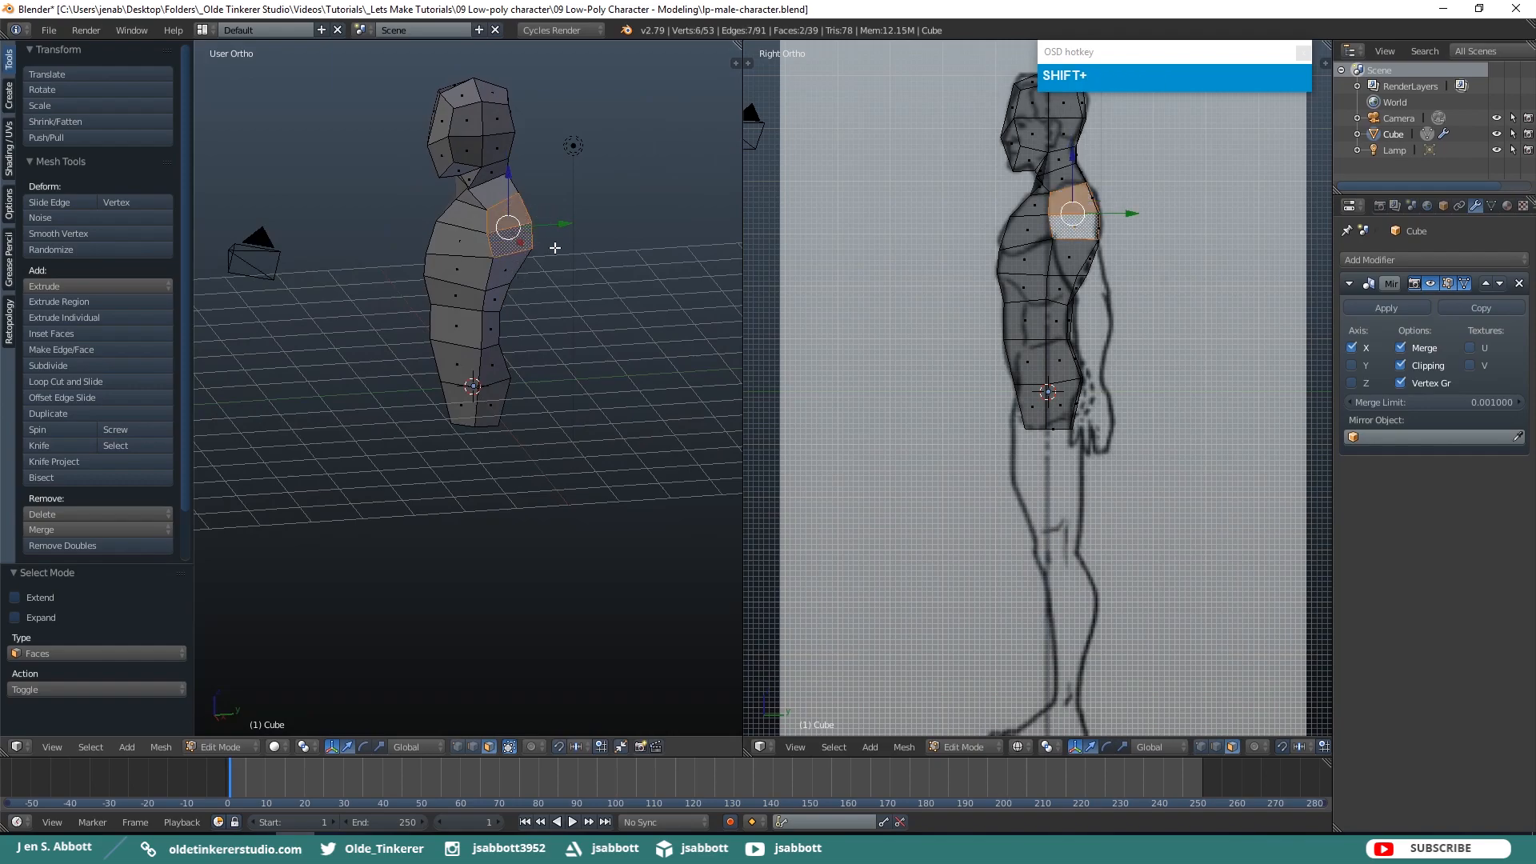
pyautogui.press('KP_1')
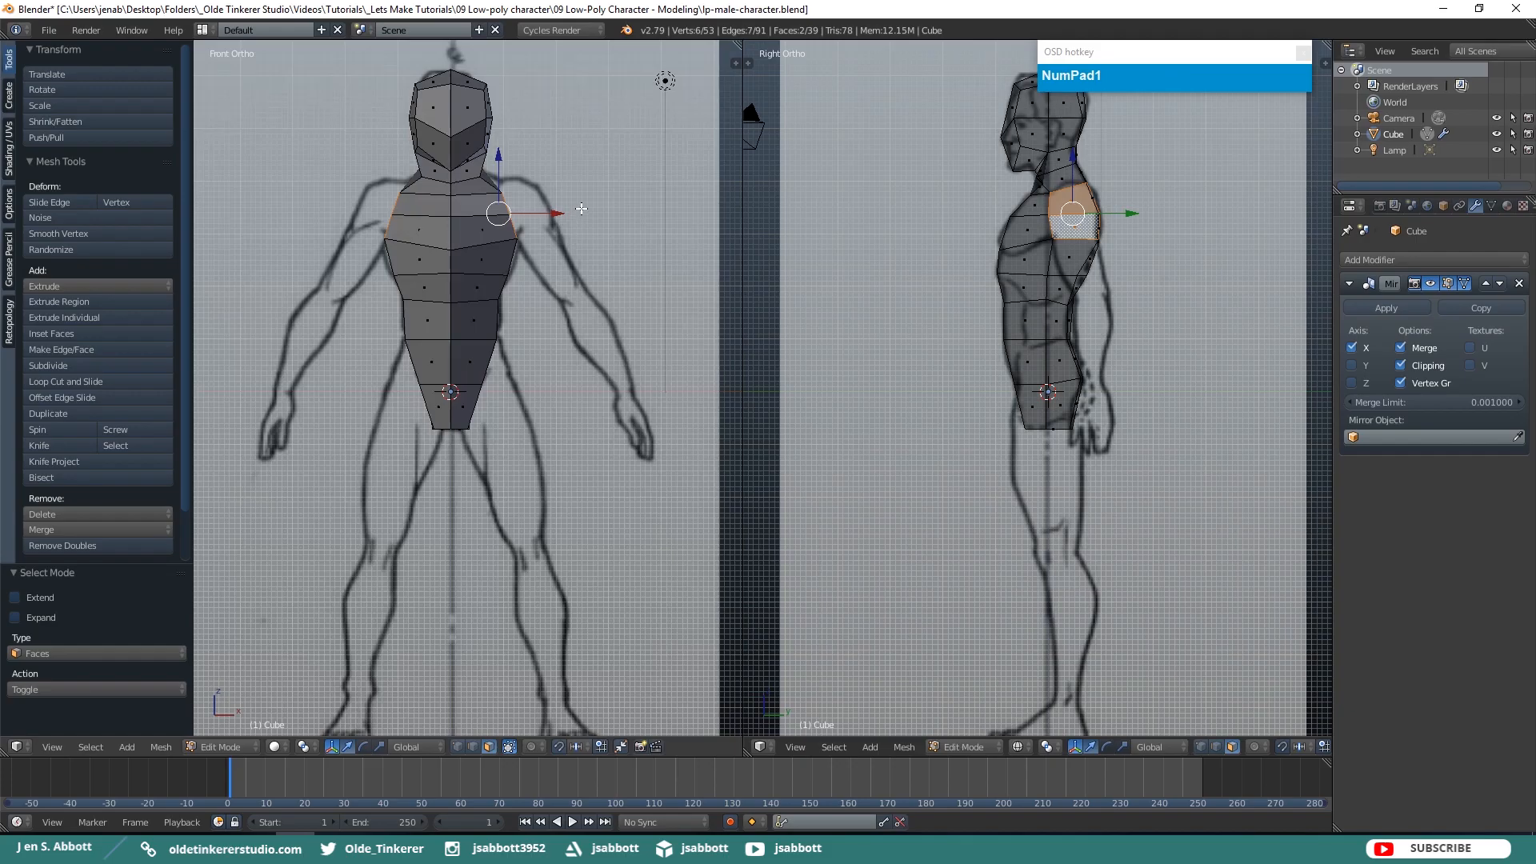
pyautogui.press('e')
pyautogui.press('x')
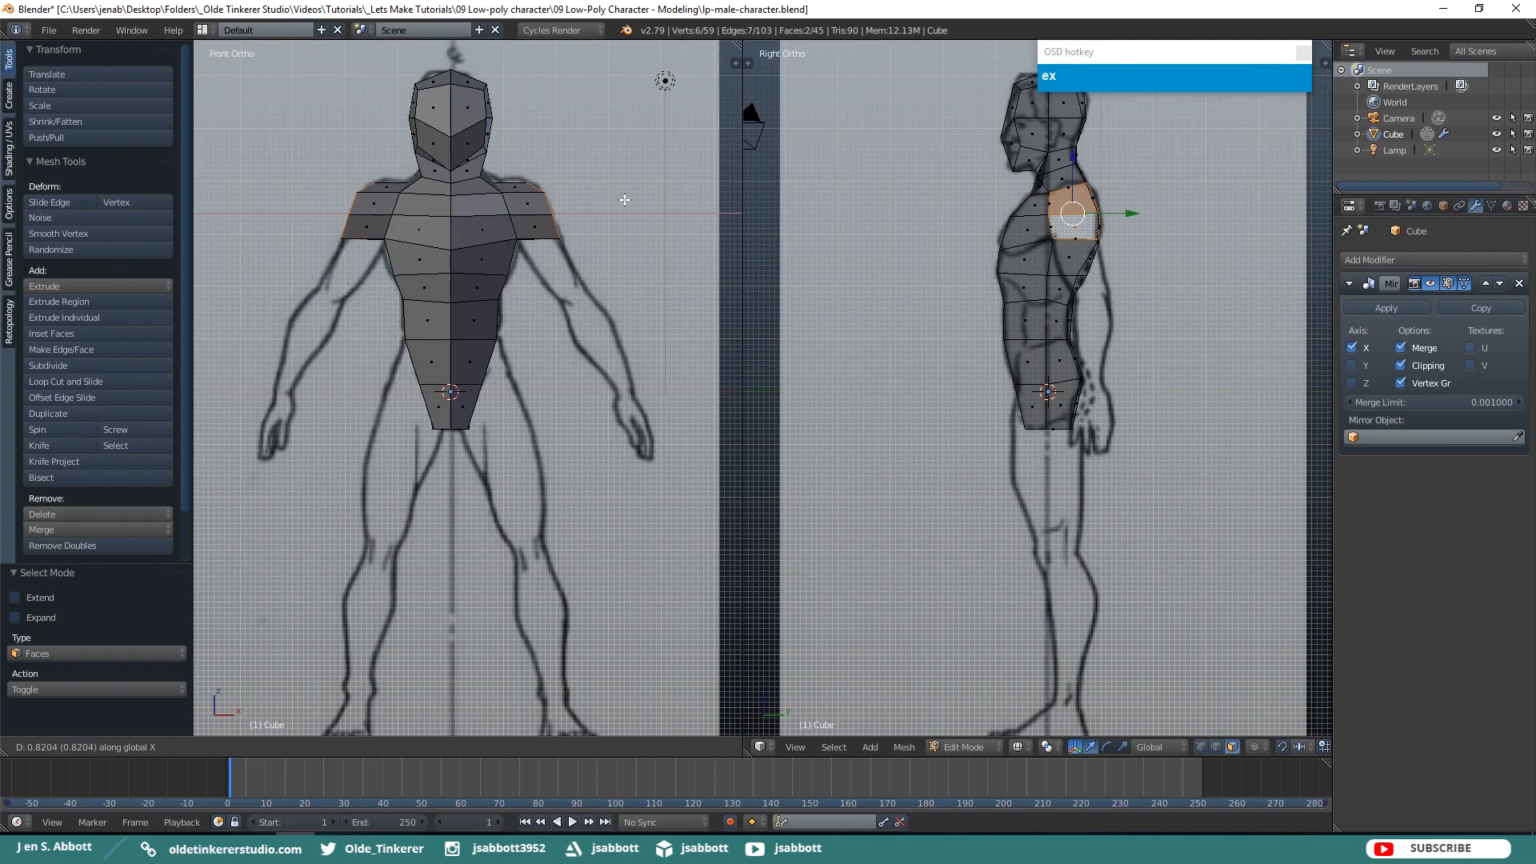
pyautogui.click(624, 199)
pyautogui.press('a')
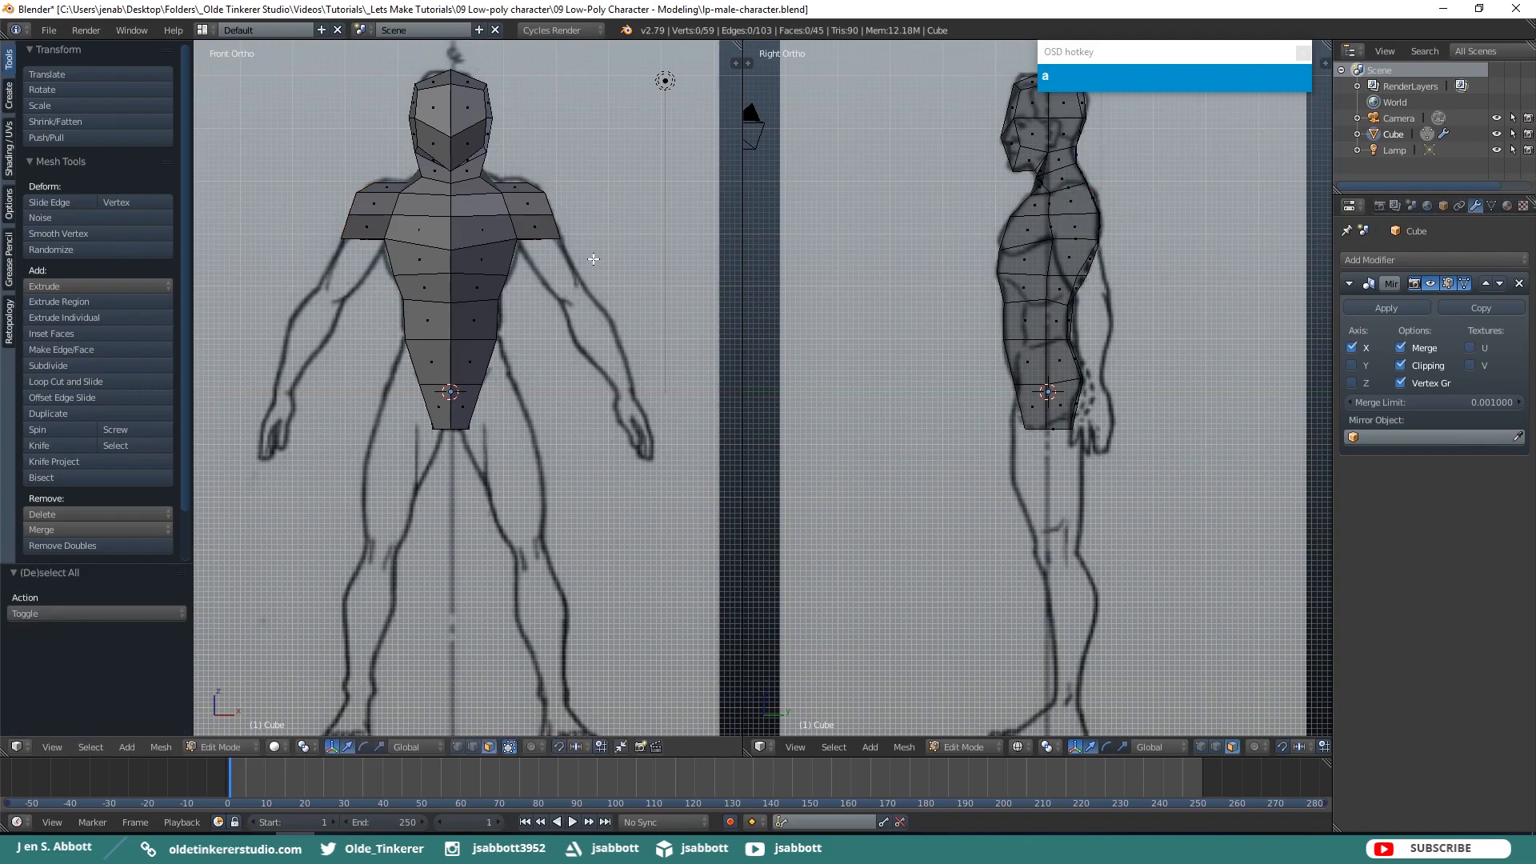
# In vertex select mode, move the shoulder's two bottom outer vertices about -0.137 on X and 0.106 on Z to match the front reference
pyautogui.press('z')
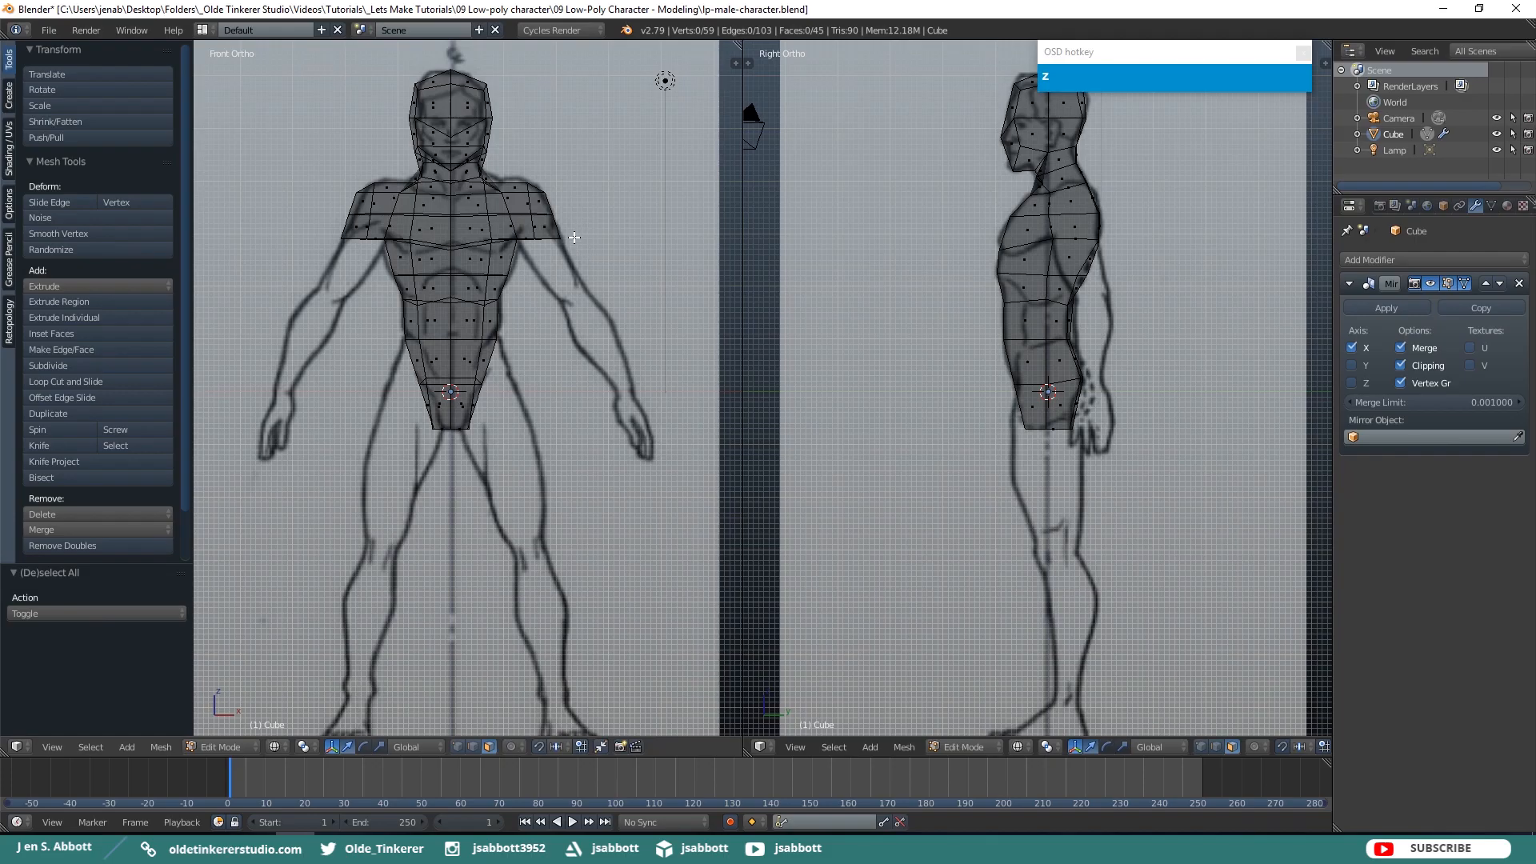
pyautogui.hotkey('ctrl', 'Tab')
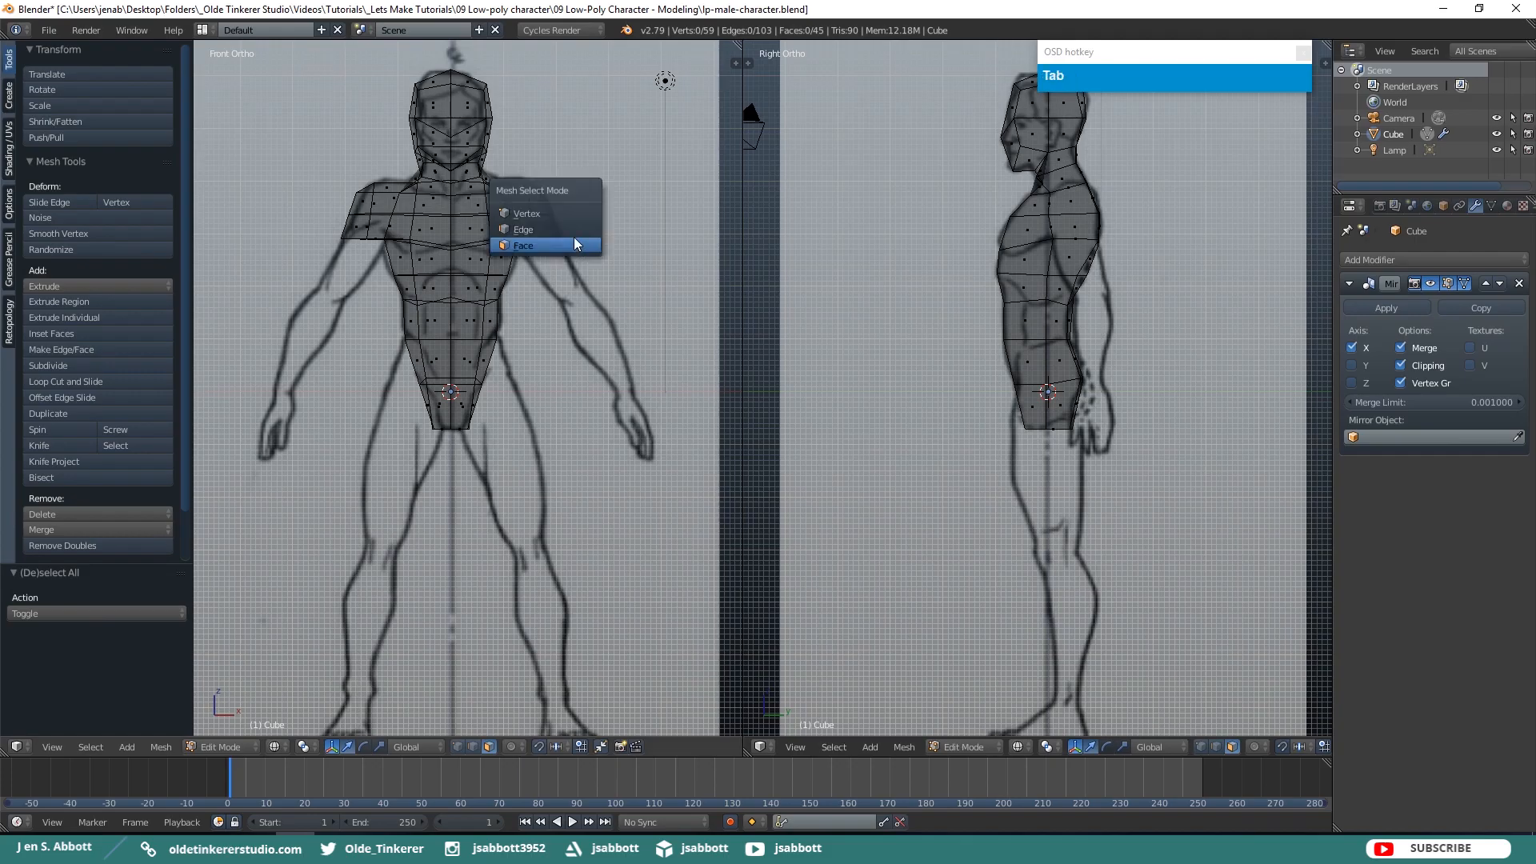
pyautogui.click(565, 218)
pyautogui.moveTo(590, 247)
pyautogui.mouseDown(button='middle')
pyautogui.moveTo(517, 264)
pyautogui.moveTo(563, 250)
pyautogui.mouseUp(button='middle')
pyautogui.rightClick(543, 251)
pyautogui.keyDown('shift'); pyautogui.rightClick(557, 242); pyautogui.keyUp('shift')
pyautogui.press('KP_1')
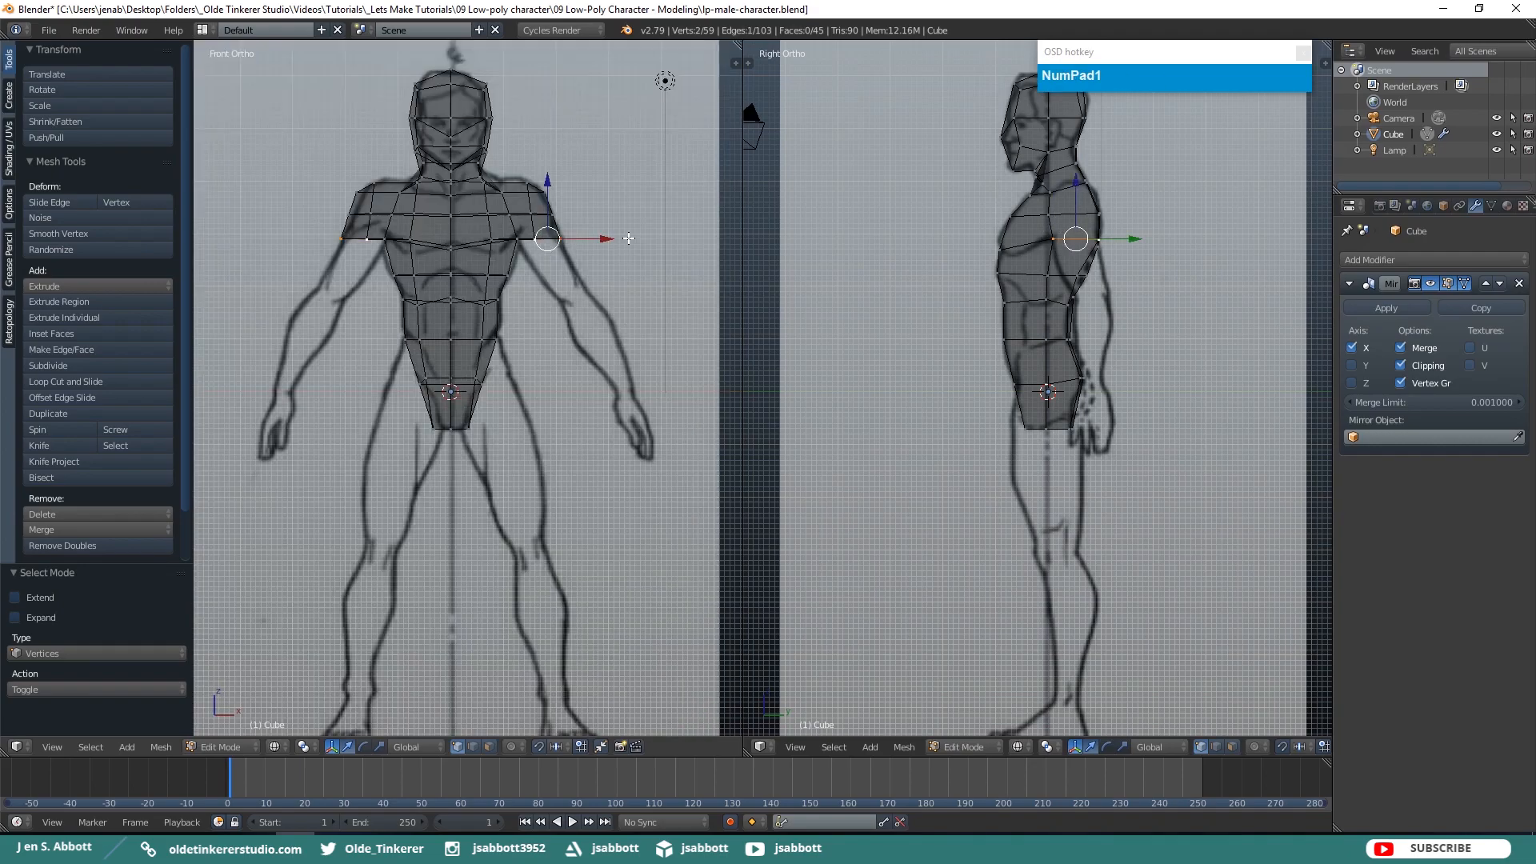
pyautogui.press('g')
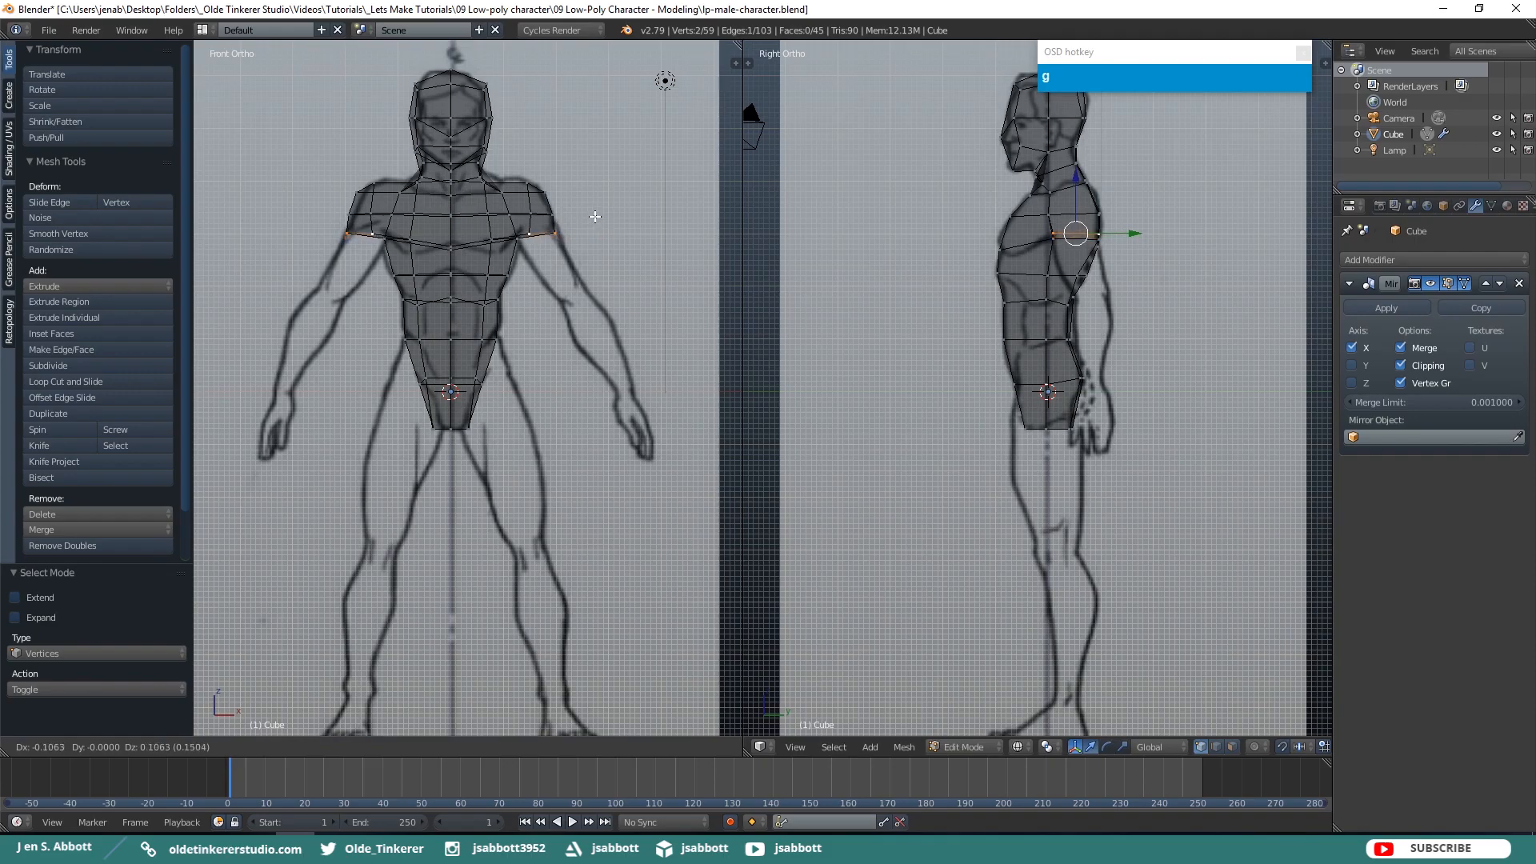
pyautogui.click(594, 216)
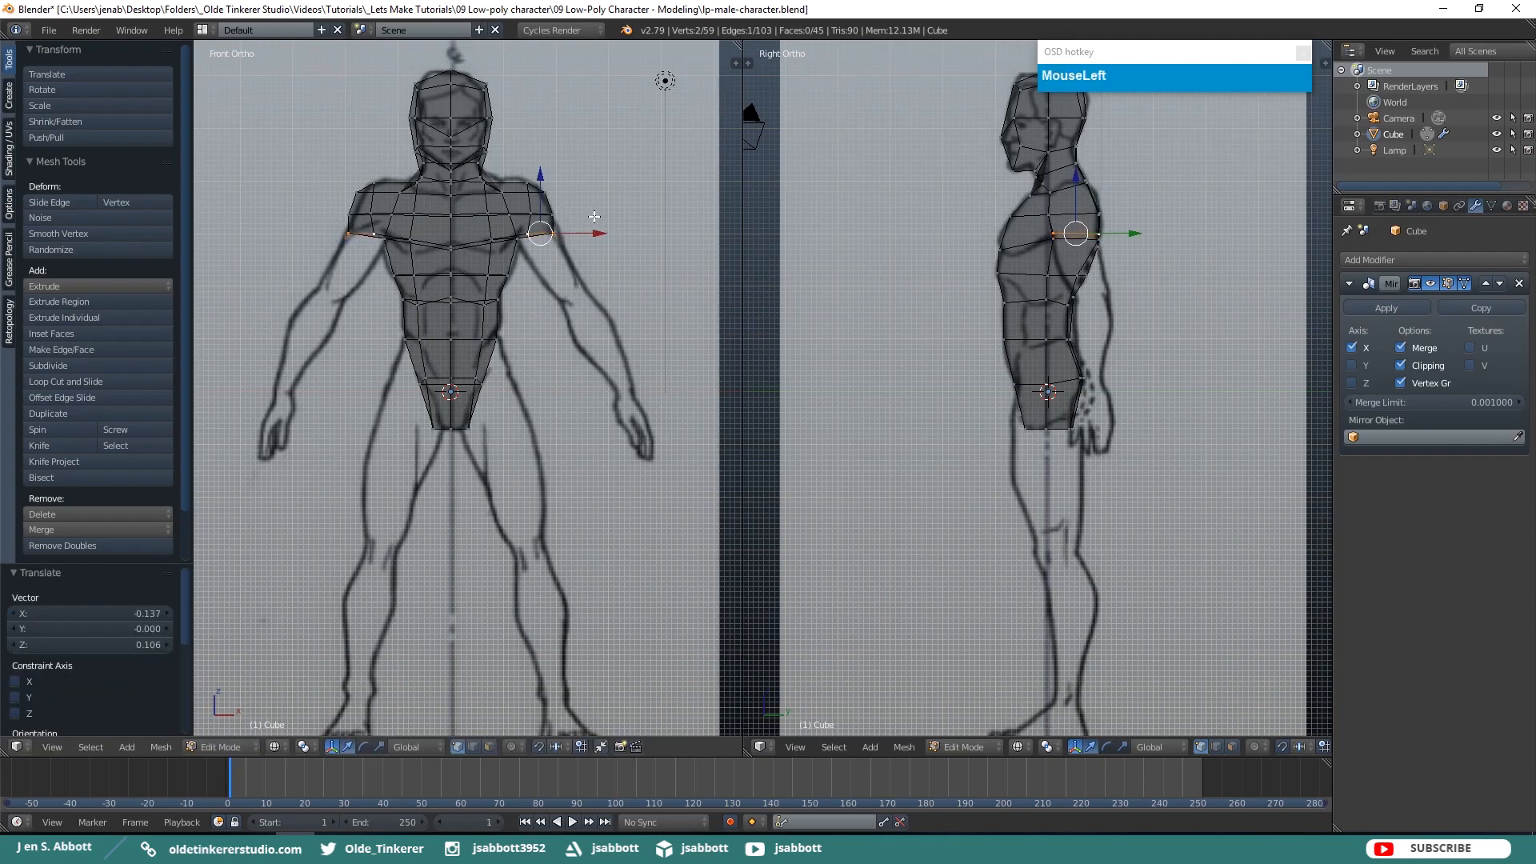
pyautogui.press('a')
# Extrude the shoulder's underside face down about 1.159 for the upper arm, and shift the new end face about 0.517 outward on X
pyautogui.hotkey('ctrl', 'Tab')
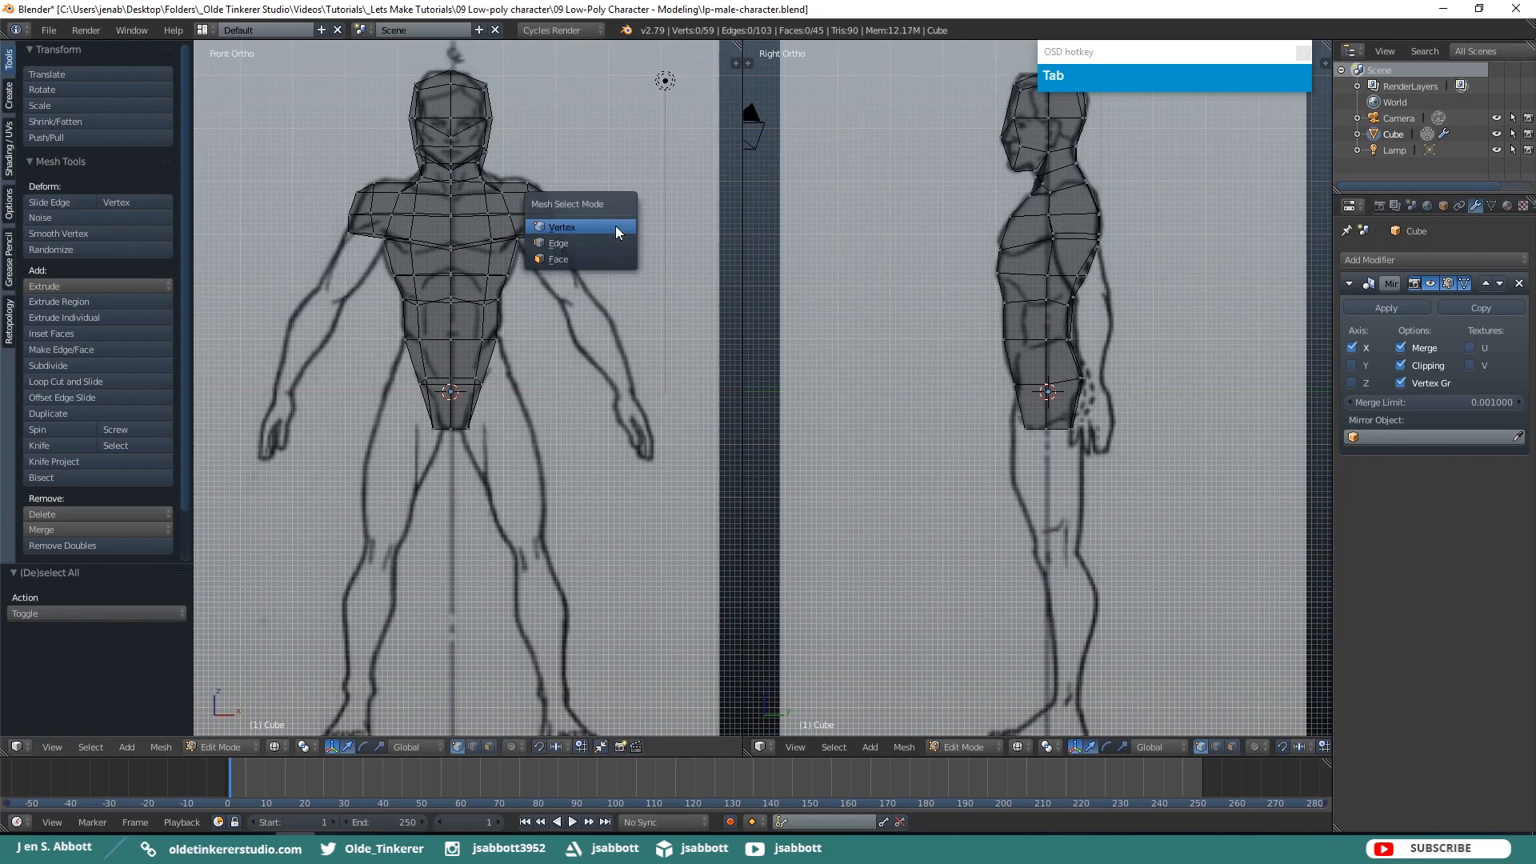
pyautogui.click(587, 255)
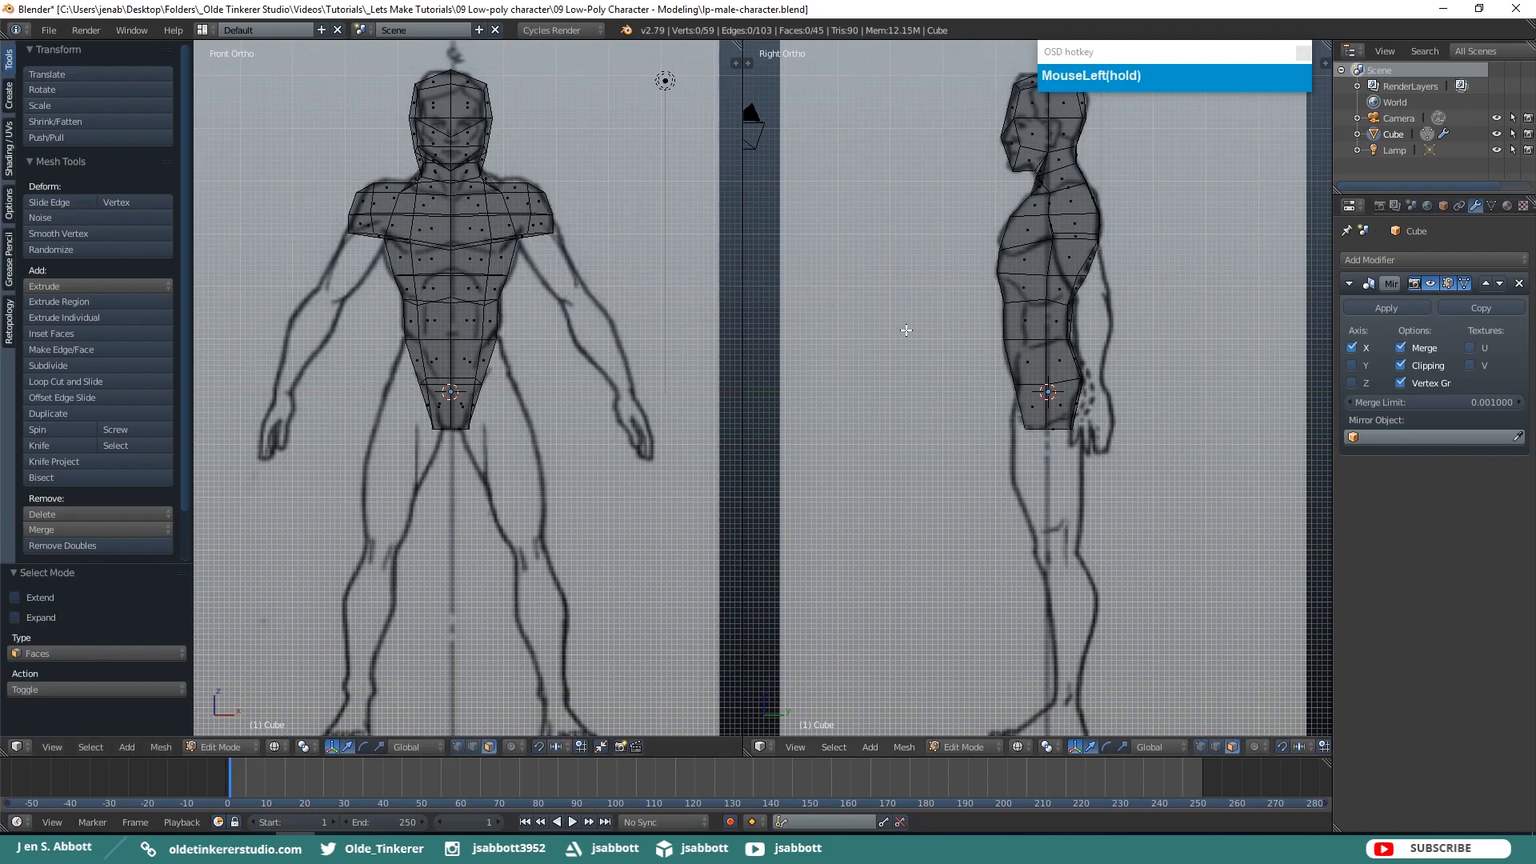
pyautogui.moveTo(955, 273); pyautogui.dragTo(983, 298, button='middle')
pyautogui.press('KP_3')
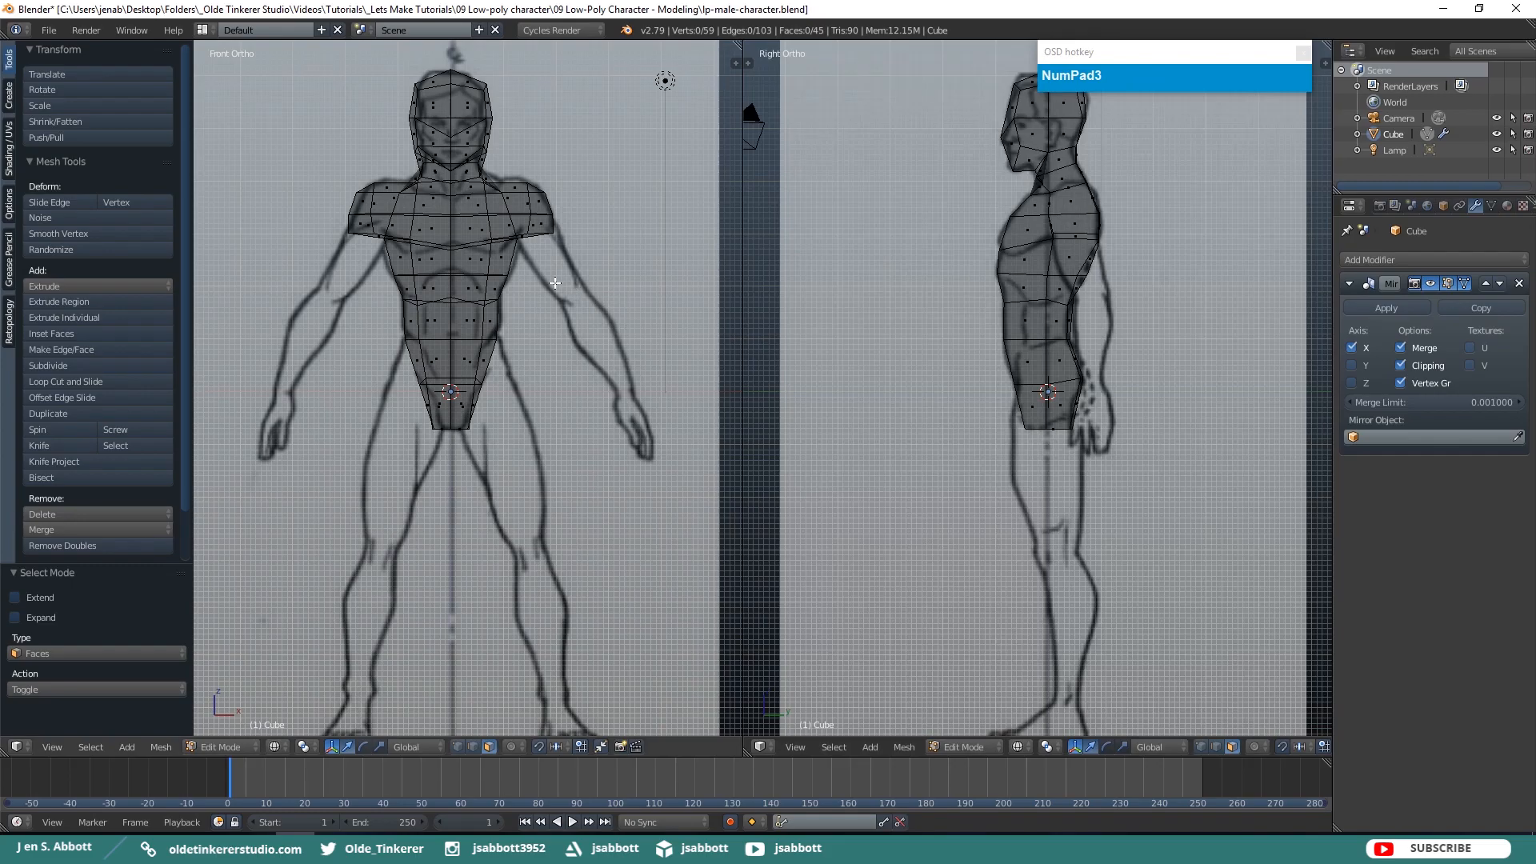
pyautogui.press('z')
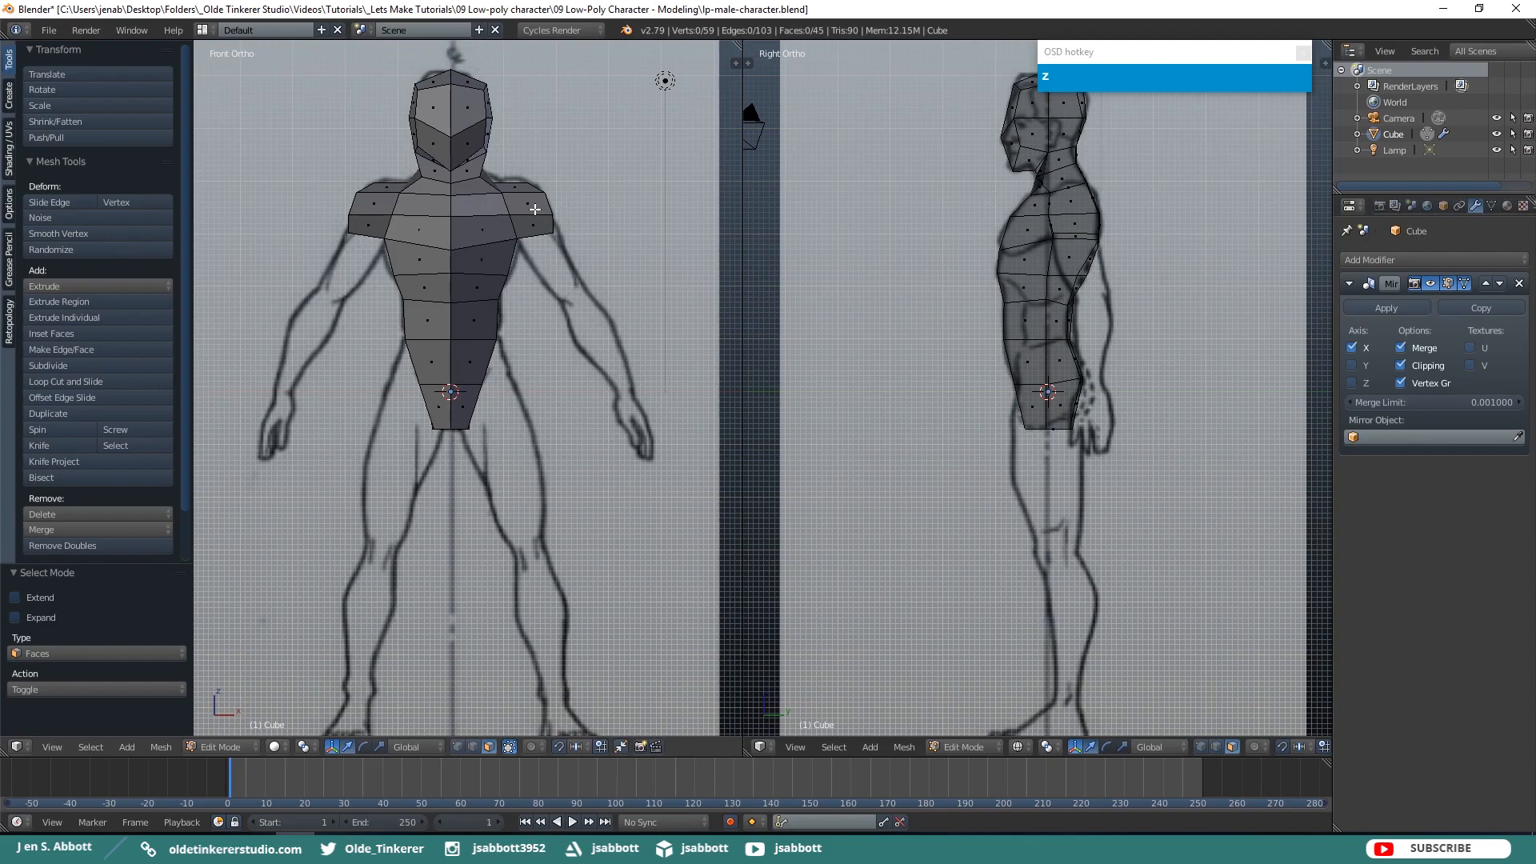
pyautogui.moveTo(544, 269)
pyautogui.mouseDown(button='middle')
pyautogui.moveTo(529, 217)
pyautogui.moveTo(534, 258)
pyautogui.mouseUp(button='middle')
pyautogui.rightClick(535, 258)
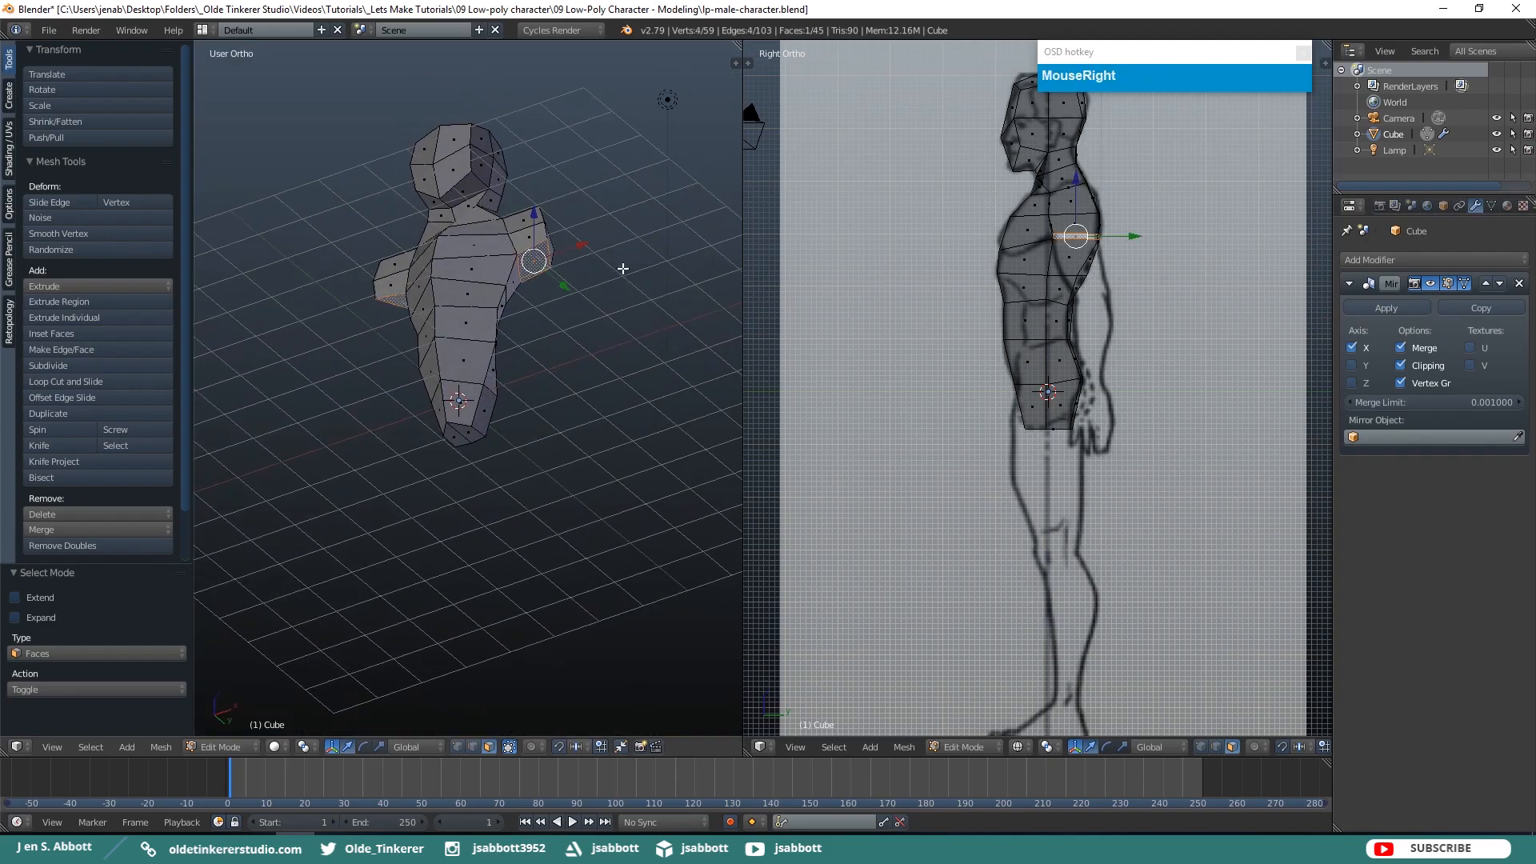
pyautogui.press('KP_1')
pyautogui.press('e')
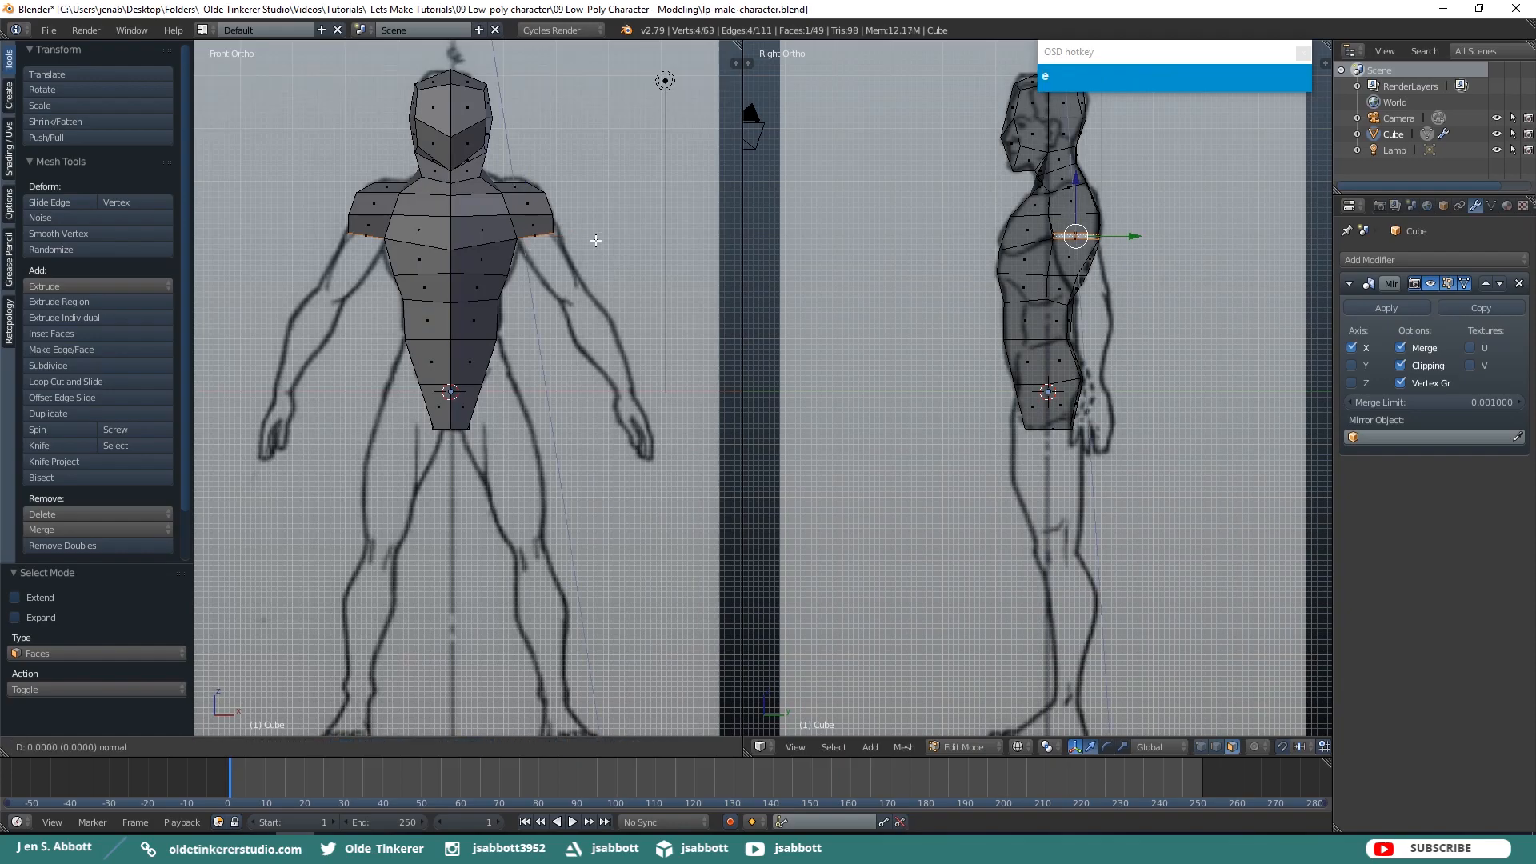
pyautogui.click(616, 298)
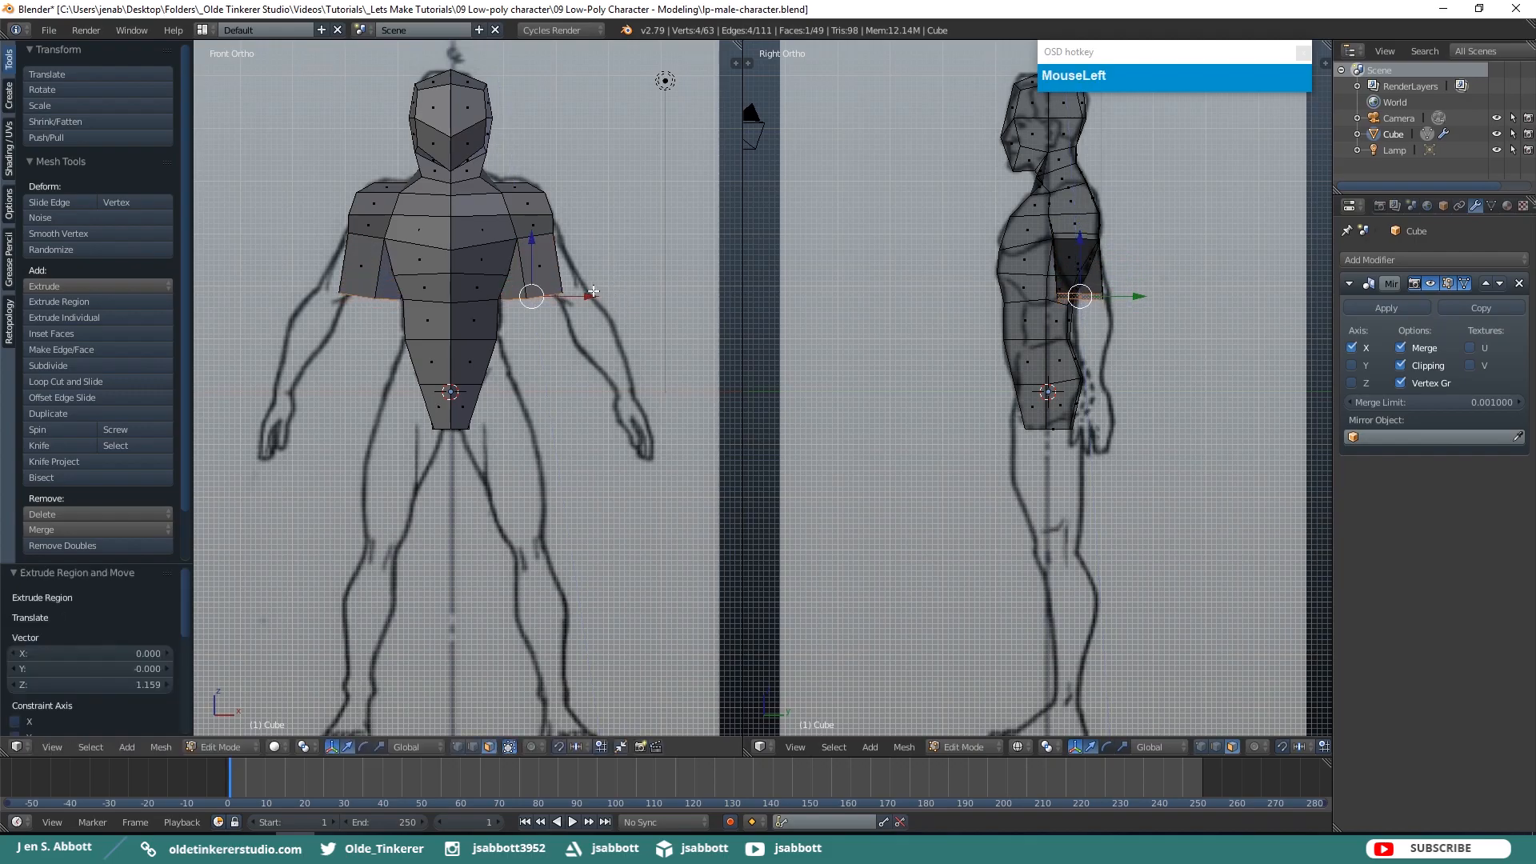
pyautogui.moveTo(593, 296); pyautogui.dragTo(620, 293)
# In wireframe display and face select mode, shift the inner side of the upper arm about 0.471 outward on X
pyautogui.press('z')
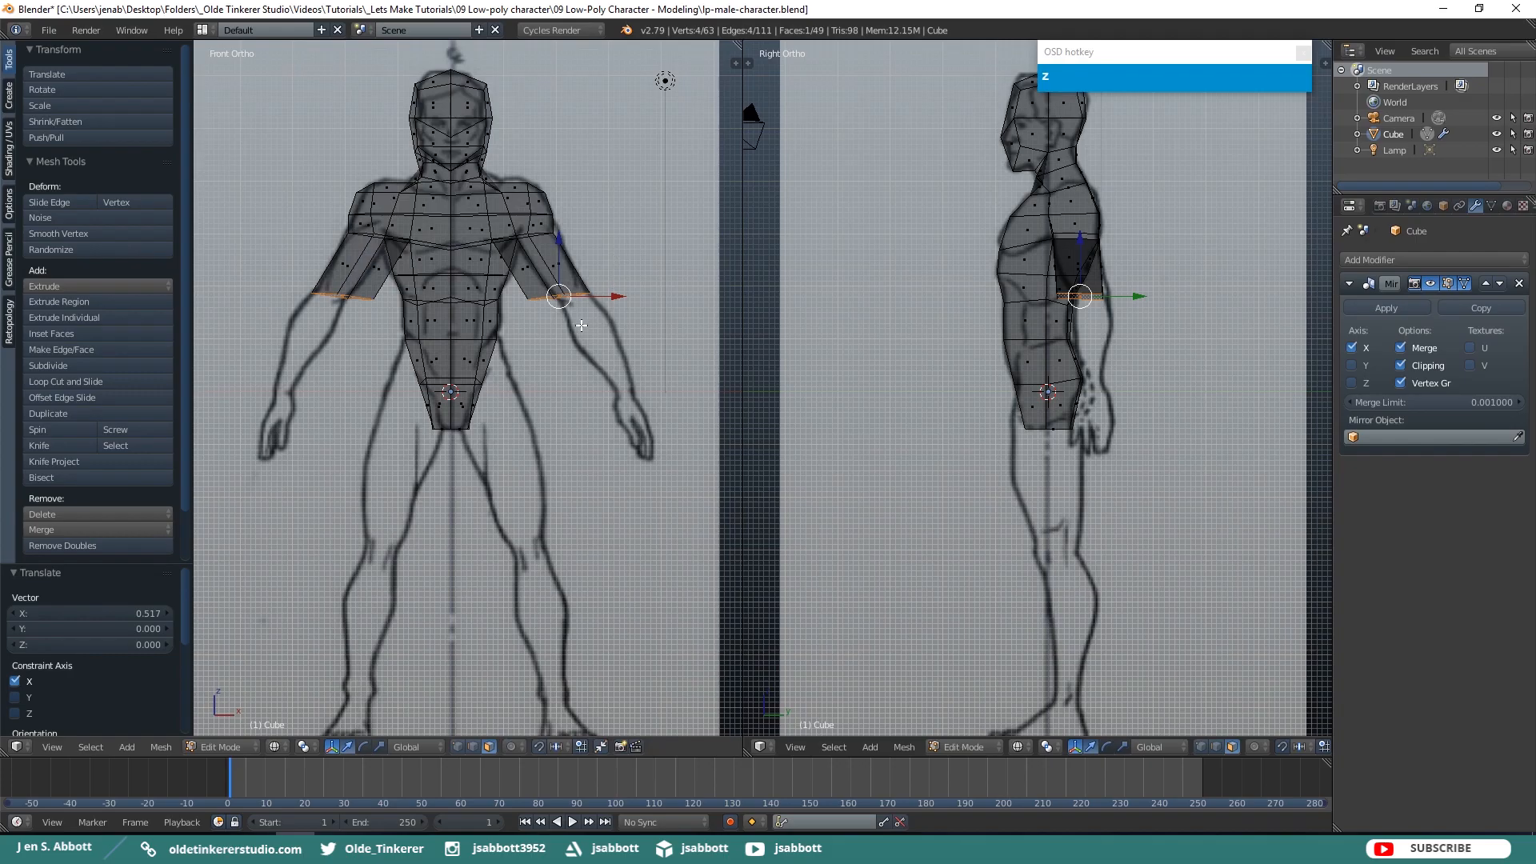
pyautogui.press('a')
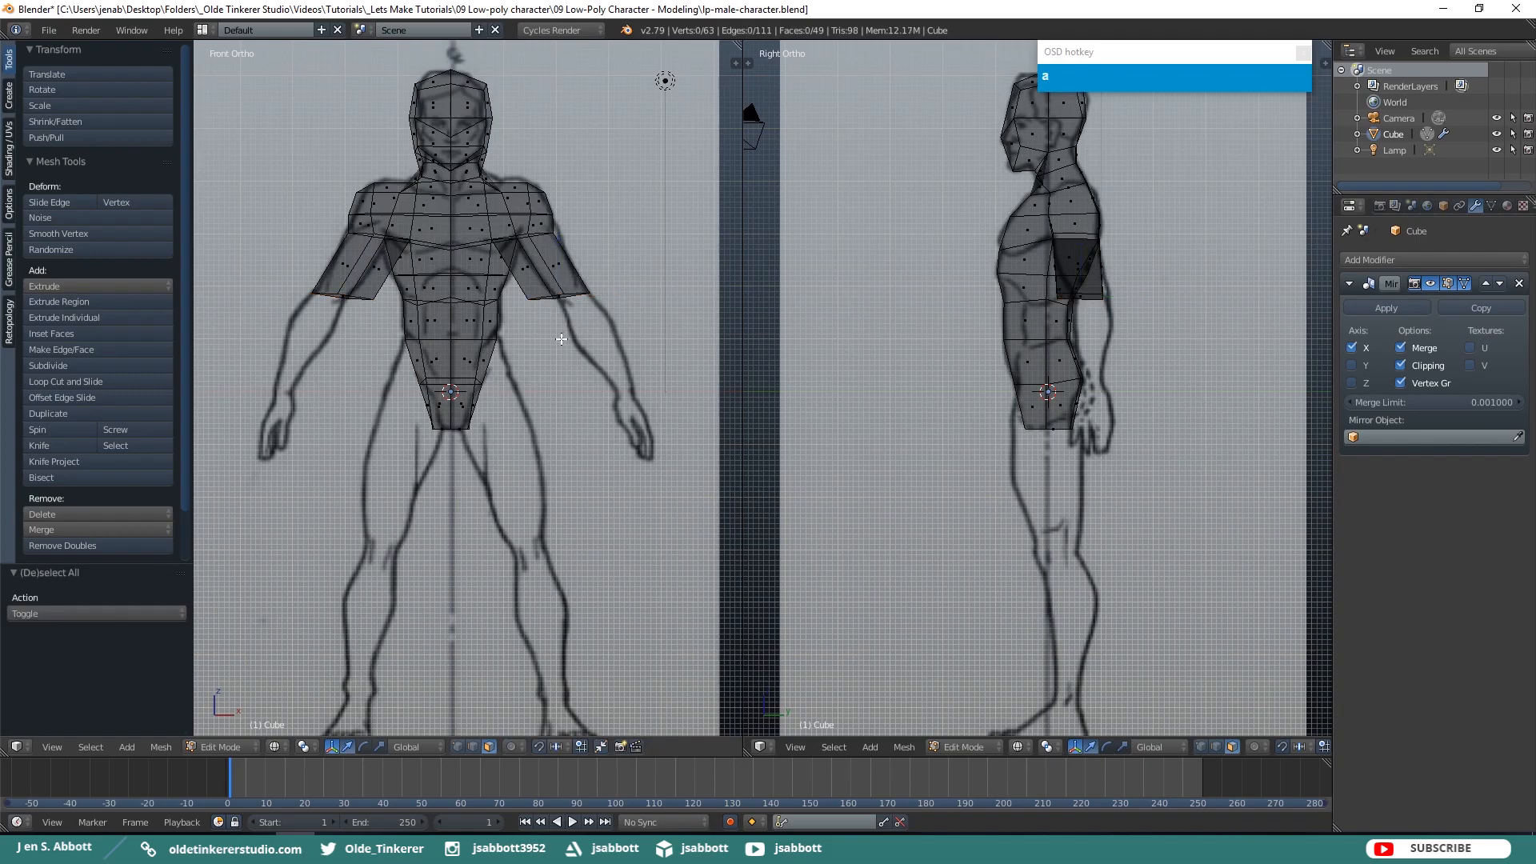
pyautogui.hotkey('ctrl', 'Tab')
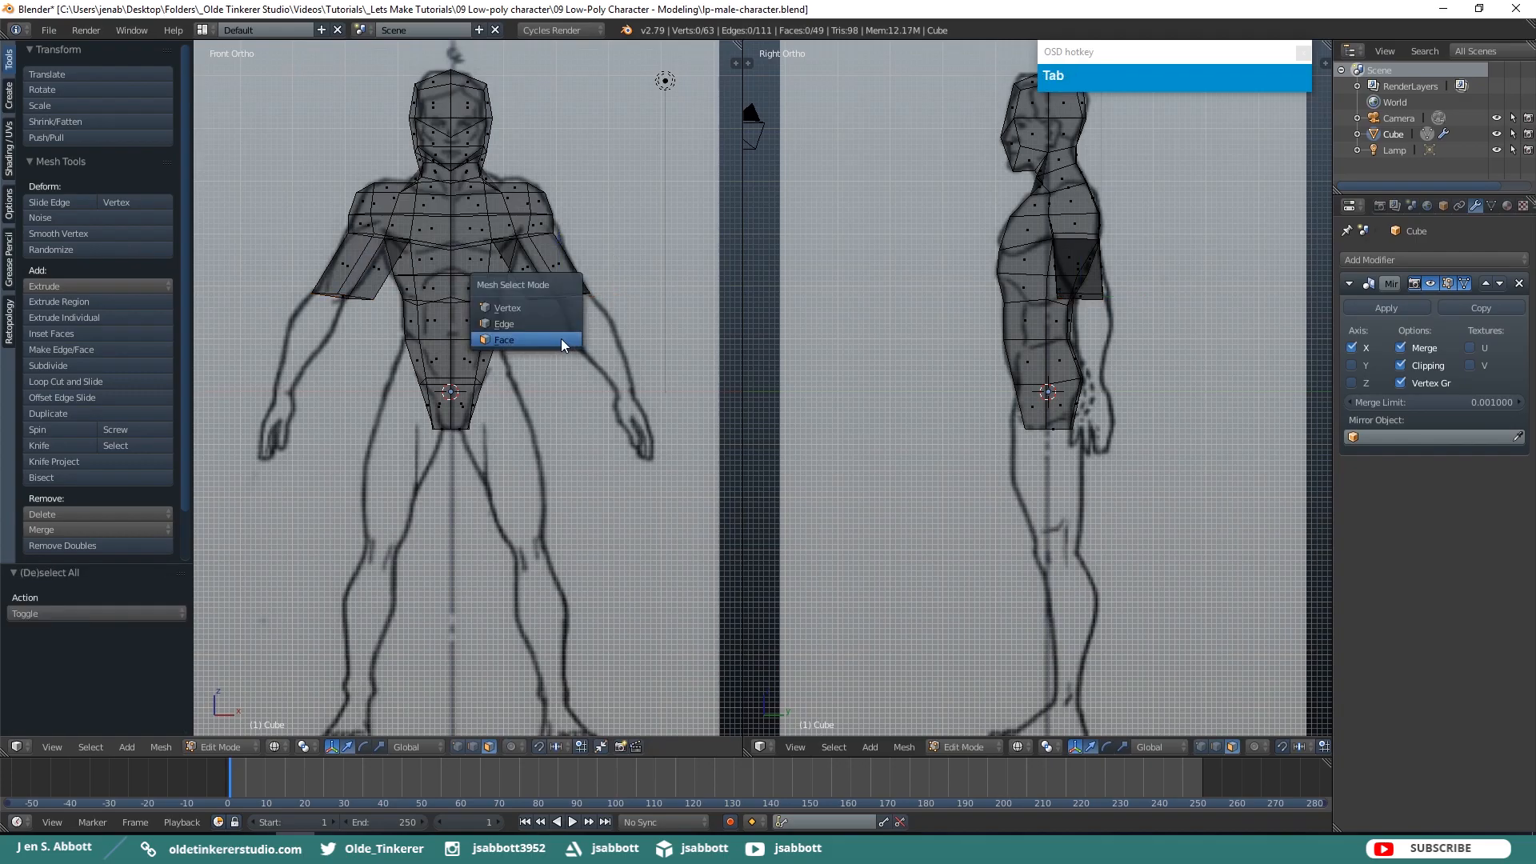
pyautogui.click(536, 324)
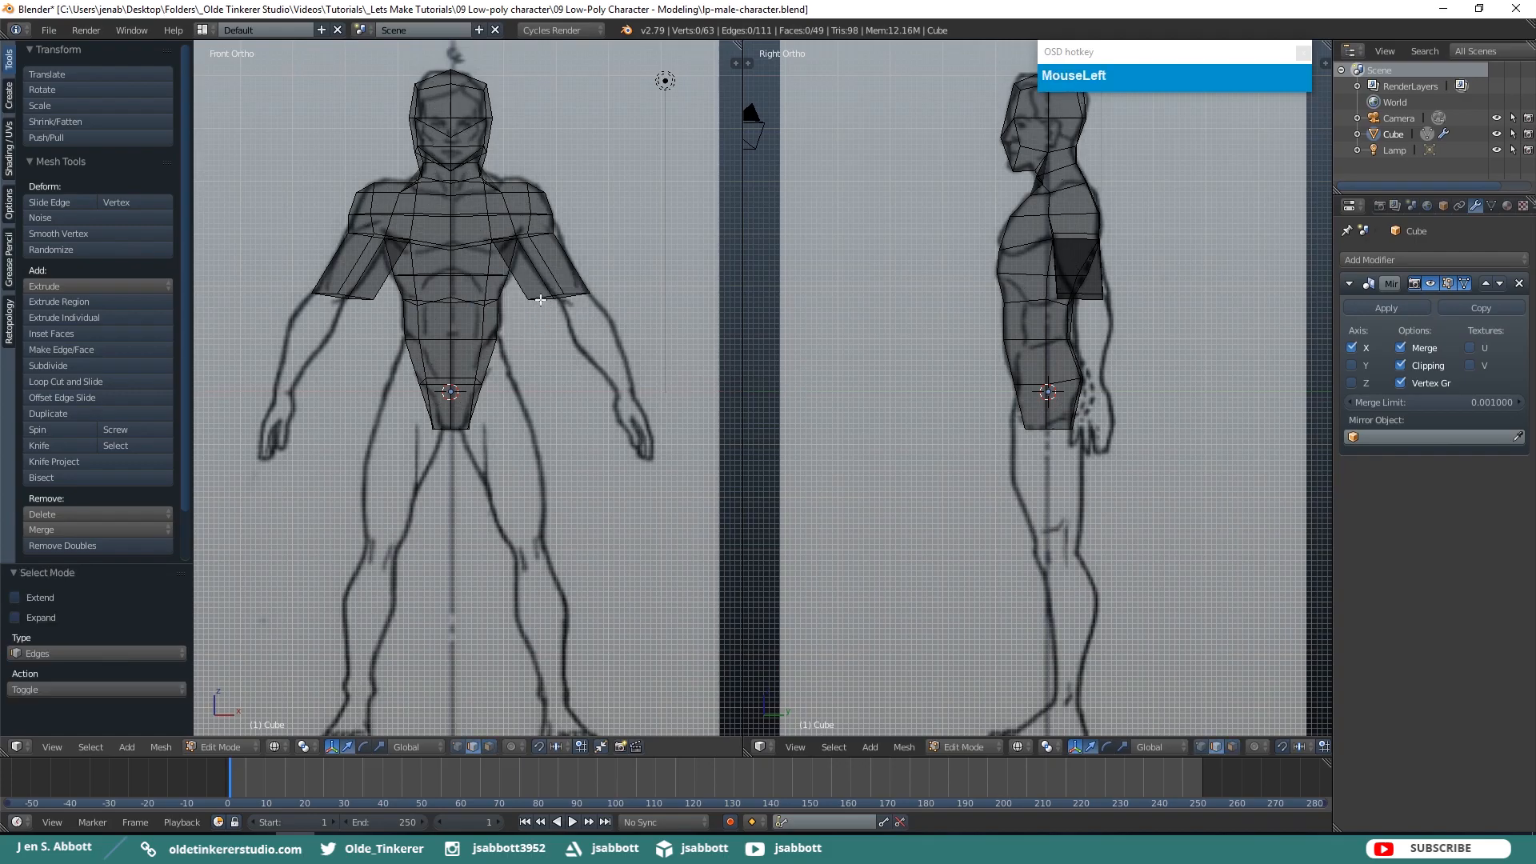
pyautogui.rightClick(540, 298)
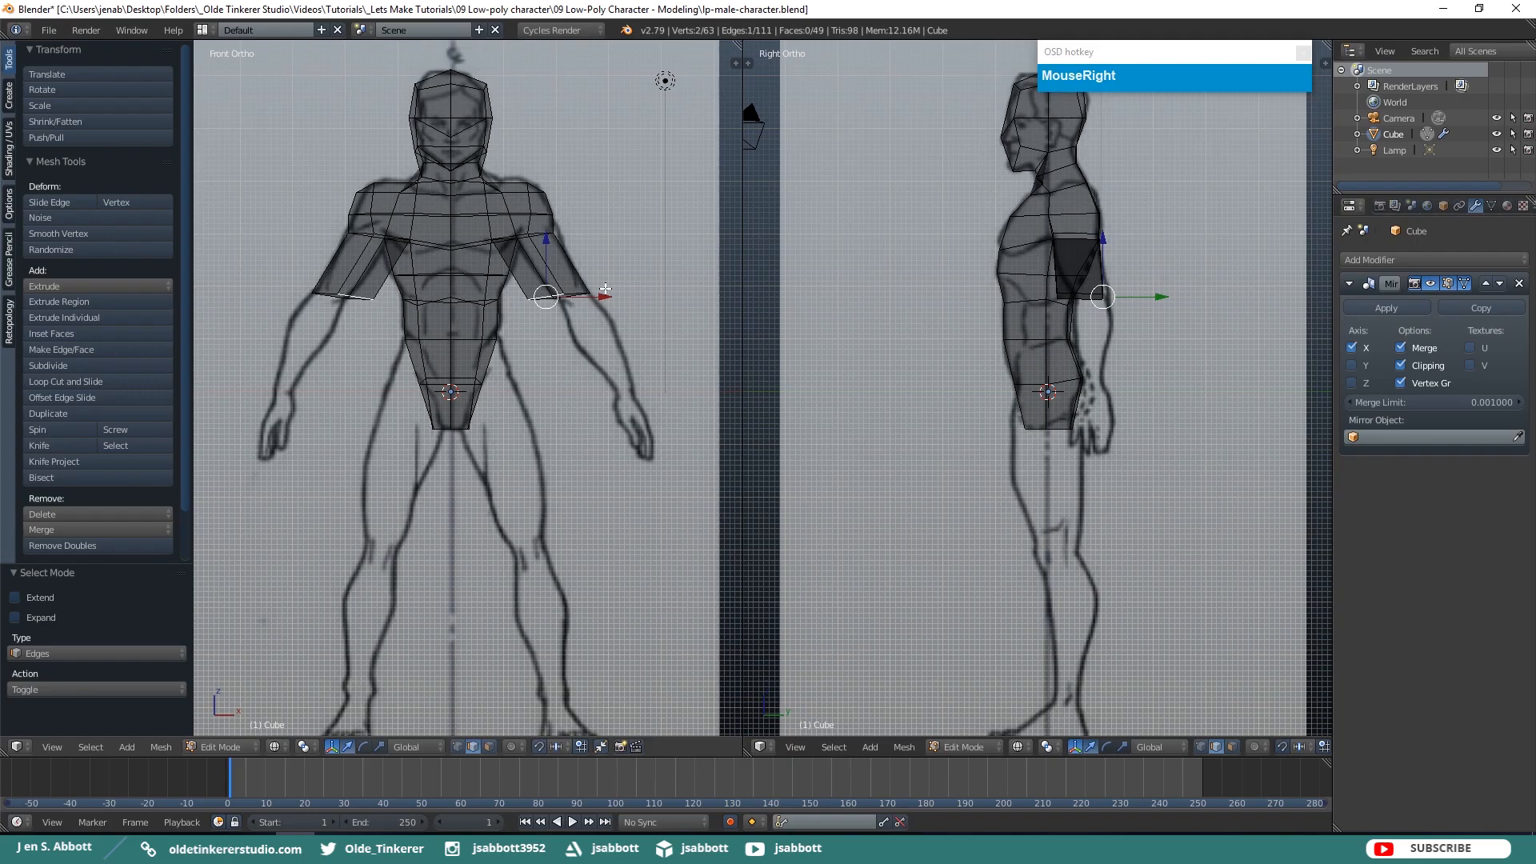
pyautogui.hotkey('ctrl', 'Tab')
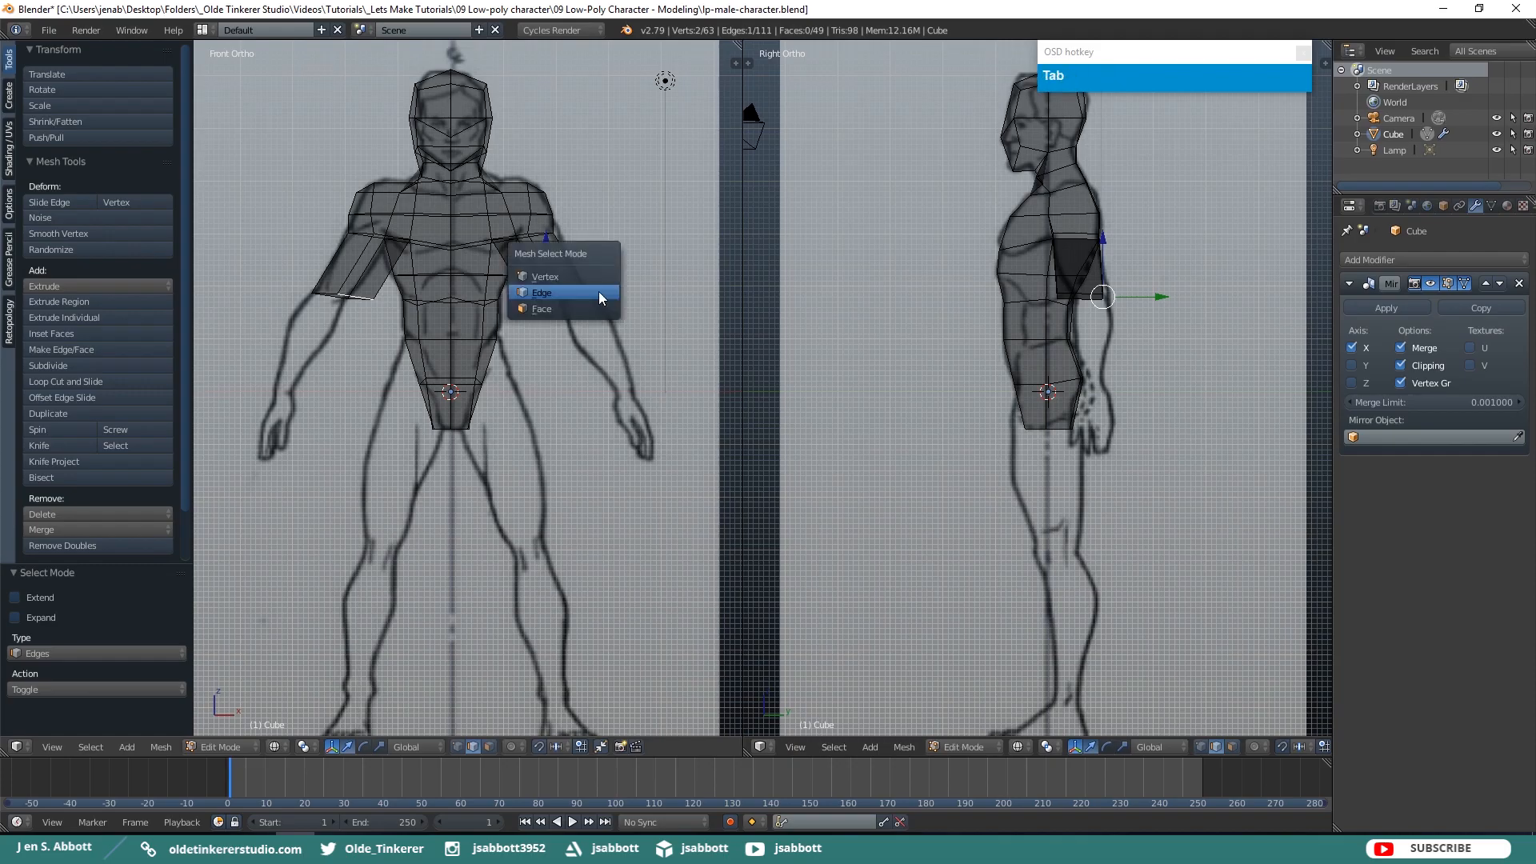
pyautogui.click(569, 310)
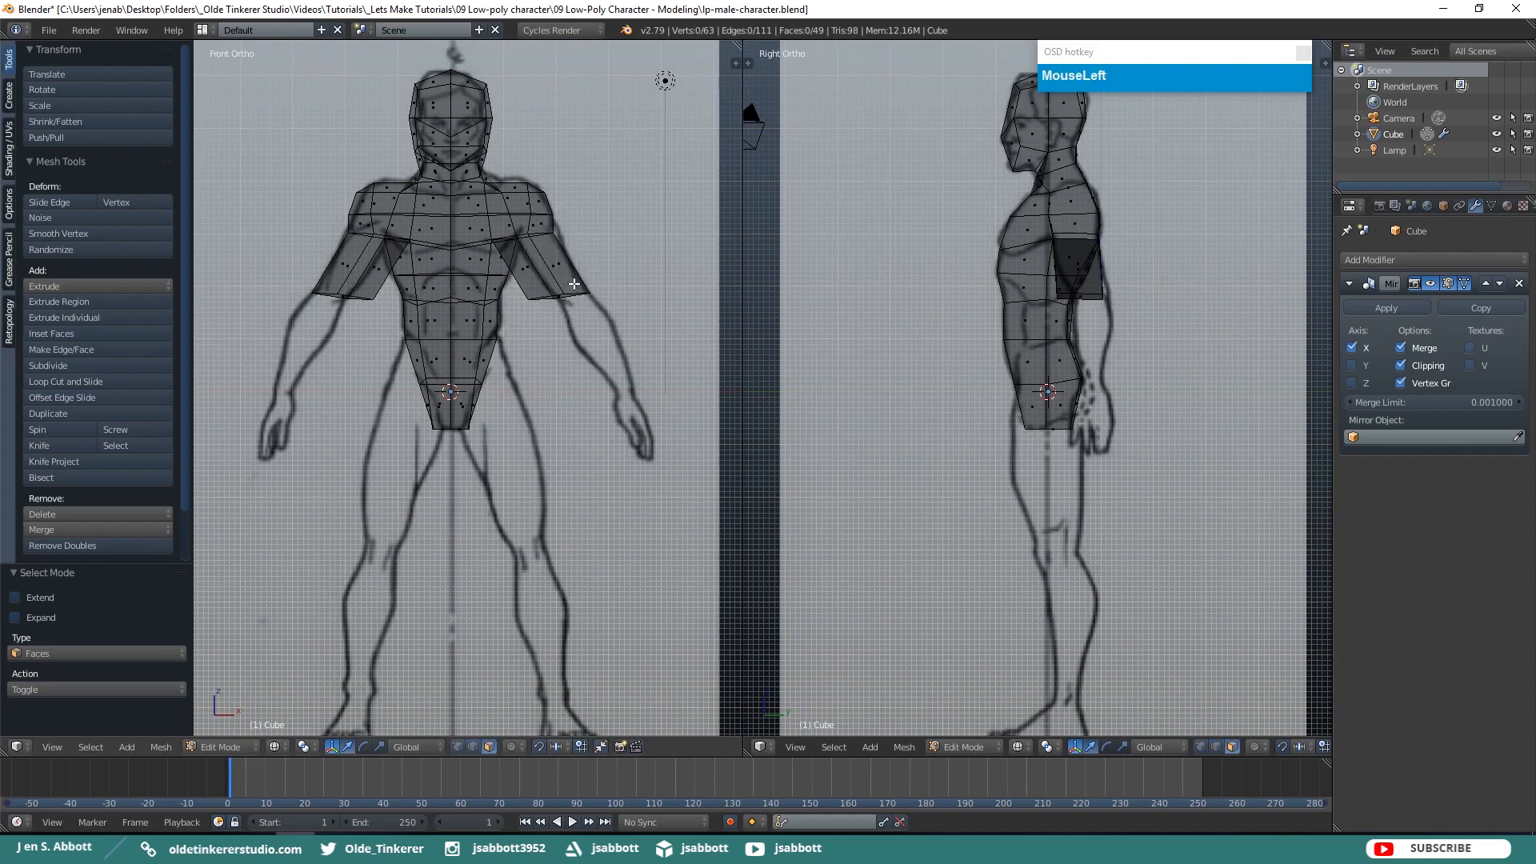
pyautogui.rightClick(531, 278)
pyautogui.moveTo(577, 267); pyautogui.dragTo(602, 255)
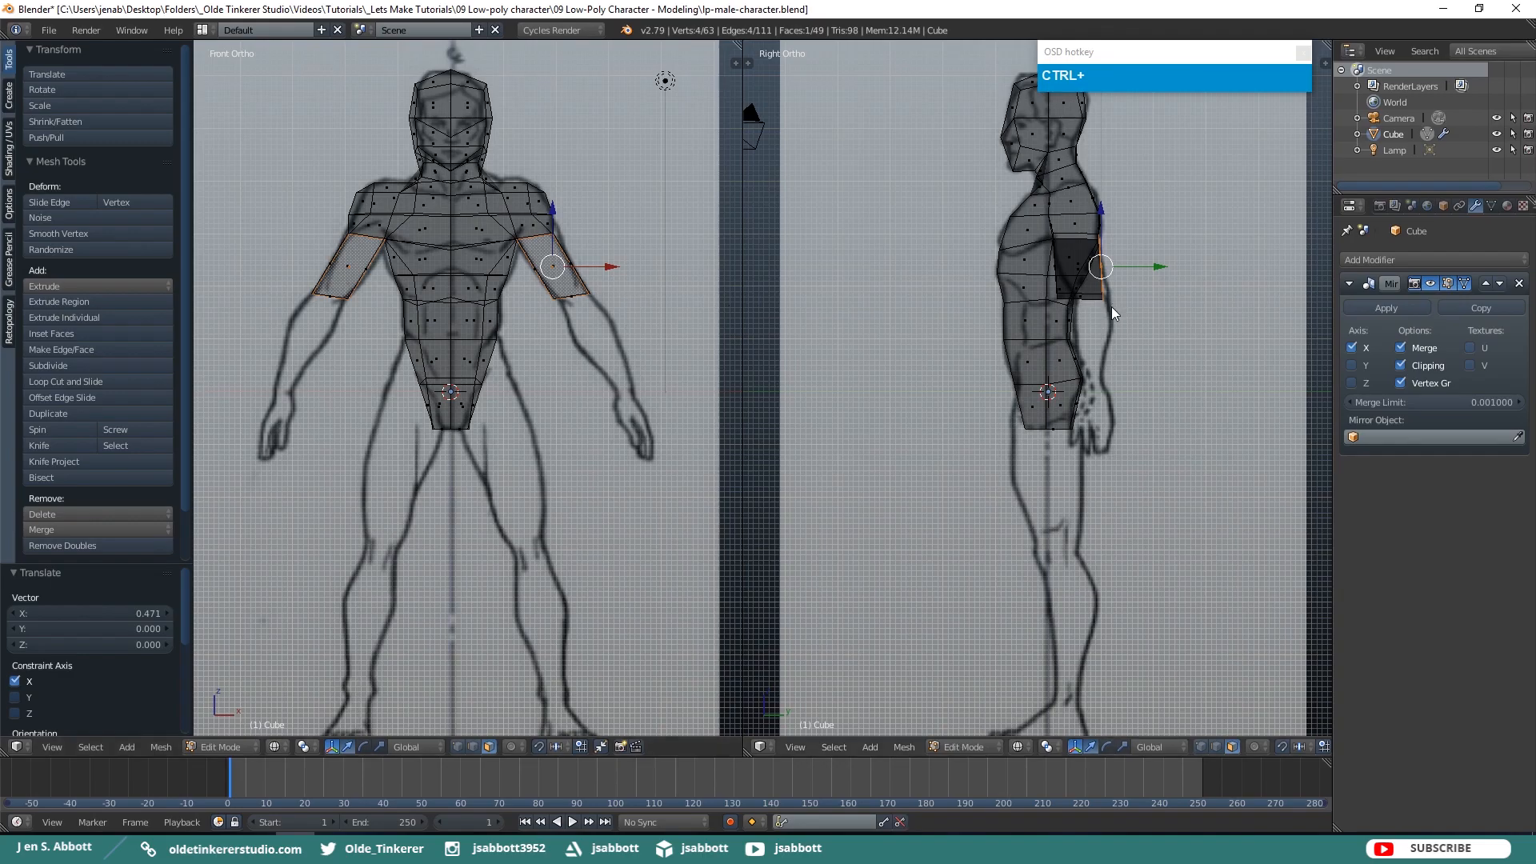
# In vertex select mode, move the two inner vertices at the upper arm's lower end about 0.091 on Y and 0.137 on Z
pyautogui.hotkey('ctrl', 'Tab')
pyautogui.click(1073, 277)
pyautogui.press('a')
pyautogui.moveTo(1142, 312); pyautogui.dragTo(1023, 334, button='middle')
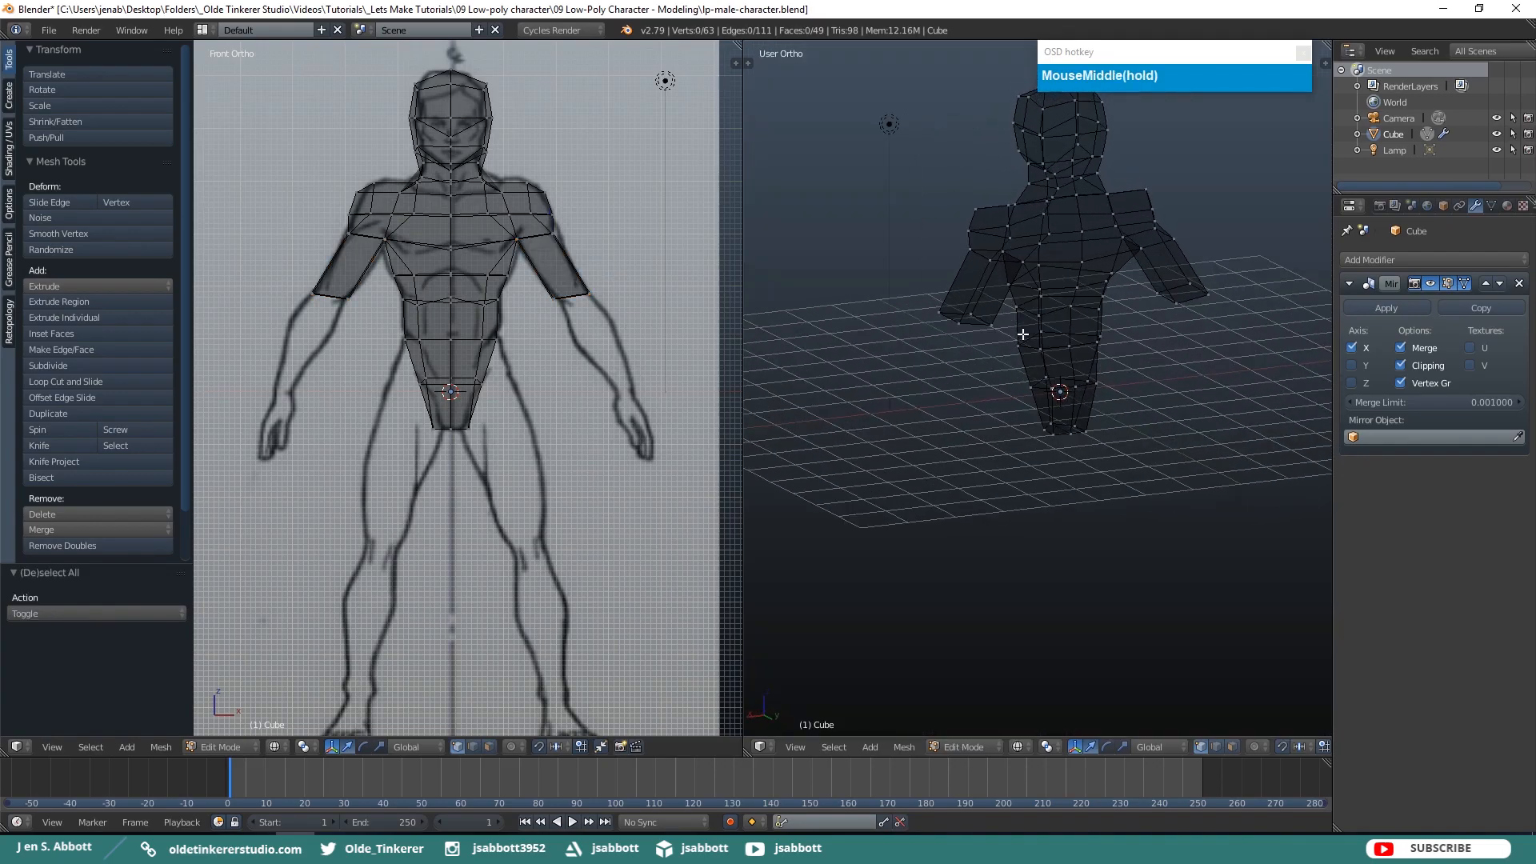
pyautogui.rightClick(982, 320)
pyautogui.keyDown('shift'); pyautogui.rightClick(982, 320); pyautogui.keyUp('shift')
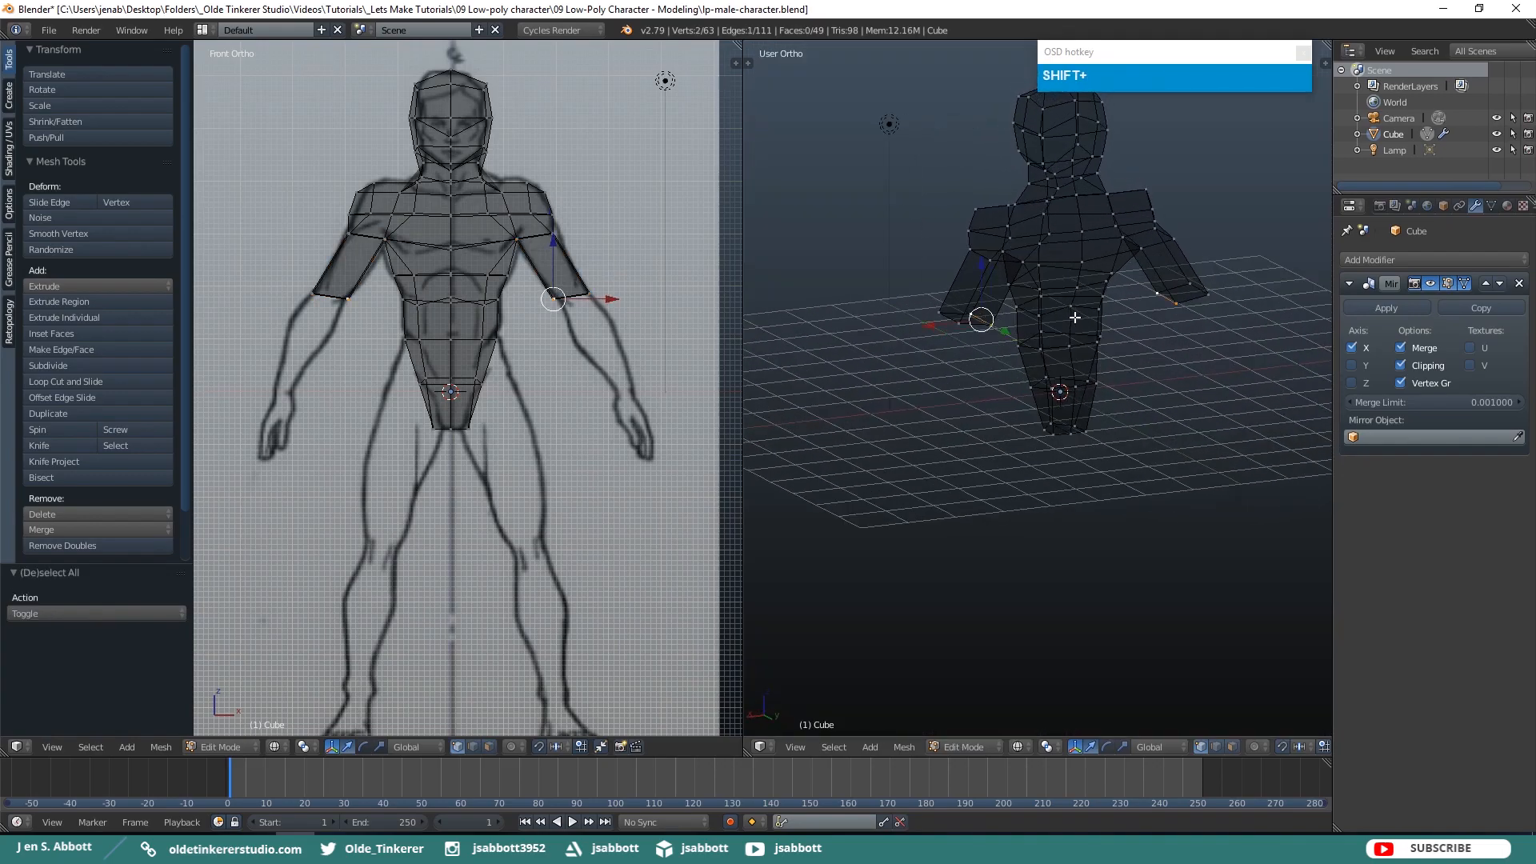
pyautogui.press('KP_3')
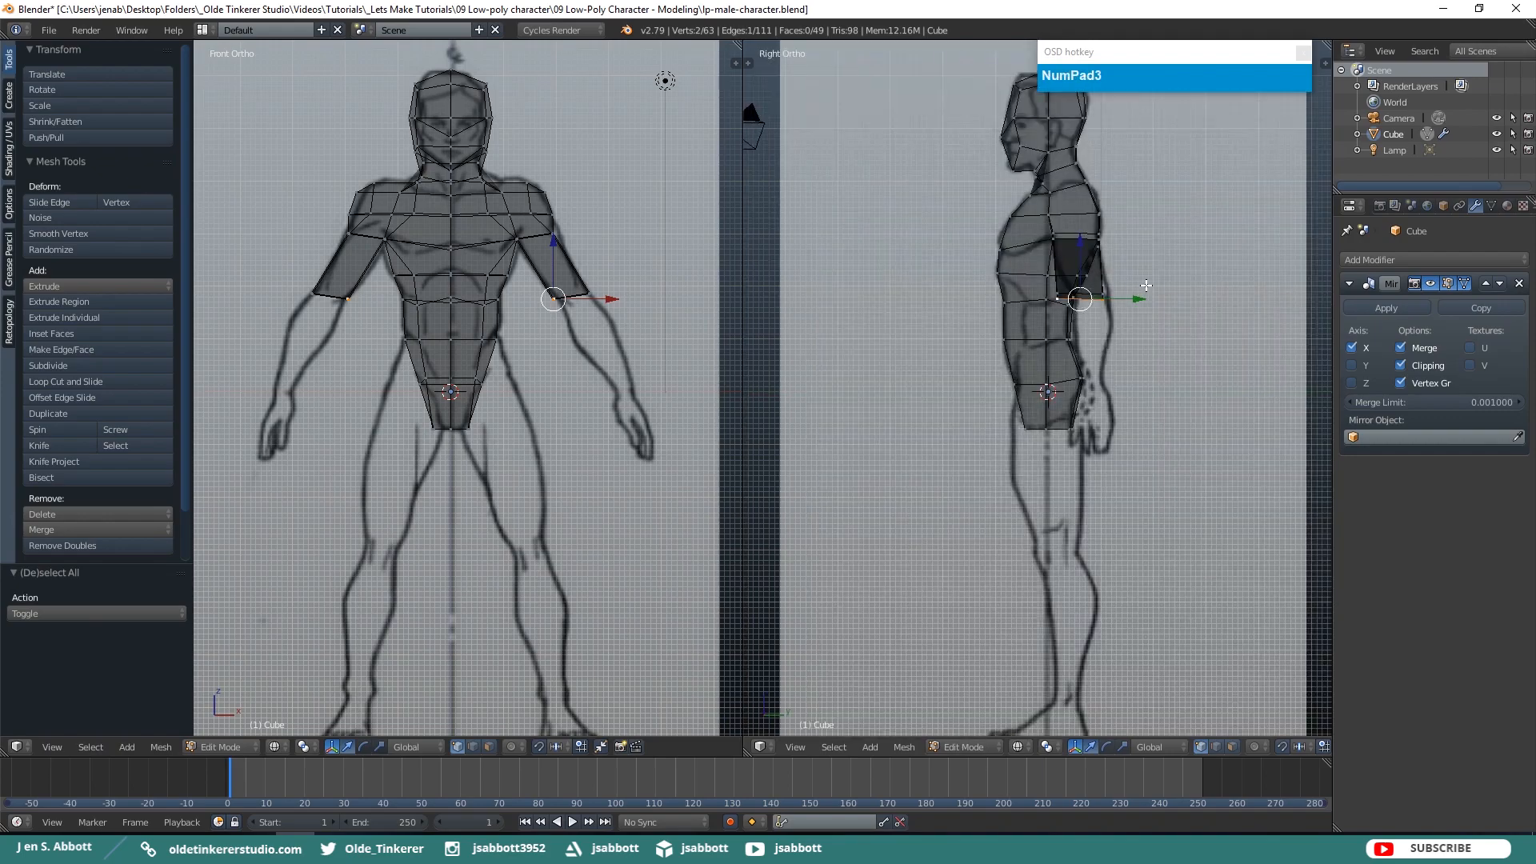
pyautogui.press('g')
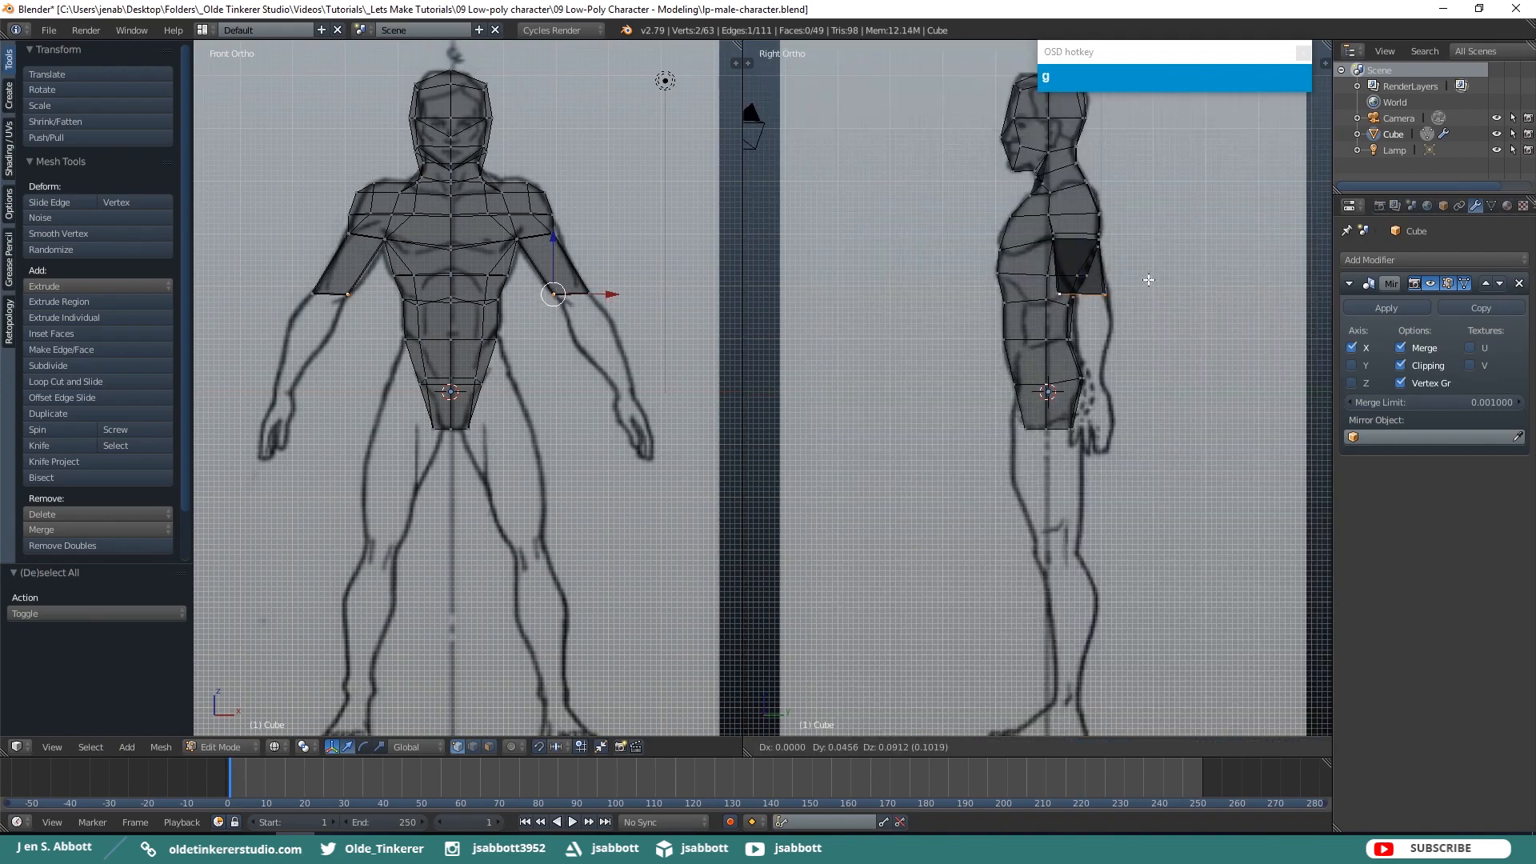
pyautogui.click(1151, 278)
# Move the two front vertices at the upper arm's lower end about 0.319 on Y and -0.046 on Z to match the side reference
pyautogui.moveTo(1037, 336); pyautogui.dragTo(1138, 325, button='middle')
pyautogui.rightClick(1119, 304)
pyautogui.keyDown('shift'); pyautogui.rightClick(1147, 314); pyautogui.keyUp('shift')
pyautogui.press('KP_3')
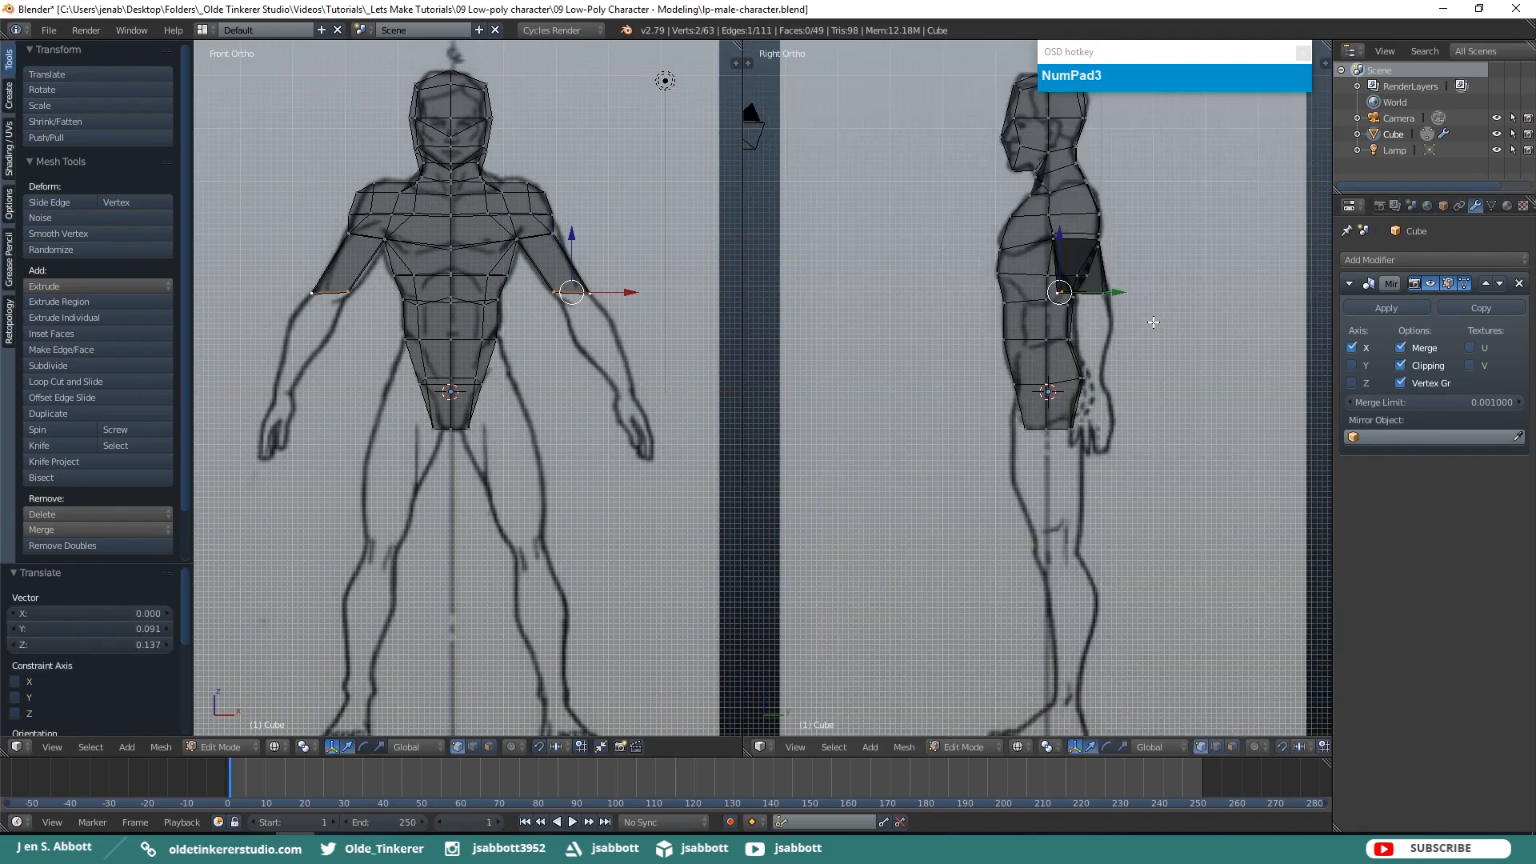
pyautogui.press('g')
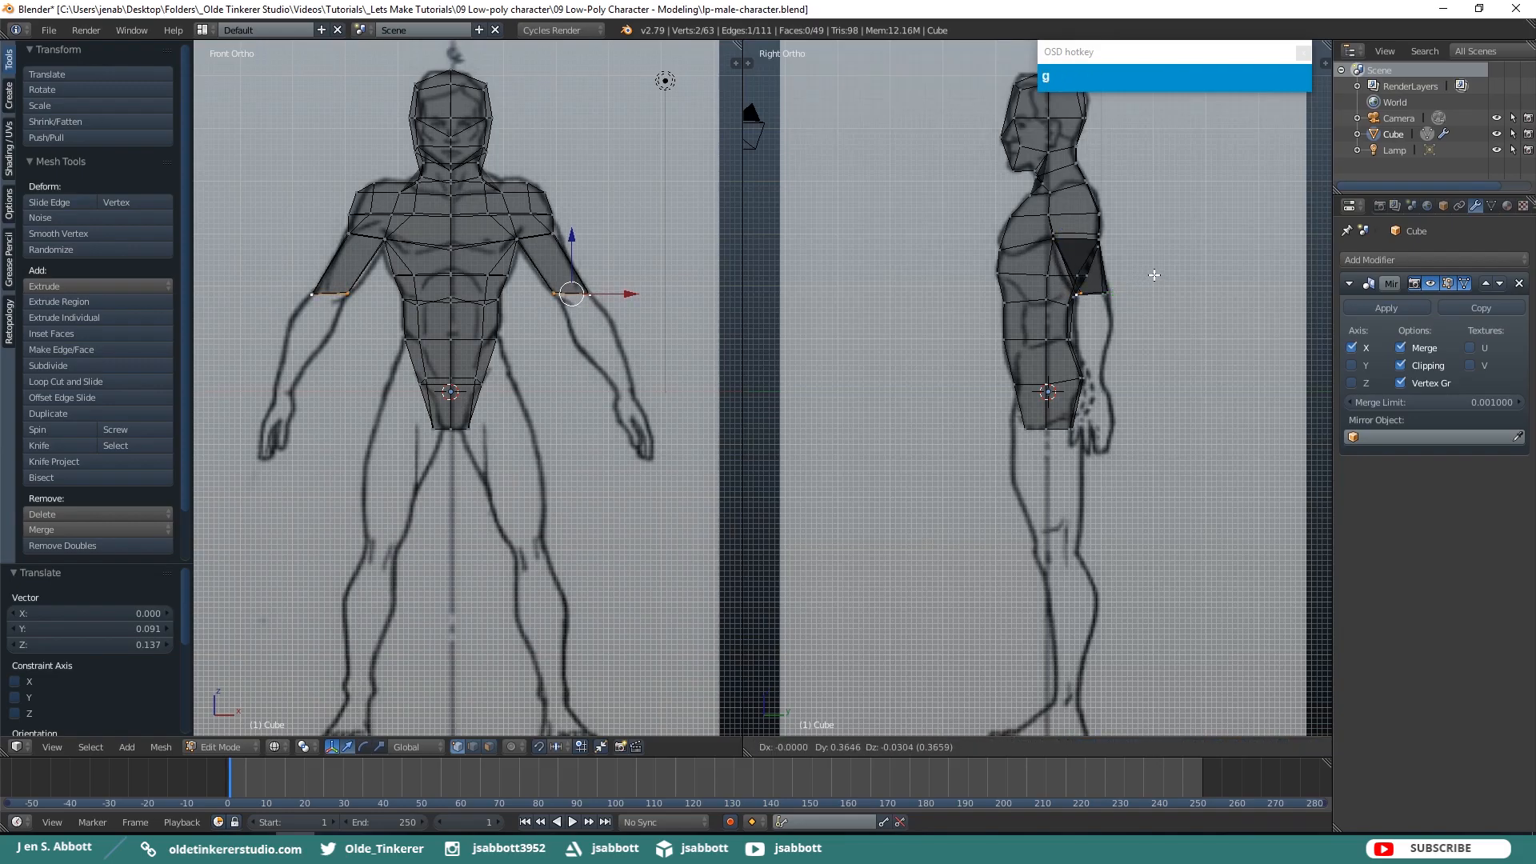
pyautogui.click(1151, 276)
# Add a single centred loop cut around the upper arm
pyautogui.hotkey('ctrl', 'r')
pyautogui.click(1099, 271)
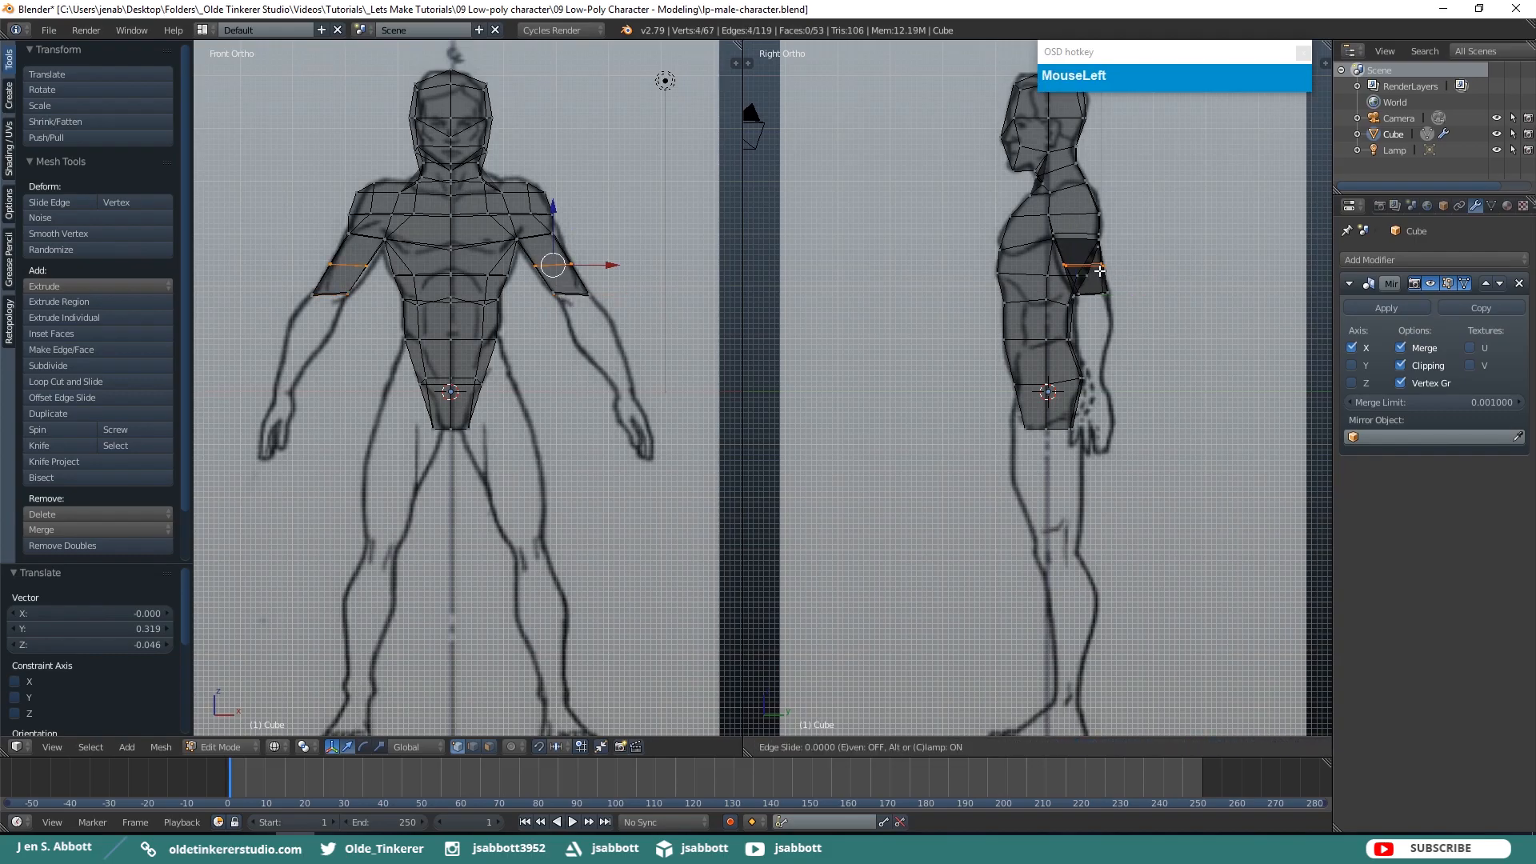
pyautogui.click(1099, 272)
# Move the two front vertices of the upper arm's middle loop about -0.106 on Y, and clear the selection
pyautogui.moveTo(1061, 283); pyautogui.dragTo(1126, 292, button='middle')
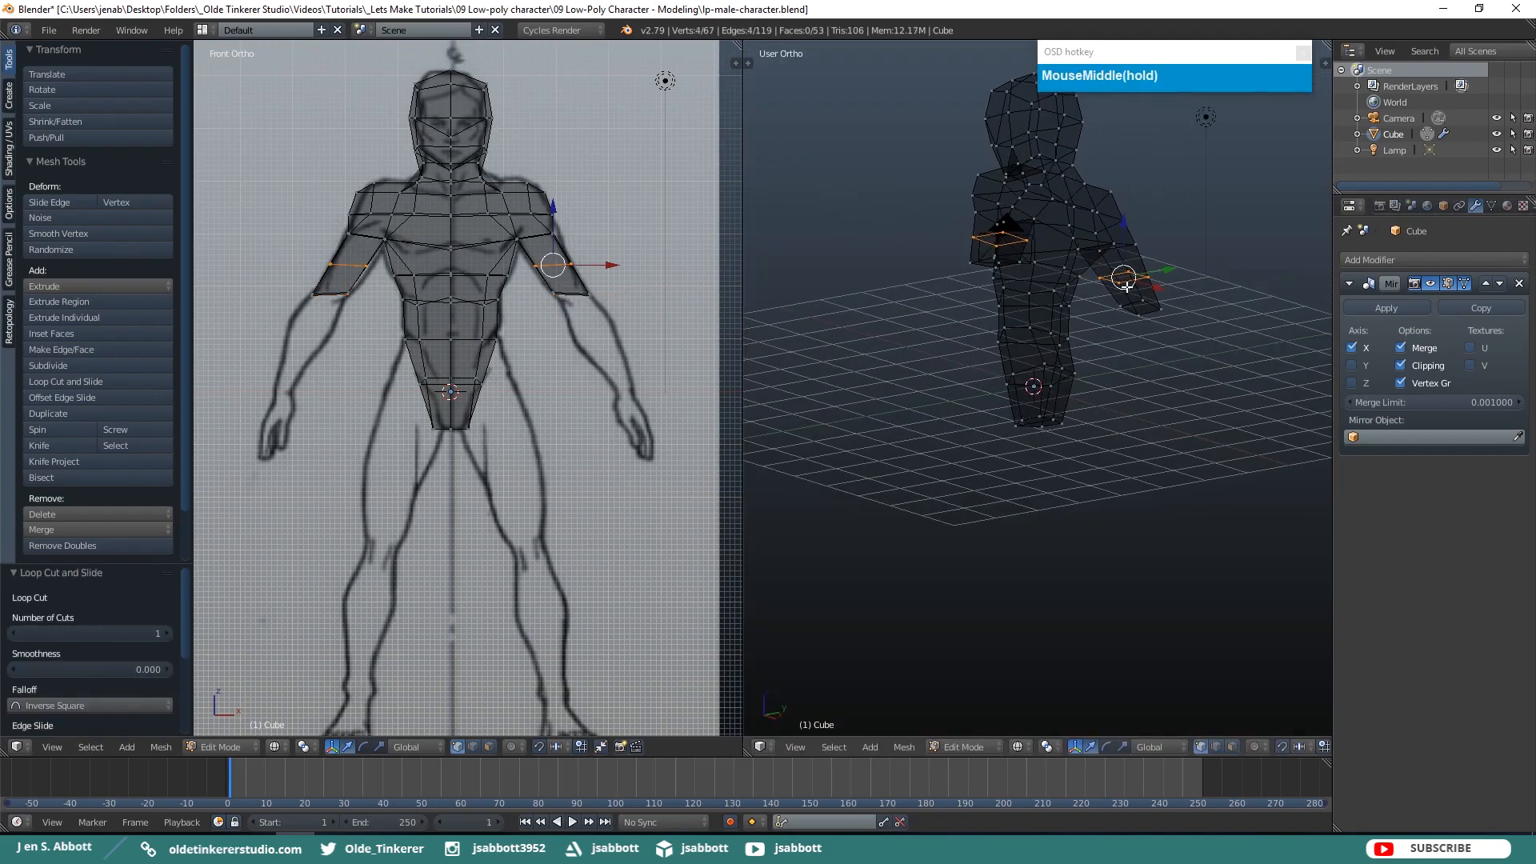
pyautogui.rightClick(1116, 282)
pyautogui.keyDown('shift'); pyautogui.rightClick(1100, 278); pyautogui.keyUp('shift')
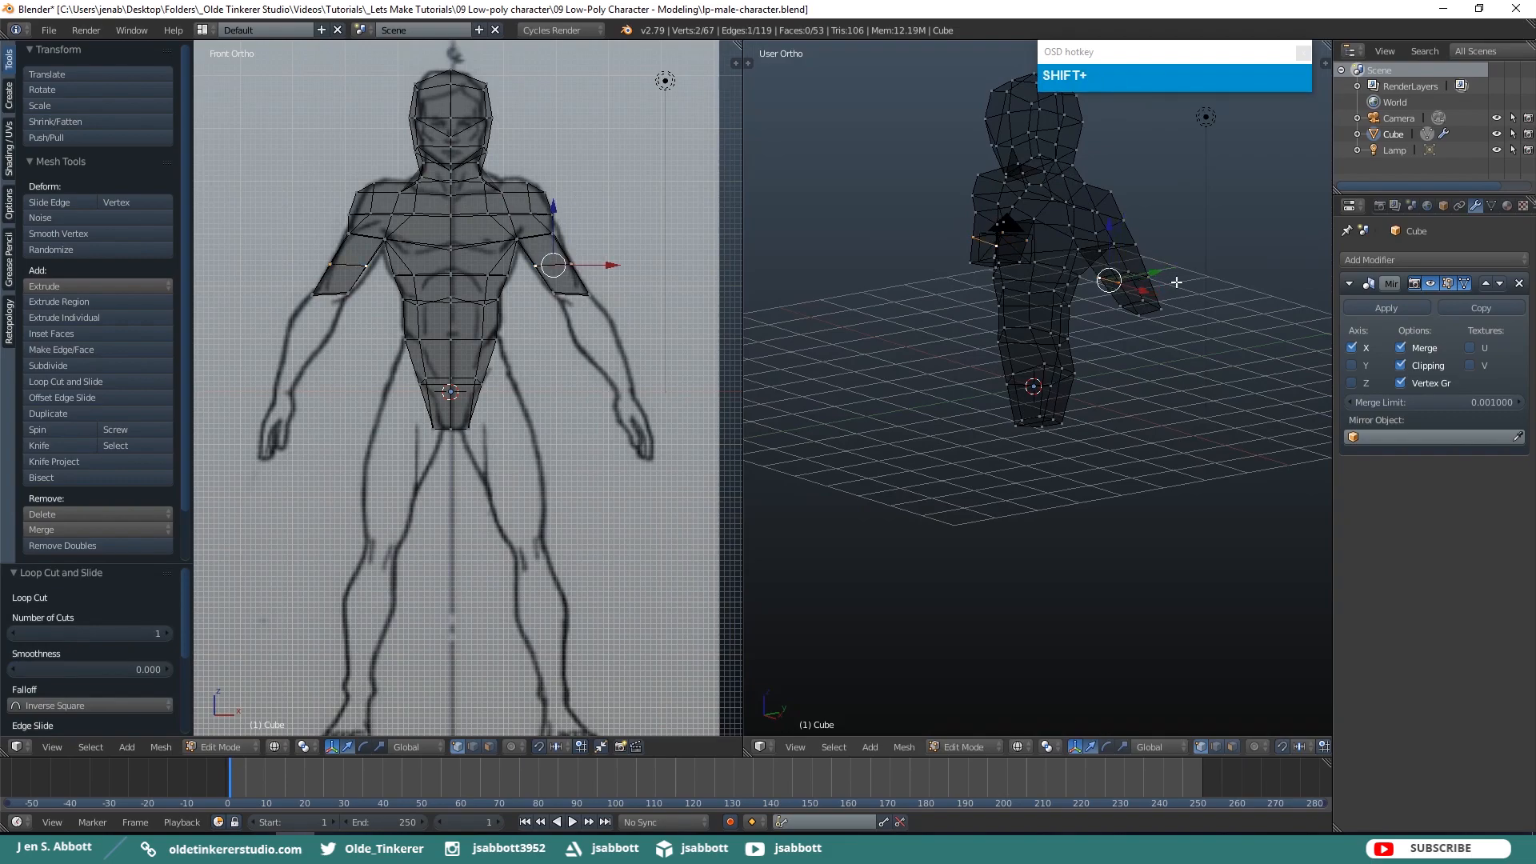
pyautogui.press('KP_3')
pyautogui.press('g')
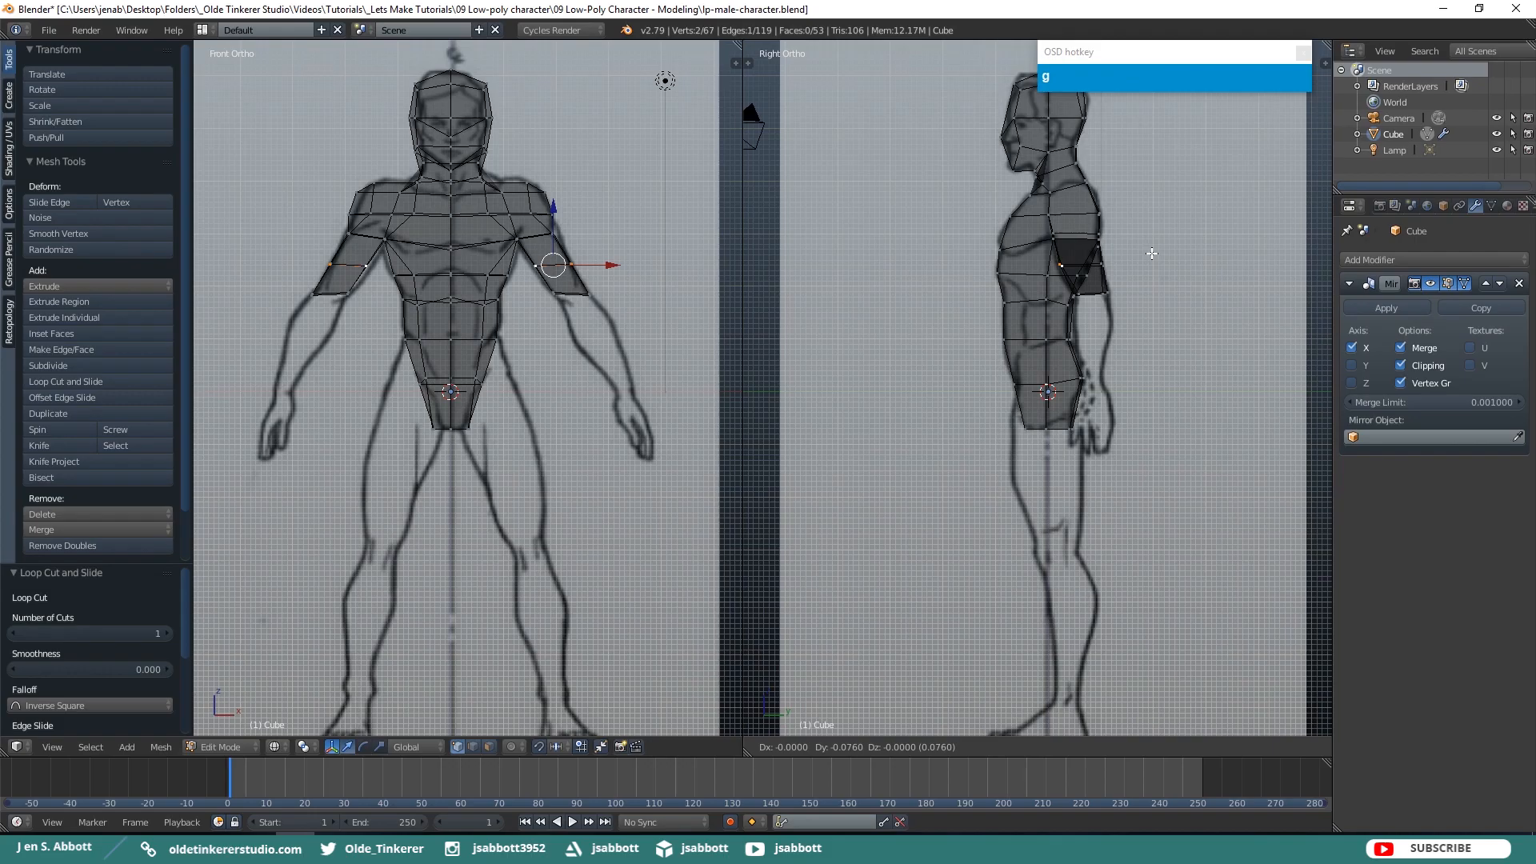
pyautogui.click(1150, 254)
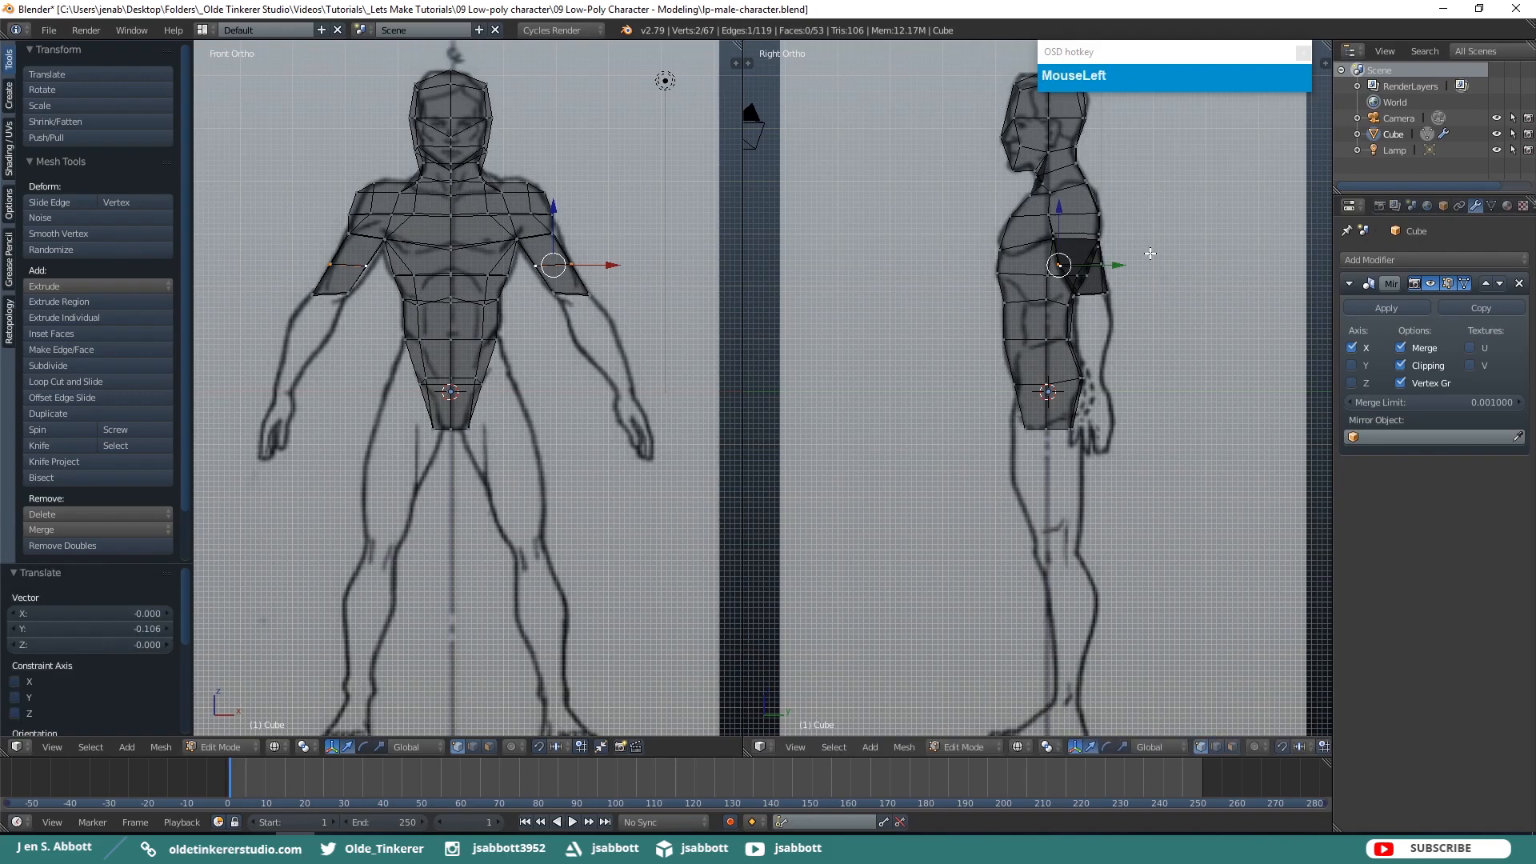
pyautogui.press('a')
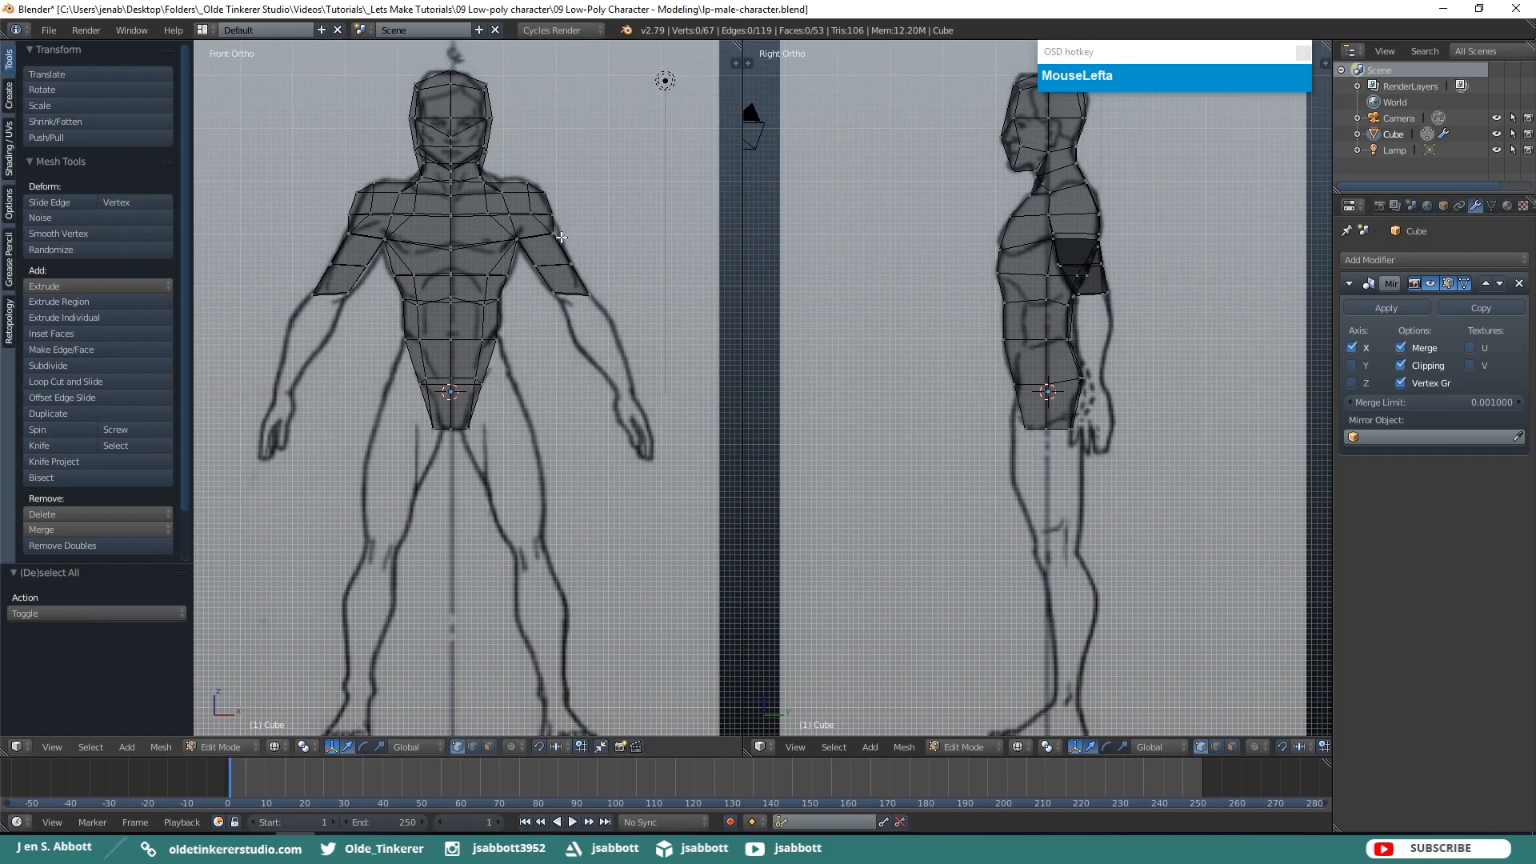
# Move the two outer vertices where the shoulder meets the upper arm about 0.137 on X and 0.015 on Z
pyautogui.moveTo(596, 237); pyautogui.dragTo(578, 248, button='middle')
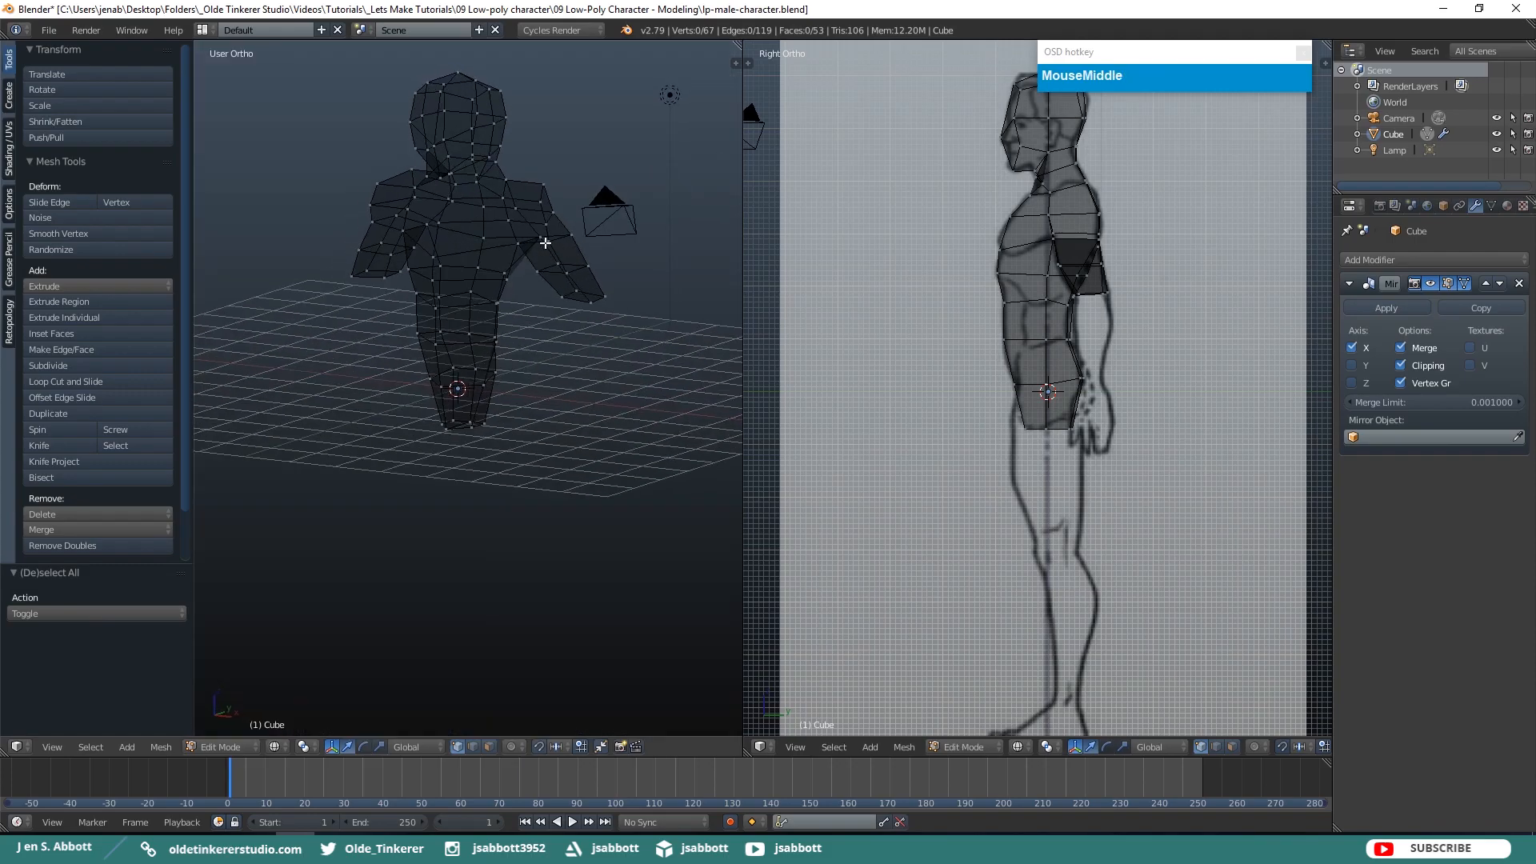
pyautogui.rightClick(546, 241)
pyautogui.keyDown('shift'); pyautogui.rightClick(570, 234); pyautogui.keyUp('shift')
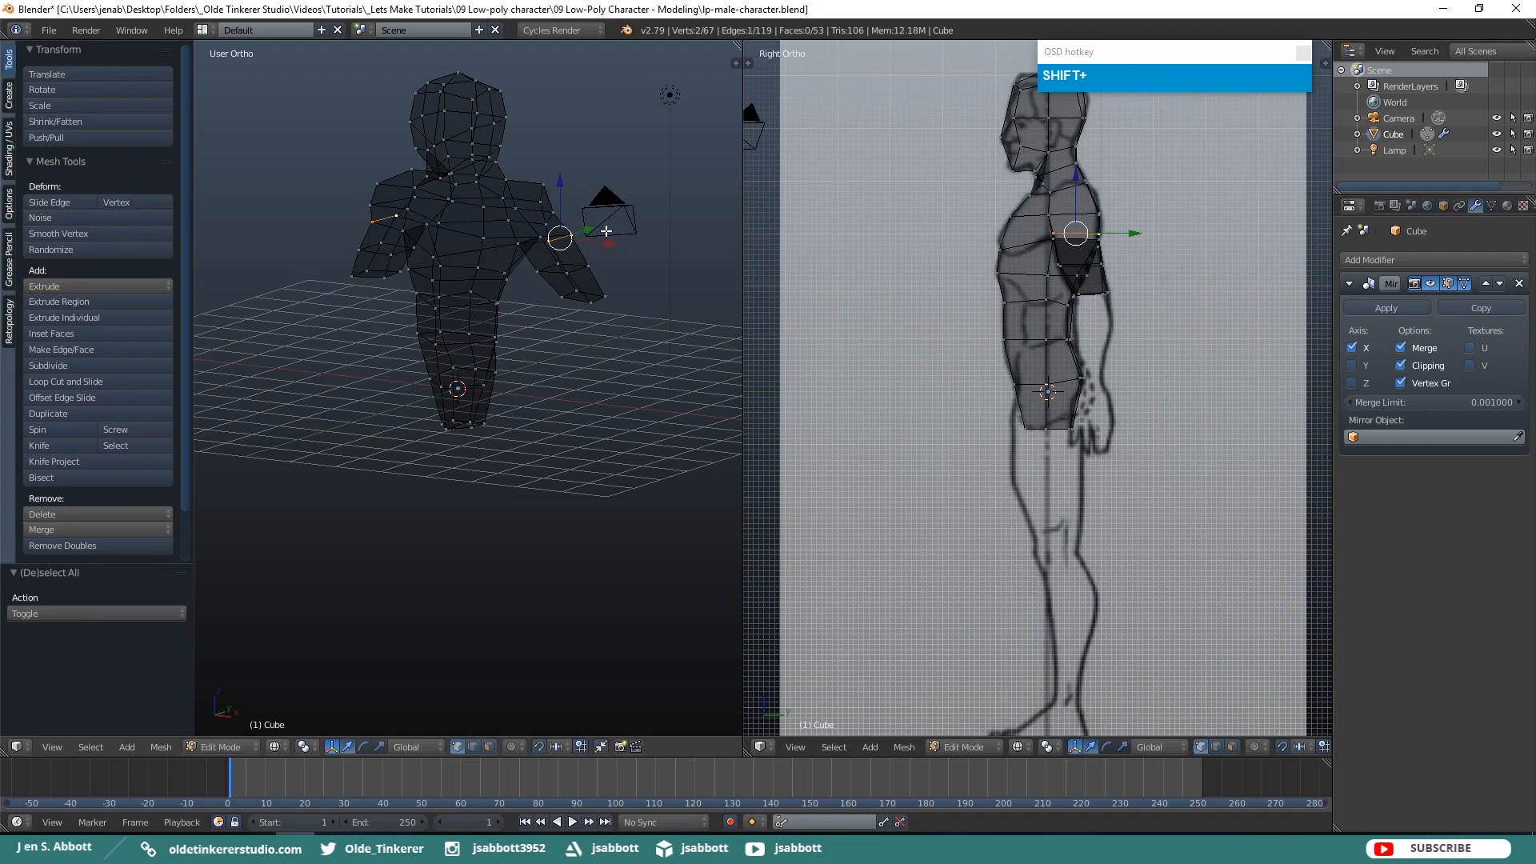
pyautogui.press('KP_1')
pyautogui.press('g')
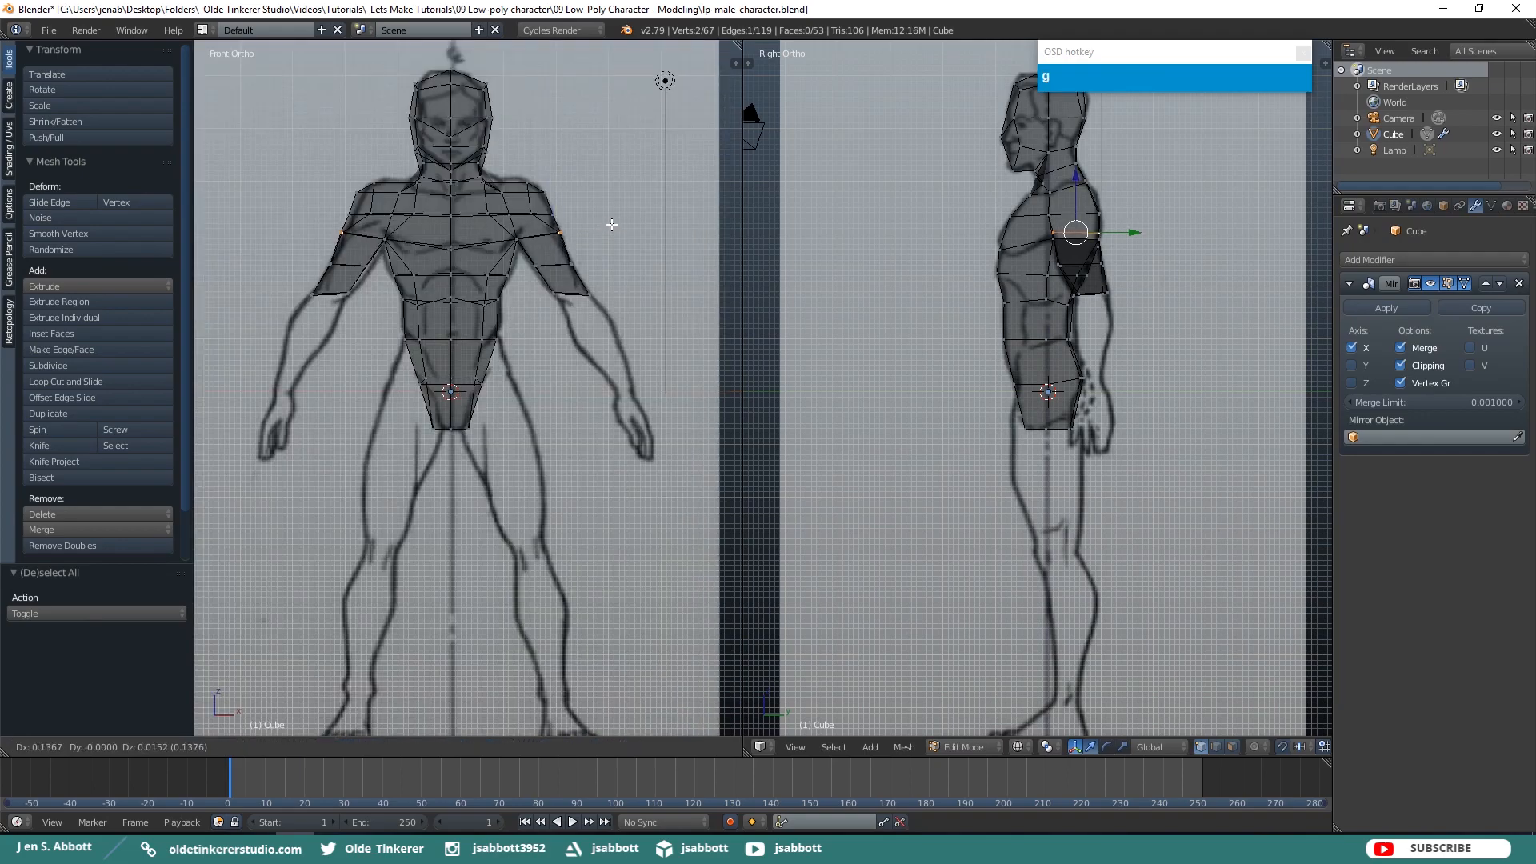
pyautogui.click(612, 225)
# Move the rear vertex of the shoulder about 0.229 outward on X in solid shading, and return to the wireframe front view with nothing selected
pyautogui.moveTo(596, 199); pyautogui.dragTo(414, 248, button='middle')
pyautogui.rightClick(552, 242)
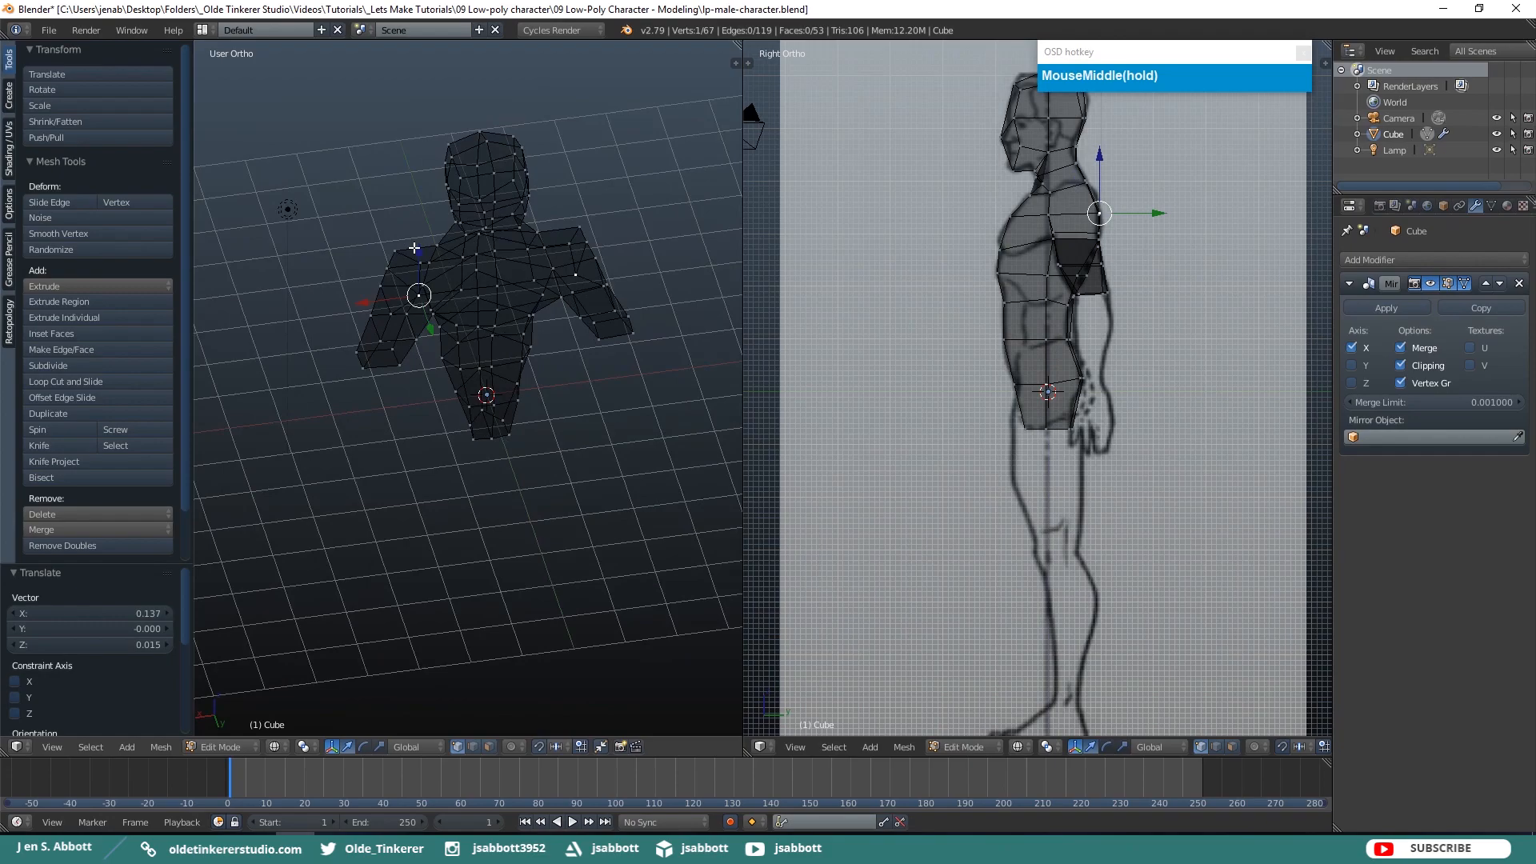
pyautogui.press('z')
pyautogui.click(369, 302)
pyautogui.moveTo(369, 301); pyautogui.dragTo(357, 302)
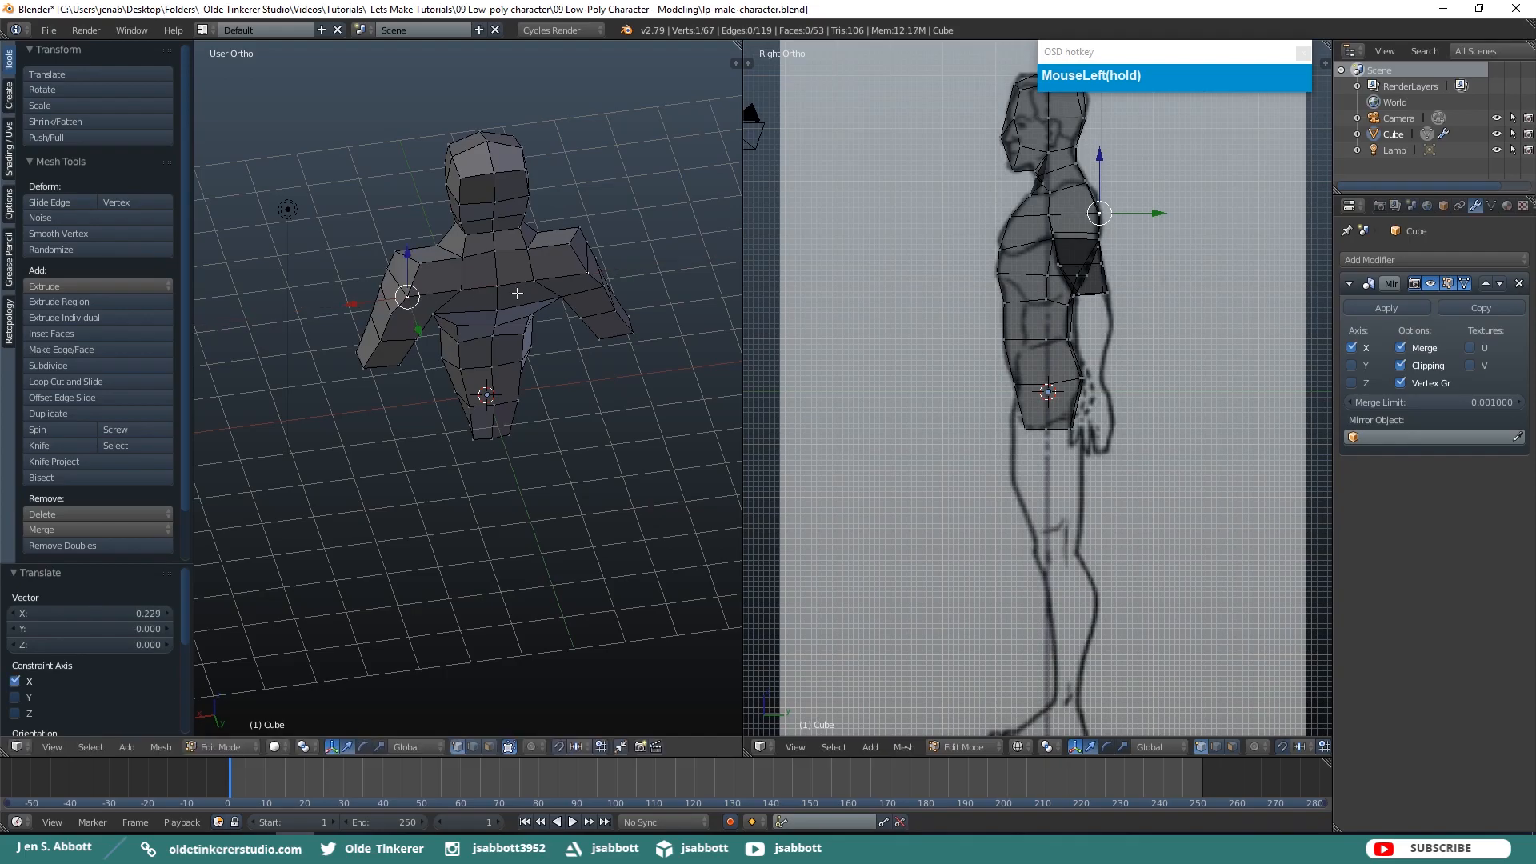
pyautogui.press('KP_1')
pyautogui.press('z')
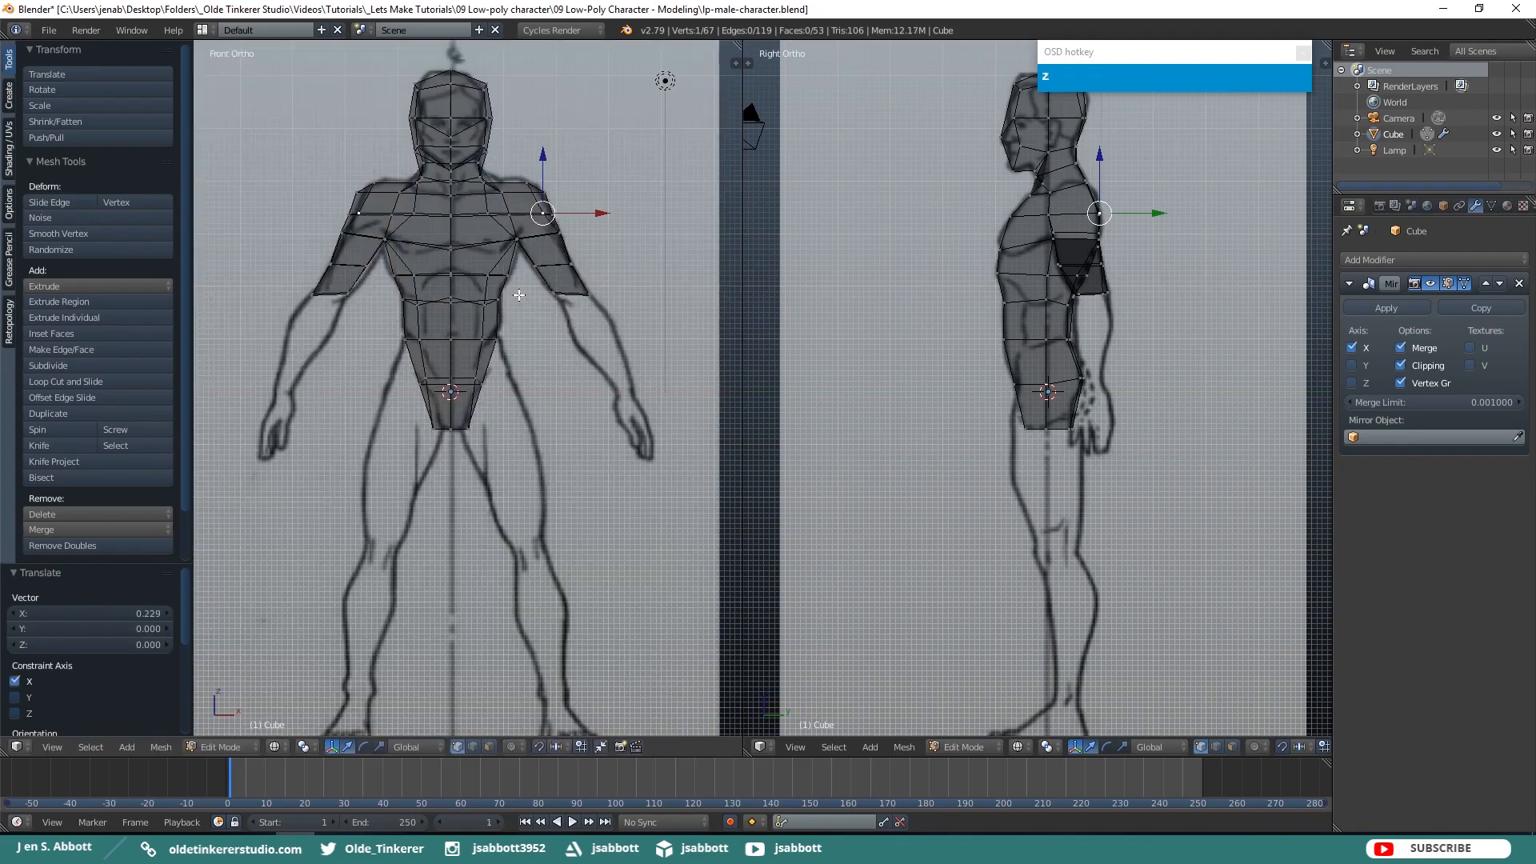
pyautogui.press('a')
# Move the two outer vertices at the upper arm's lower end about -0.152 on X and 0.228 on Z to match the front reference
pyautogui.moveTo(609, 303); pyautogui.dragTo(593, 305, button='middle')
pyautogui.rightClick(602, 295)
pyautogui.keyDown('shift'); pyautogui.rightClick(593, 300); pyautogui.keyUp('shift')
pyautogui.press('KP_1')
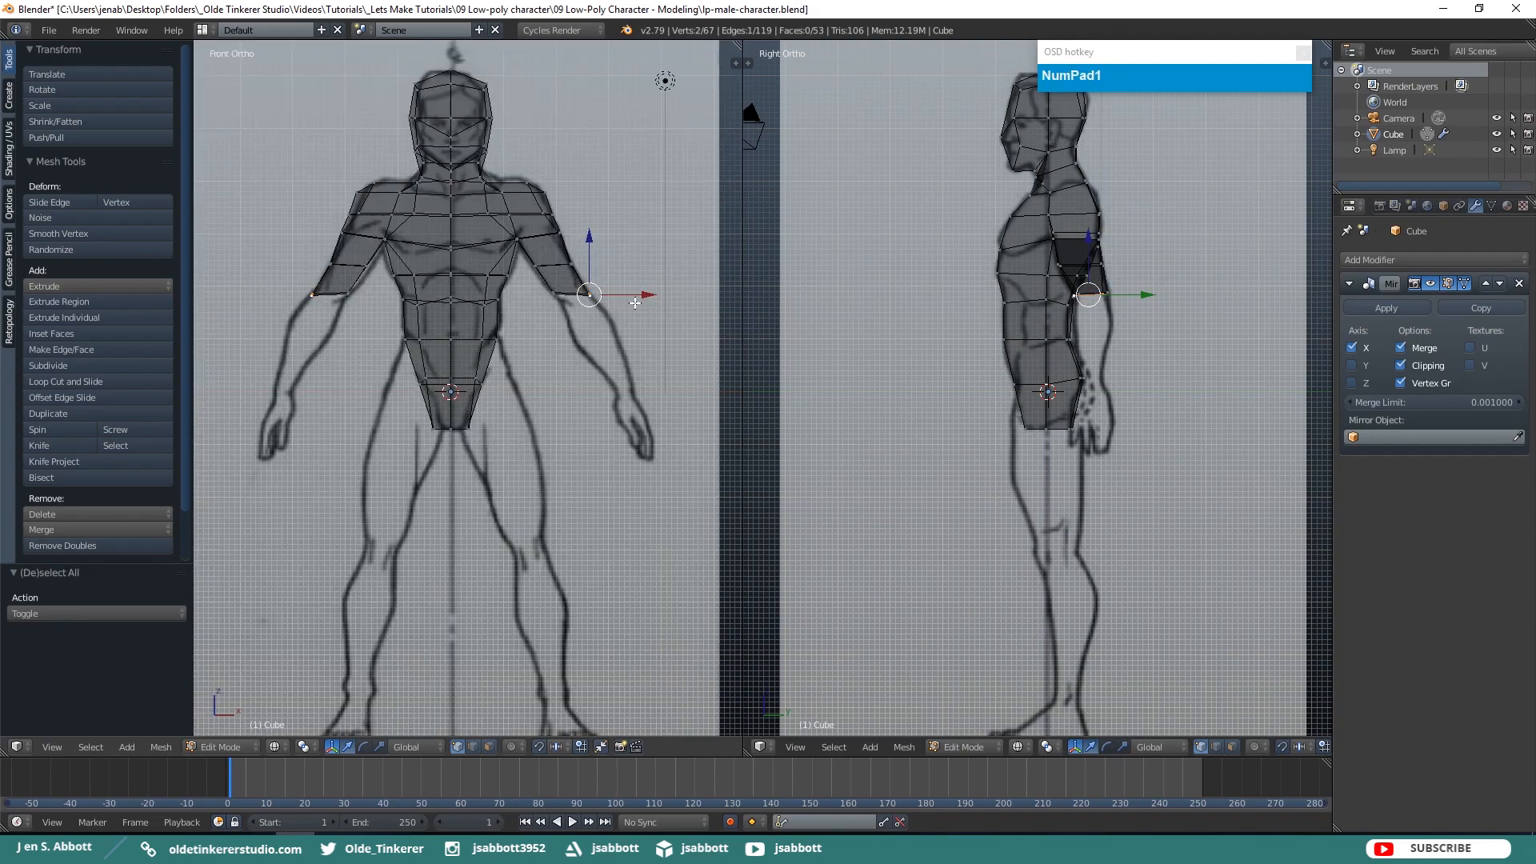
pyautogui.press('g')
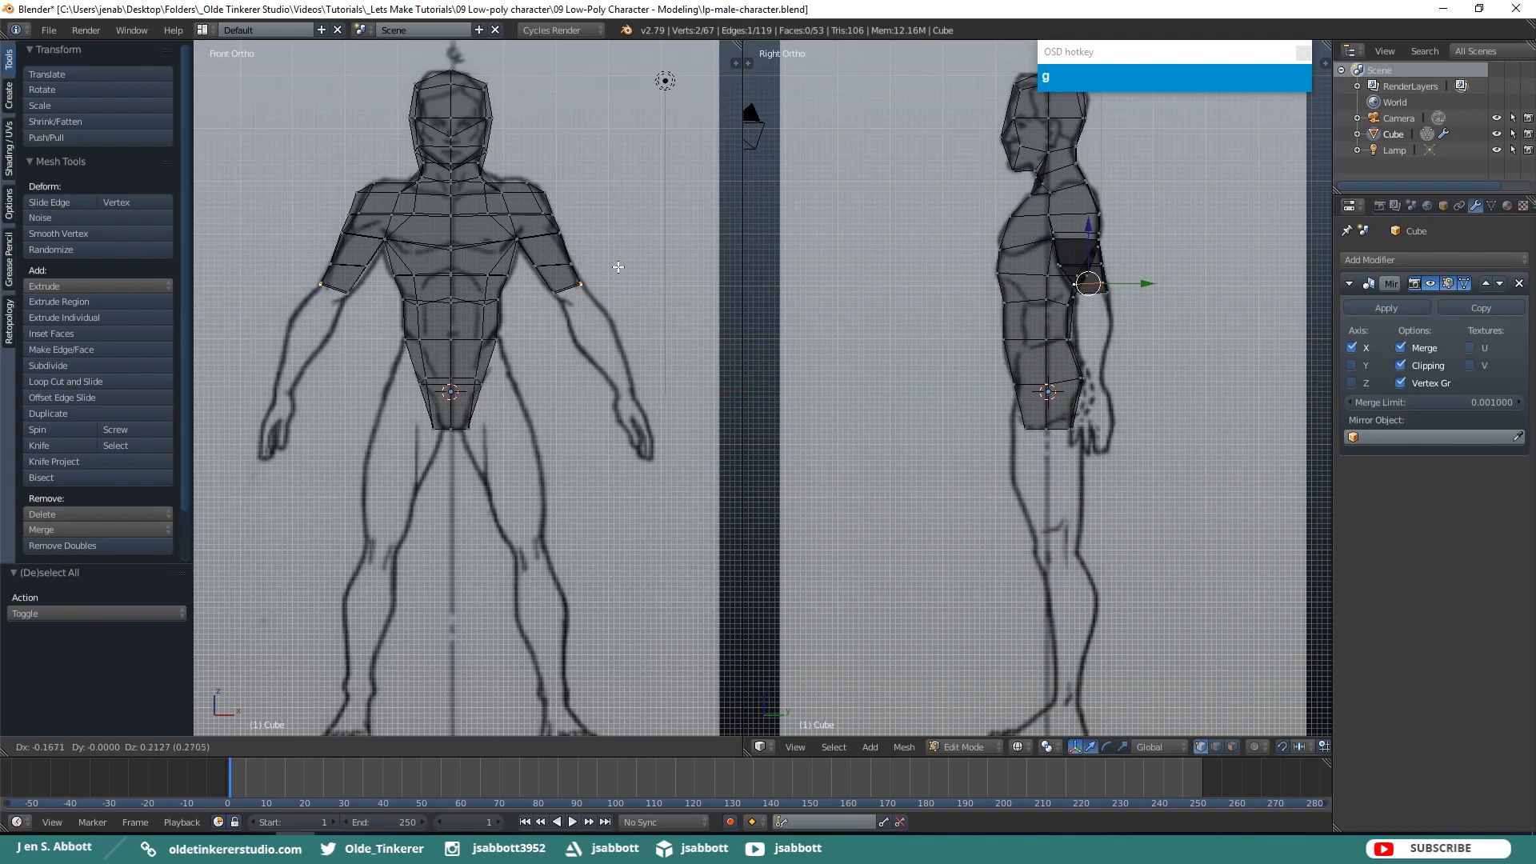
pyautogui.click(620, 266)
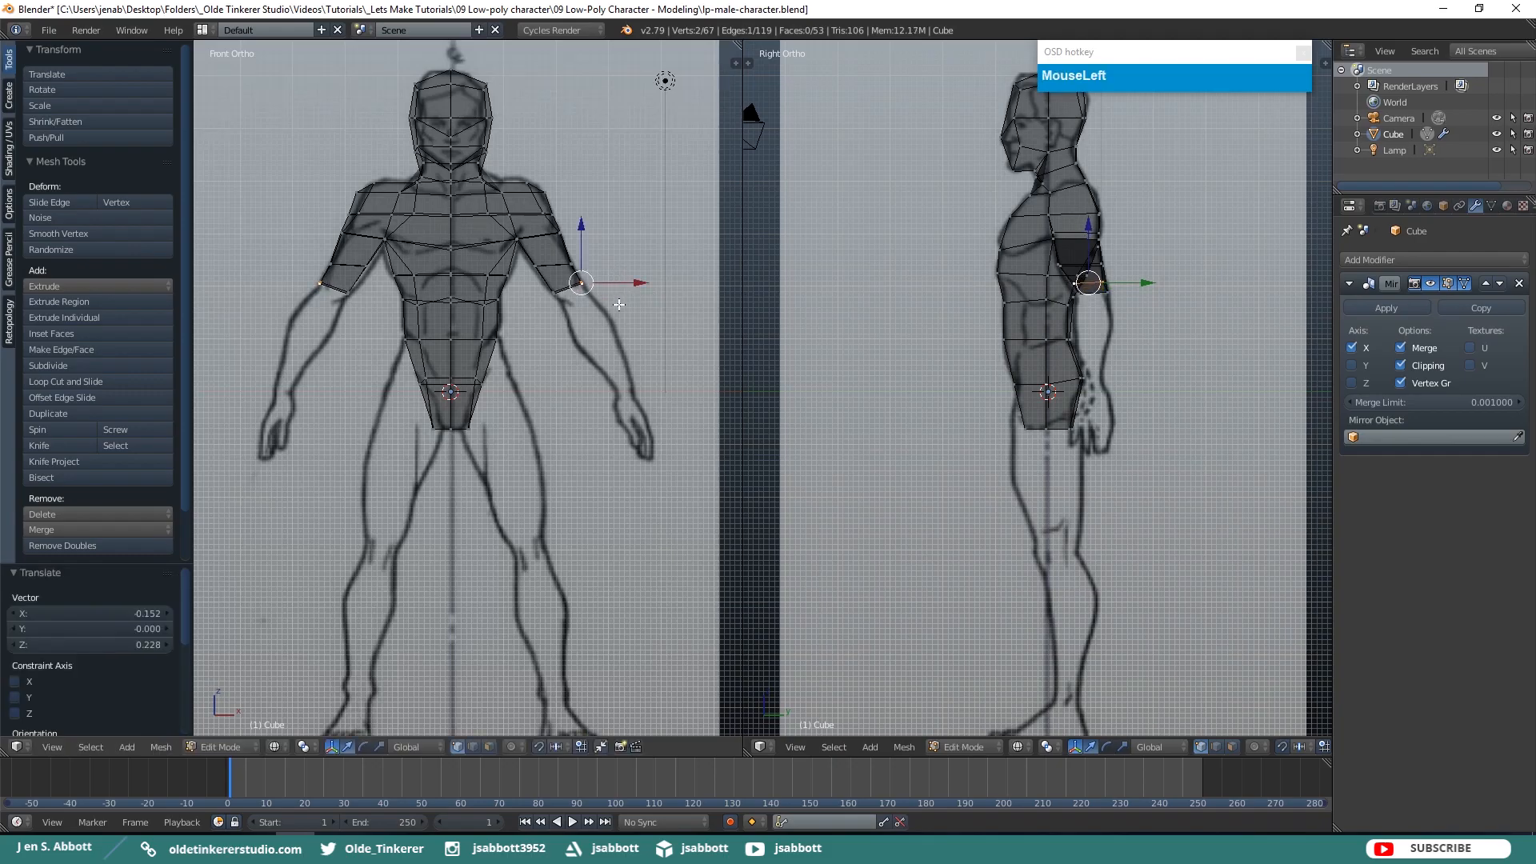
# Move the two inner vertices at the elbow end about 0.137 on X and -0.137 on Z, clear the selection and switch to face select mode
pyautogui.moveTo(574, 328); pyautogui.dragTo(571, 314, button='middle')
pyautogui.rightClick(514, 289)
pyautogui.keyDown('shift'); pyautogui.rightClick(495, 284); pyautogui.keyUp('shift')
pyautogui.press('KP_1')
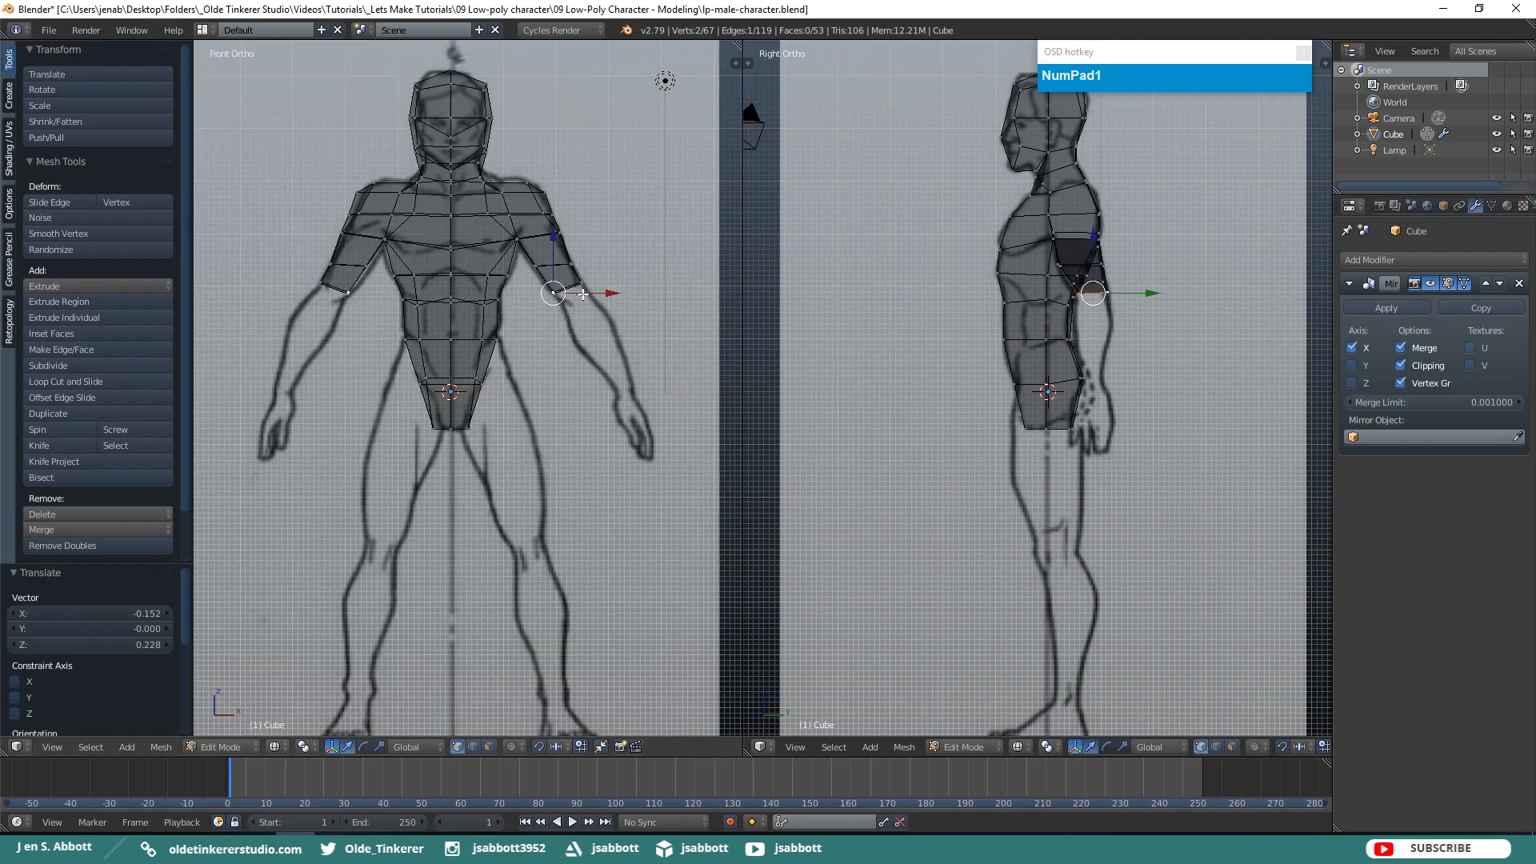
pyautogui.press('g')
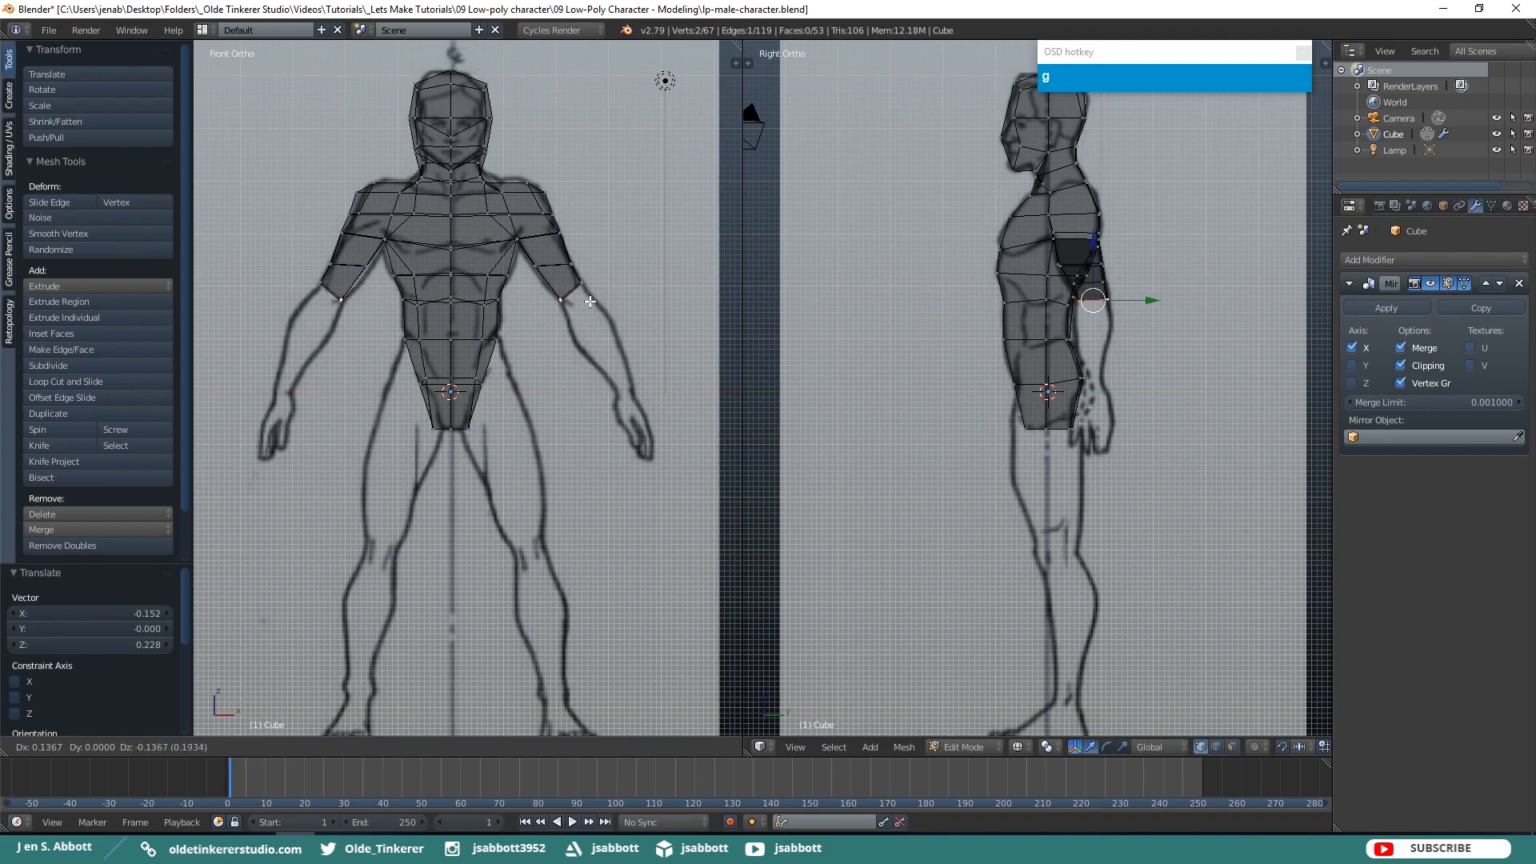
pyautogui.click(589, 300)
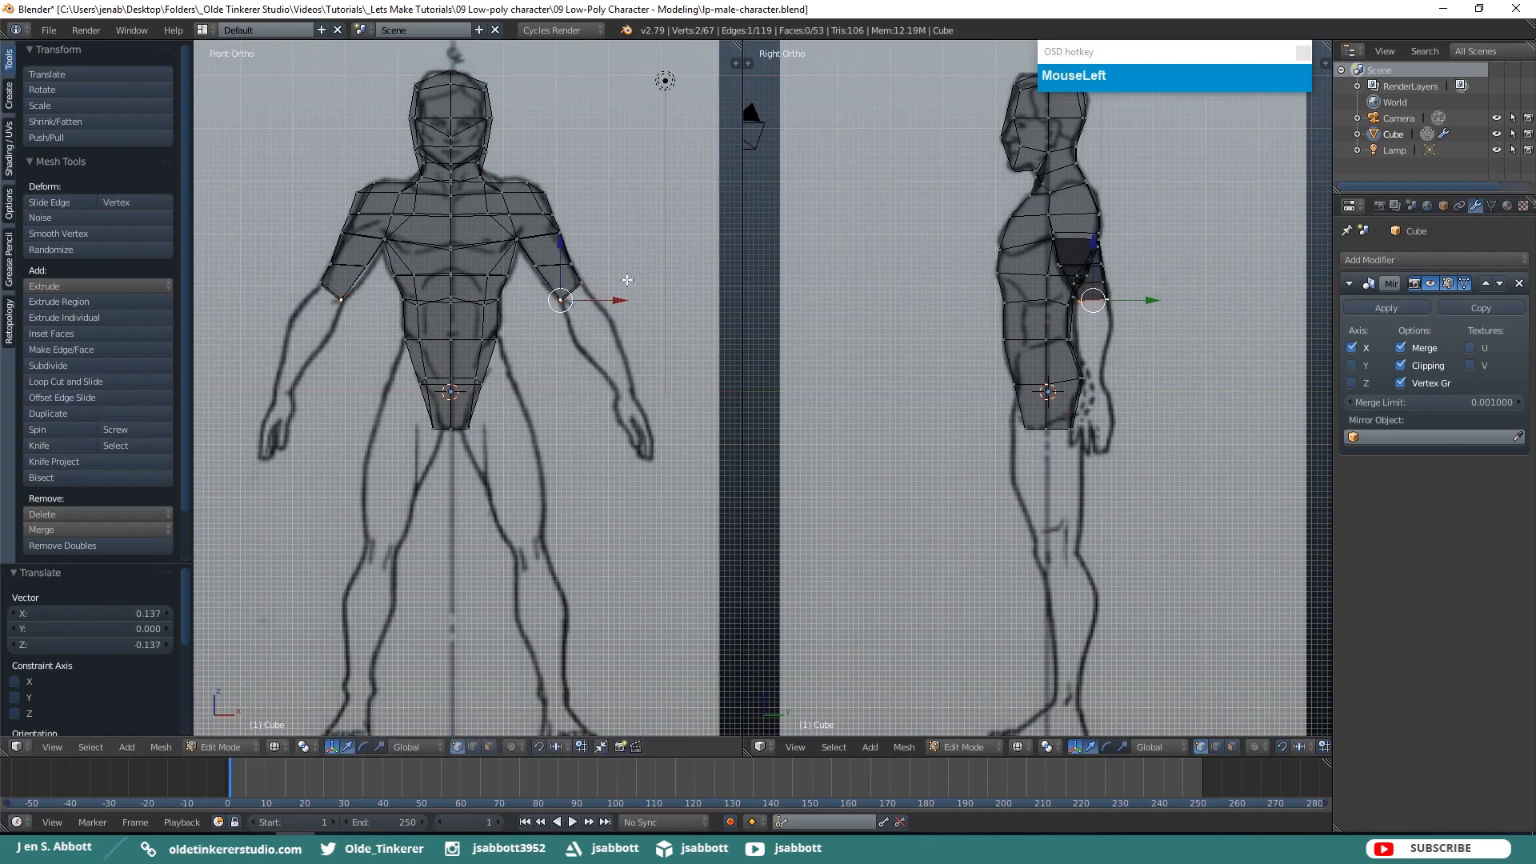
pyautogui.press('a')
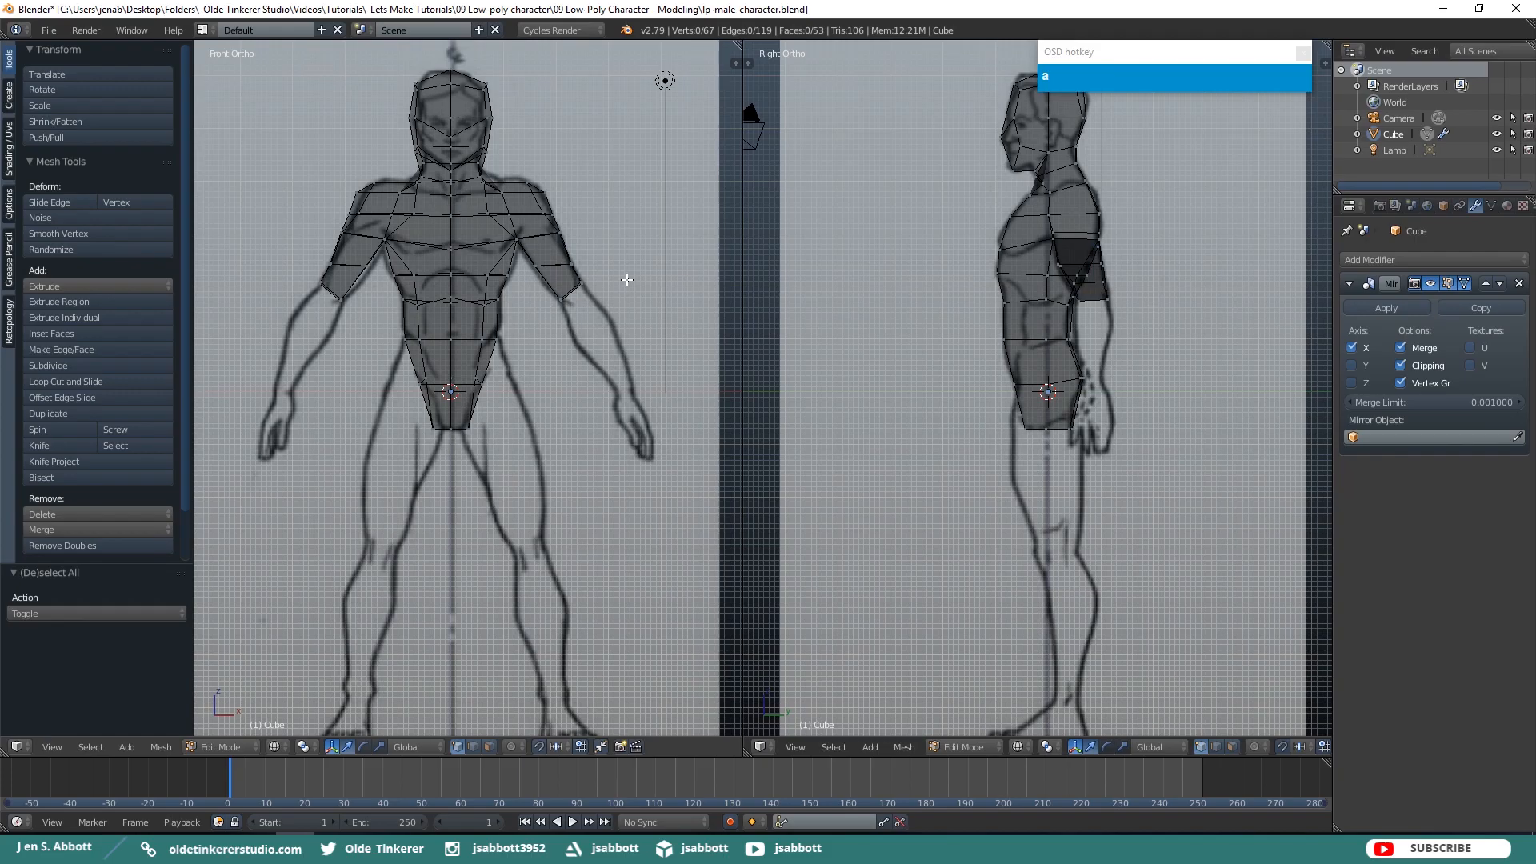
pyautogui.hotkey('ctrl', 'Tab')
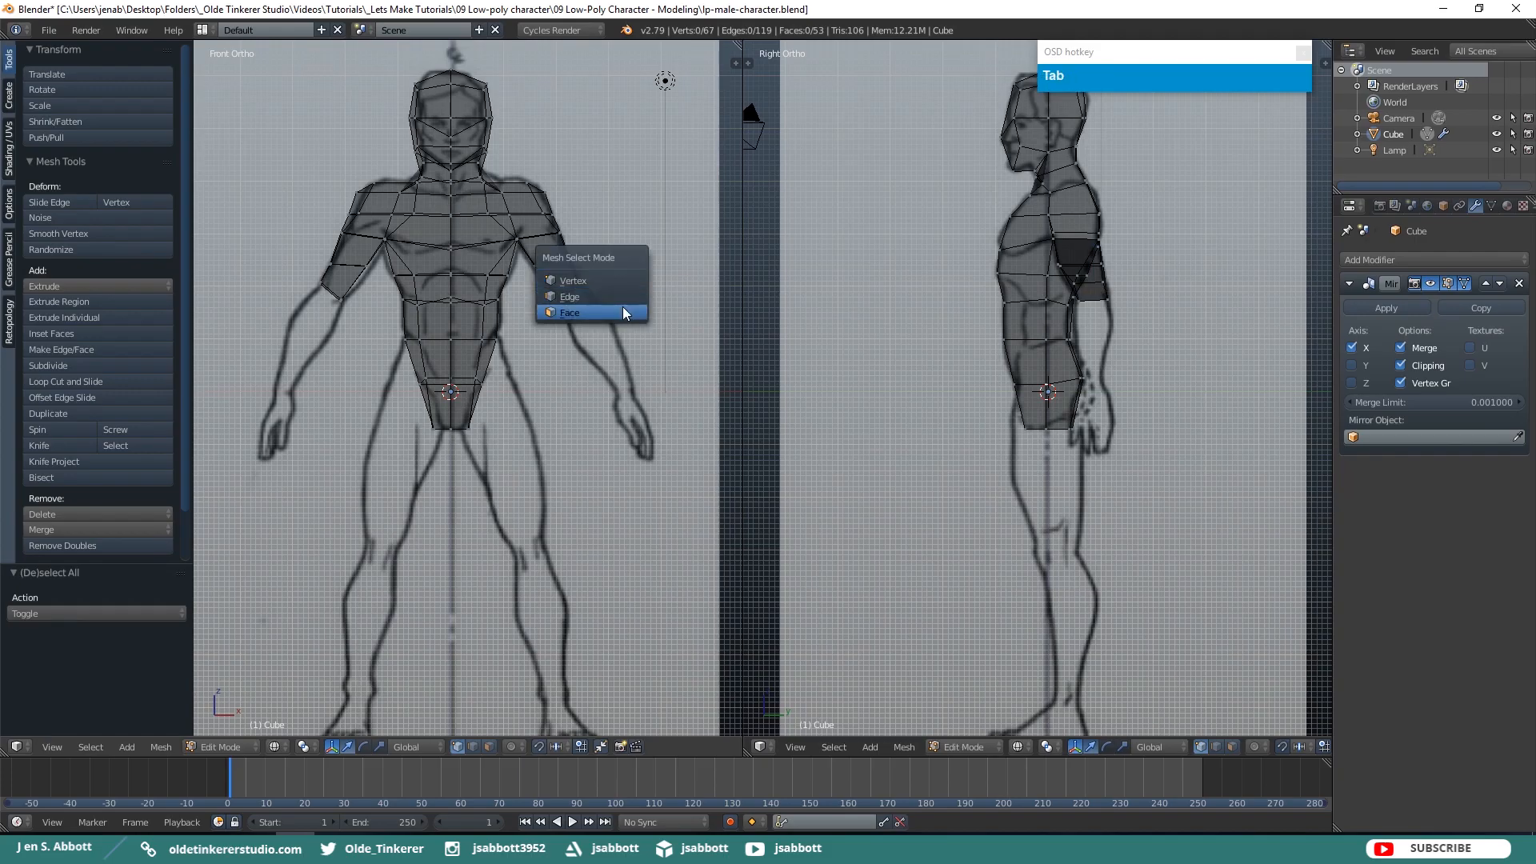
pyautogui.click(623, 308)
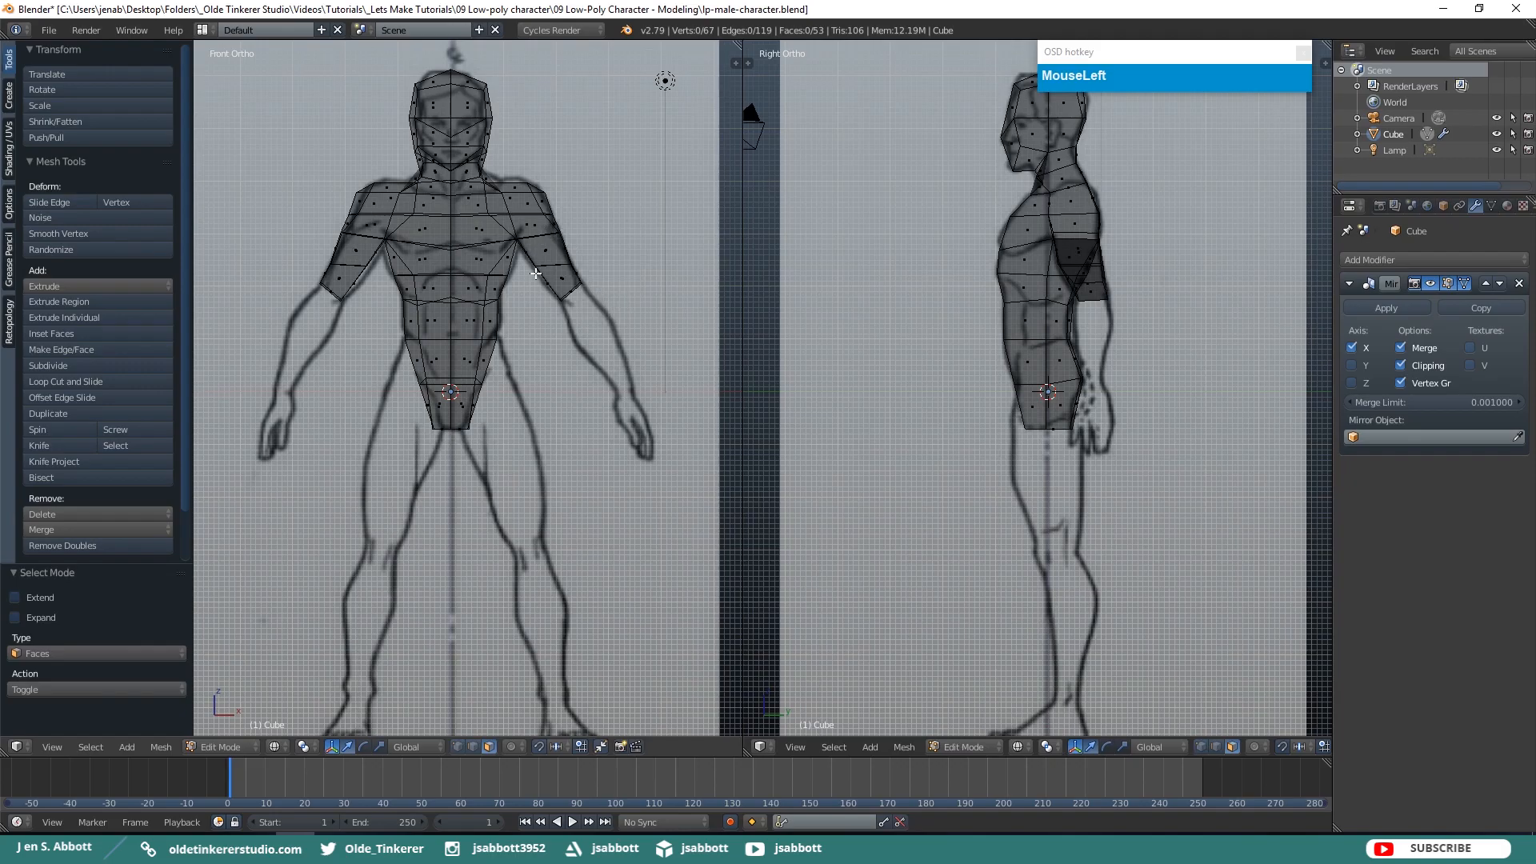
# Extrude the end face of the upper arm about 0.275 along its normal toward the elbow, and clear the selection
pyautogui.moveTo(623, 272); pyautogui.dragTo(576, 267, button='middle')
pyautogui.rightClick(583, 291)
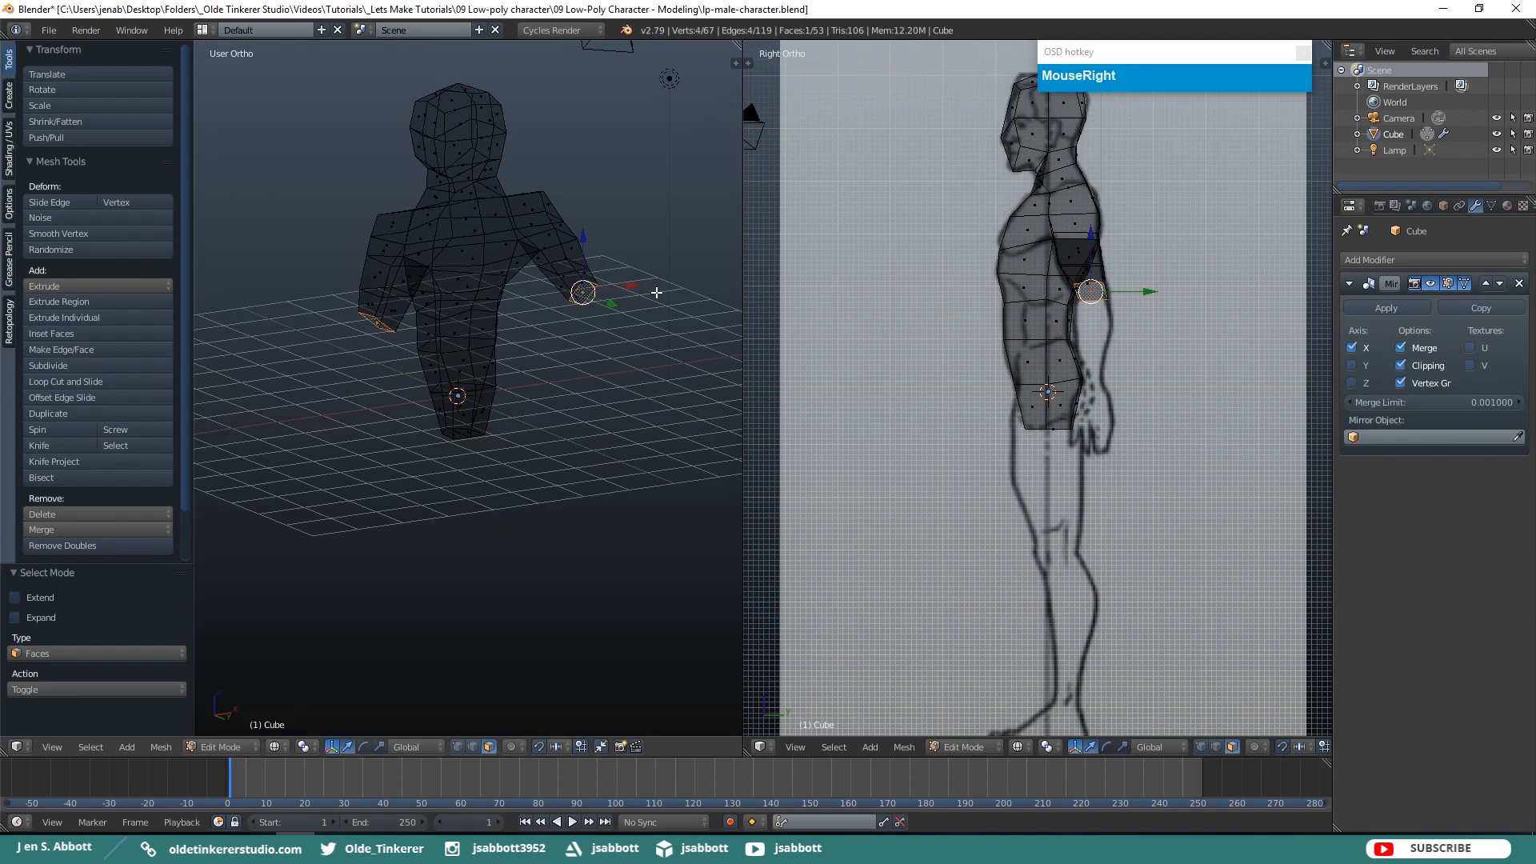
pyautogui.press('KP_1')
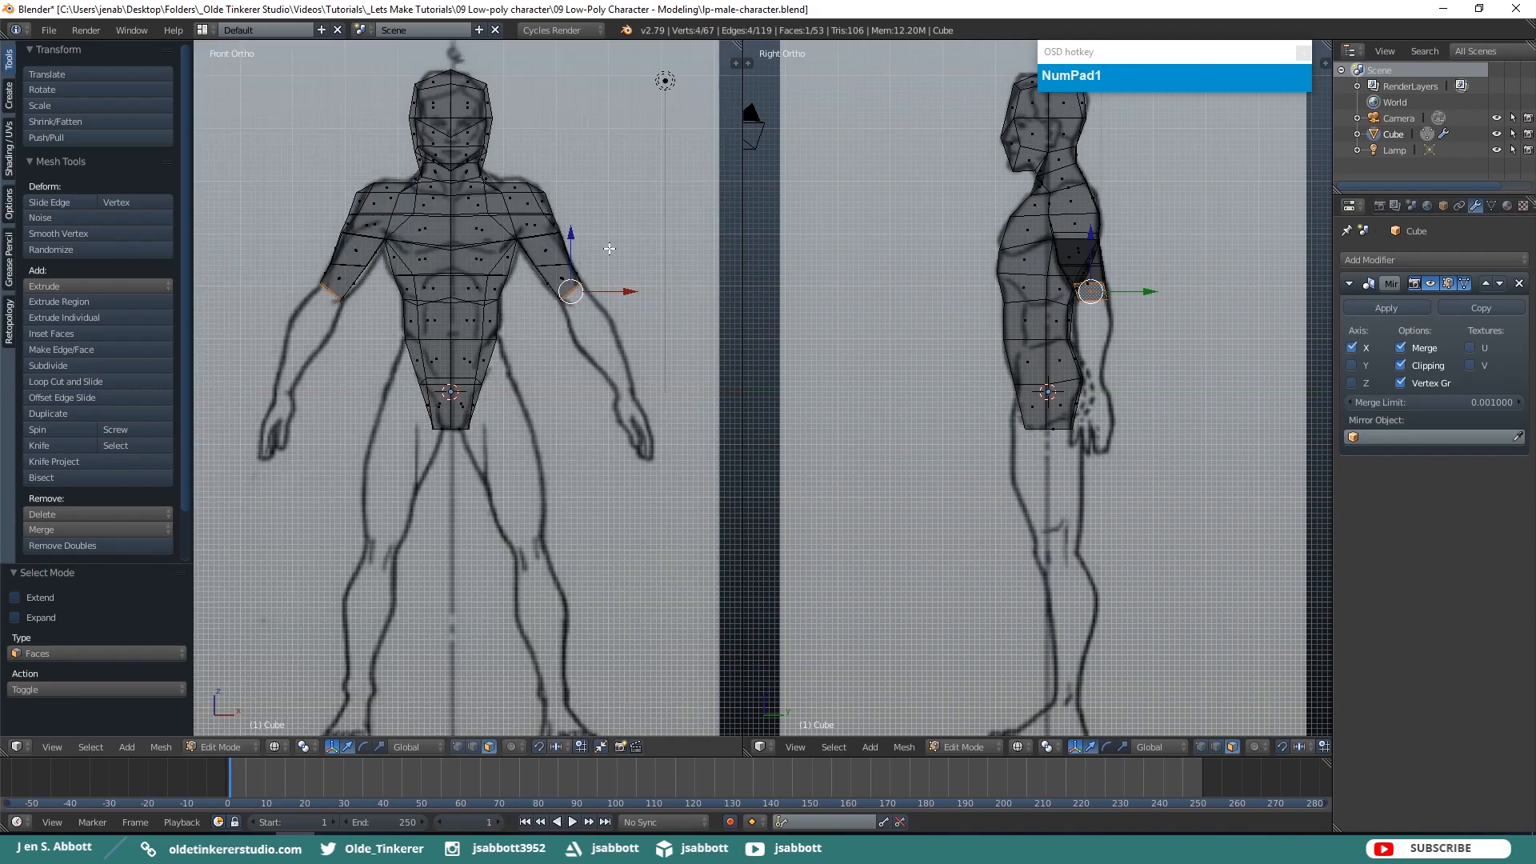
pyautogui.press('e')
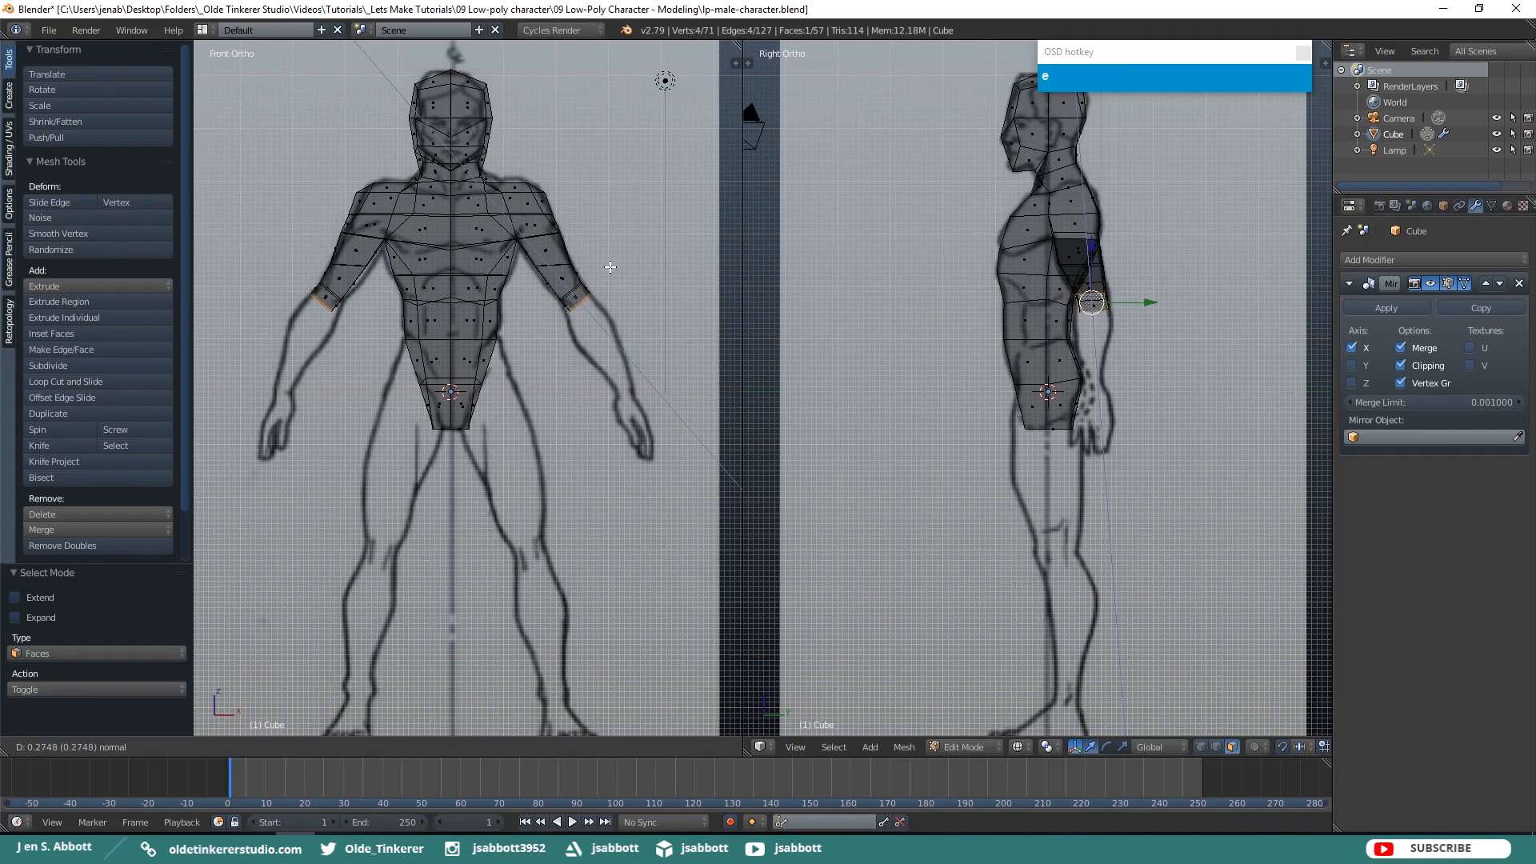
pyautogui.click(611, 266)
pyautogui.press('a')
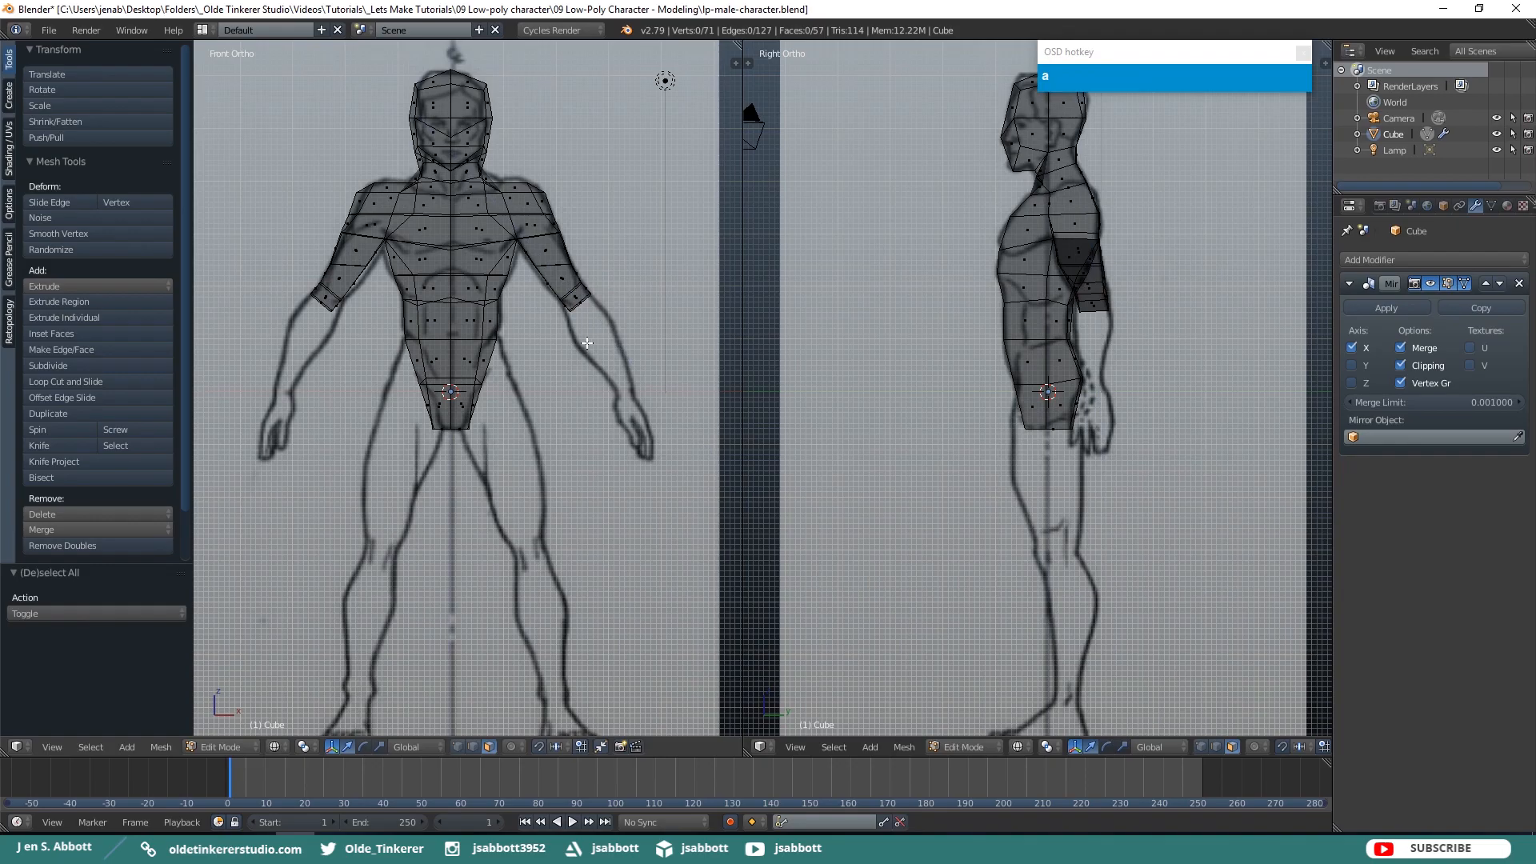
# In edge select mode, move the inner edge of the arm's extruded end about -0.091 on X and -0.015 on Z
pyautogui.hotkey('ctrl', 'Tab')
pyautogui.click(528, 329)
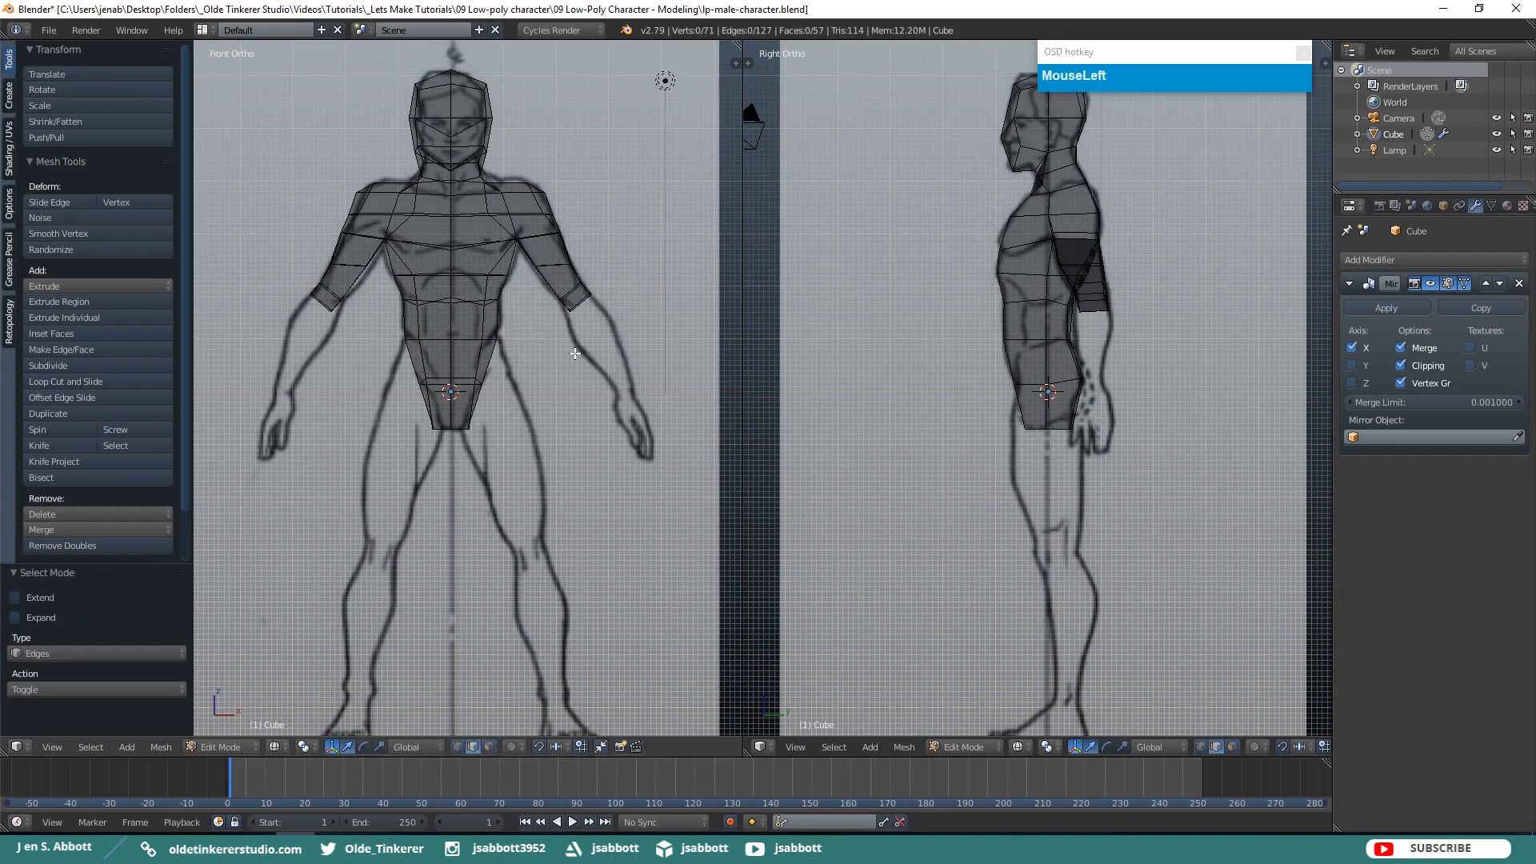
pyautogui.moveTo(576, 344); pyautogui.dragTo(549, 325, button='middle')
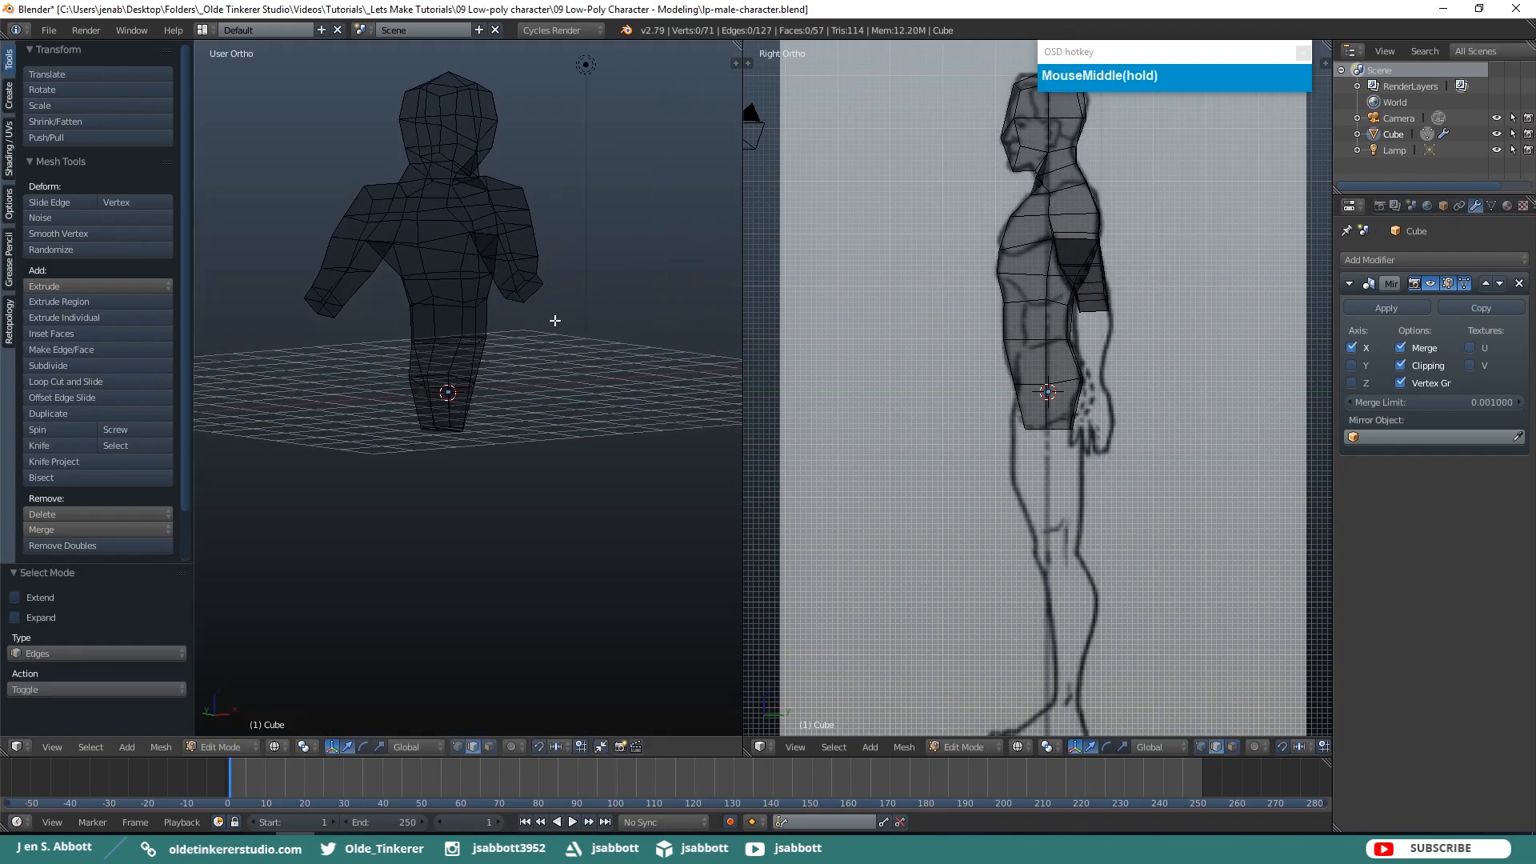
pyautogui.rightClick(516, 302)
pyautogui.press('KP_1')
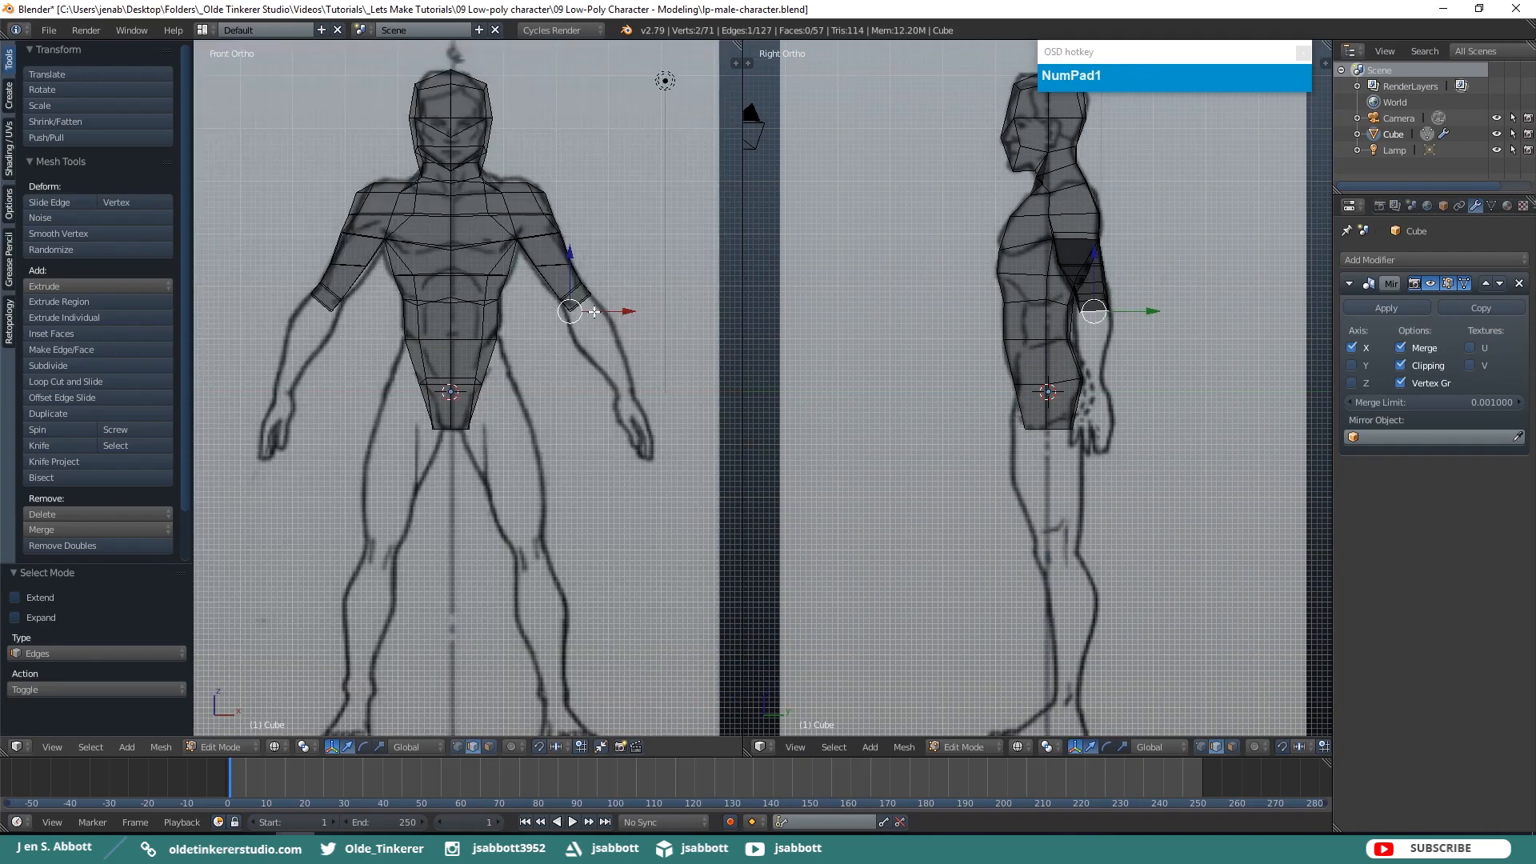
pyautogui.press('g')
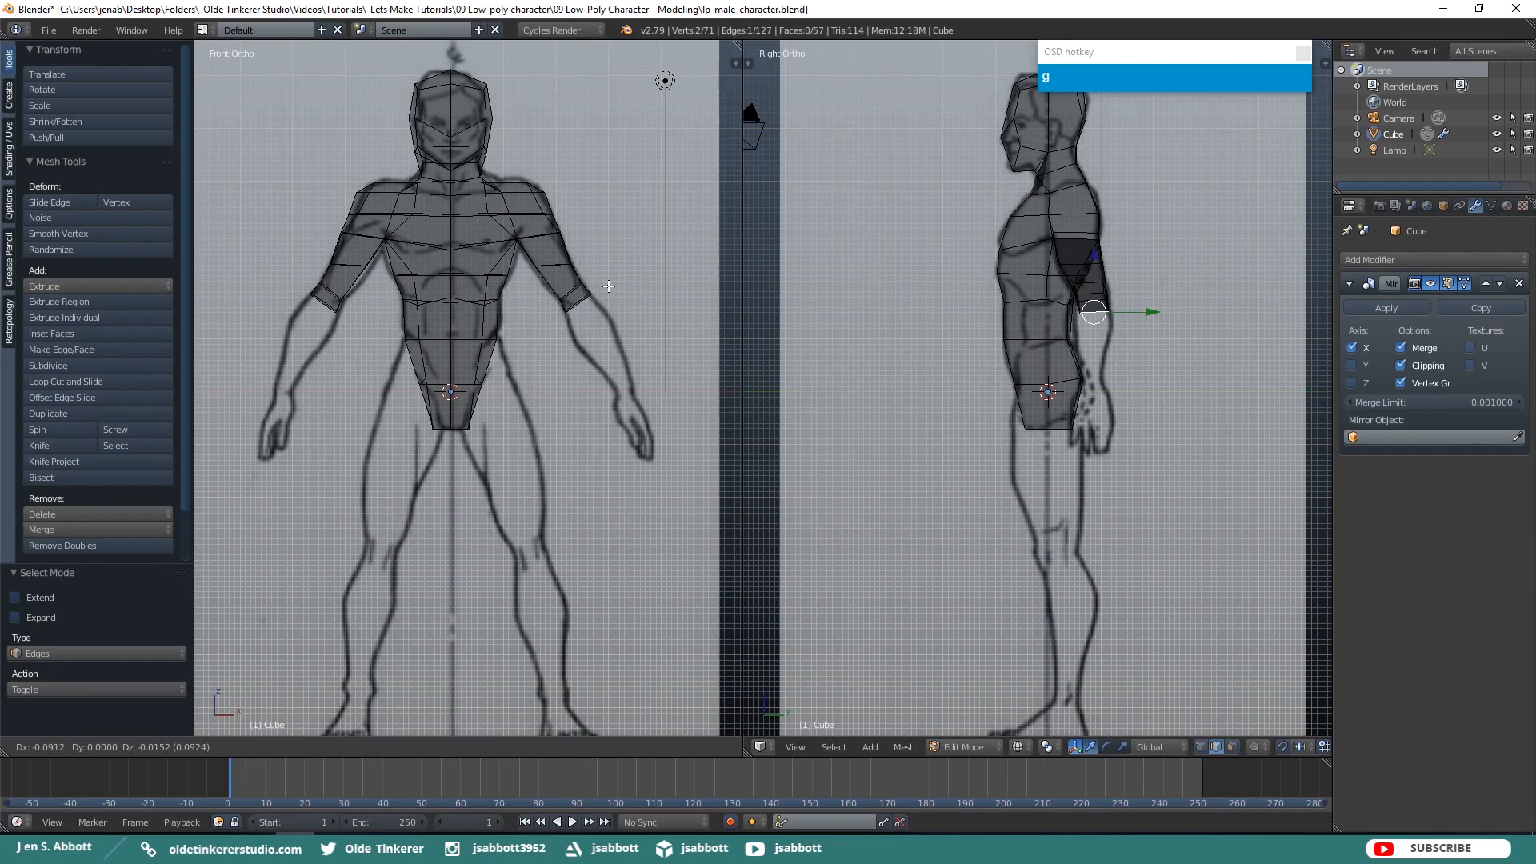
pyautogui.click(608, 286)
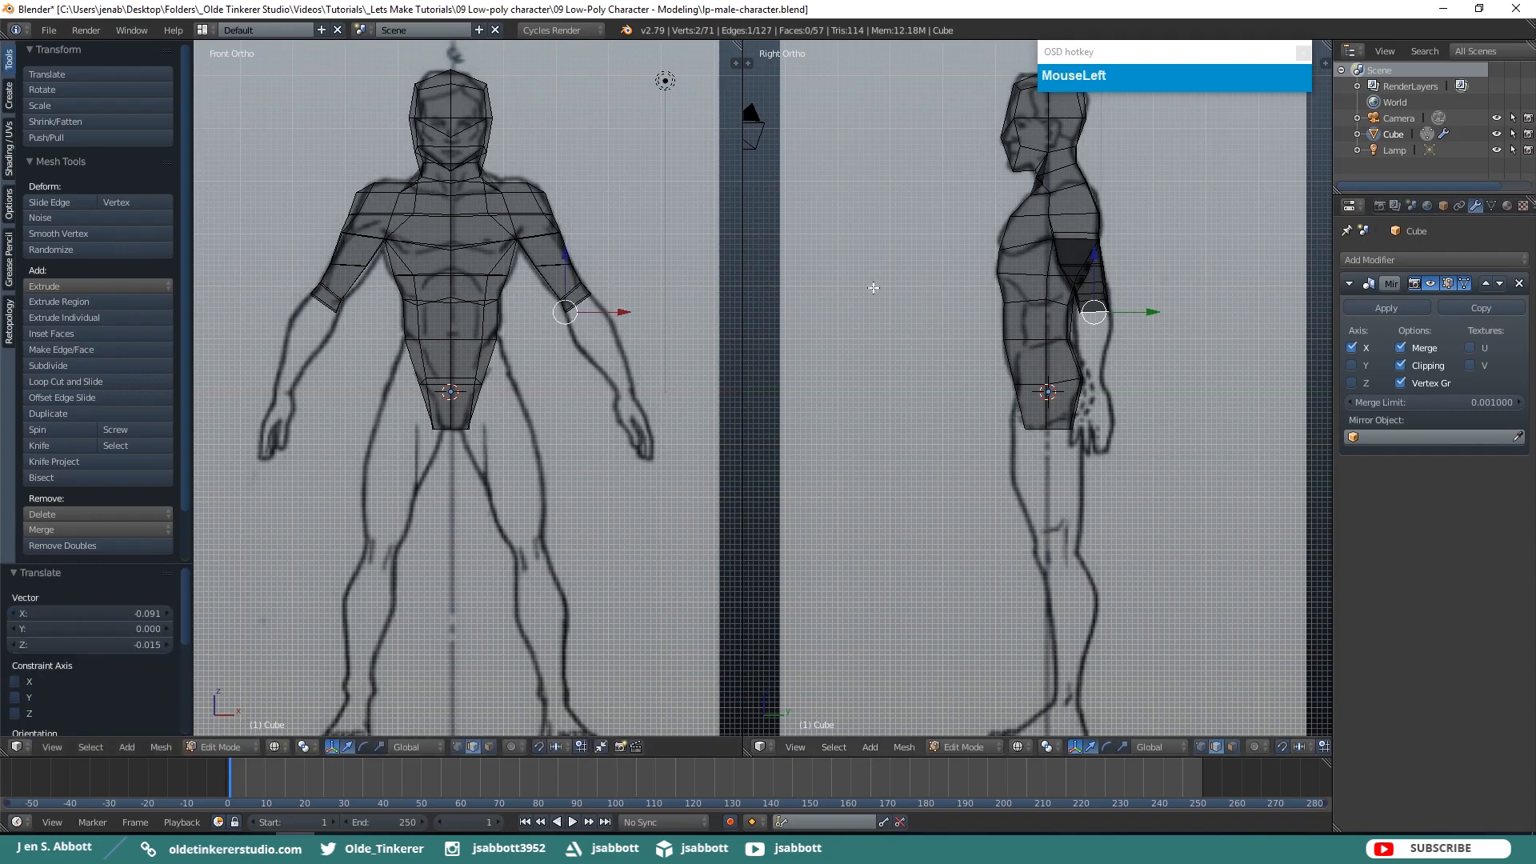
# Select the front edge of the arm's extruded end for adjustment
pyautogui.moveTo(1114, 320)
pyautogui.mouseDown(button='middle')
pyautogui.moveTo(1113, 340)
pyautogui.moveTo(1114, 320)
pyautogui.mouseUp(button='middle')
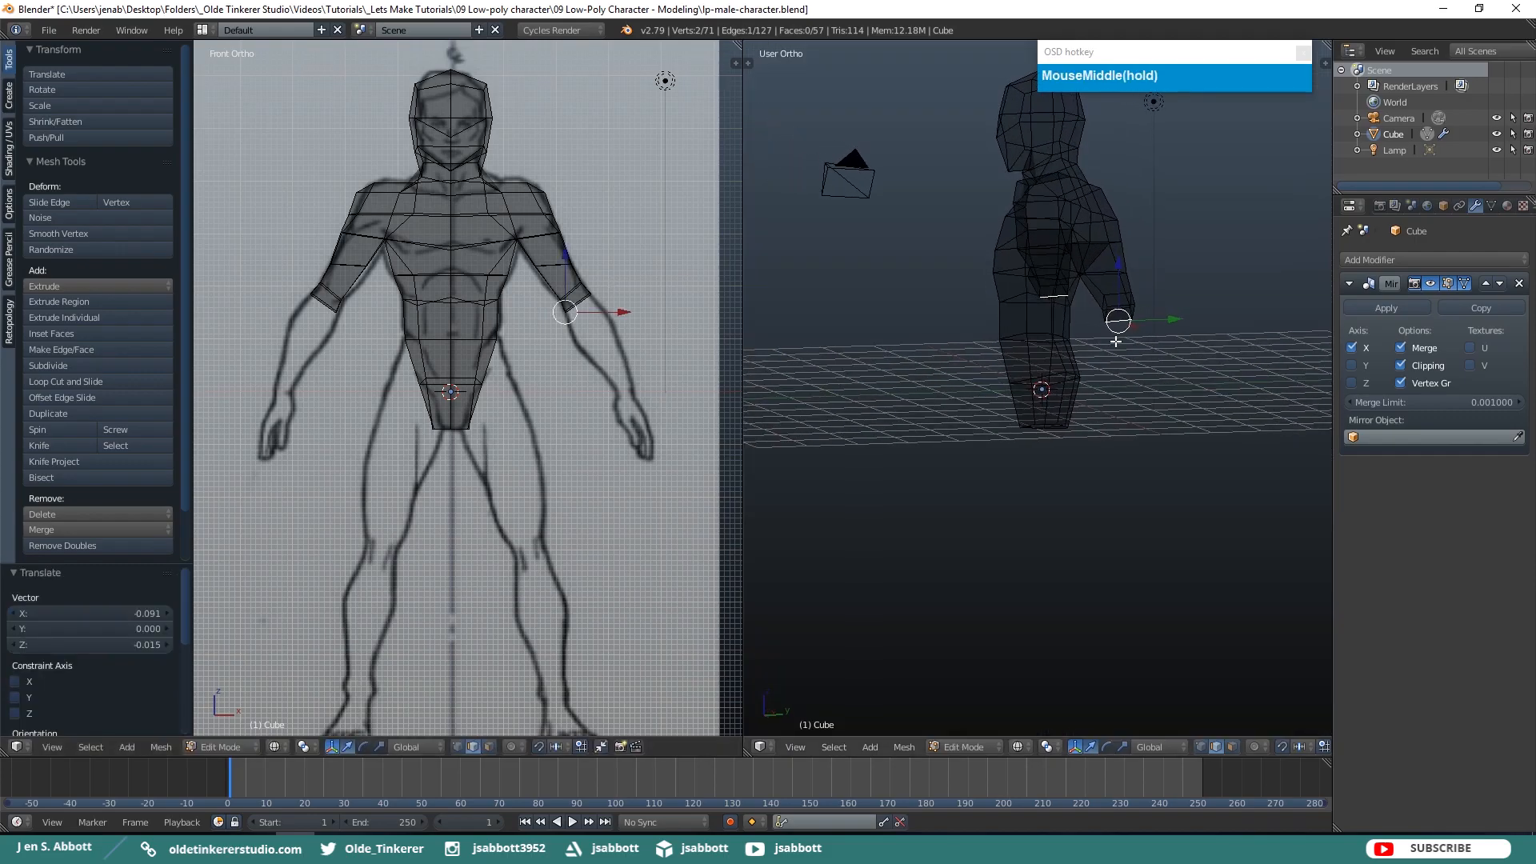
pyautogui.rightClick(1106, 313)
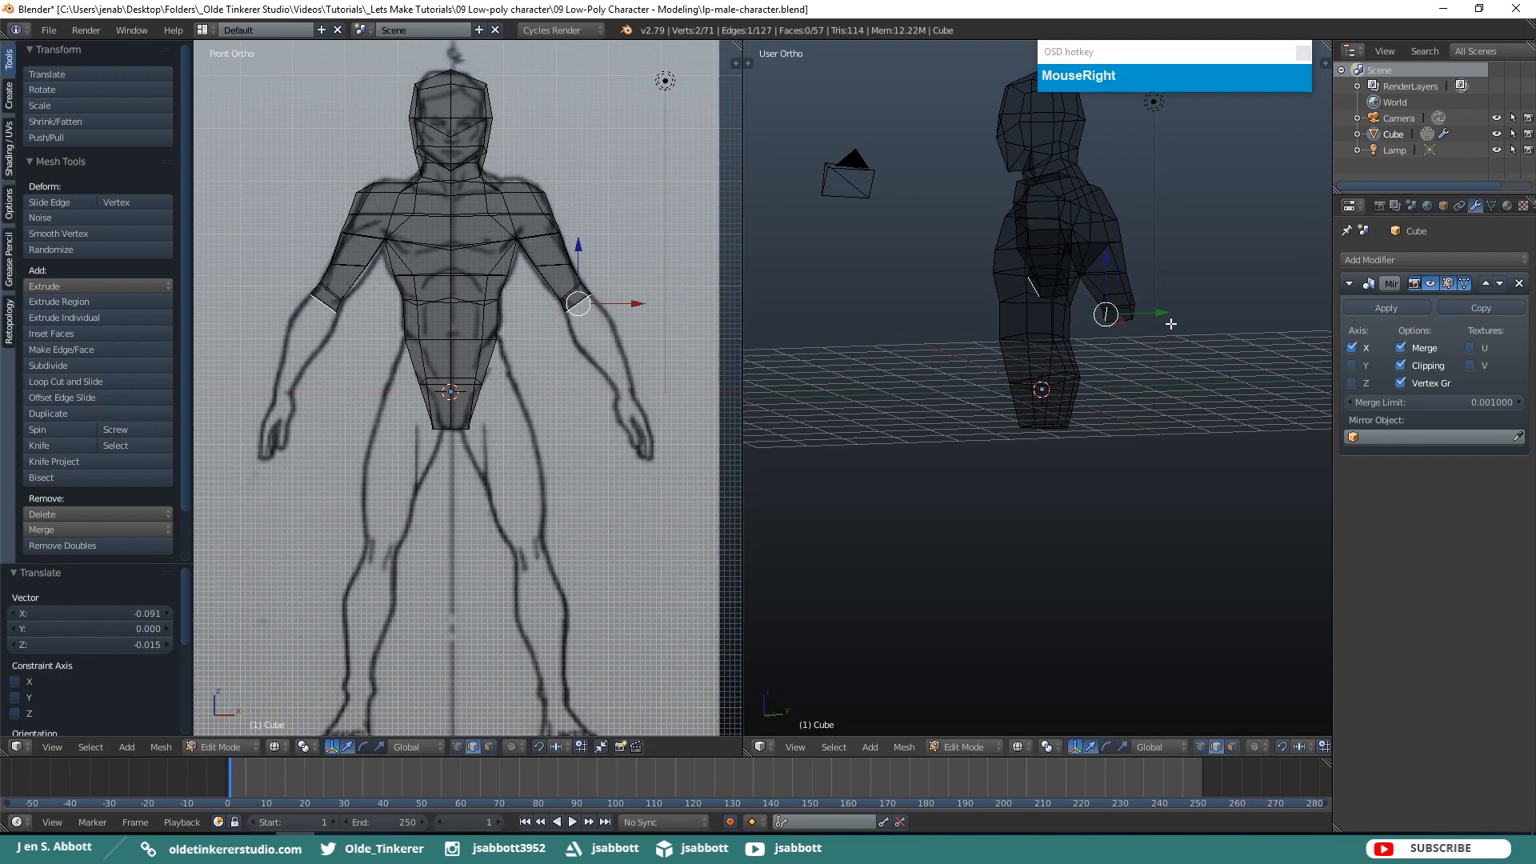
# Shift the elbow edge about -0.015 along Y, and move the arm end's two adjacent rear vertices about -0.030 in Y and -0.015 in Z
pyautogui.press('KP_3')
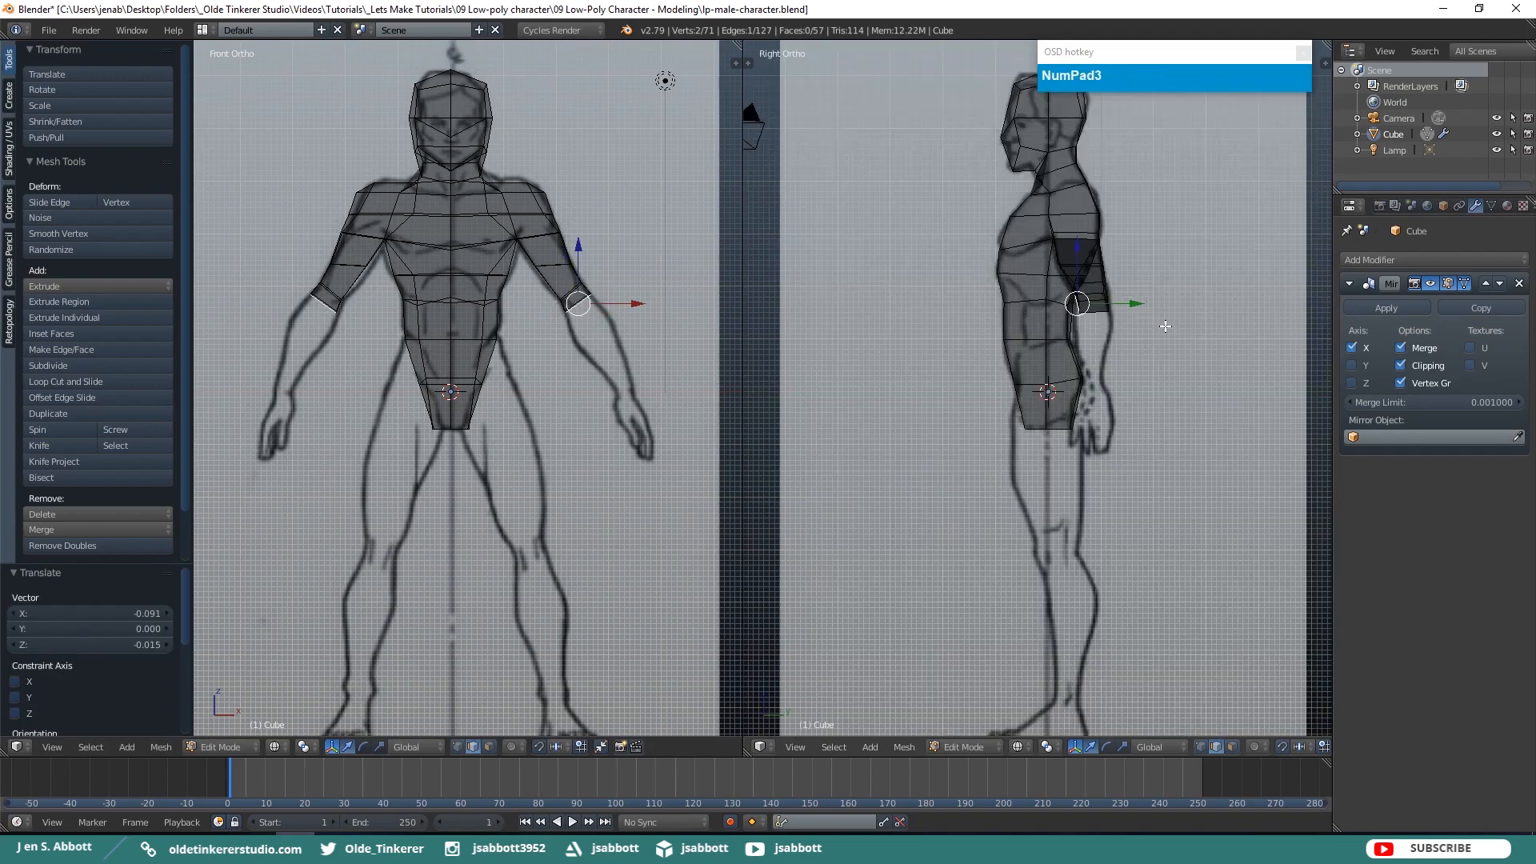
pyautogui.moveTo(1140, 303); pyautogui.dragTo(1139, 304)
pyautogui.hotkey('ctrl', 'Tab')
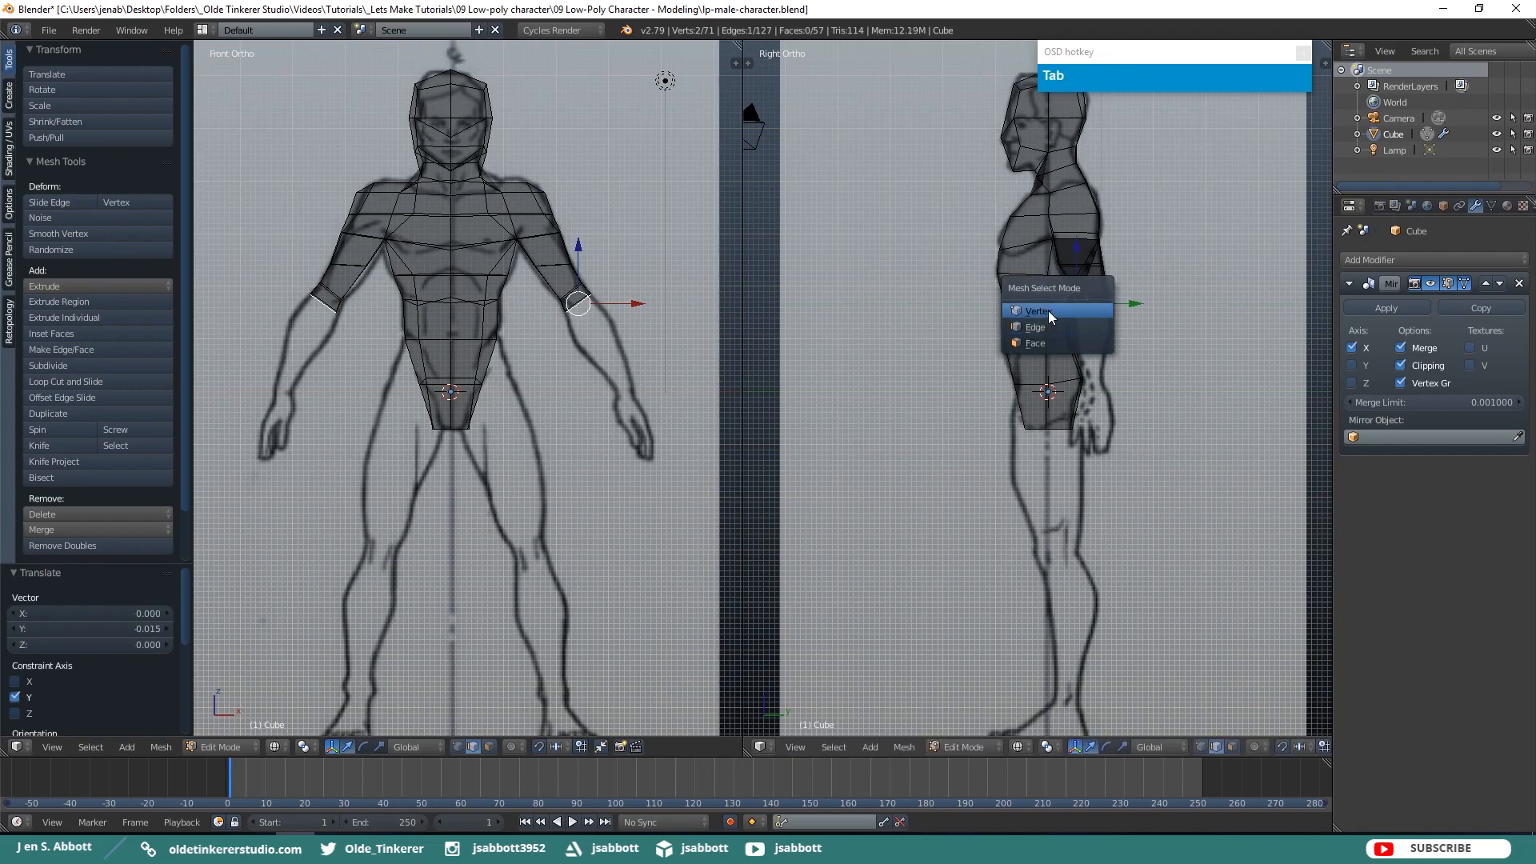
pyautogui.click(1038, 310)
pyautogui.rightClick(1076, 311)
pyautogui.moveTo(1076, 310); pyautogui.dragTo(1160, 318, button='middle')
pyautogui.keyDown('shift'); pyautogui.rightClick(1158, 319); pyautogui.keyUp('shift')
pyautogui.press('KP_3')
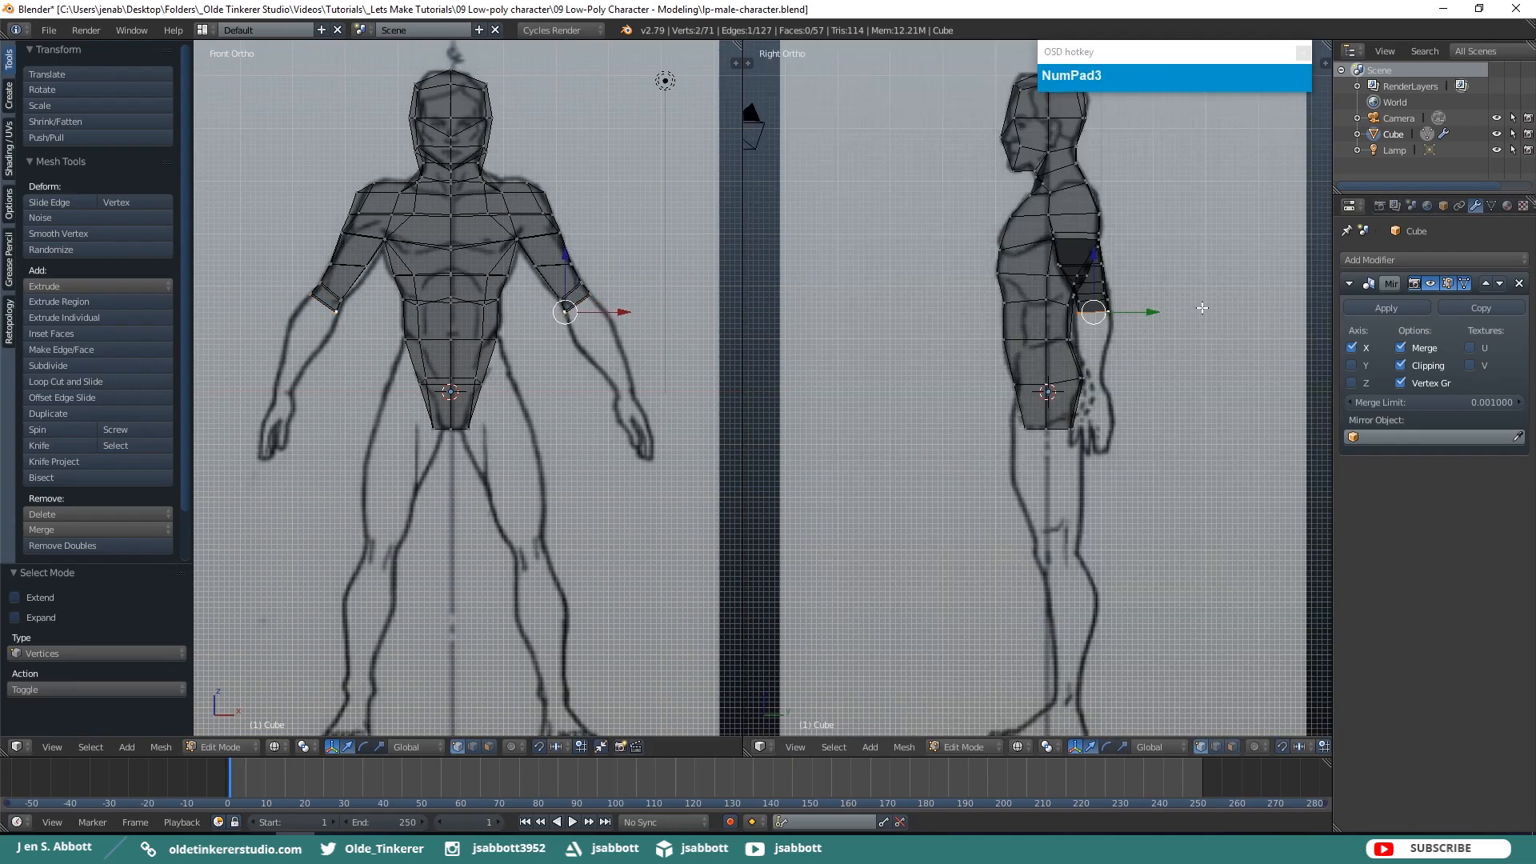
pyautogui.press('g')
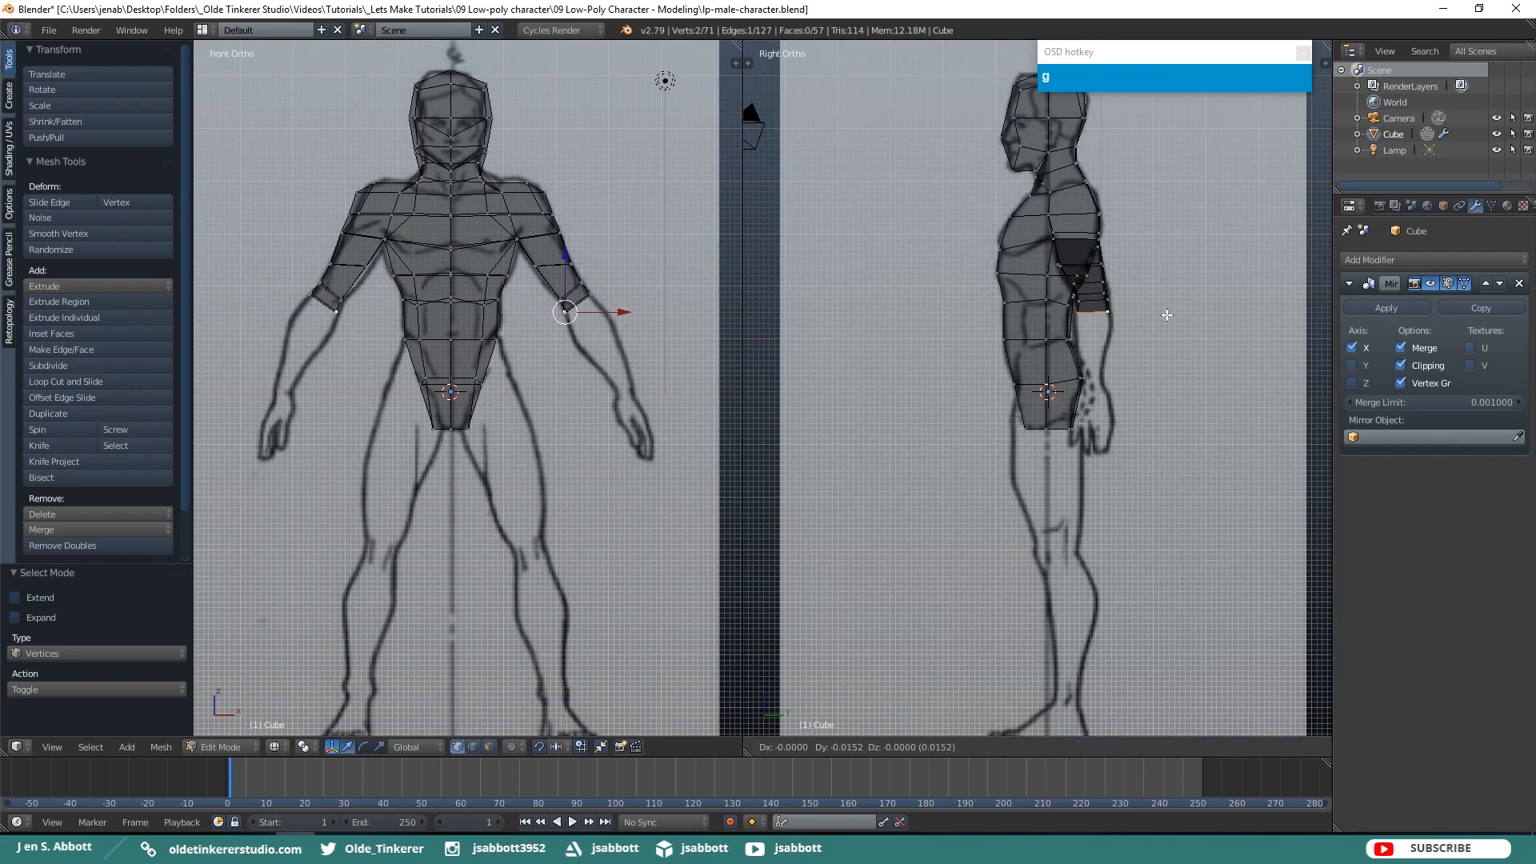
pyautogui.click(1166, 316)
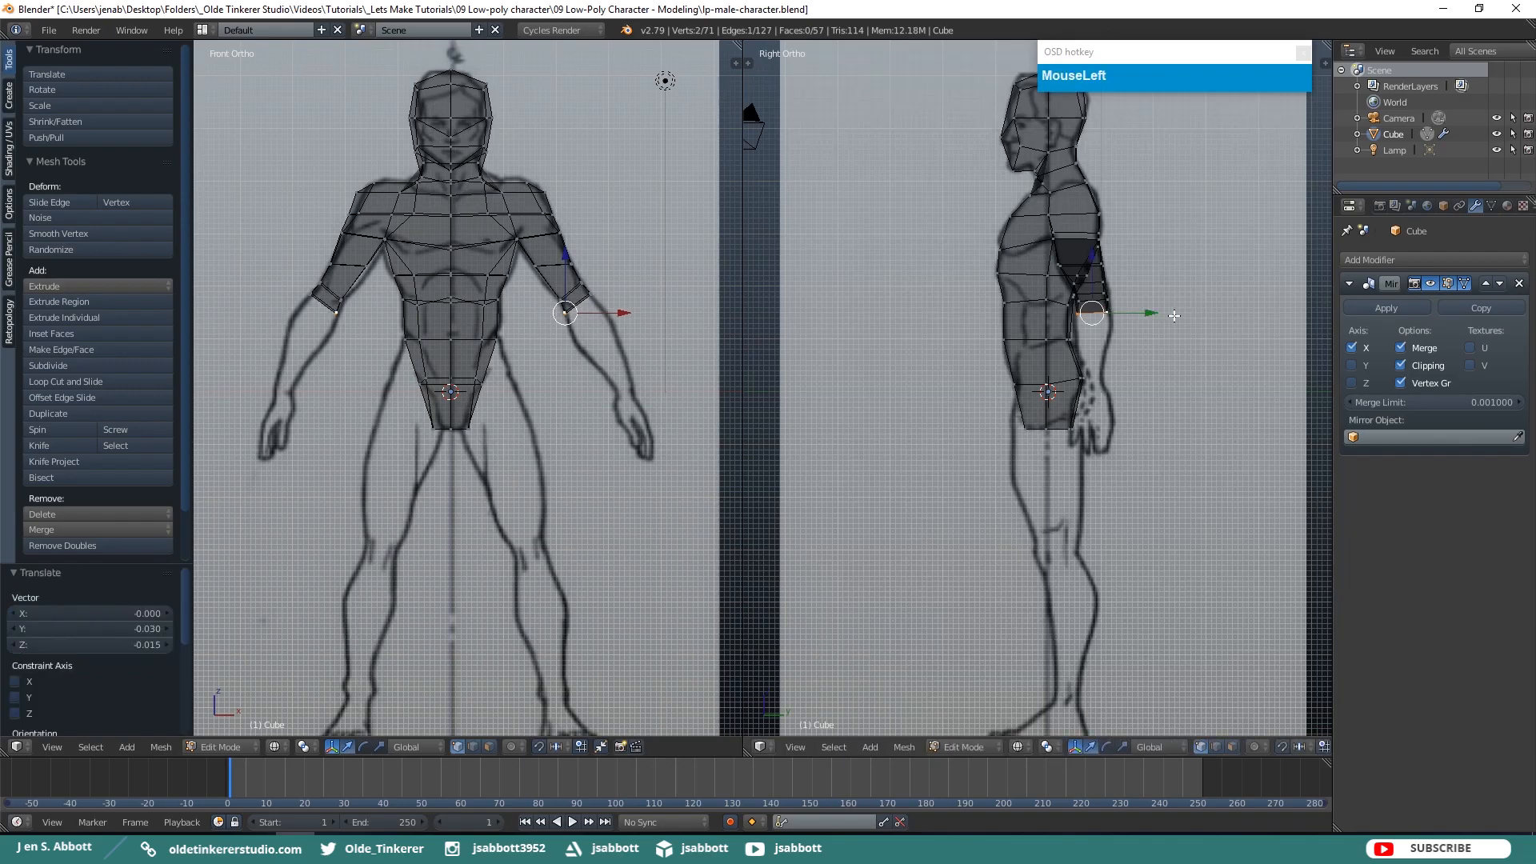
pyautogui.press('a')
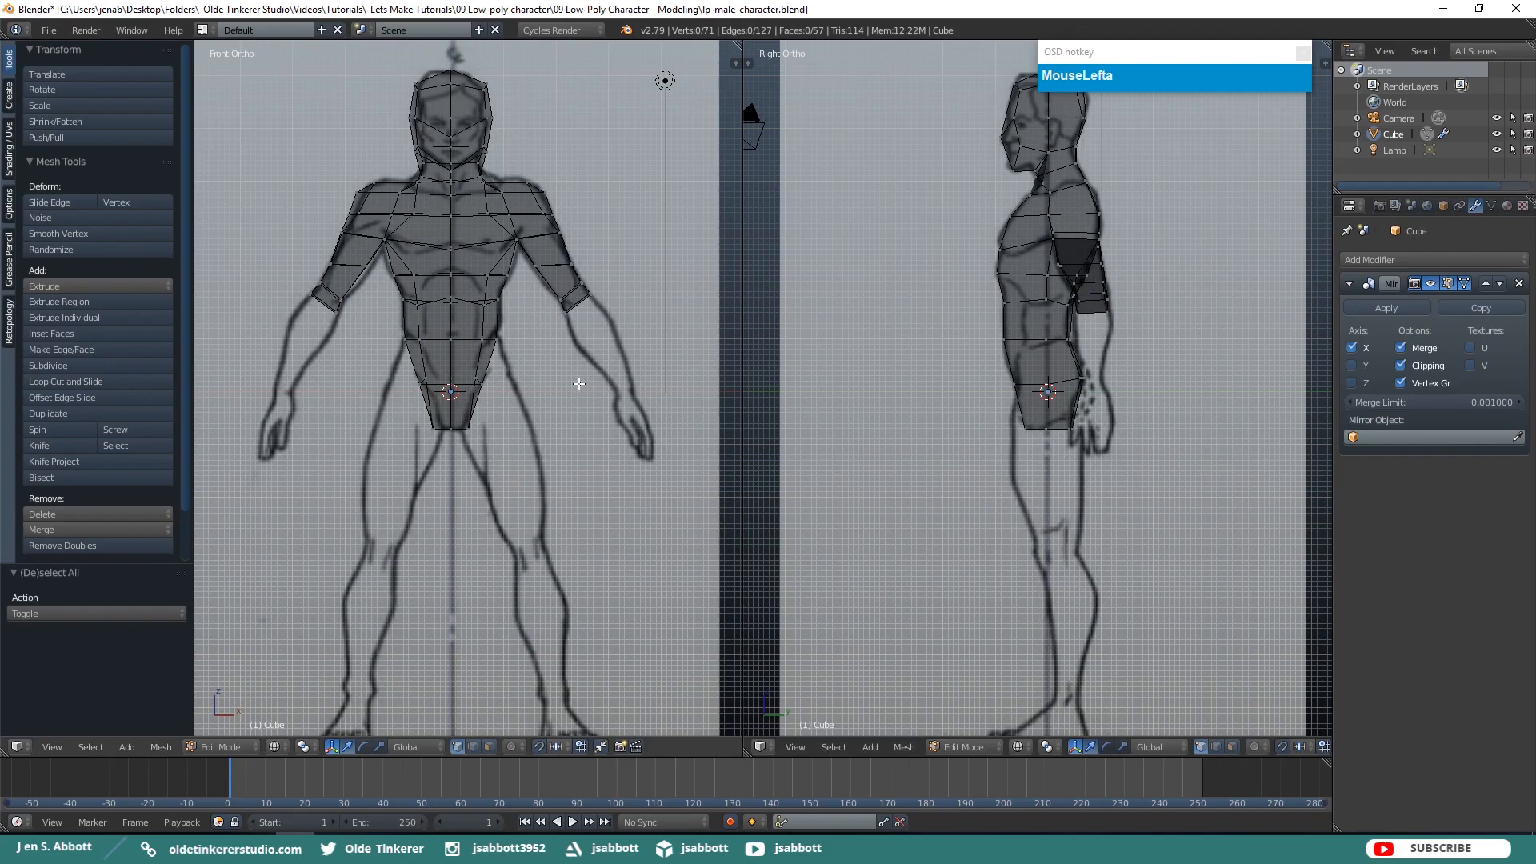
# Extrude the arm's open-end face down the forearm to the wrist and align it with the front reference, finishing with about -0.152 on Z
pyautogui.hotkey('ctrl', 'Tab')
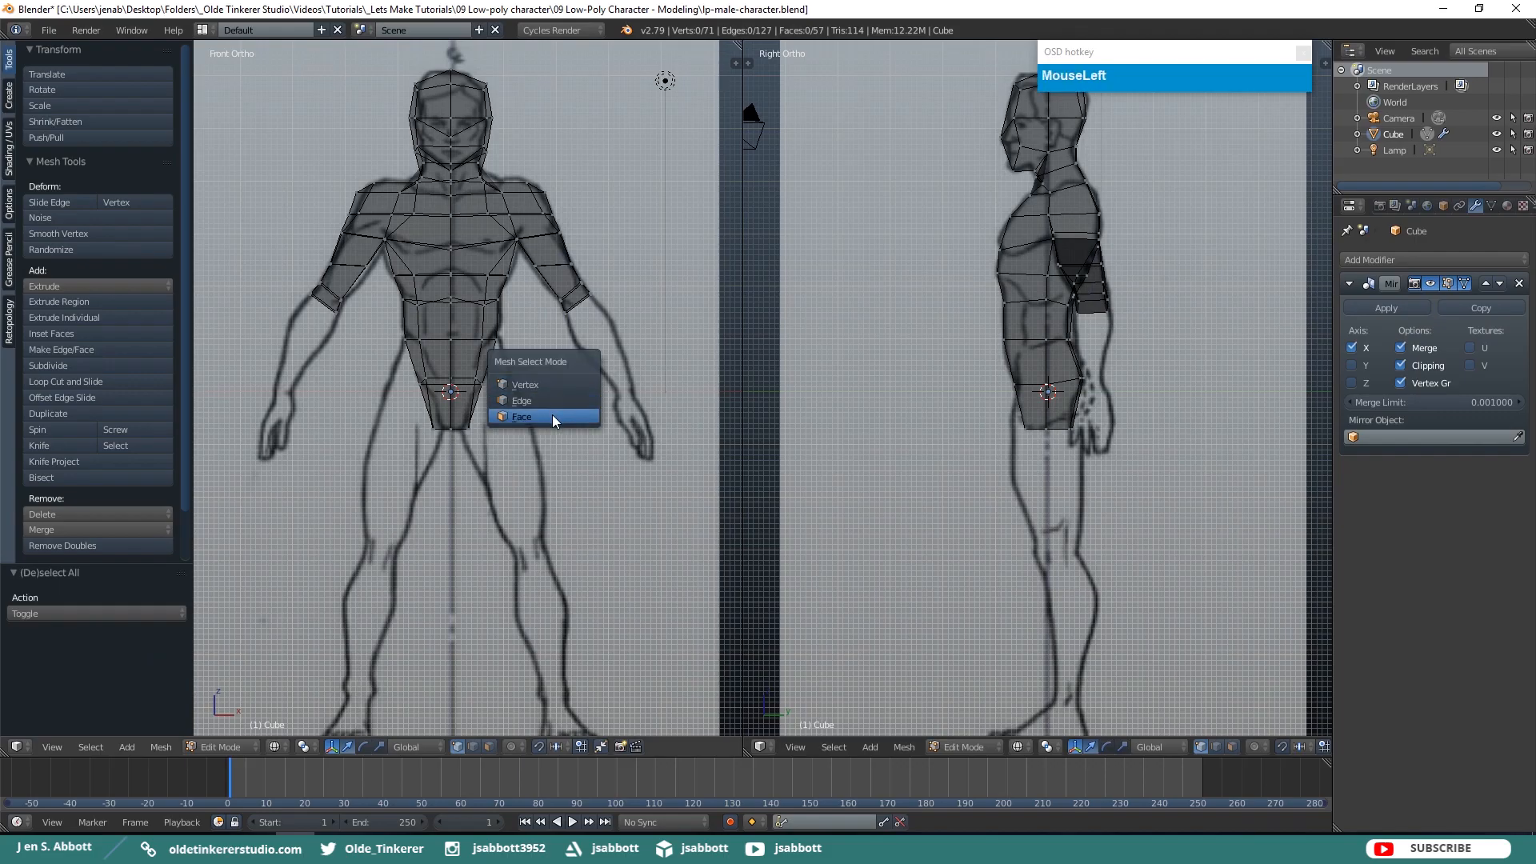
pyautogui.click(552, 414)
pyautogui.moveTo(638, 360); pyautogui.dragTo(590, 309, button='middle')
pyautogui.rightClick(588, 302)
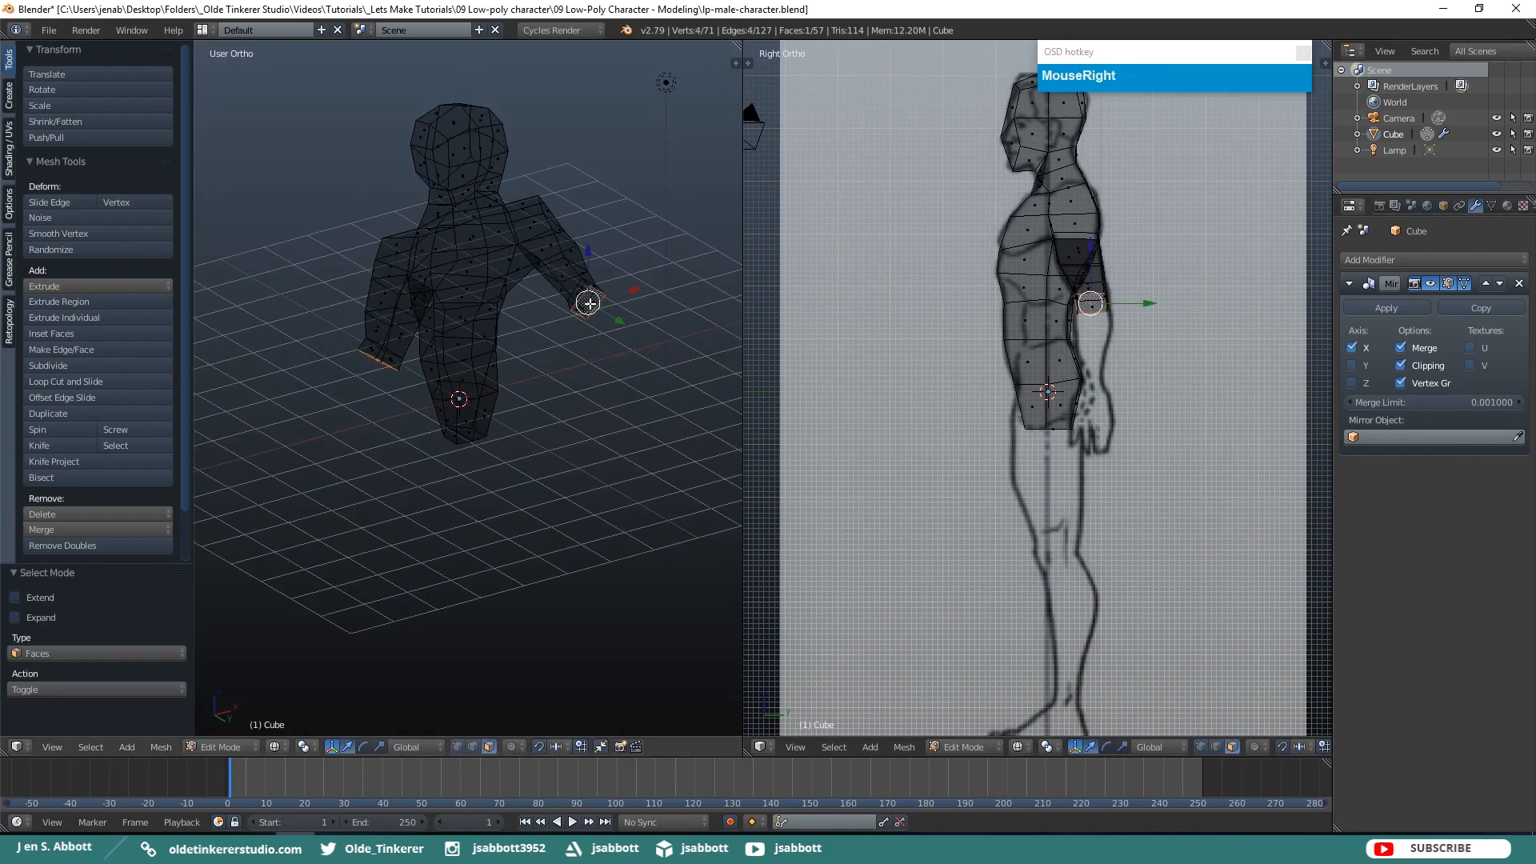
pyautogui.press('KP_1')
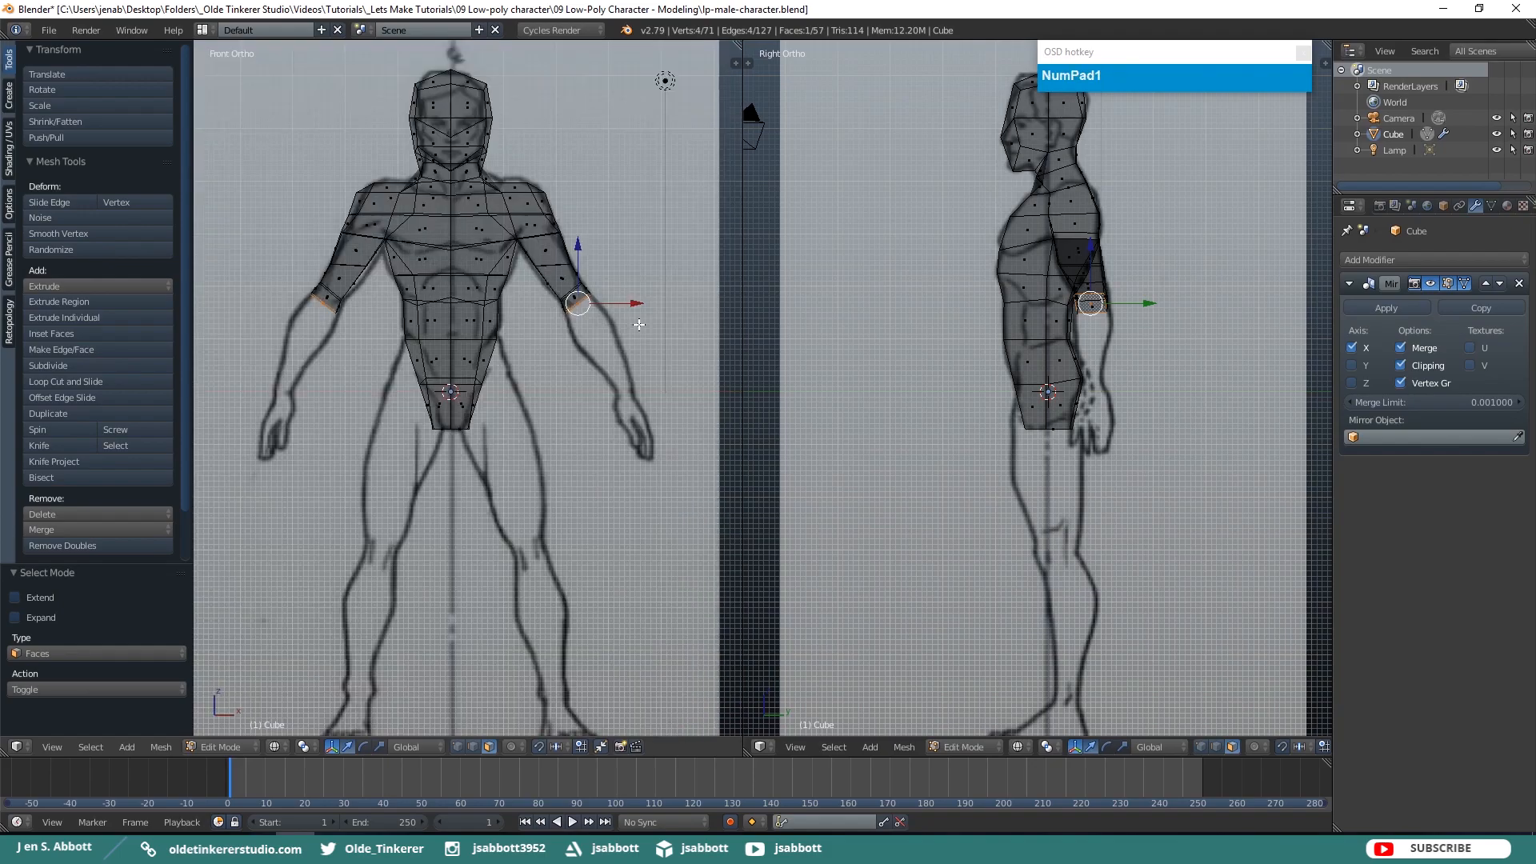
pyautogui.press('e')
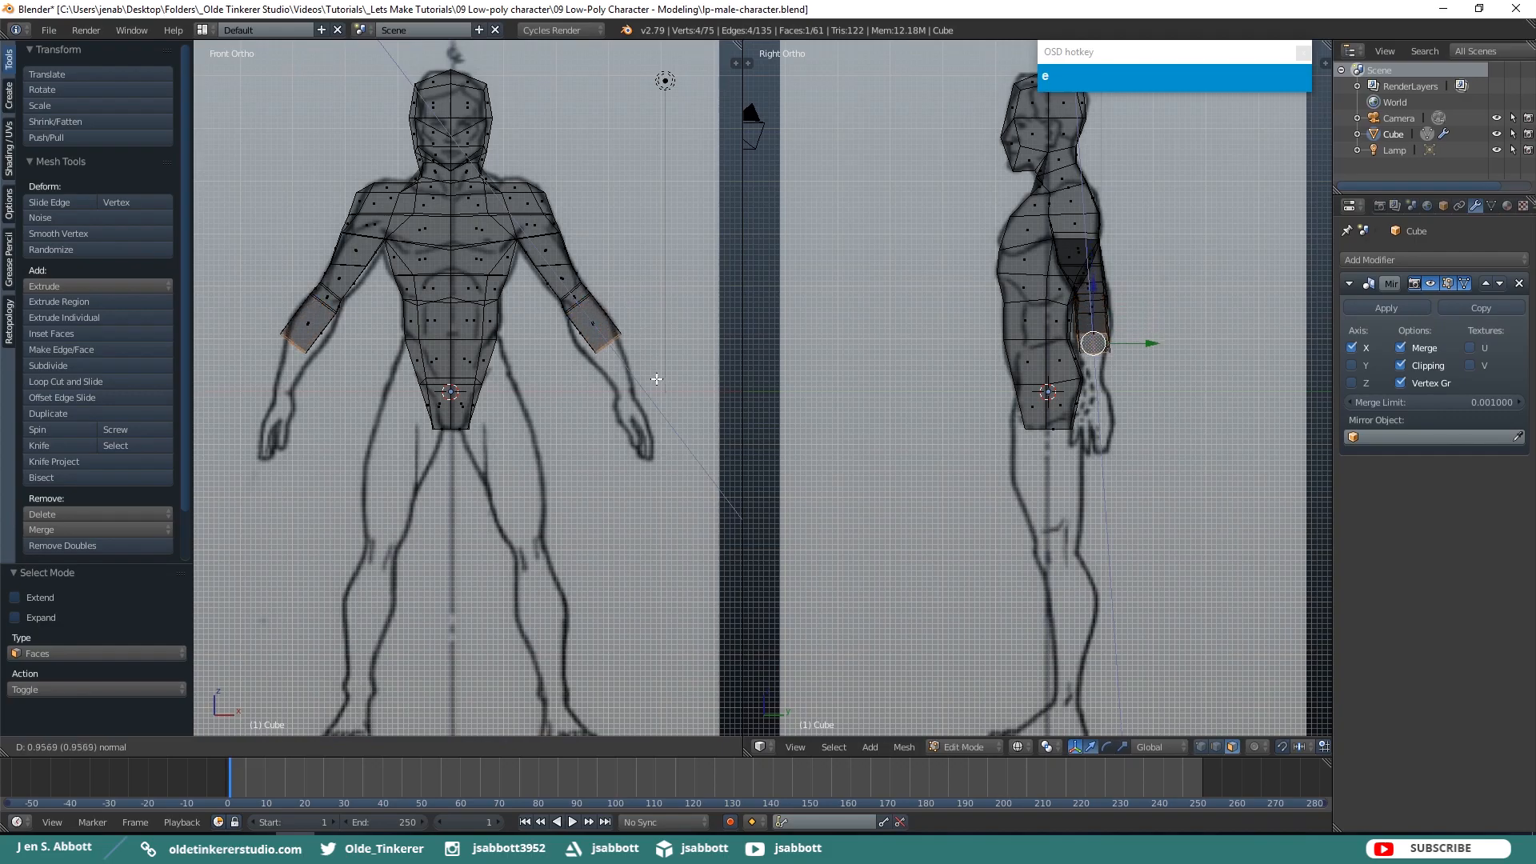
pyautogui.click(672, 417)
pyautogui.moveTo(695, 380); pyautogui.dragTo(686, 392)
pyautogui.moveTo(629, 324); pyautogui.dragTo(638, 332)
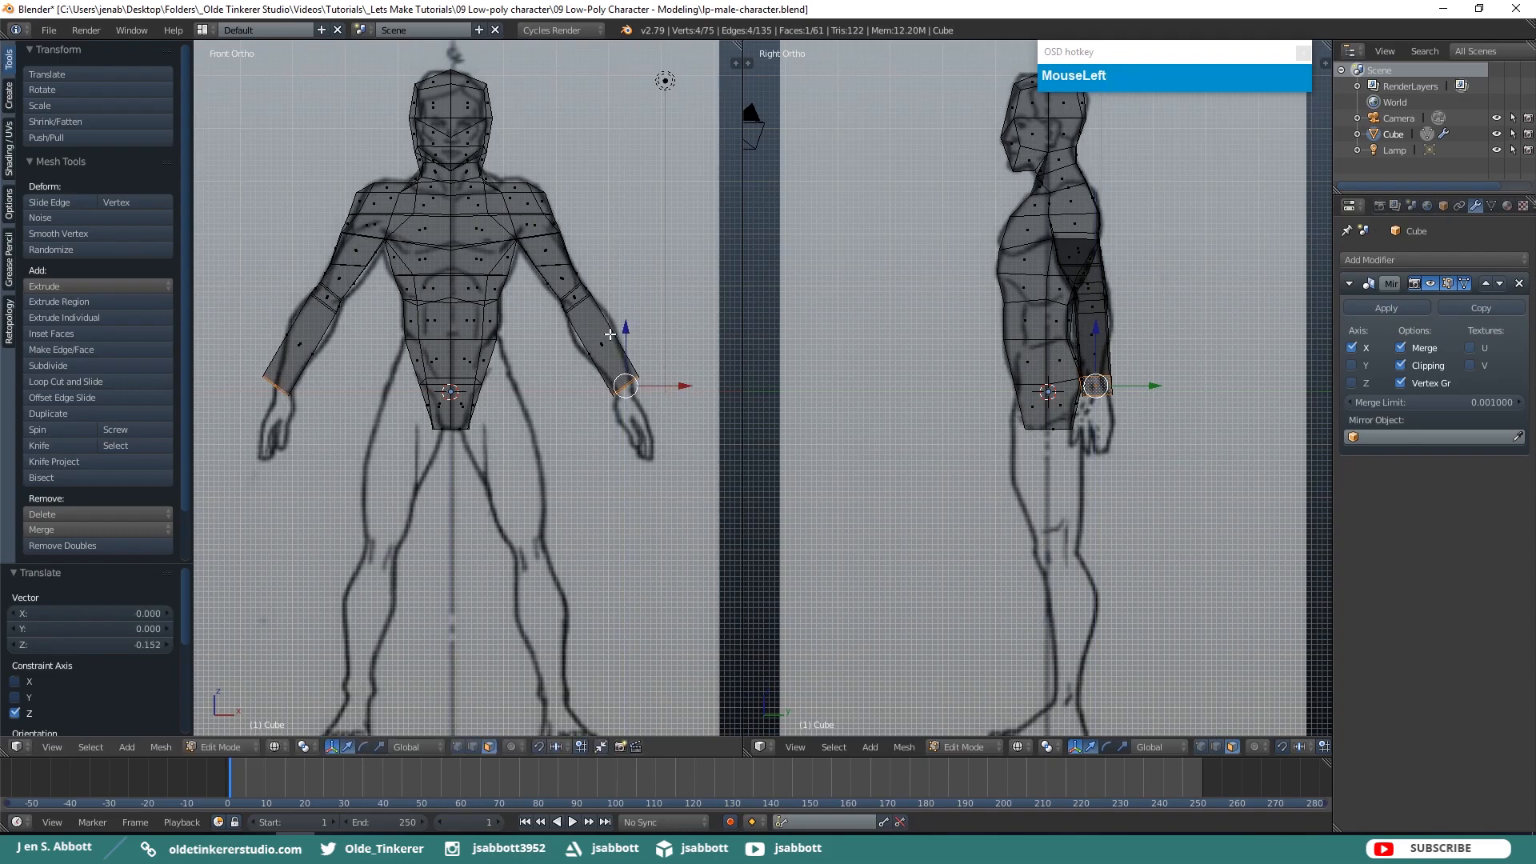
# Add a single loop cut across the upper forearm and widen it along X by a factor of about 1.456
pyautogui.hotkey('ctrl', 'r')
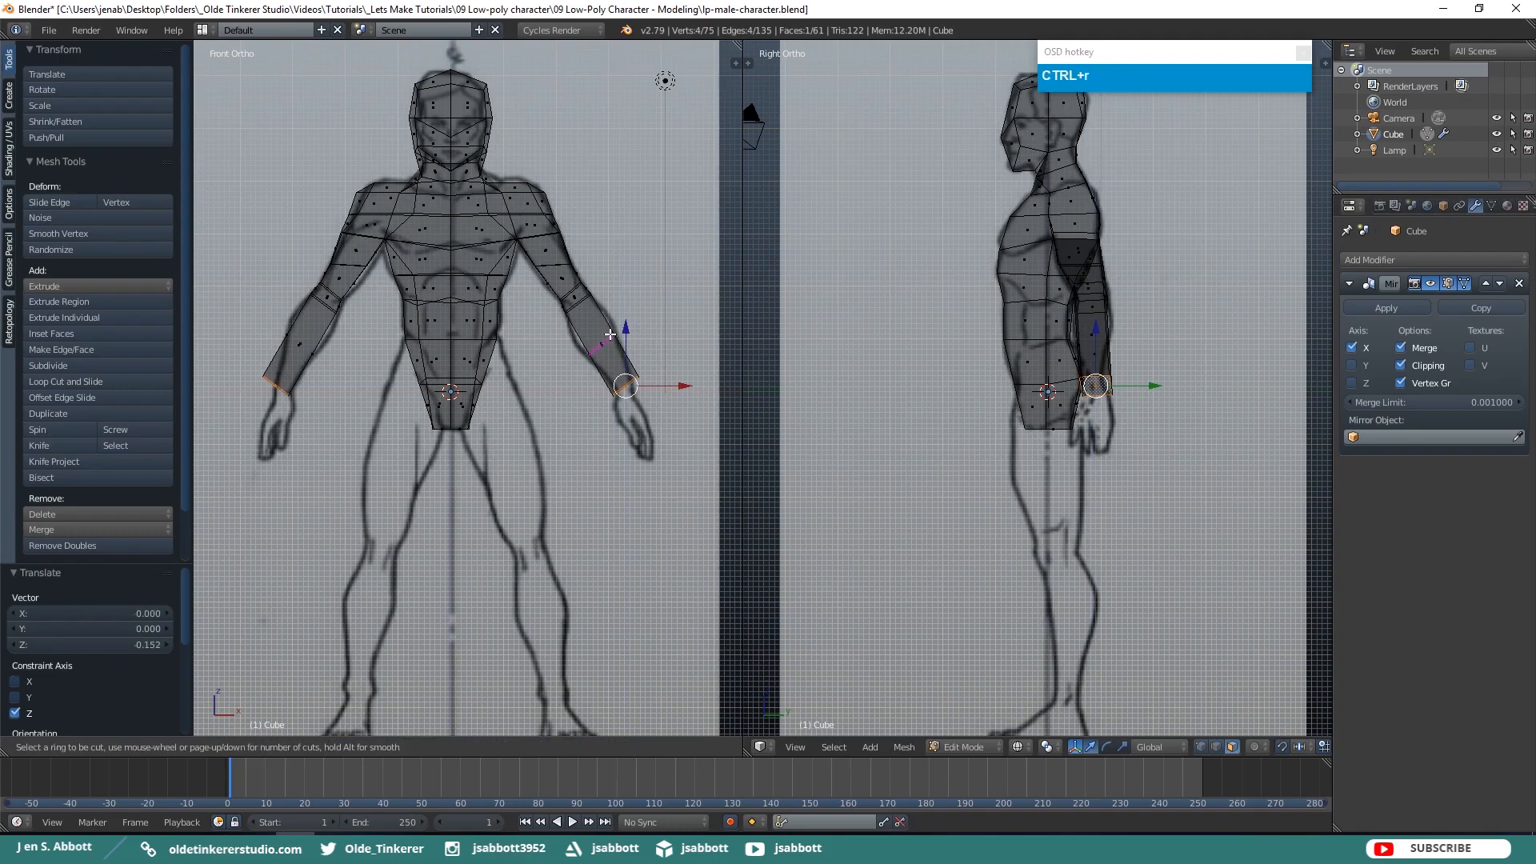
pyautogui.click(610, 335)
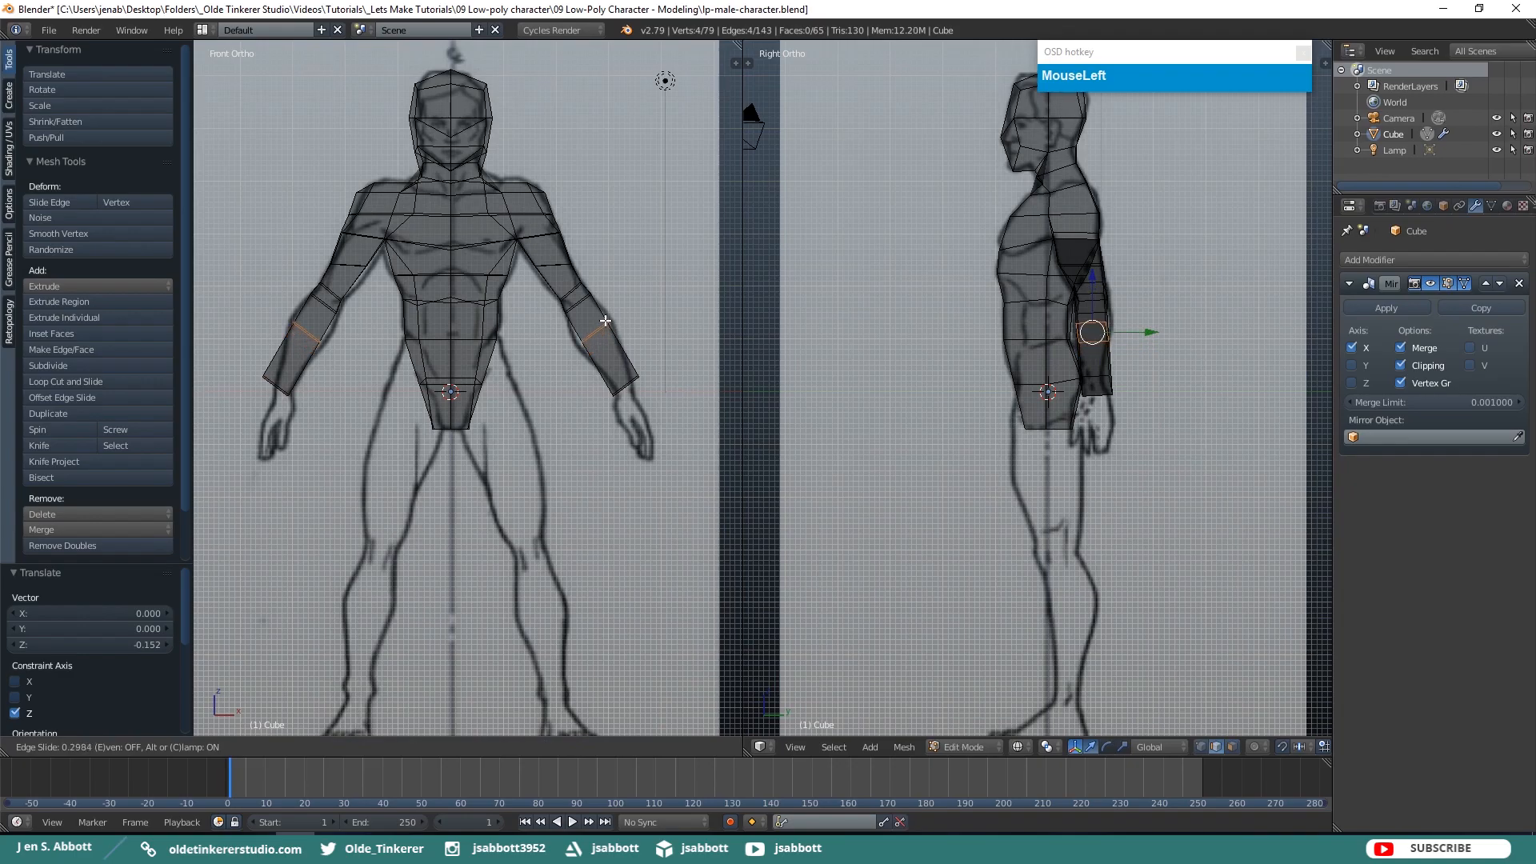
pyautogui.click(606, 322)
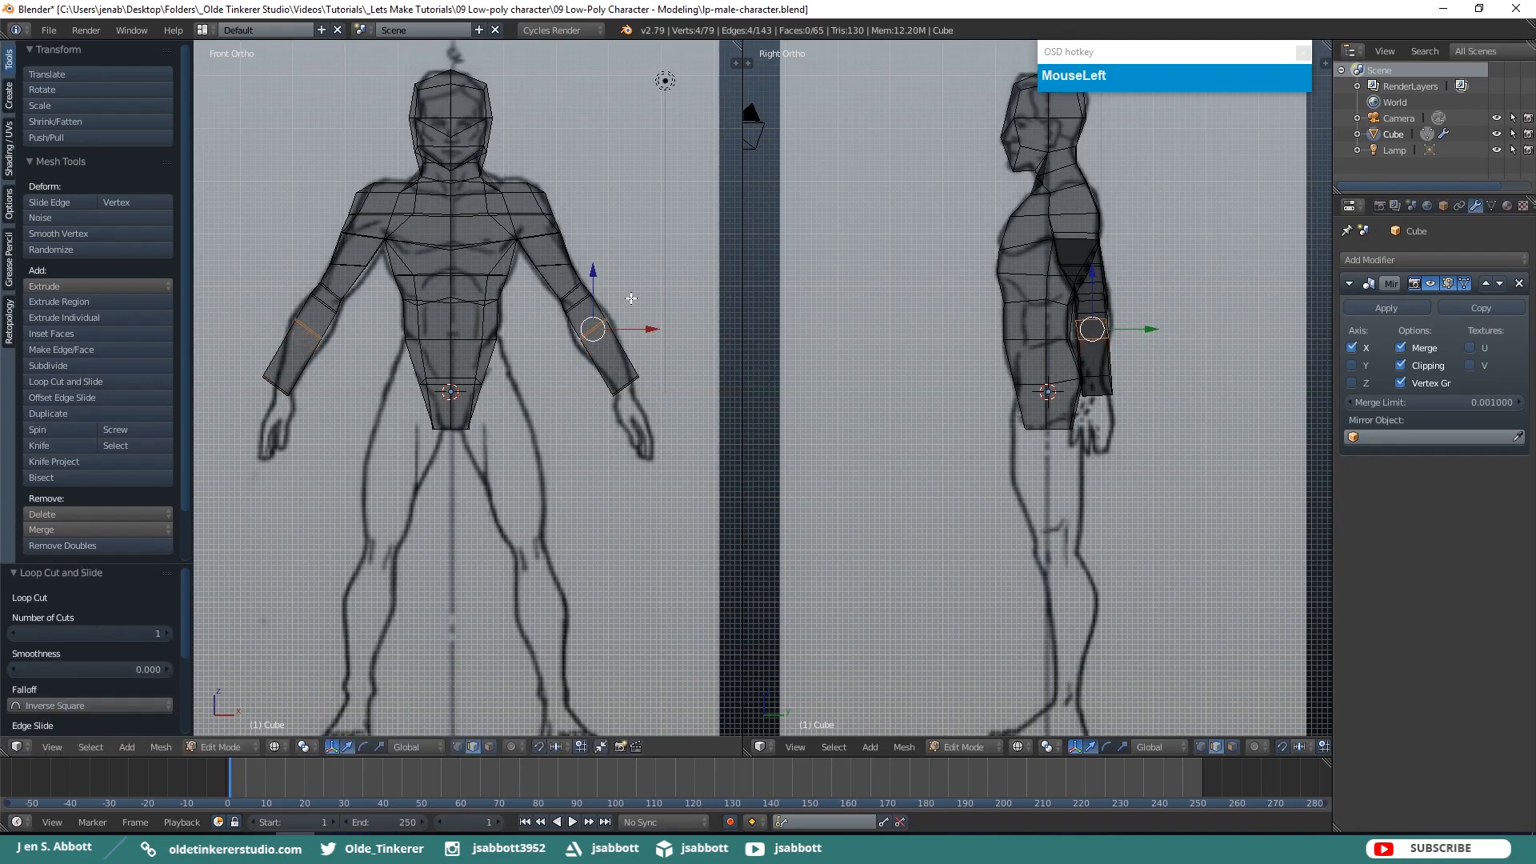
pyautogui.press('s')
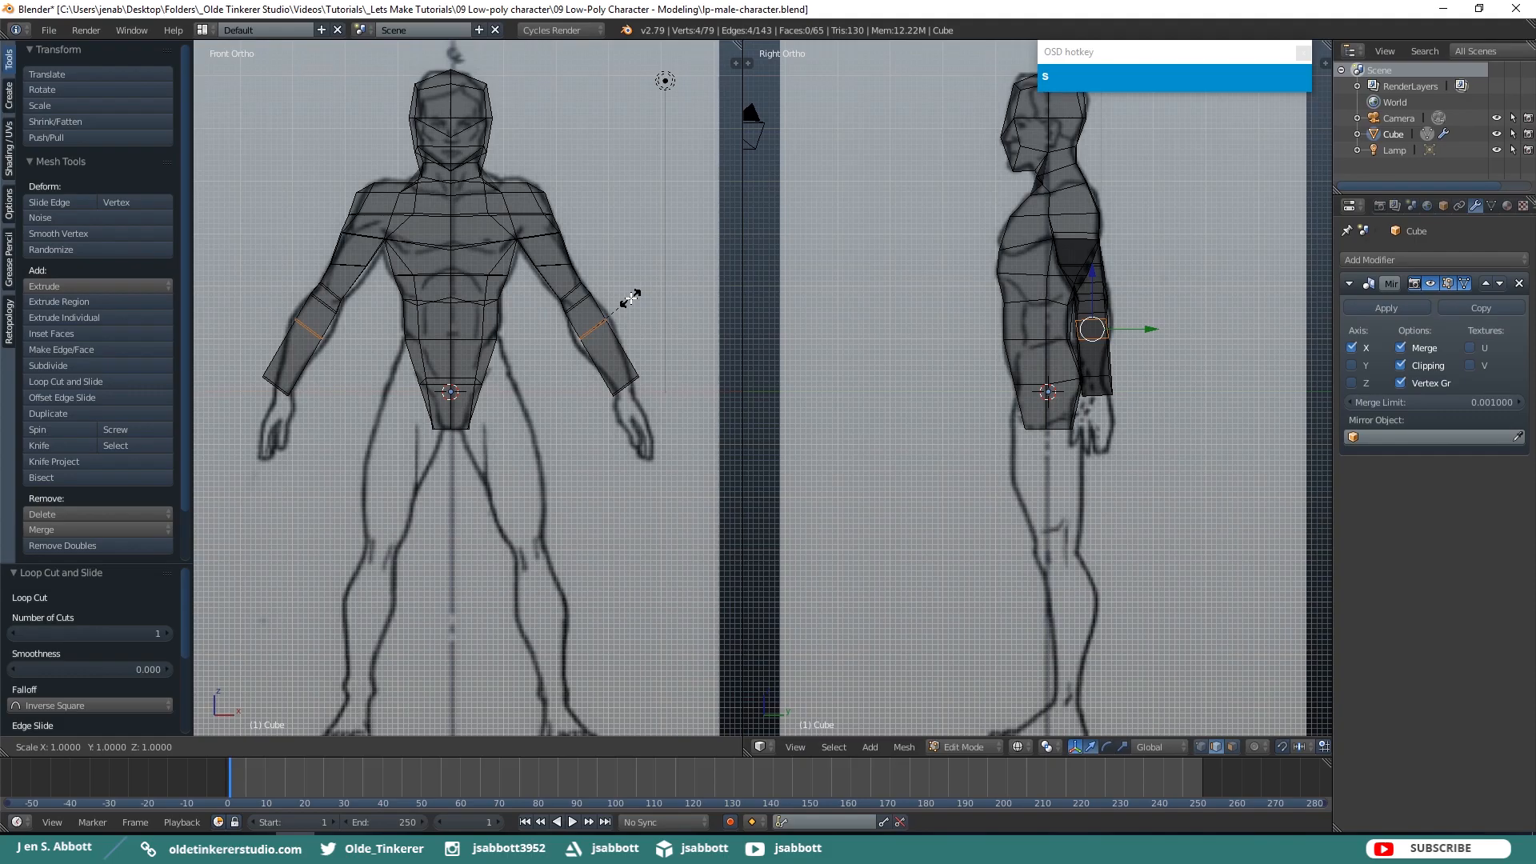
pyautogui.press('x')
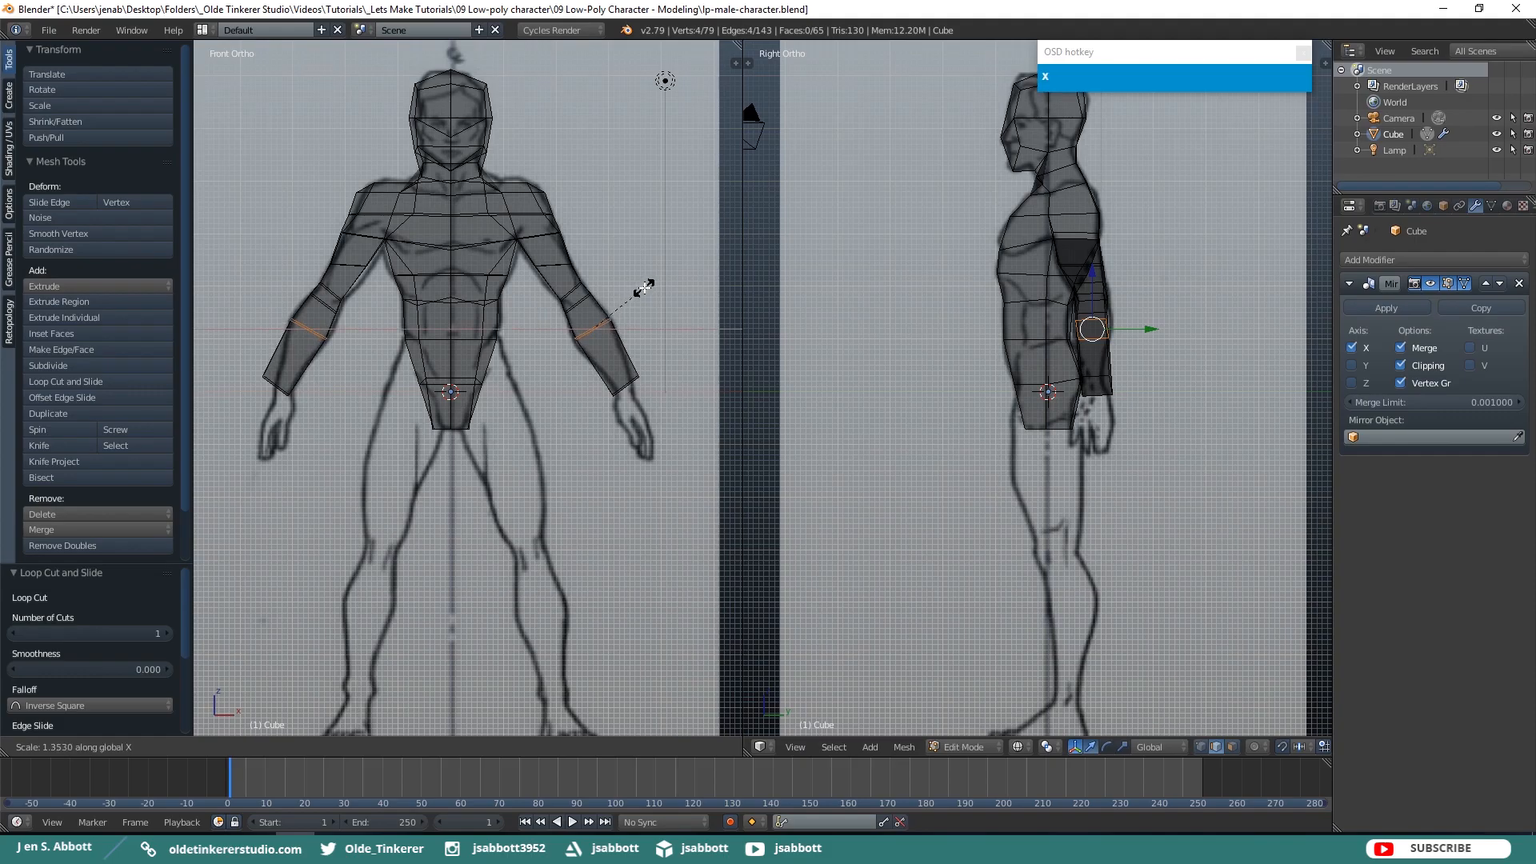
pyautogui.click(647, 284)
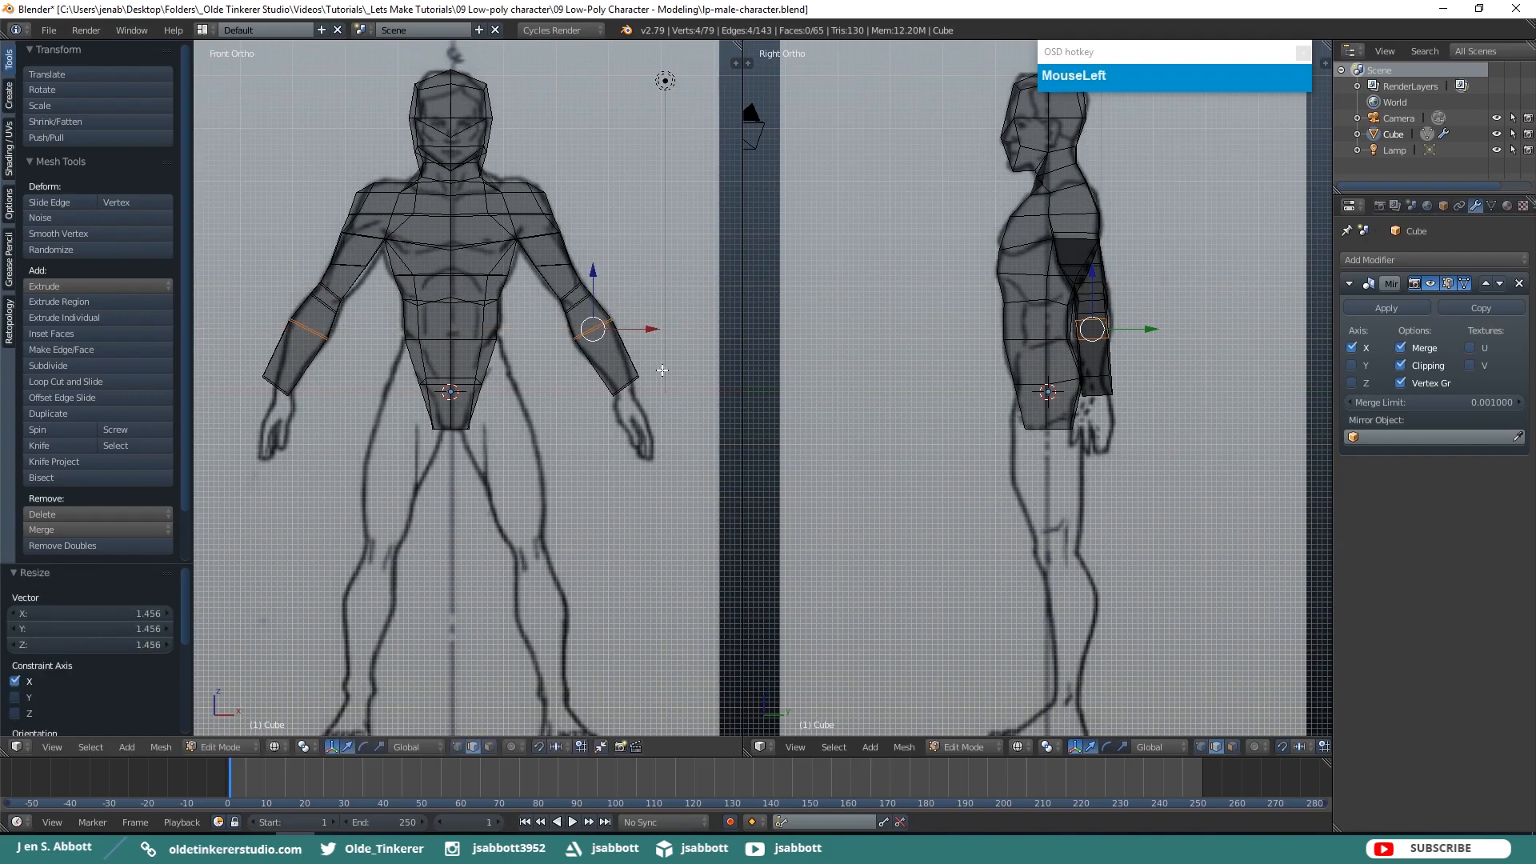
pyautogui.press('a')
# Narrow the wrist end face along X by a factor of about 0.569 to match the front reference
pyautogui.keyDown('alt'); pyautogui.rightClick(627, 384); pyautogui.keyUp('alt')
pyautogui.moveTo(678, 355); pyautogui.dragTo(623, 380, button='middle')
pyautogui.hotkey('ctrl', 'Tab')
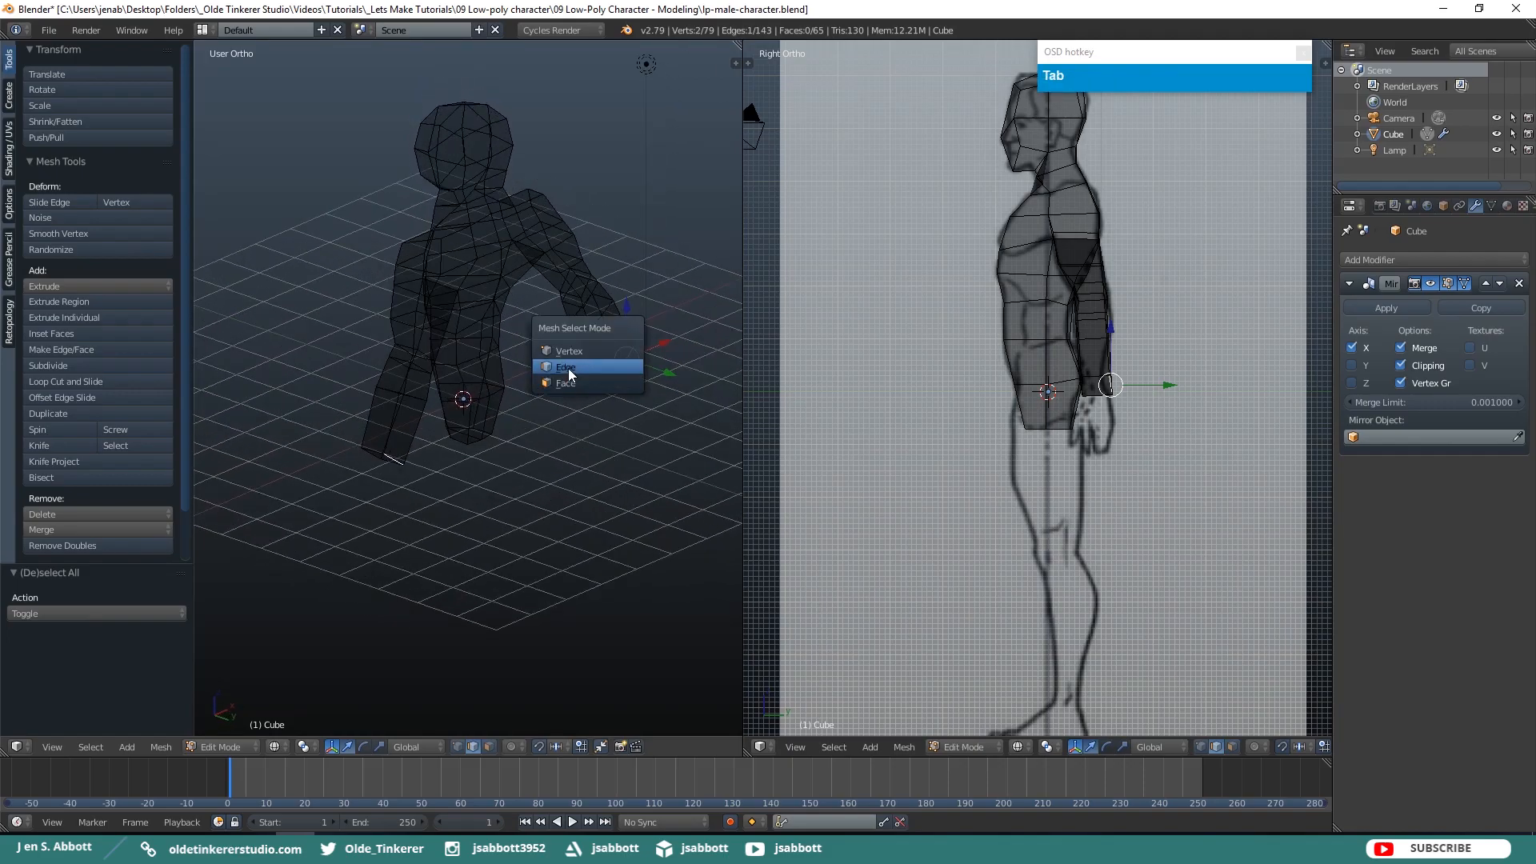
pyautogui.click(573, 371)
pyautogui.rightClick(621, 356)
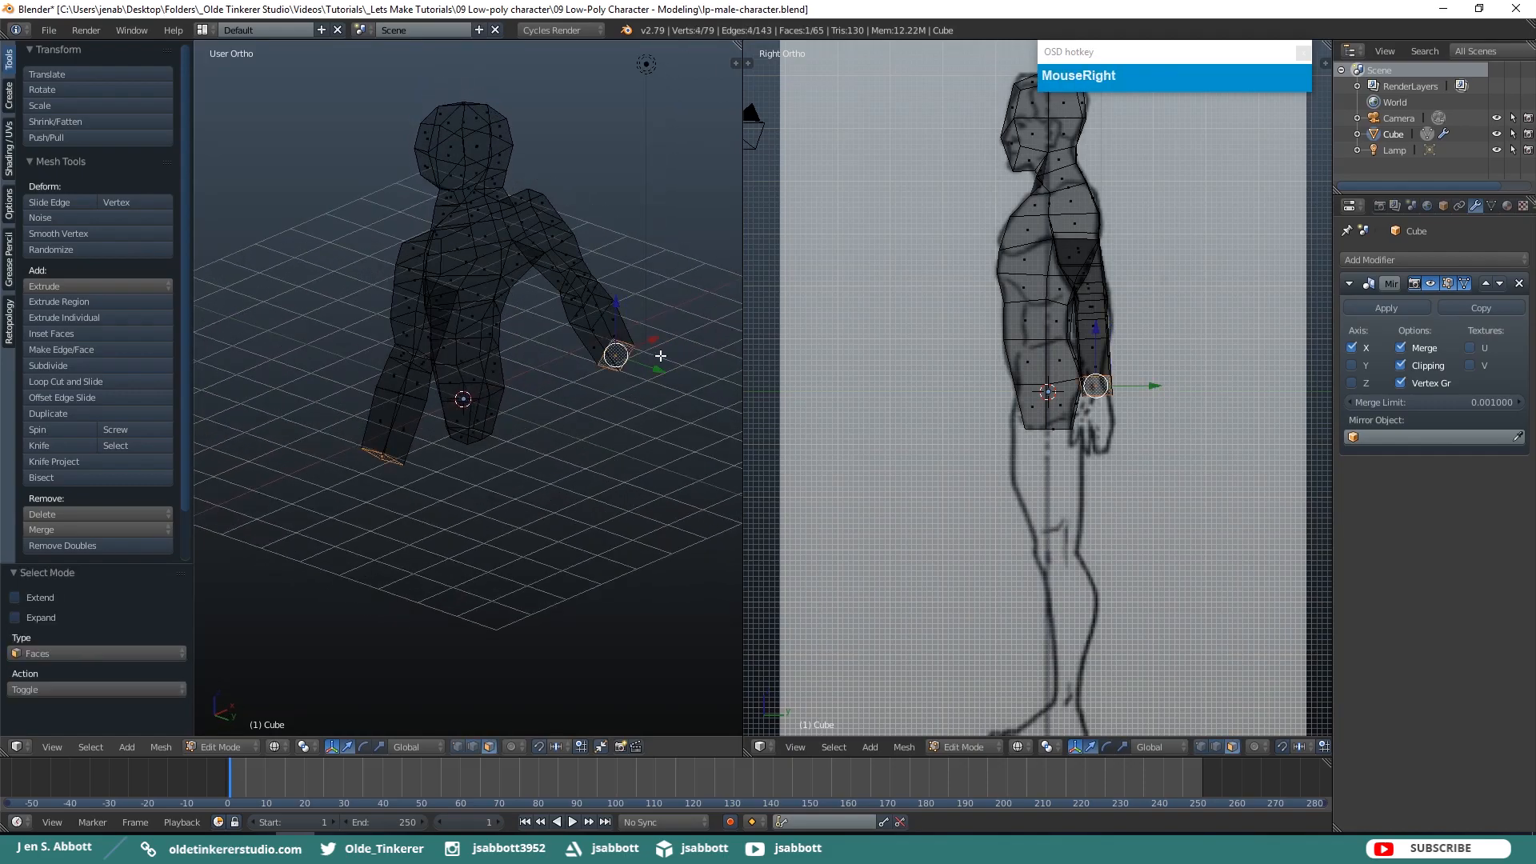
pyautogui.press('KP_1')
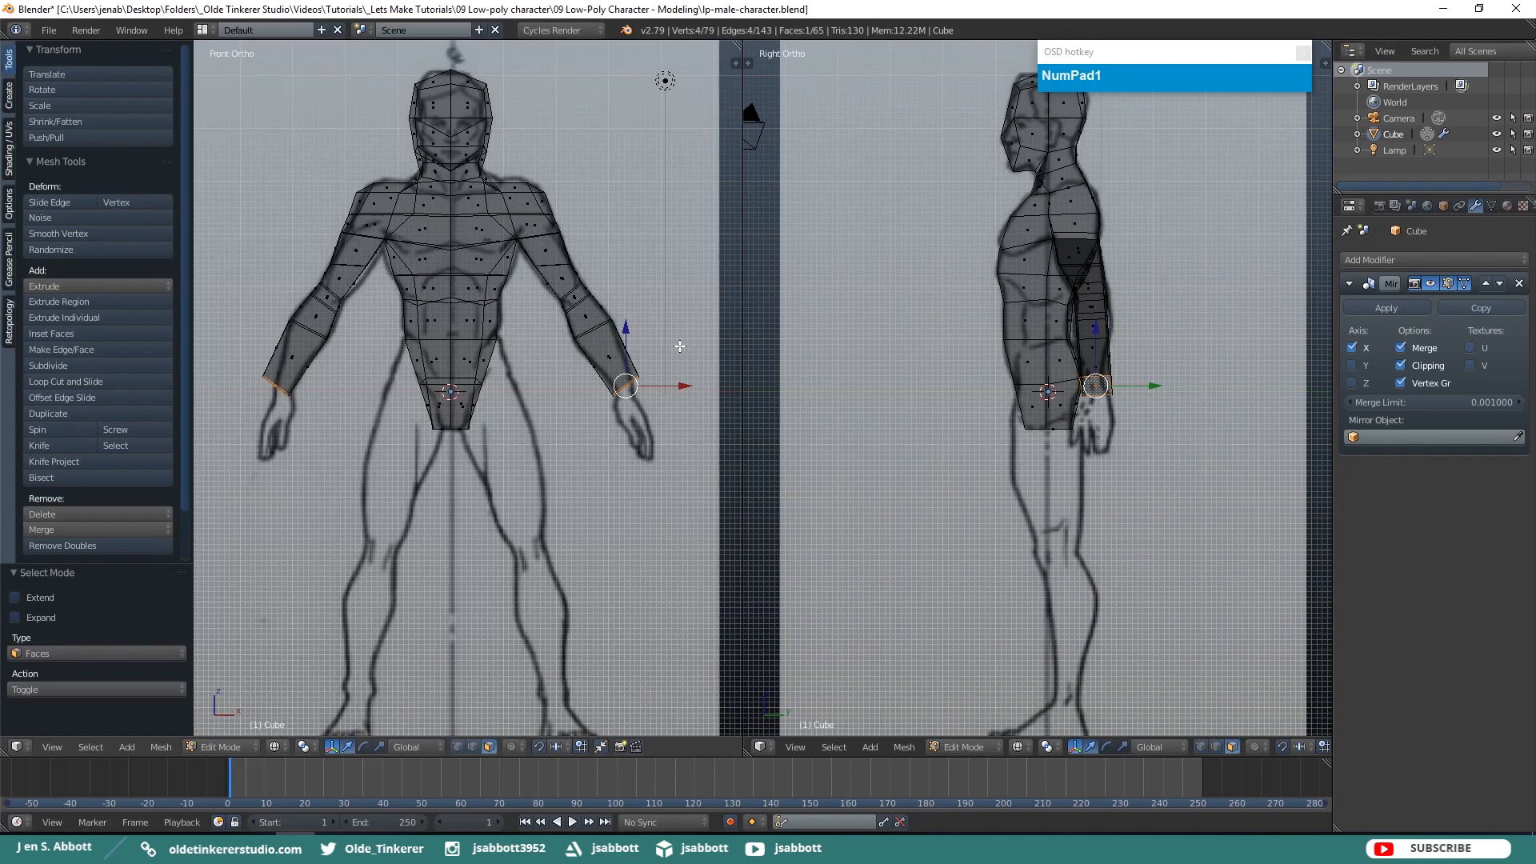
pyautogui.press('s')
pyautogui.press('x')
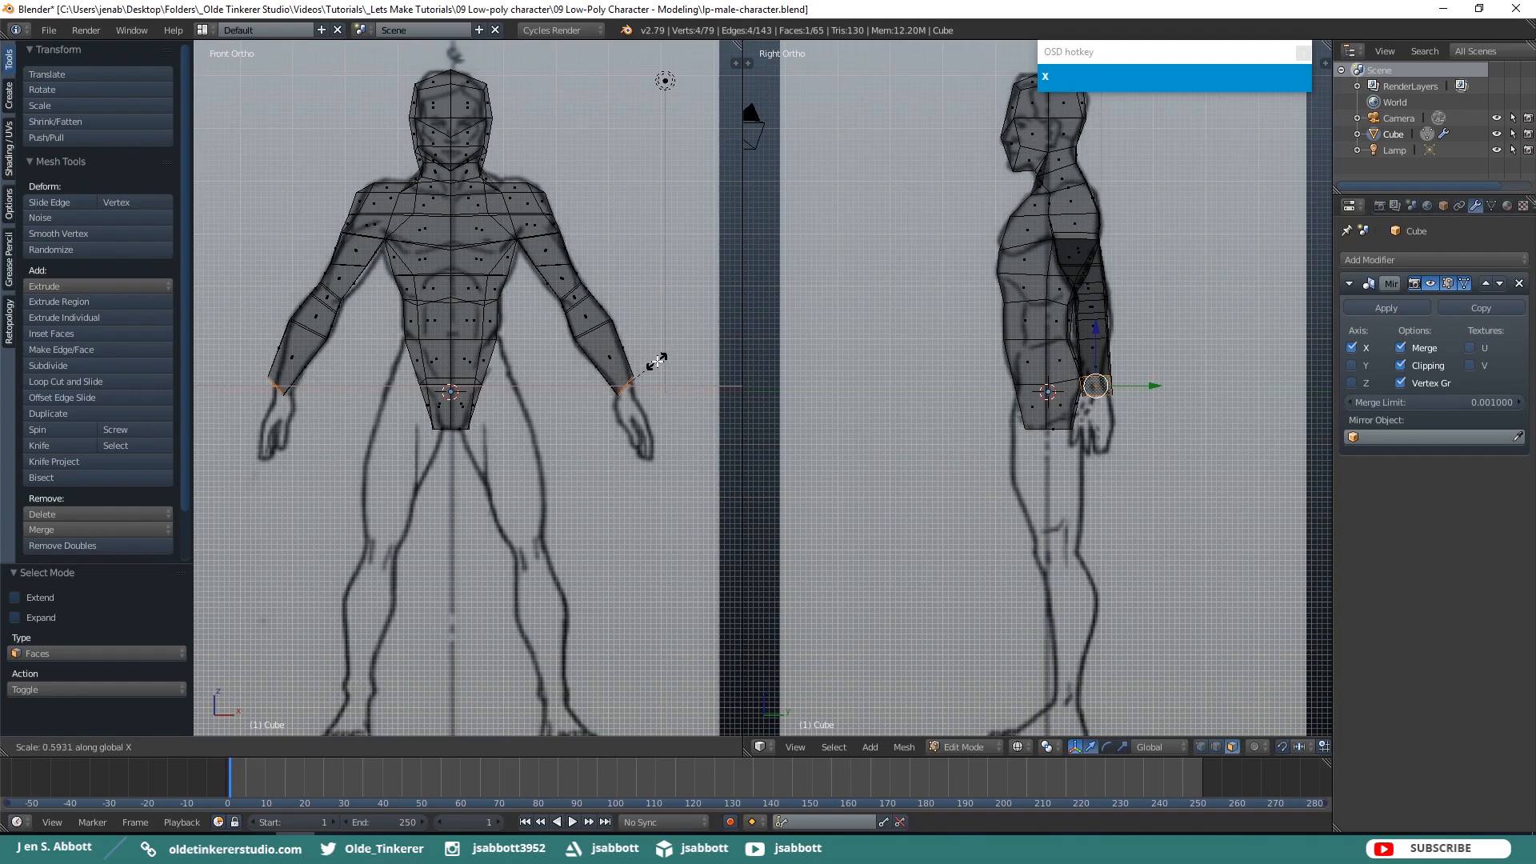
pyautogui.click(664, 359)
# Move the outer wrist edge about 0.015 in X and -0.289 in Z to meet the reference wrist line
pyautogui.hotkey('ctrl', 'Tab')
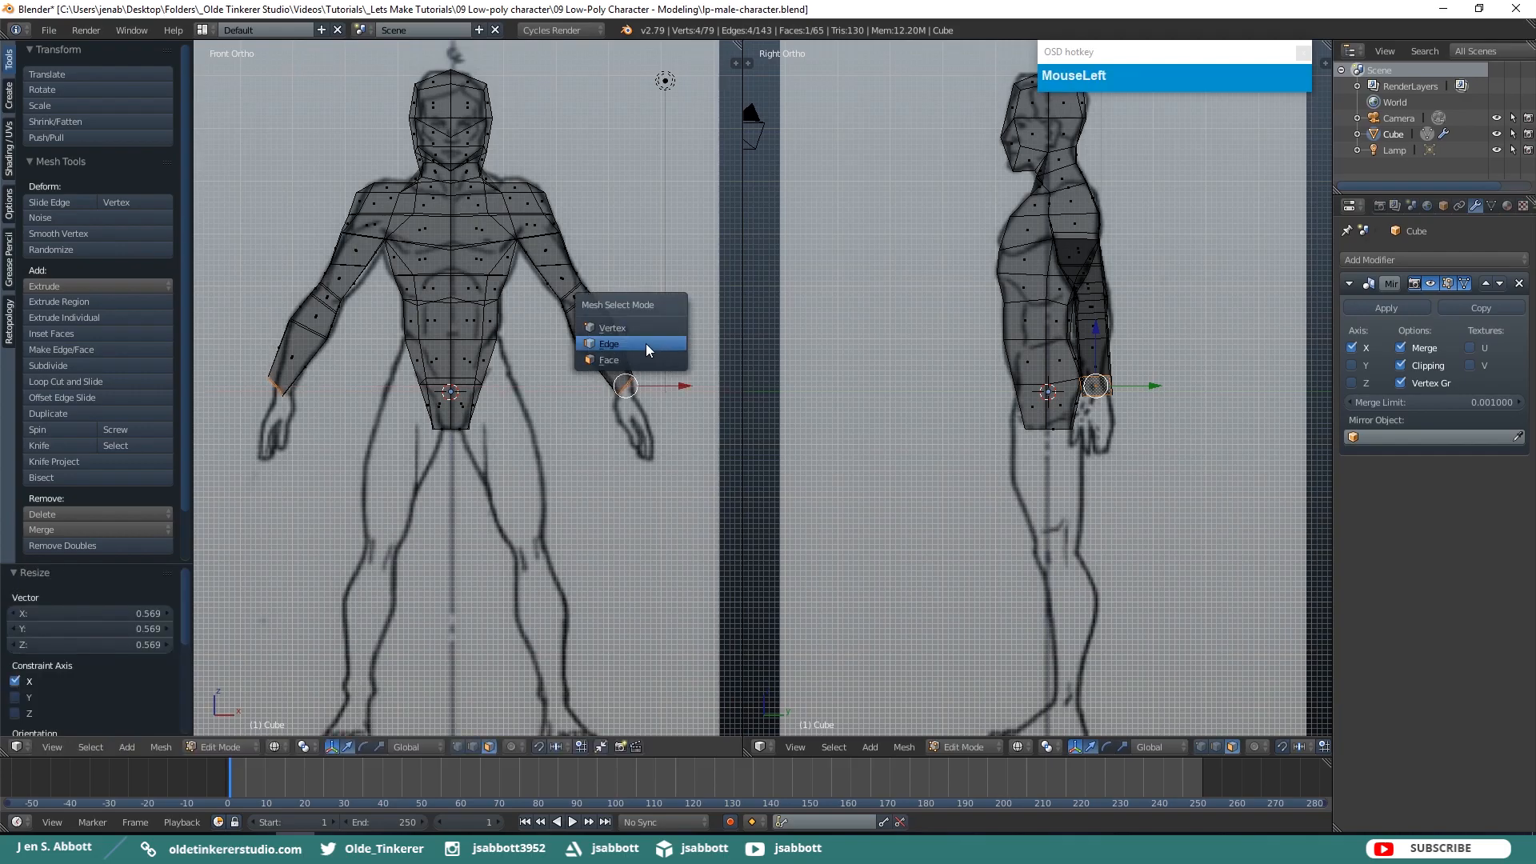
pyautogui.click(646, 344)
pyautogui.moveTo(646, 346); pyautogui.dragTo(632, 401, button='middle')
pyautogui.rightClick(627, 399)
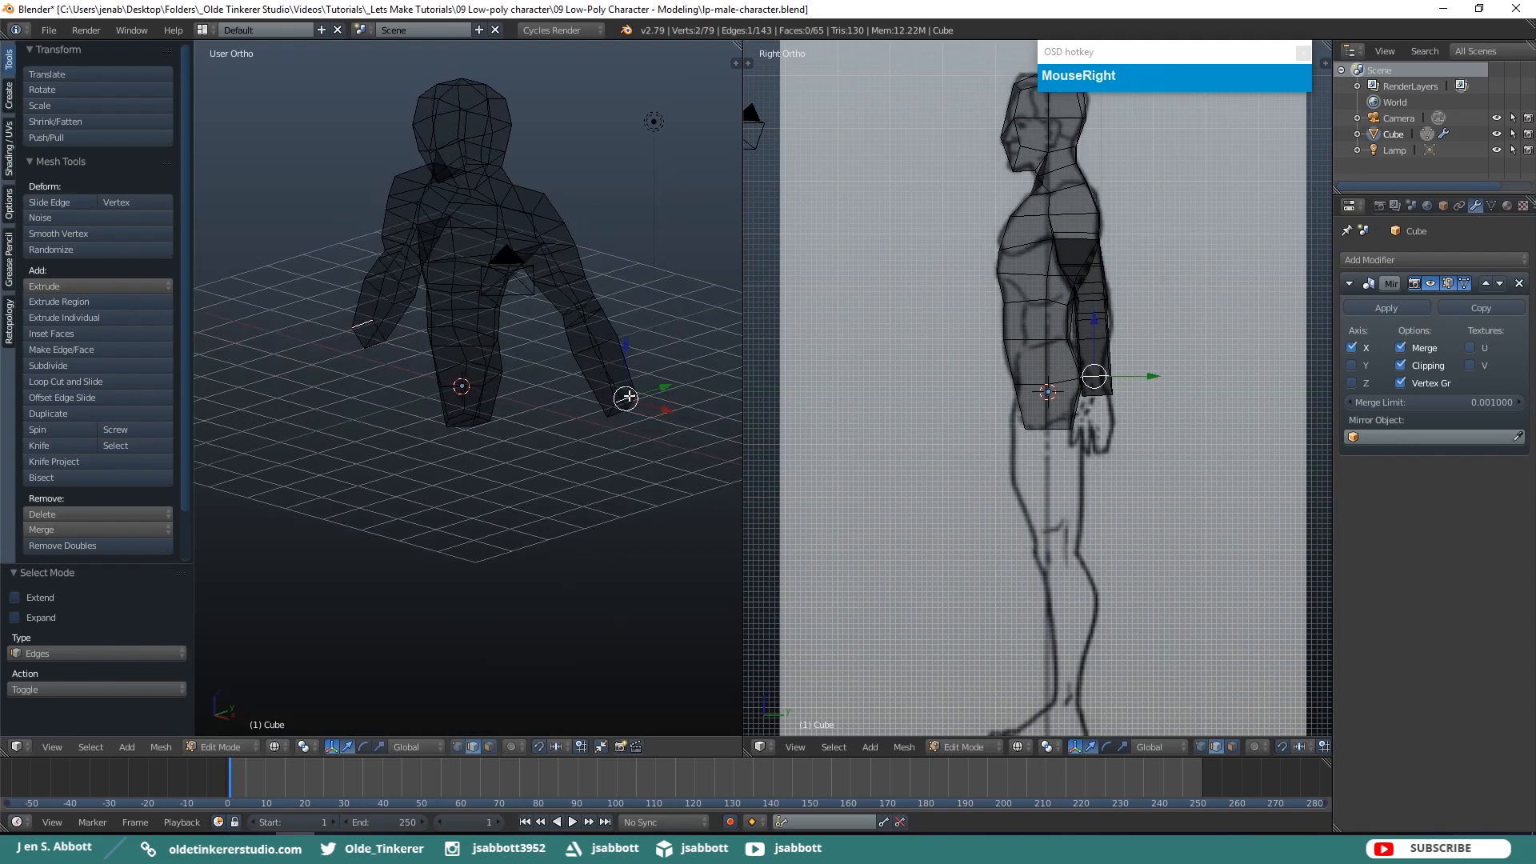
pyautogui.press('KP_1')
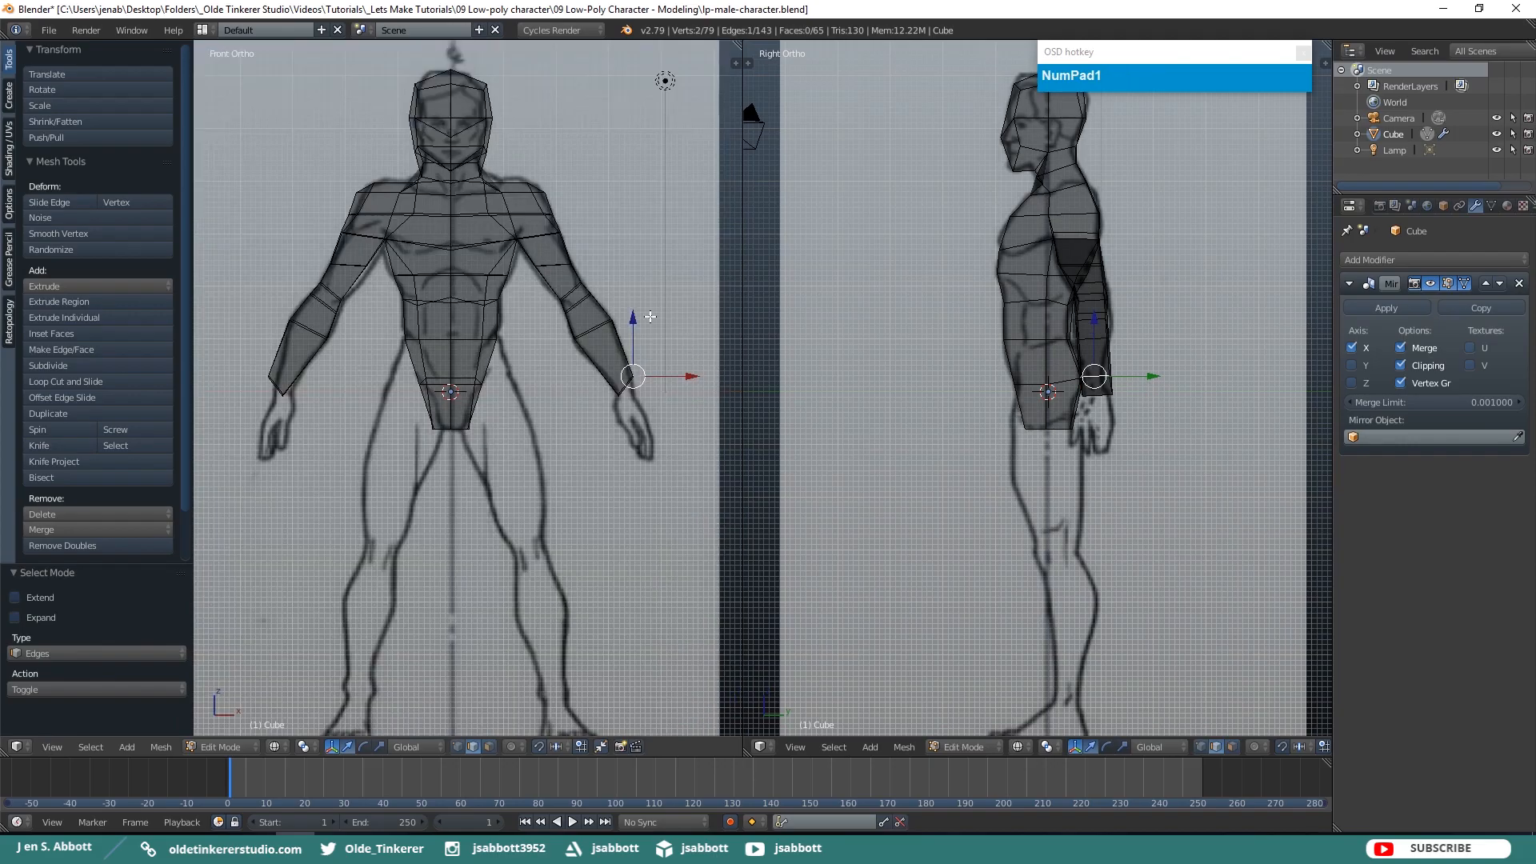
pyautogui.press('g')
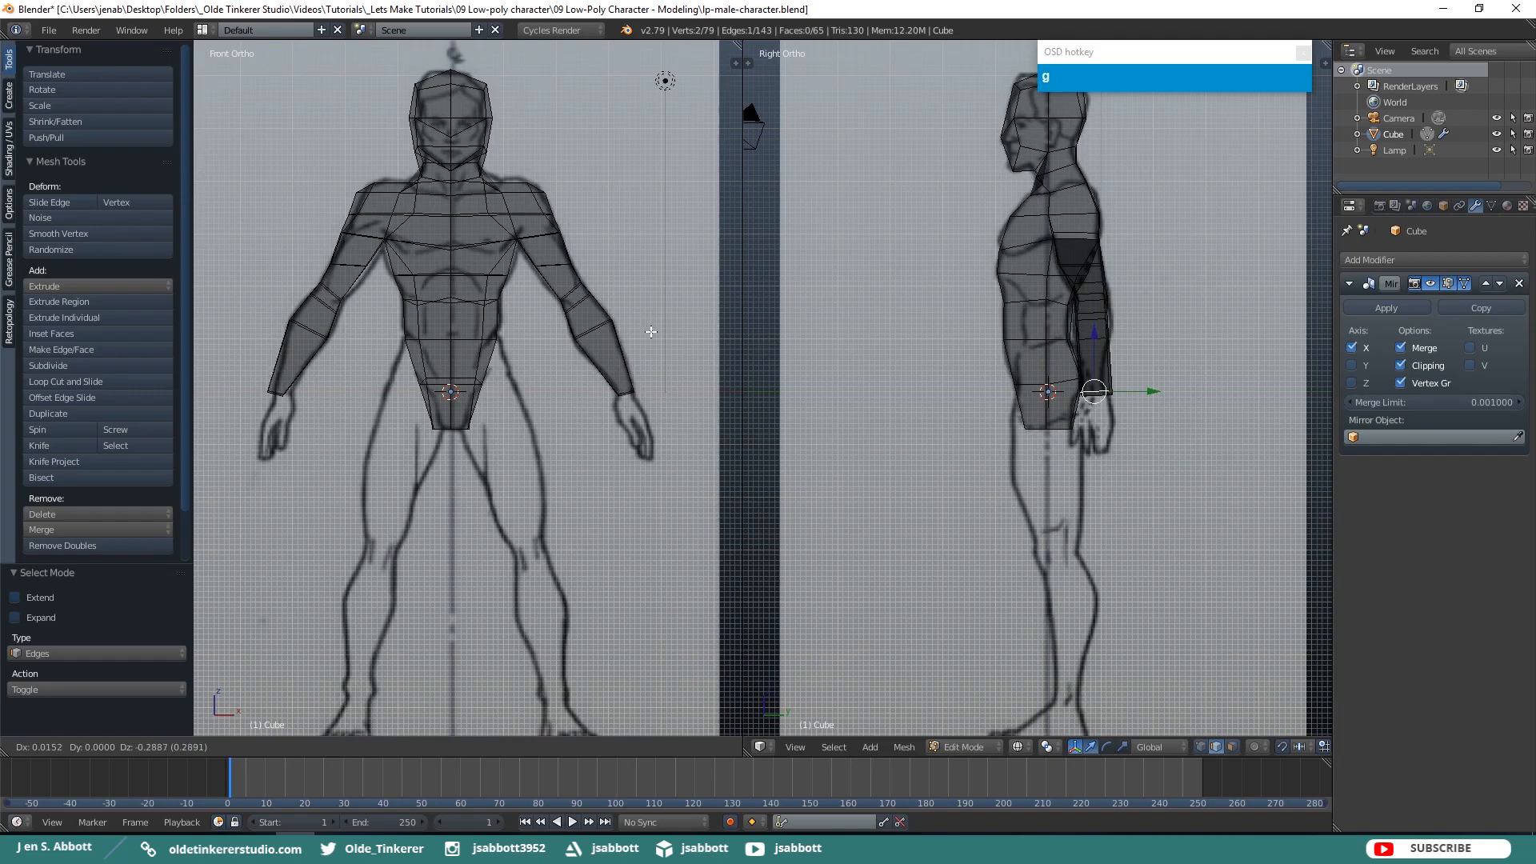
pyautogui.click(651, 331)
pyautogui.press('a')
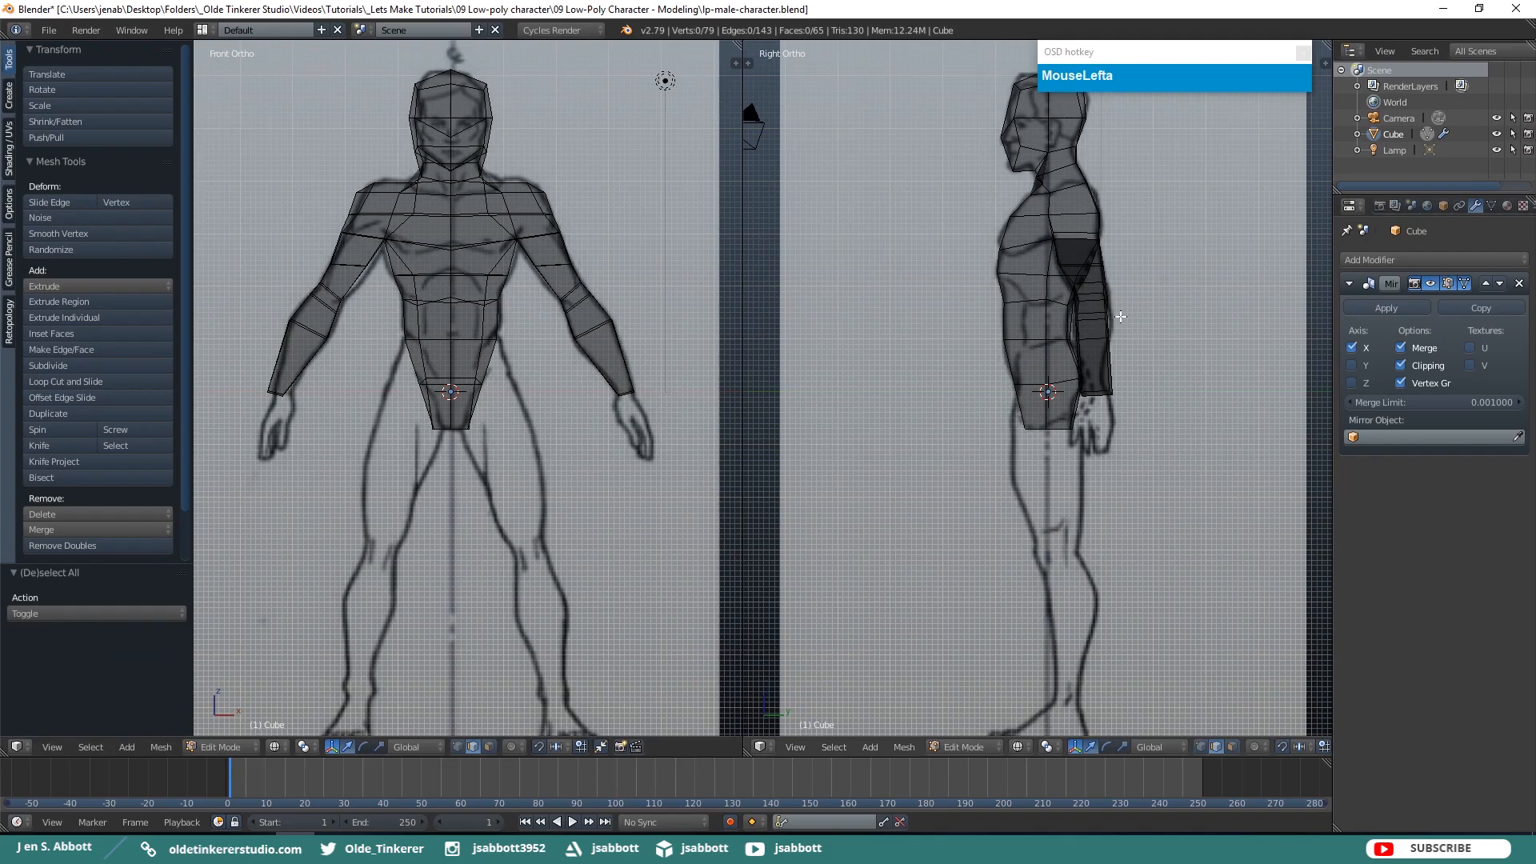
# Scale the upper forearm's cross edge along Y by a factor of about 1.22 in the side view
pyautogui.moveTo(1108, 320); pyautogui.dragTo(1077, 324, button='middle')
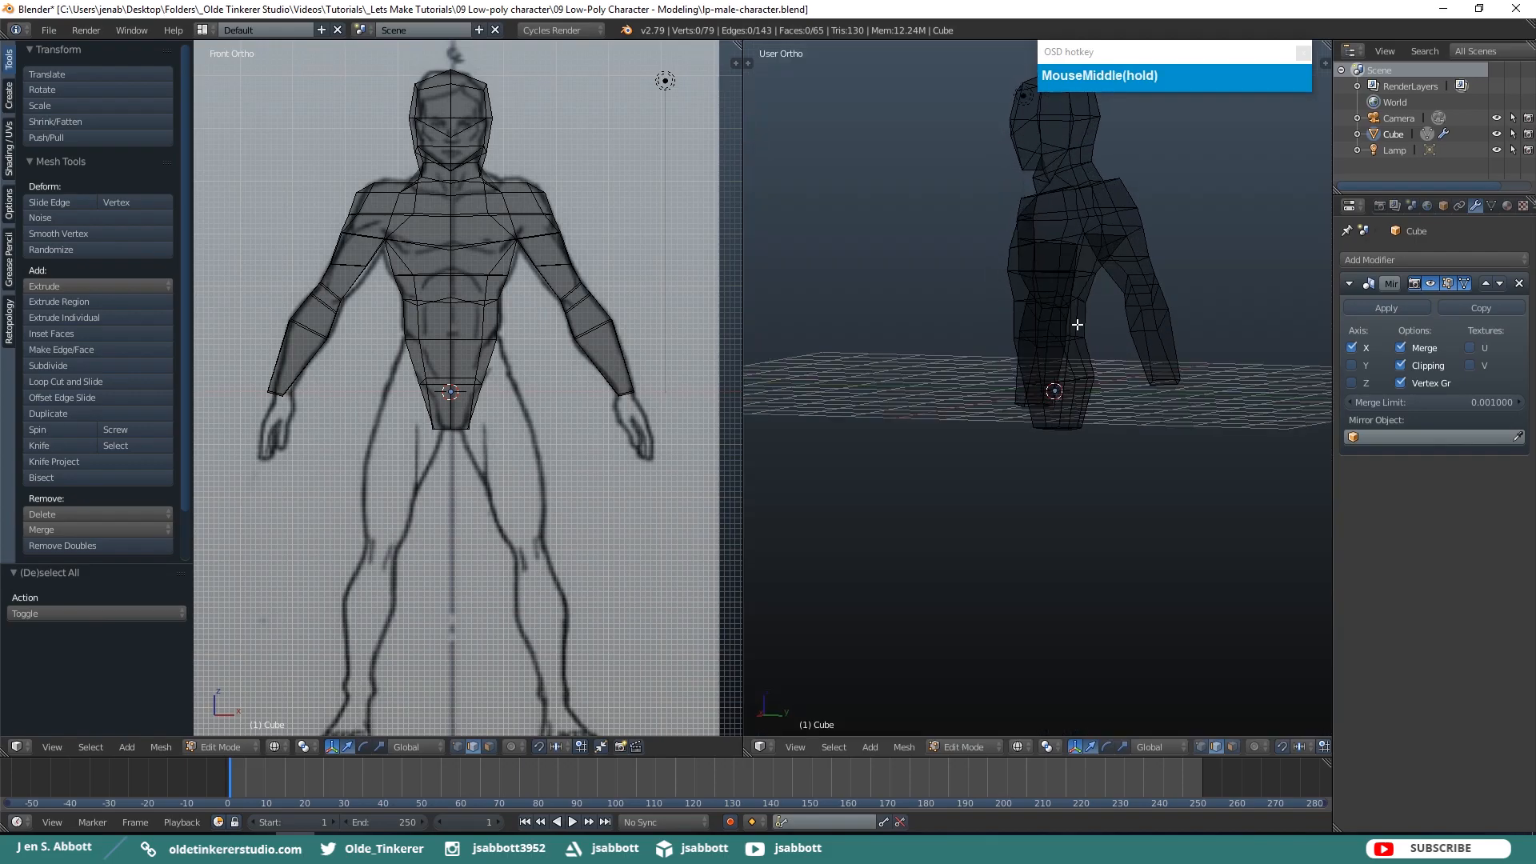
pyautogui.press('KP_3')
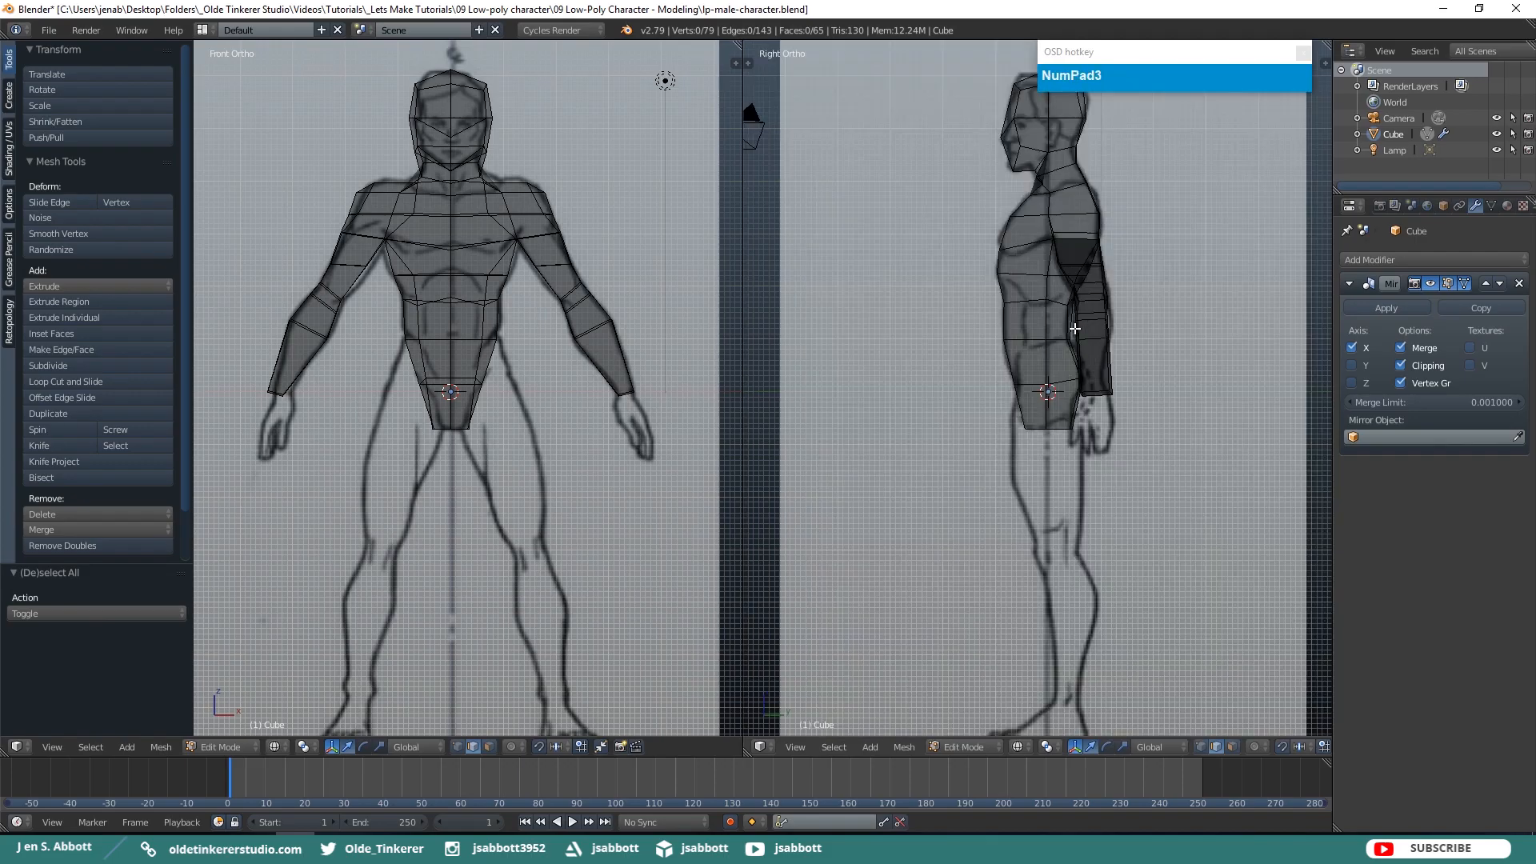
pyautogui.scroll(2, 1168, 330)
pyautogui.scroll(2, 1169, 329)
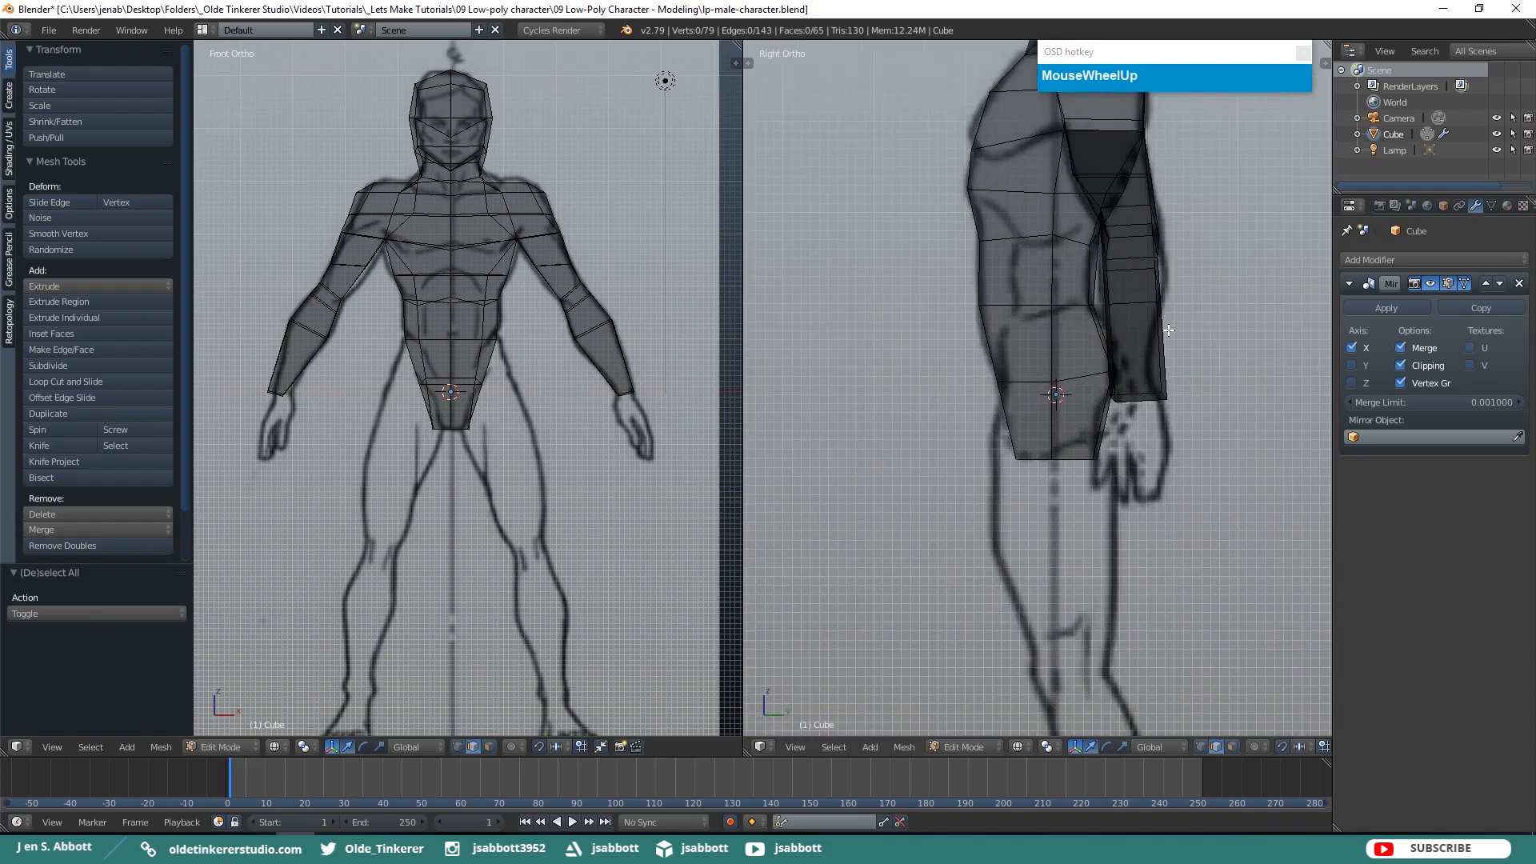
pyautogui.rightClick(1142, 270)
pyautogui.press('s')
pyautogui.press('y')
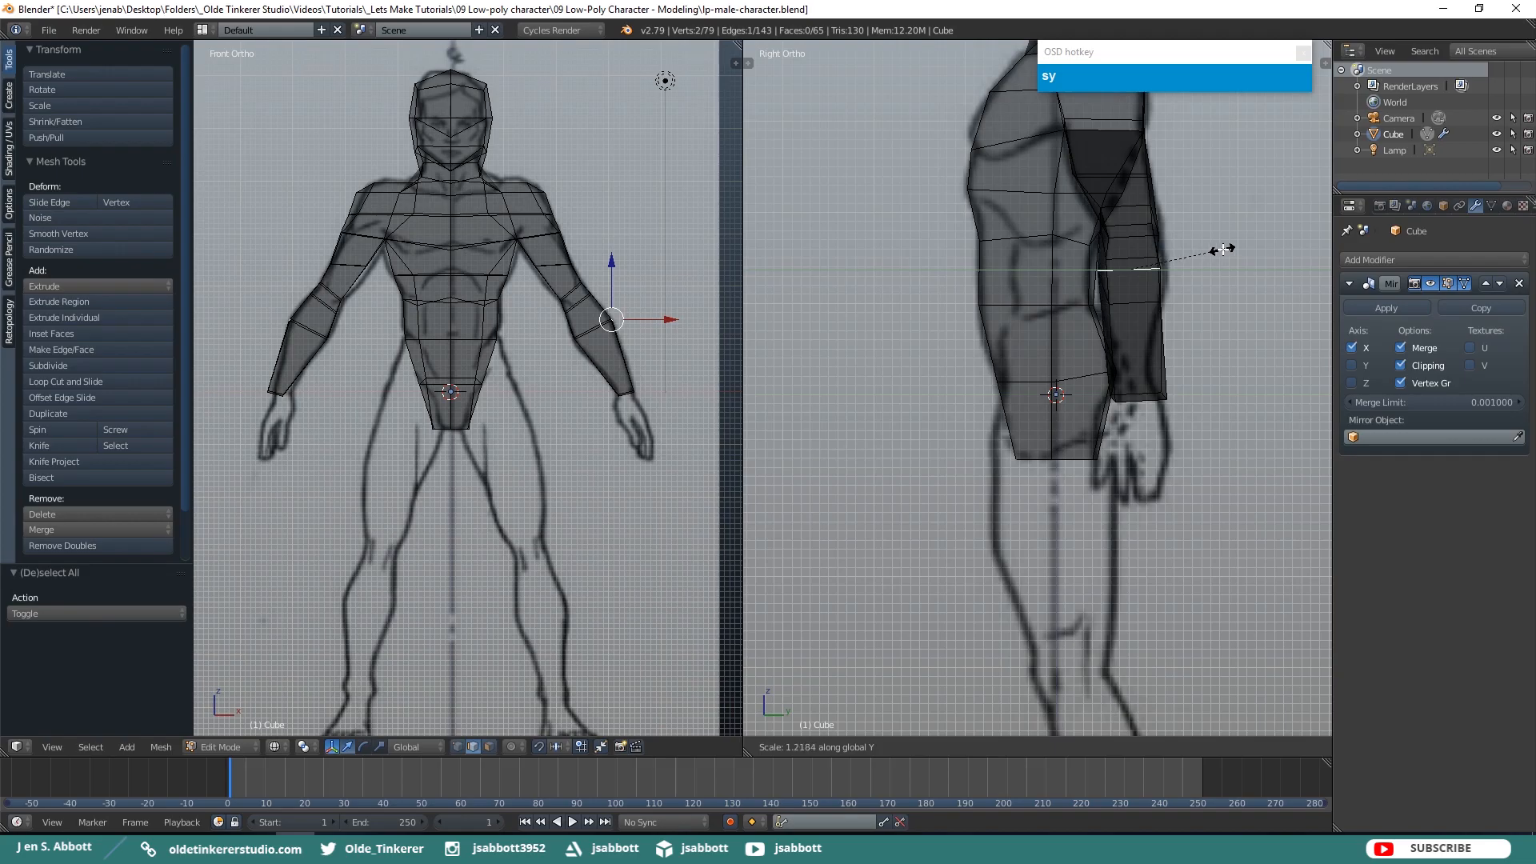
pyautogui.click(1223, 249)
pyautogui.press('a')
# Move the rear wrist edge about -0.097 and the front wrist edge about -0.018 along Y to fit the side reference
pyautogui.rightClick(1162, 395)
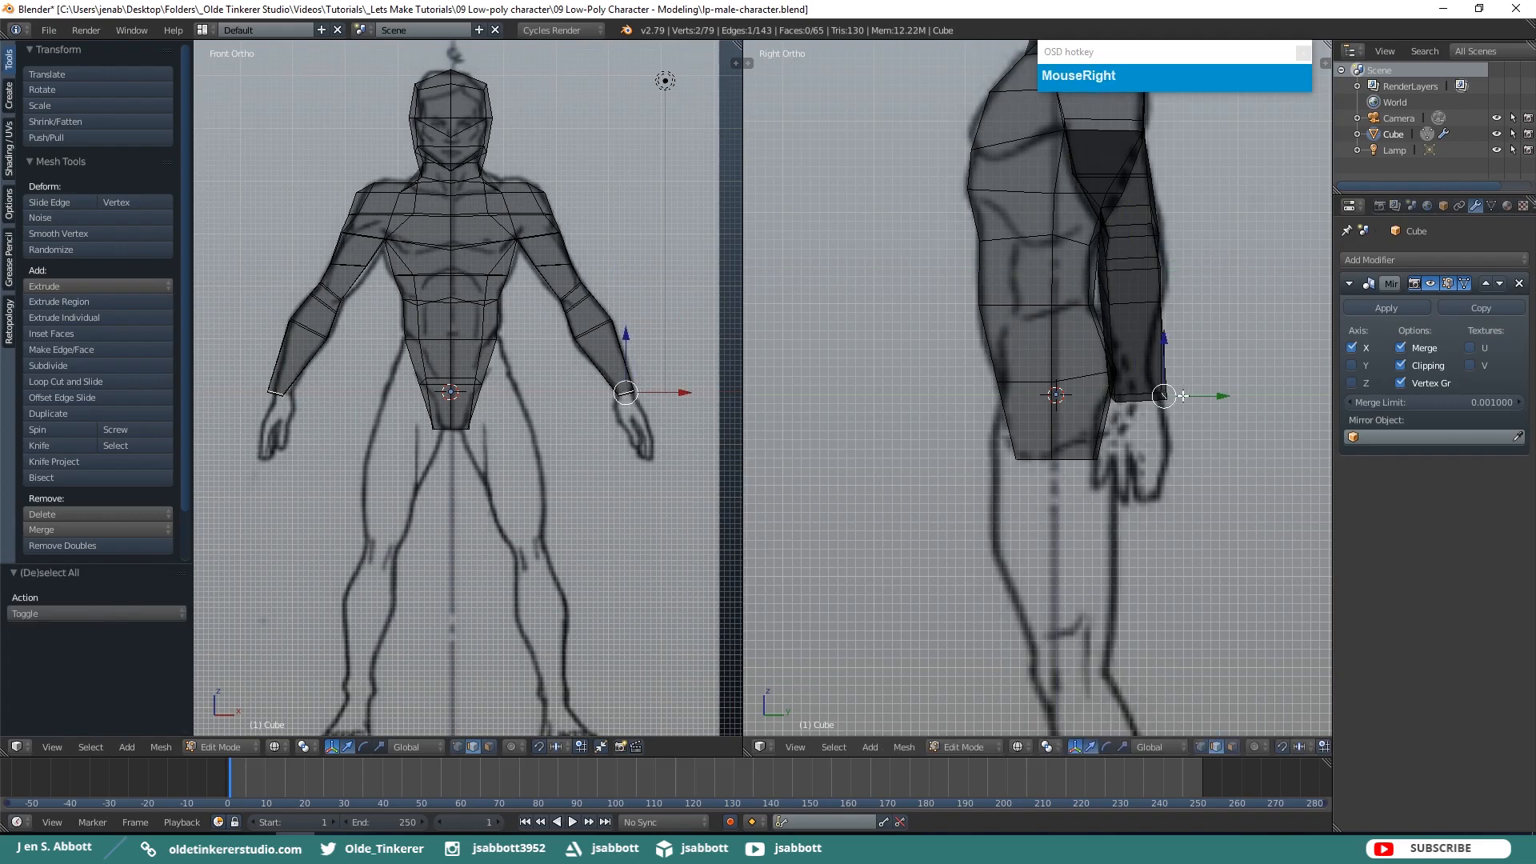
pyautogui.moveTo(1213, 395); pyautogui.dragTo(1206, 395)
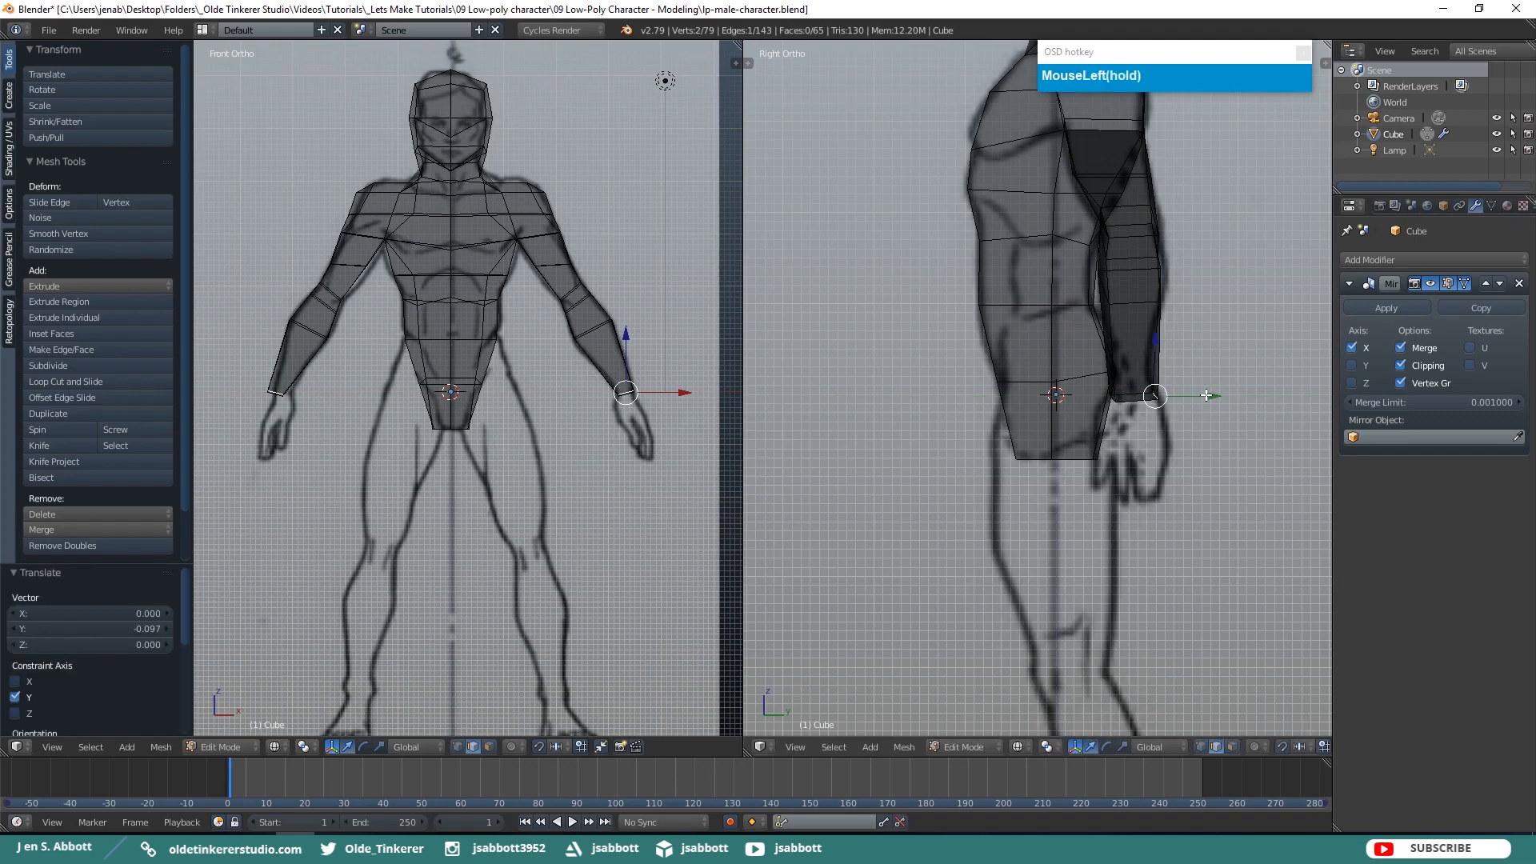
pyautogui.rightClick(1120, 400)
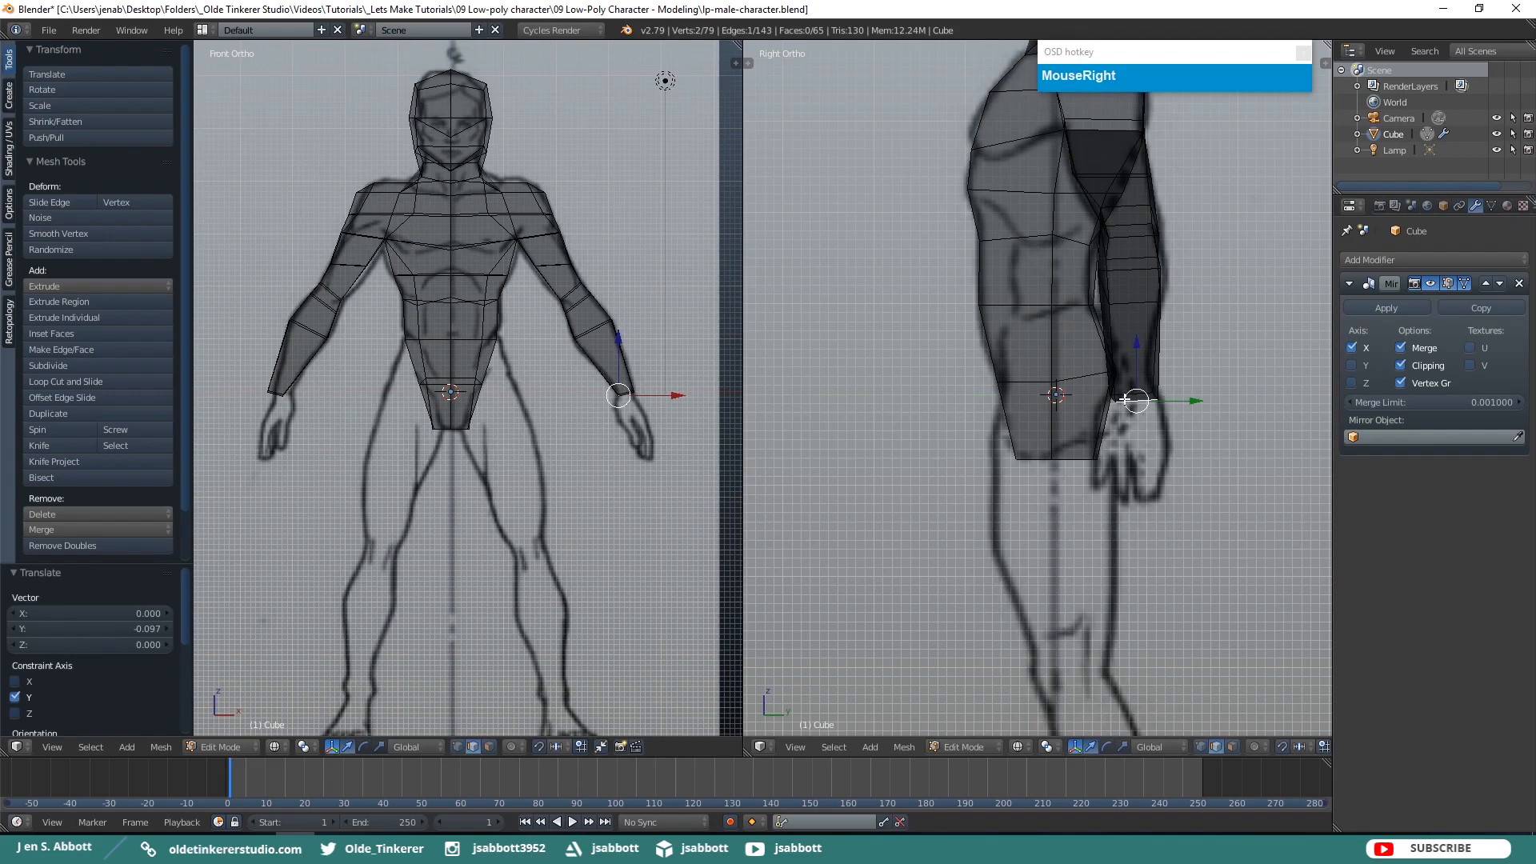
pyautogui.moveTo(1182, 396); pyautogui.dragTo(1173, 397)
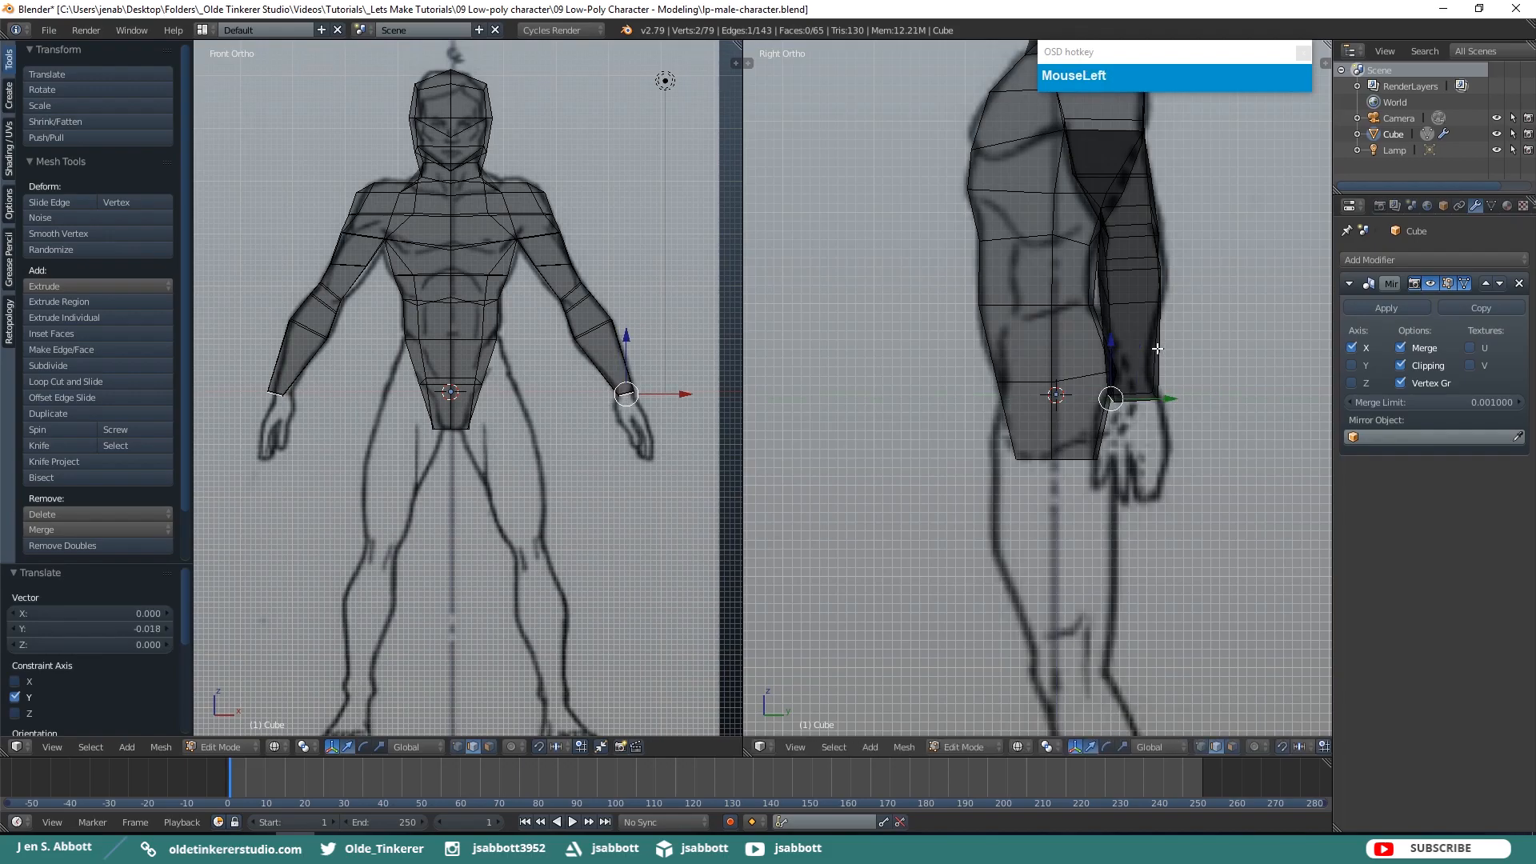
# Add a loop cut around the forearm just above the wrist and scale it along Y by a factor of about 0.739
pyautogui.hotkey('ctrl', 'r')
pyautogui.click(1157, 354)
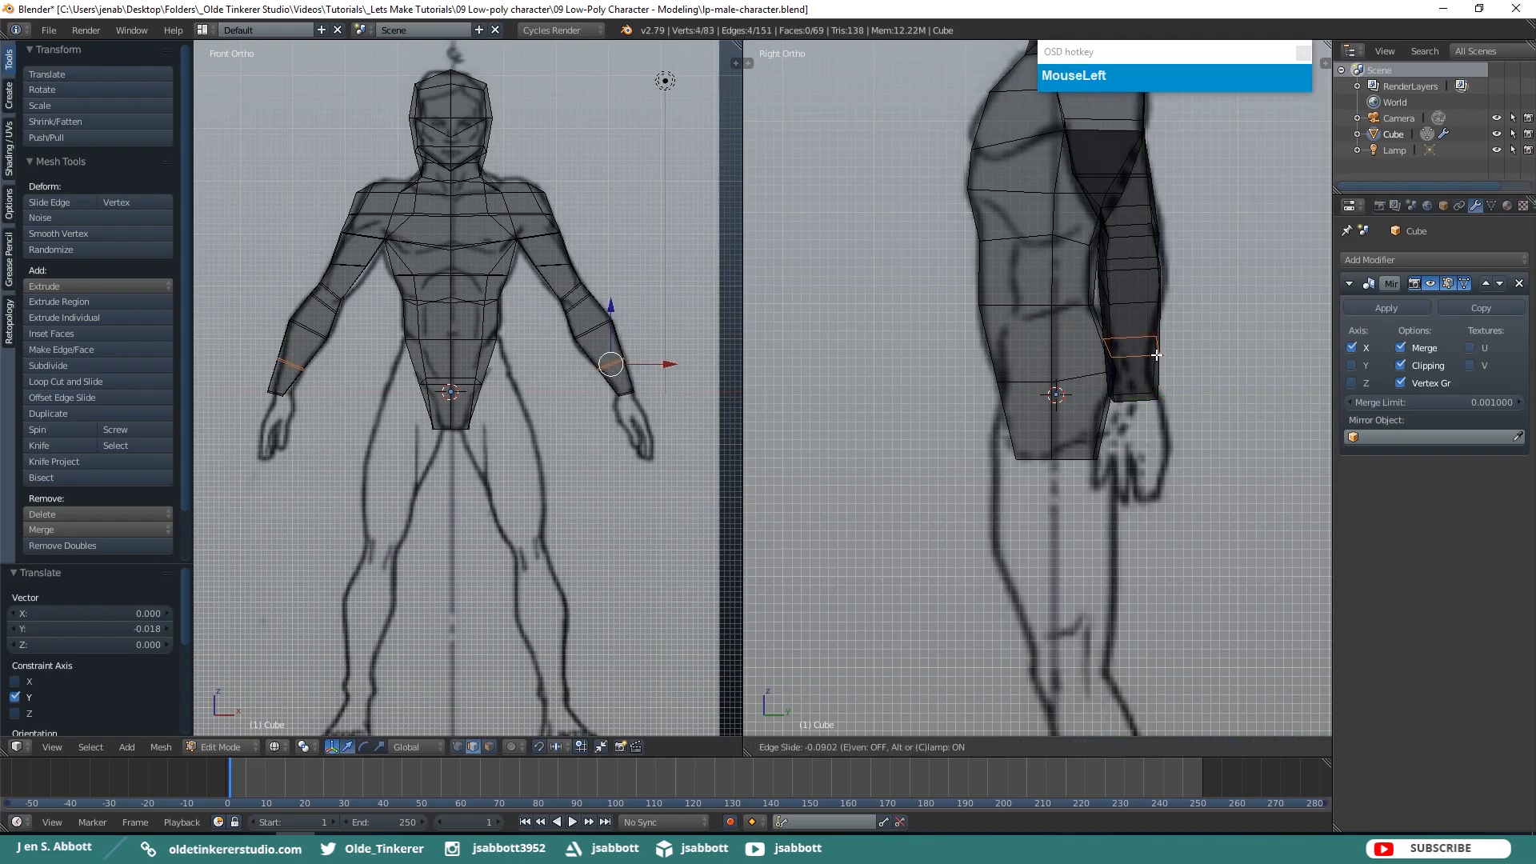
pyautogui.click(1156, 371)
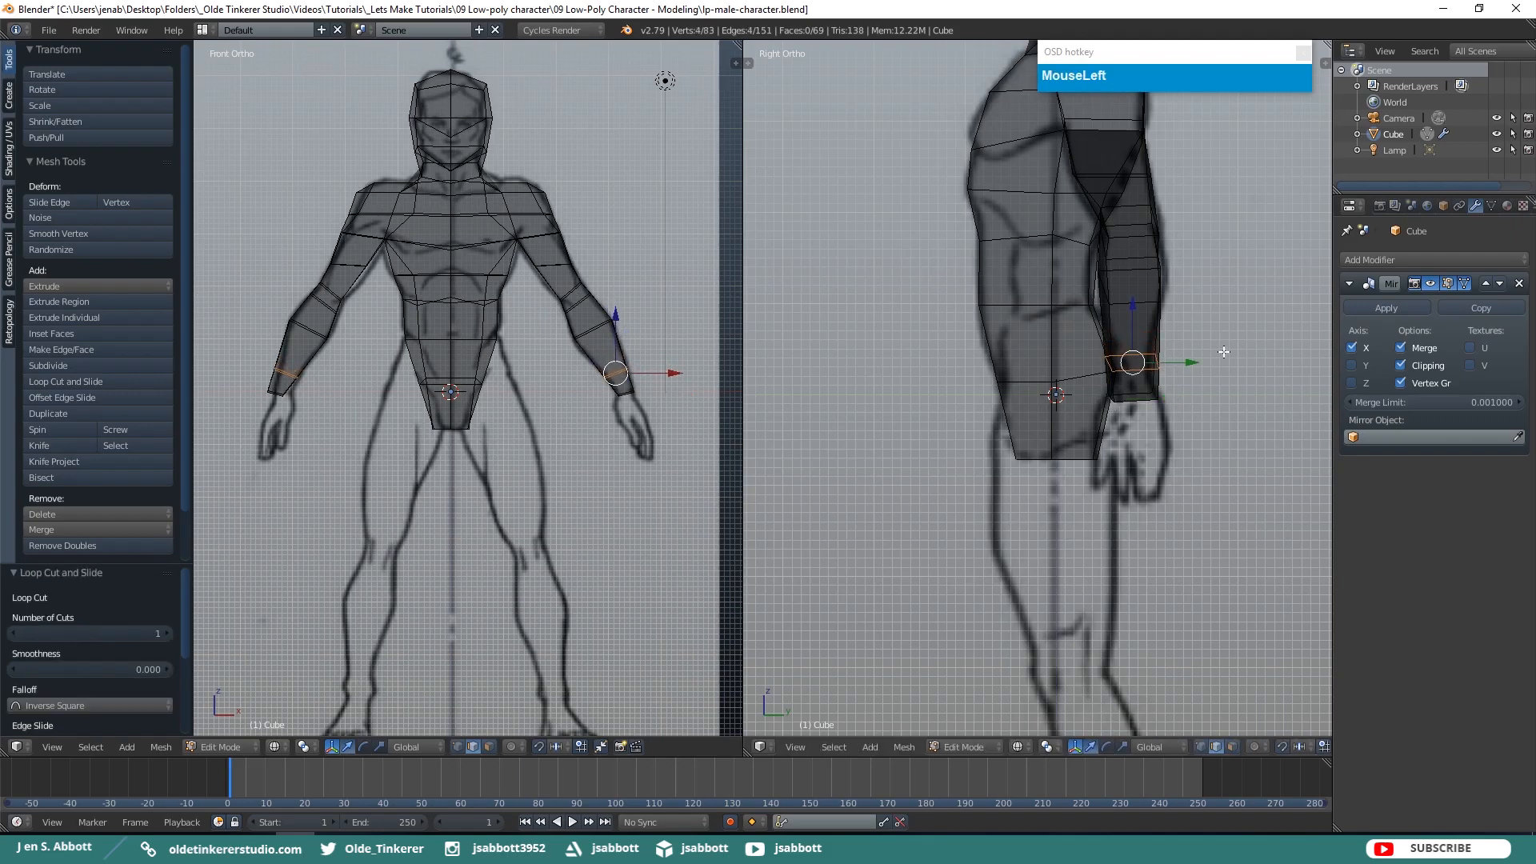
pyautogui.press('s')
pyautogui.press('y')
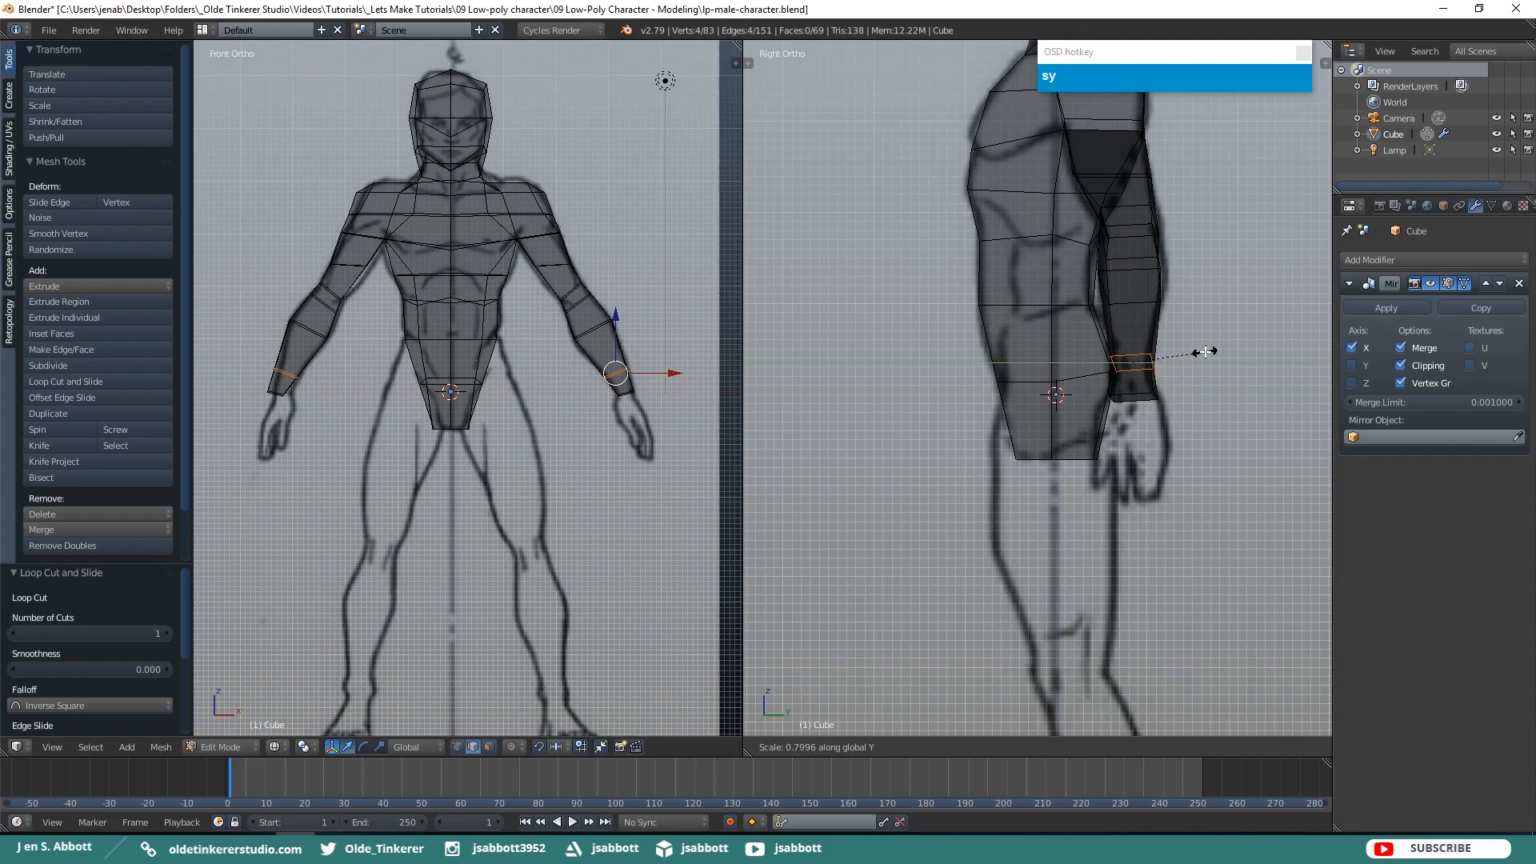
pyautogui.click(1199, 352)
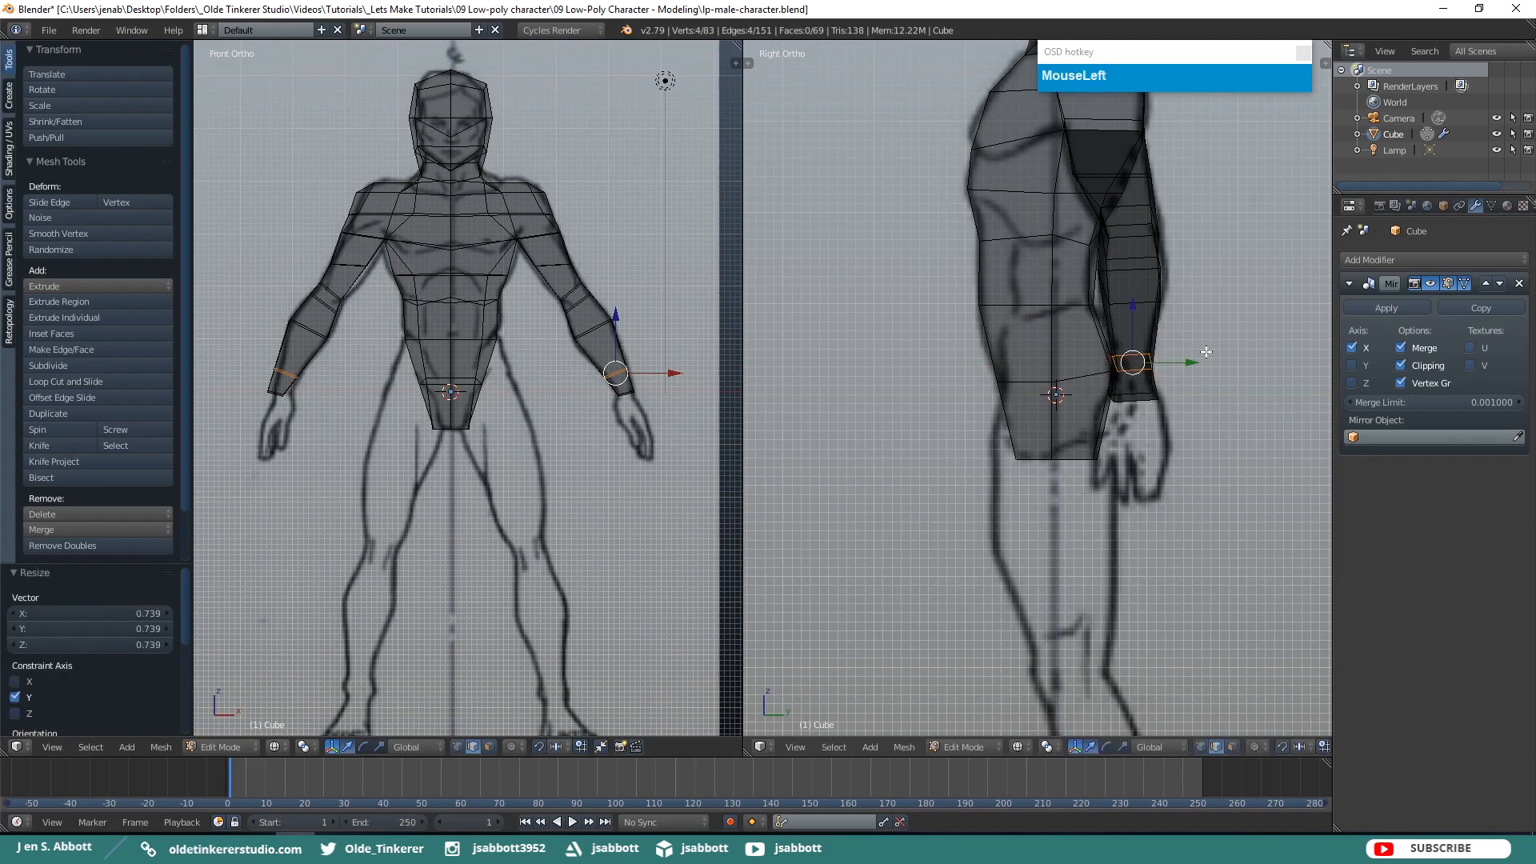
pyautogui.press('a')
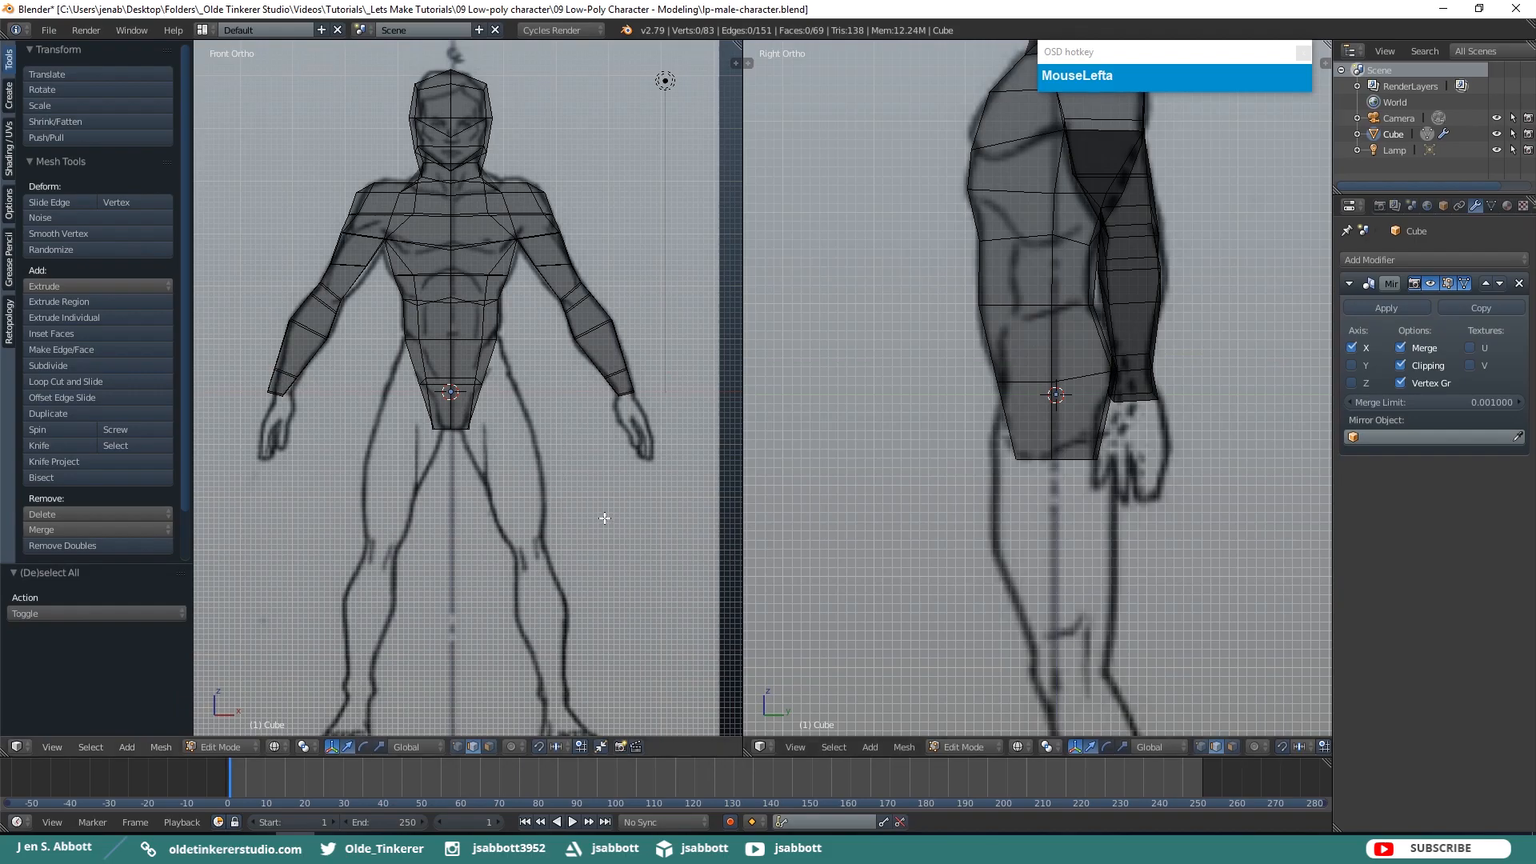
# Save the character's Blender file
pyautogui.keyDown('shift'); pyautogui.moveTo(596, 520); pyautogui.dragTo(596, 444, button='middle'); pyautogui.keyUp('shift')
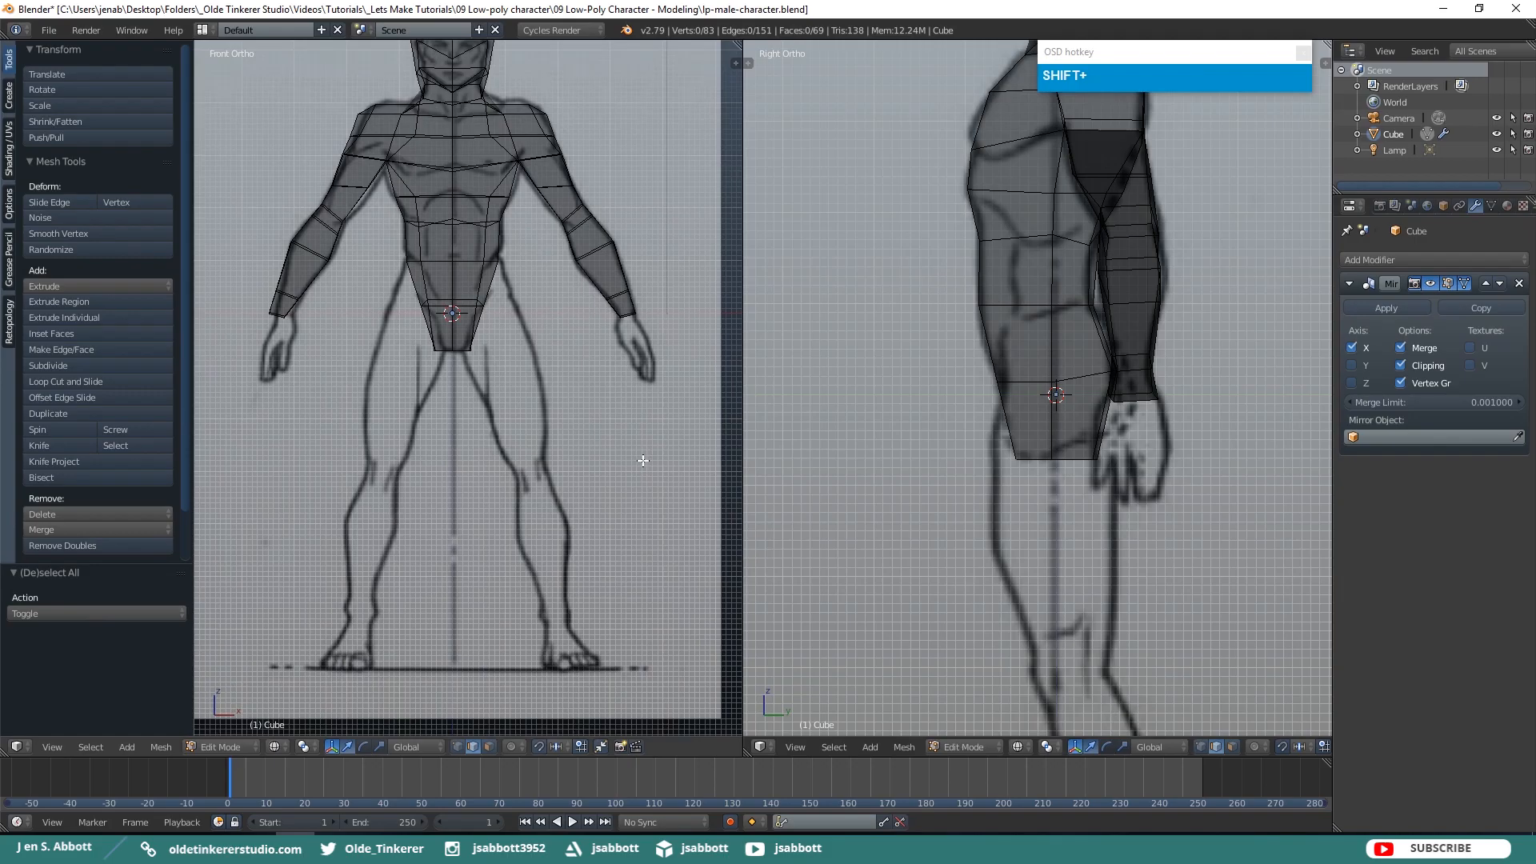
pyautogui.click(42, 32)
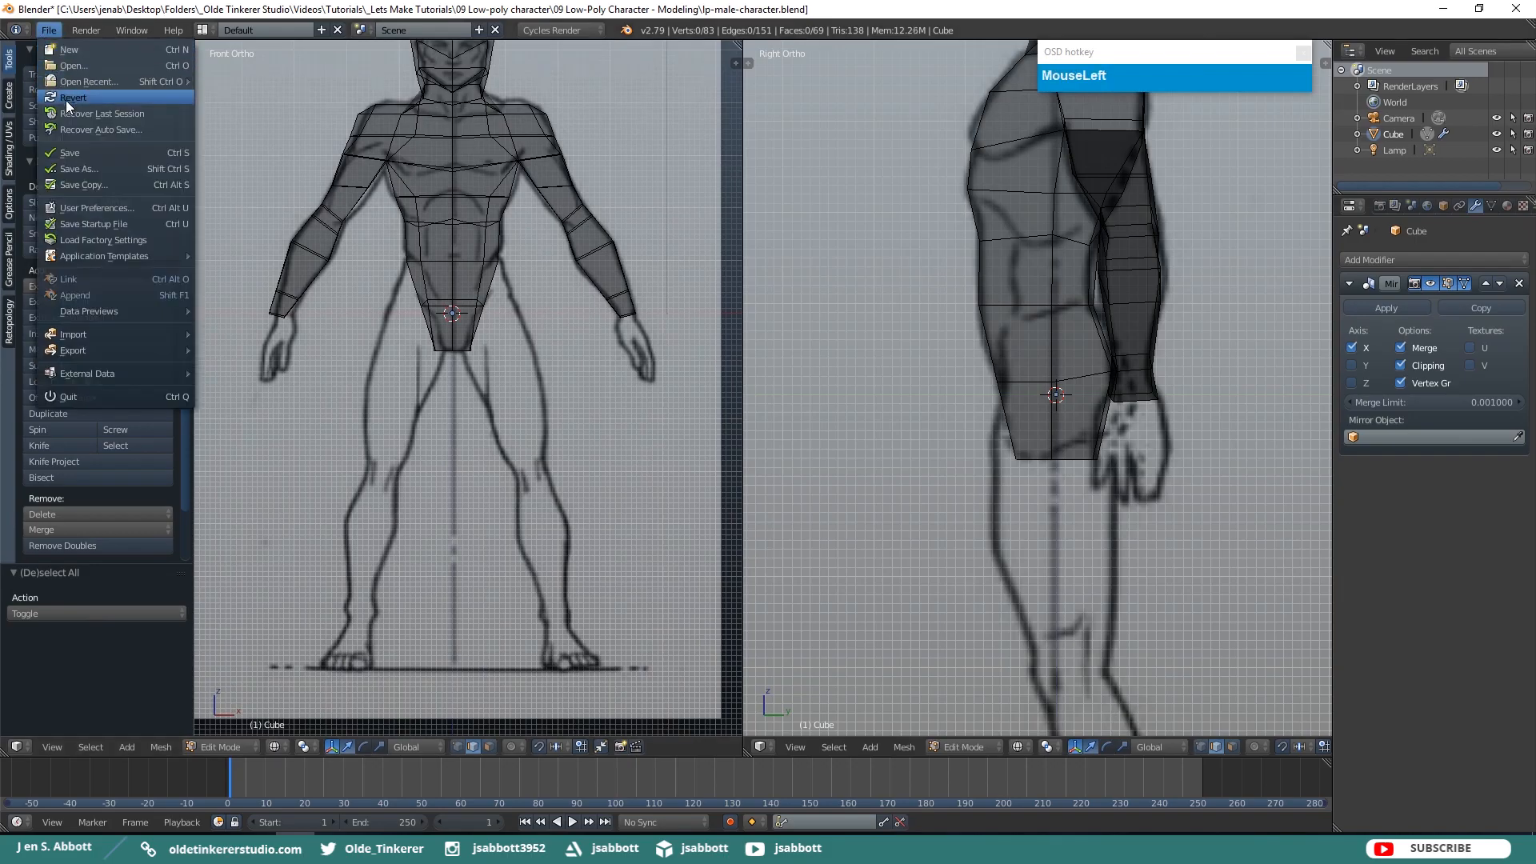
pyautogui.click(71, 154)
pyautogui.scroll(-1, 768, 432)
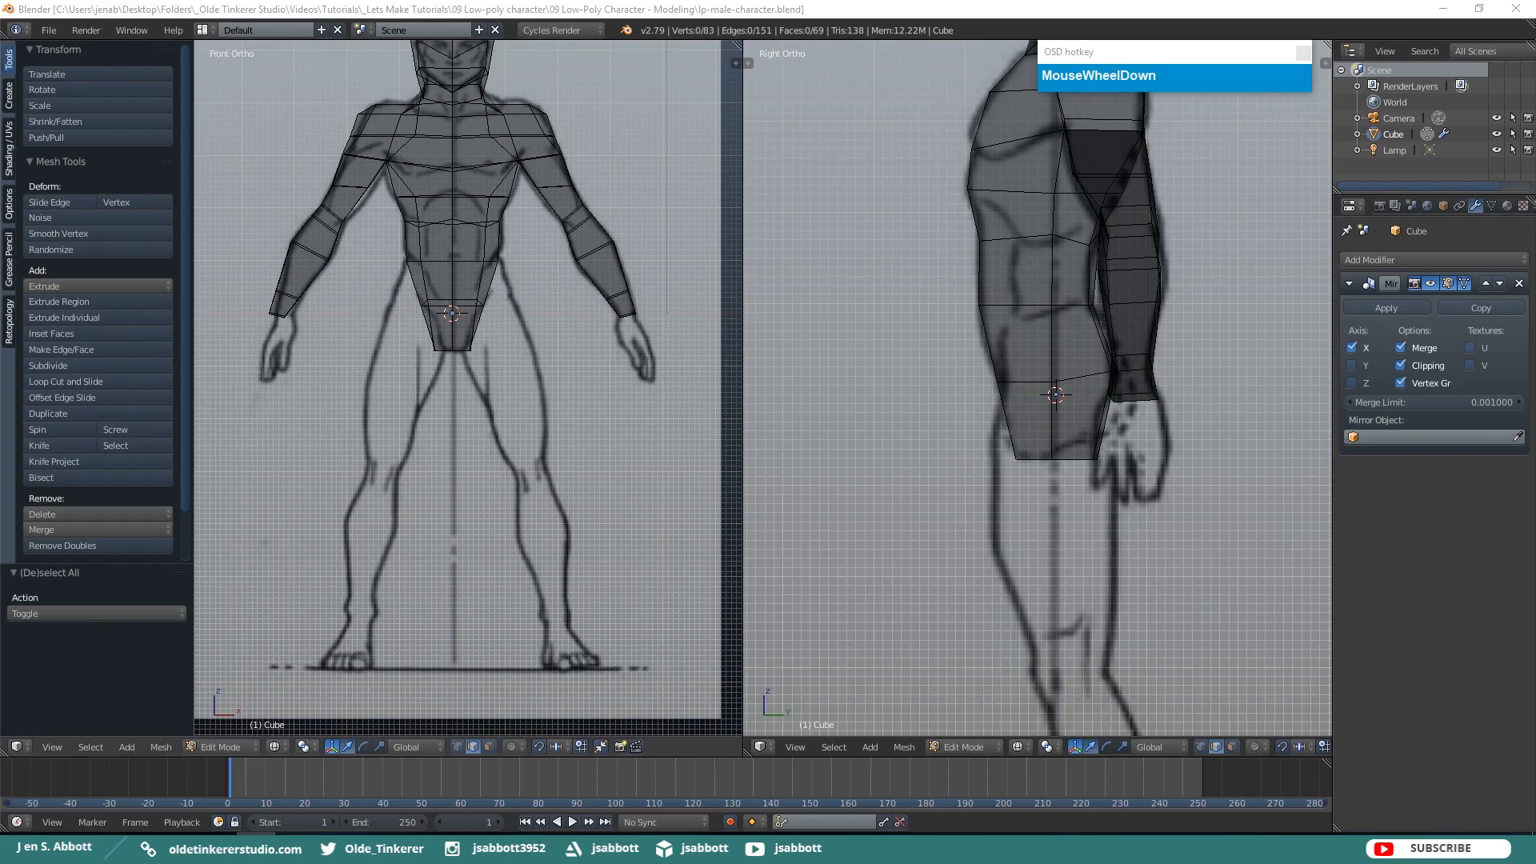
pyautogui.click(677, 372)
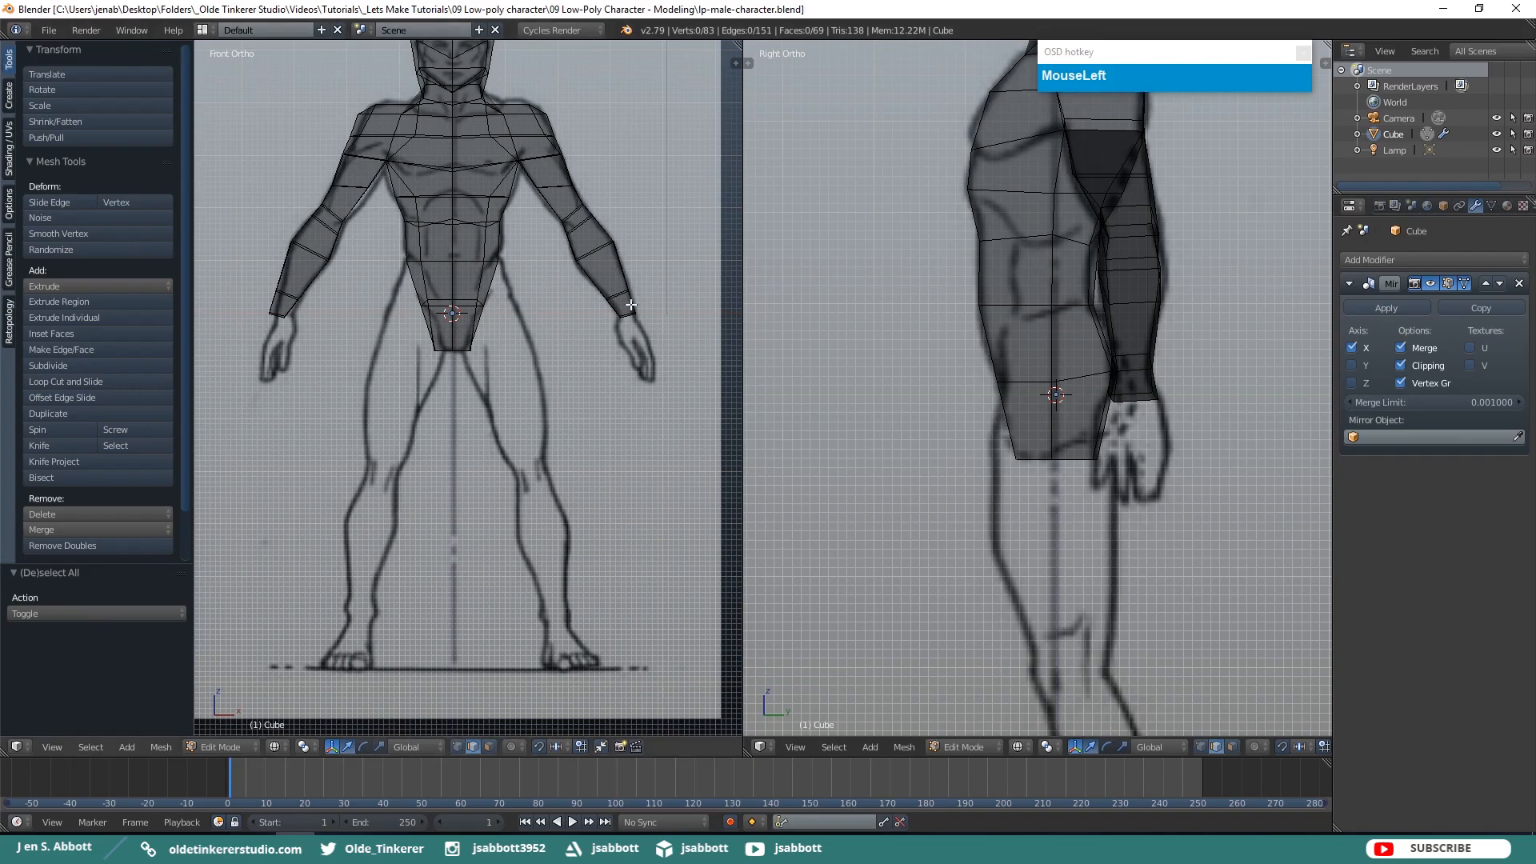
# In face select mode, extrude the wrist's end face about 0.191 along its normal to start the hand
pyautogui.hotkey('ctrl', 'Tab')
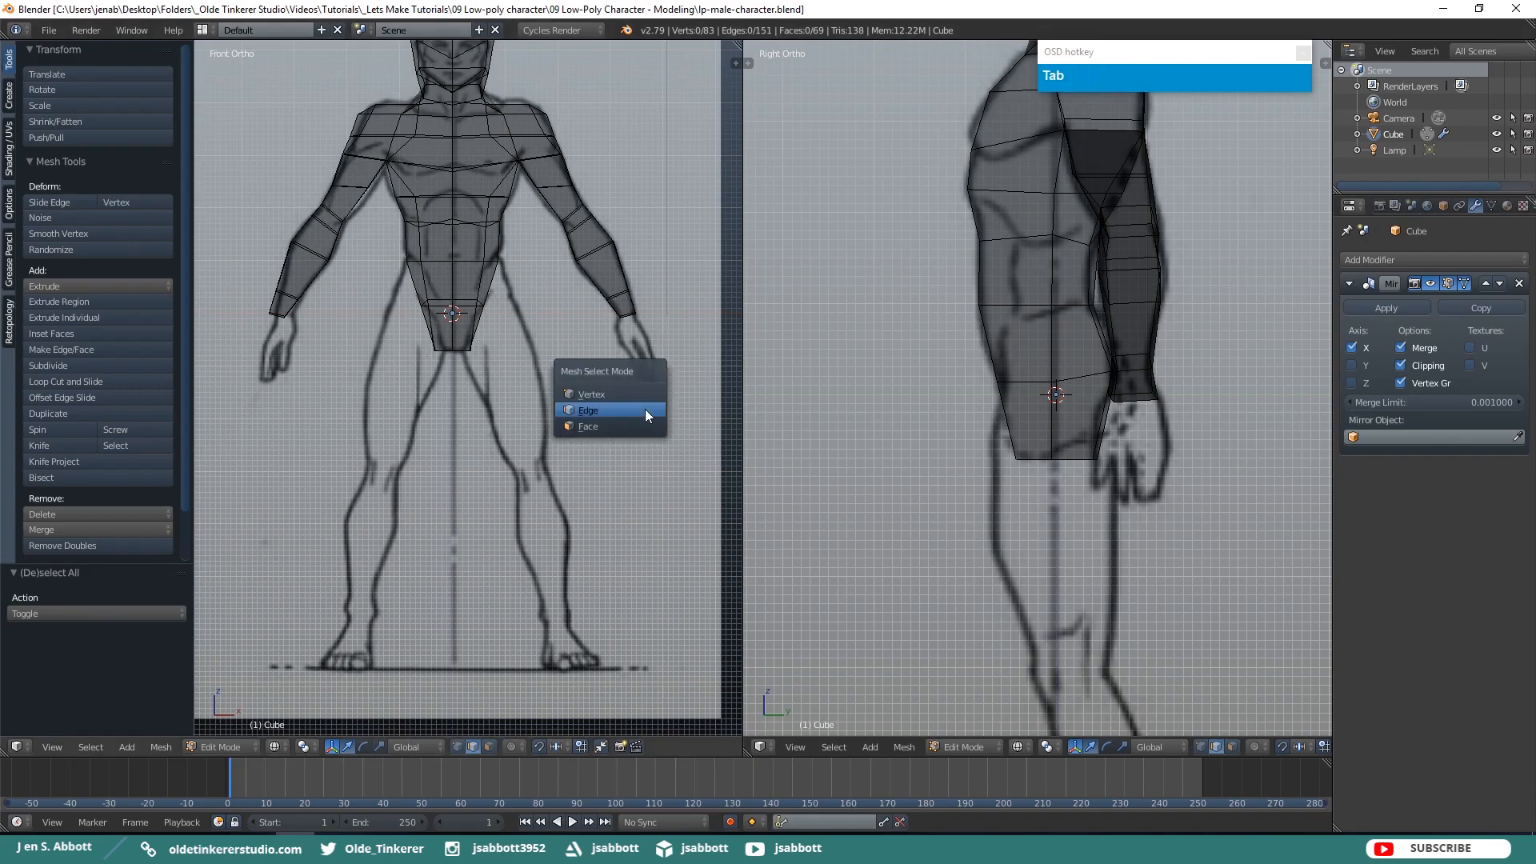
pyautogui.click(631, 425)
pyautogui.moveTo(680, 307); pyautogui.dragTo(588, 265, button='middle')
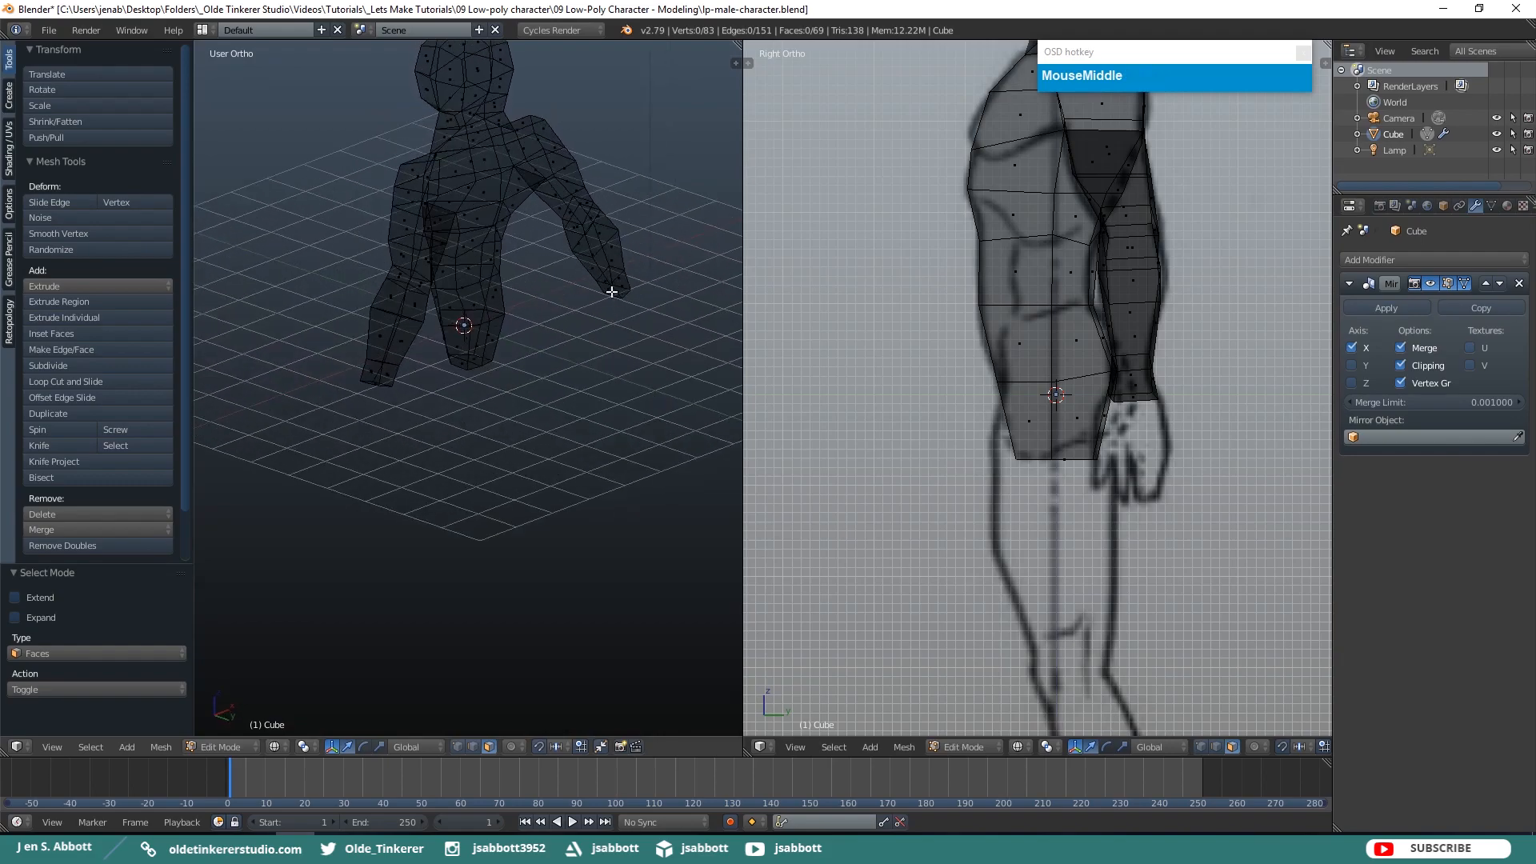
pyautogui.rightClick(611, 292)
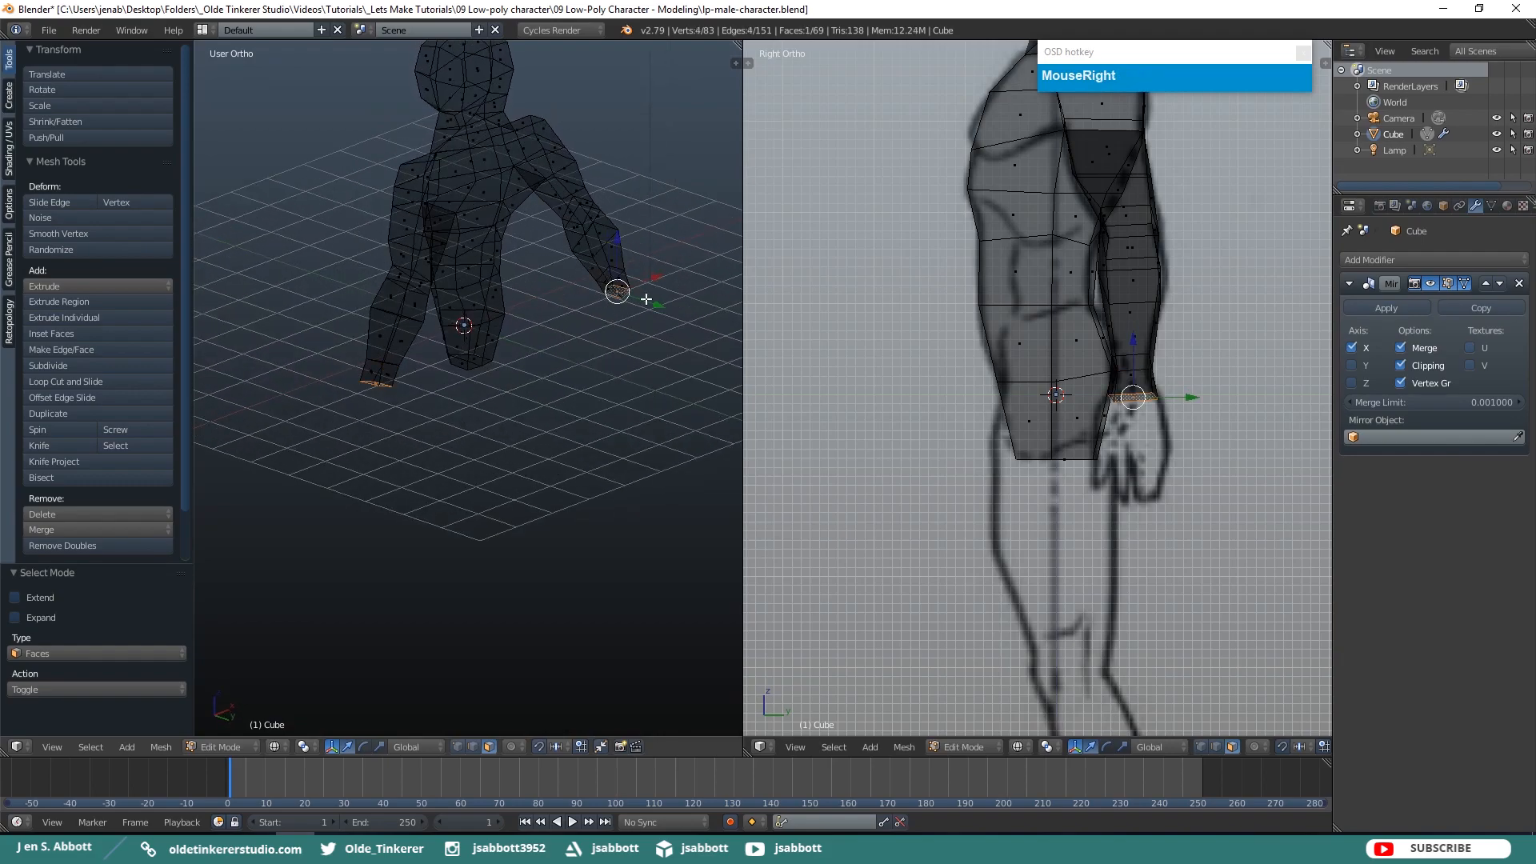
pyautogui.press('KP_1')
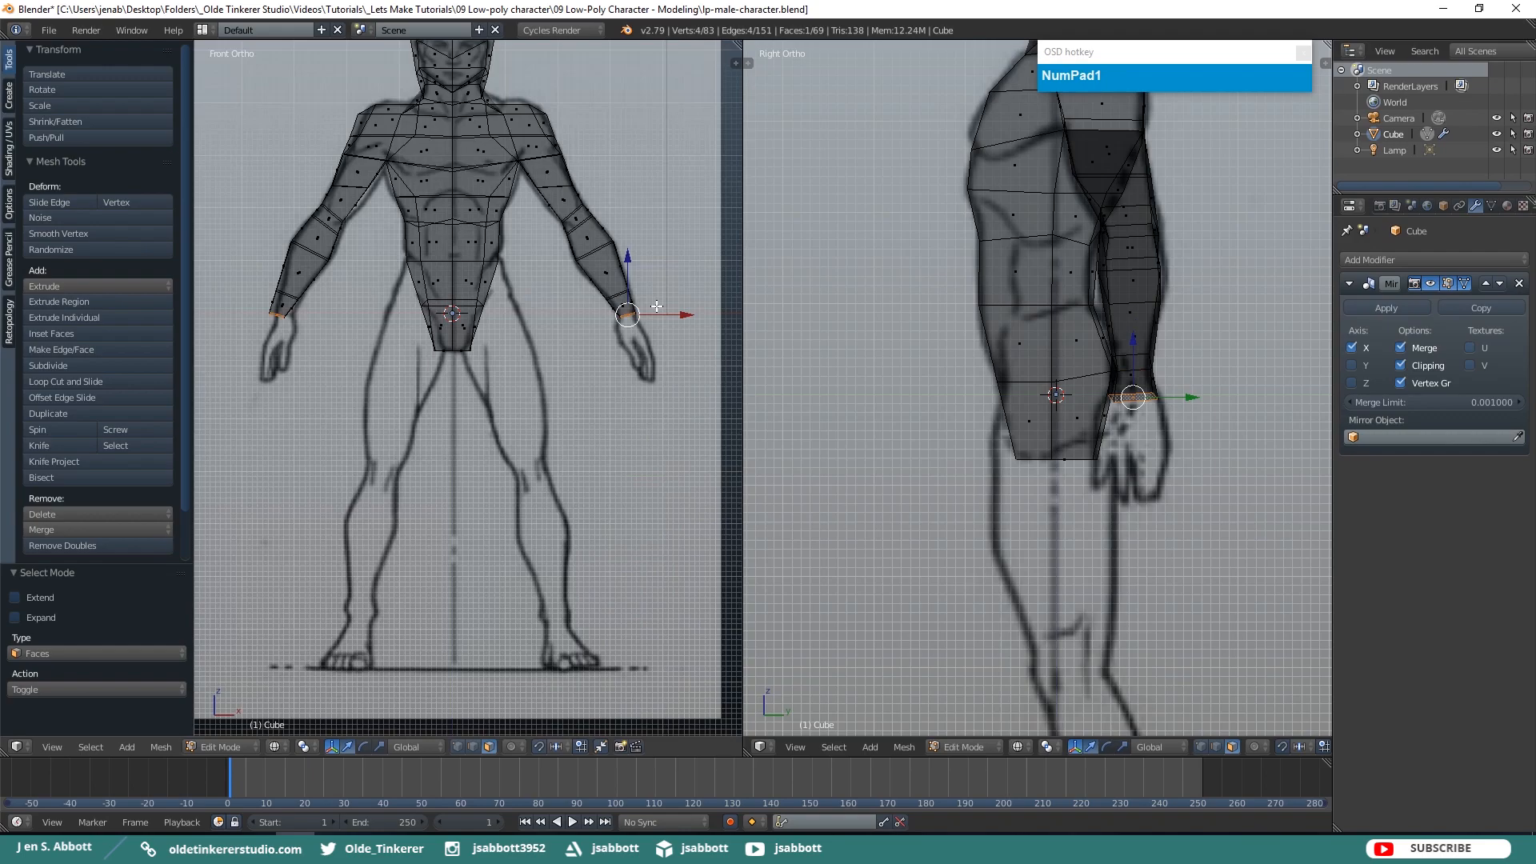
pyautogui.press('e')
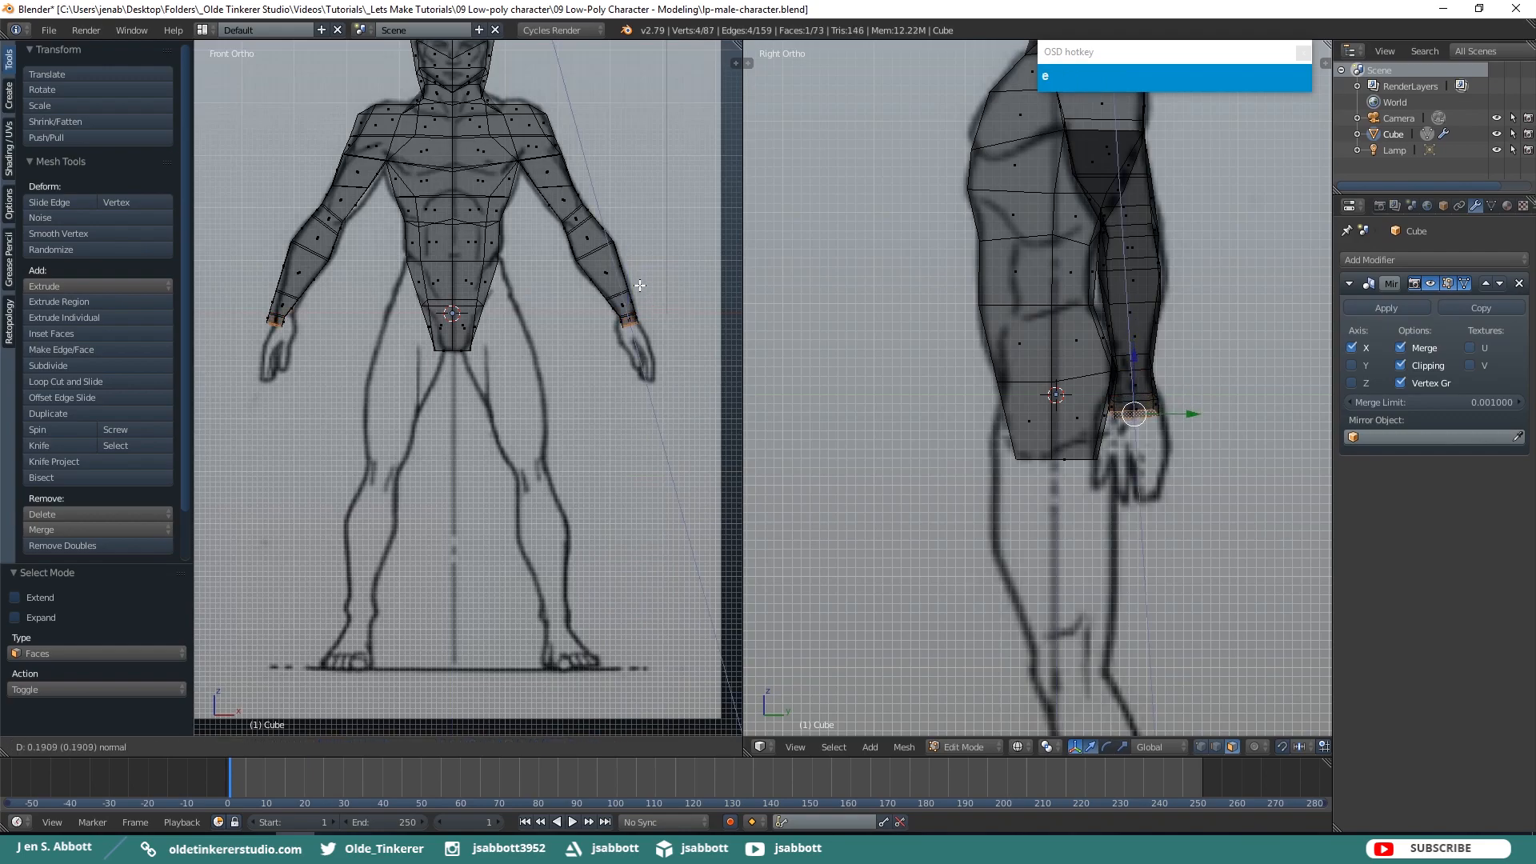
pyautogui.click(640, 285)
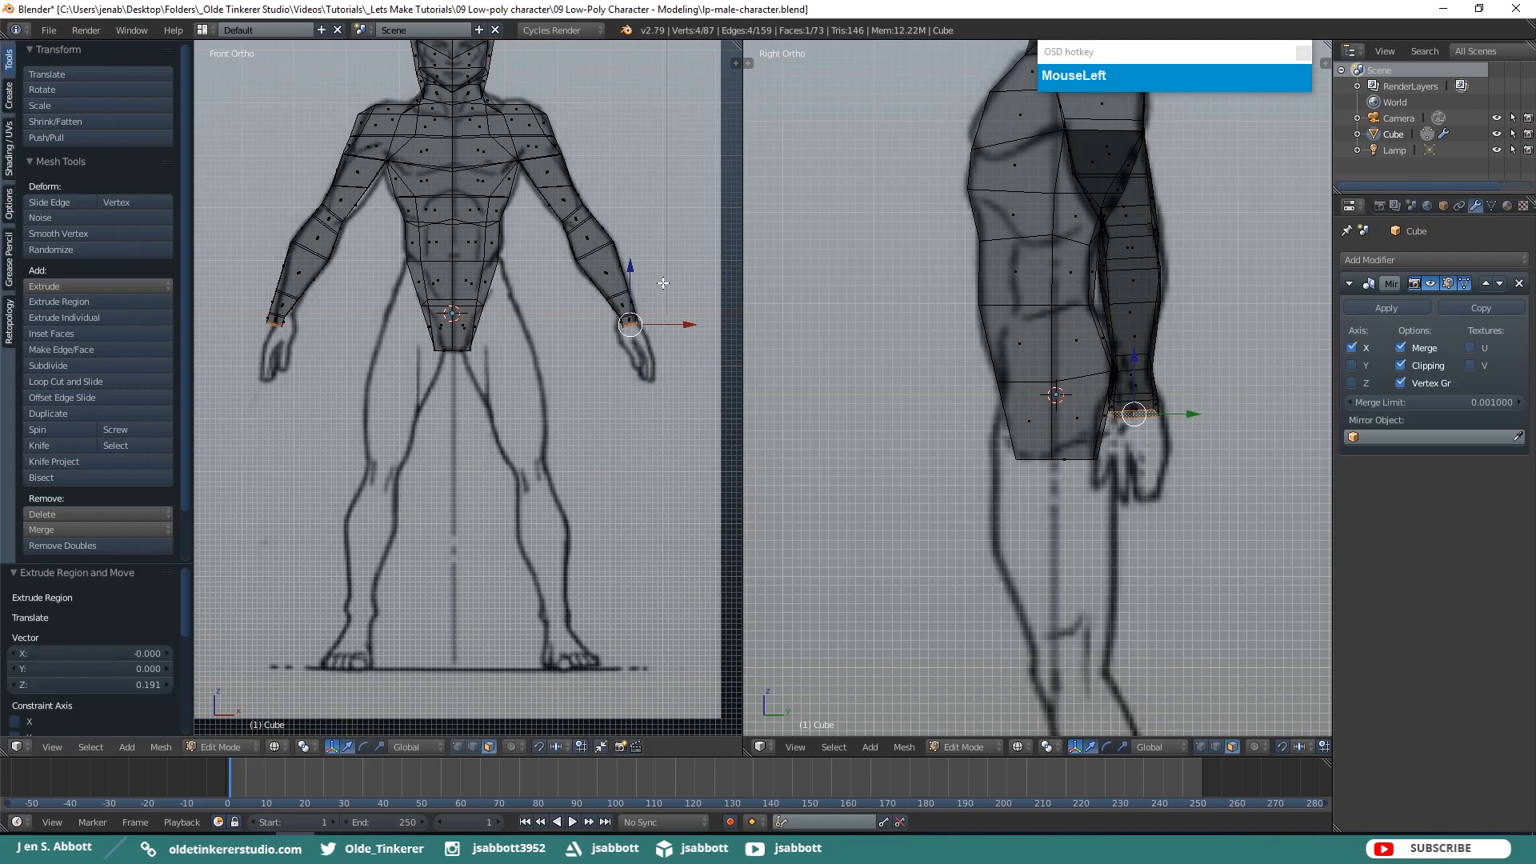
# Widen the extruded hand face by a factor of about 1.553 along X and about 1.22 along Y
pyautogui.press('s')
pyautogui.press('x')
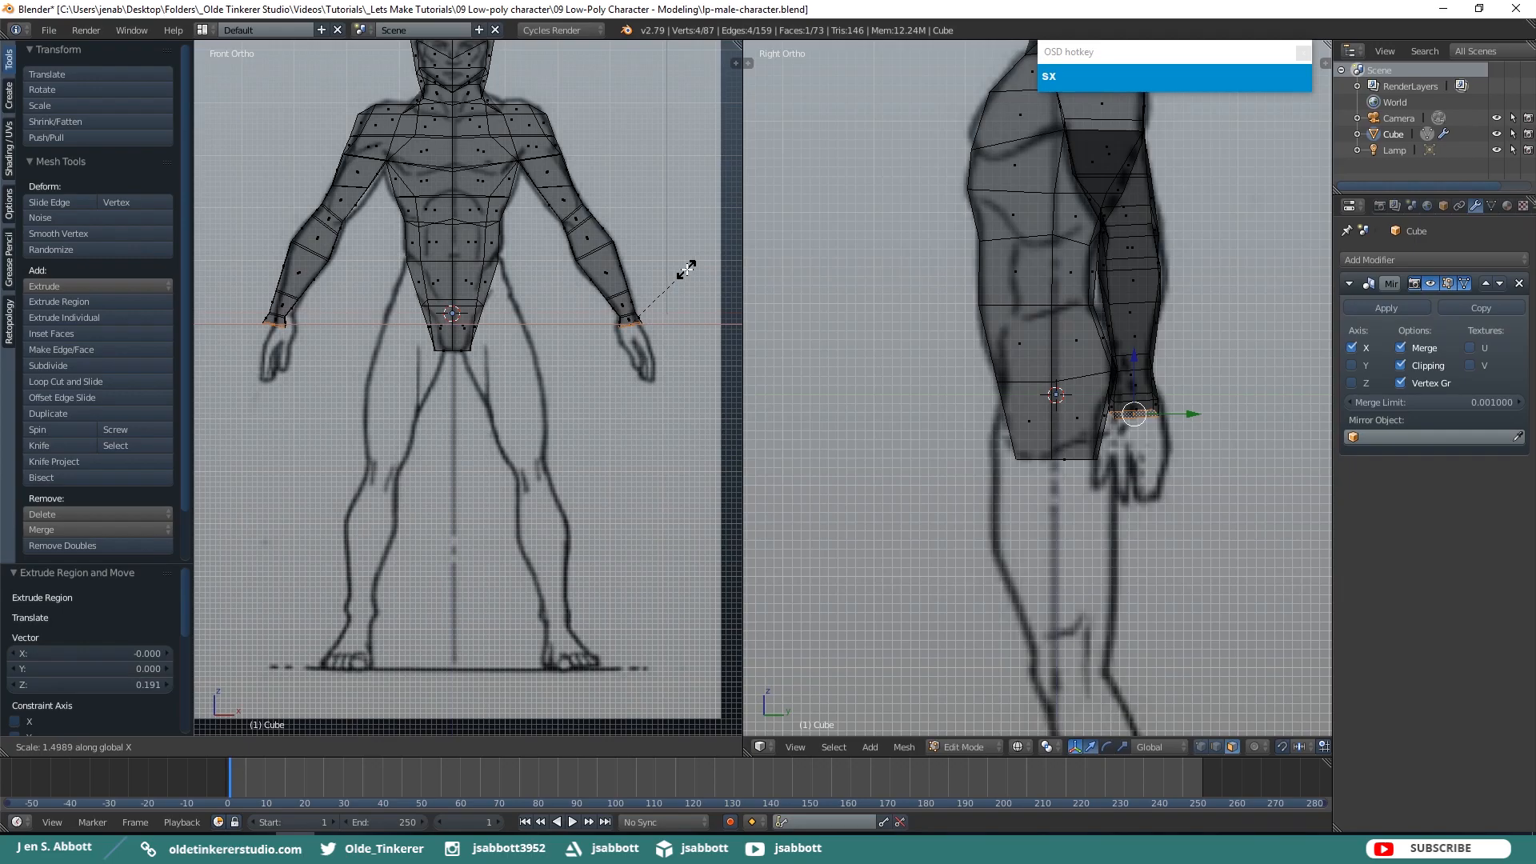
pyautogui.click(686, 266)
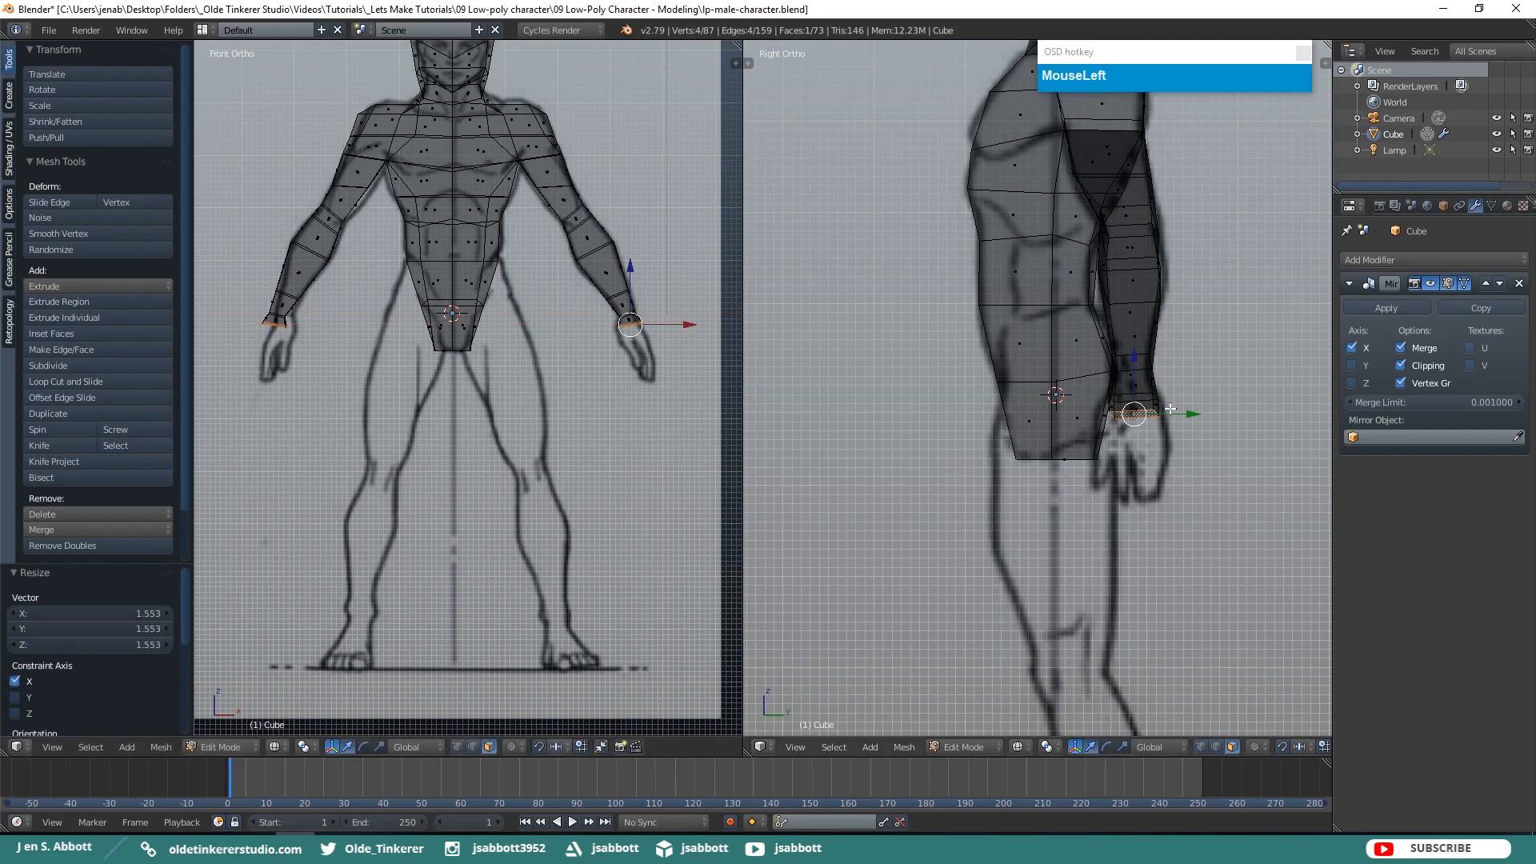
pyautogui.press('s')
pyautogui.press('y')
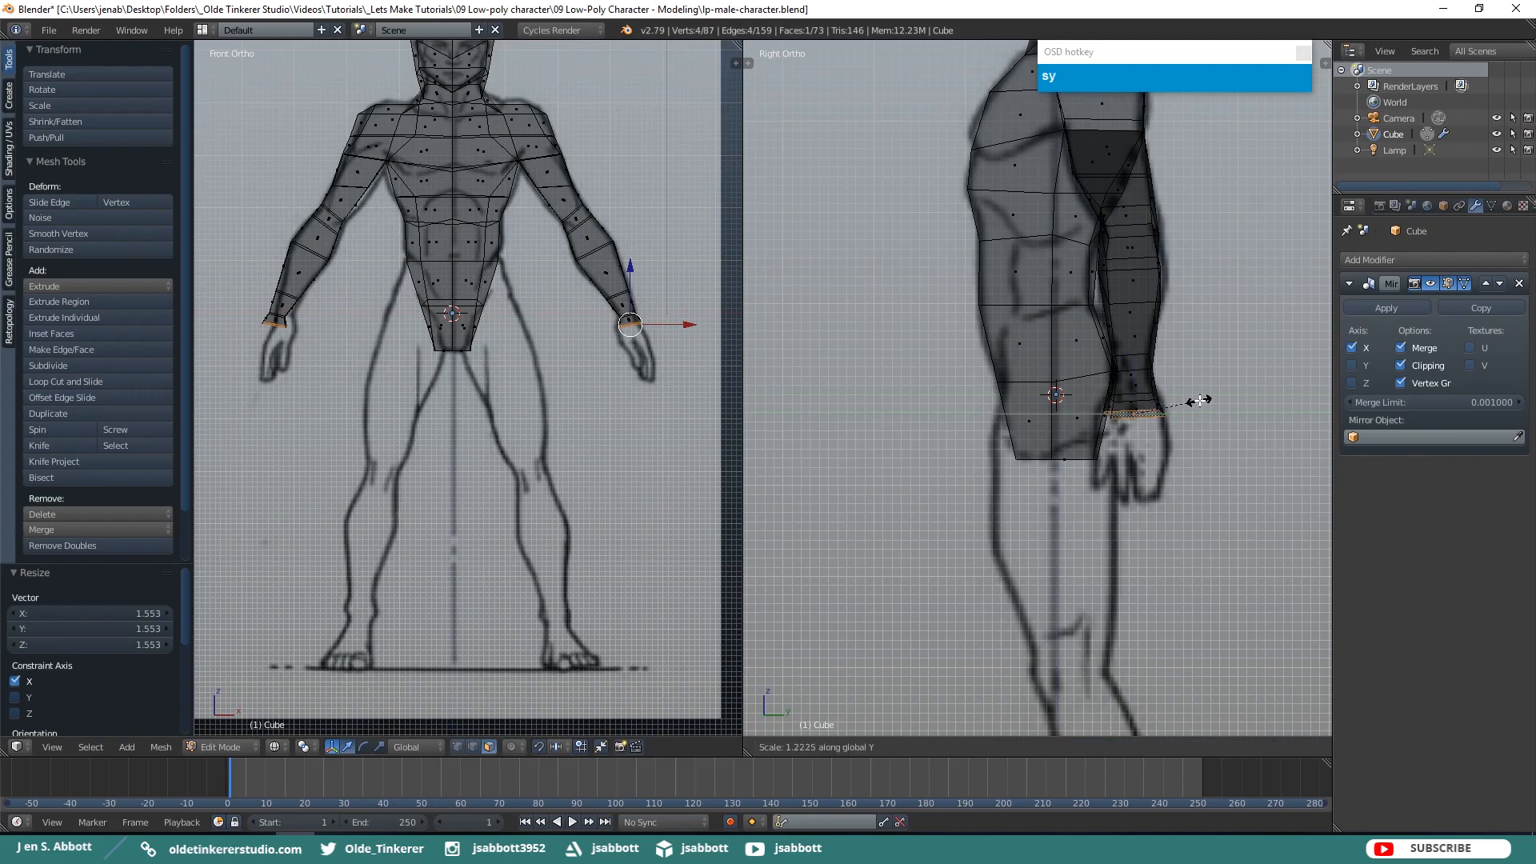
pyautogui.click(1200, 401)
pyautogui.press('a')
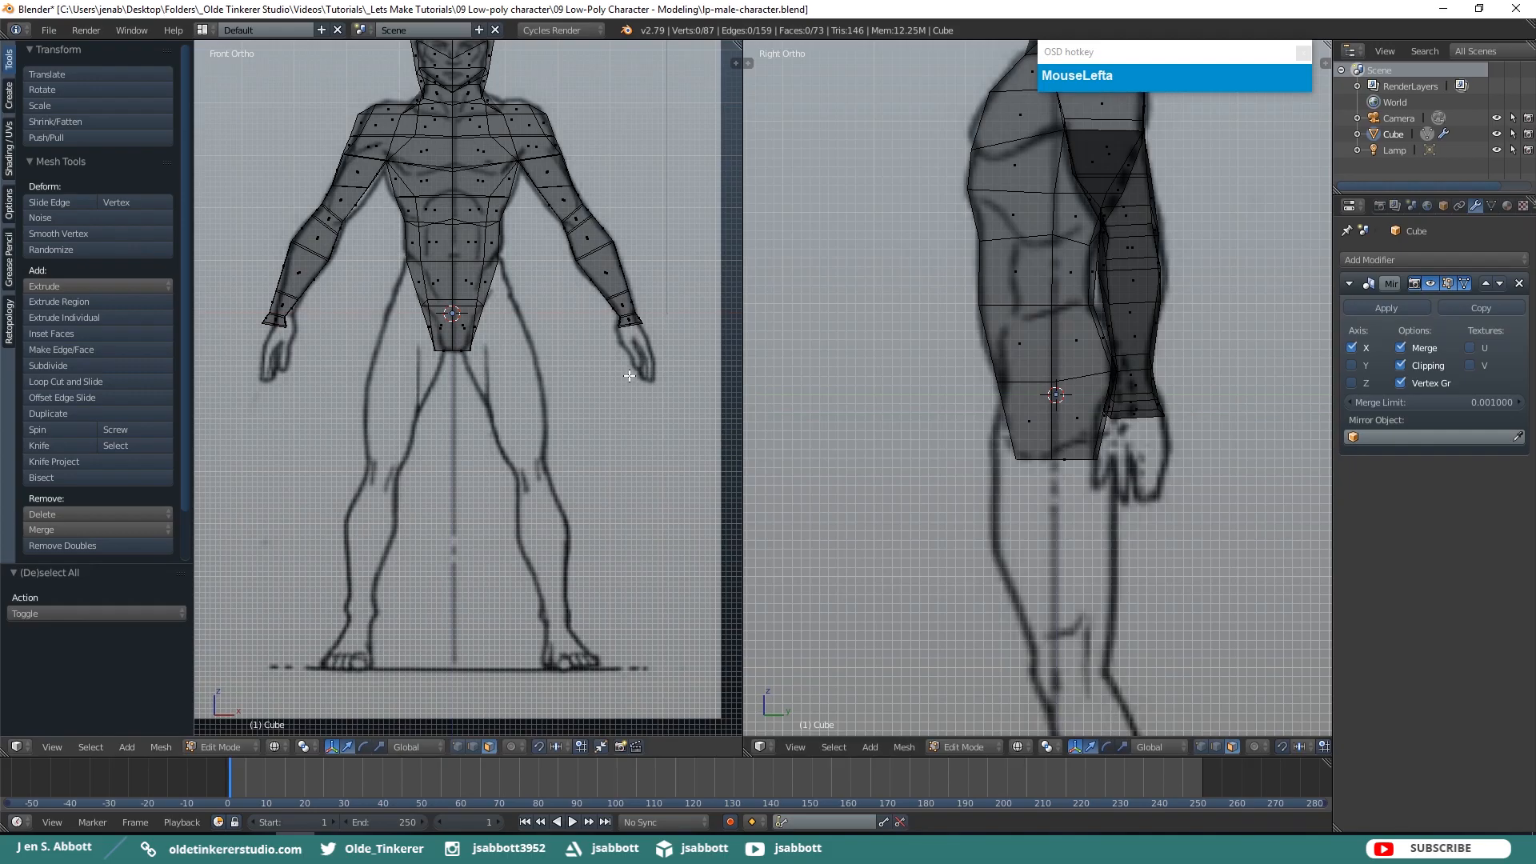
# Extrude the hand's end face about 0.245 along its normal and scale it along Y by a factor of about 1.127
pyautogui.moveTo(644, 366); pyautogui.dragTo(633, 314, button='middle')
pyautogui.rightClick(633, 314)
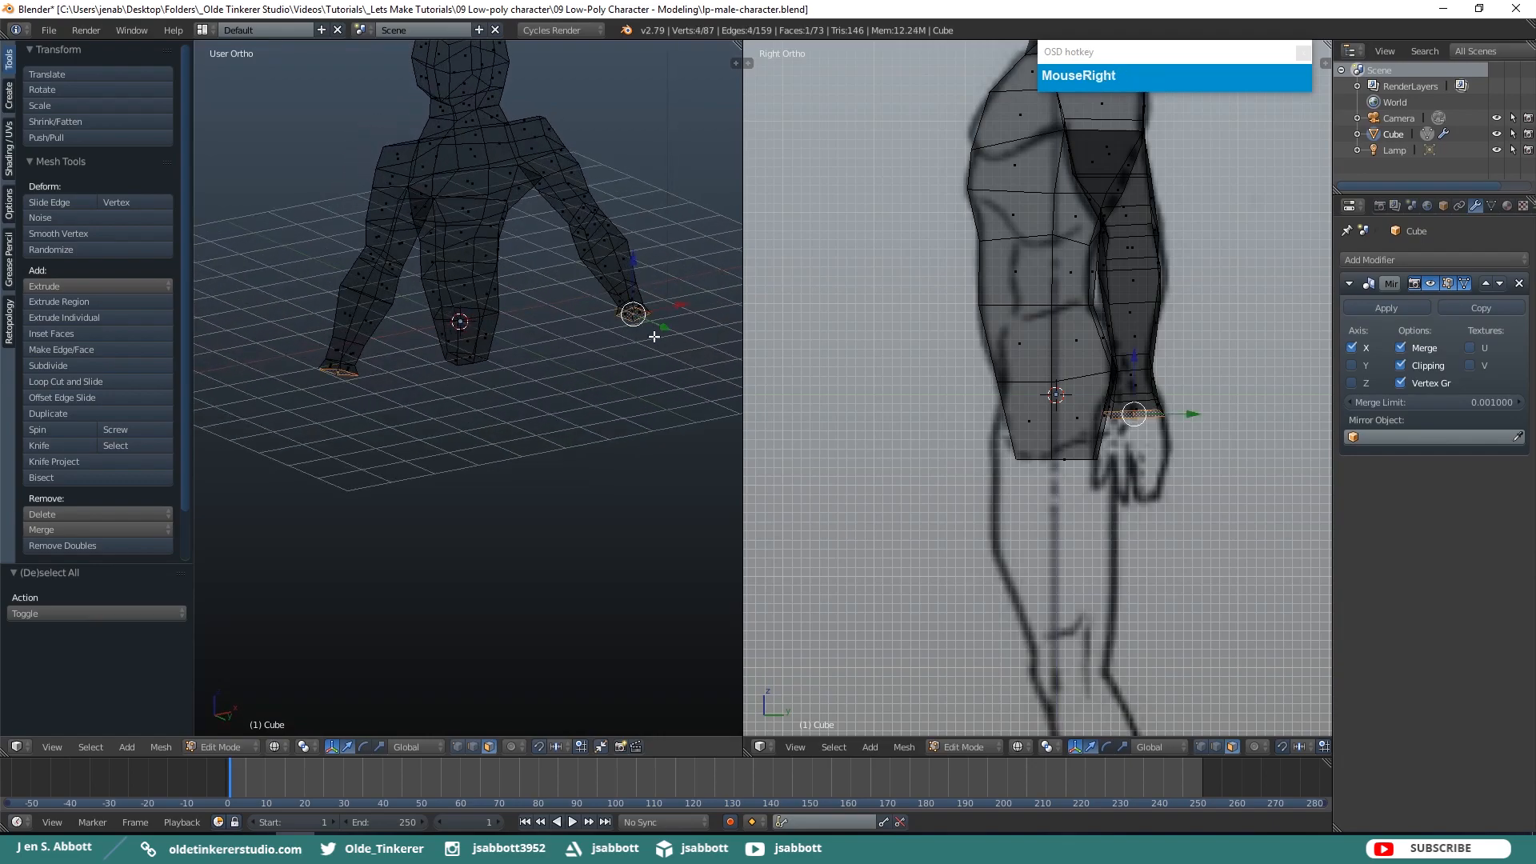
pyautogui.press('KP_1')
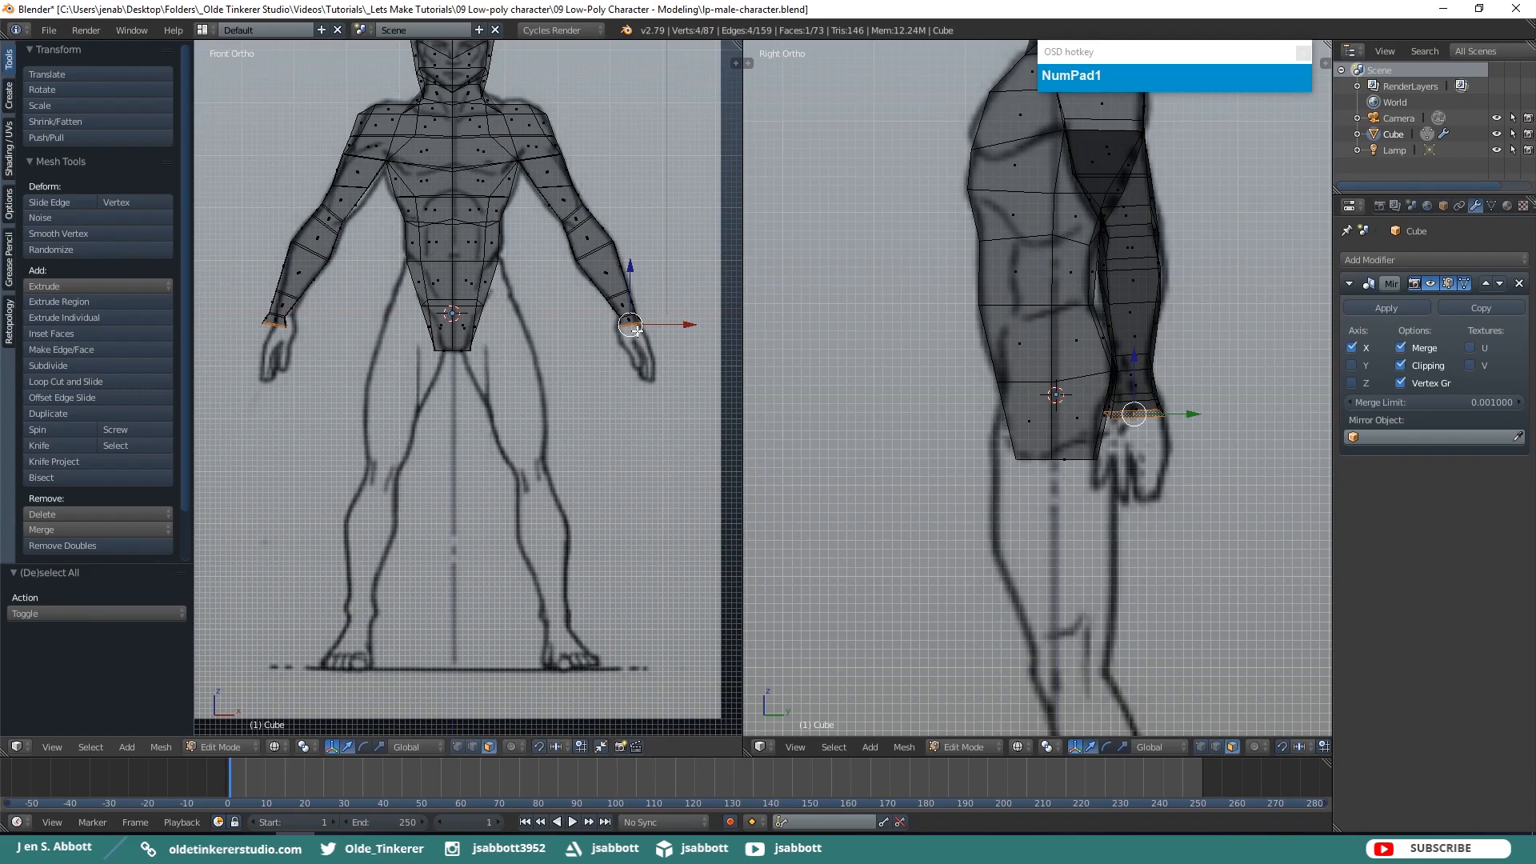
pyautogui.press('e')
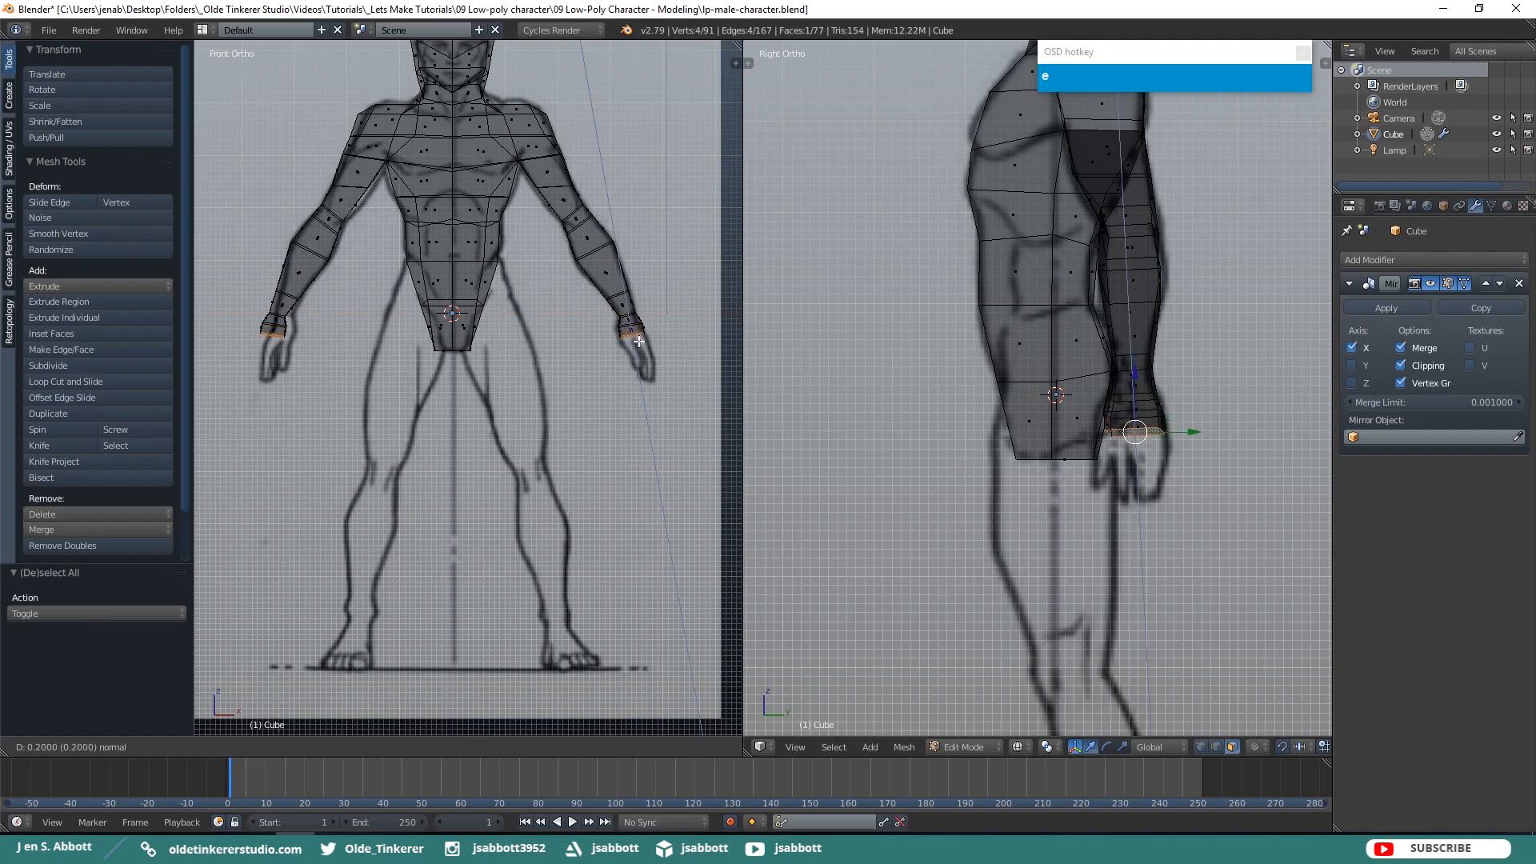
pyautogui.click(639, 344)
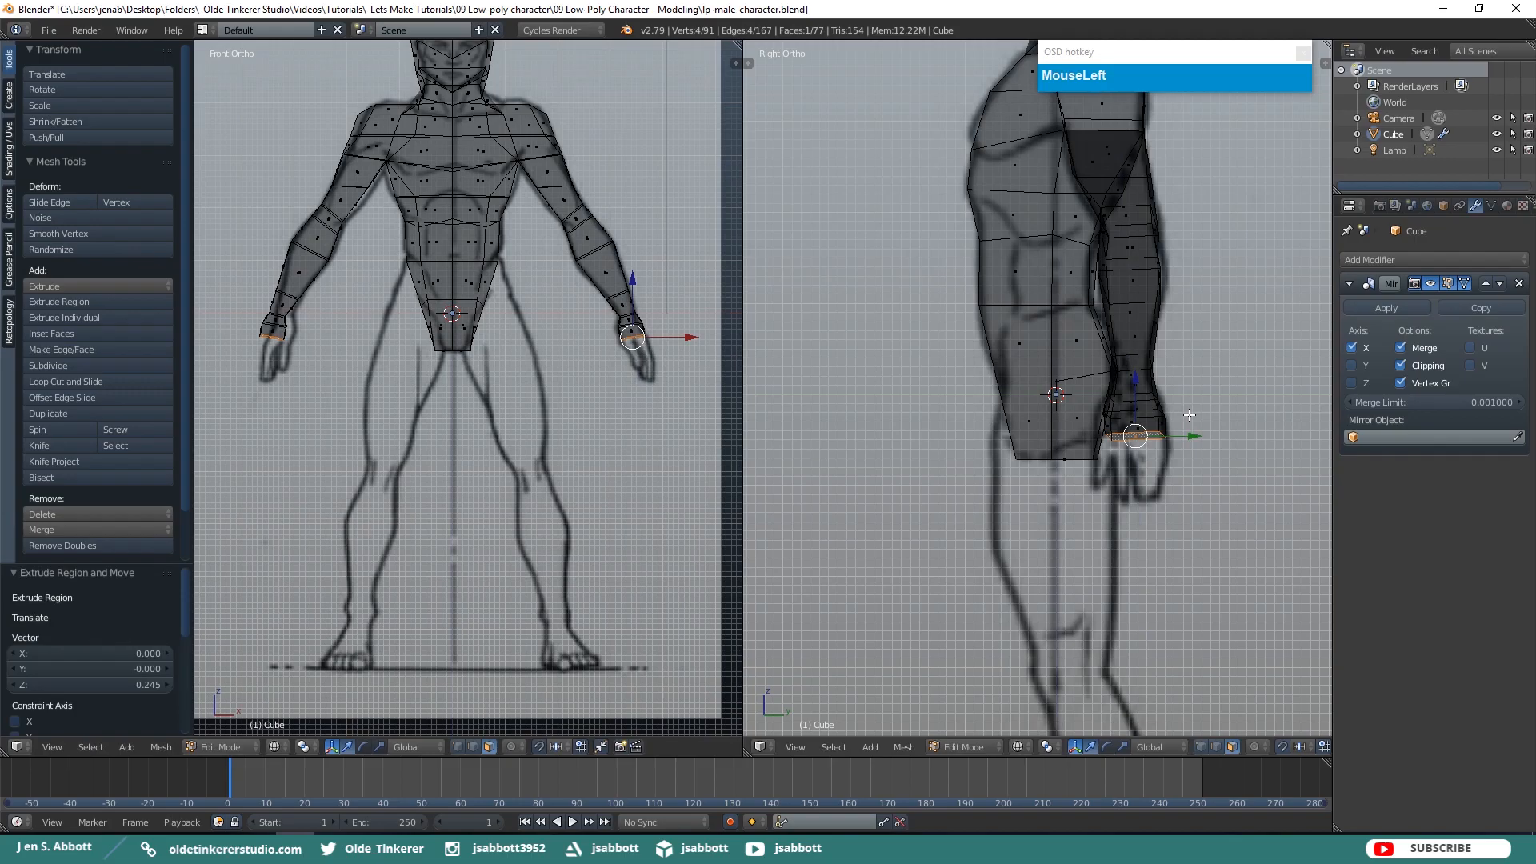
pyautogui.press('s')
pyautogui.press('y')
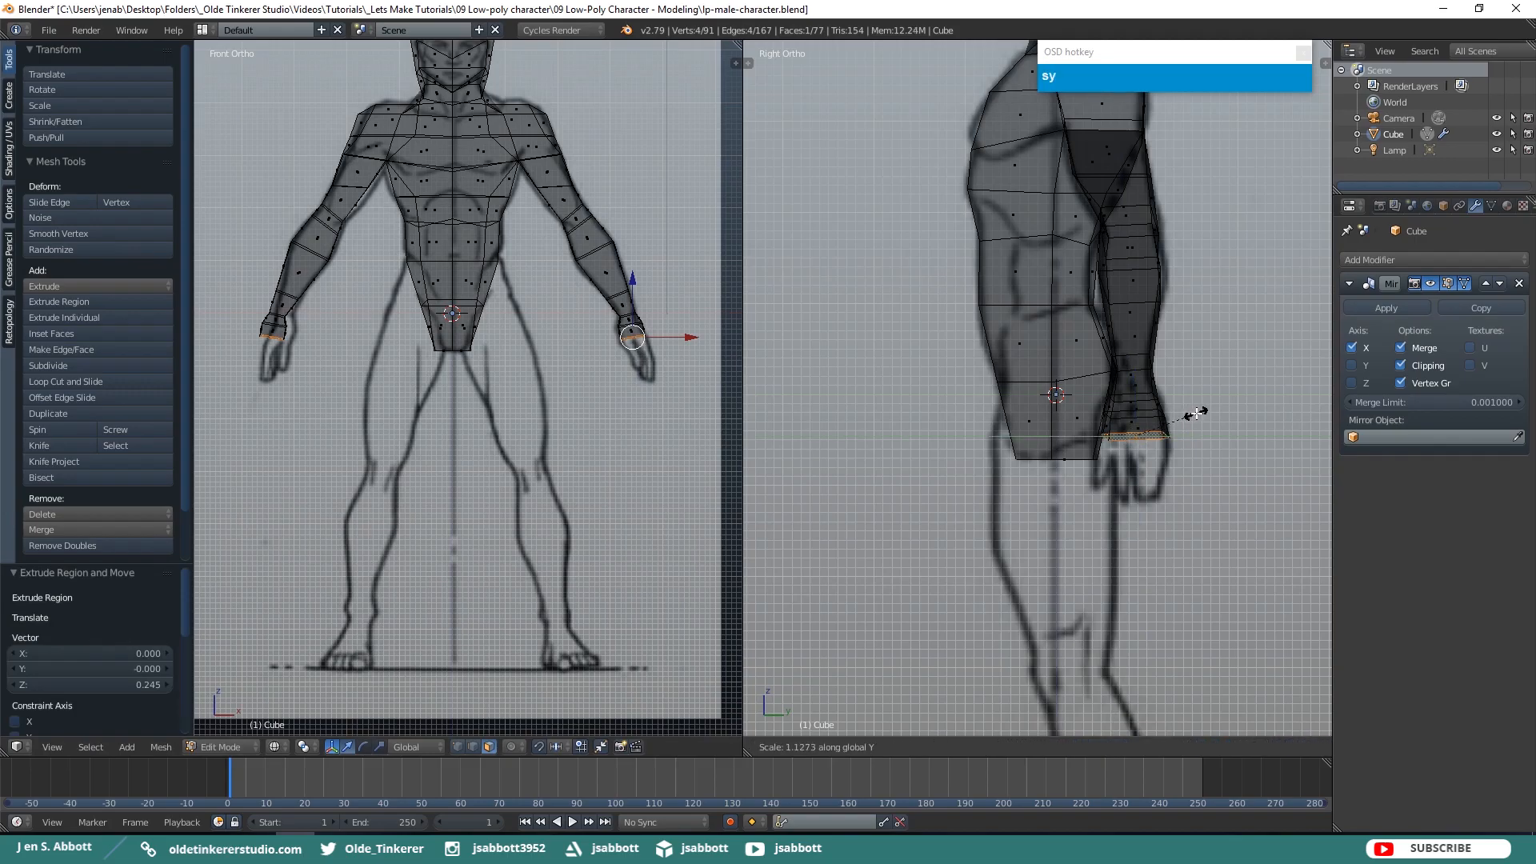
pyautogui.click(1196, 413)
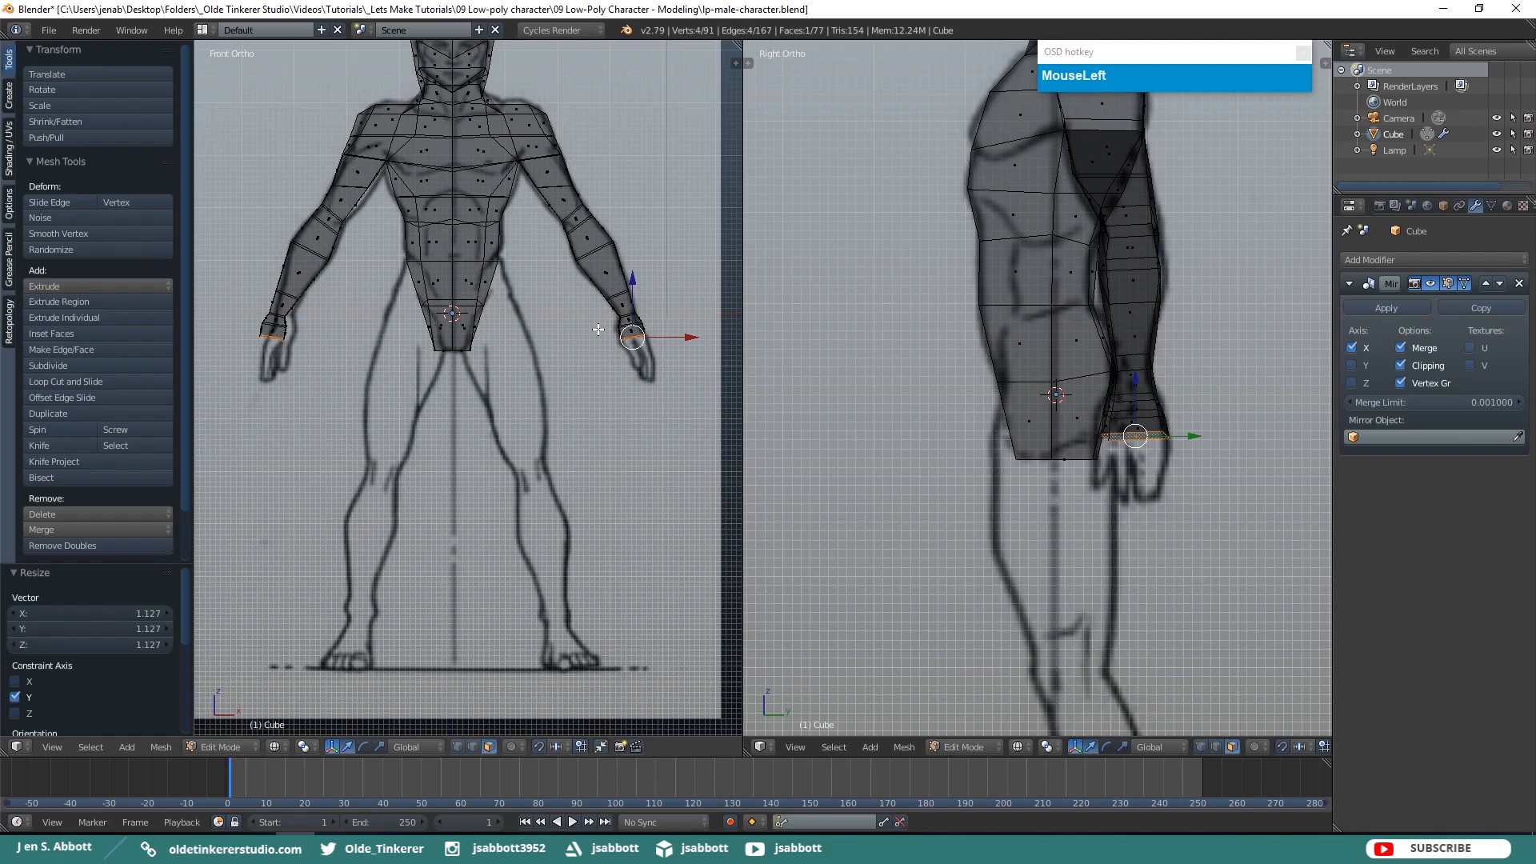
# Extrude the hand's end face about 0.285 to the knuckles and another 0.596 or so to the fingertips
pyautogui.press('e')
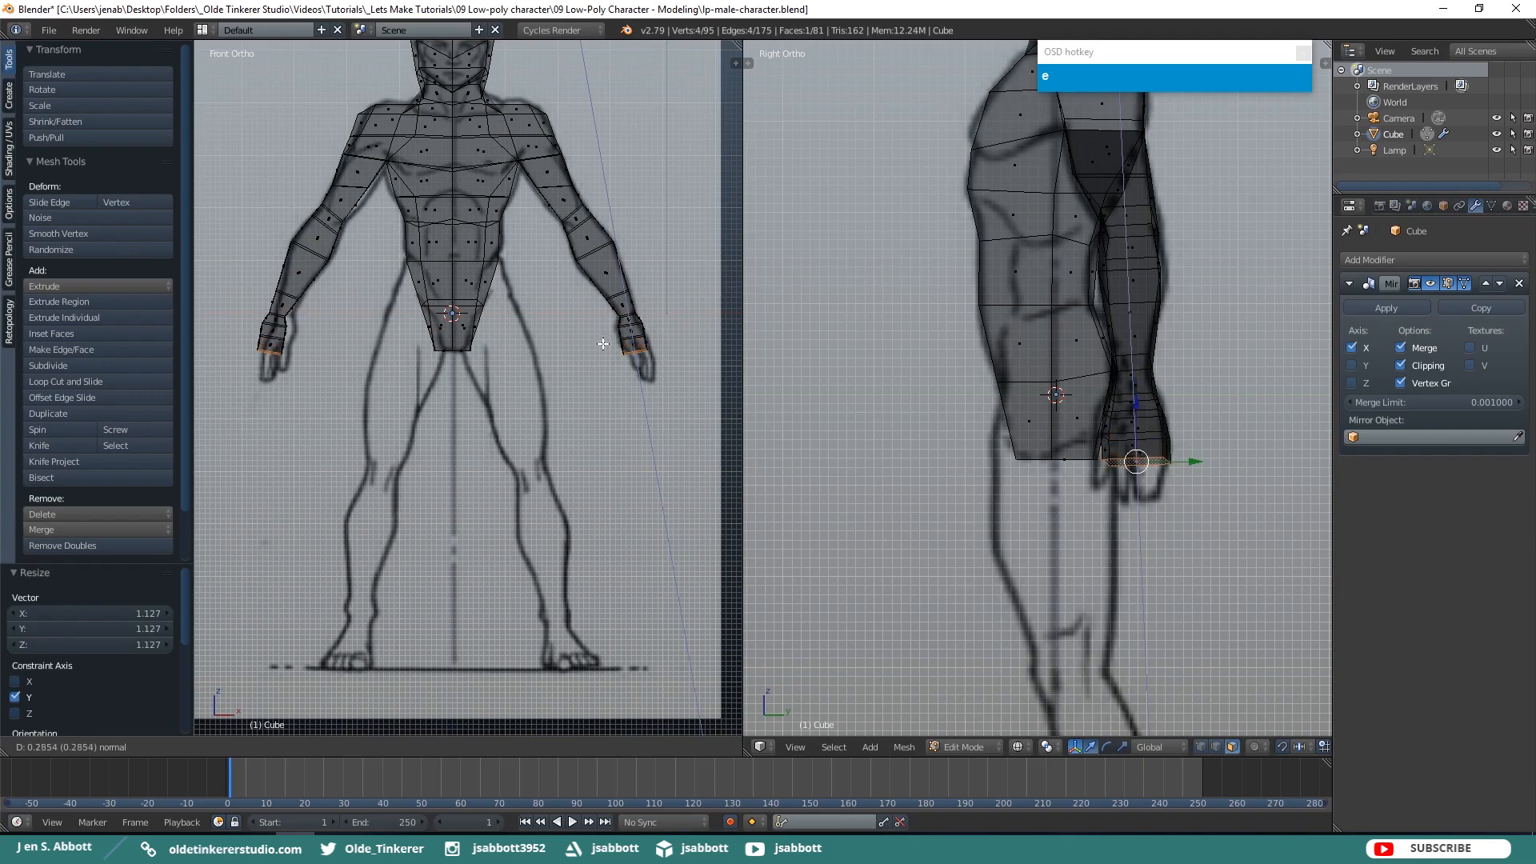
pyautogui.click(603, 344)
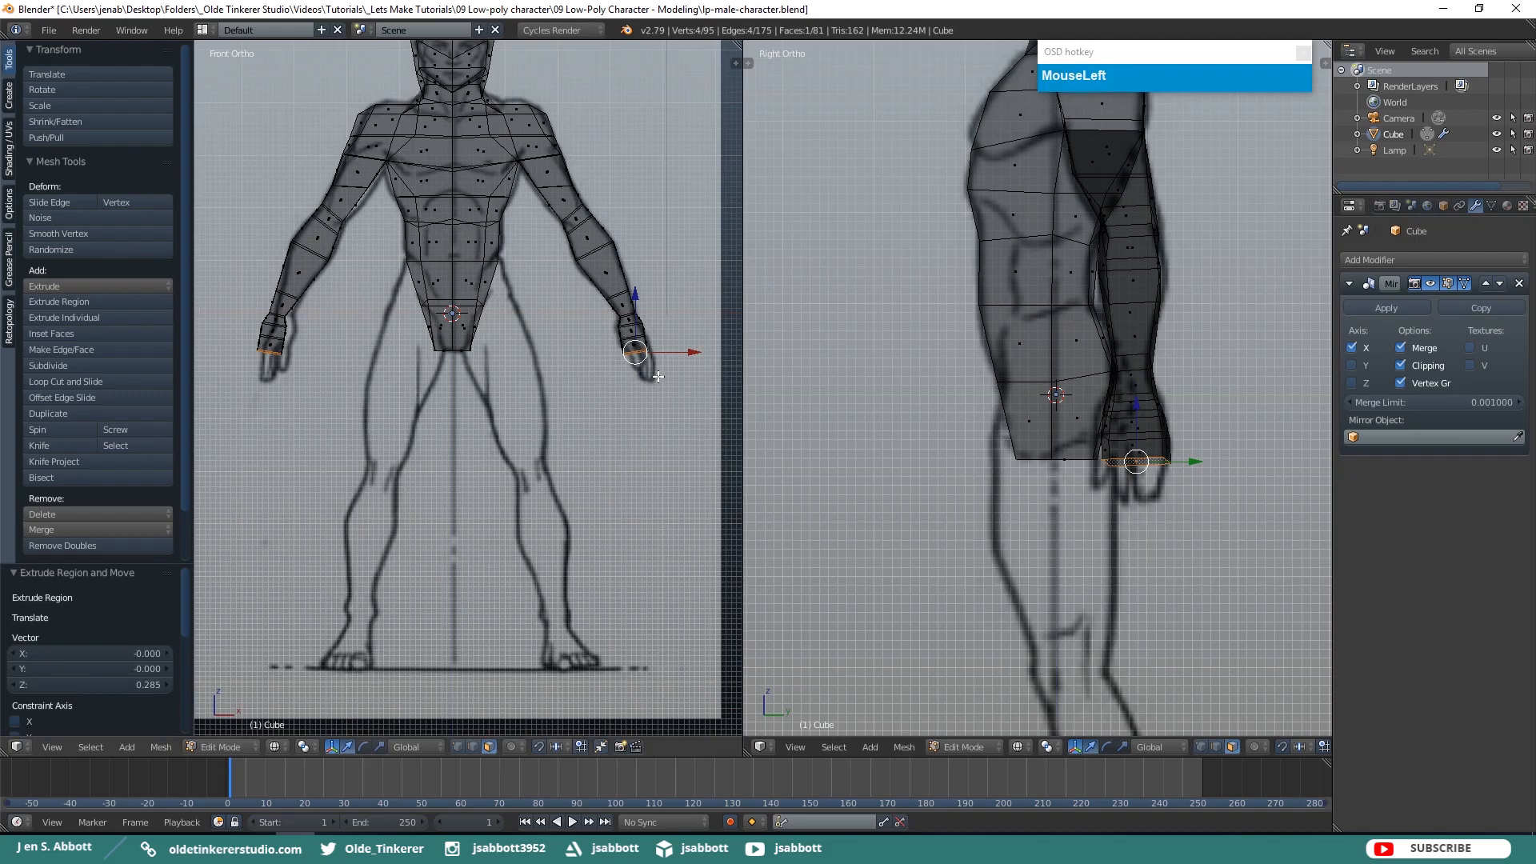
pyautogui.press('e')
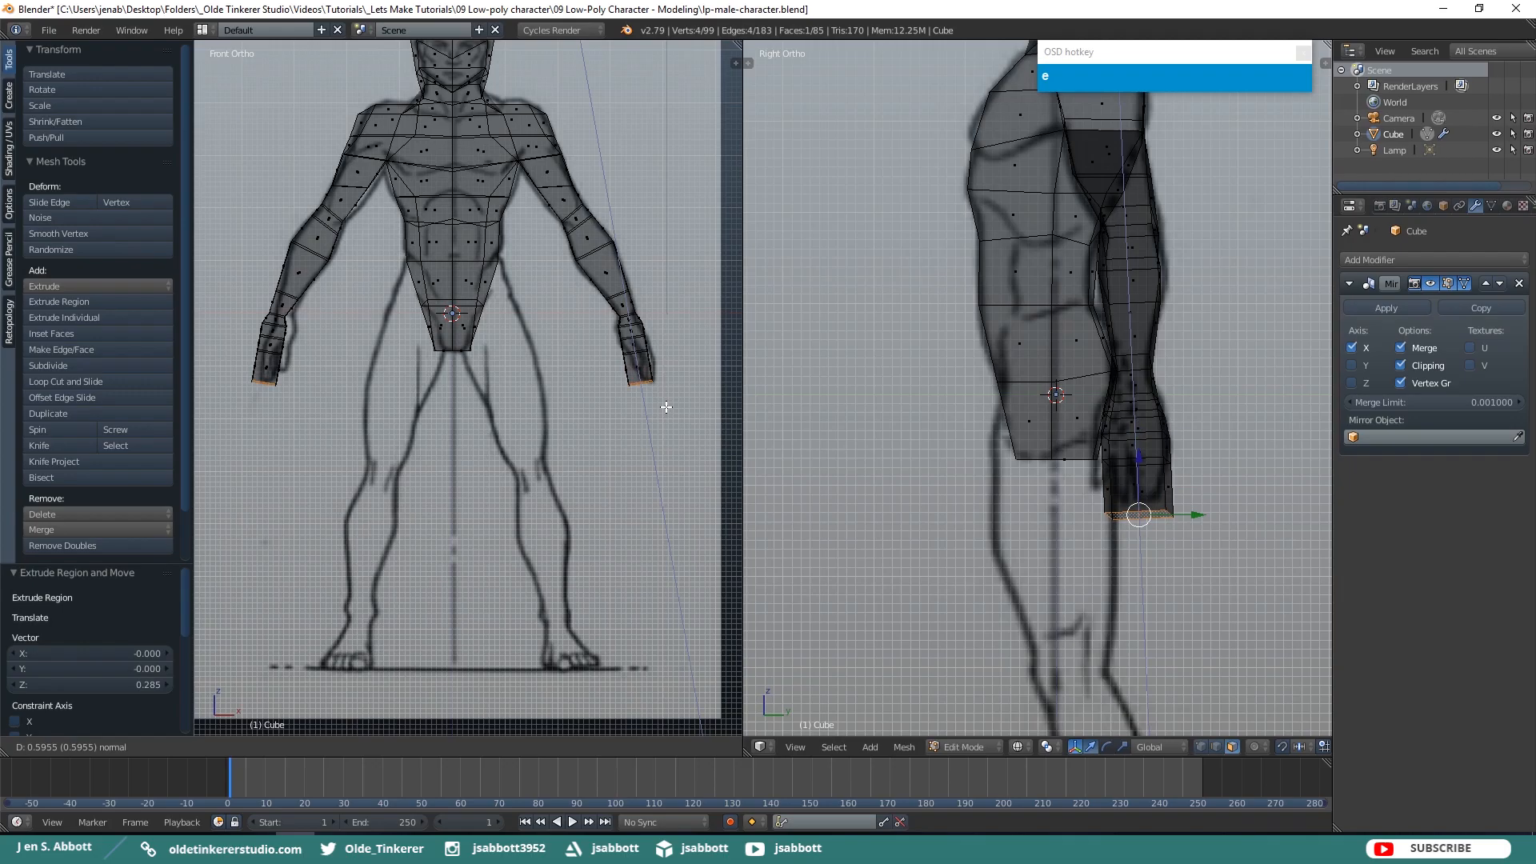
pyautogui.click(666, 407)
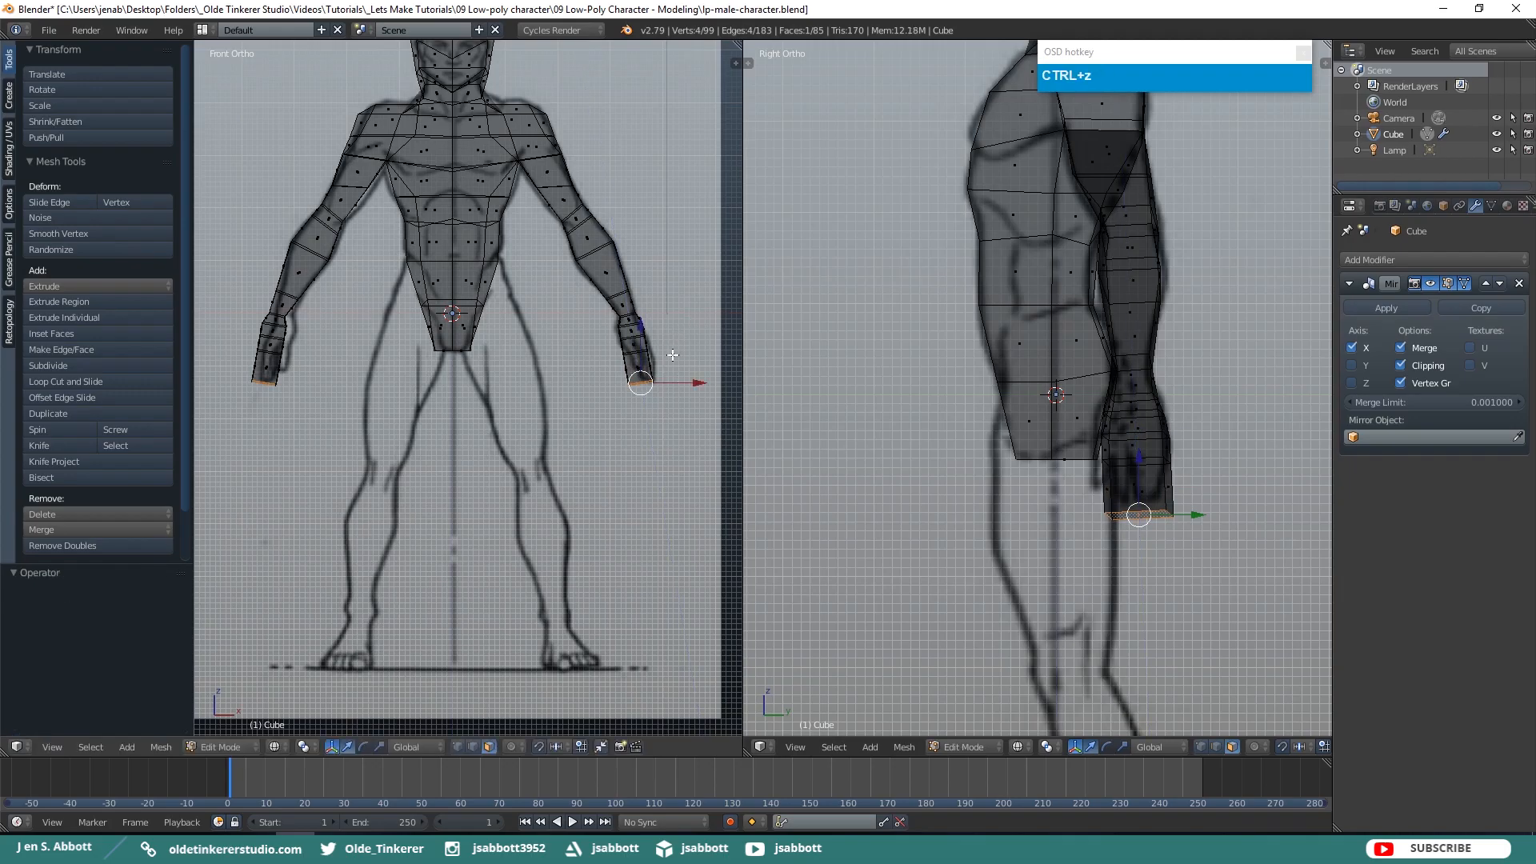
# Taper the fingertip face by a uniform scale factor of about 0.29 and save the file
pyautogui.press('s')
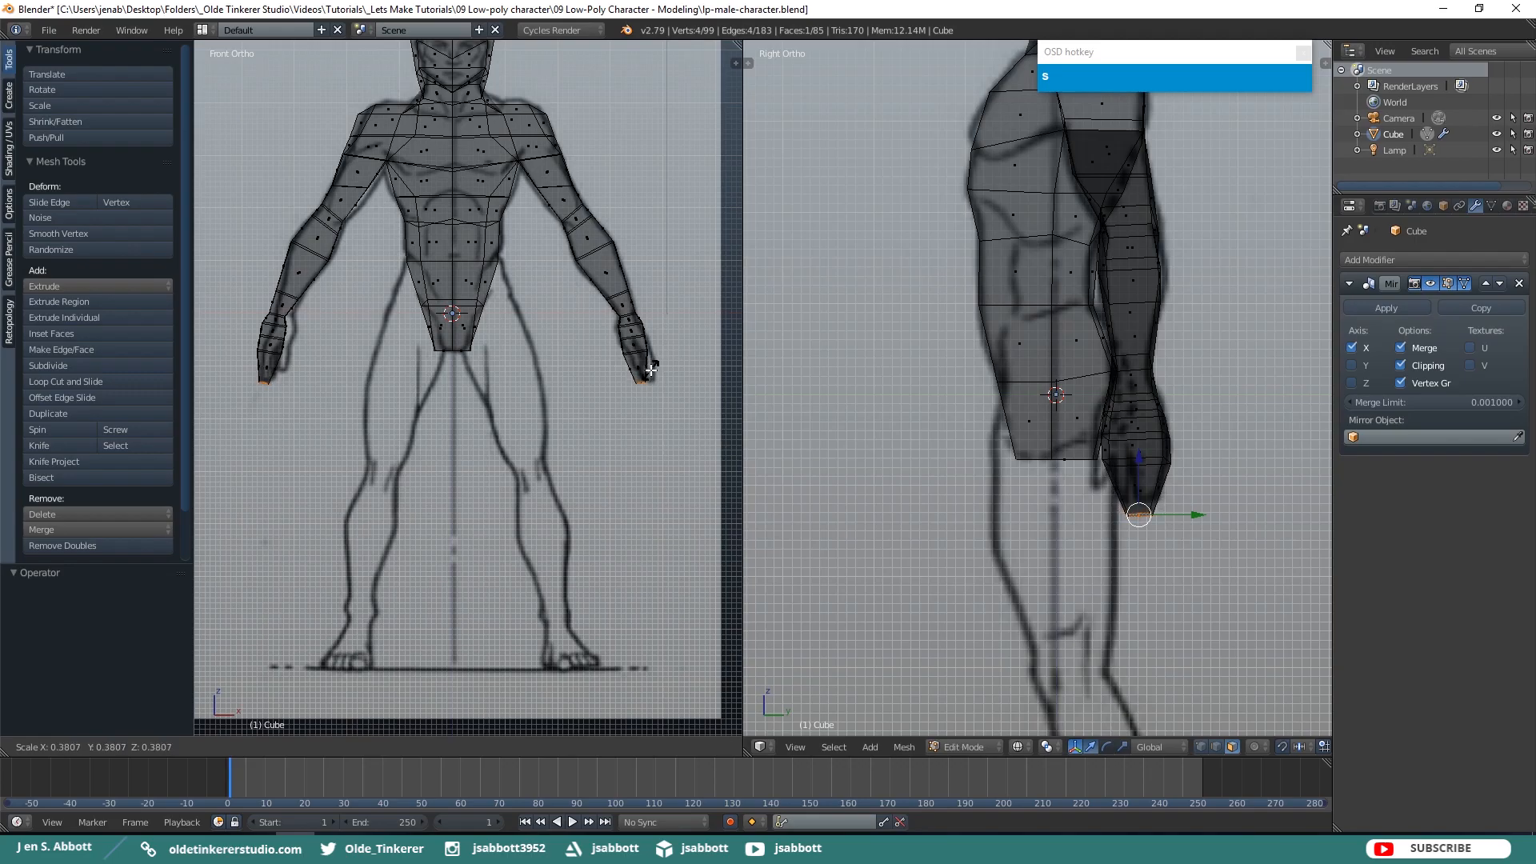
pyautogui.click(648, 372)
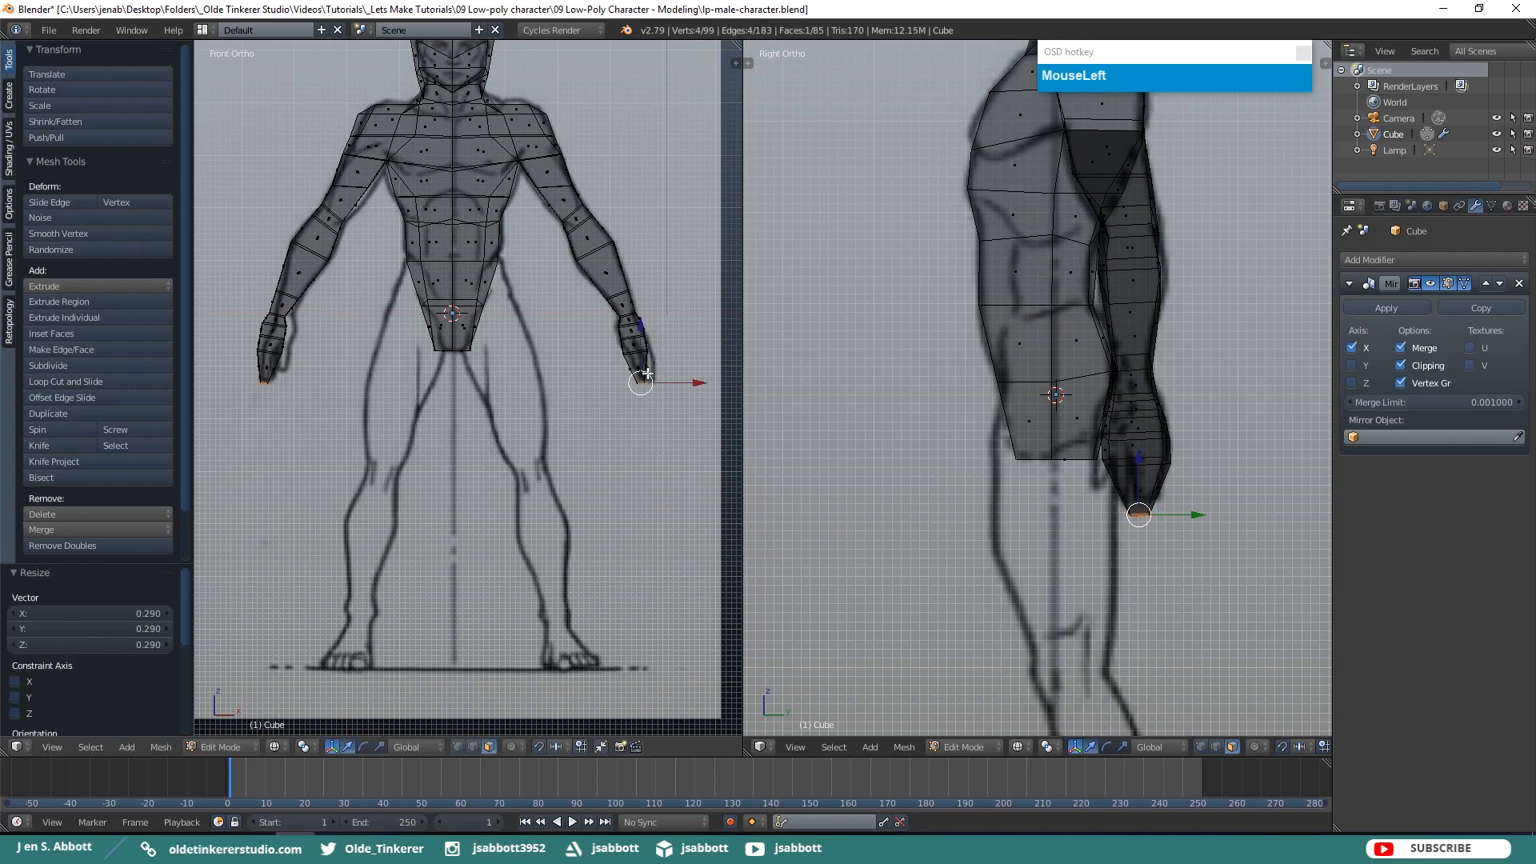
pyautogui.press('a')
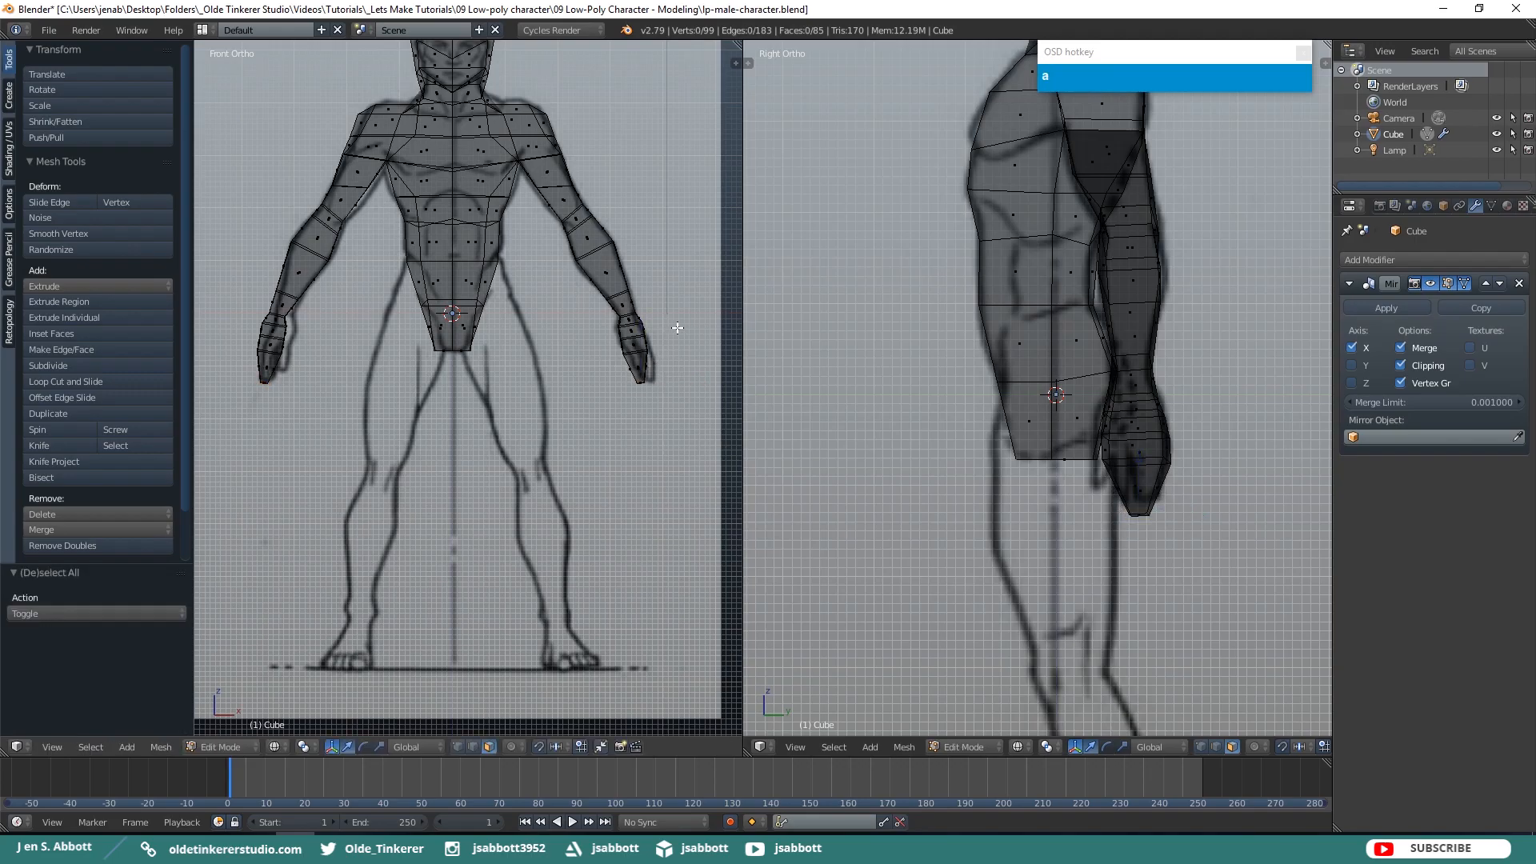
pyautogui.keyDown('shift'); pyautogui.moveTo(915, 488); pyautogui.dragTo(870, 201, button='middle'); pyautogui.keyUp('shift')
pyautogui.hotkey('ctrl', 's')
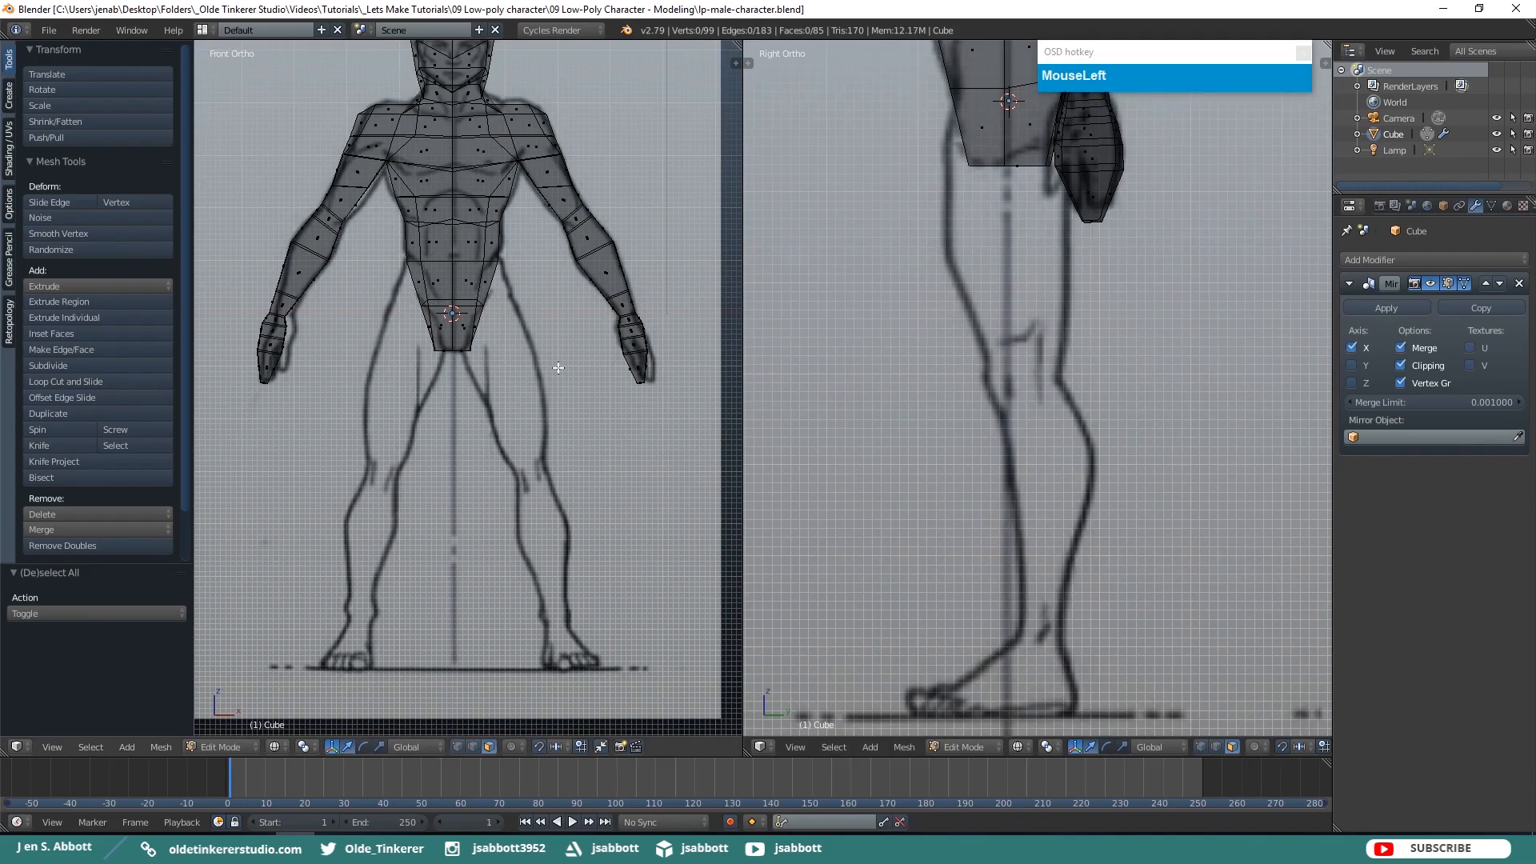
# Extrude the two lower hip side faces about 2.355 down along Z and move them about 0.866 outward along X
pyautogui.press('z')
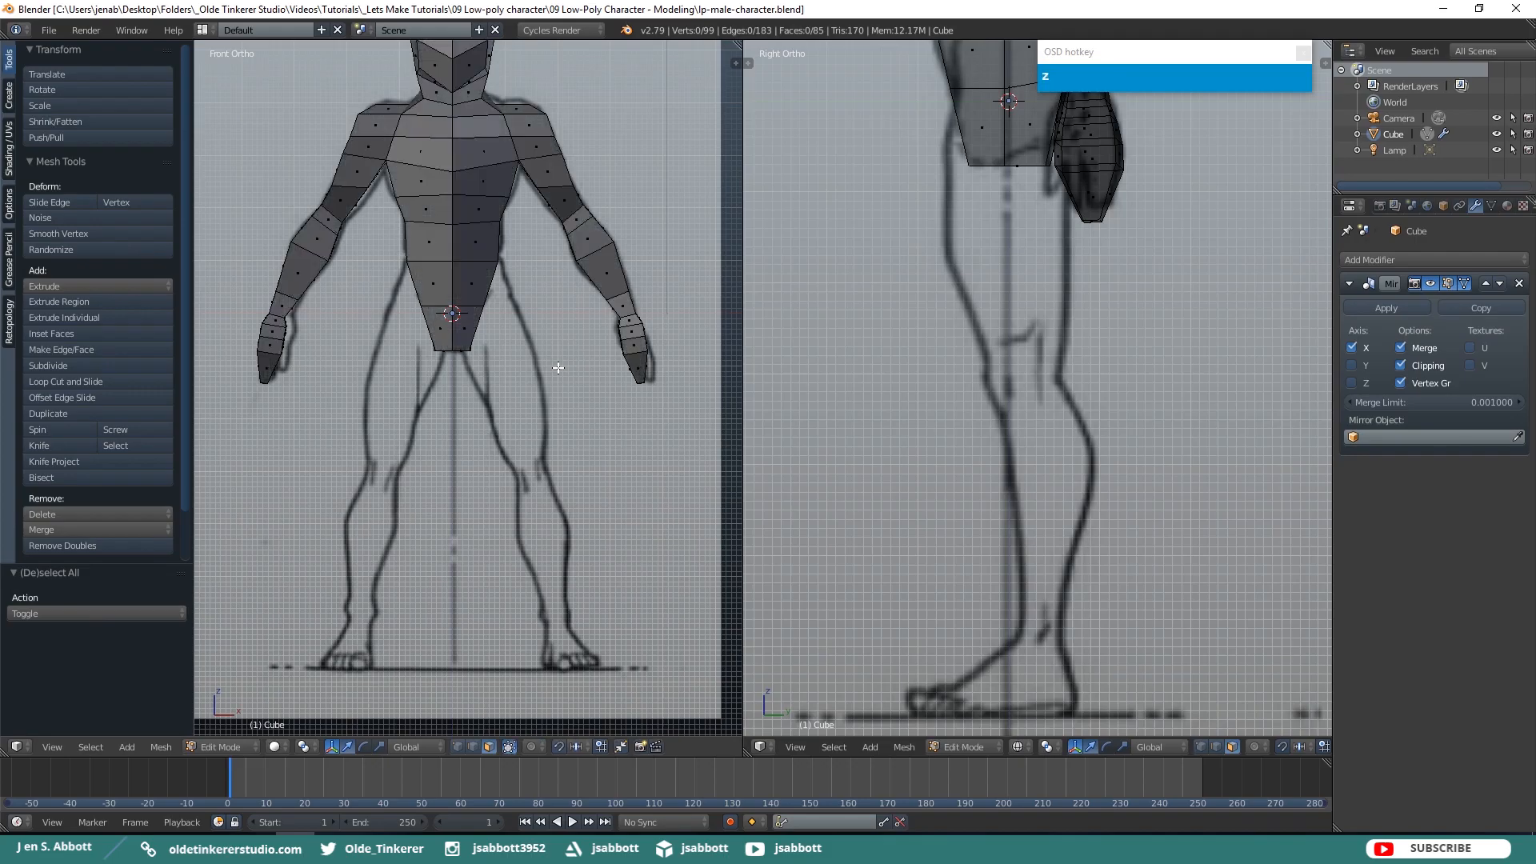
pyautogui.moveTo(521, 288); pyautogui.dragTo(483, 312, button='middle')
pyautogui.rightClick(490, 299)
pyautogui.keyDown('shift'); pyautogui.rightClick(493, 328); pyautogui.keyUp('shift')
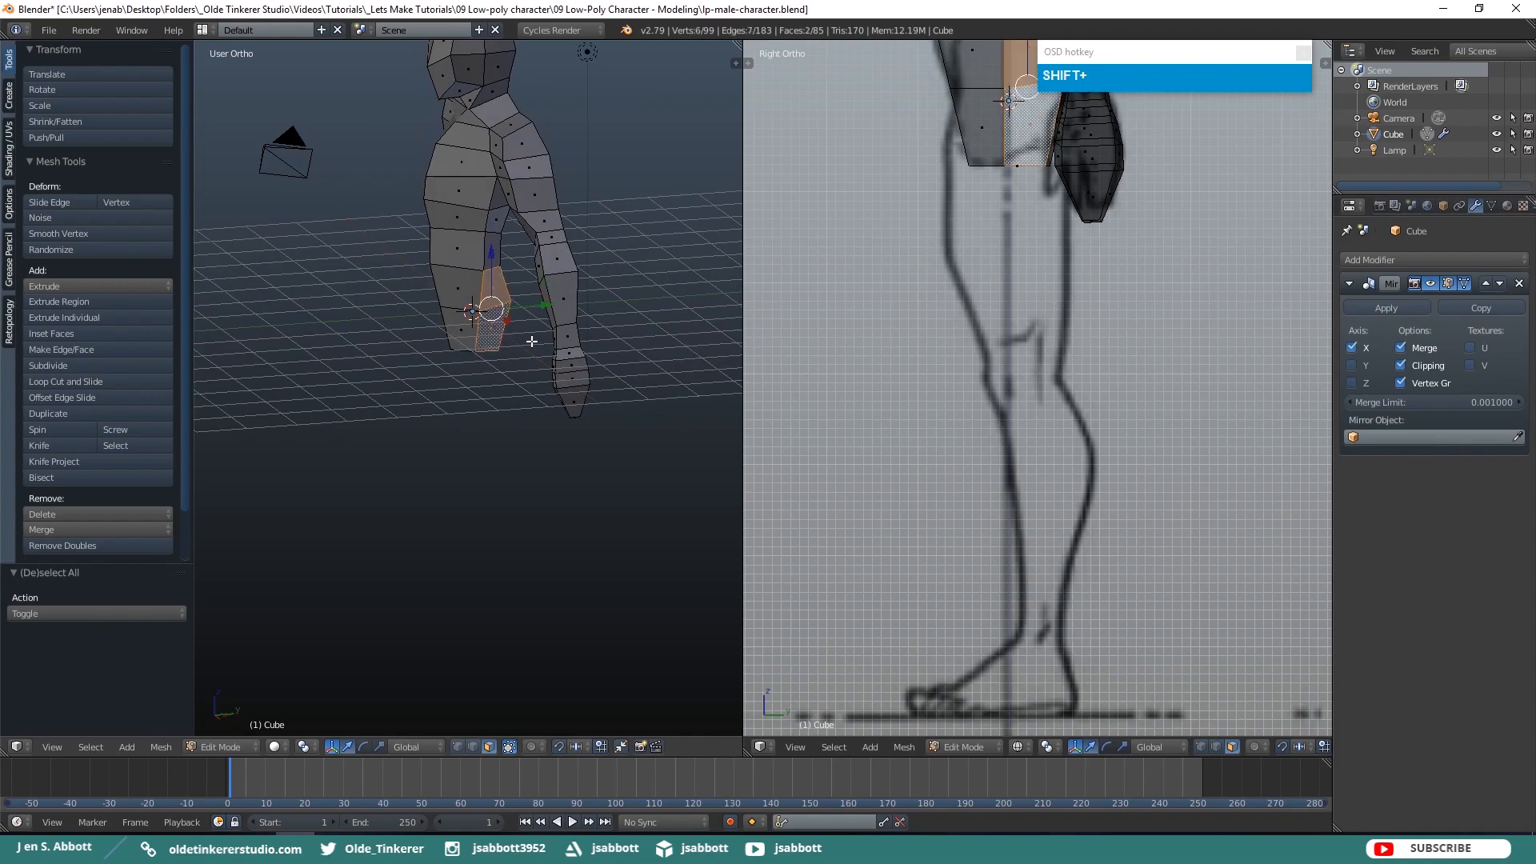
pyautogui.press('KP_1')
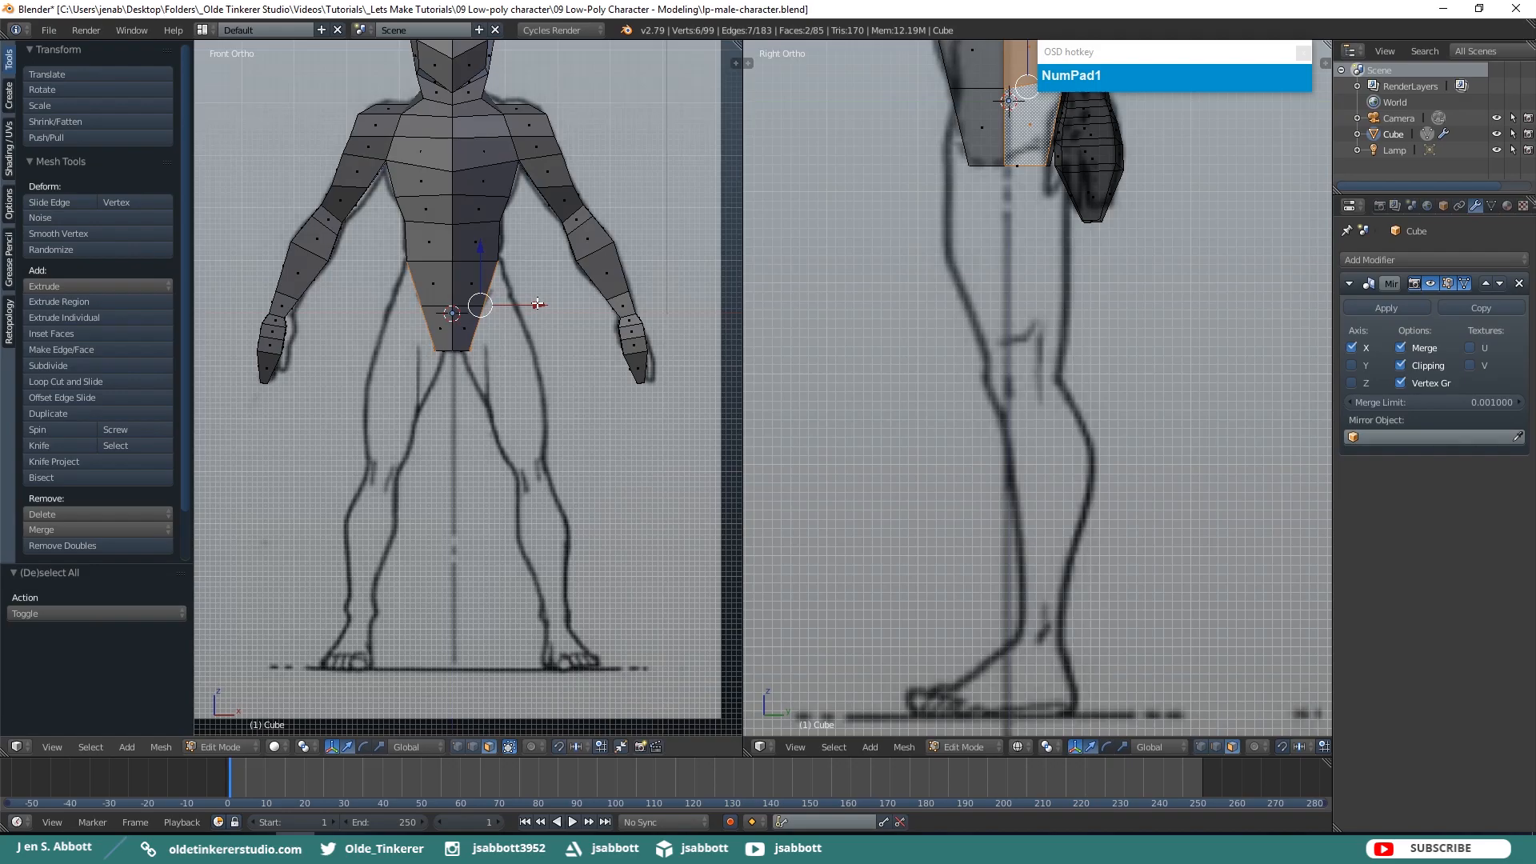
pyautogui.press('e')
pyautogui.press('z')
pyautogui.press('z')
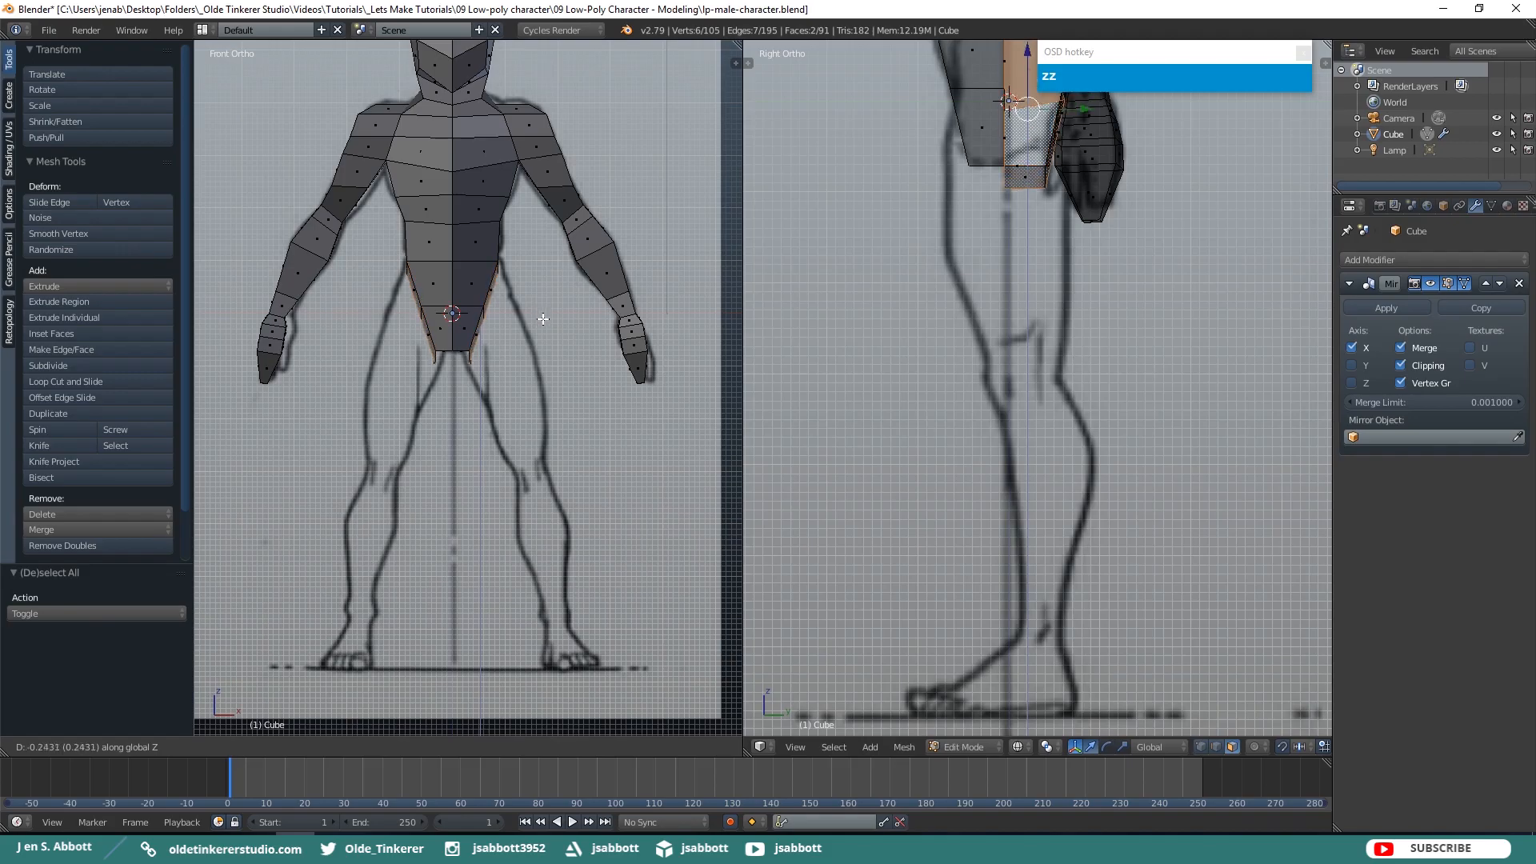
pyautogui.click(608, 427)
pyautogui.moveTo(543, 430); pyautogui.dragTo(587, 417)
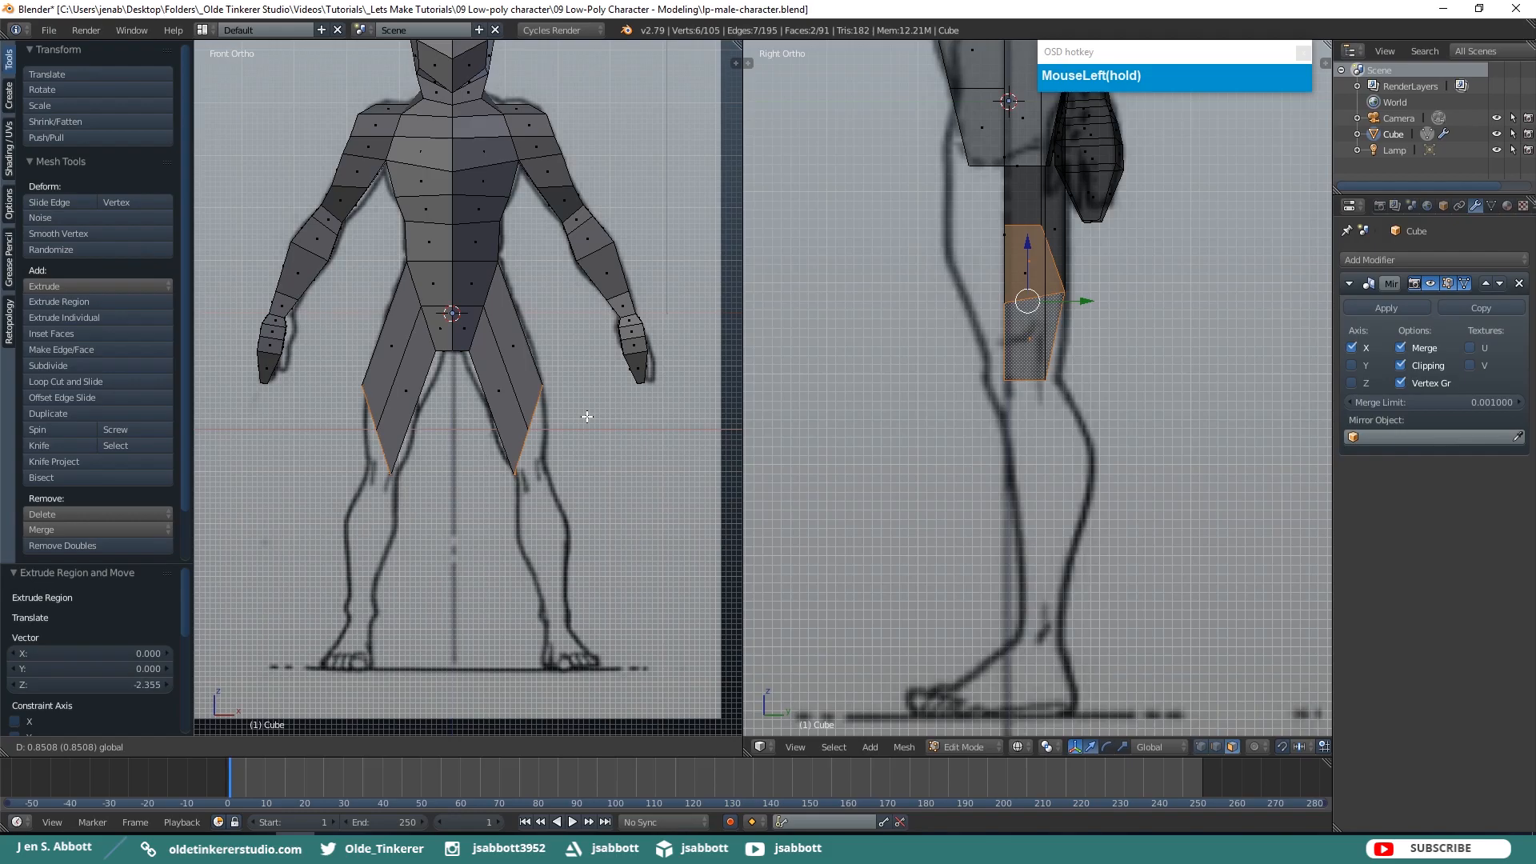
pyautogui.moveTo(587, 417); pyautogui.dragTo(584, 418)
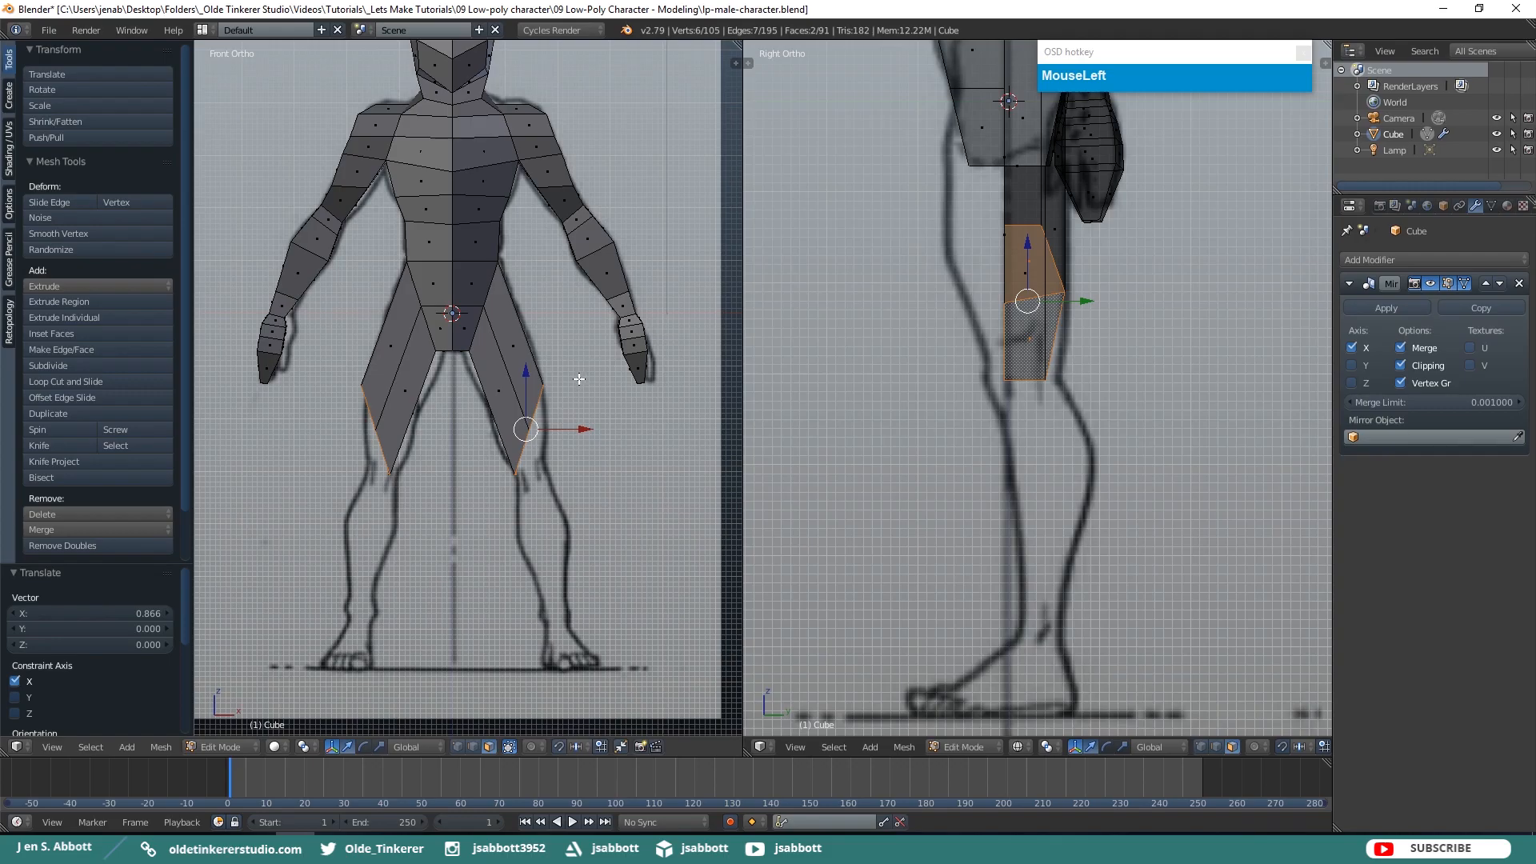
# Move the rear outer vertices of the extruded thigh's lower end outward along X, by about 0.18
pyautogui.hotkey('ctrl', 'Tab')
pyautogui.click(547, 363)
pyautogui.moveTo(567, 352); pyautogui.dragTo(470, 394, button='middle')
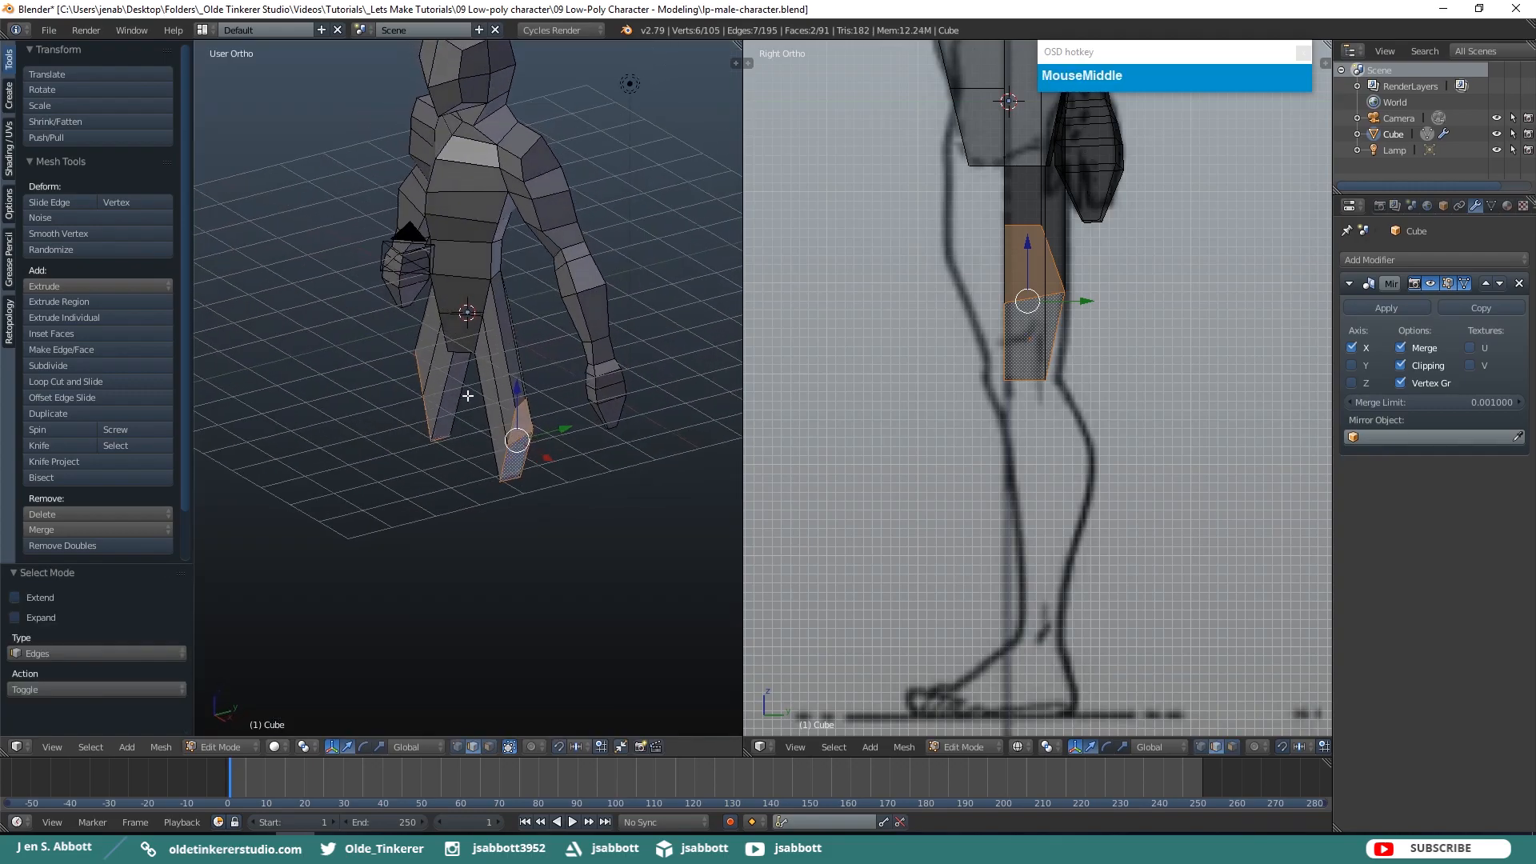
pyautogui.hotkey('ctrl', 'Tab')
pyautogui.click(517, 387)
pyautogui.rightClick(524, 400)
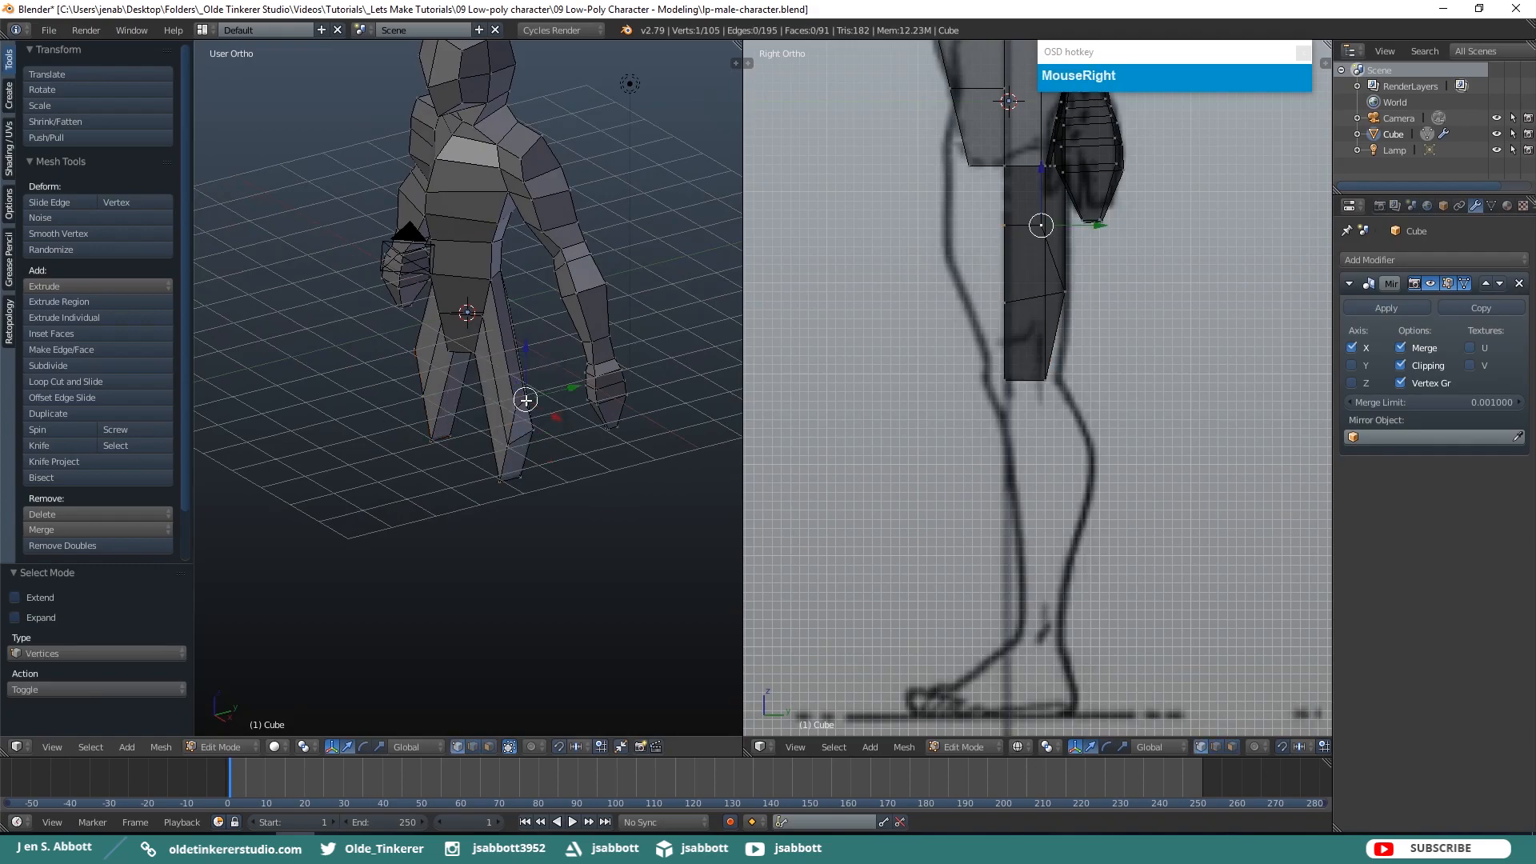
pyautogui.moveTo(567, 365); pyautogui.dragTo(478, 399, button='middle')
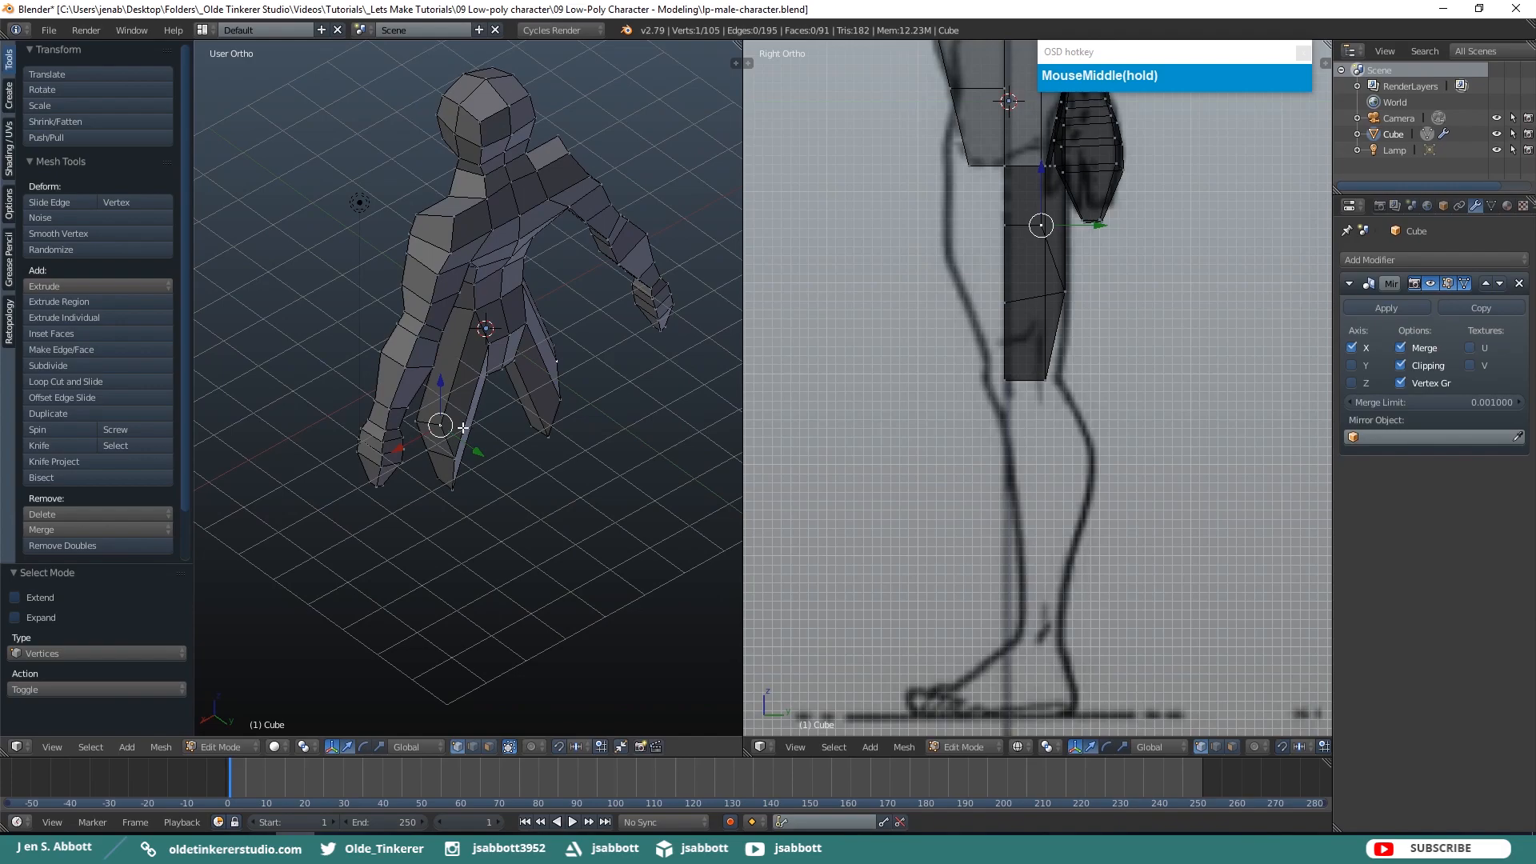
pyautogui.moveTo(402, 450); pyautogui.dragTo(405, 486)
pyautogui.rightClick(452, 461)
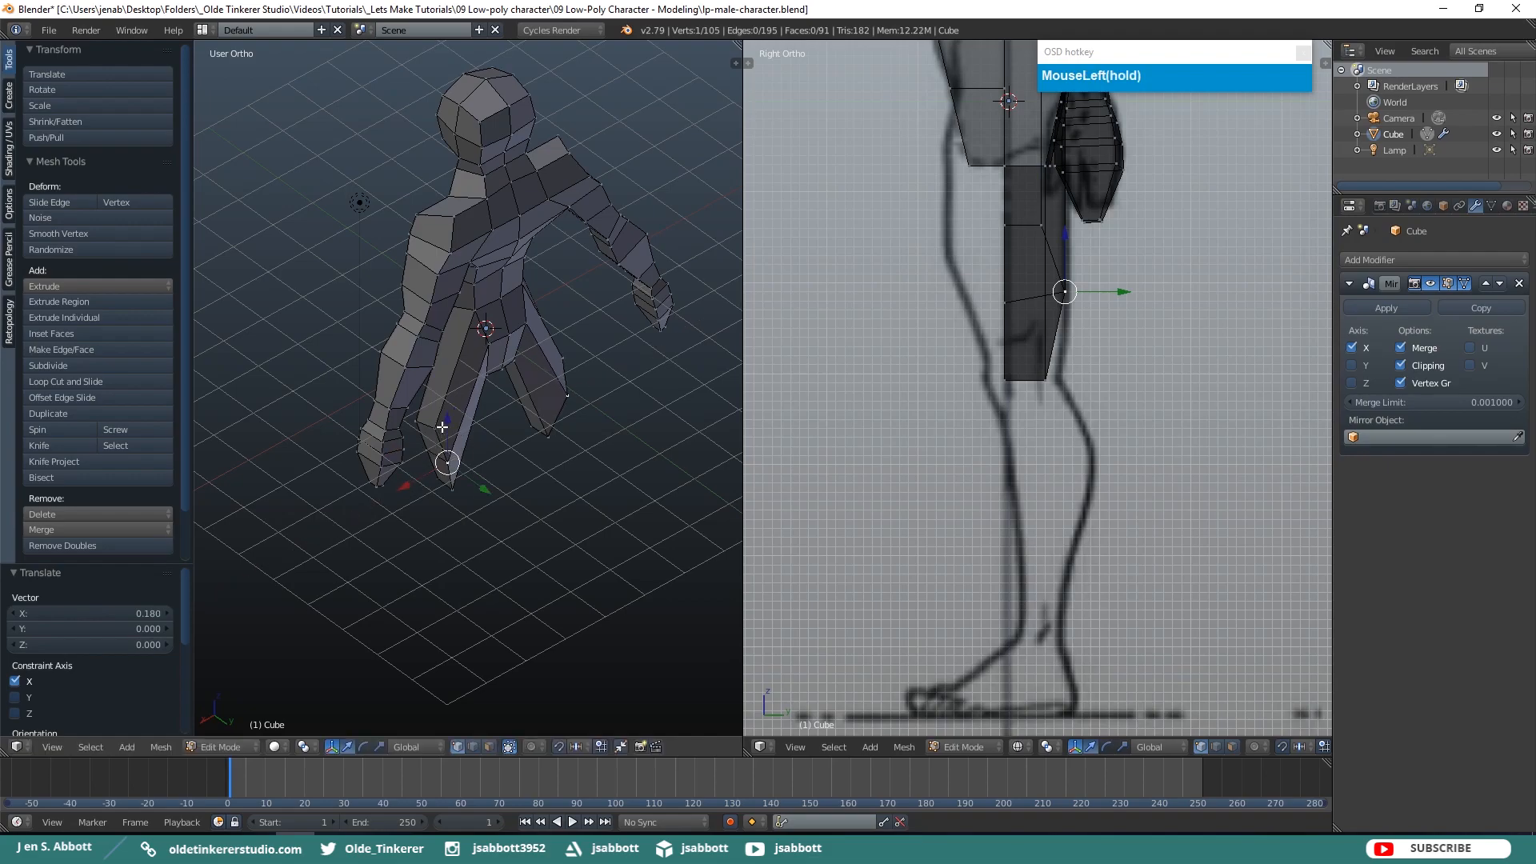
# Switch to edge selection and select the uppermost outer edge of the thigh's lower end
pyautogui.hotkey('ctrl', 'Tab')
pyautogui.click(396, 445)
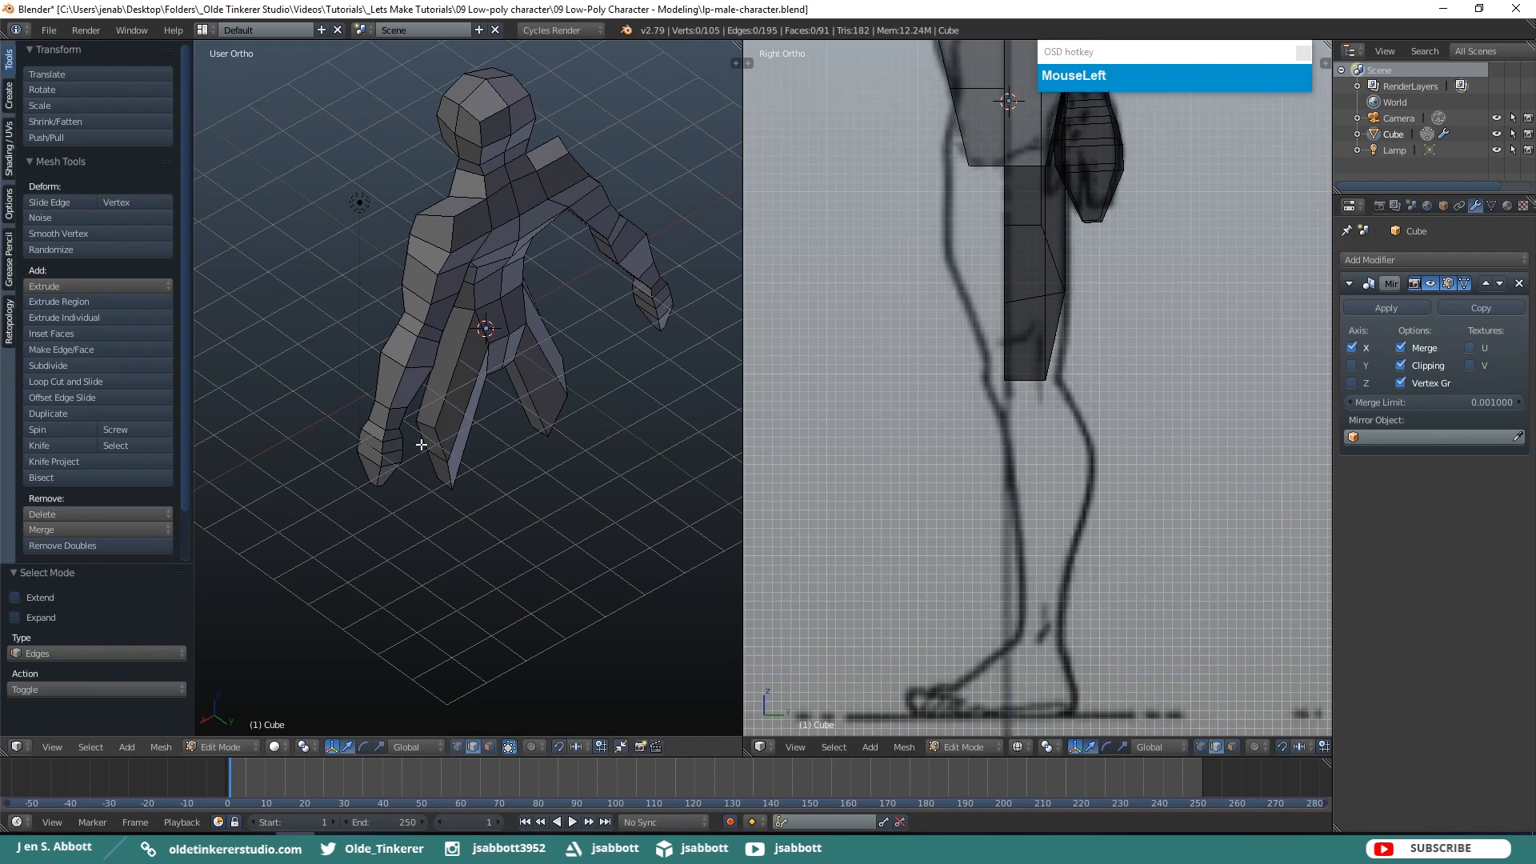
pyautogui.rightClick(492, 418)
pyautogui.press('KP_1')
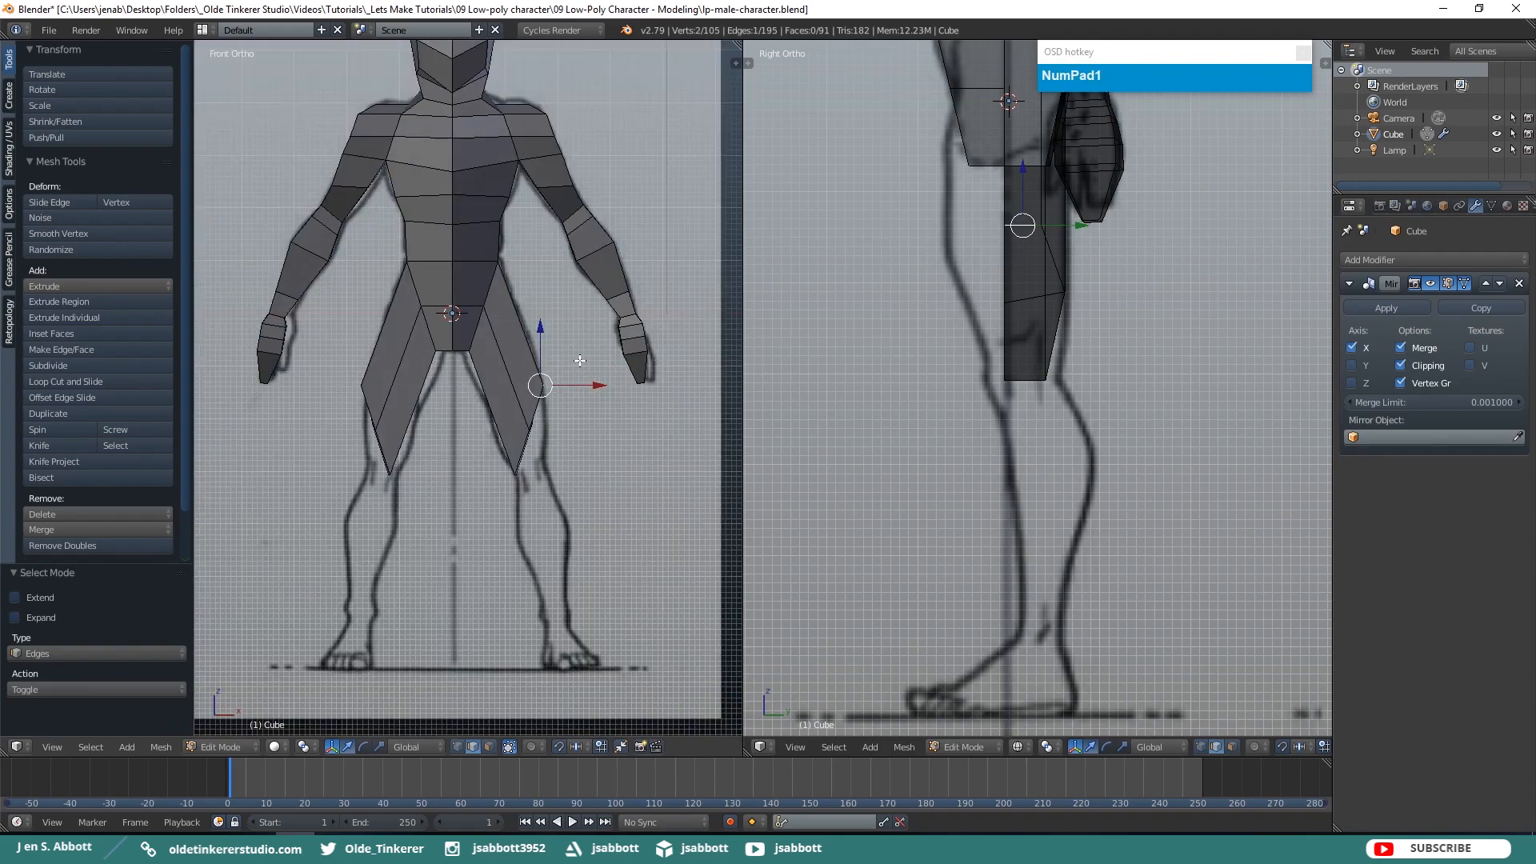
pyautogui.press('g')
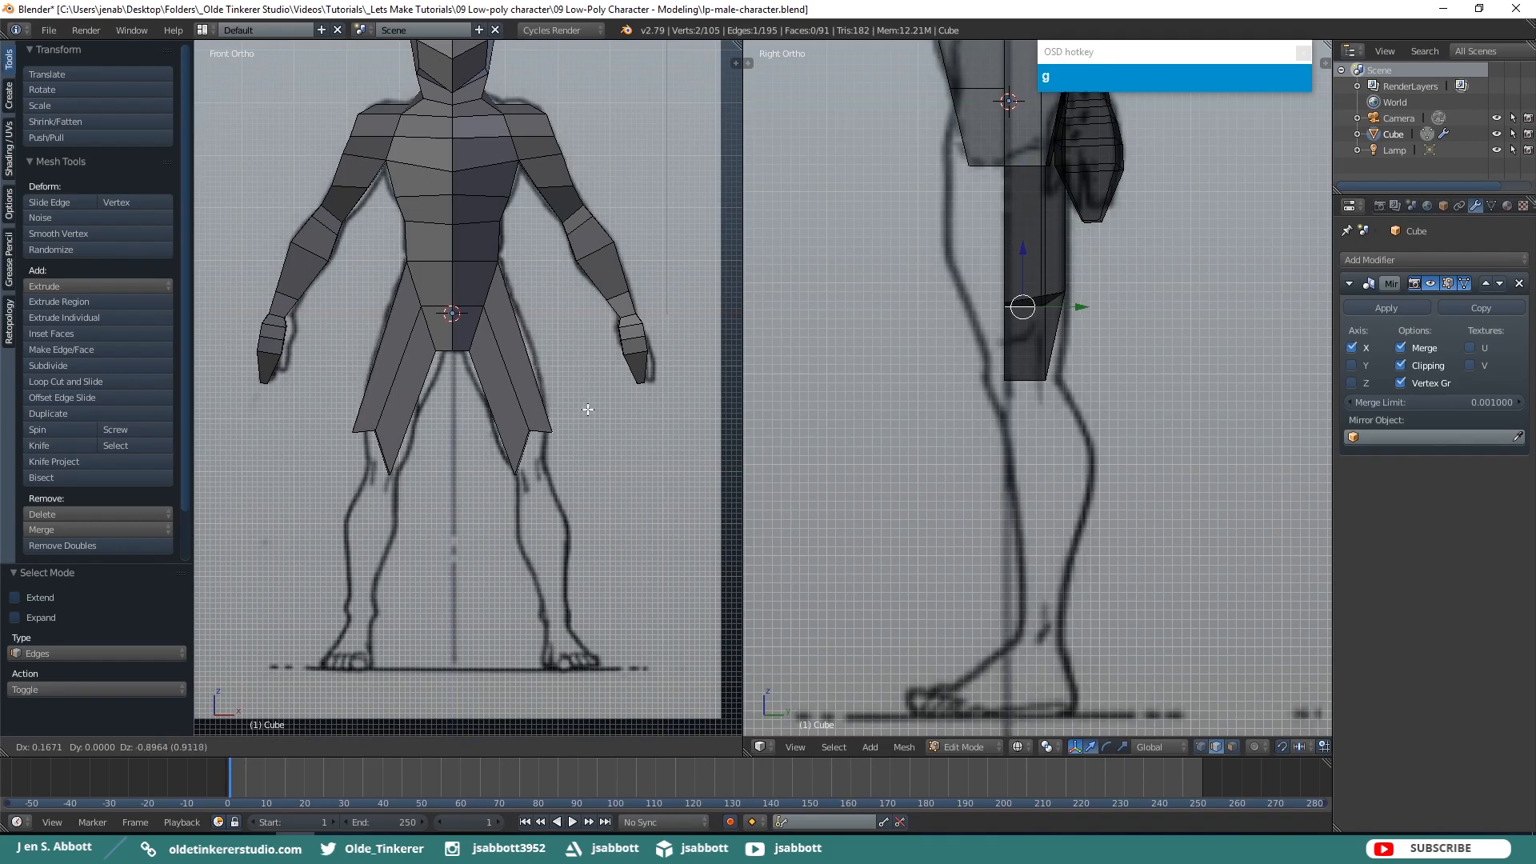
pyautogui.click(584, 428)
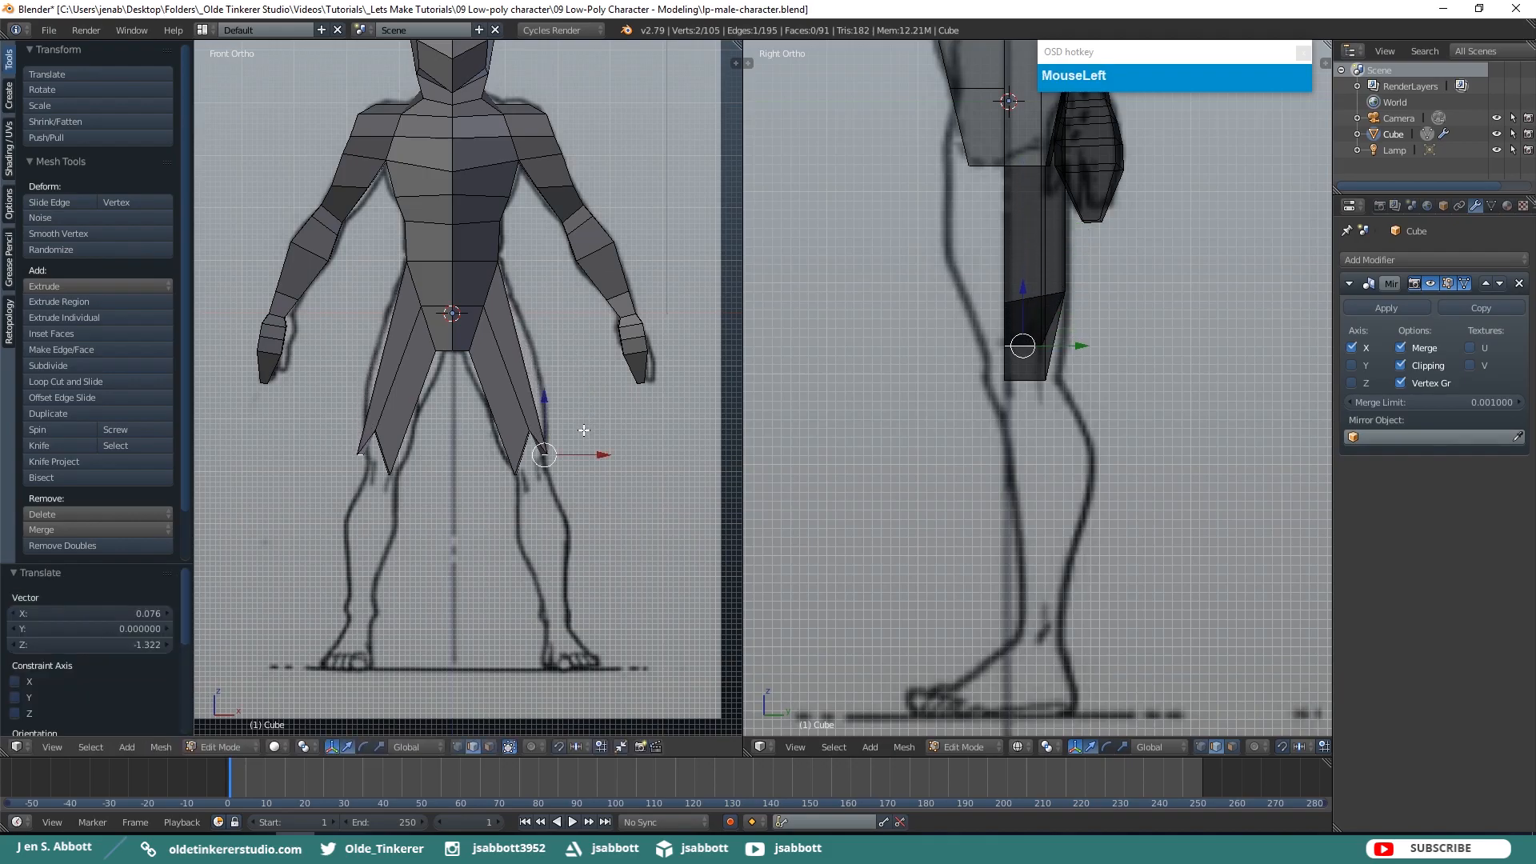
pyautogui.hotkey('ctrl', 'z')
# Add the adjacent middle edge to the selection and move both edges about 0.122 along X and -0.562 along Z
pyautogui.moveTo(592, 408); pyautogui.dragTo(555, 418, button='middle')
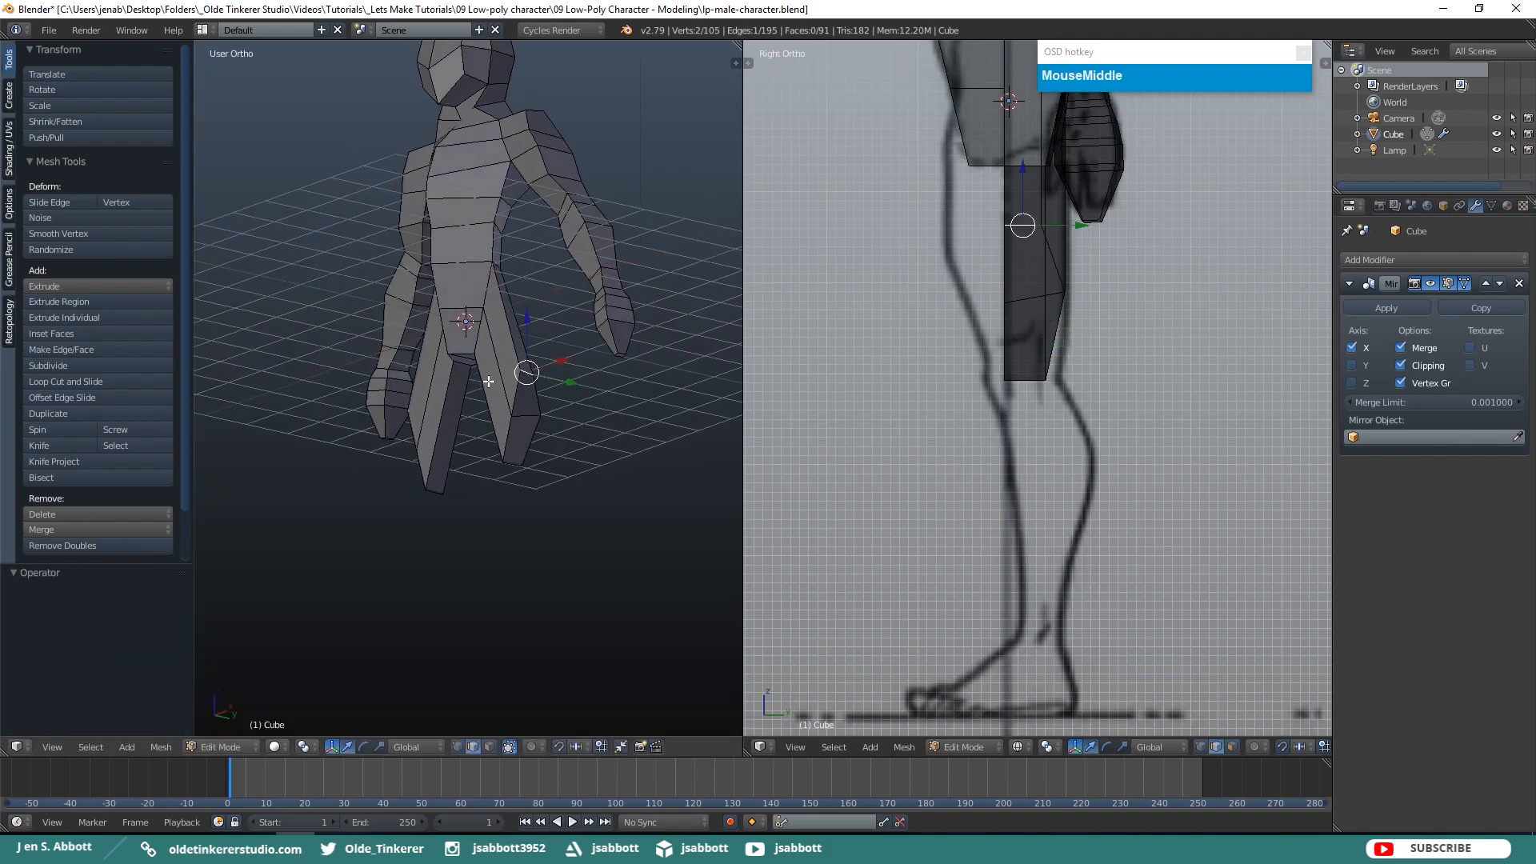
pyautogui.keyDown('shift'); pyautogui.rightClick(547, 416); pyautogui.keyUp('shift')
pyautogui.press('KP_1')
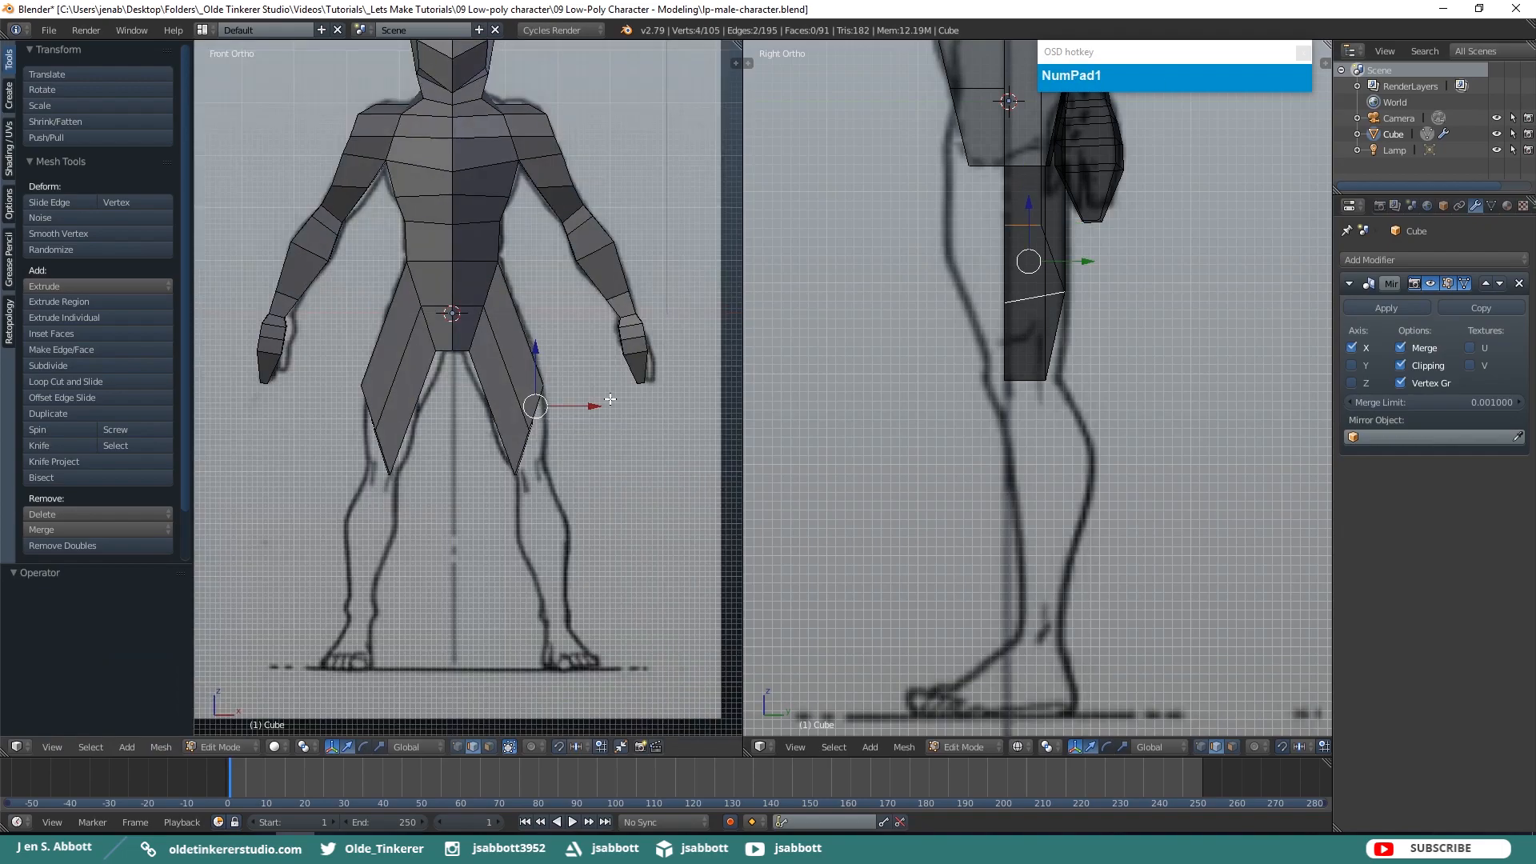
pyautogui.press('g')
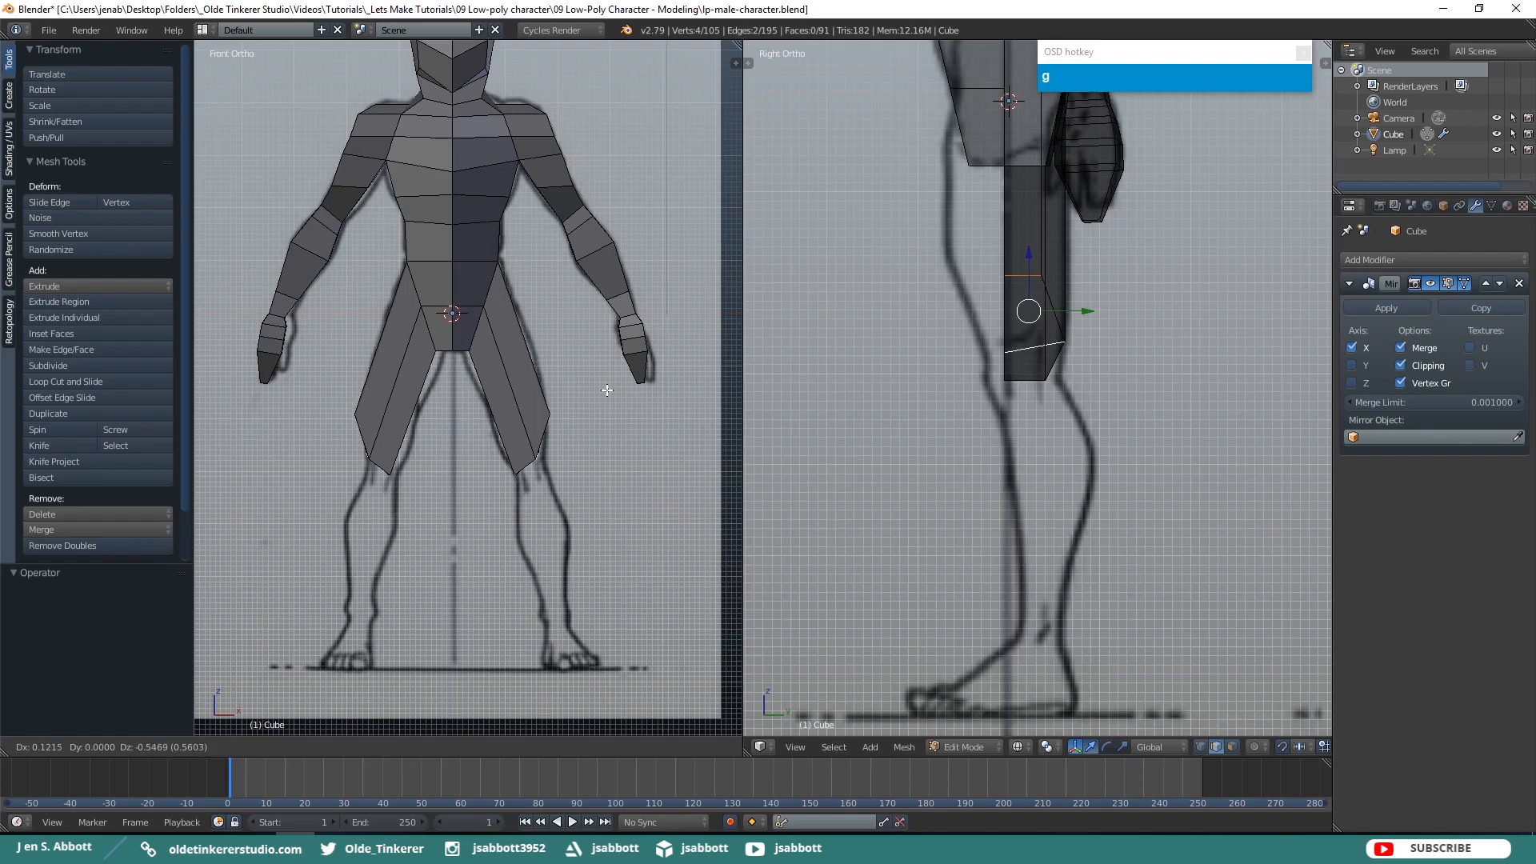
pyautogui.click(607, 391)
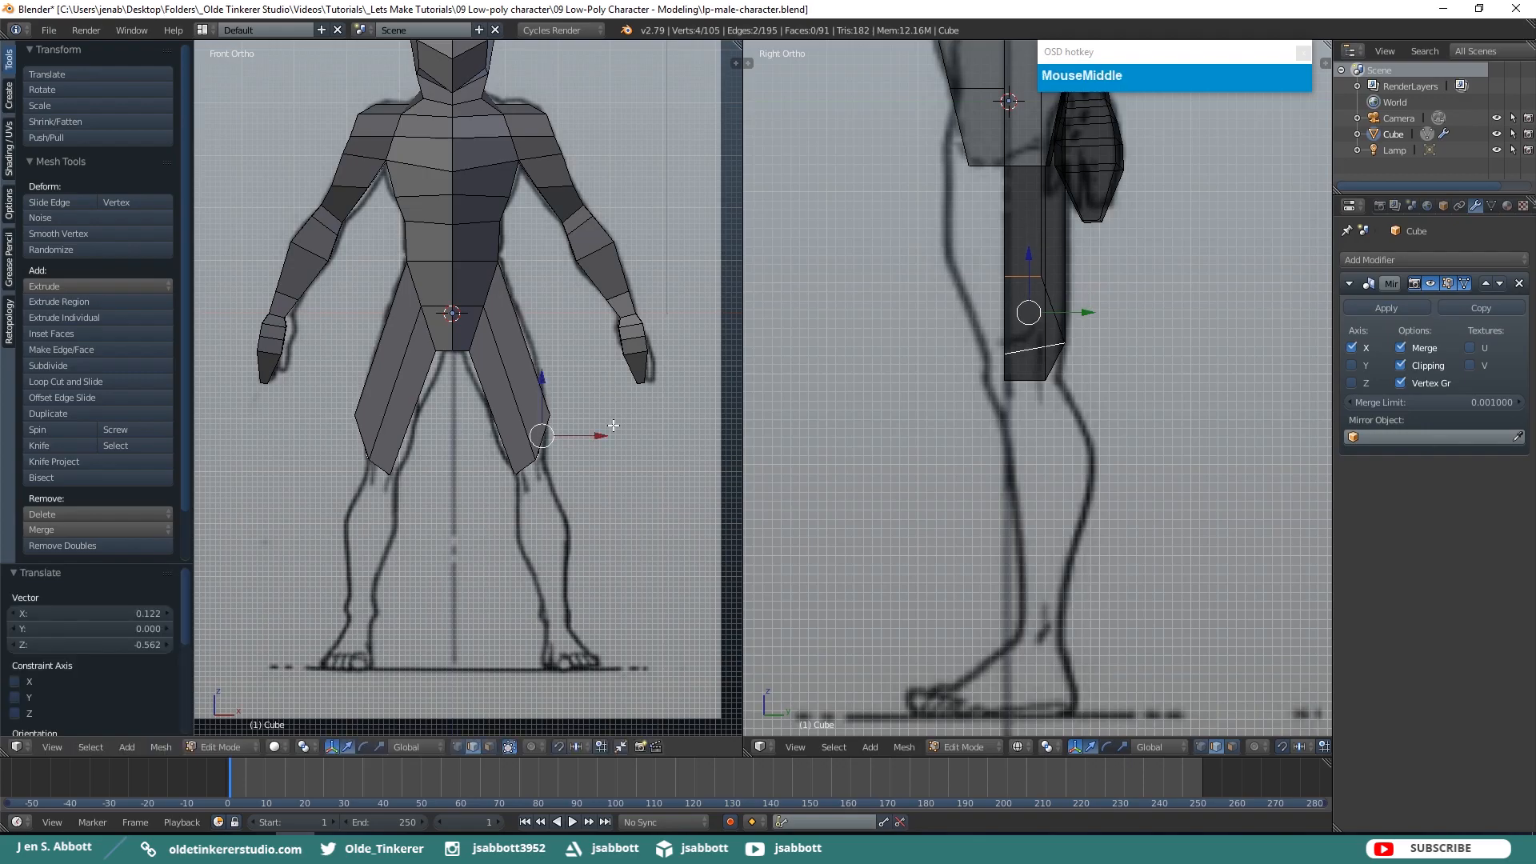
# Deselect the middle edge and move the remaining outer thigh edge about -0.091 along X and -0.775 along Z
pyautogui.moveTo(615, 423); pyautogui.dragTo(516, 408, button='middle')
pyautogui.keyDown('shift'); pyautogui.rightClick(526, 447); pyautogui.keyUp('shift')
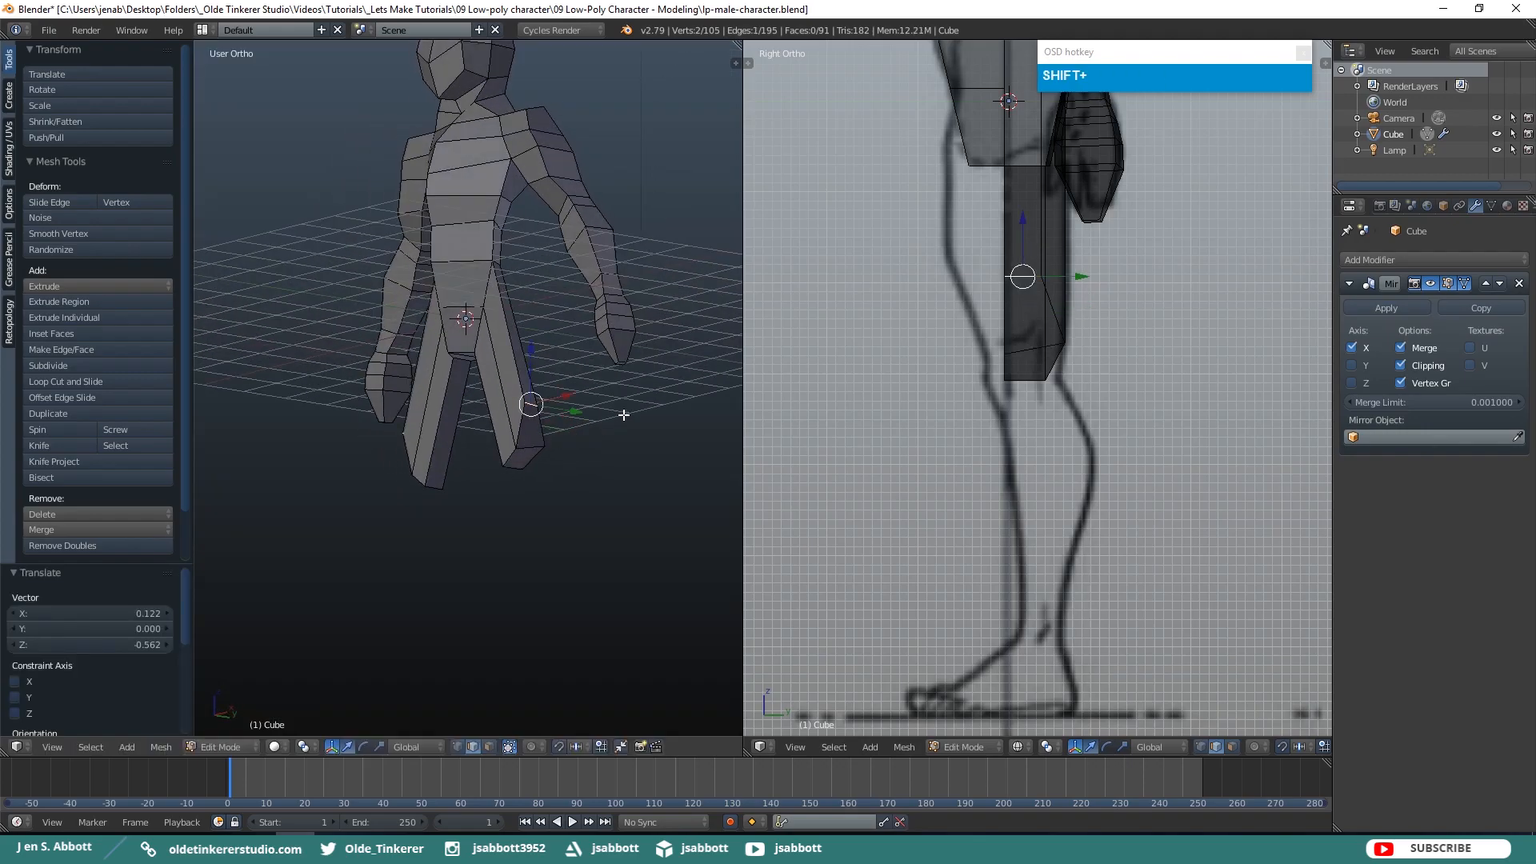
pyautogui.press('KP_1')
pyautogui.press('g')
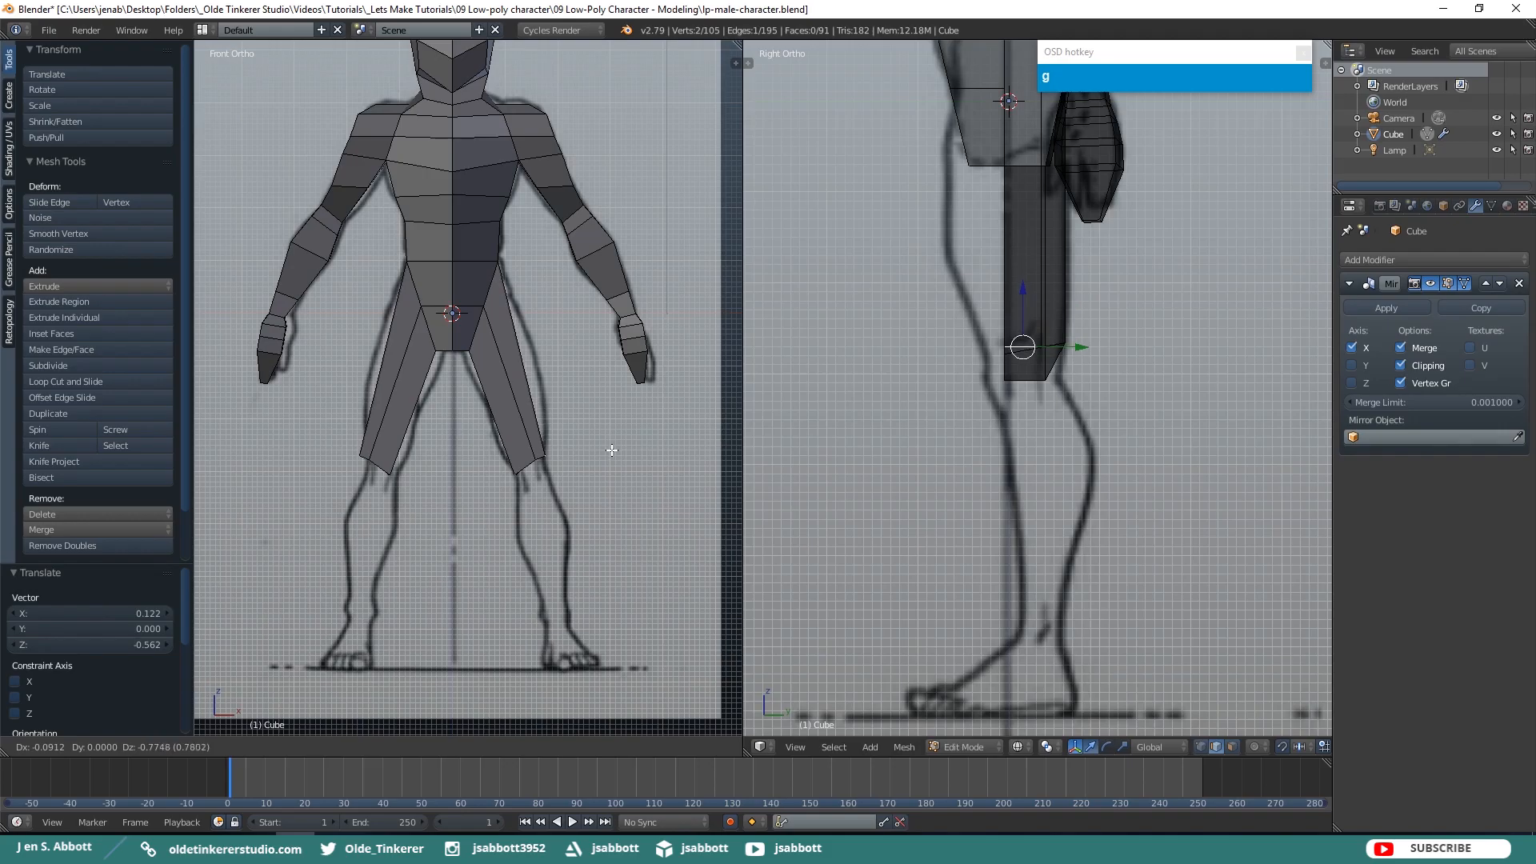
pyautogui.click(611, 450)
# Add a loop cut halfway along the thigh and scale it along X by a factor of about 1.156
pyautogui.hotkey('ctrl', 'r')
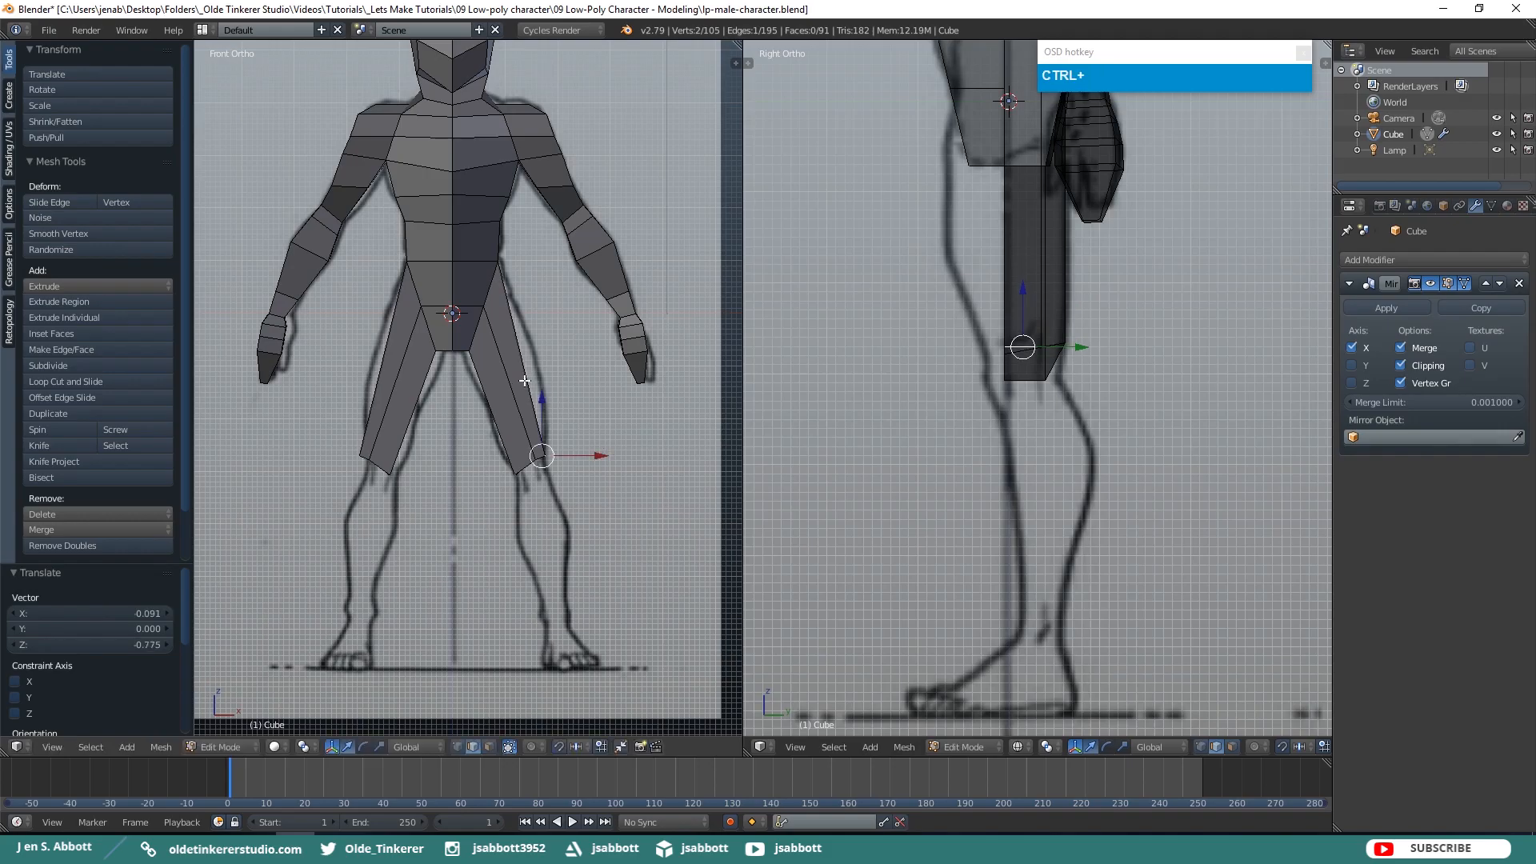
pyautogui.click(524, 381)
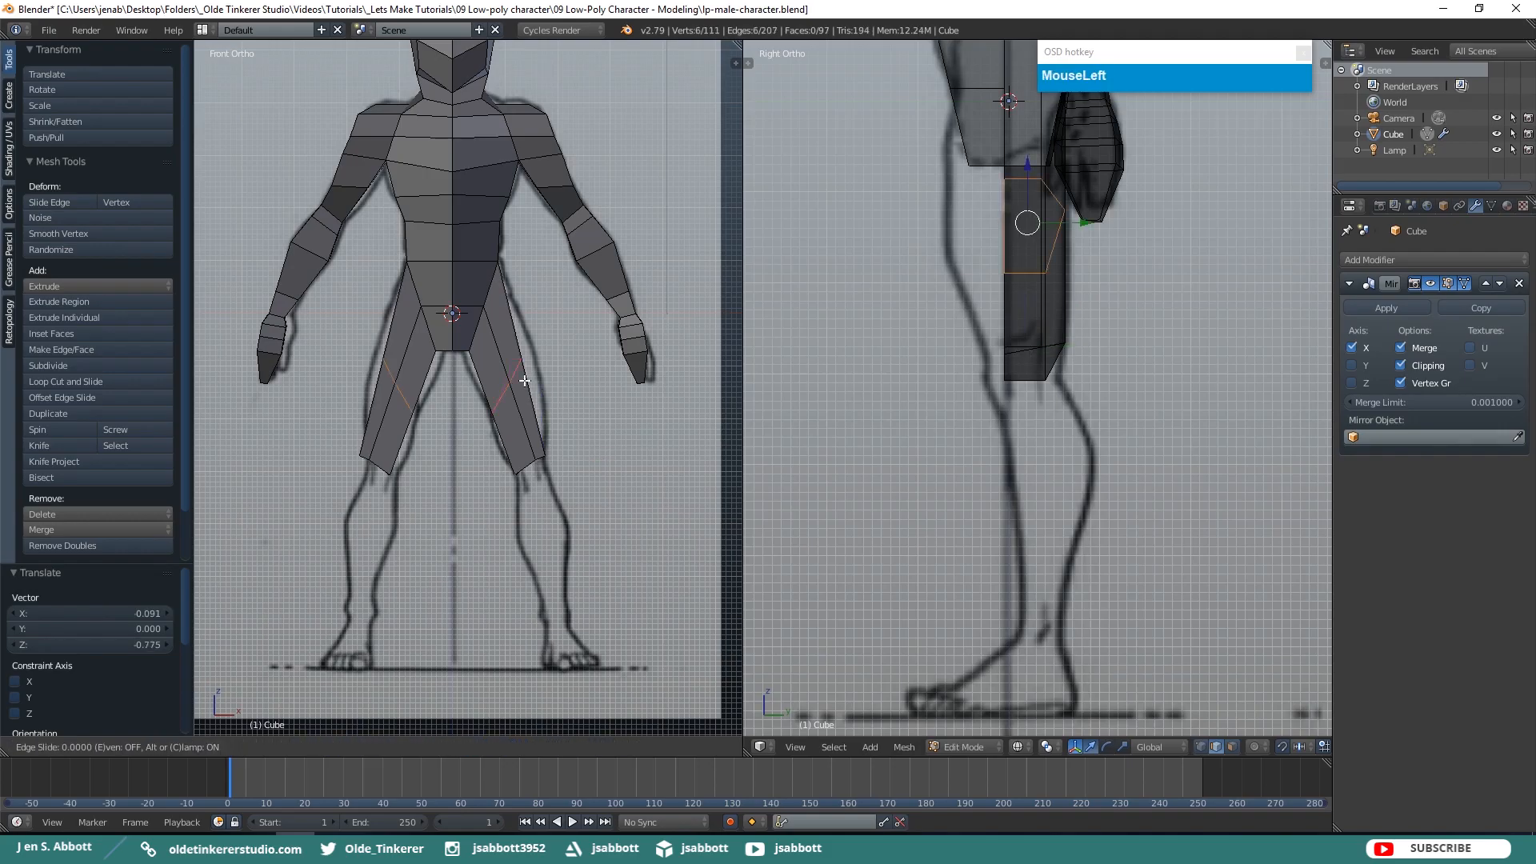
pyautogui.click(525, 380)
pyautogui.press('s')
pyautogui.press('x')
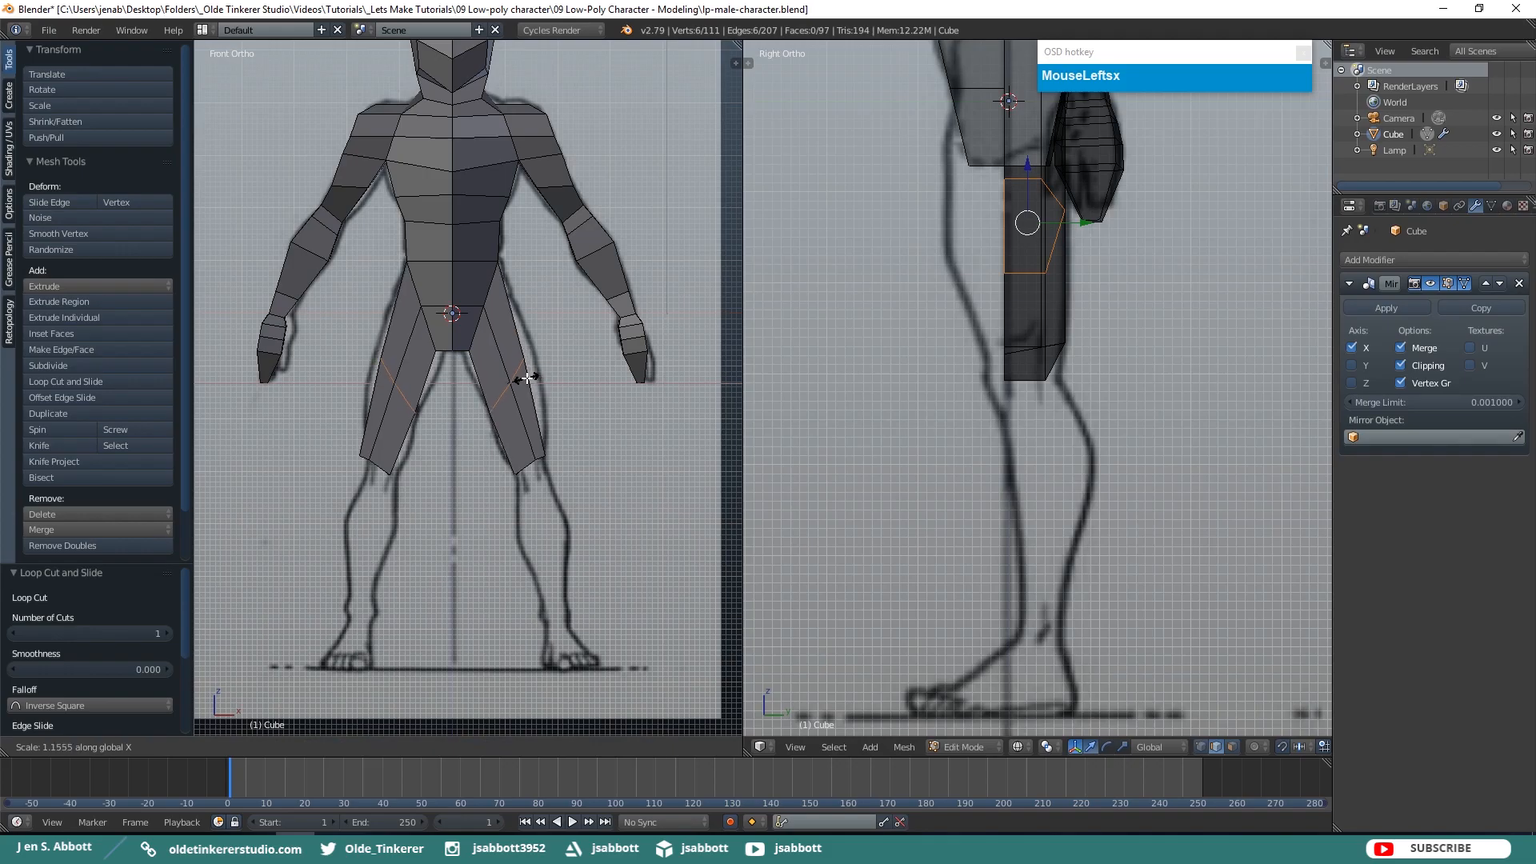
pyautogui.click(527, 378)
# Move the rear outer vertex of the mid-thigh loop about 0.170 outward along X
pyautogui.press('z')
pyautogui.moveTo(566, 352); pyautogui.dragTo(500, 391, button='middle')
pyautogui.press('z')
pyautogui.hotkey('ctrl', 'Tab')
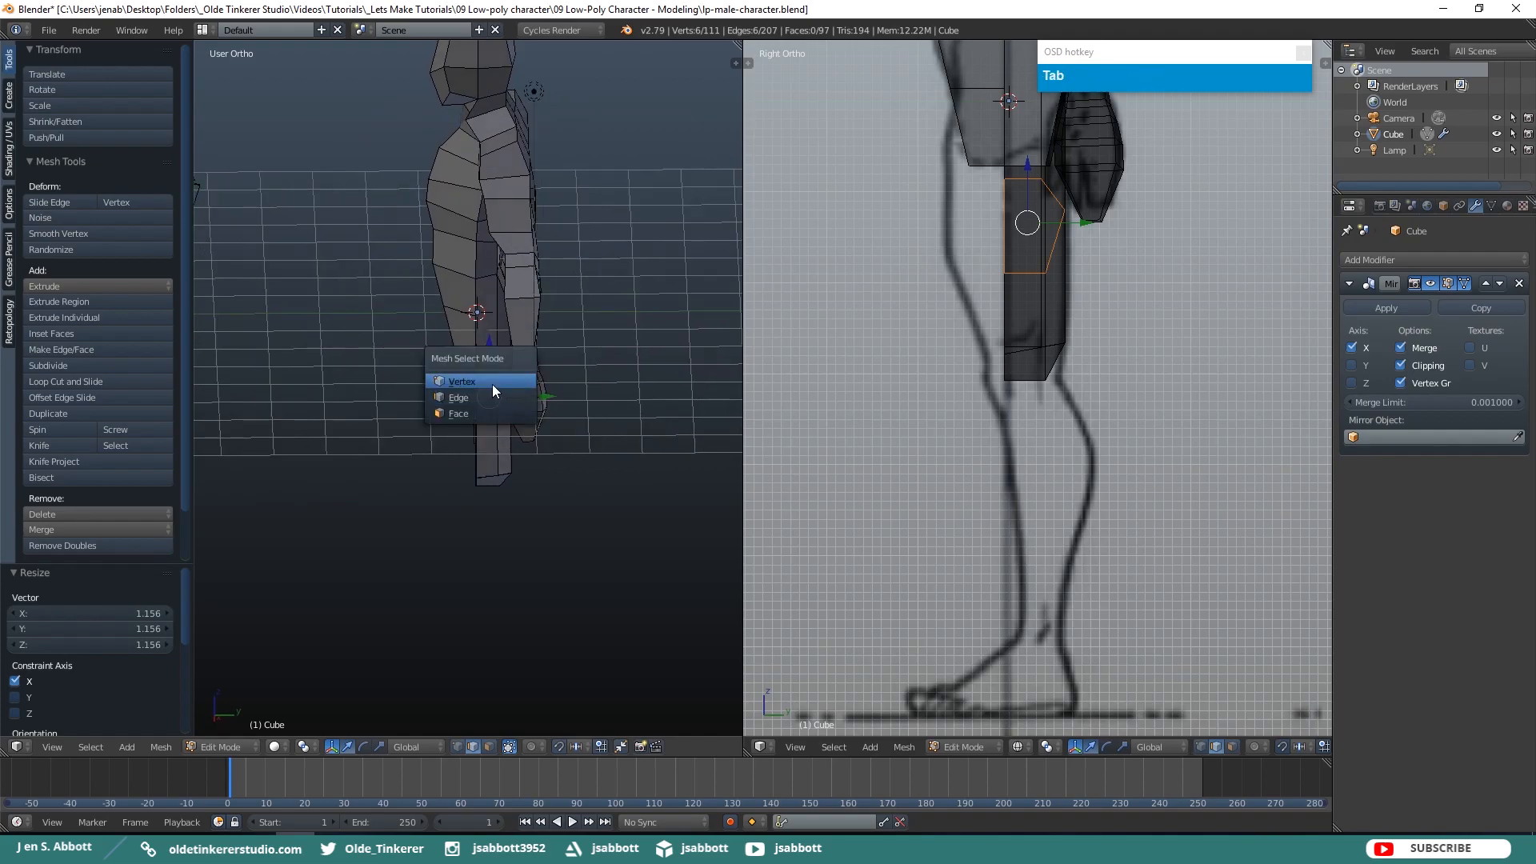
pyautogui.click(475, 386)
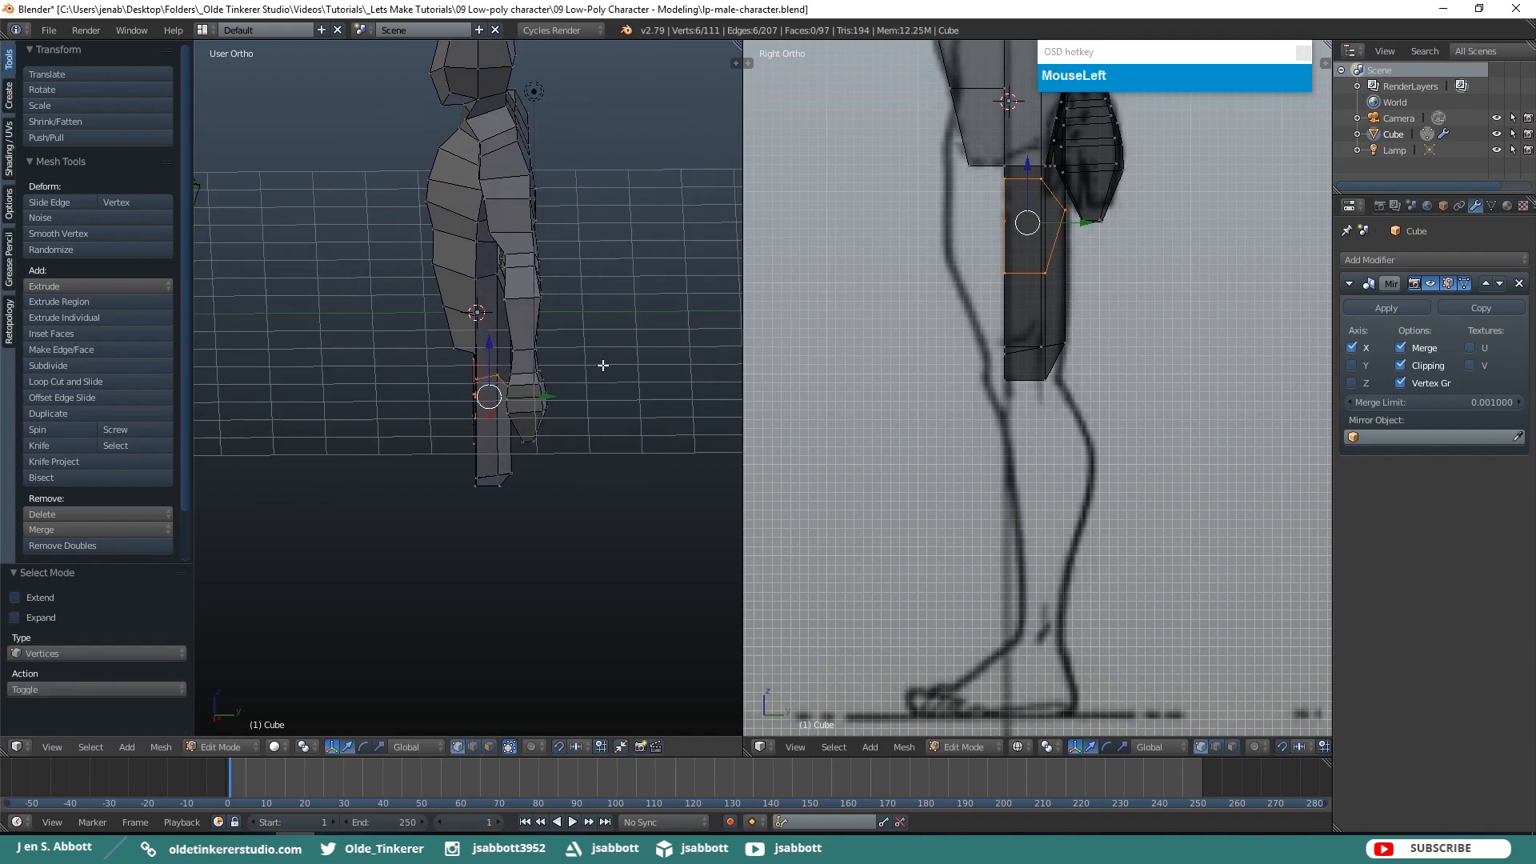
pyautogui.moveTo(528, 377); pyautogui.dragTo(476, 364, button='middle')
pyautogui.rightClick(442, 374)
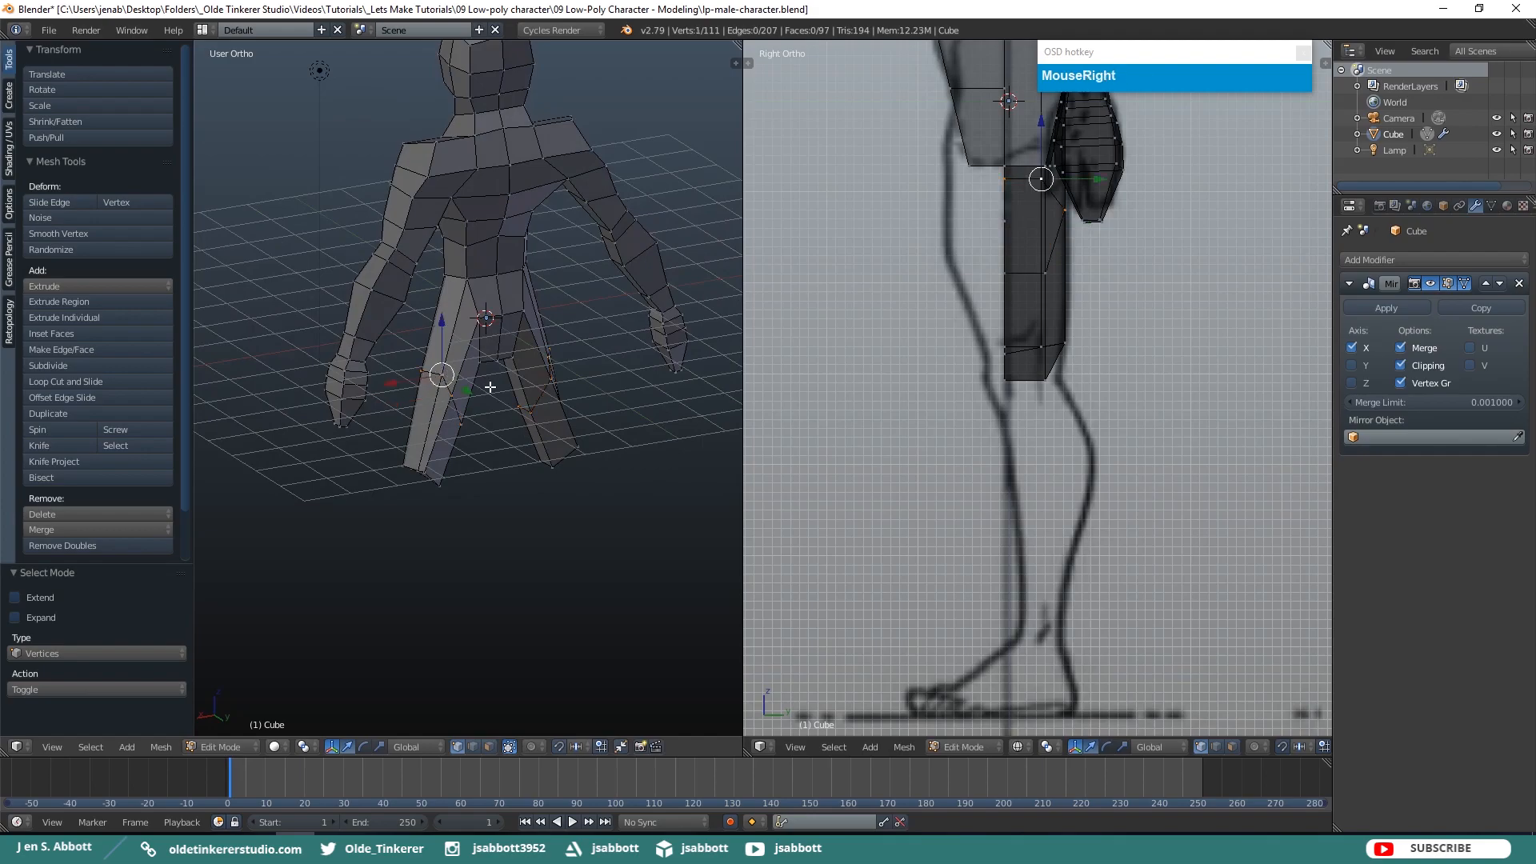
pyautogui.press('KP_3')
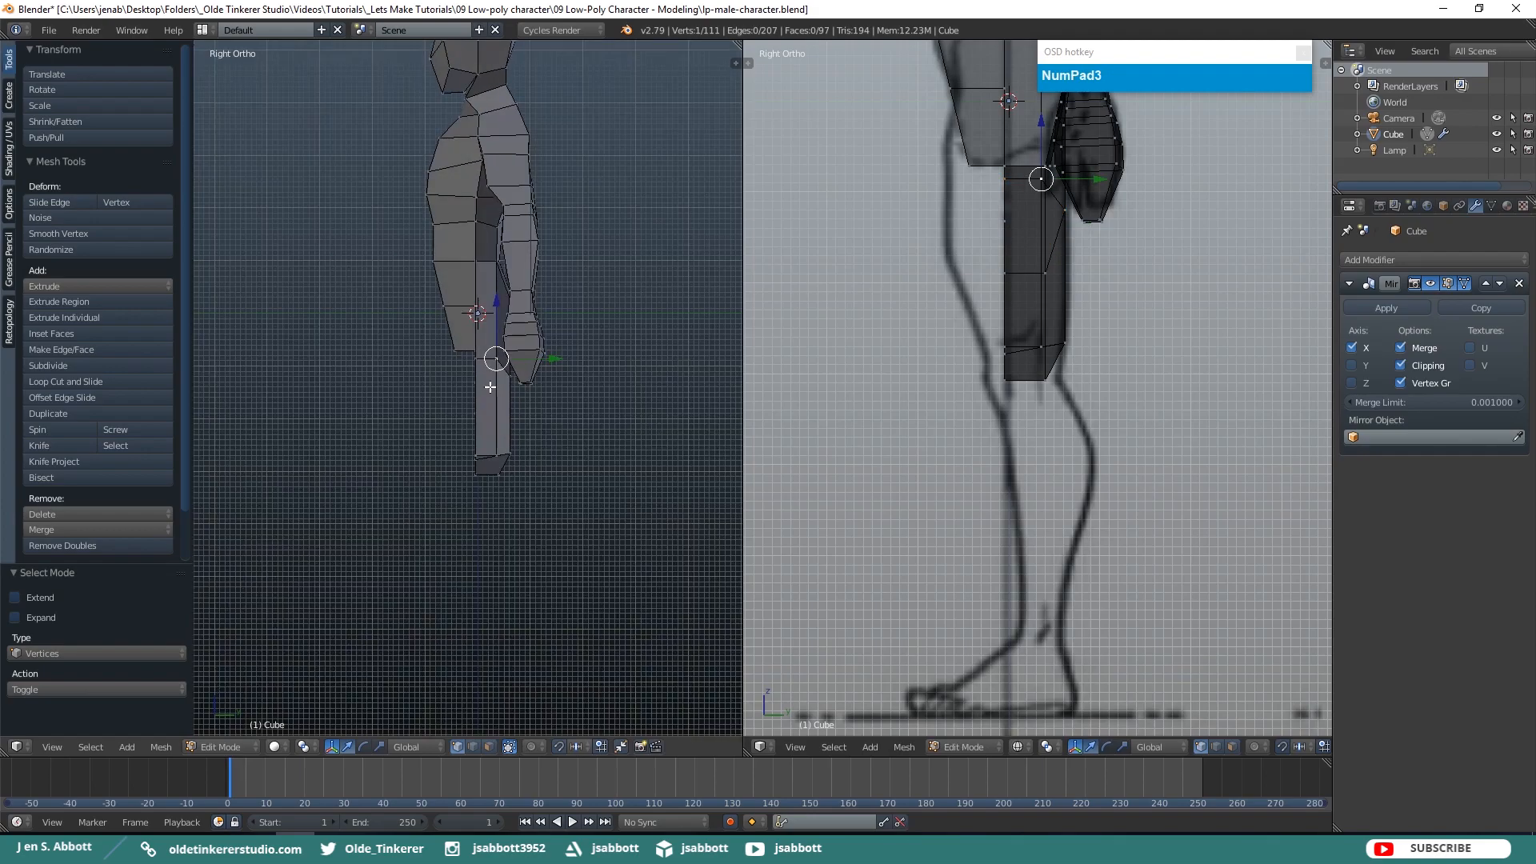
pyautogui.press('KP_1')
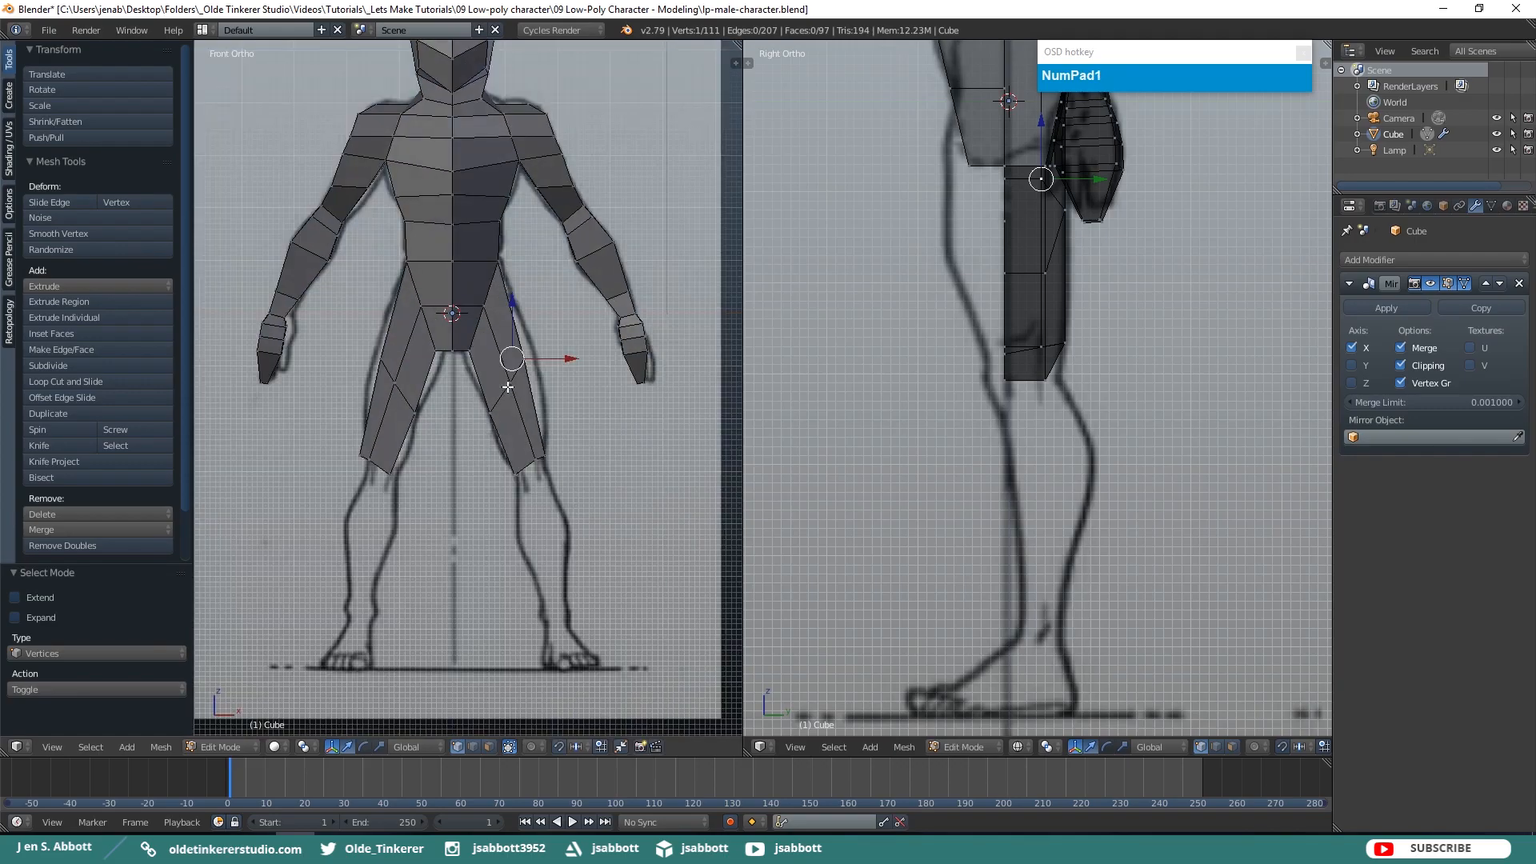
pyautogui.moveTo(569, 375); pyautogui.dragTo(516, 408, button='middle')
pyautogui.moveTo(558, 384); pyautogui.dragTo(567, 388)
pyautogui.moveTo(566, 388)
pyautogui.mouseDown(button='middle')
pyautogui.moveTo(359, 370)
pyautogui.moveTo(540, 375)
pyautogui.mouseUp(button='middle')
pyautogui.press('KP_1')
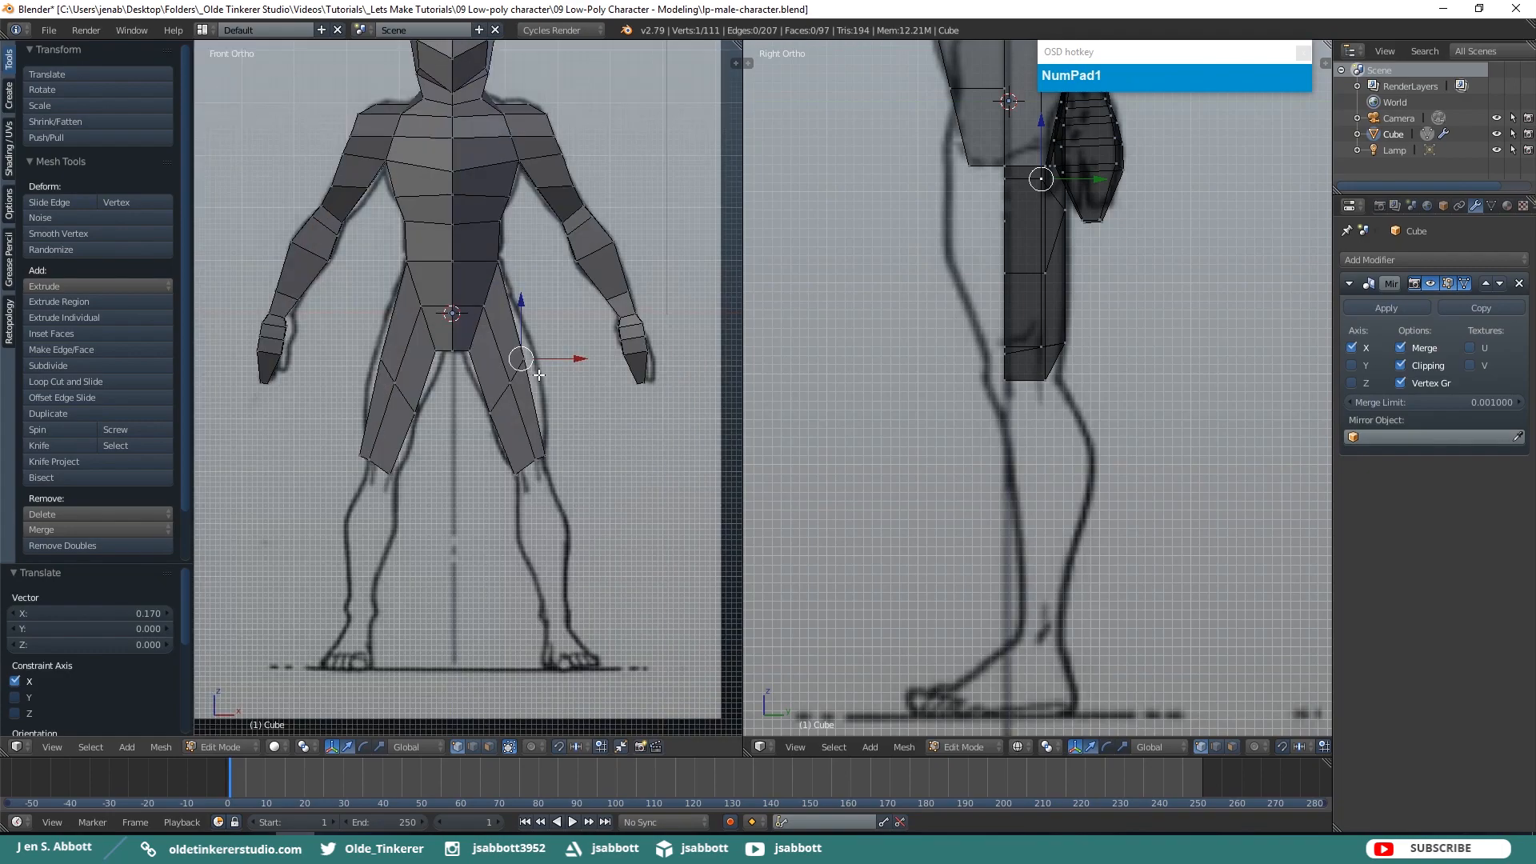
# Move the upper outer edge of the mid-thigh loop about 0.167 along X and 0.091 along Z
pyautogui.hotkey('ctrl', 'Tab')
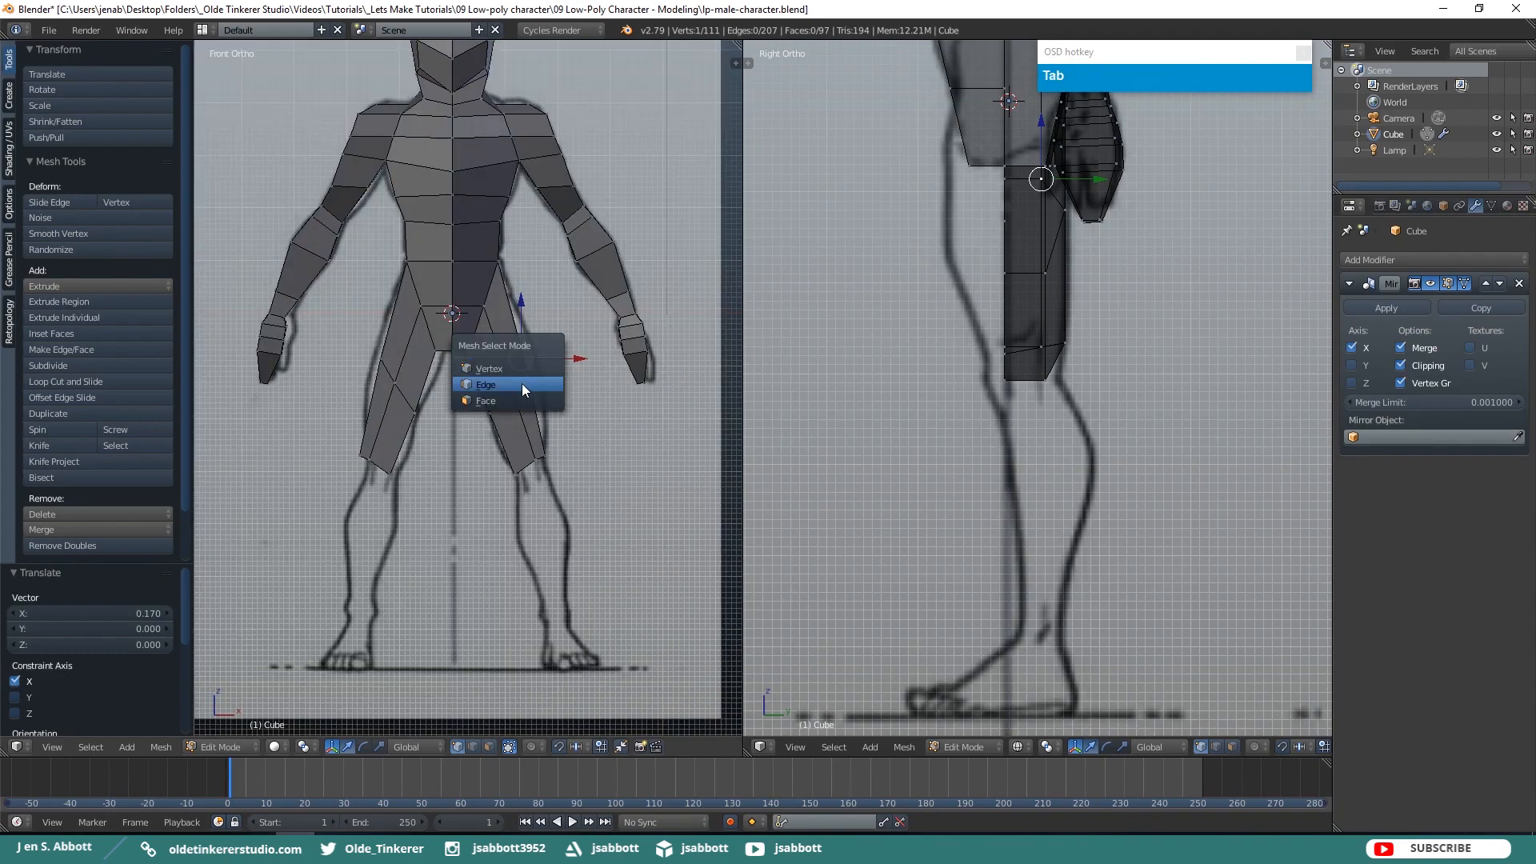
pyautogui.click(501, 384)
pyautogui.moveTo(500, 381)
pyautogui.mouseDown(button='middle')
pyautogui.moveTo(506, 364)
pyautogui.moveTo(478, 374)
pyautogui.mouseUp(button='middle')
pyautogui.rightClick(519, 367)
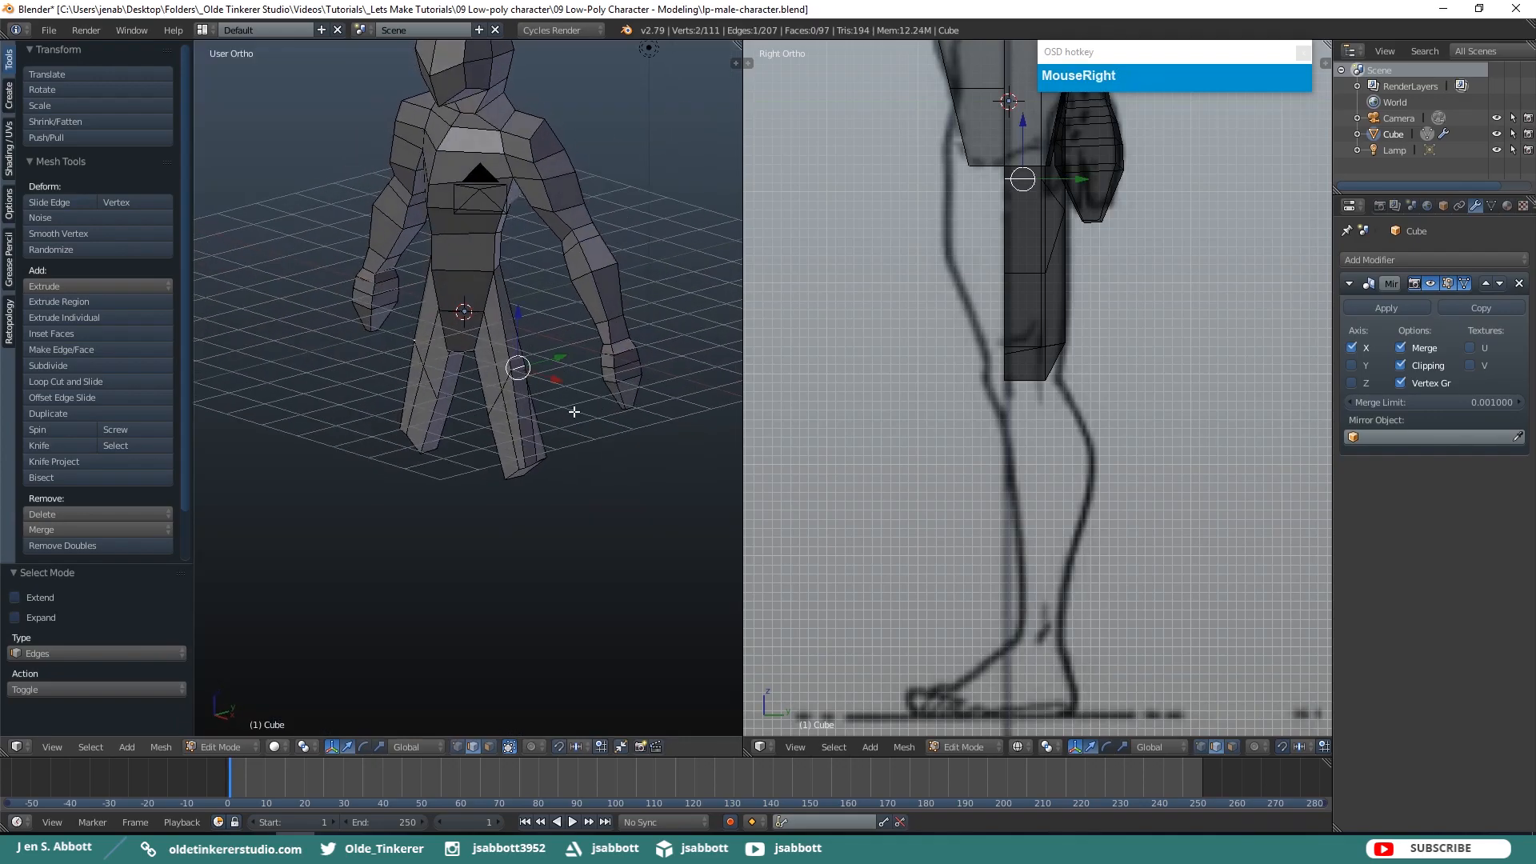
pyautogui.press('KP_1')
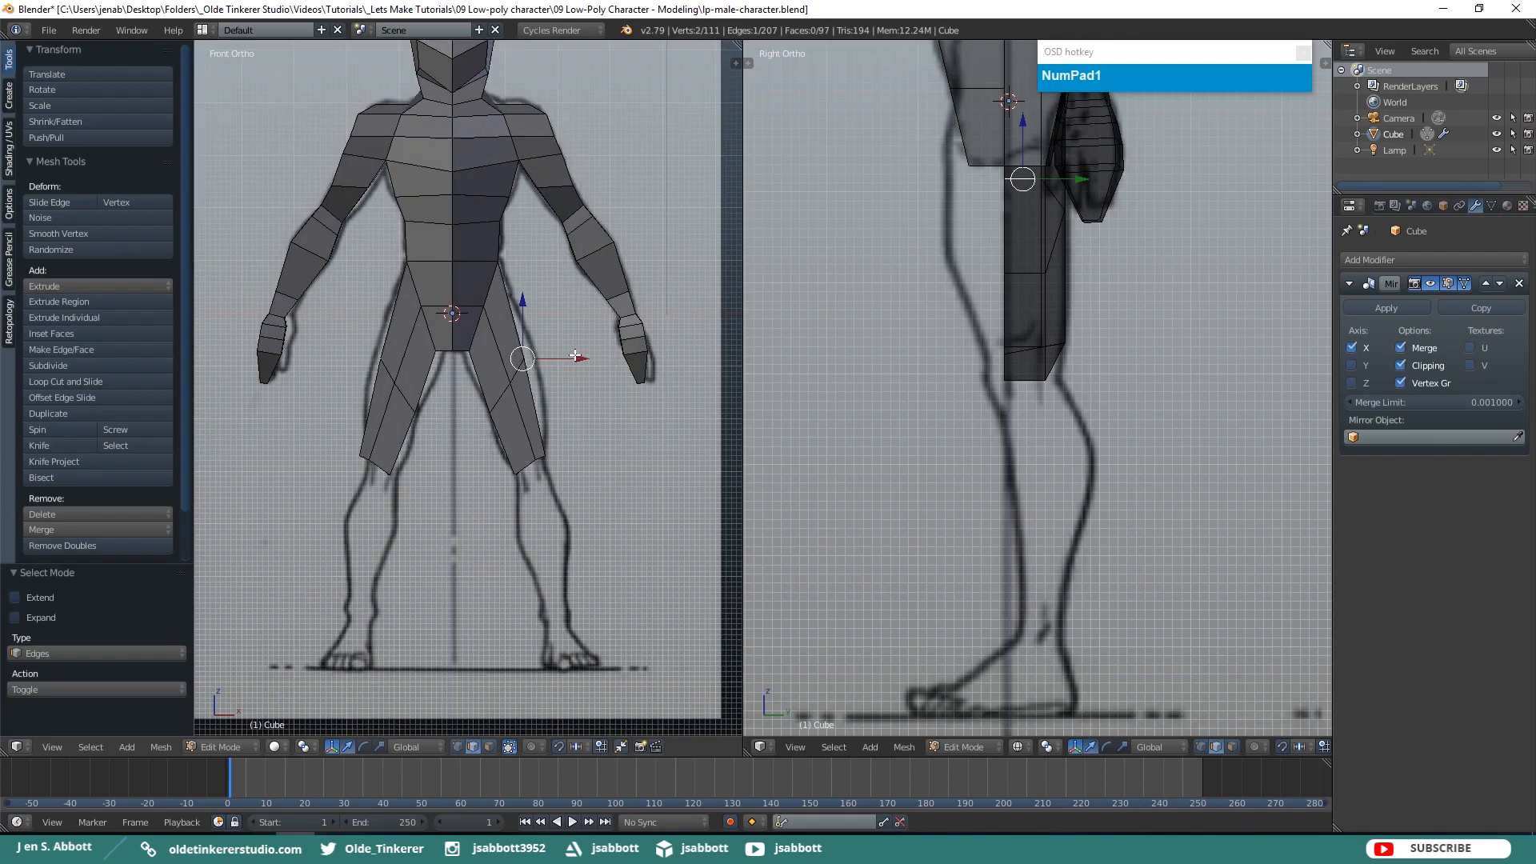
pyautogui.press('g')
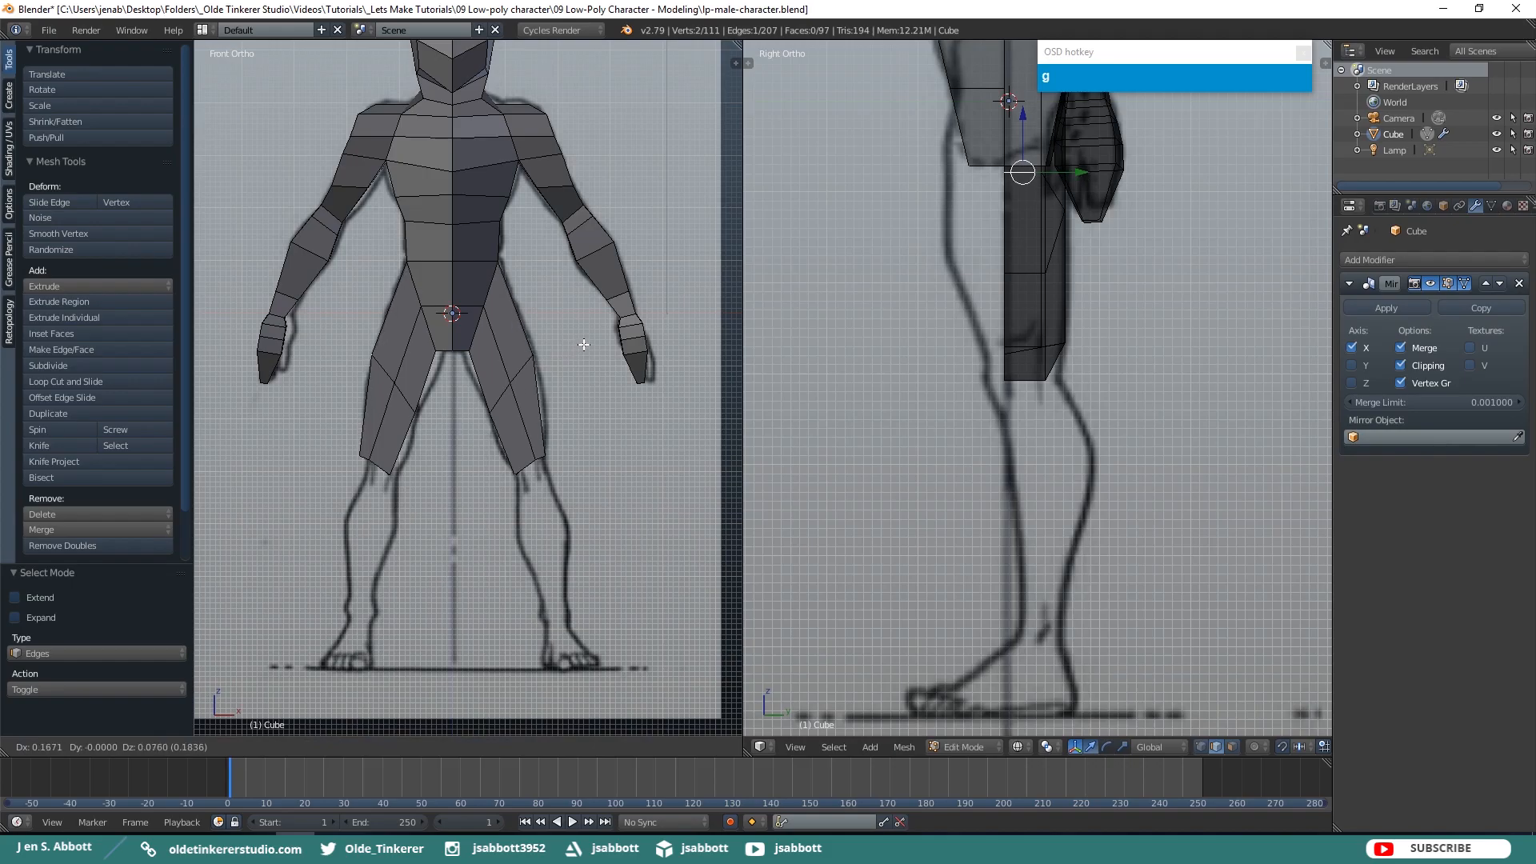
pyautogui.click(584, 344)
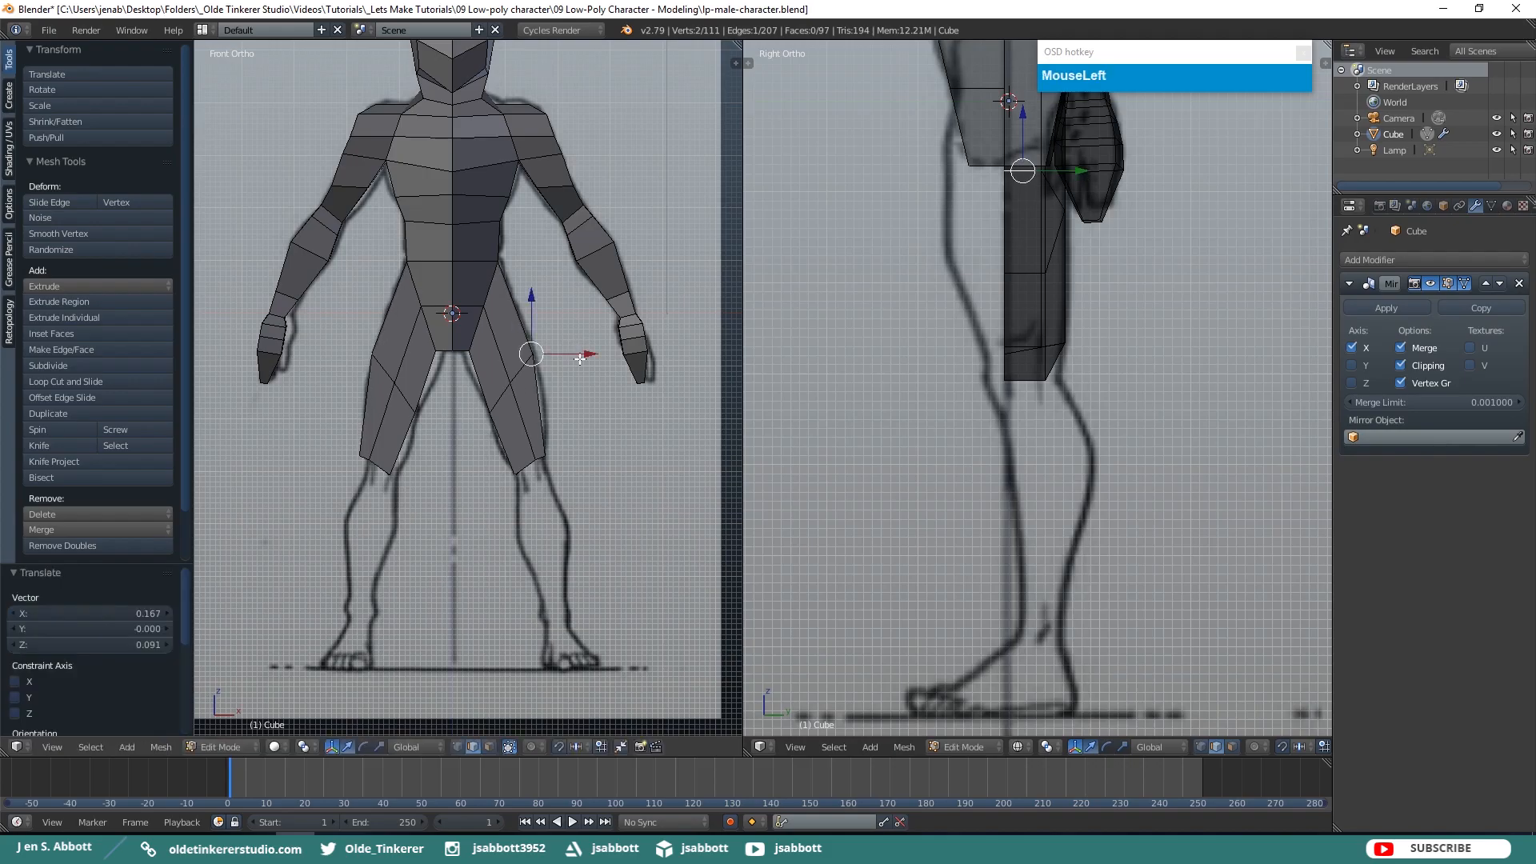
# Add a loop cut across the lower thigh and move its outer edge about 0.076 along X and 0.046 along Z
pyautogui.hotkey('ctrl', 'r')
pyautogui.click(544, 419)
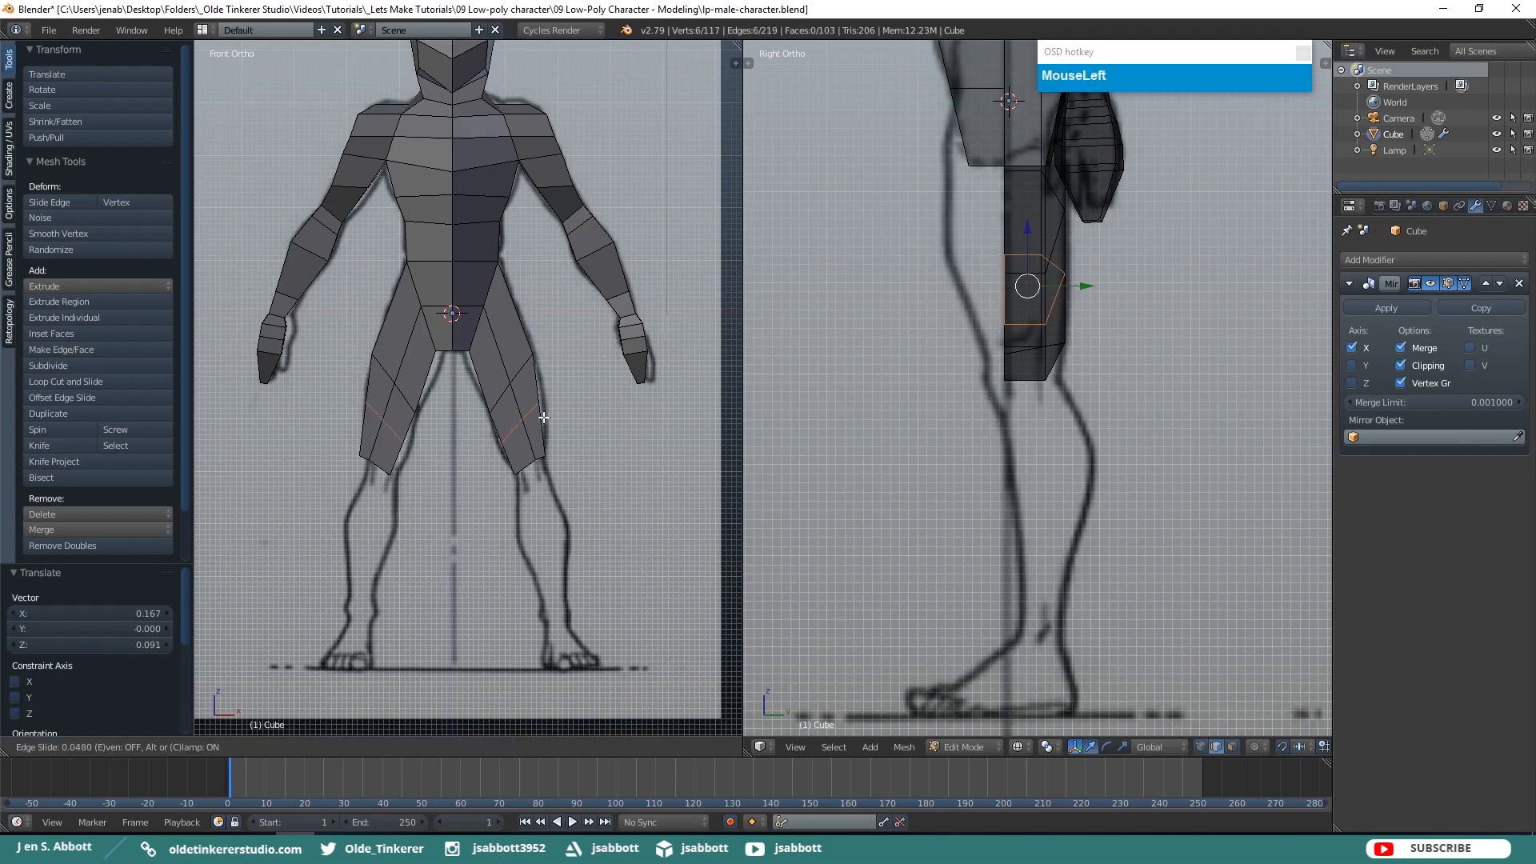
pyautogui.click(545, 415)
pyautogui.moveTo(572, 391); pyautogui.dragTo(456, 436, button='middle')
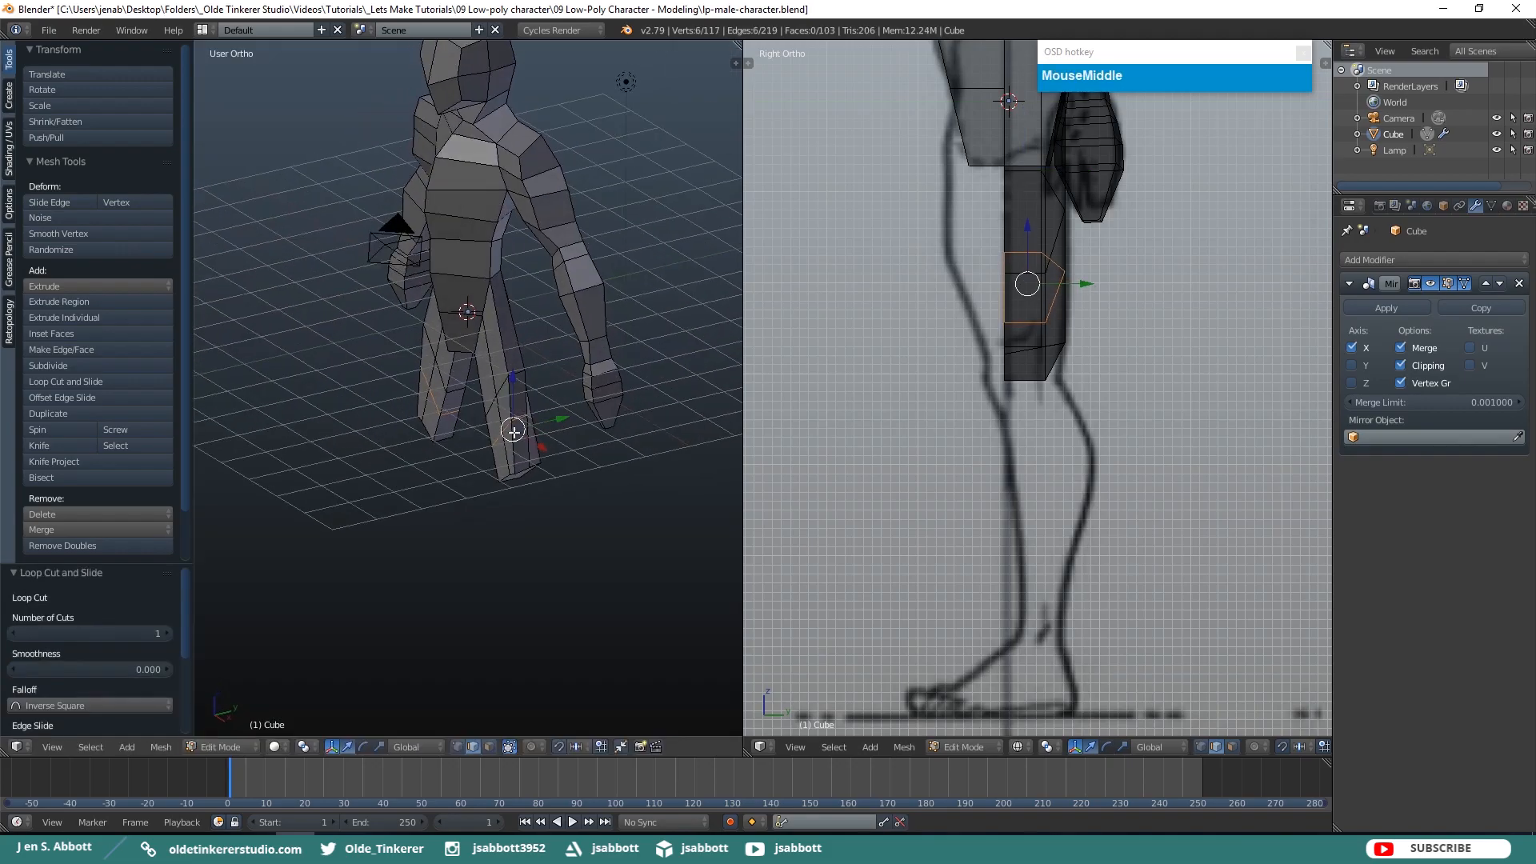
pyautogui.rightClick(532, 419)
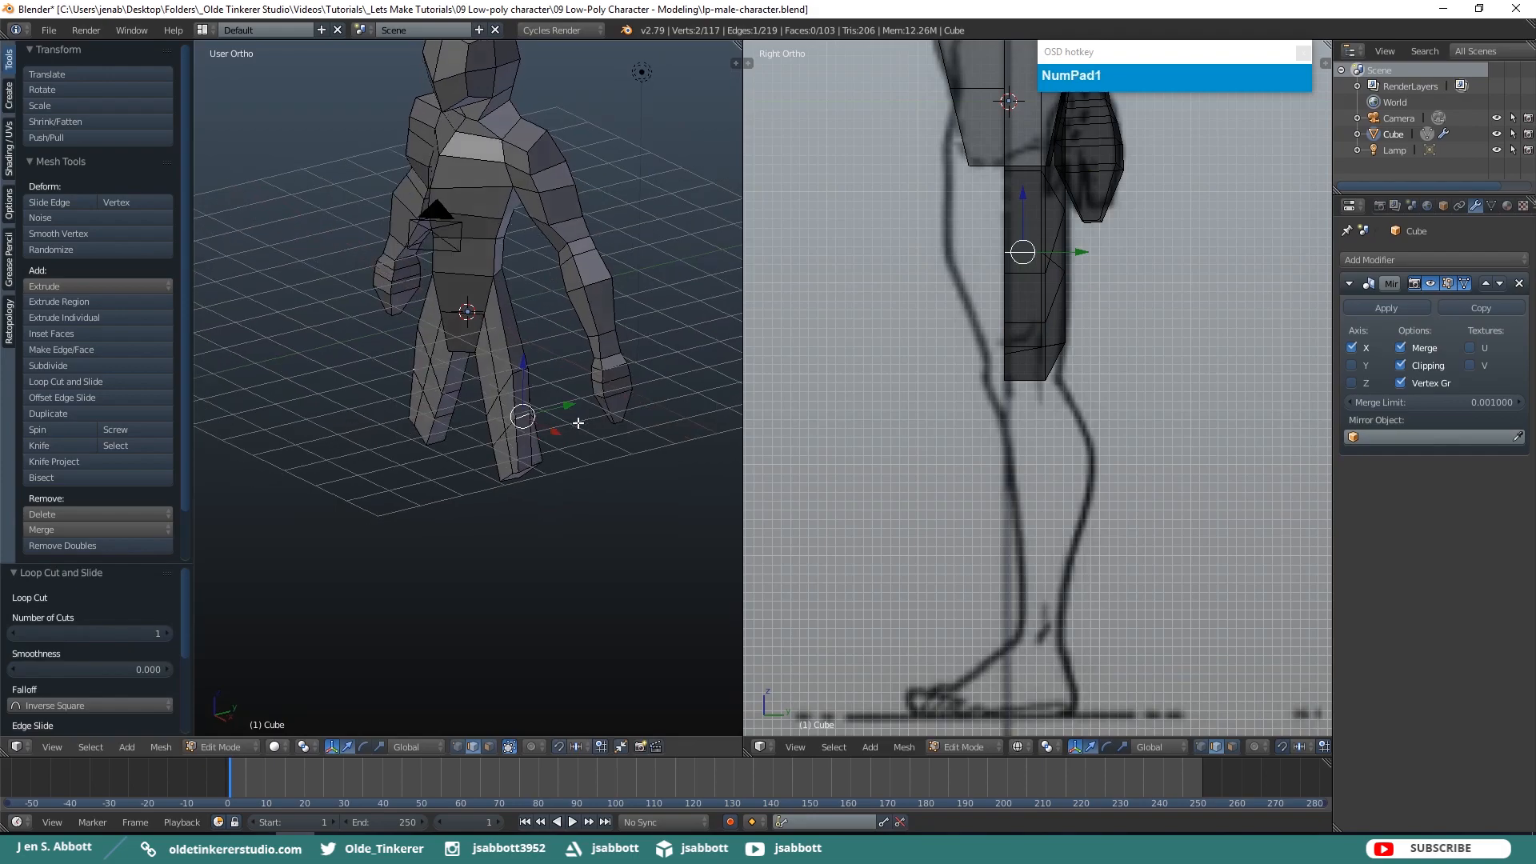
pyautogui.press('KP_1')
pyautogui.press('g')
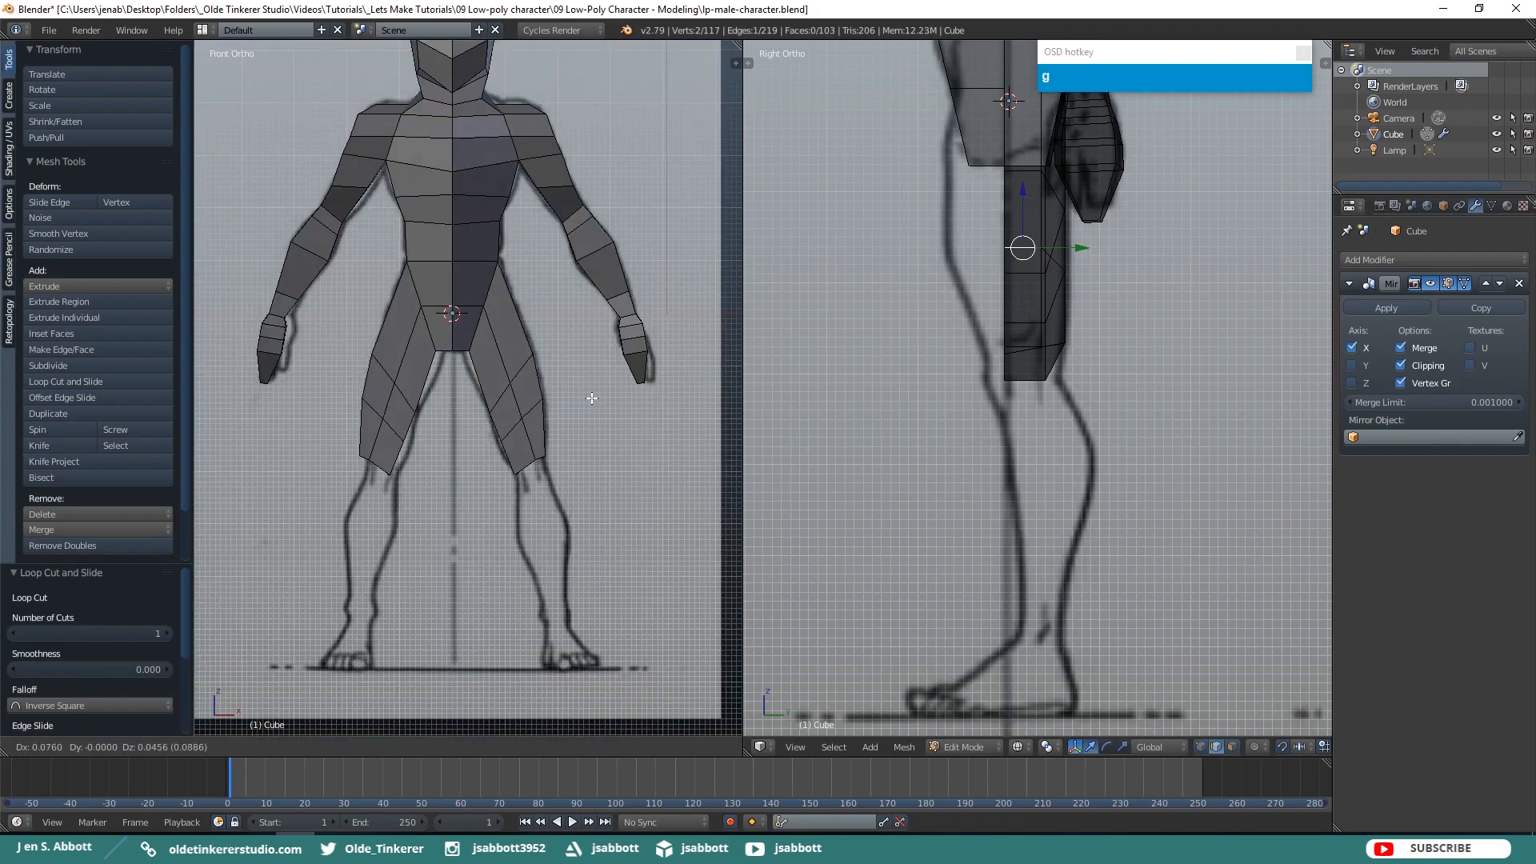
pyautogui.click(591, 398)
# Add a loop cut across the upper thigh between the hip and the mid-thigh loop
pyautogui.hotkey('ctrl', 'r')
pyautogui.click(524, 331)
pyautogui.click(524, 330)
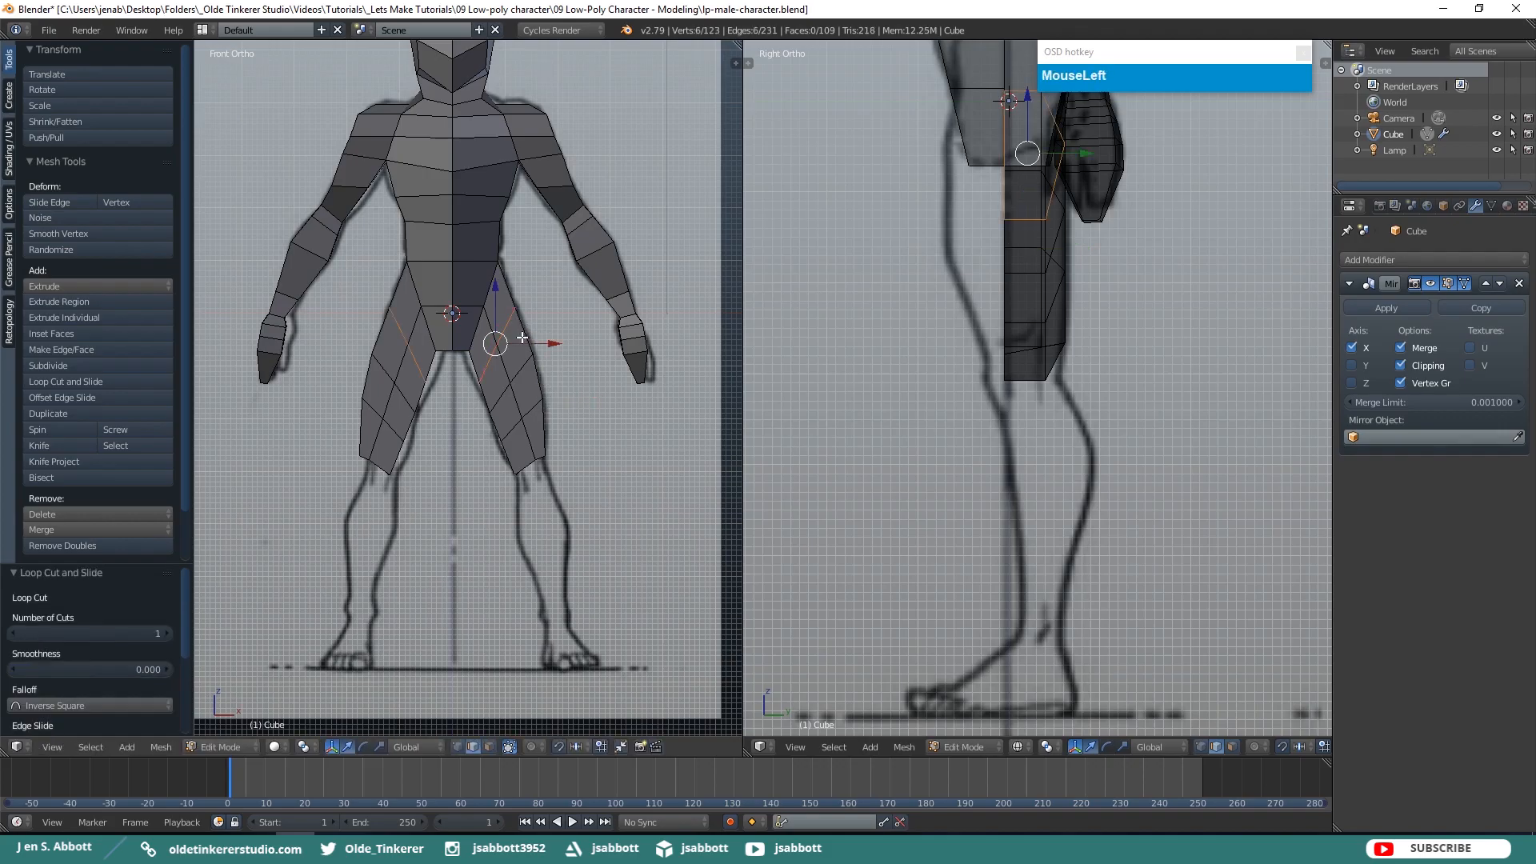
# Try to move the inner edge of the upper thigh loop about -0.304 along X and 0.532 along Z
pyautogui.moveTo(440, 408); pyautogui.dragTo(466, 387, button='middle')
pyautogui.rightClick(466, 387)
pyautogui.press('KP_1')
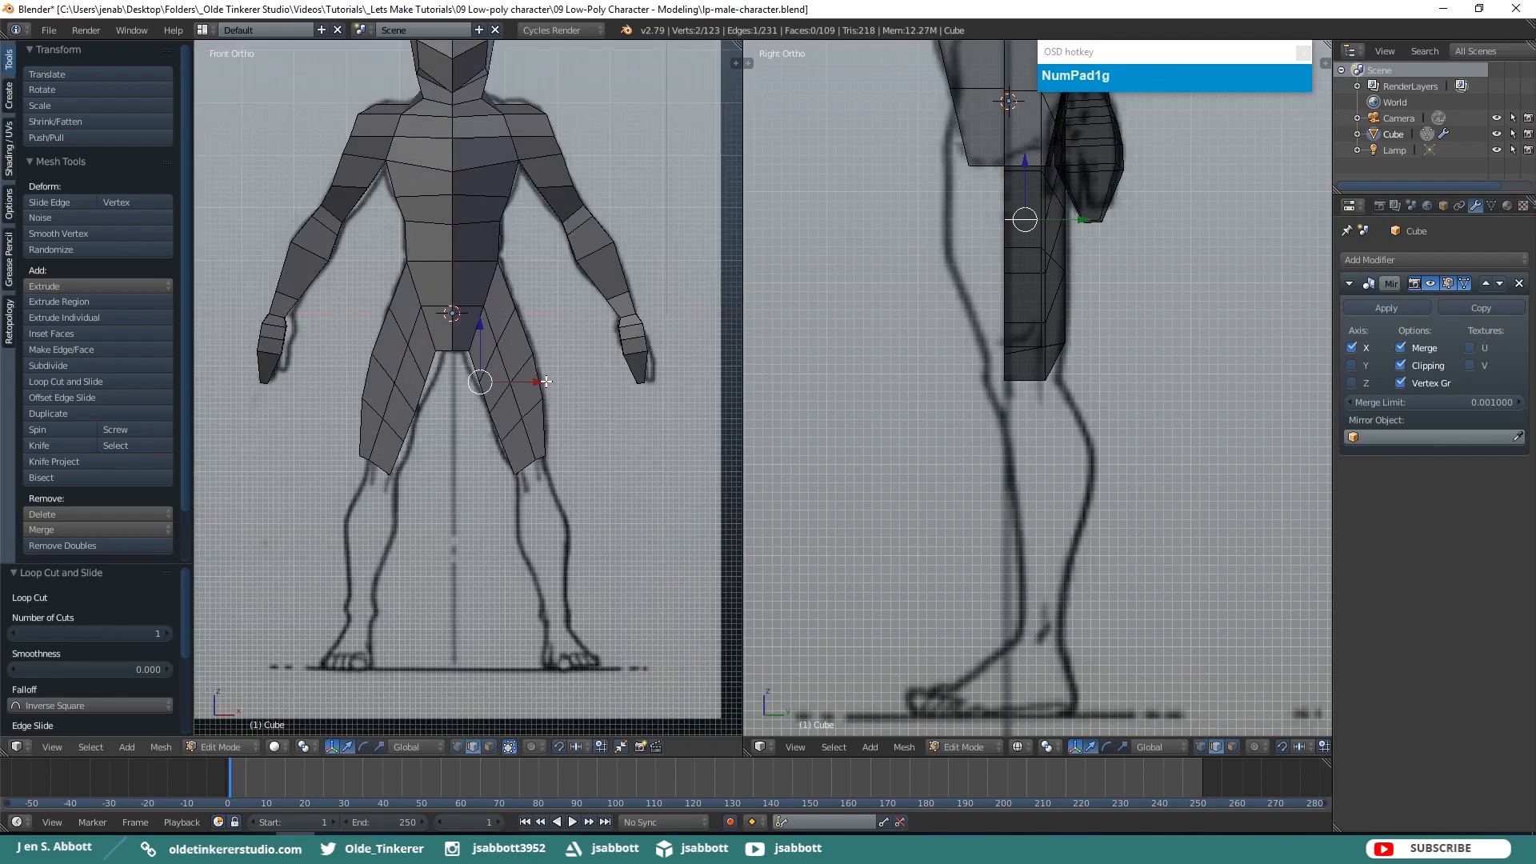
pyautogui.press('g')
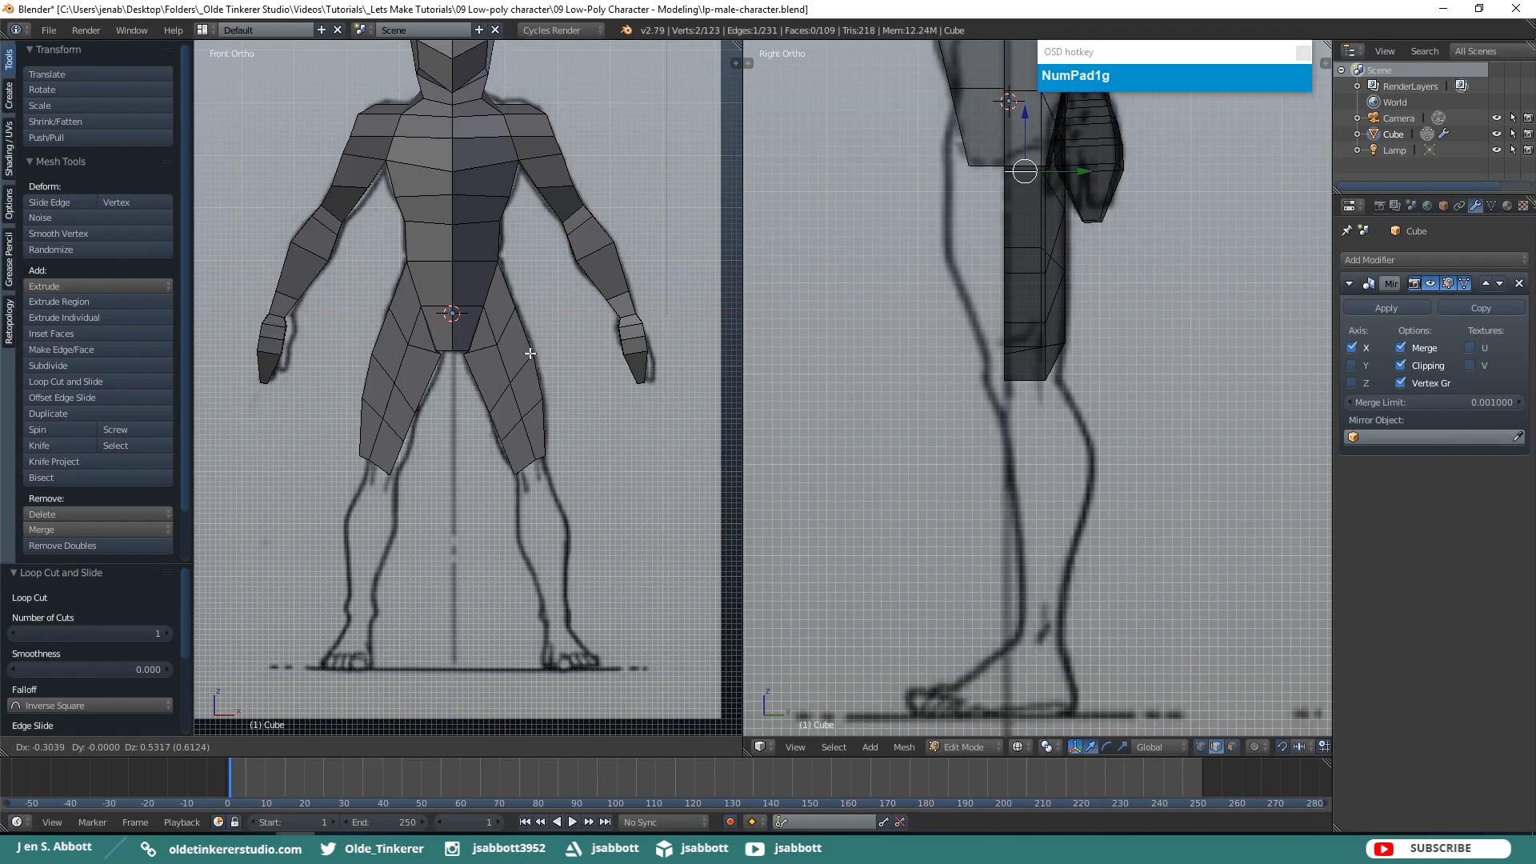
pyautogui.click(531, 353)
pyautogui.hotkey('ctrl', 'z')
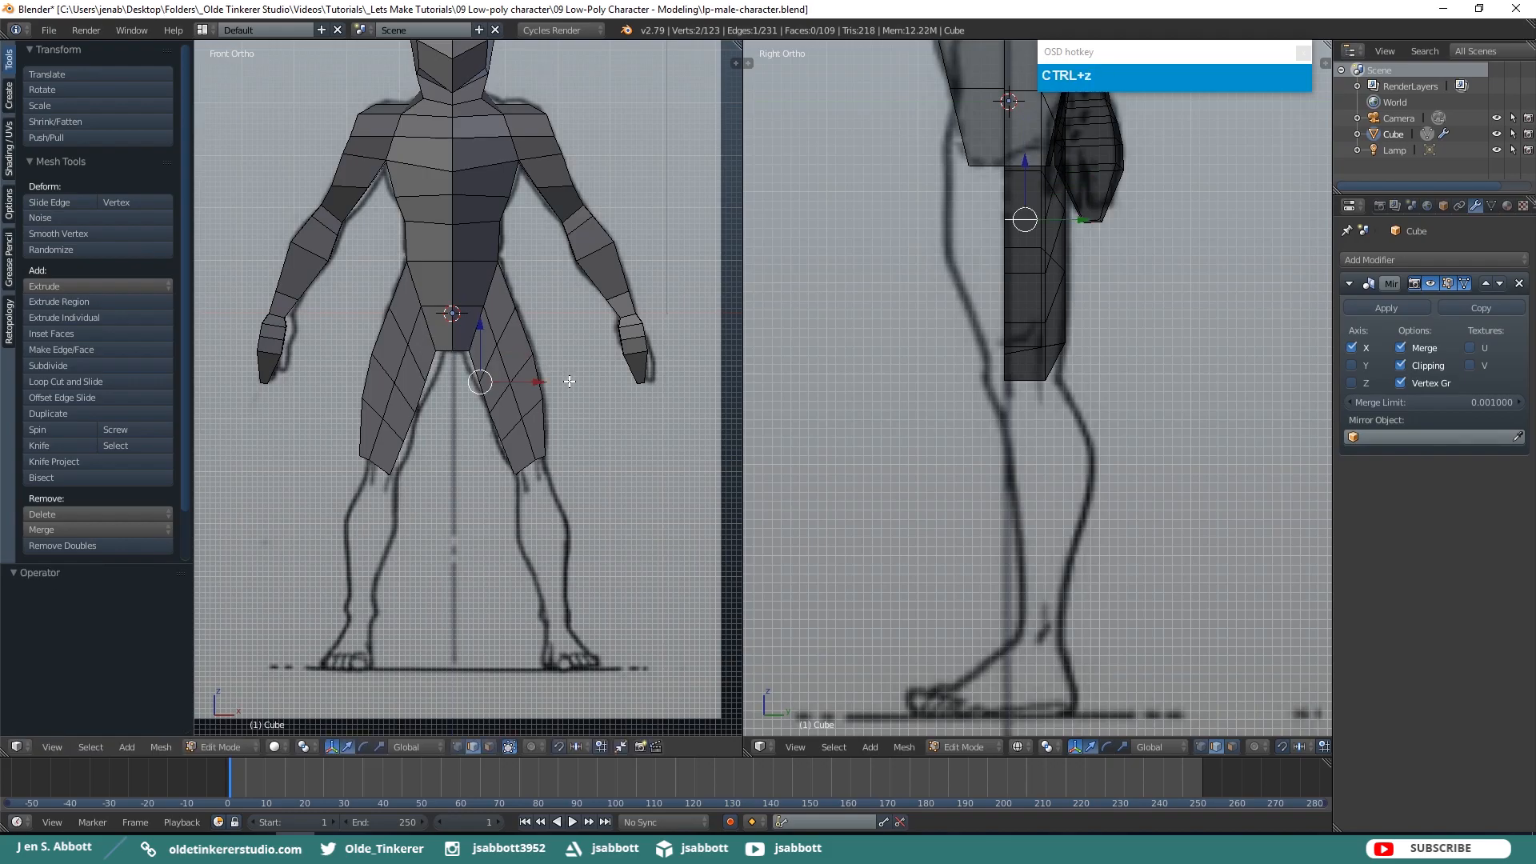
# Move the inner upper thigh face about -0.152 along X and nudge it about 0.030 up along Z
pyautogui.hotkey('ctrl', 'Tab')
pyautogui.click(453, 413)
pyautogui.moveTo(453, 413); pyautogui.dragTo(467, 369, button='middle')
pyautogui.rightClick(467, 370)
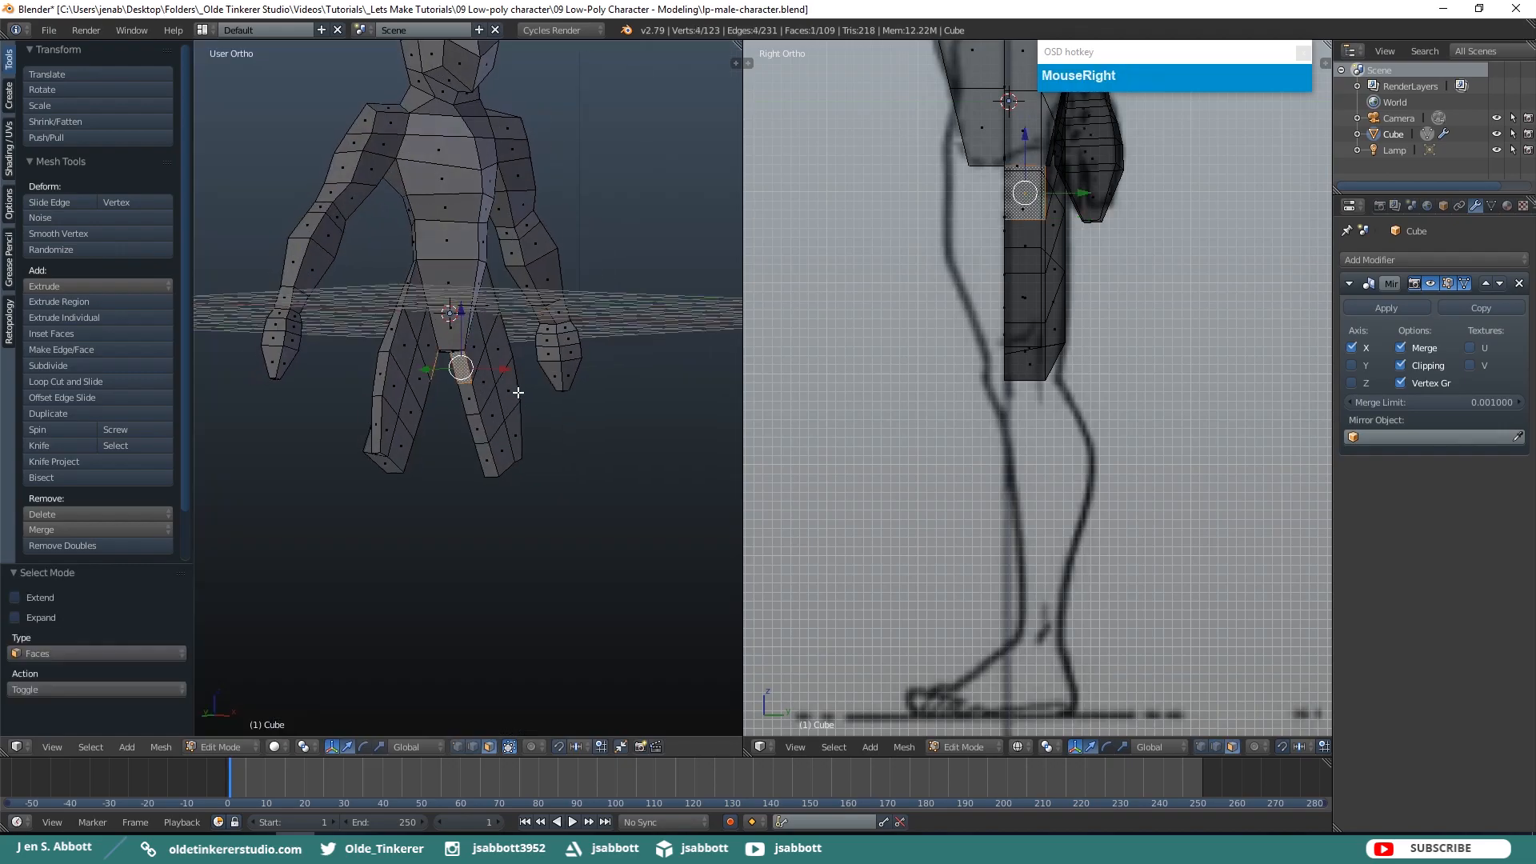
pyautogui.press('KP_1')
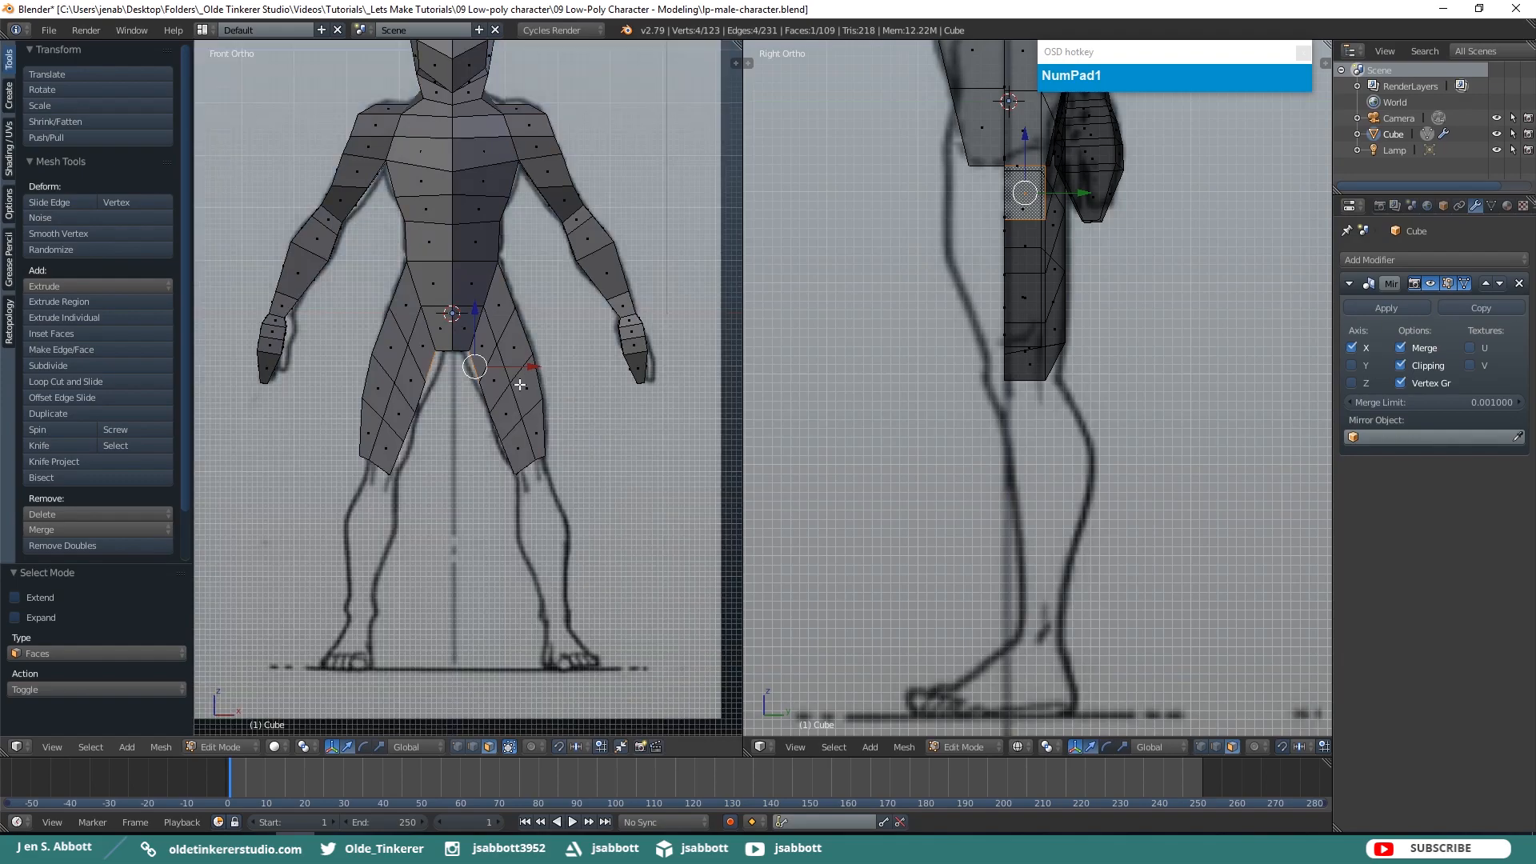
pyautogui.moveTo(529, 365); pyautogui.dragTo(520, 366)
pyautogui.press('g')
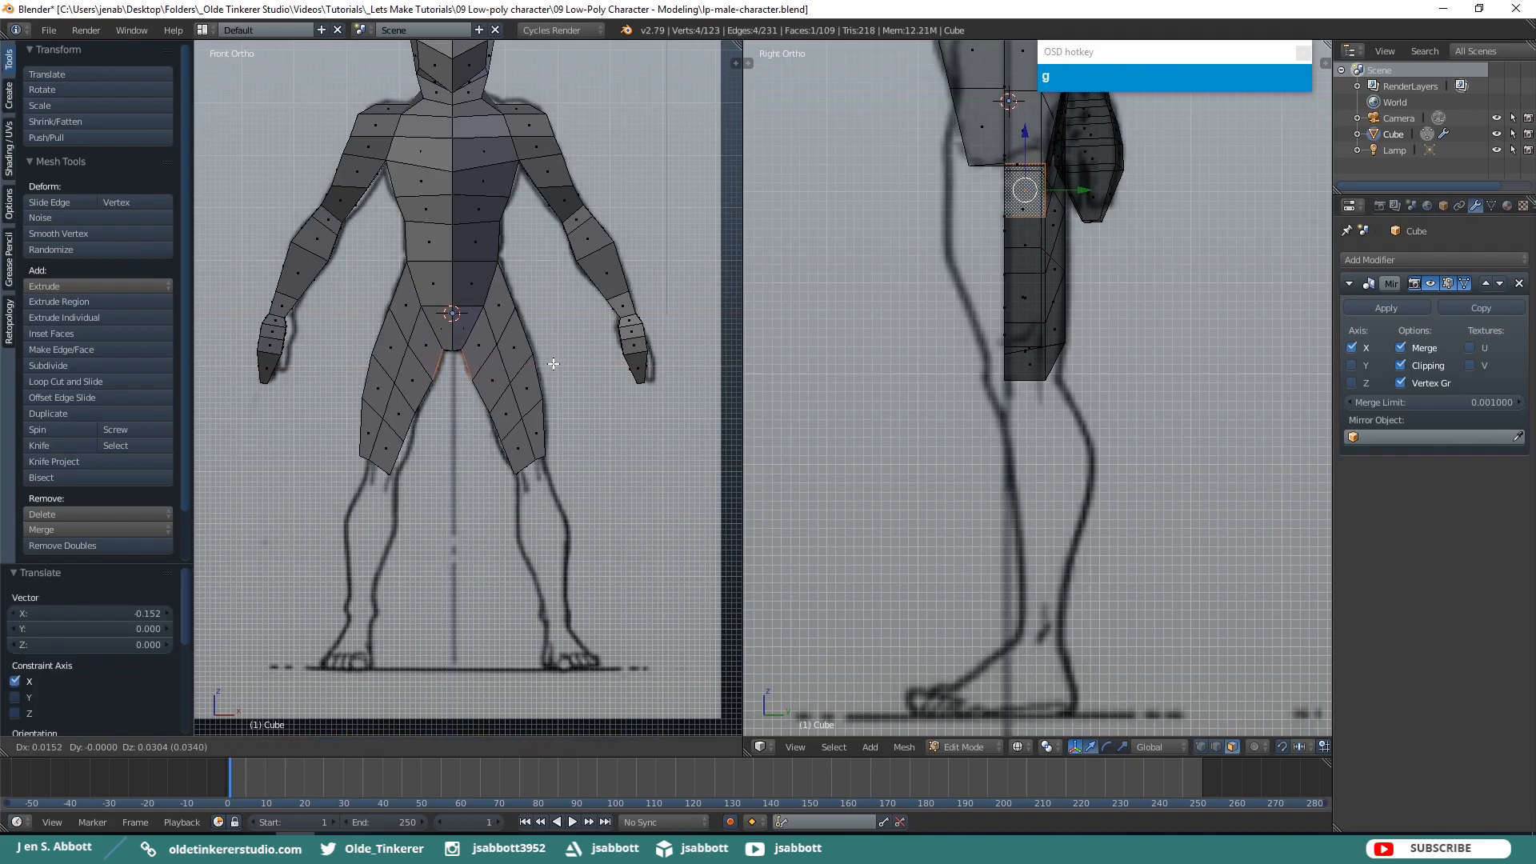
pyautogui.click(560, 363)
pyautogui.press('a')
# Examine the thigh mesh from several angles and against the front reference in solid and wireframe display
pyautogui.moveTo(571, 363); pyautogui.dragTo(472, 472, button='middle')
pyautogui.hotkey('ctrl', 'Tab')
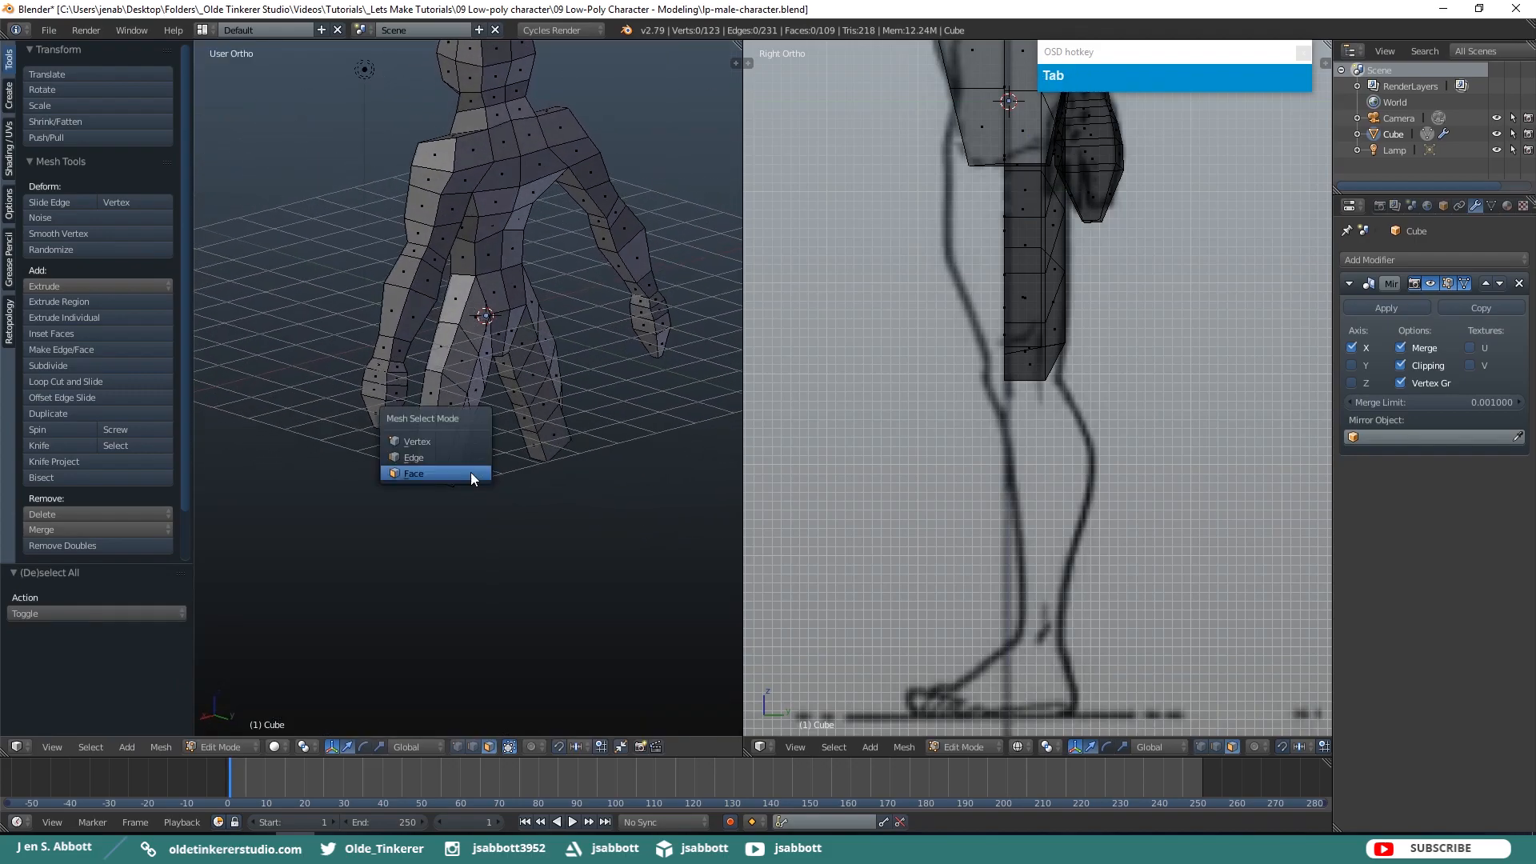
pyautogui.click(419, 441)
pyautogui.moveTo(444, 470); pyautogui.dragTo(444, 472)
pyautogui.click(444, 473)
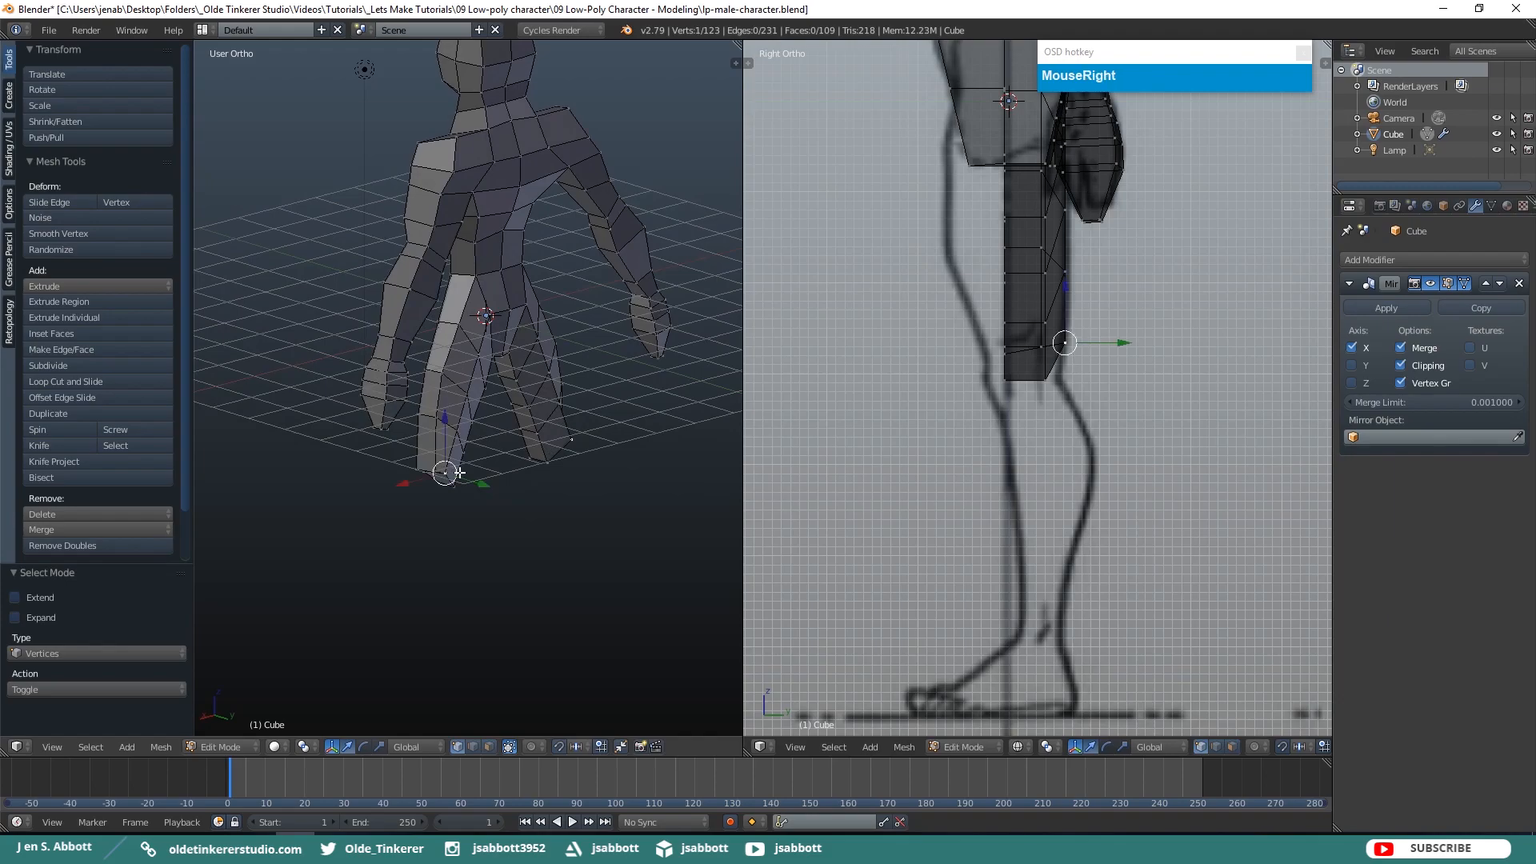
pyautogui.moveTo(448, 472); pyautogui.dragTo(474, 497, button='middle')
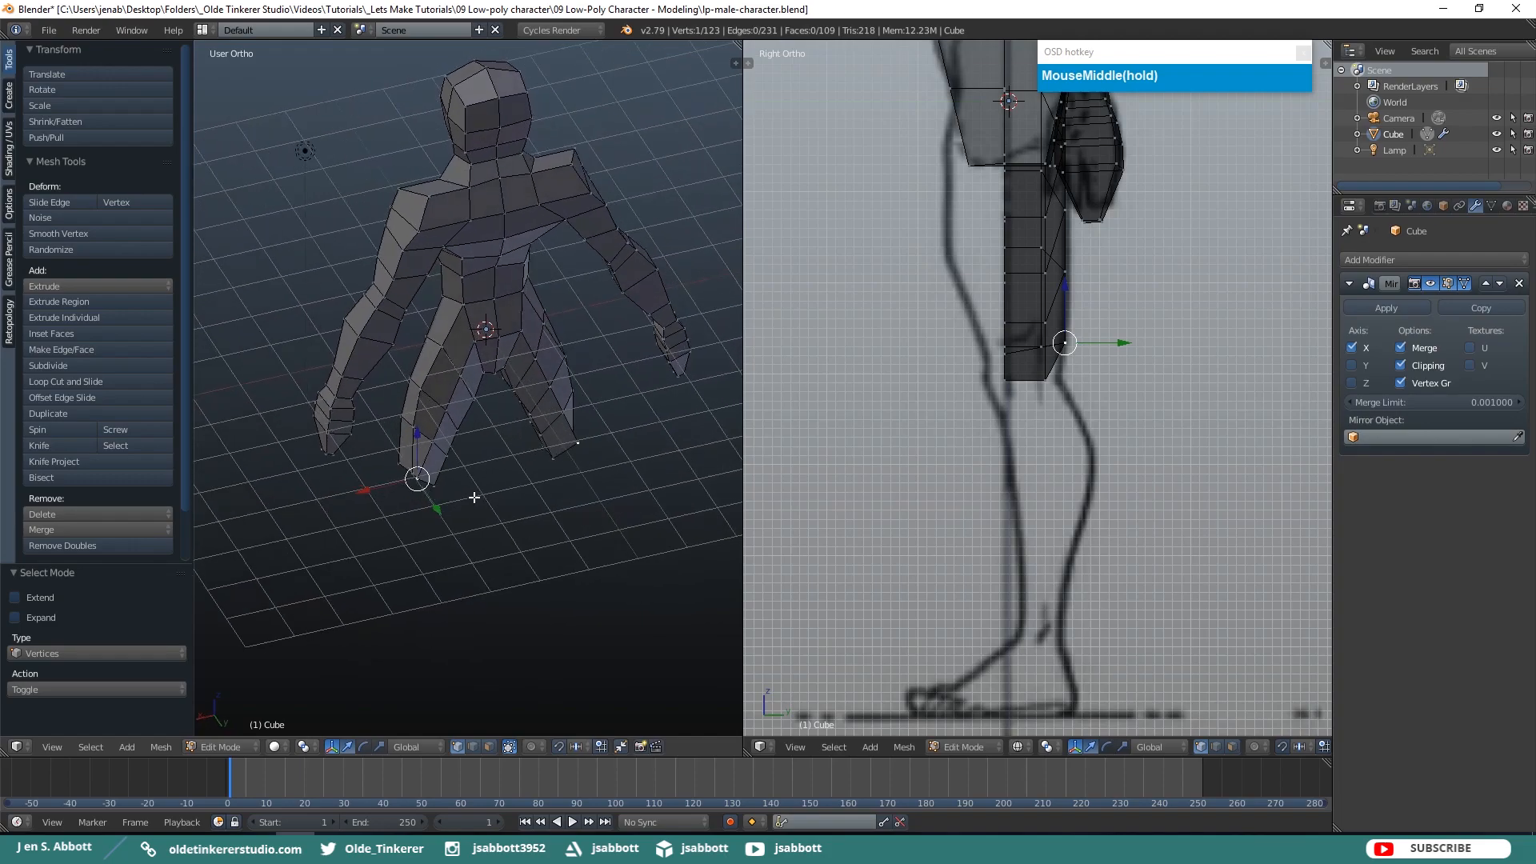
pyautogui.keyDown('shift'); pyautogui.click(435, 441); pyautogui.keyUp('shift')
pyautogui.scroll(4, 652, 389)
pyautogui.moveTo(509, 448); pyautogui.dragTo(616, 357, button='middle')
pyautogui.press('a')
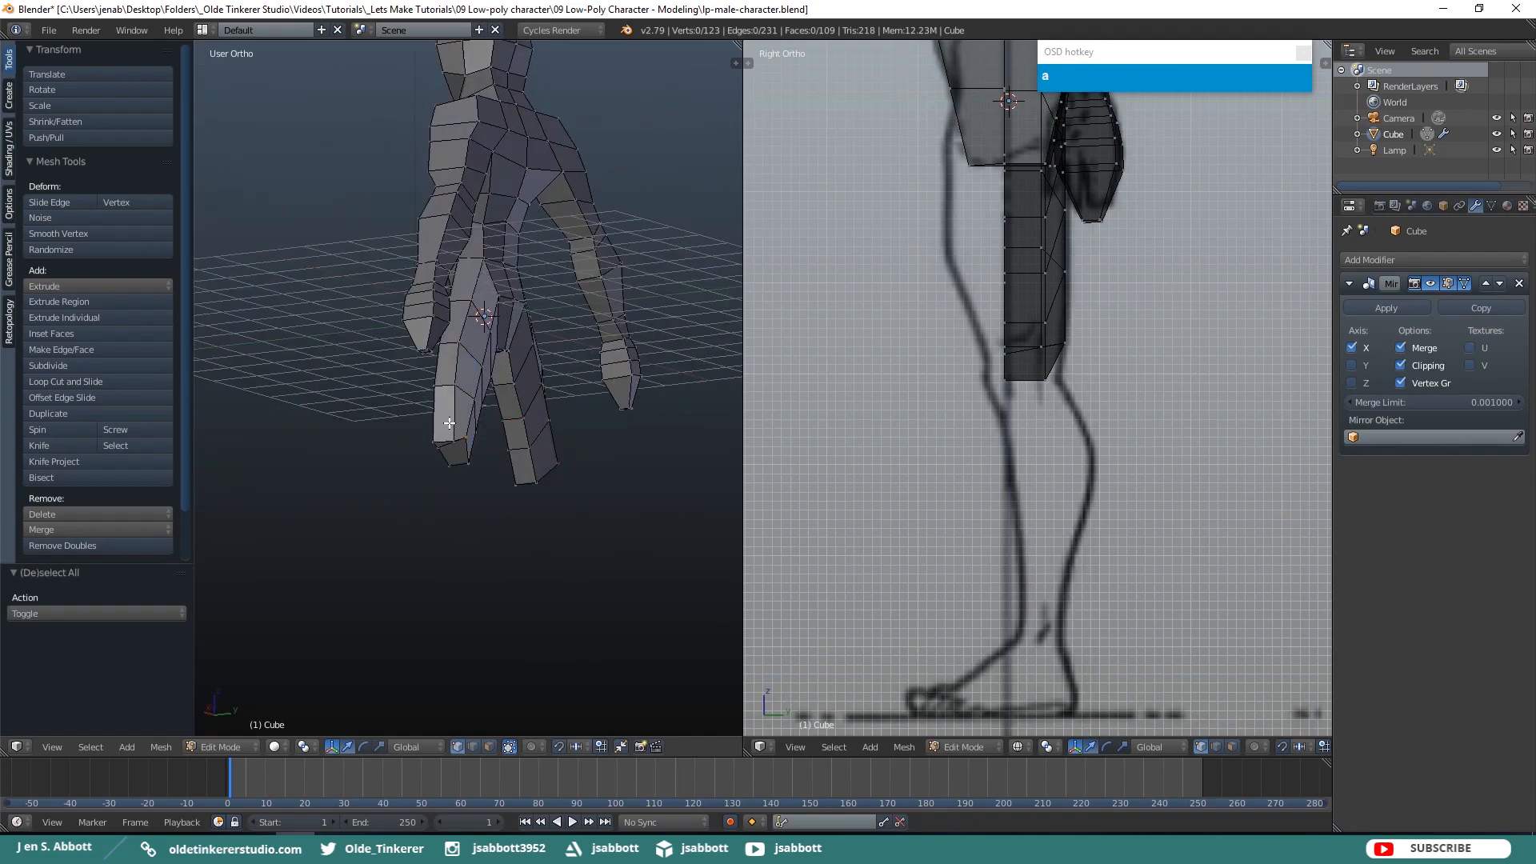
pyautogui.press('KP_1')
pyautogui.press('z')
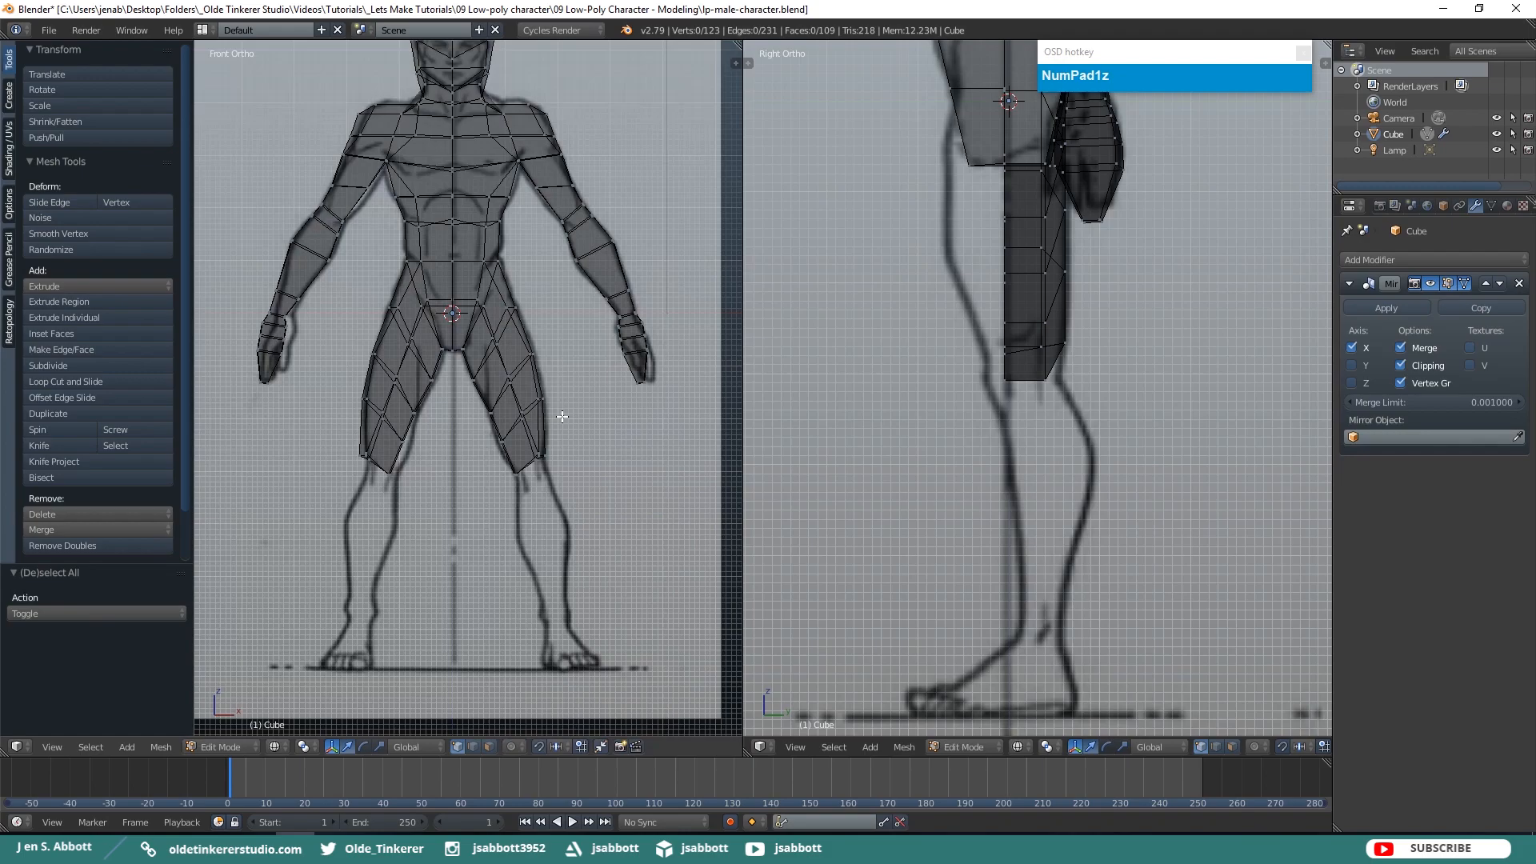
pyautogui.press('z')
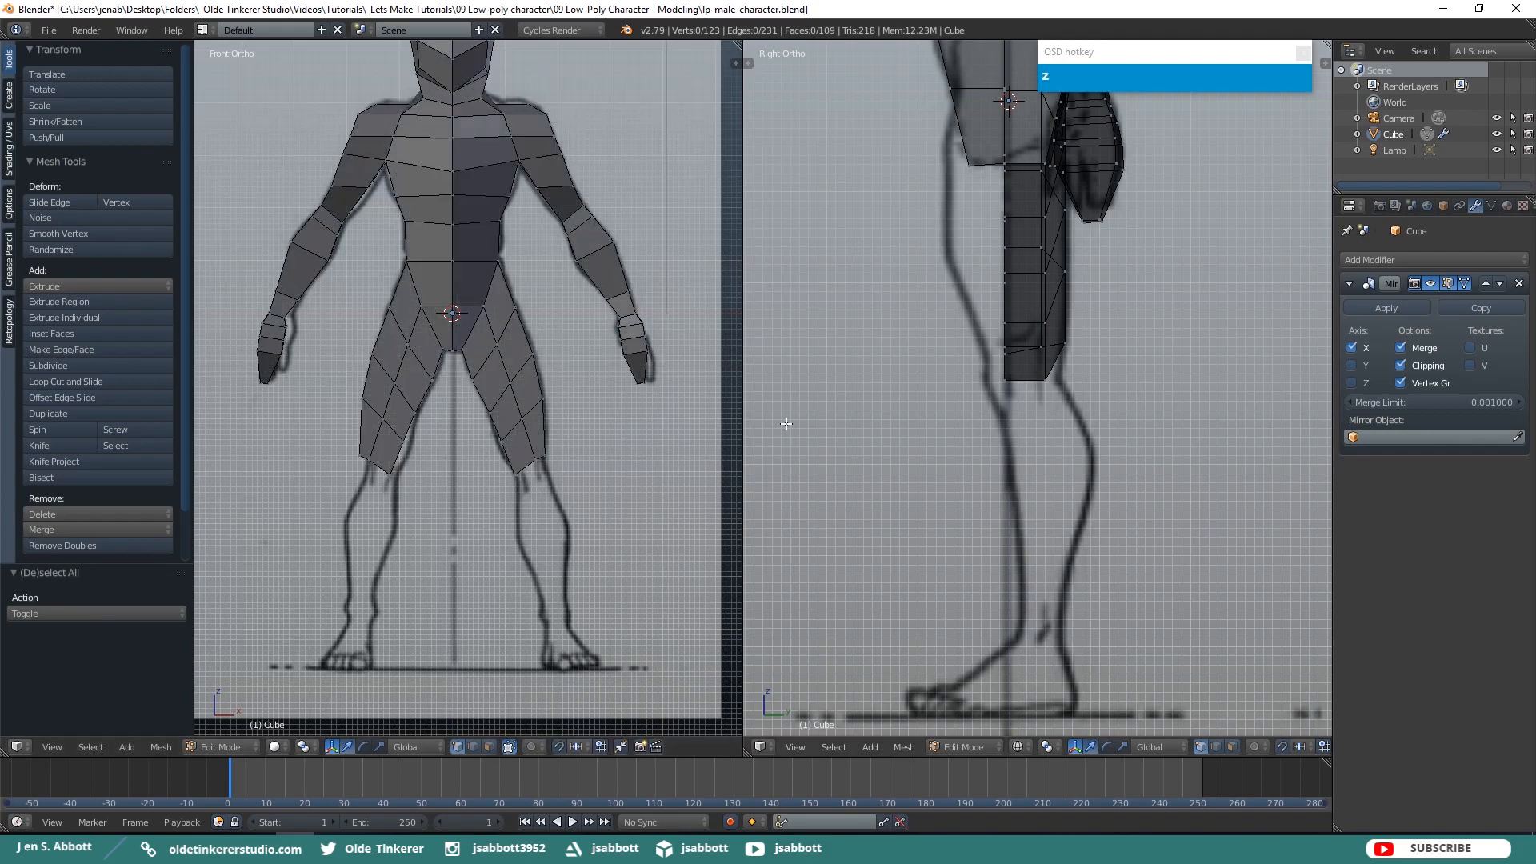
pyautogui.middleClick(984, 217)
# Move the front edge of the upper thigh about -0.642 along Y and 0.009 along Z to match the side reference
pyautogui.hotkey('ctrl', 'Tab')
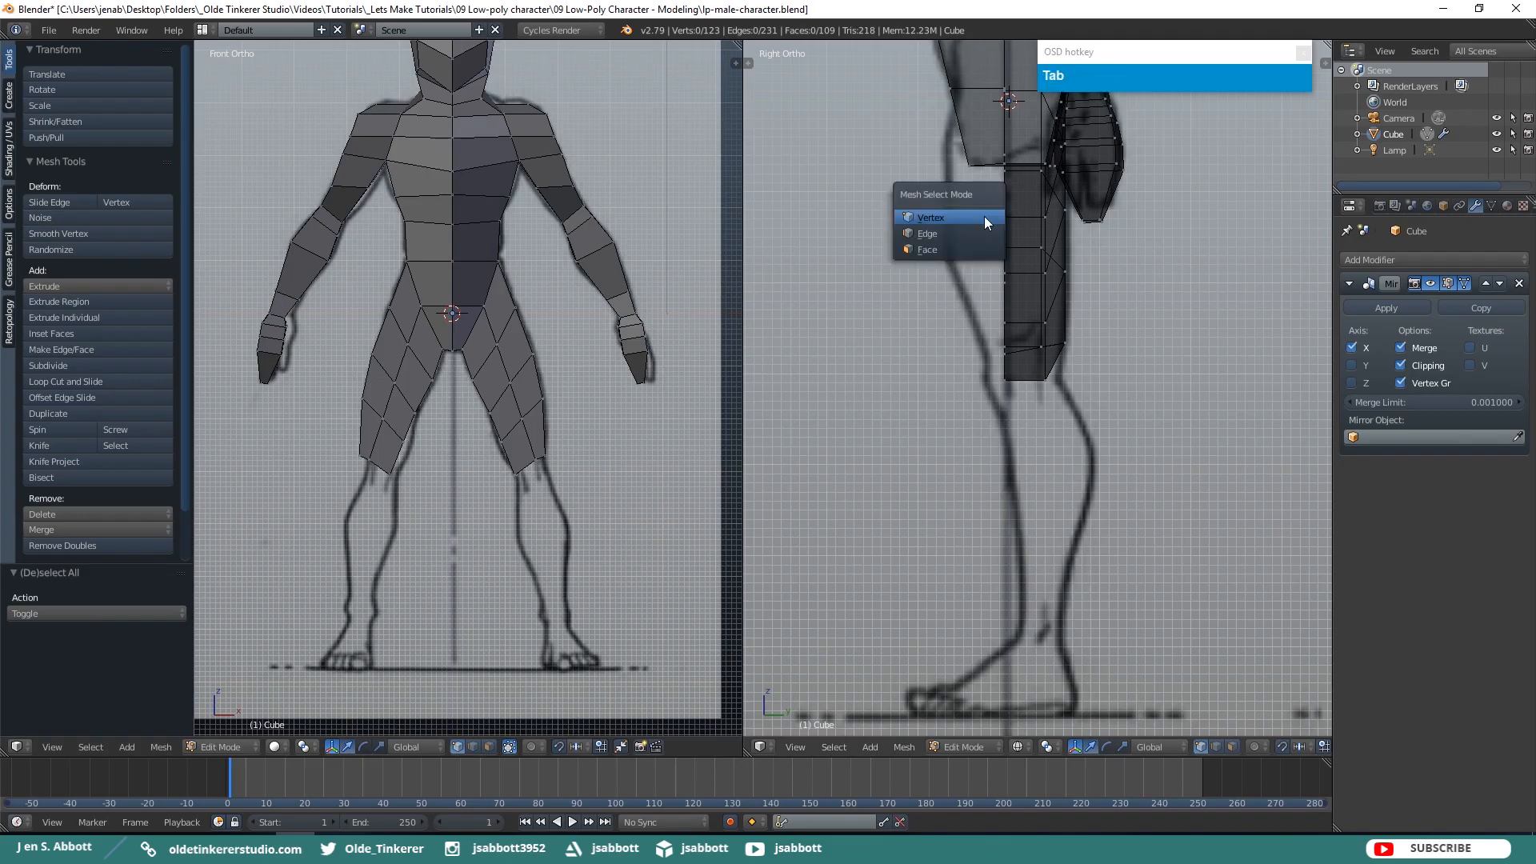
pyautogui.click(945, 232)
pyautogui.moveTo(946, 232); pyautogui.dragTo(1053, 237, button='middle')
pyautogui.rightClick(1055, 237)
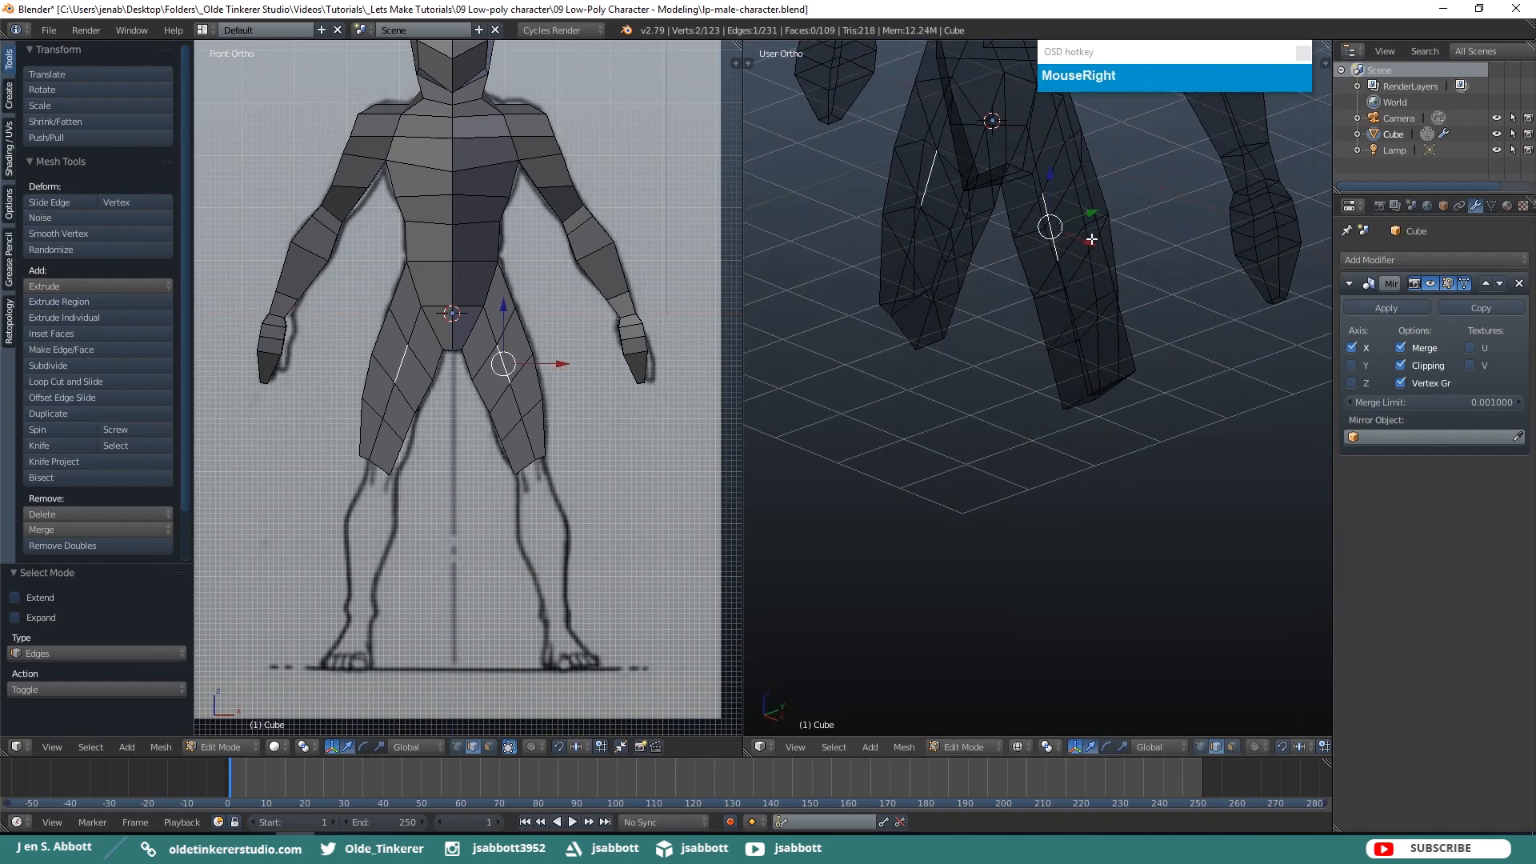
pyautogui.press('KP_3')
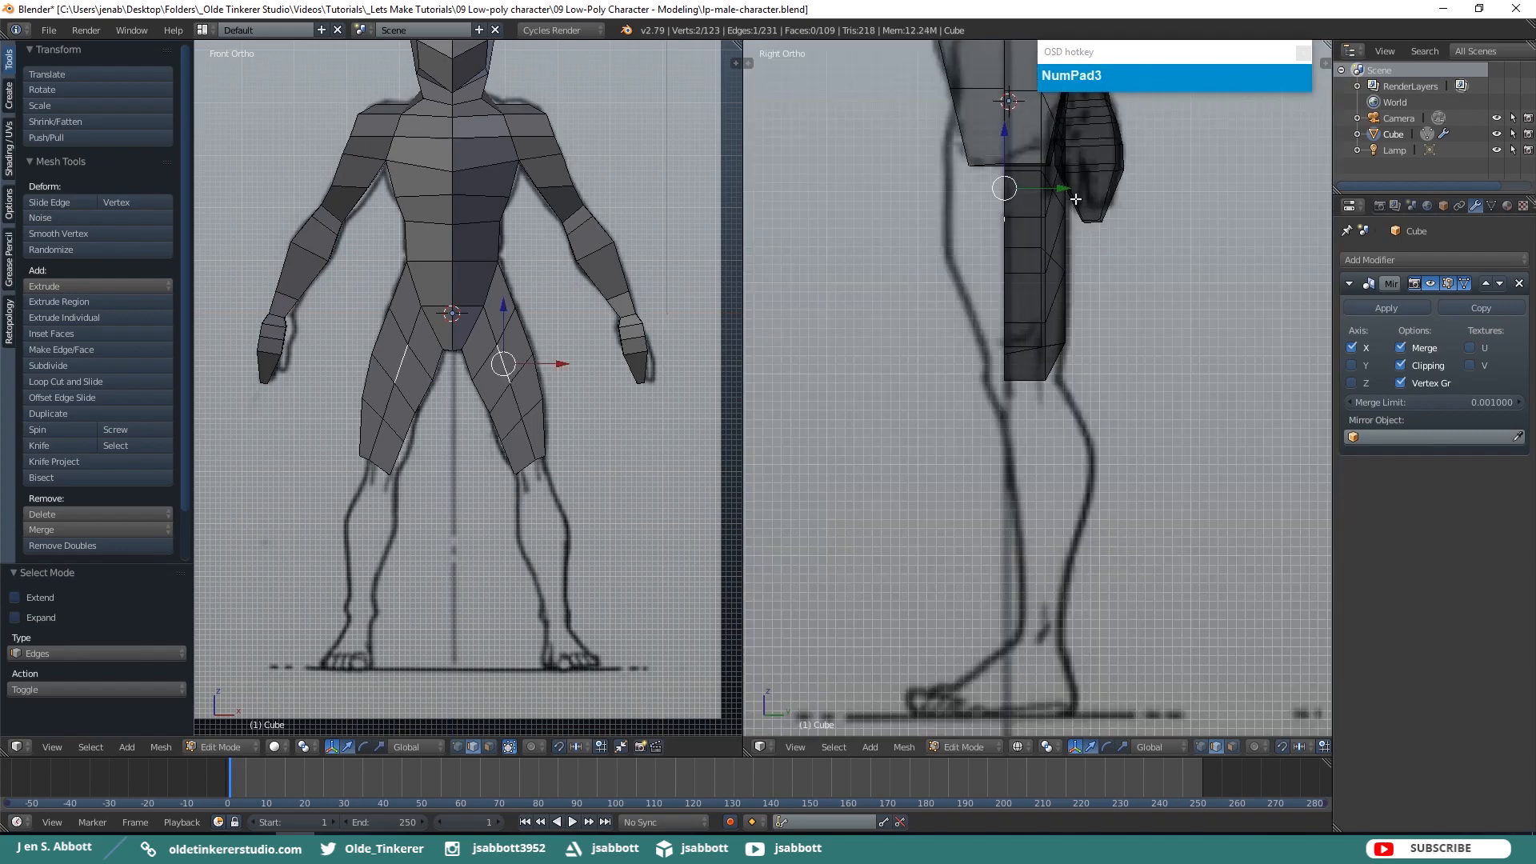
pyautogui.press('g')
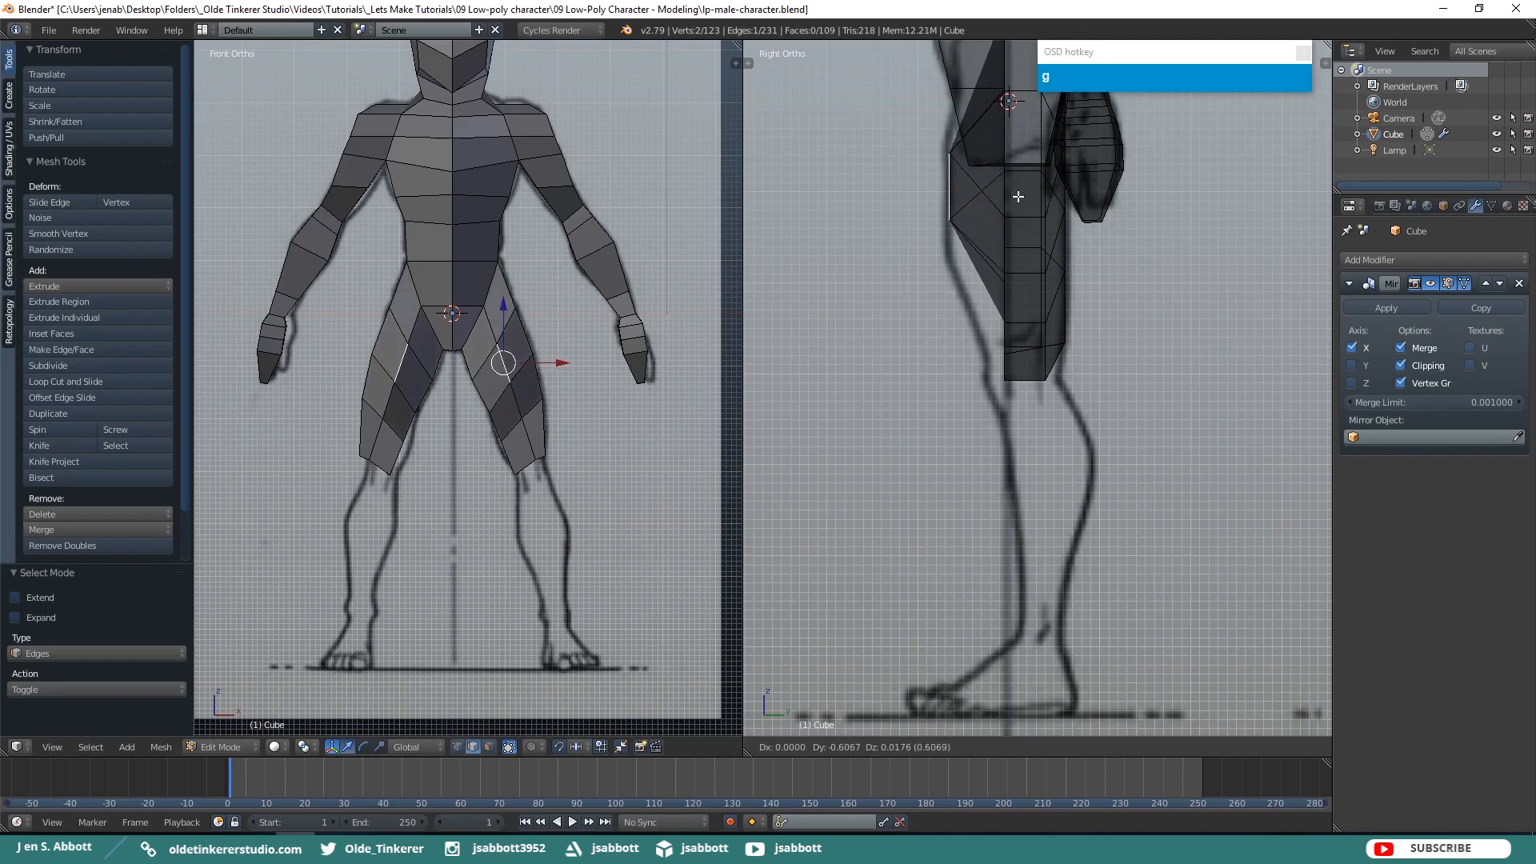
pyautogui.click(1014, 197)
# Try to move the inner thigh edge about -0.220 along Y
pyautogui.moveTo(980, 309); pyautogui.dragTo(1160, 329, button='middle')
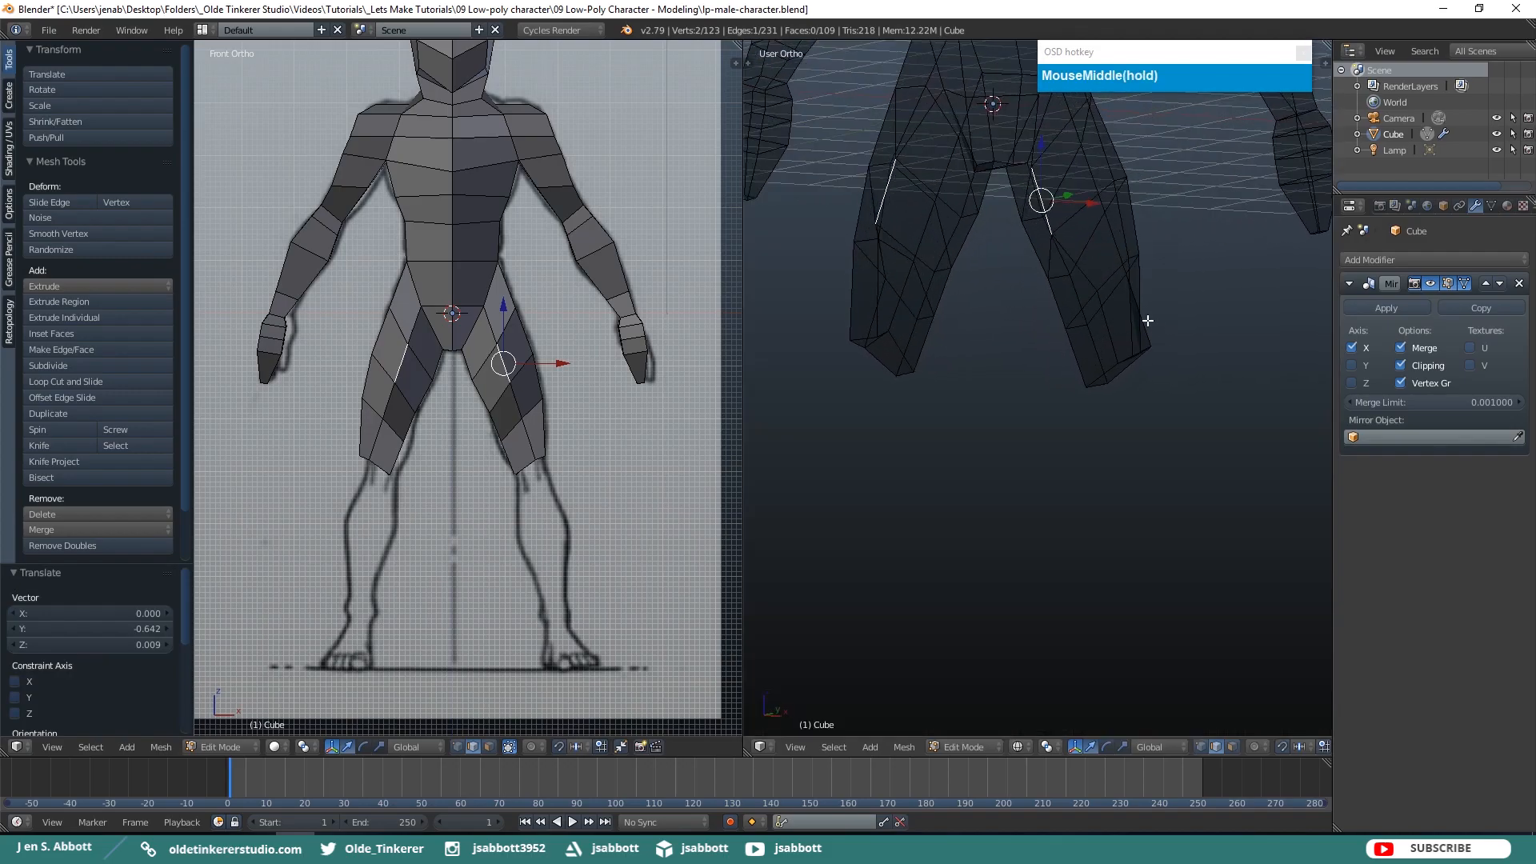
pyautogui.rightClick(1073, 275)
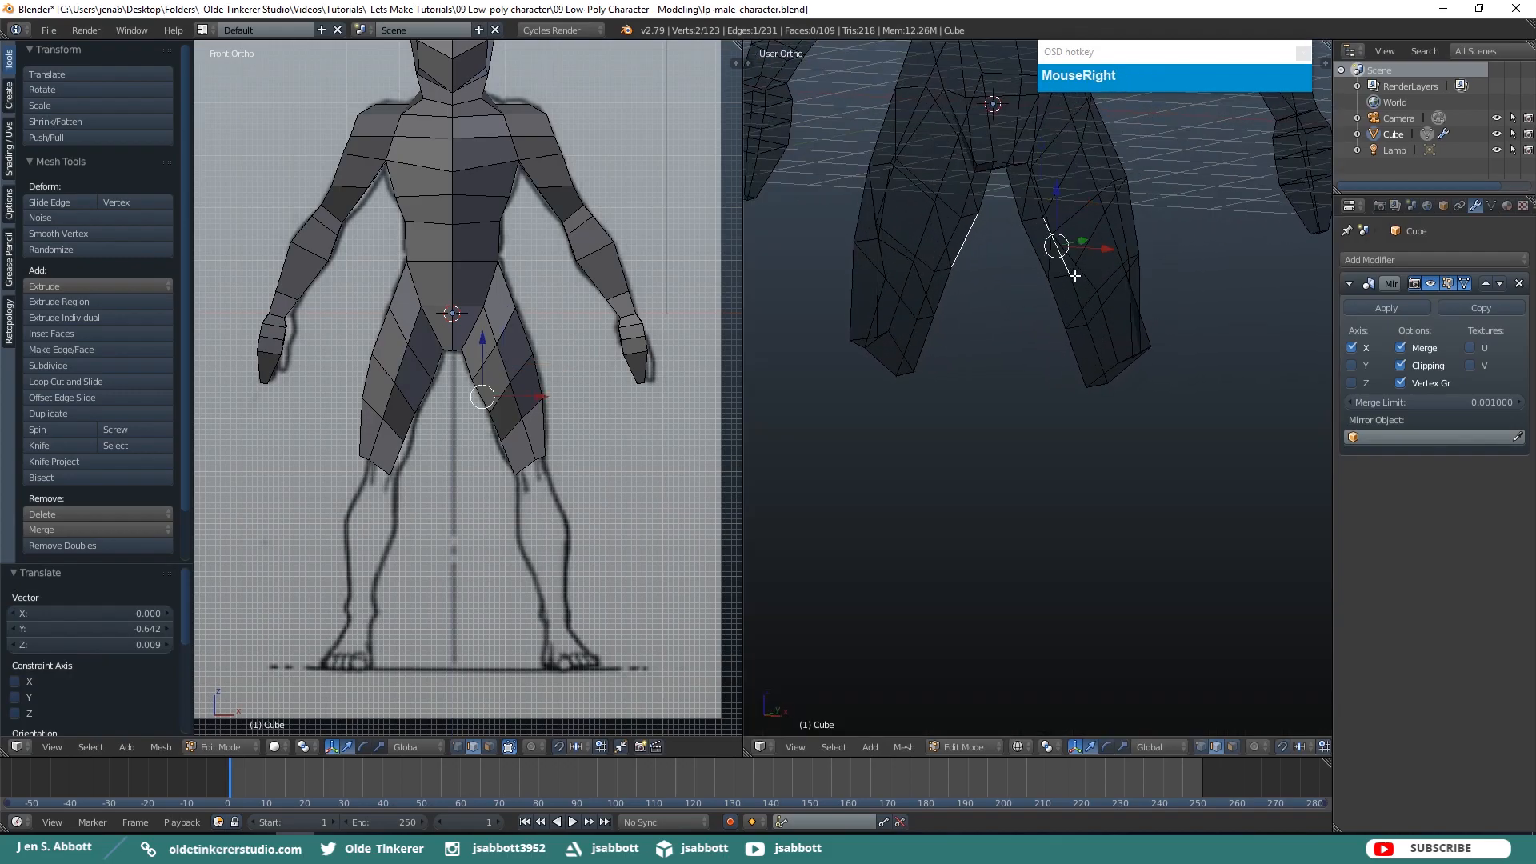
pyautogui.press('KP_3')
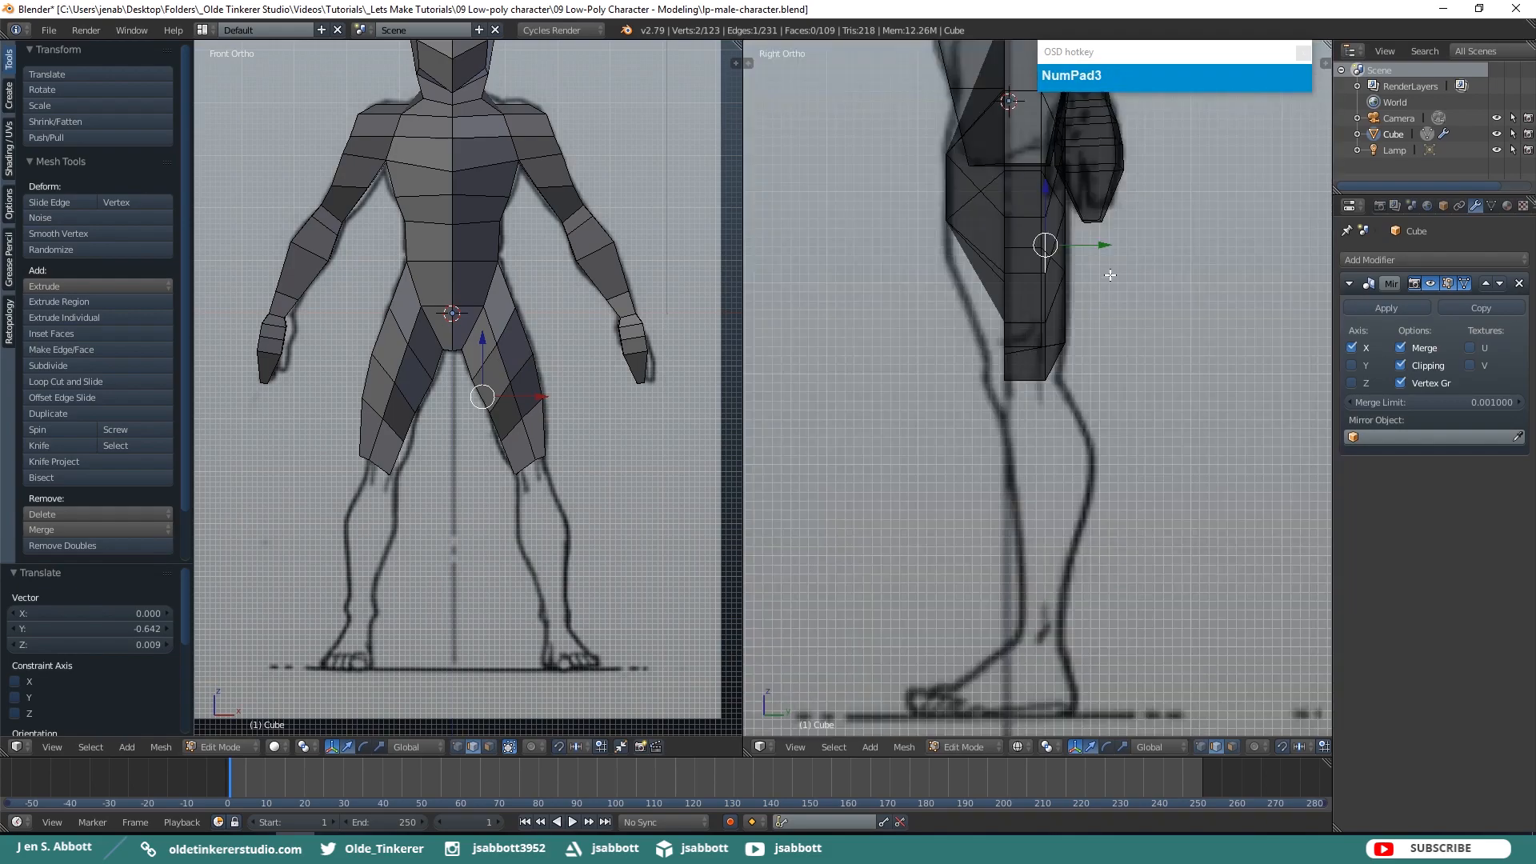
pyautogui.moveTo(1104, 244); pyautogui.dragTo(1103, 276)
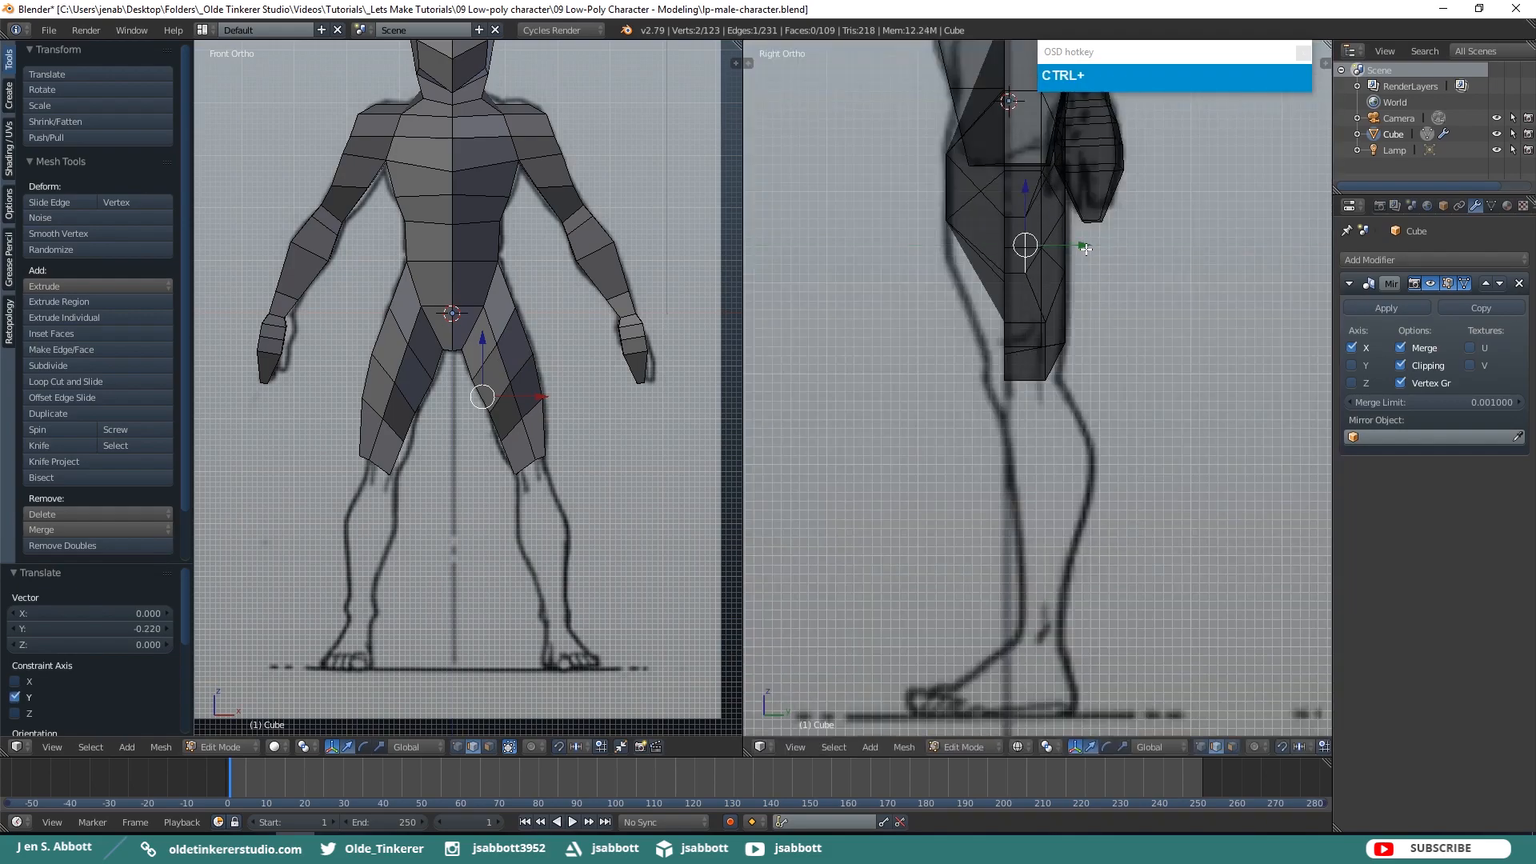
pyautogui.hotkey('ctrl', 'z')
# Move the front edge of the lower thigh about -0.243 along Y and 0.011 along Z
pyautogui.moveTo(1094, 292); pyautogui.dragTo(1091, 323, button='middle')
pyautogui.rightClick(1093, 328)
pyautogui.press('KP_3')
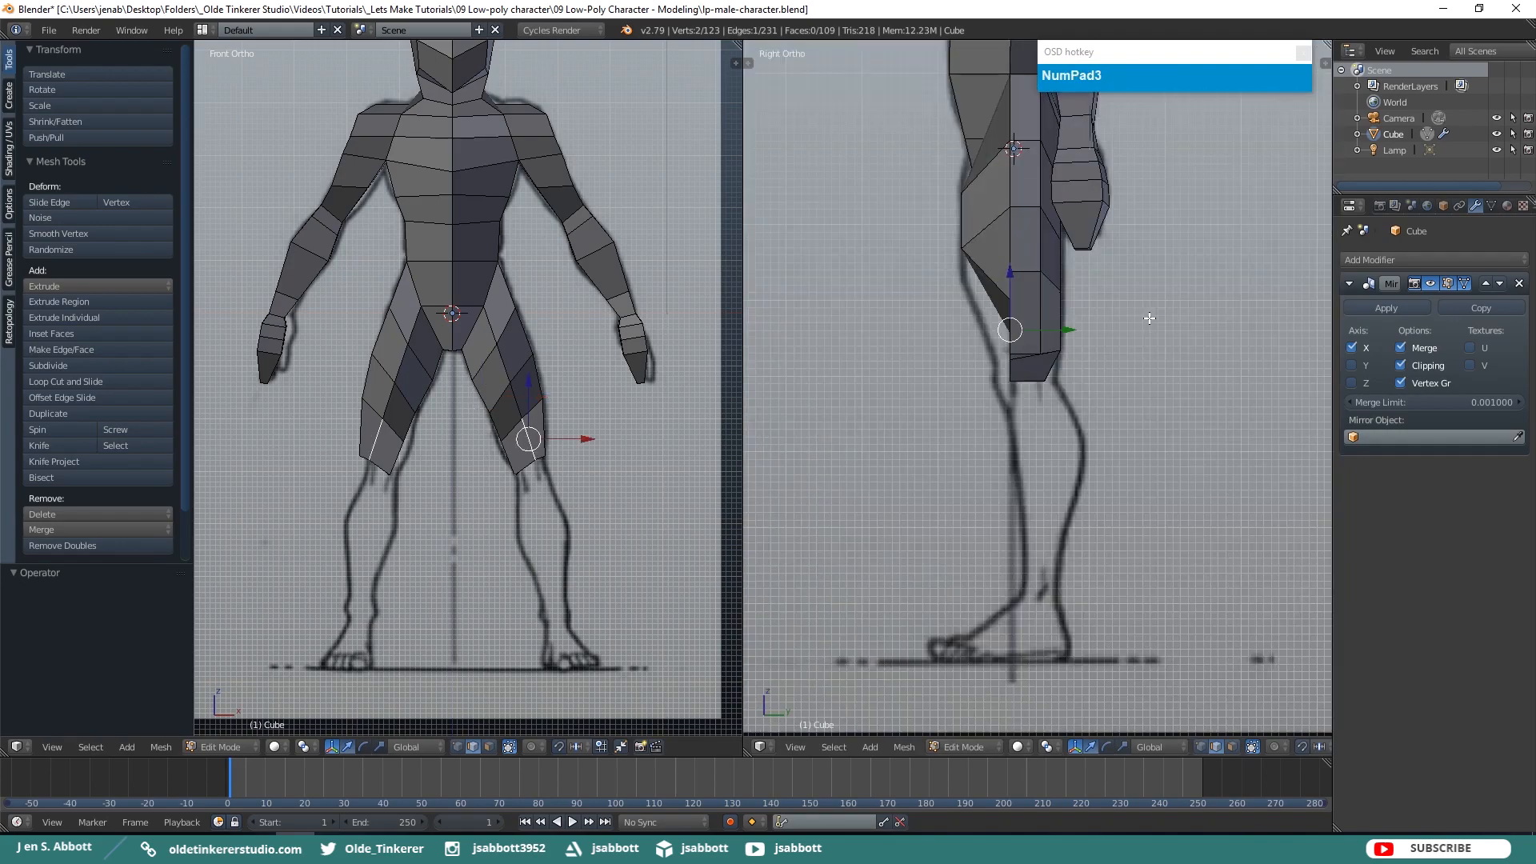
pyautogui.press('g')
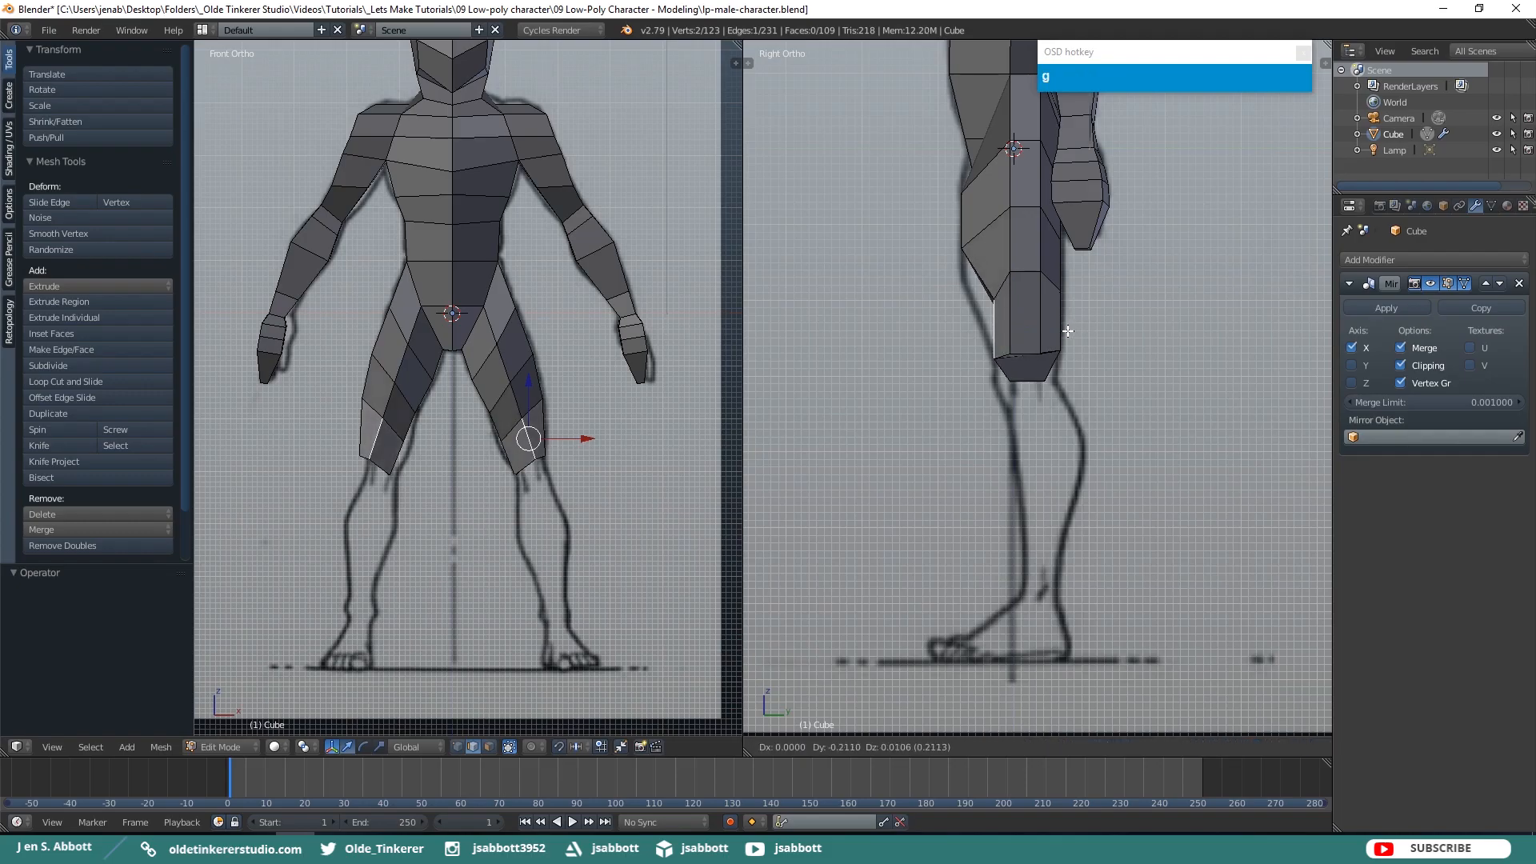
pyautogui.click(1065, 330)
# Move the front vertex of the lower thigh loop about -0.348 along Y and 0.116 along Z
pyautogui.moveTo(958, 334); pyautogui.dragTo(1054, 343, button='middle')
pyautogui.hotkey('ctrl', 'Tab')
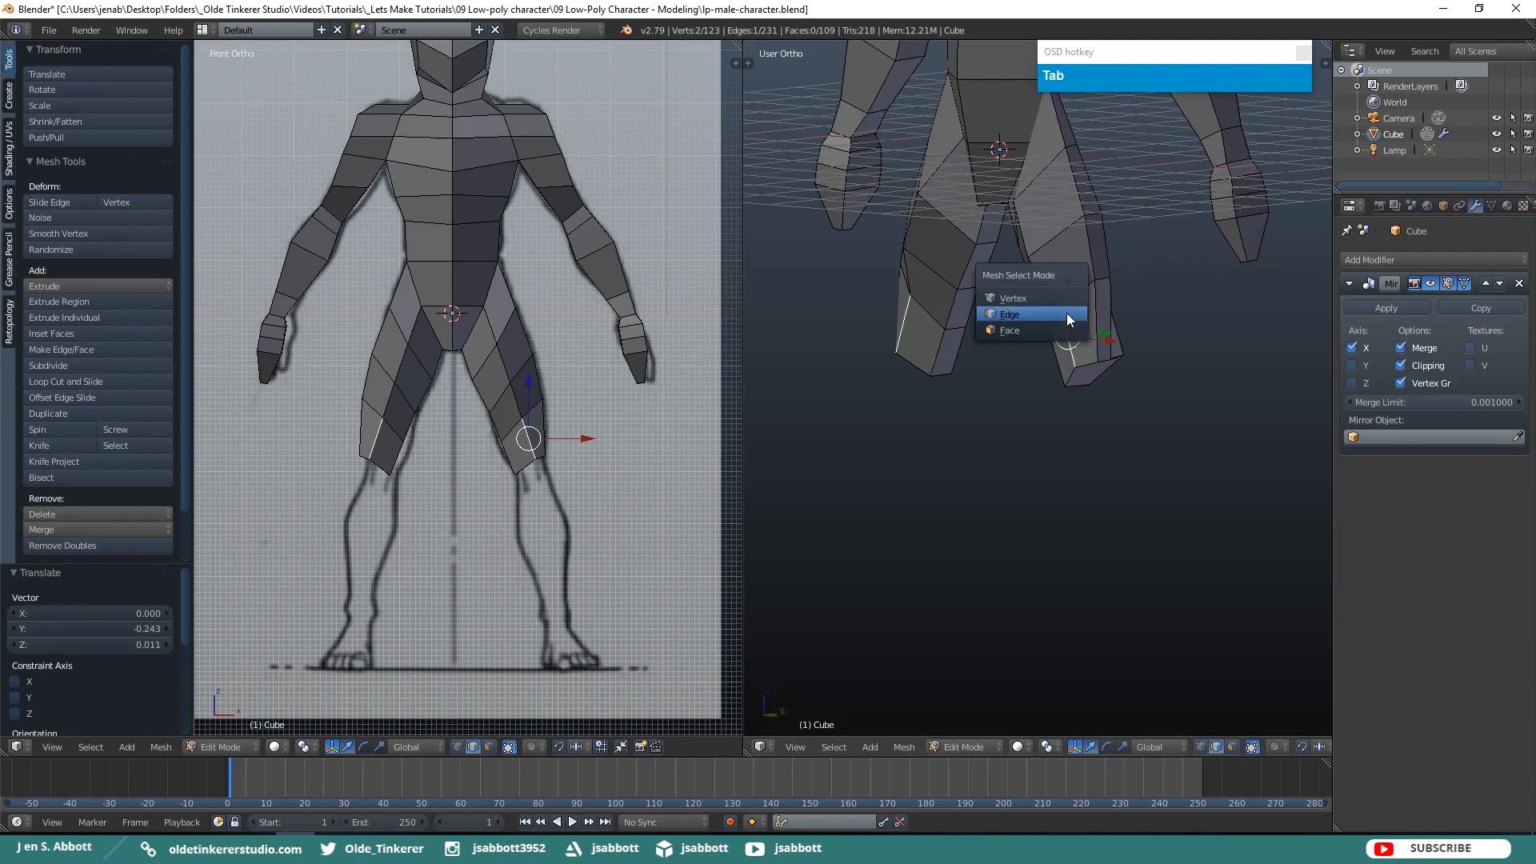
pyautogui.click(1055, 318)
pyautogui.rightClick(1071, 311)
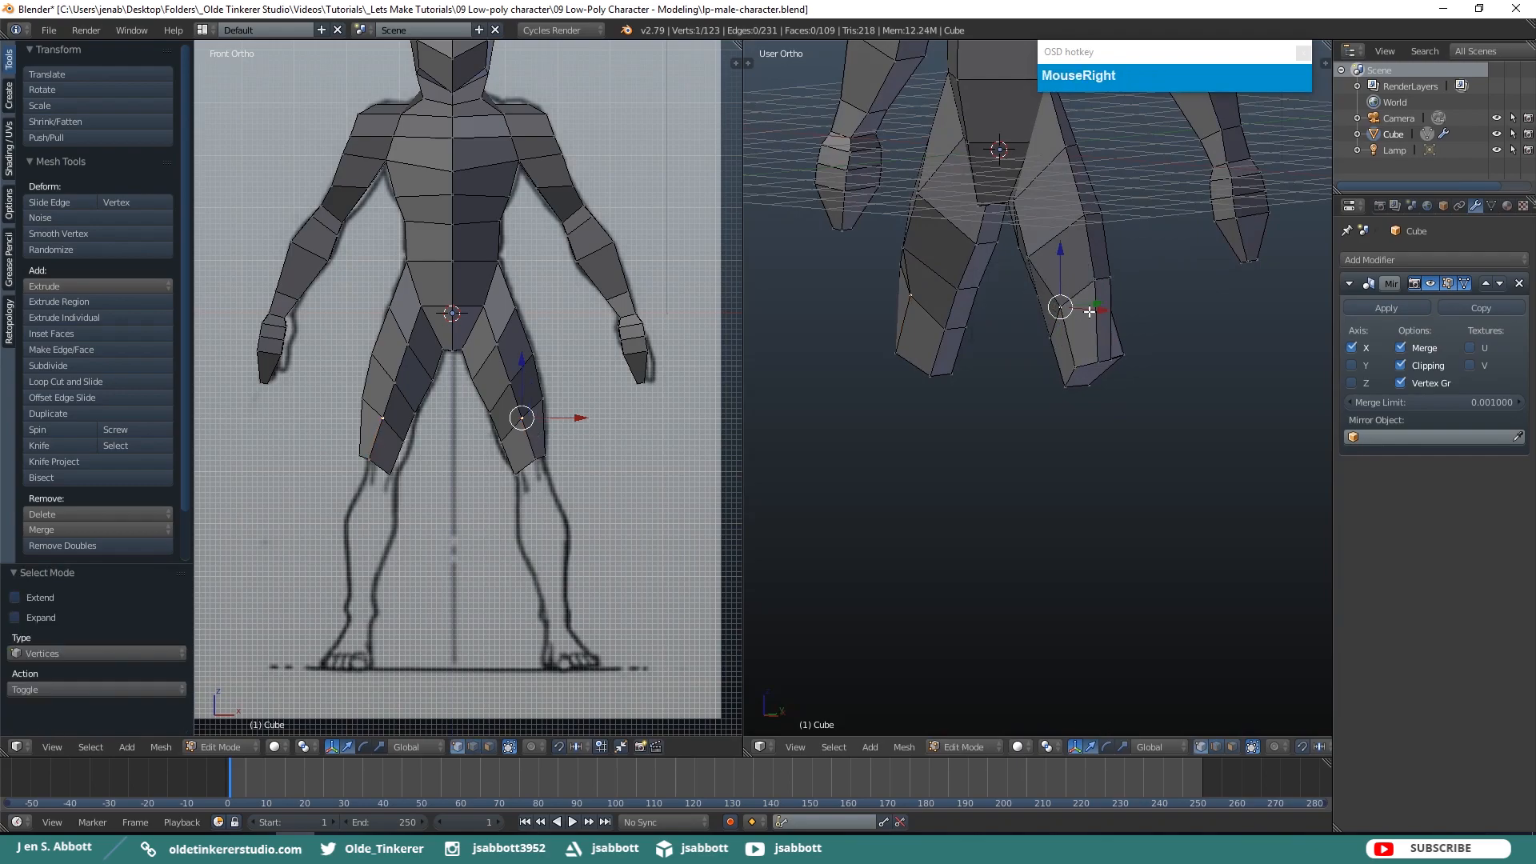
pyautogui.press('KP_3')
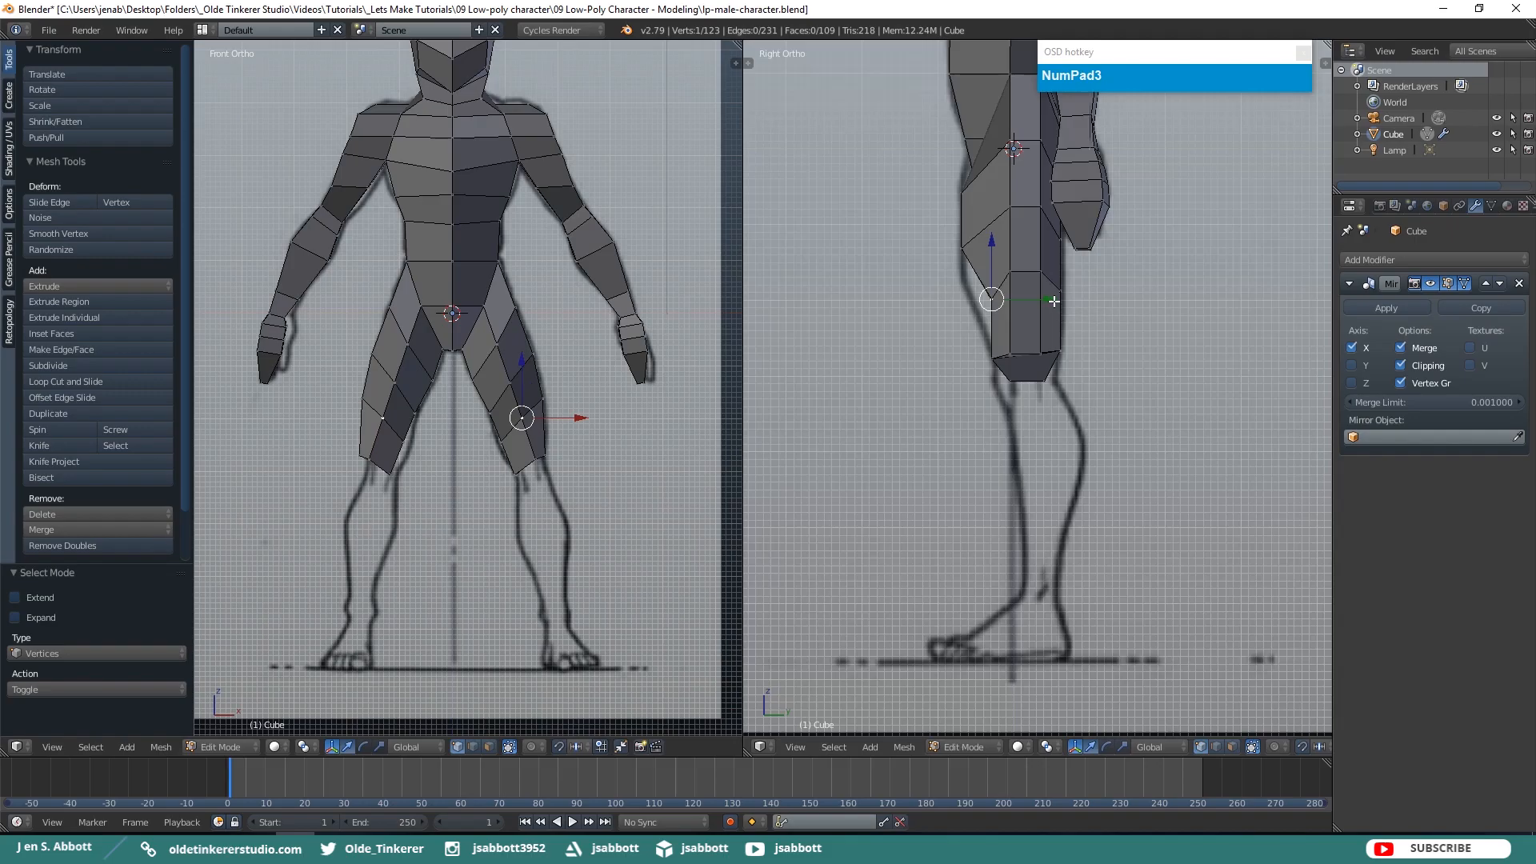
pyautogui.press('g')
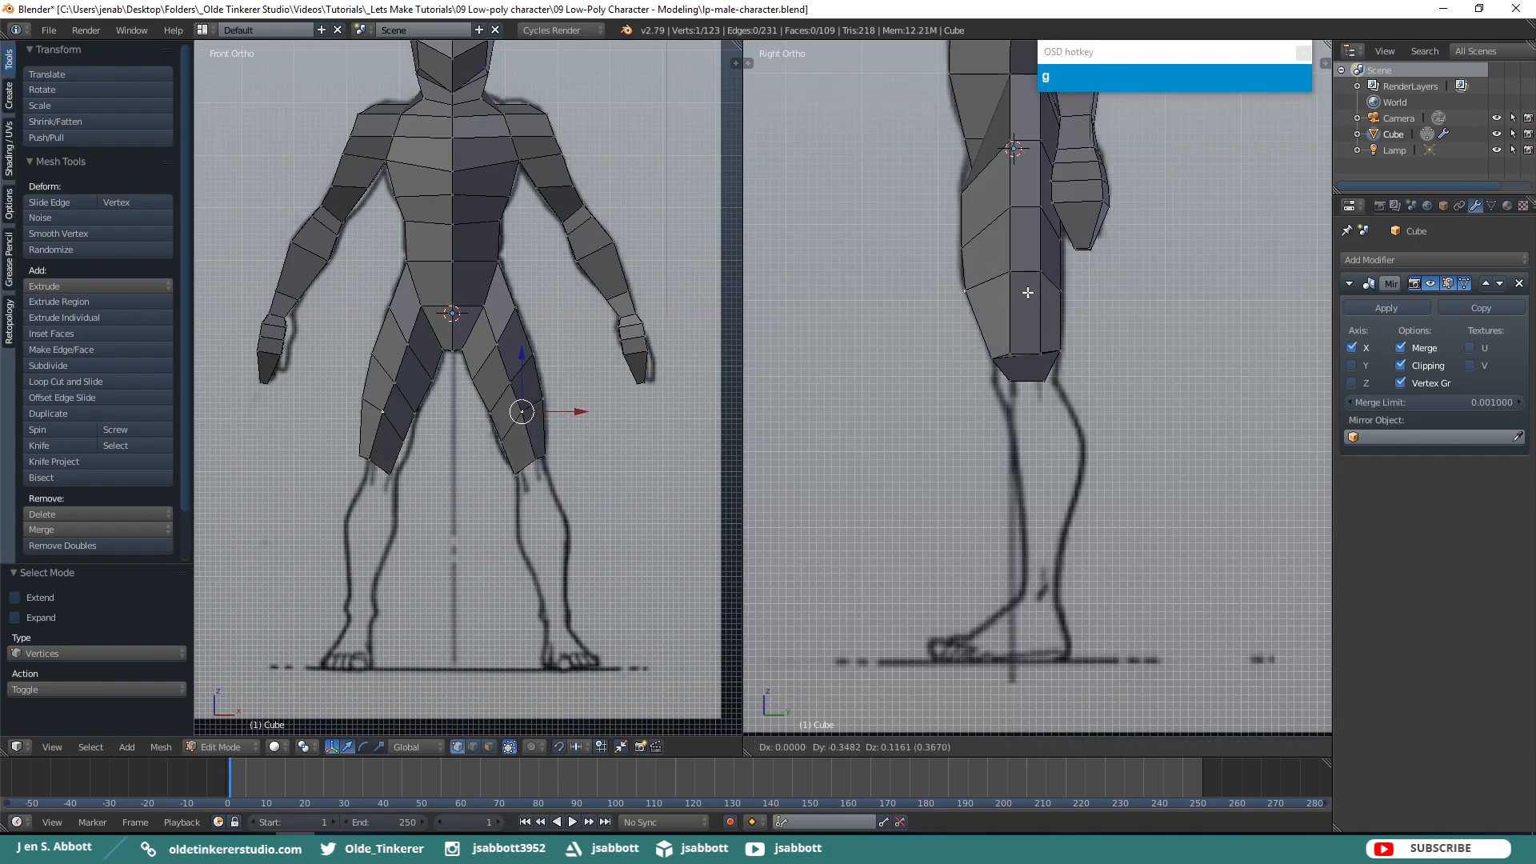
pyautogui.click(1027, 293)
# Scale the two lowest vertices at the knee end of the thigh along Y by about 1.811 and raise them about 0.222 along Z
pyautogui.press('a')
pyautogui.rightClick(1045, 381)
pyautogui.keyDown('shift'); pyautogui.rightClick(1012, 383); pyautogui.keyUp('shift')
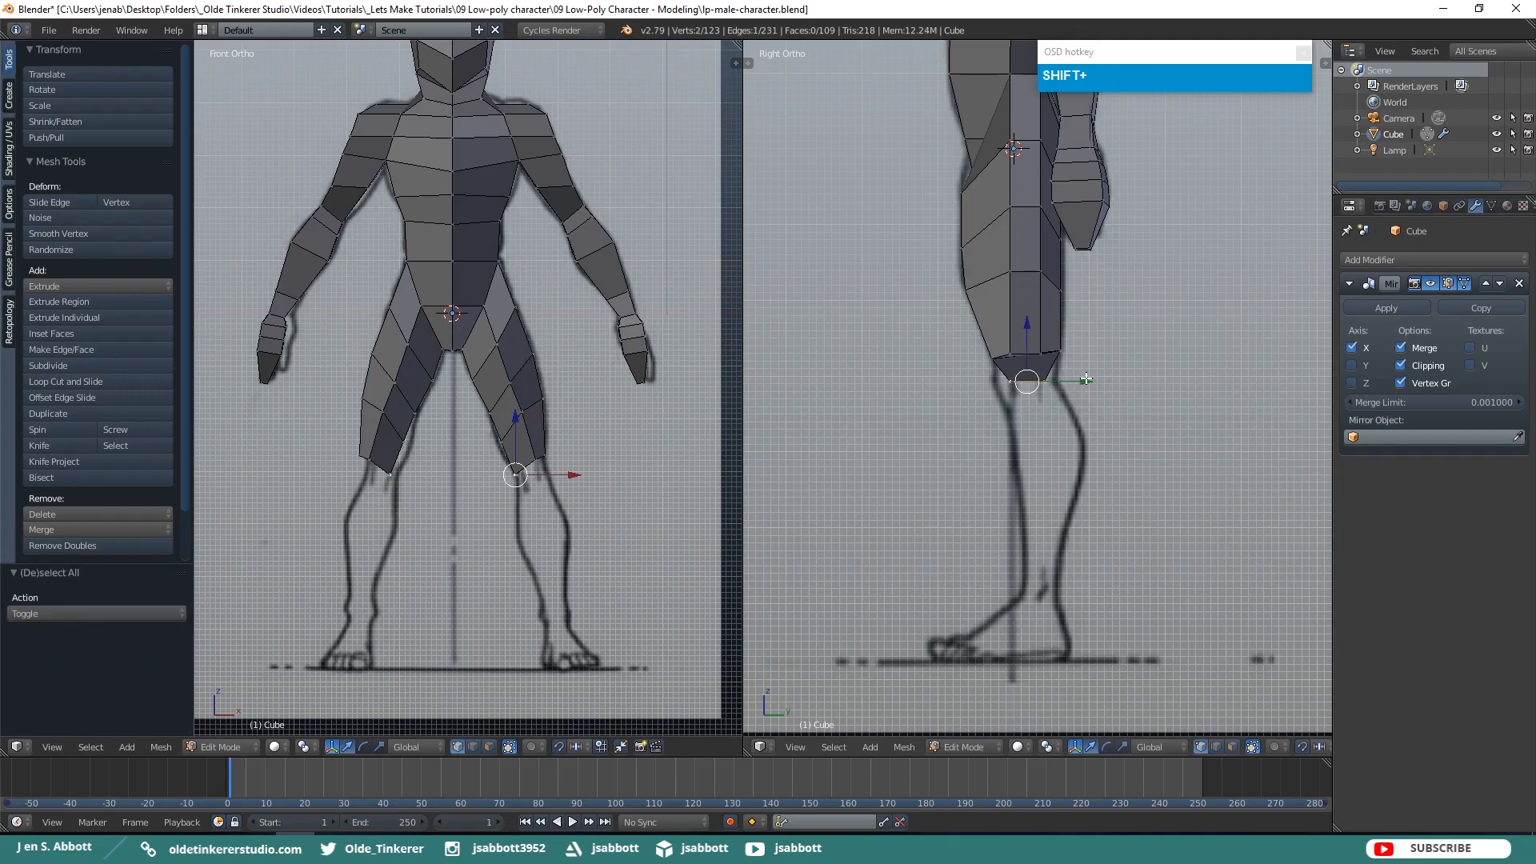
pyautogui.press('s')
pyautogui.press('y')
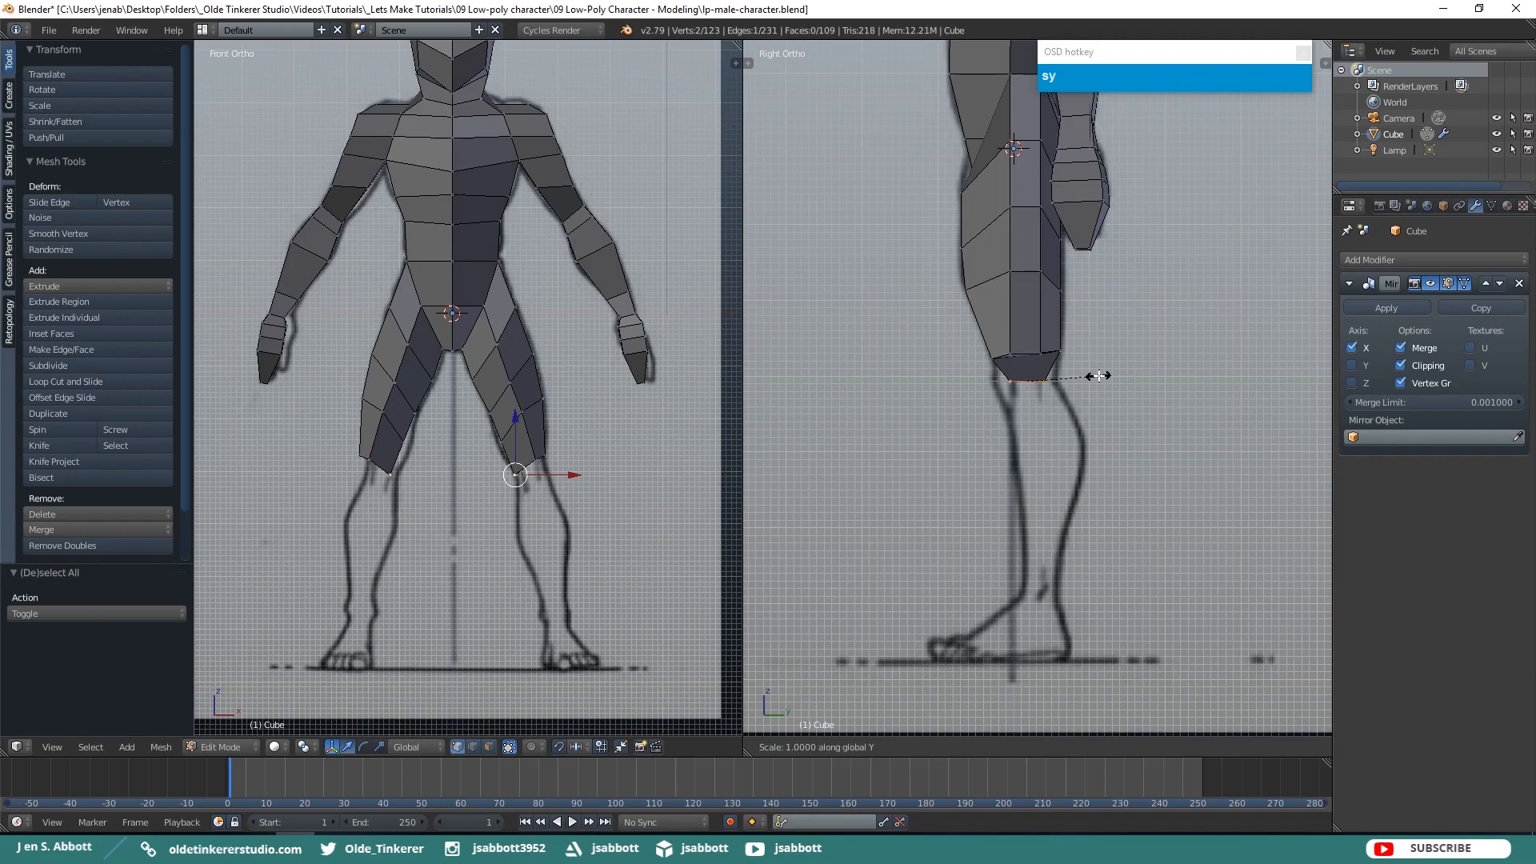
pyautogui.click(1145, 362)
pyautogui.hotkey('ctrl', 'Tab')
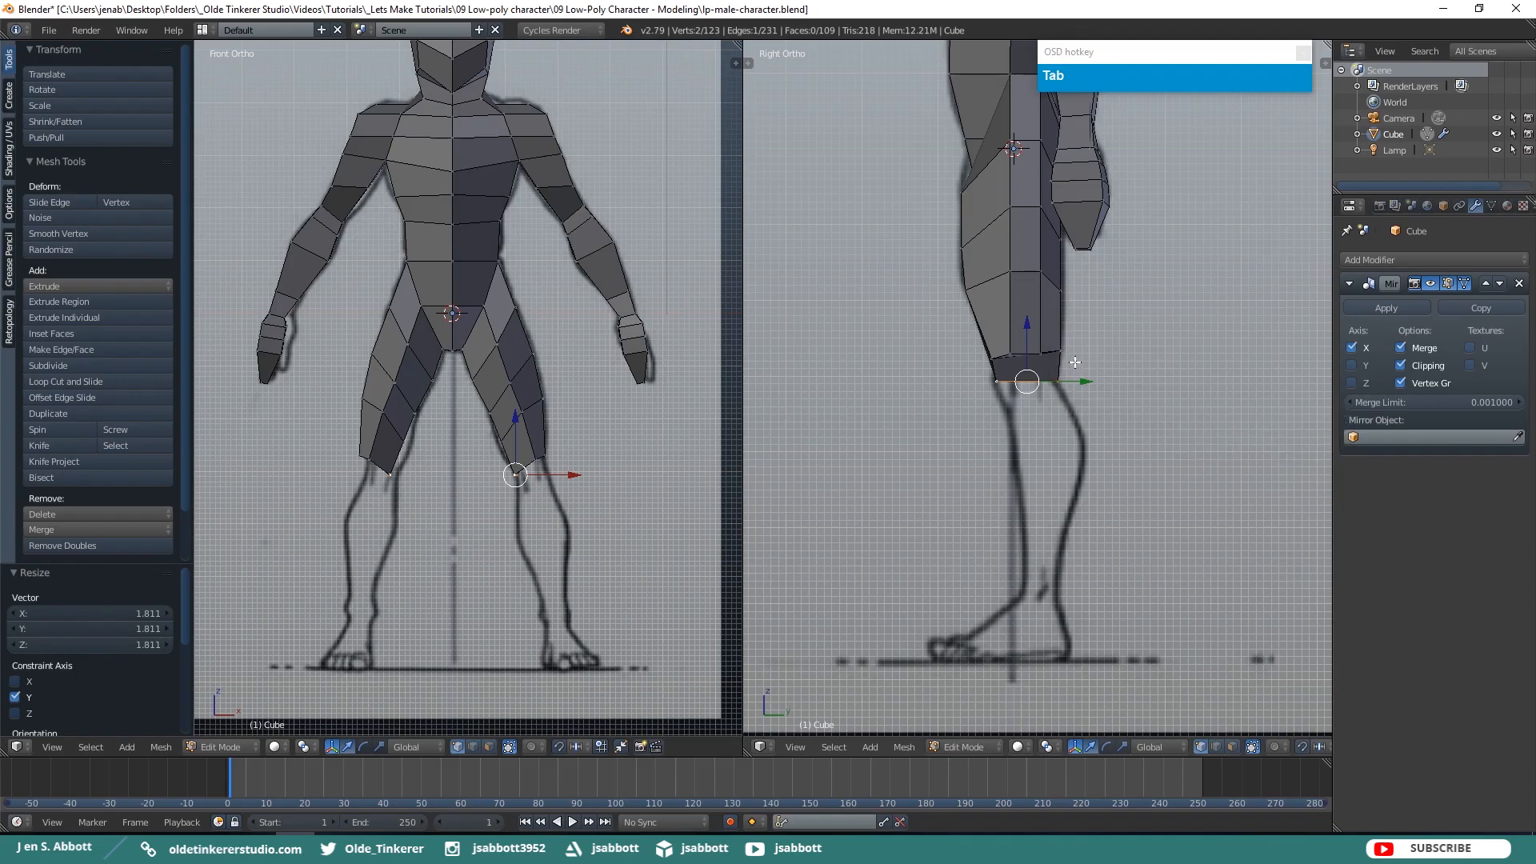
pyautogui.moveTo(1027, 333); pyautogui.dragTo(1020, 316)
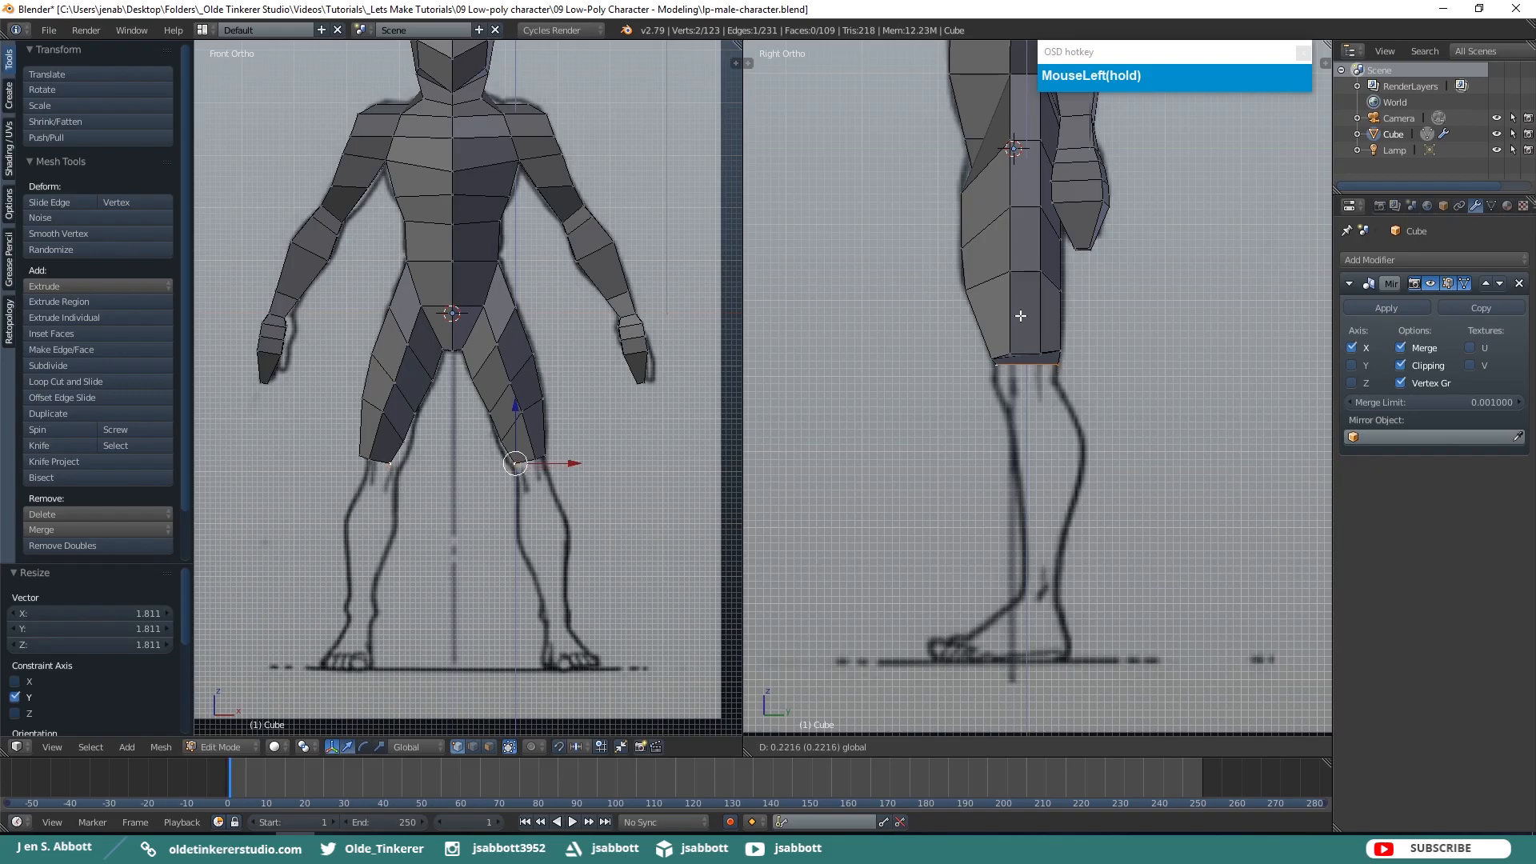
# Flatten the two end faces at the knee end of the thigh by scaling them to 0 along Z
pyautogui.press('a')
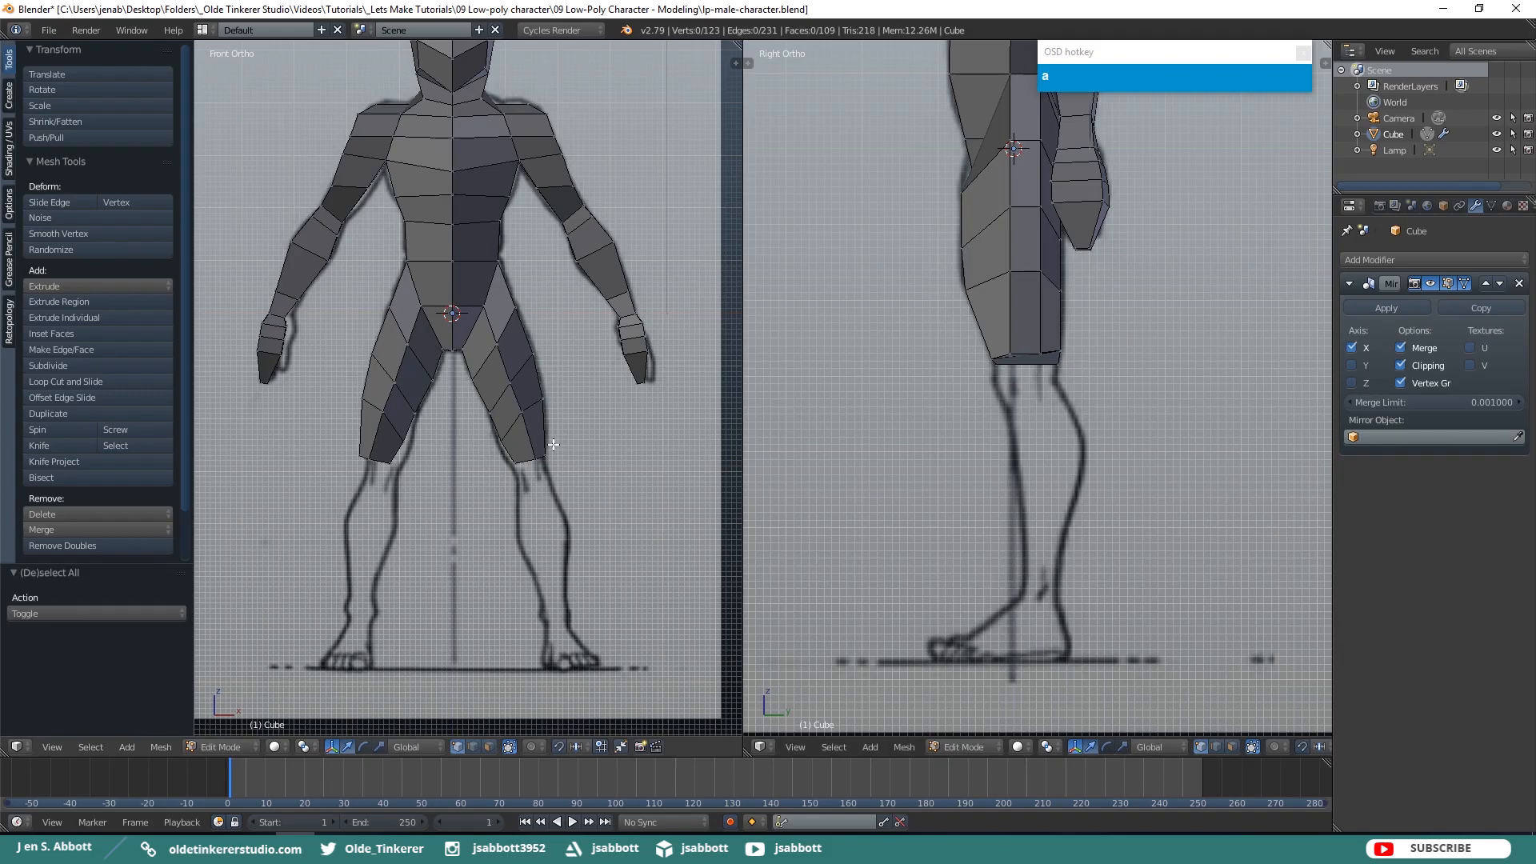
pyautogui.hotkey('ctrl', 'Tab')
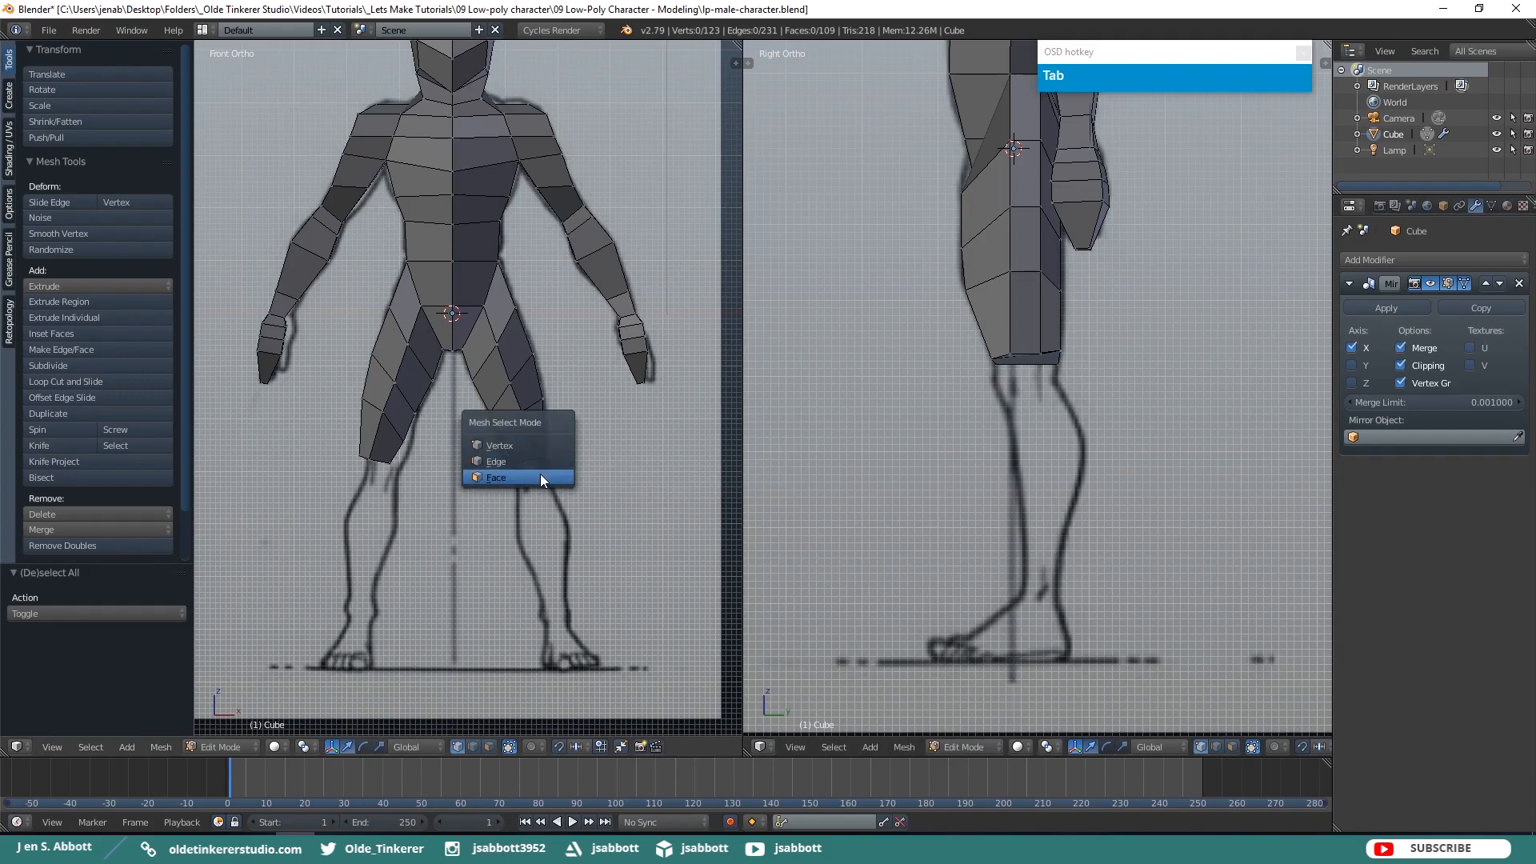
pyautogui.click(540, 474)
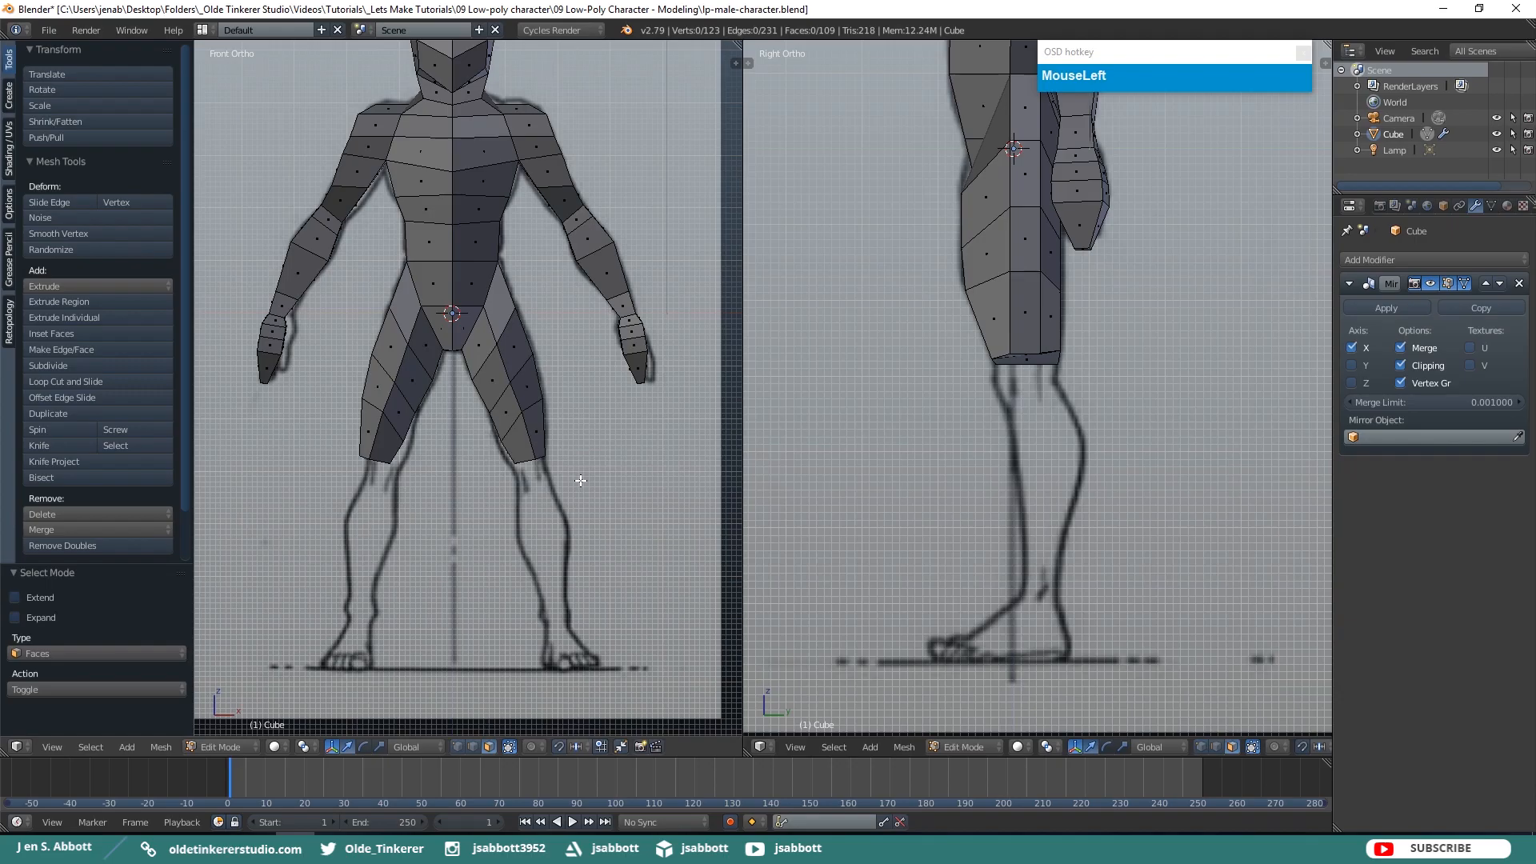
pyautogui.moveTo(581, 480); pyautogui.dragTo(535, 417, button='middle')
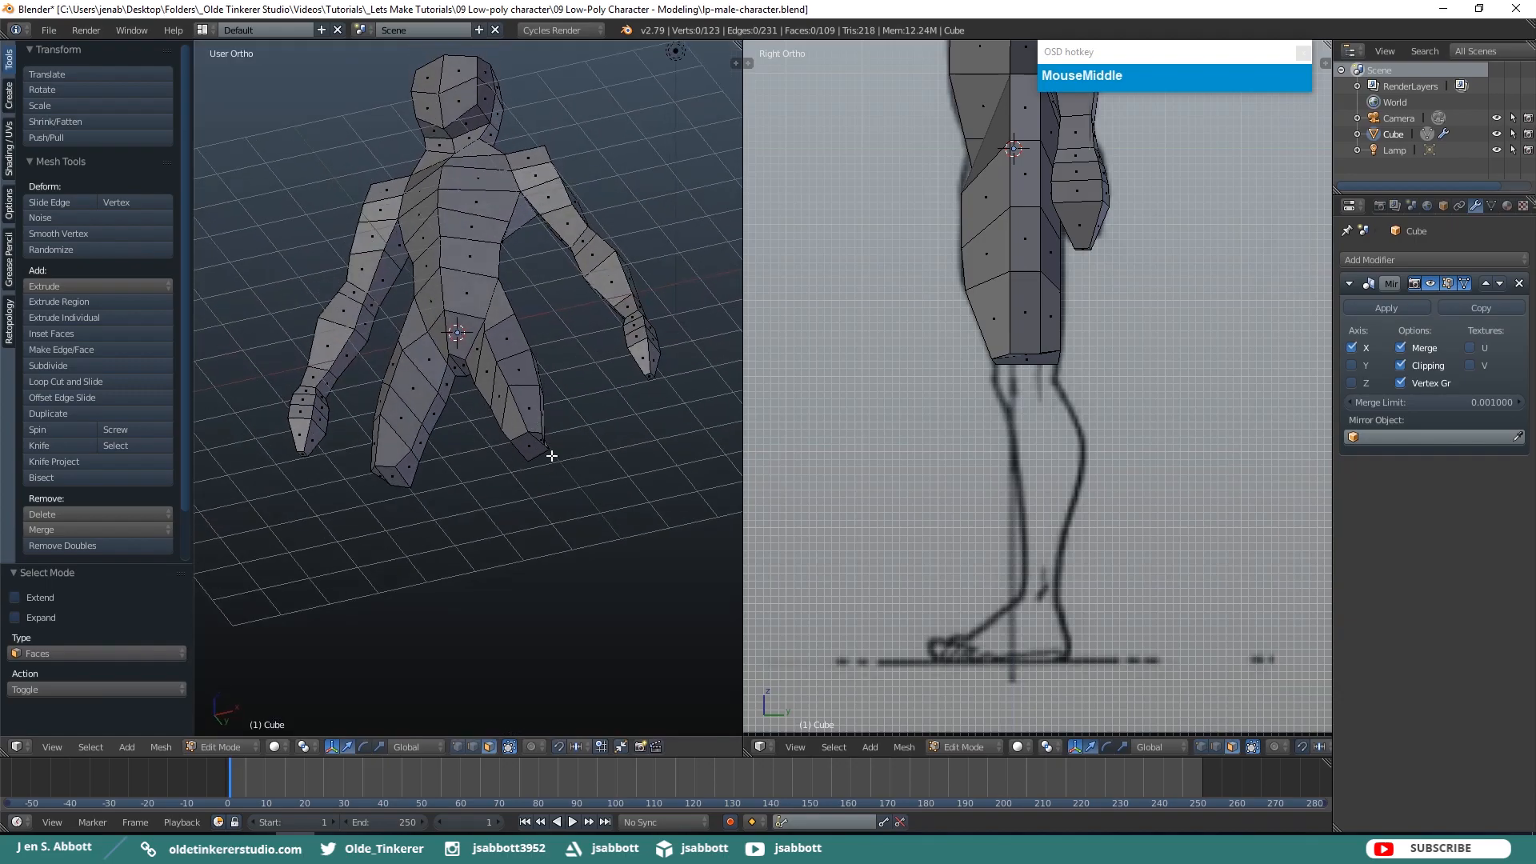
pyautogui.rightClick(542, 434)
pyautogui.keyDown('shift'); pyautogui.rightClick(536, 446); pyautogui.keyUp('shift')
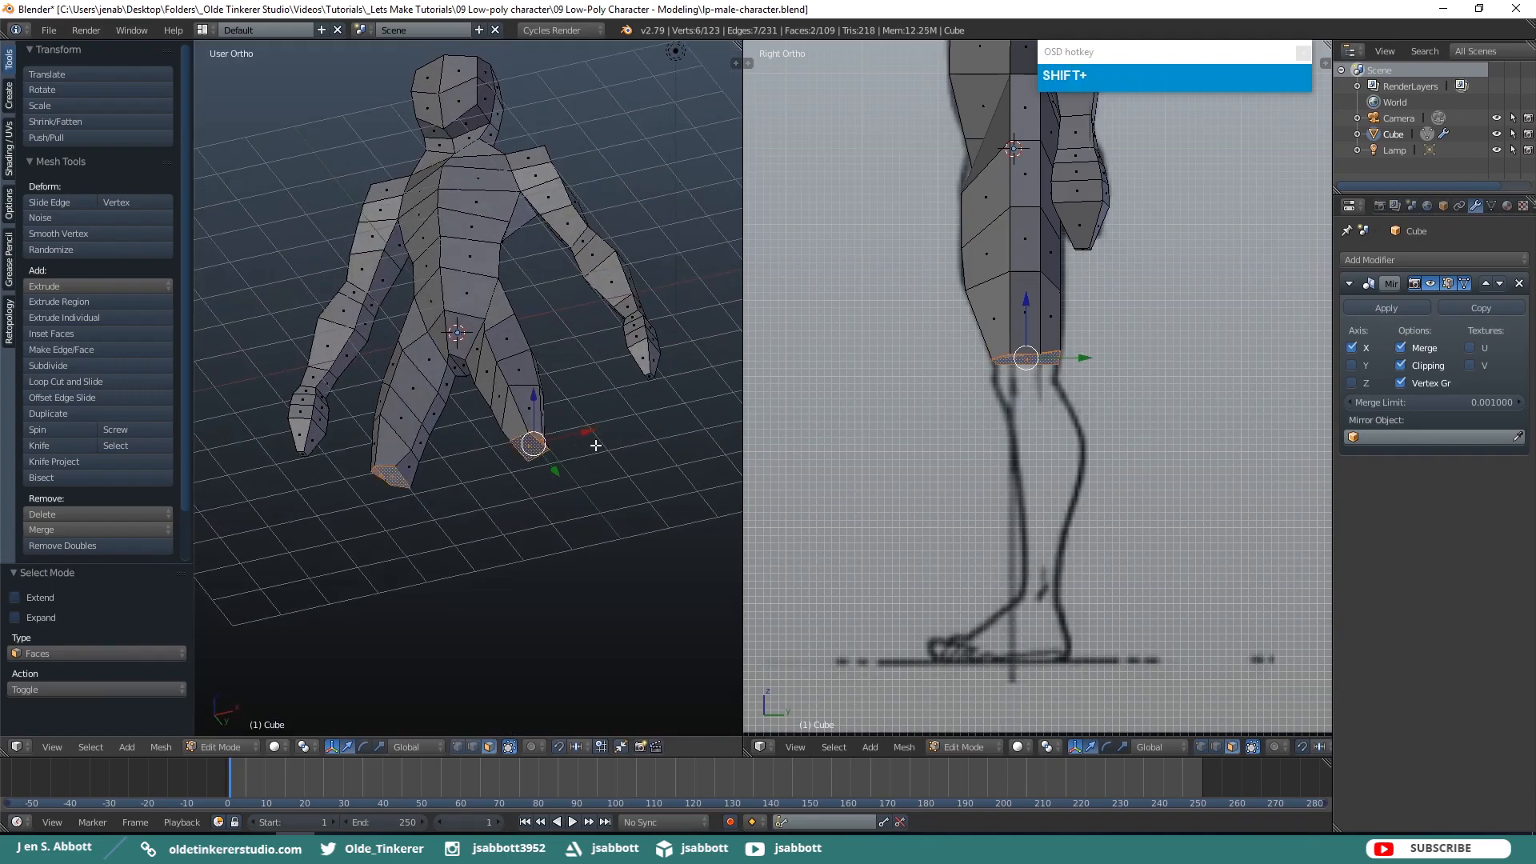
pyautogui.press('KP_1')
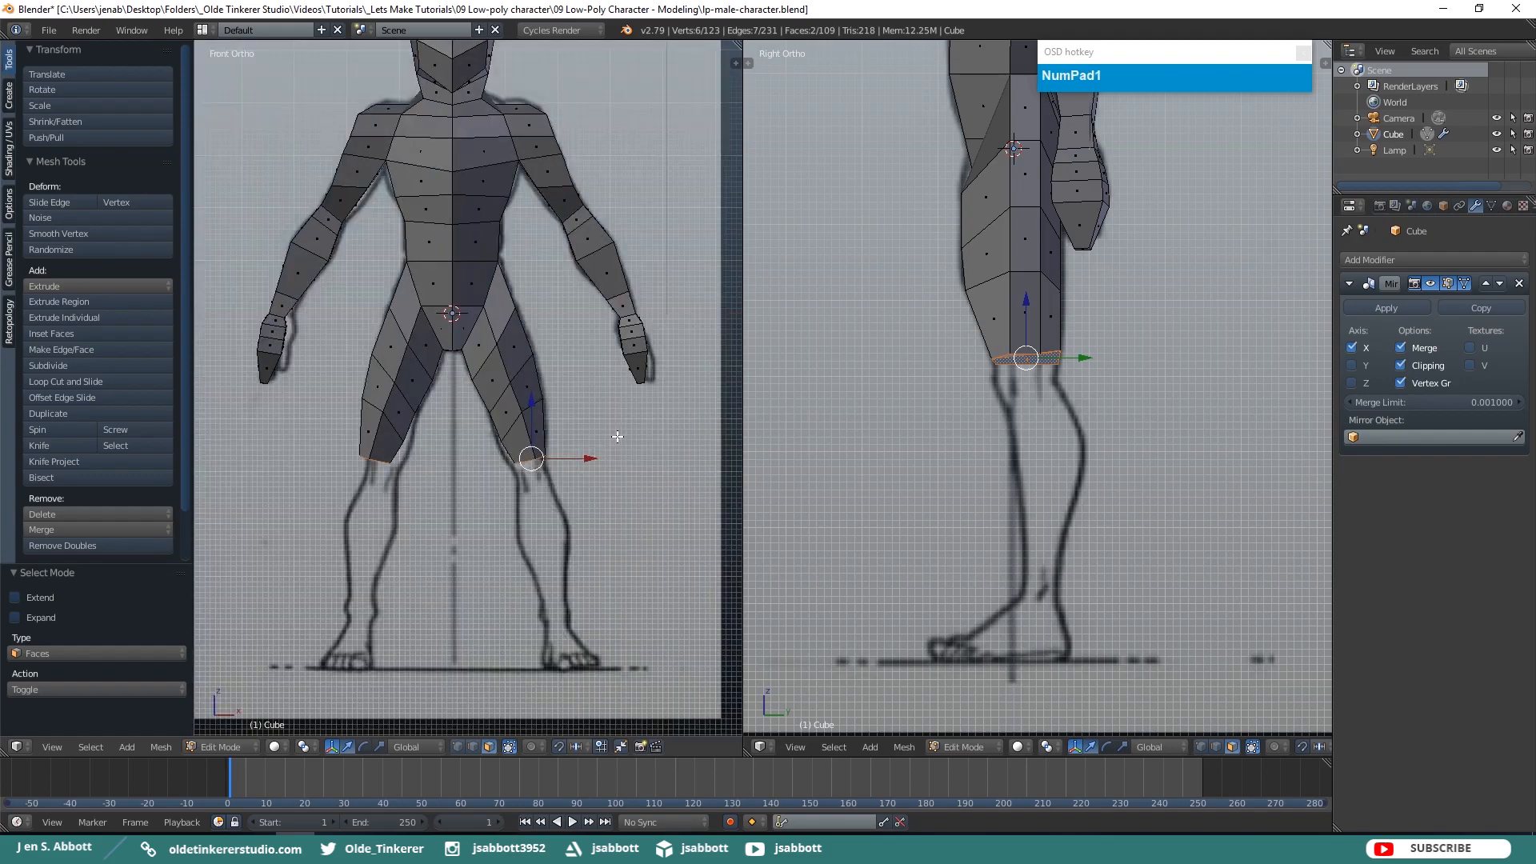
pyautogui.press('s')
pyautogui.press('z')
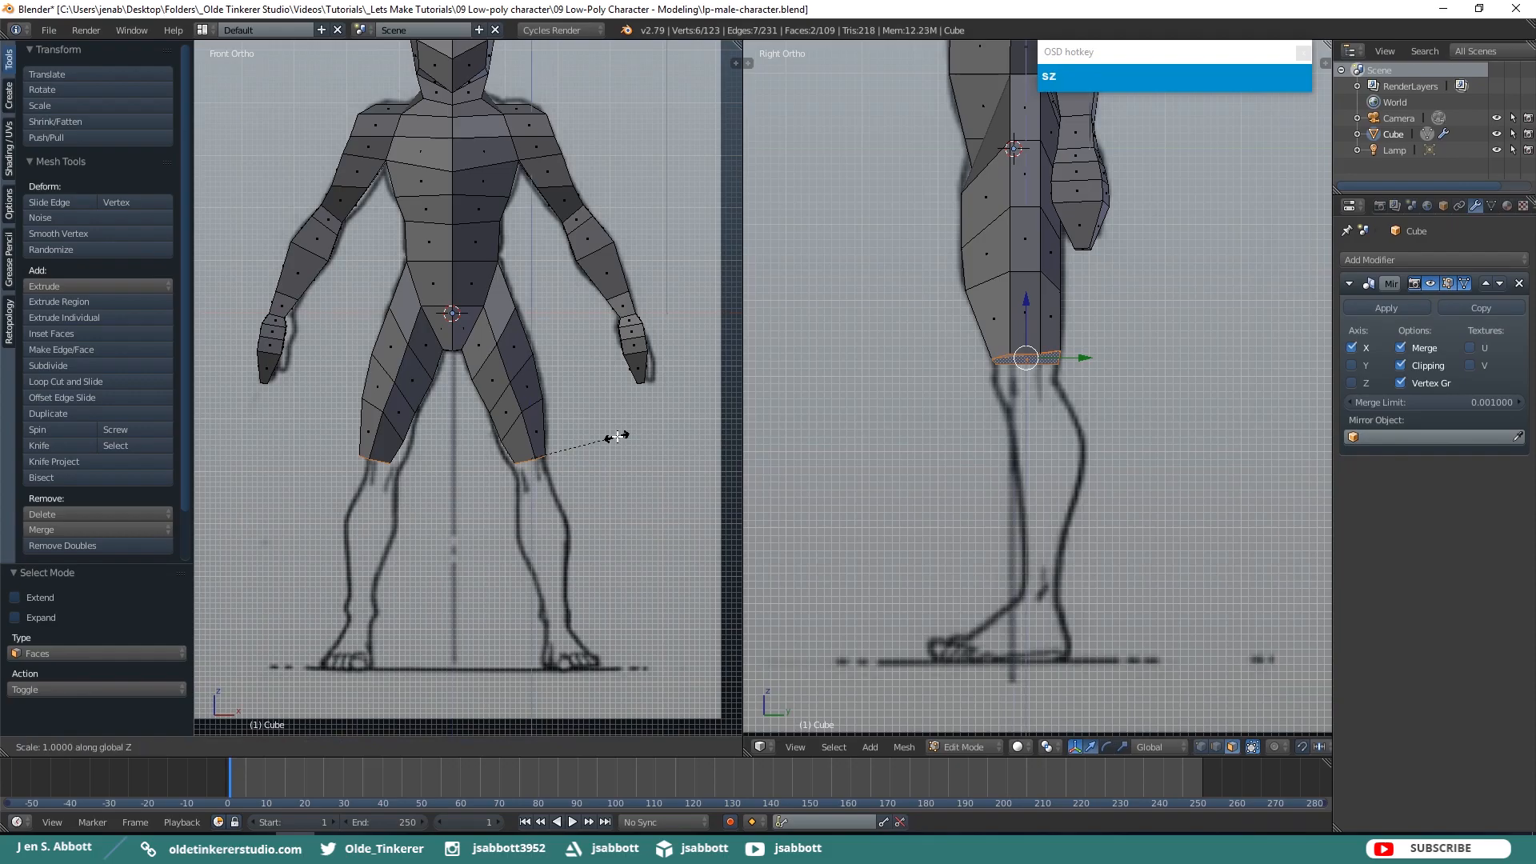
pyautogui.press('KP_0')
pyautogui.click(618, 436)
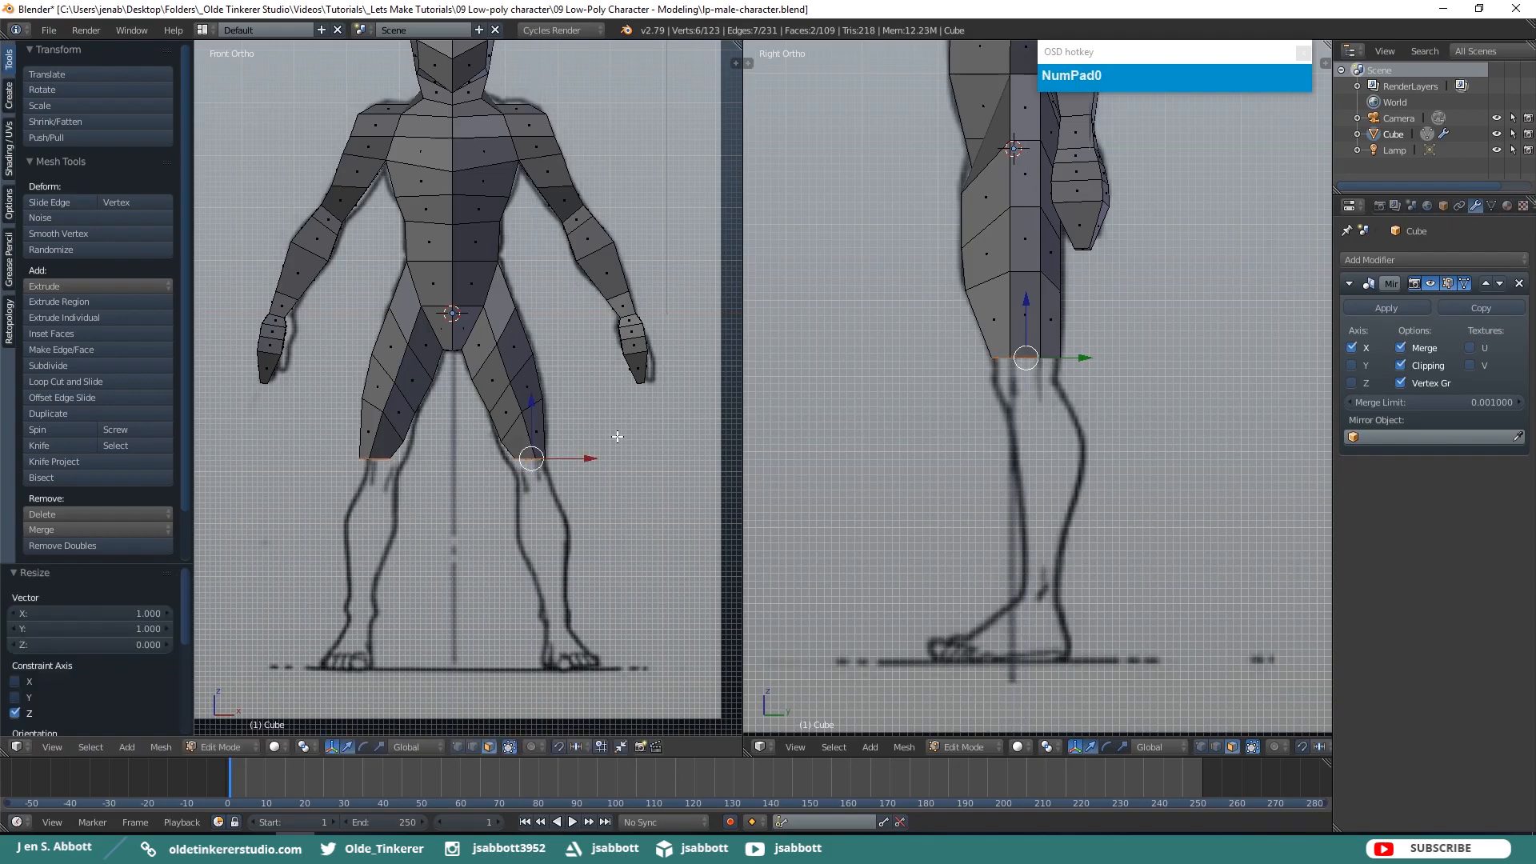
# Move the inner bottom edge of the thigh about -0.167 along X, lower it slightly along Z, and shift it about 0.091 along X
pyautogui.moveTo(490, 494); pyautogui.dragTo(560, 504, button='middle')
pyautogui.hotkey('ctrl', 'Tab')
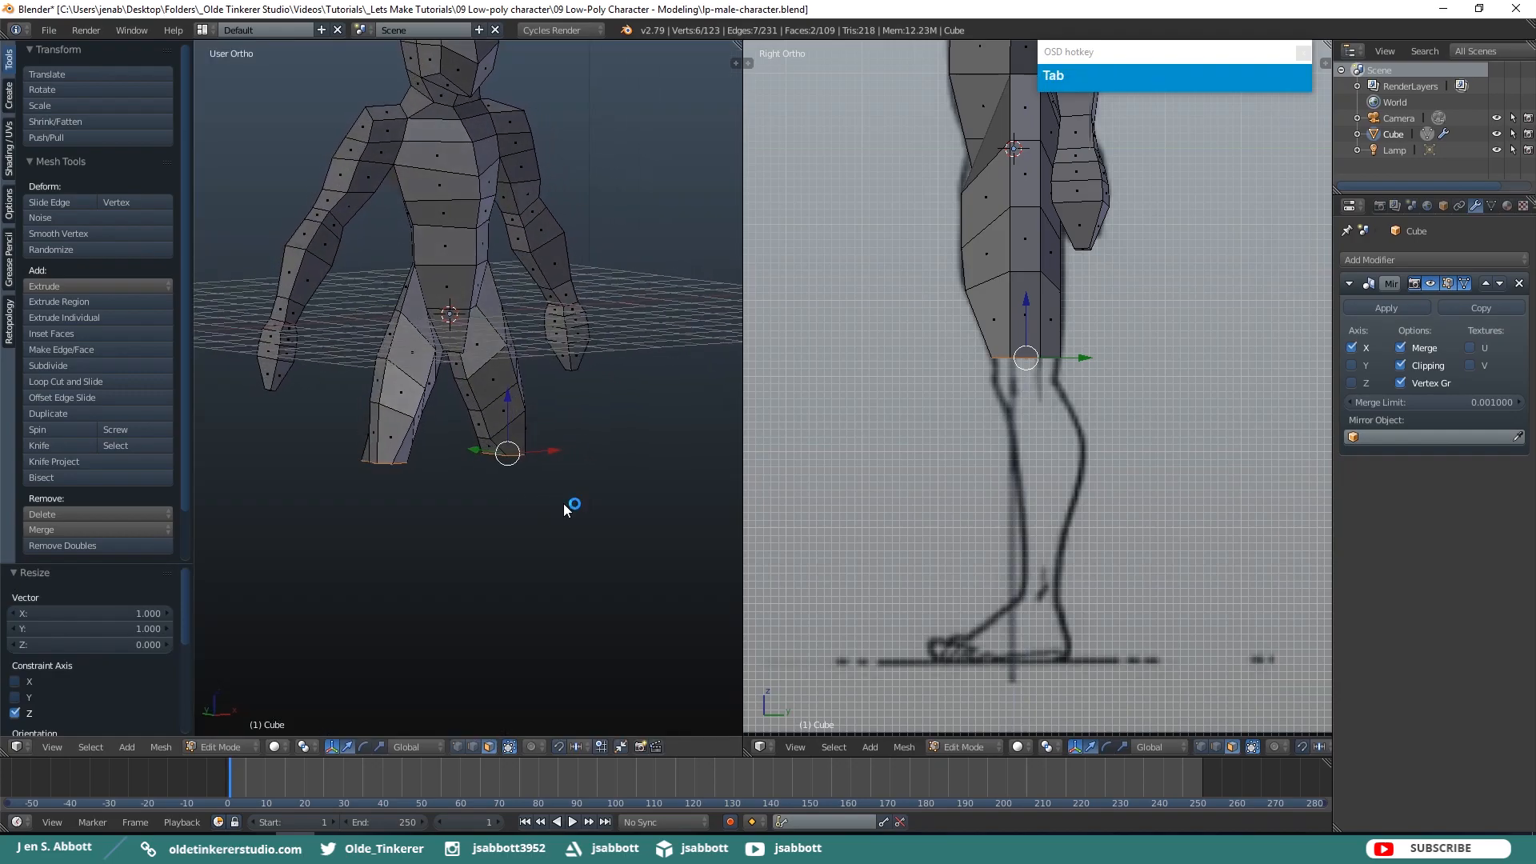
pyautogui.click(522, 488)
pyautogui.rightClick(494, 460)
pyautogui.press('KP_1')
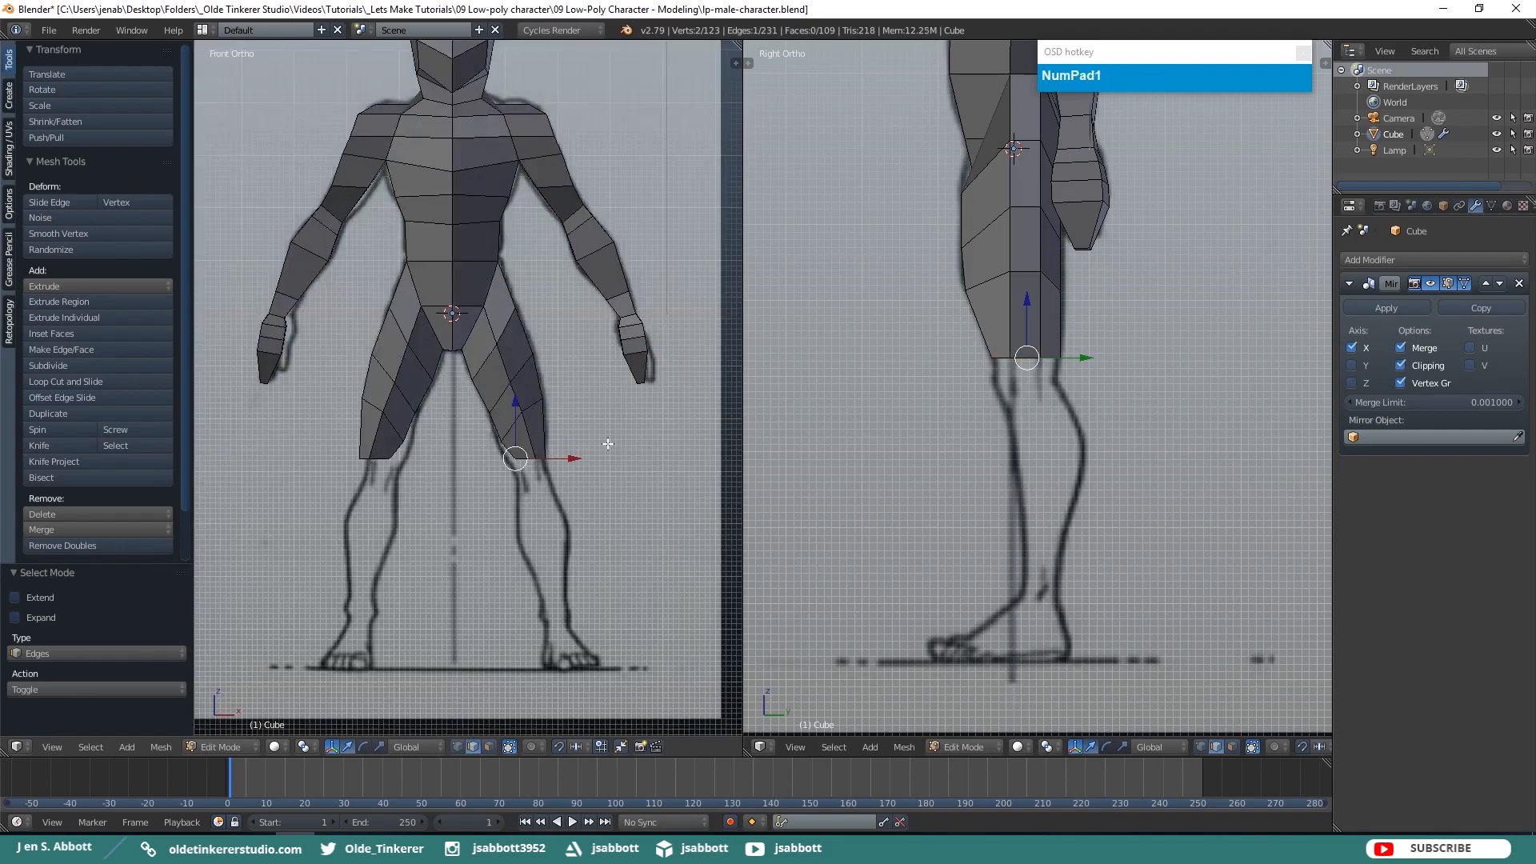
pyautogui.moveTo(581, 456); pyautogui.dragTo(568, 462)
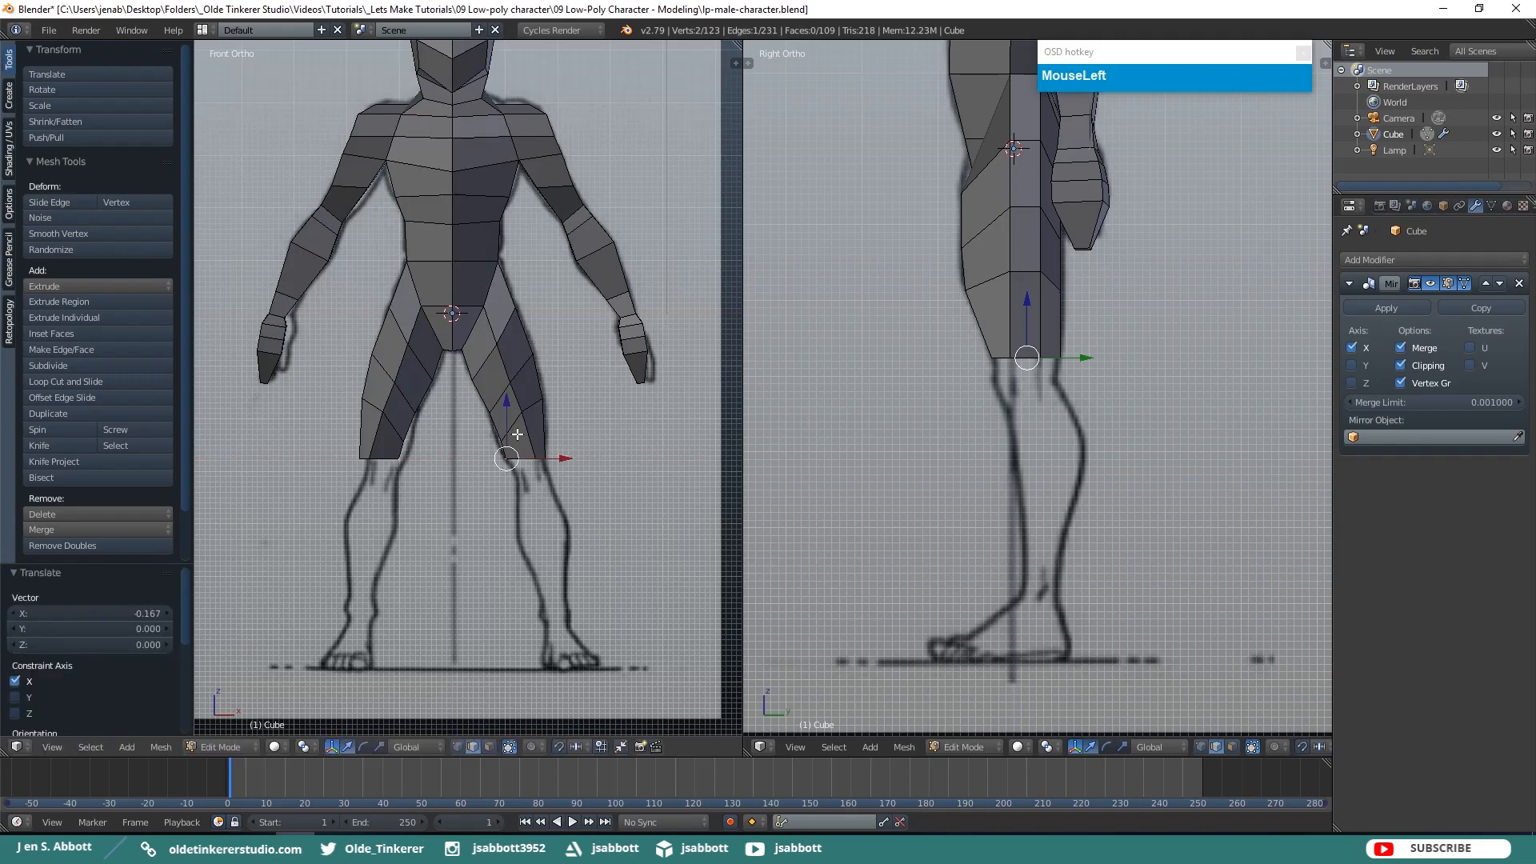
pyautogui.moveTo(505, 406); pyautogui.dragTo(521, 419)
pyautogui.moveTo(560, 470); pyautogui.dragTo(566, 470)
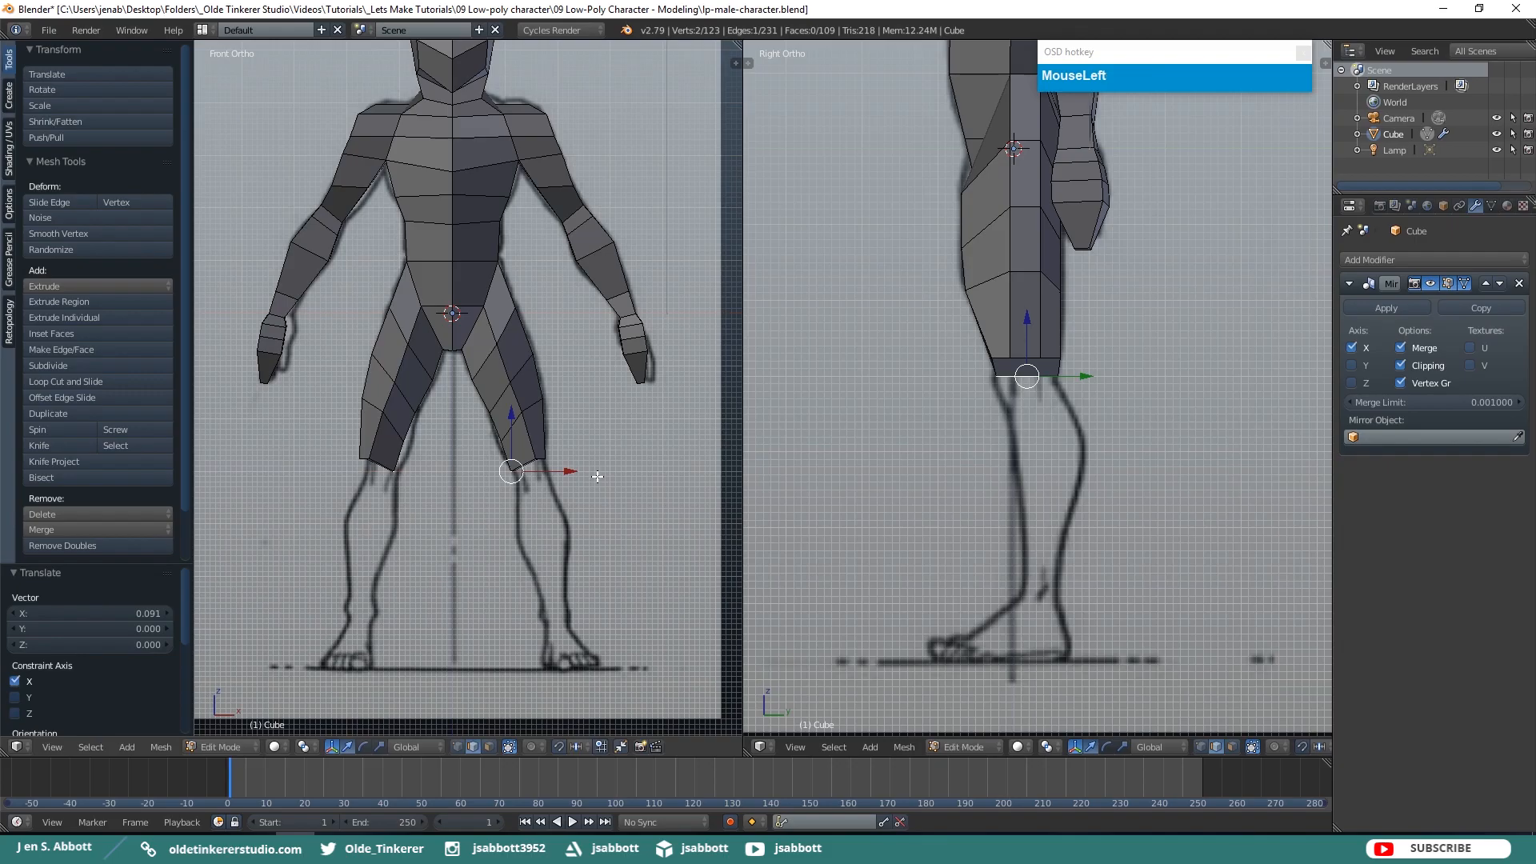
# Extrude the two end faces of the thigh about 0.513 downward along their normal to start the knee
pyautogui.hotkey('ctrl', 'Tab')
pyautogui.click(582, 491)
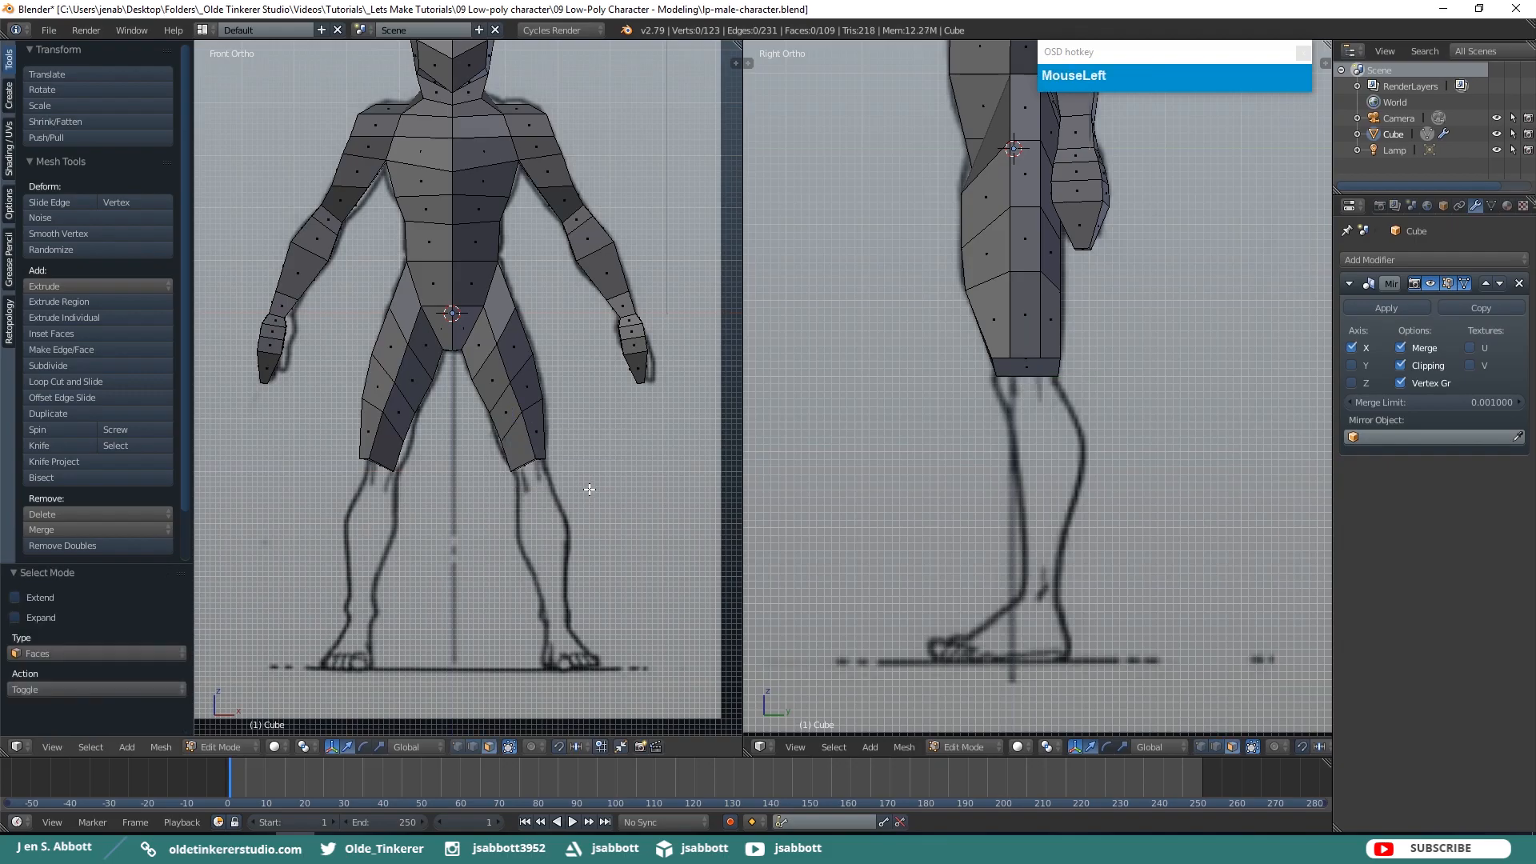
pyautogui.moveTo(584, 489); pyautogui.dragTo(544, 404, button='middle')
pyautogui.rightClick(547, 431)
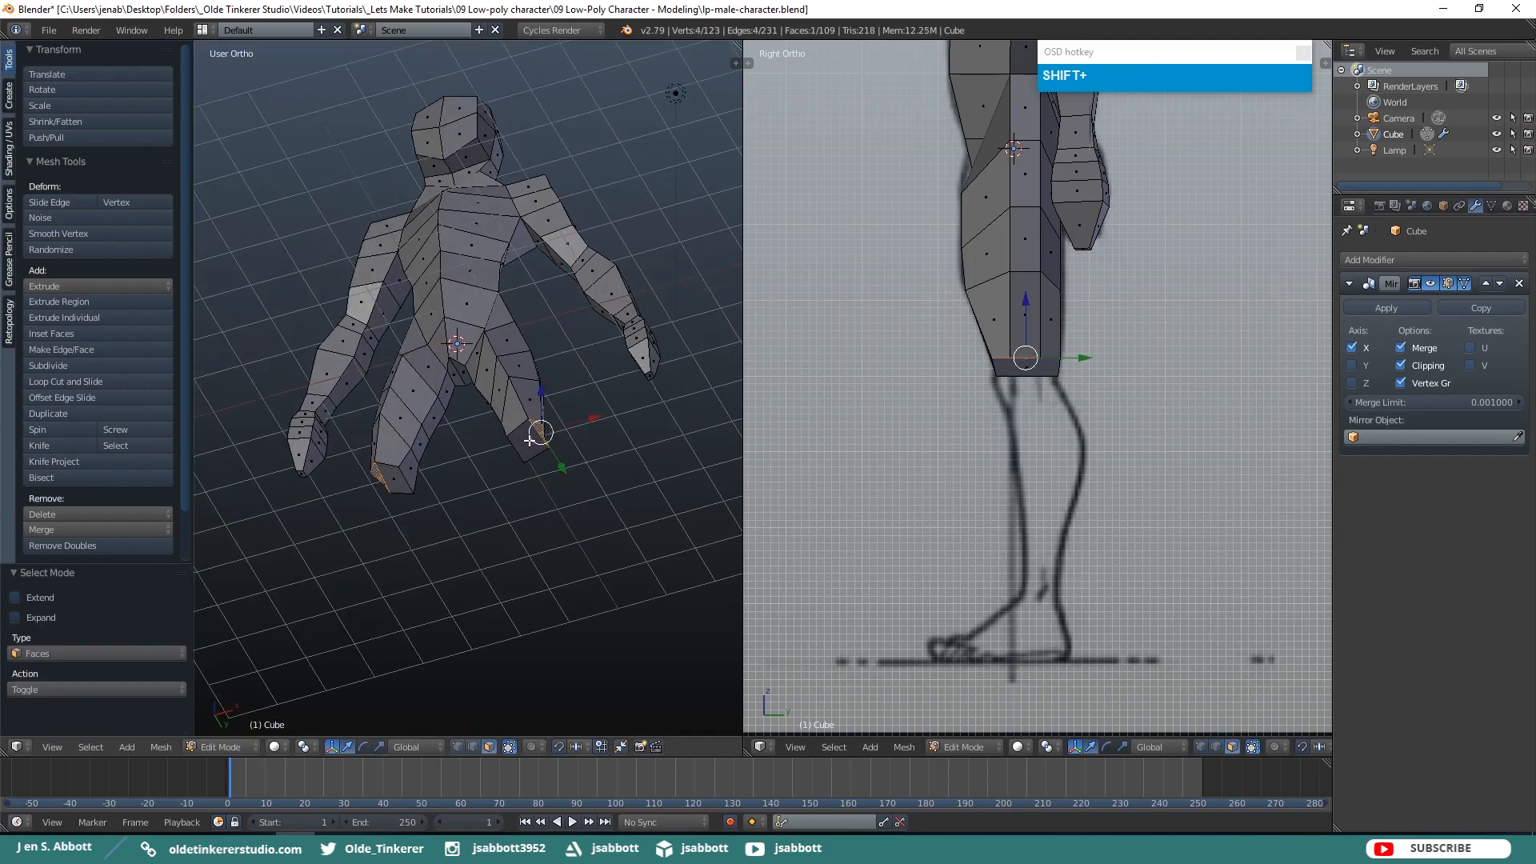
pyautogui.keyDown('shift'); pyautogui.rightClick(528, 442); pyautogui.keyUp('shift')
pyautogui.press('KP_1')
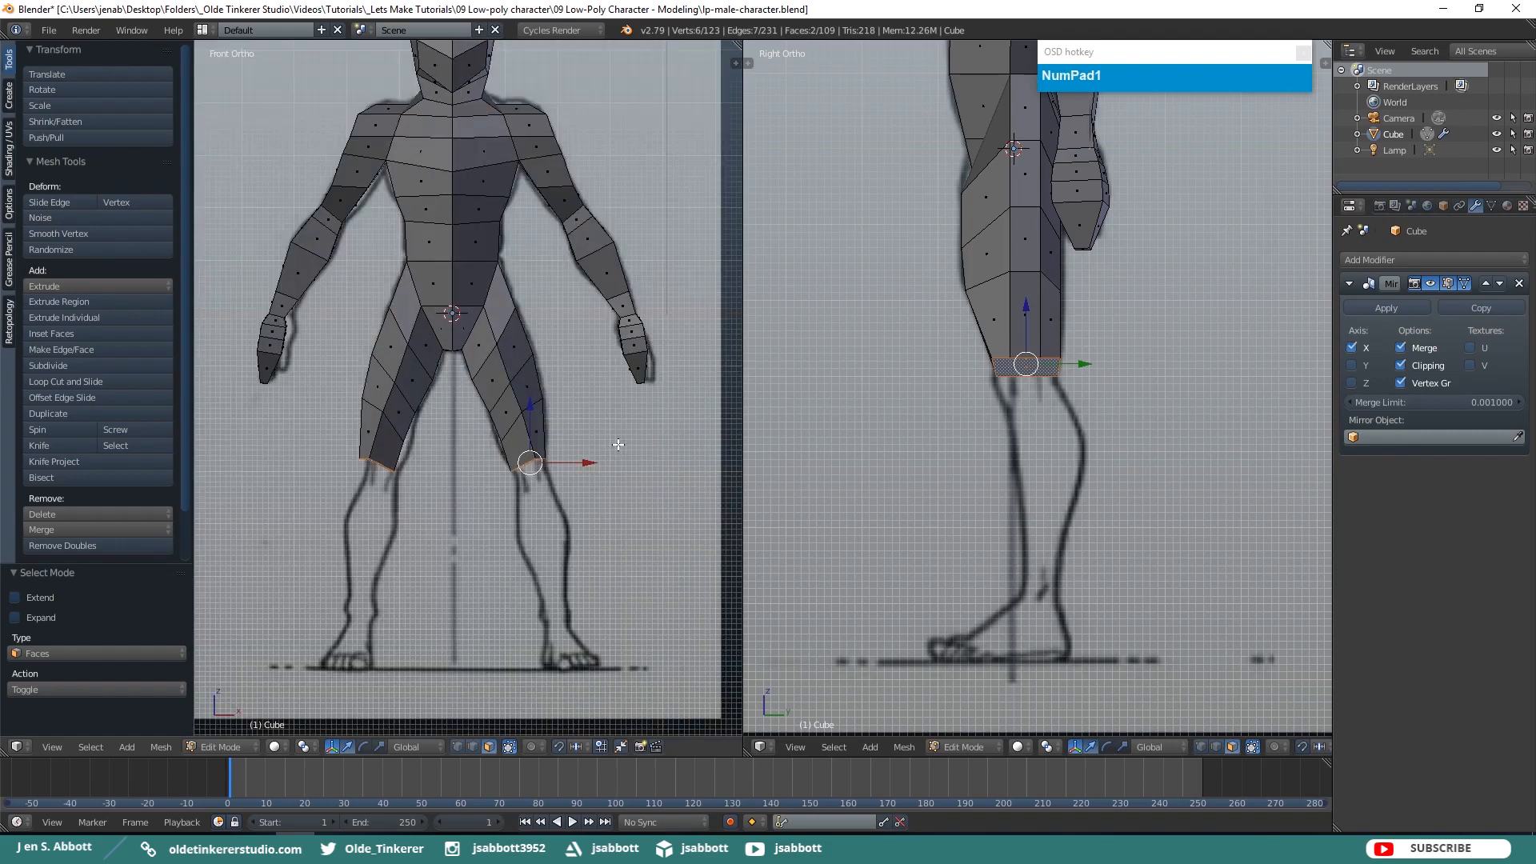
pyautogui.press('e')
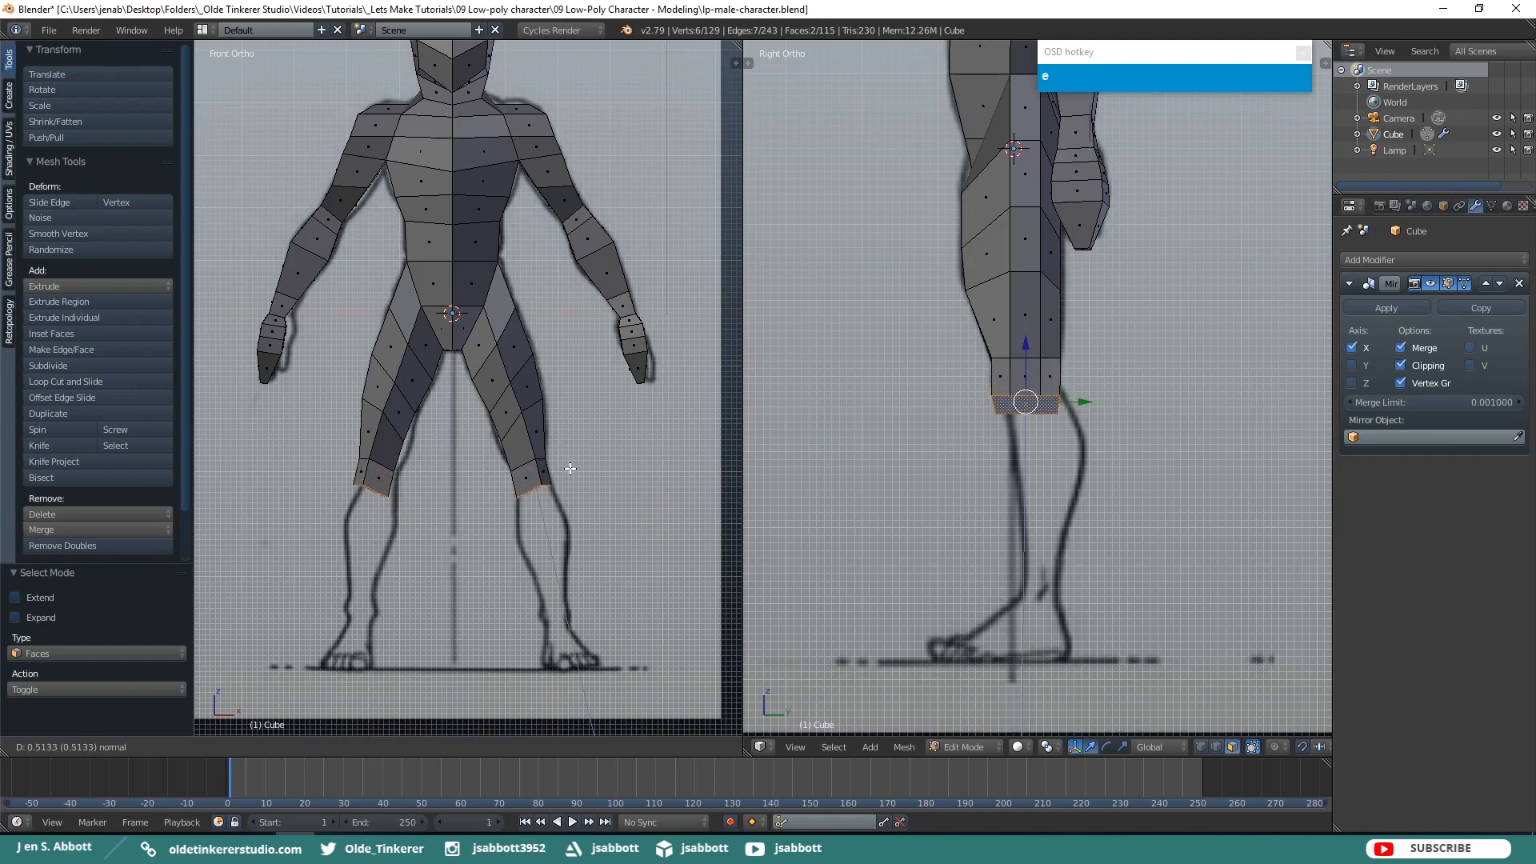
pyautogui.click(569, 469)
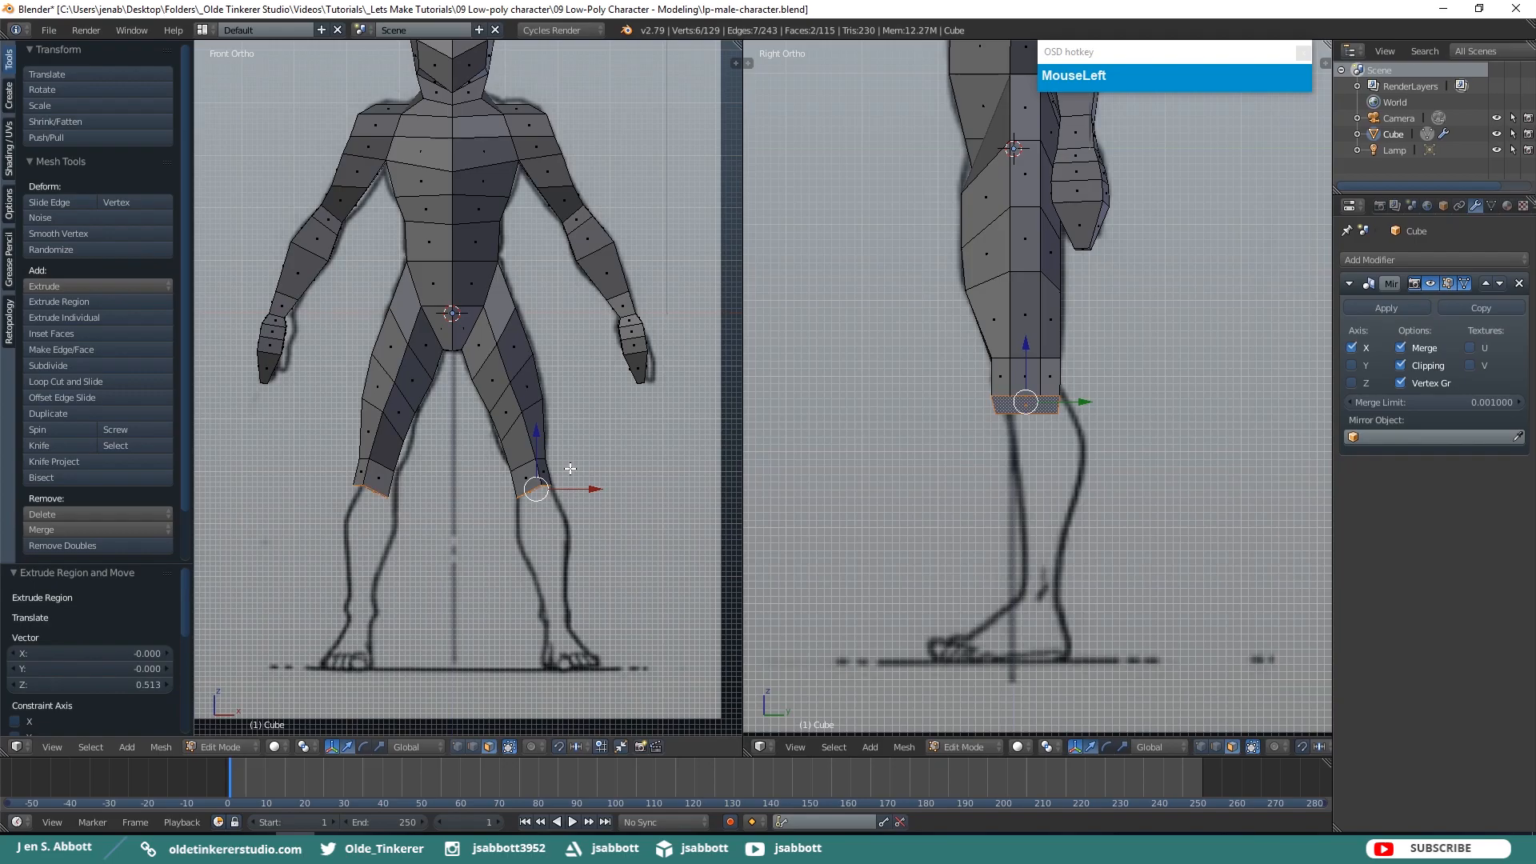
# Move the extruded end faces of the knee about 0.179 along Y to match the side reference
pyautogui.moveTo(1088, 403); pyautogui.dragTo(1097, 400)
pyautogui.hotkey('ctrl', 'z')
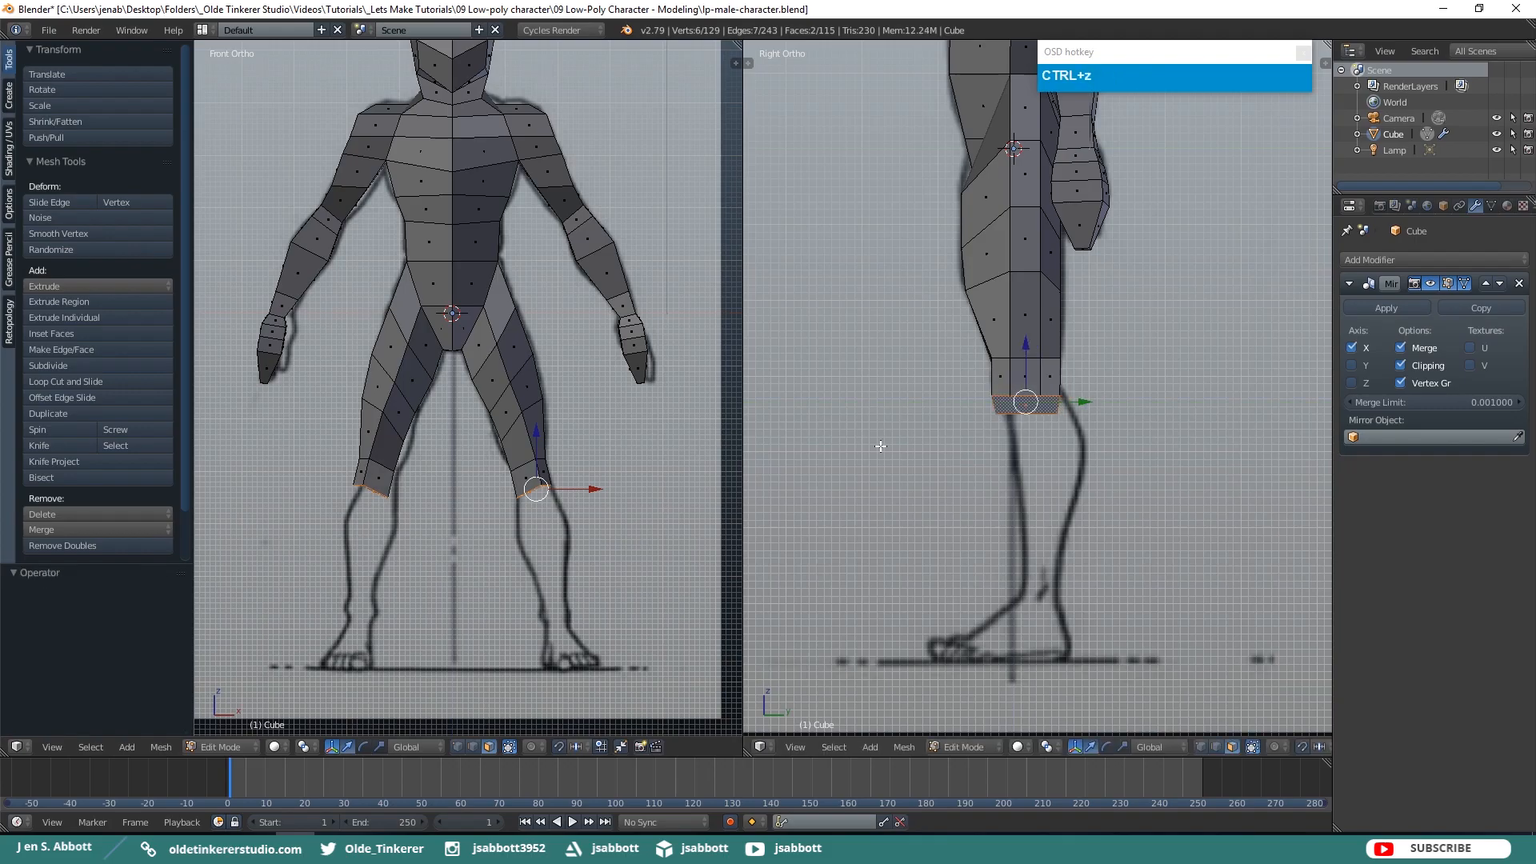
pyautogui.moveTo(1083, 401); pyautogui.dragTo(1098, 396)
pyautogui.moveTo(590, 489); pyautogui.dragTo(591, 489)
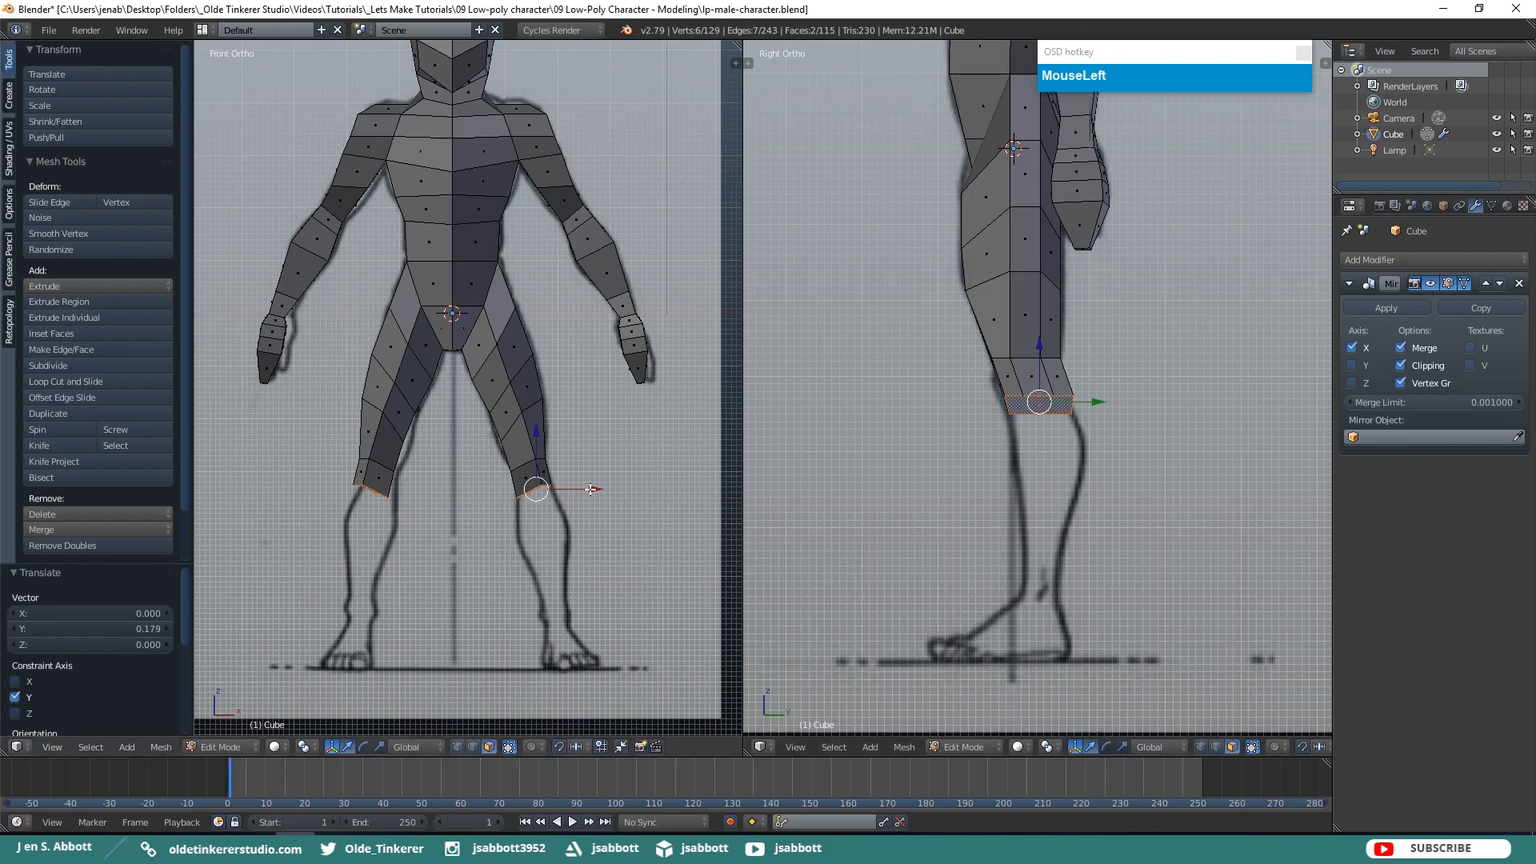
# Extrude the knee's end faces about 2.099 toward the ankle and show the front view in wireframe
pyautogui.press('e')
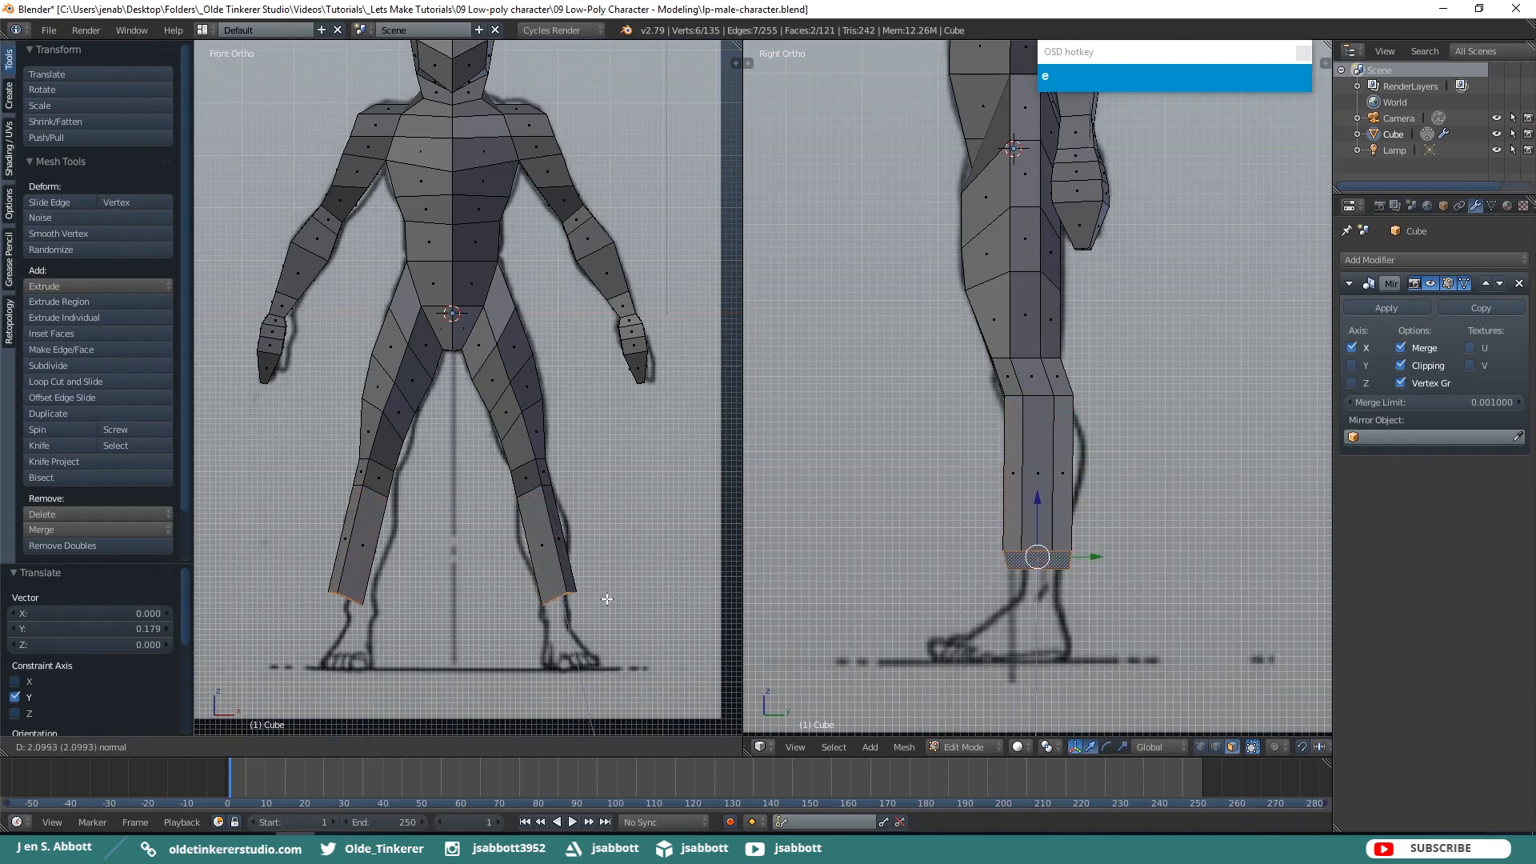
pyautogui.click(607, 600)
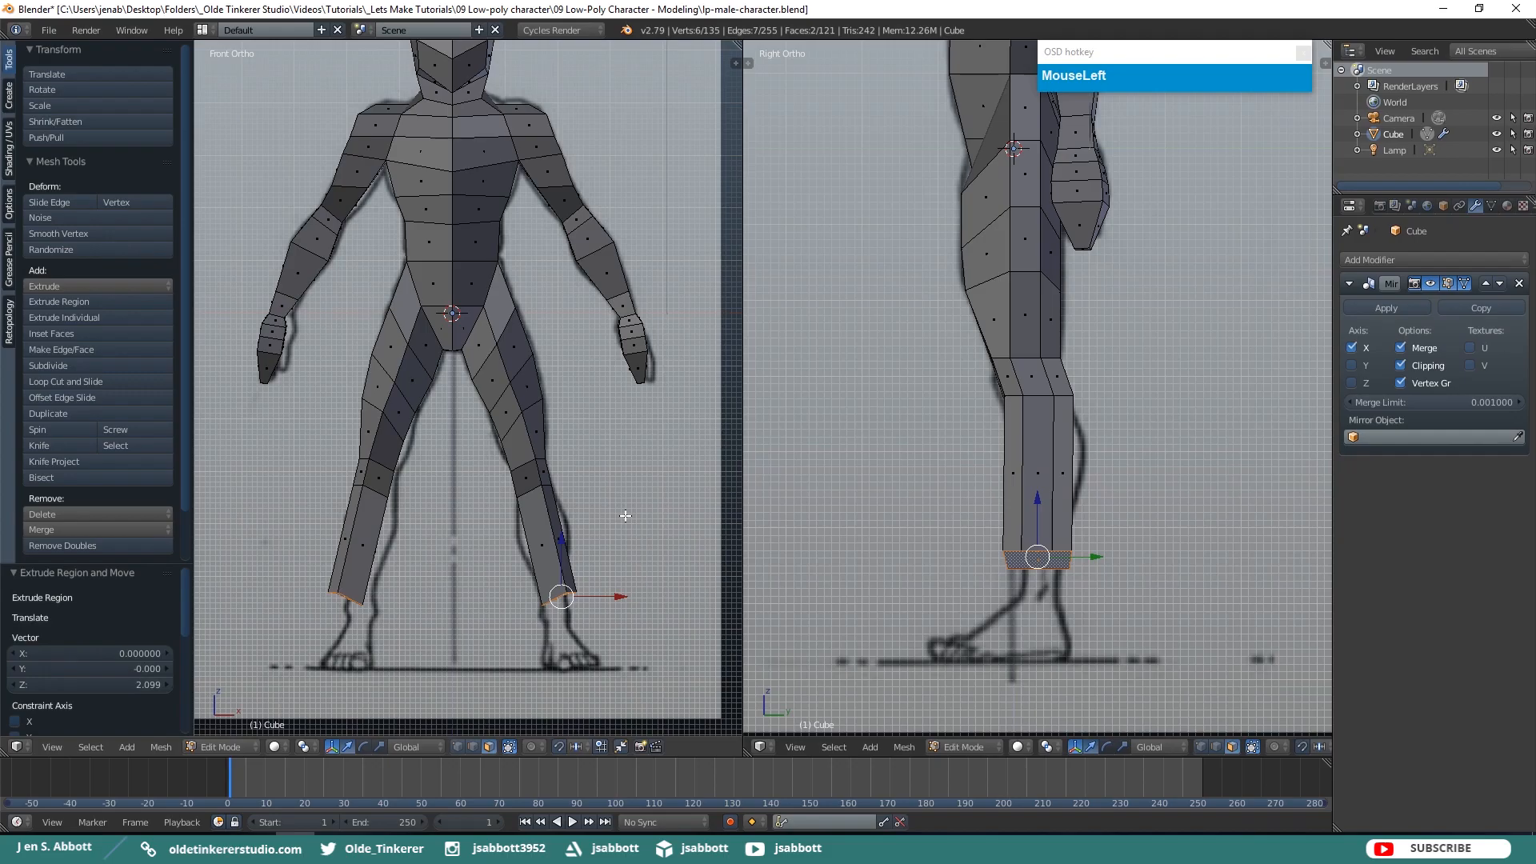
pyautogui.press('z')
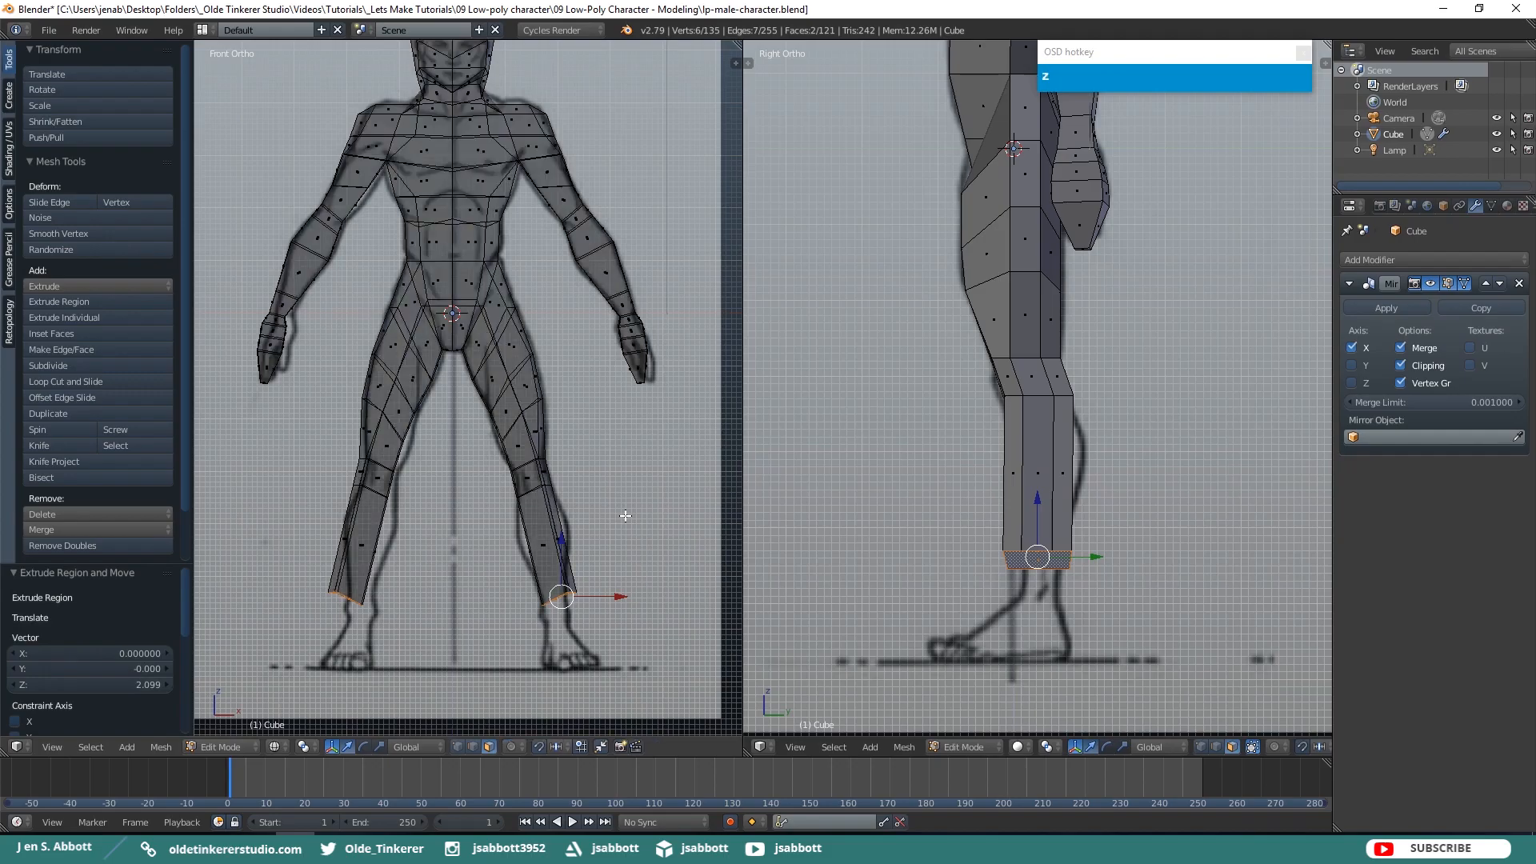
pyautogui.press('a')
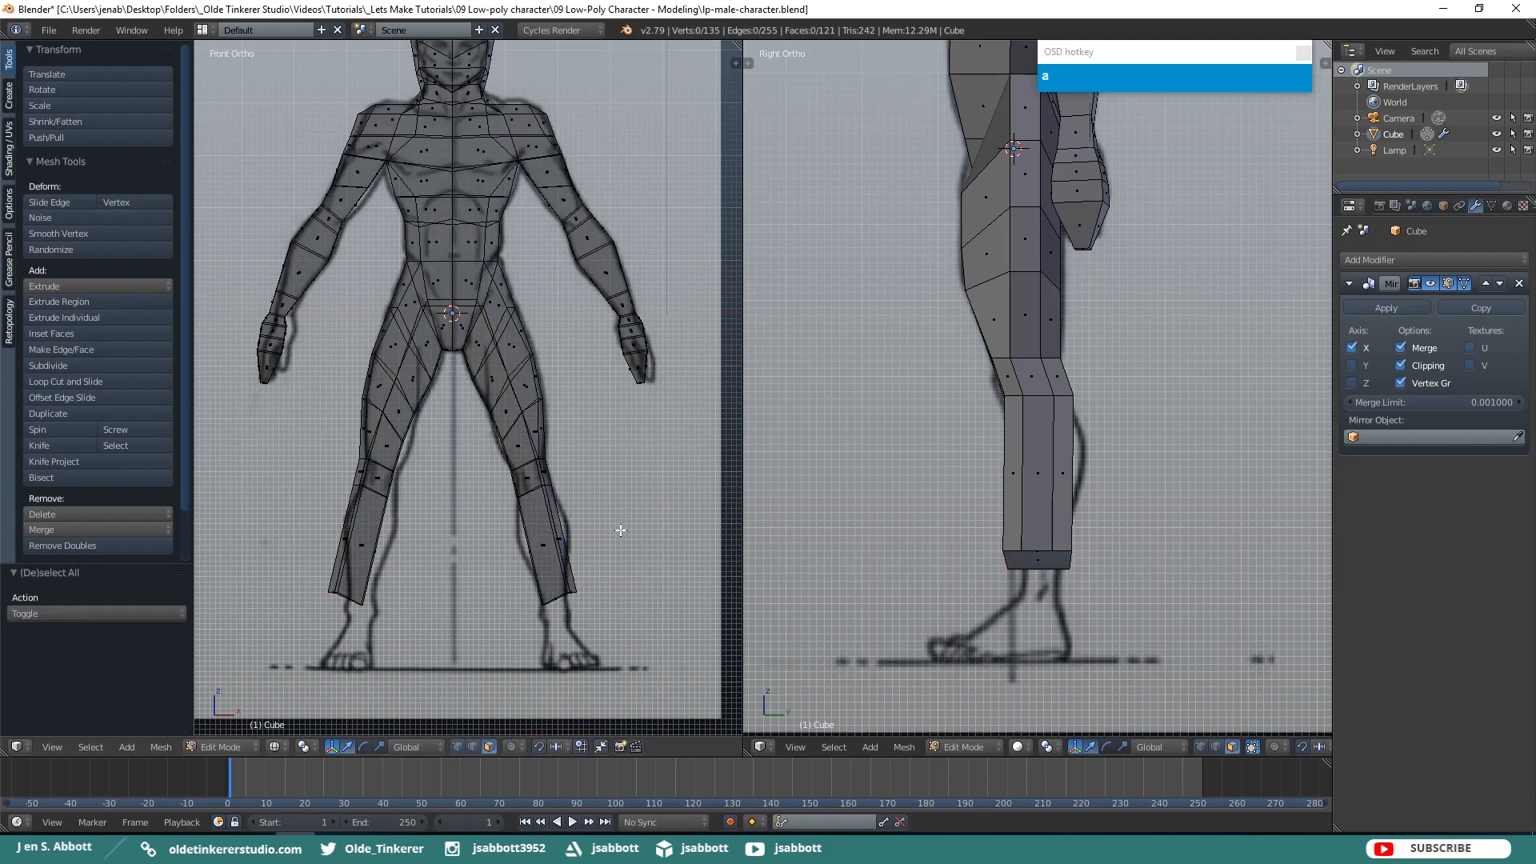
# Add one edge loop around the lower leg, slide it about 0.265 toward the knee, and widen it along X to fit the calf
pyautogui.hotkey('ctrl', 'r')
pyautogui.click(561, 526)
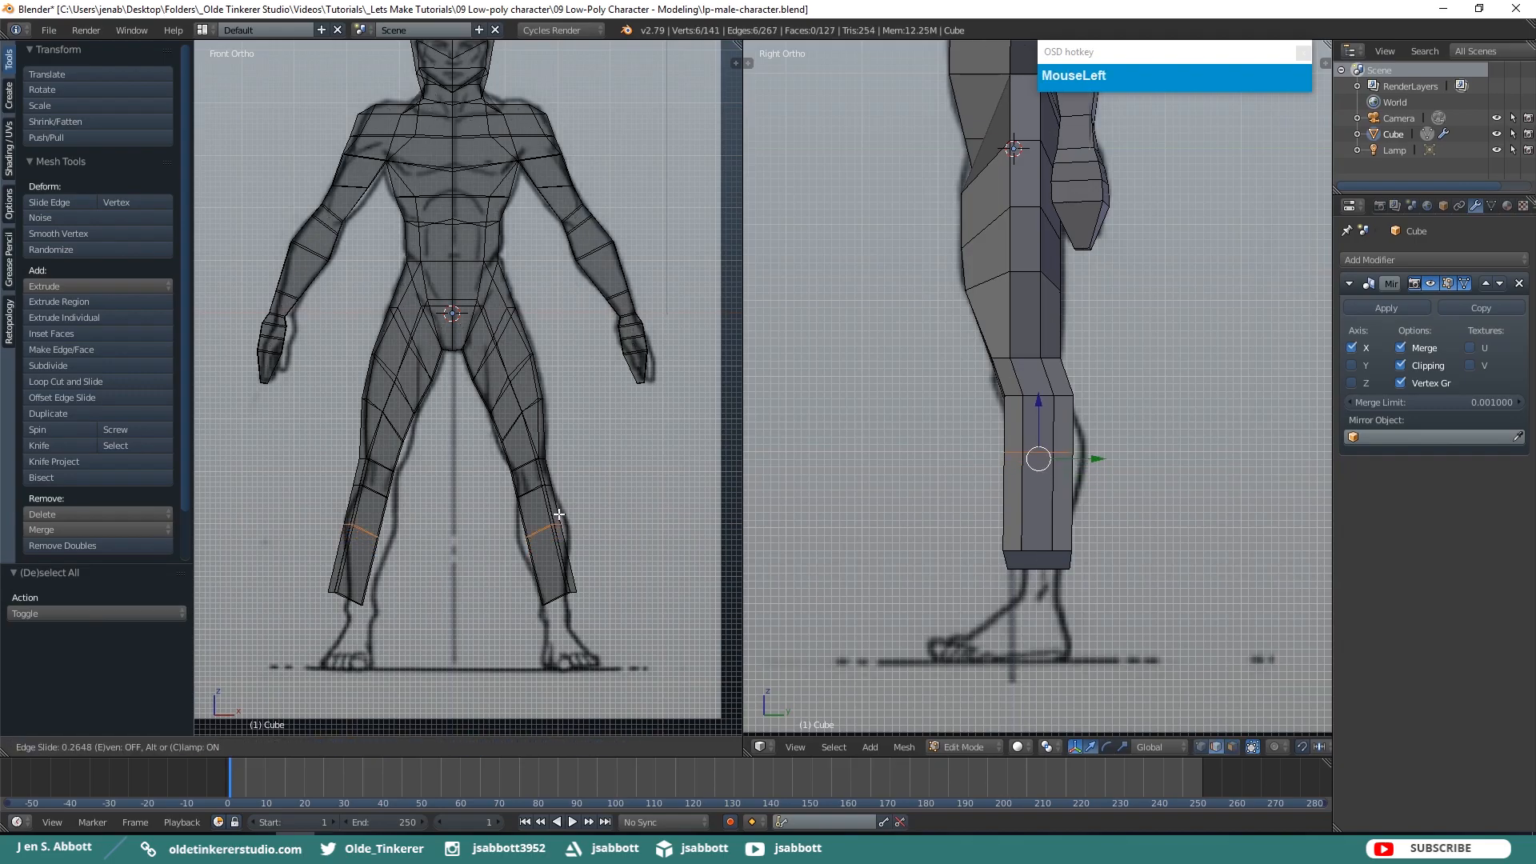
pyautogui.click(560, 517)
pyautogui.press('s')
pyautogui.press('x')
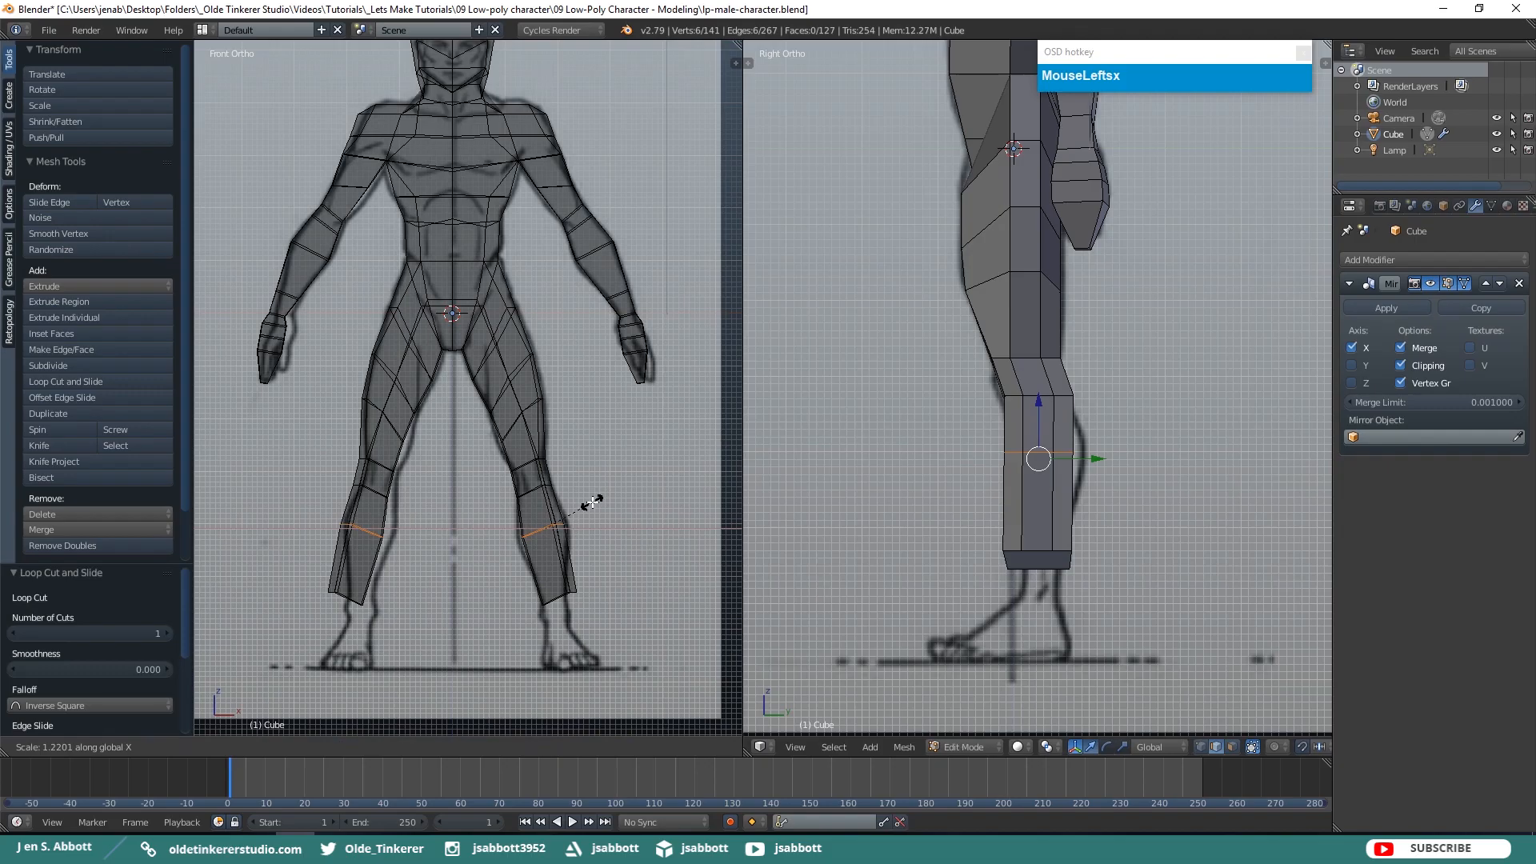
pyautogui.click(602, 497)
pyautogui.press('a')
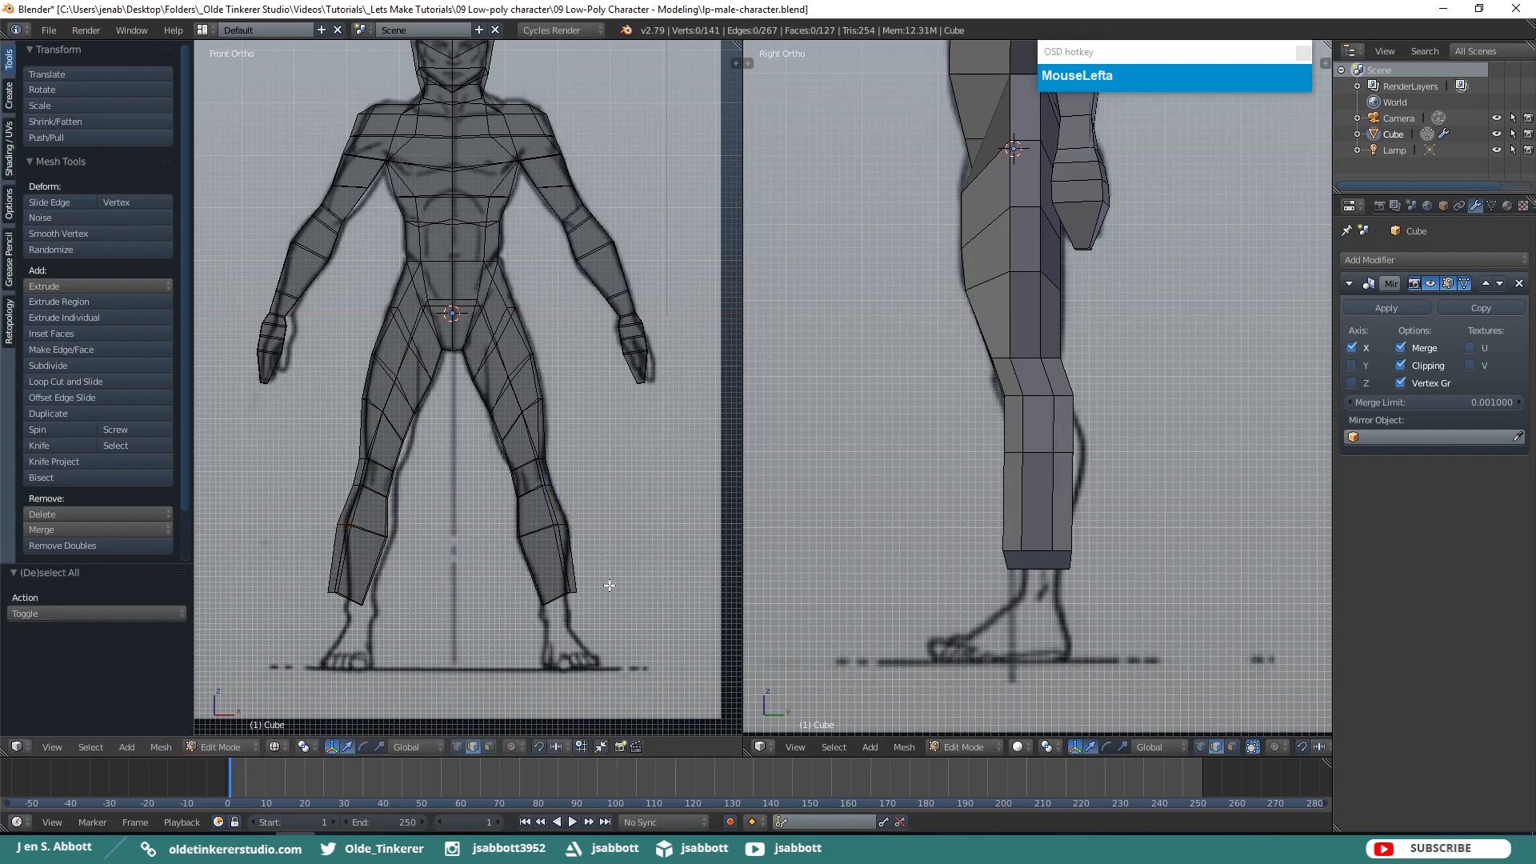
# Move the three outer edges at the ankle end of the lower leg about -0.182 along X and -0.243 along Z
pyautogui.hotkey('ctrl', 'Tab')
pyautogui.click(602, 587)
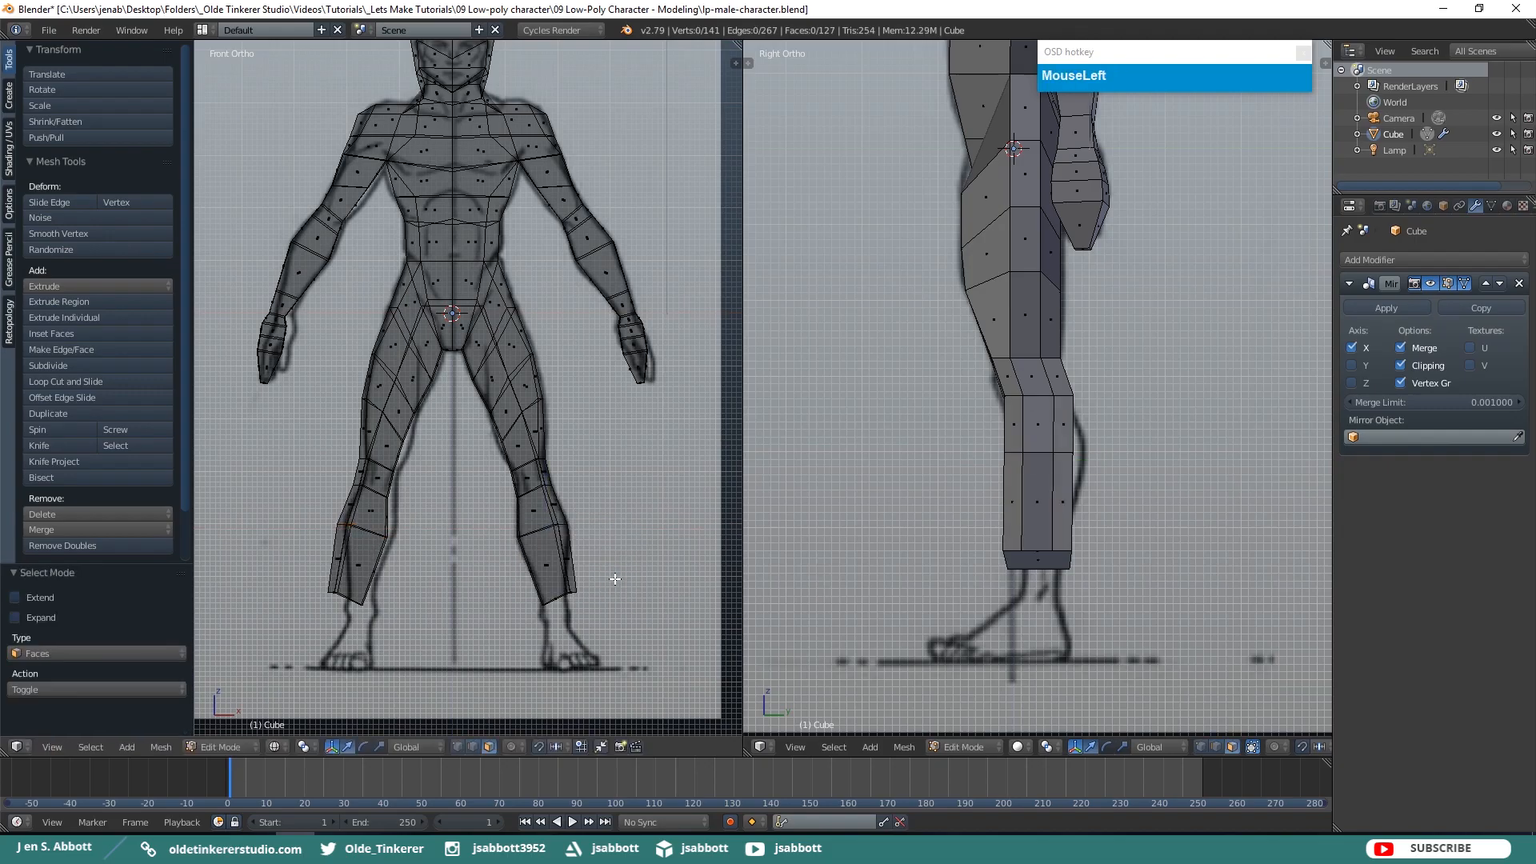
pyautogui.moveTo(614, 578); pyautogui.dragTo(574, 602, button='middle')
pyautogui.hotkey('ctrl', 'Tab')
pyautogui.click(612, 560)
pyautogui.rightClick(552, 597)
pyautogui.rightClick(552, 598)
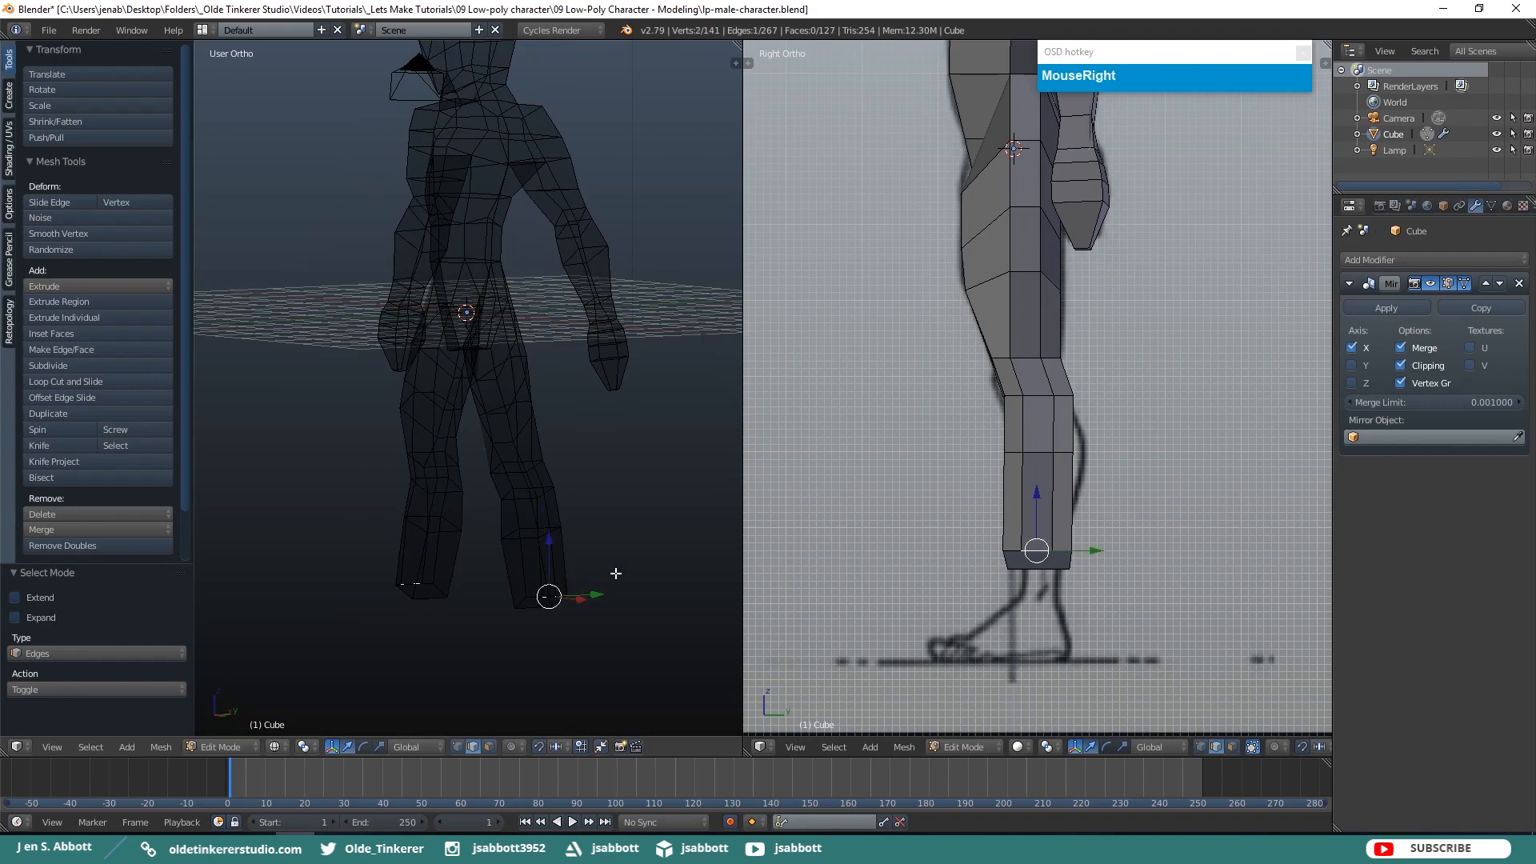
pyautogui.press('z')
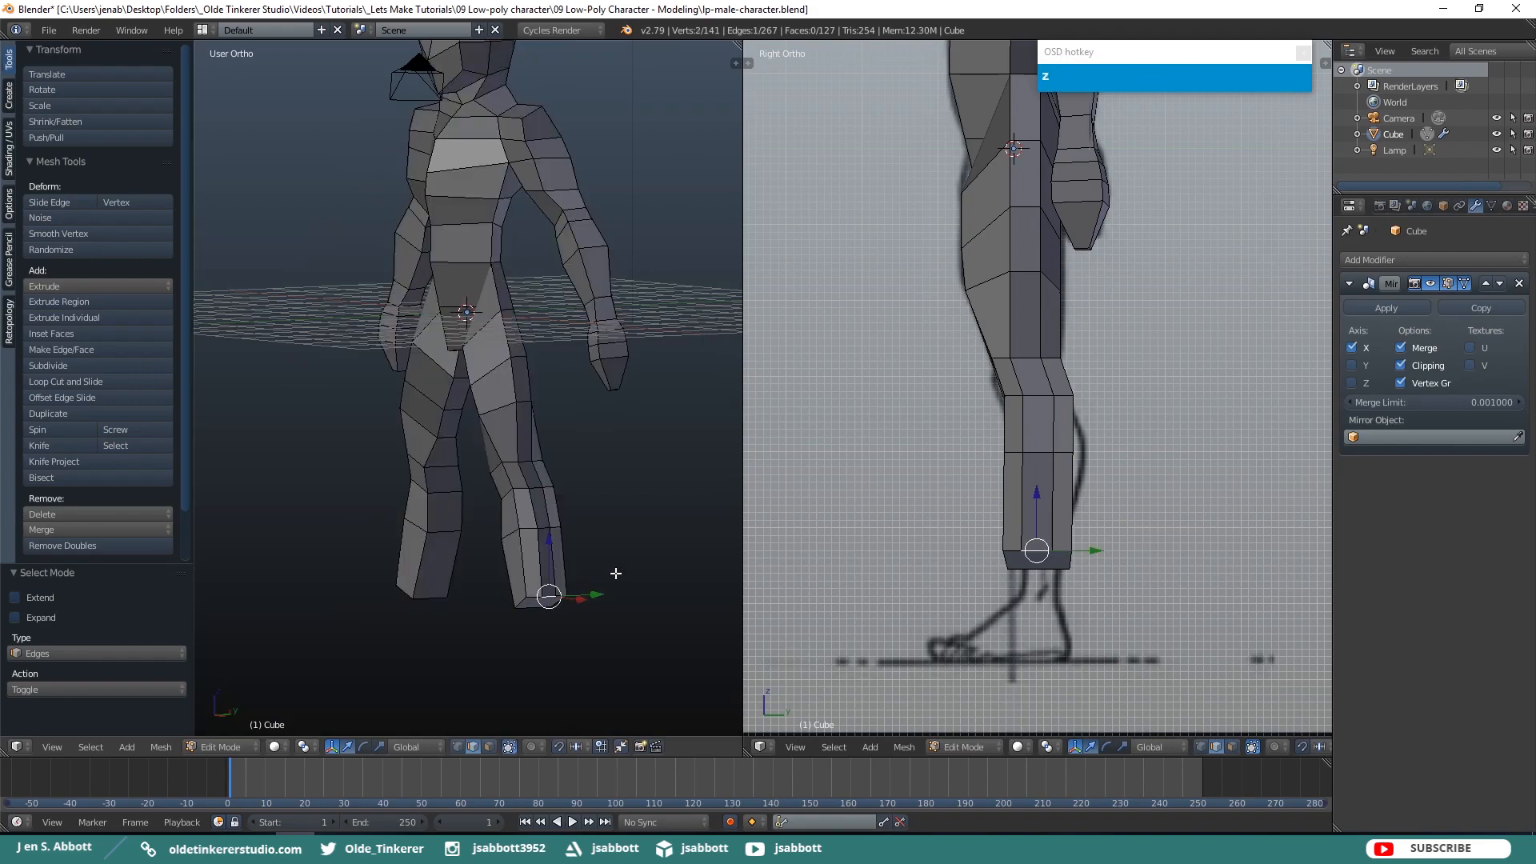
pyautogui.keyDown('shift'); pyautogui.rightClick(542, 597); pyautogui.keyUp('shift')
pyautogui.keyDown('shift'); pyautogui.rightClick(559, 597); pyautogui.keyUp('shift')
pyautogui.press('z')
pyautogui.press('KP_1')
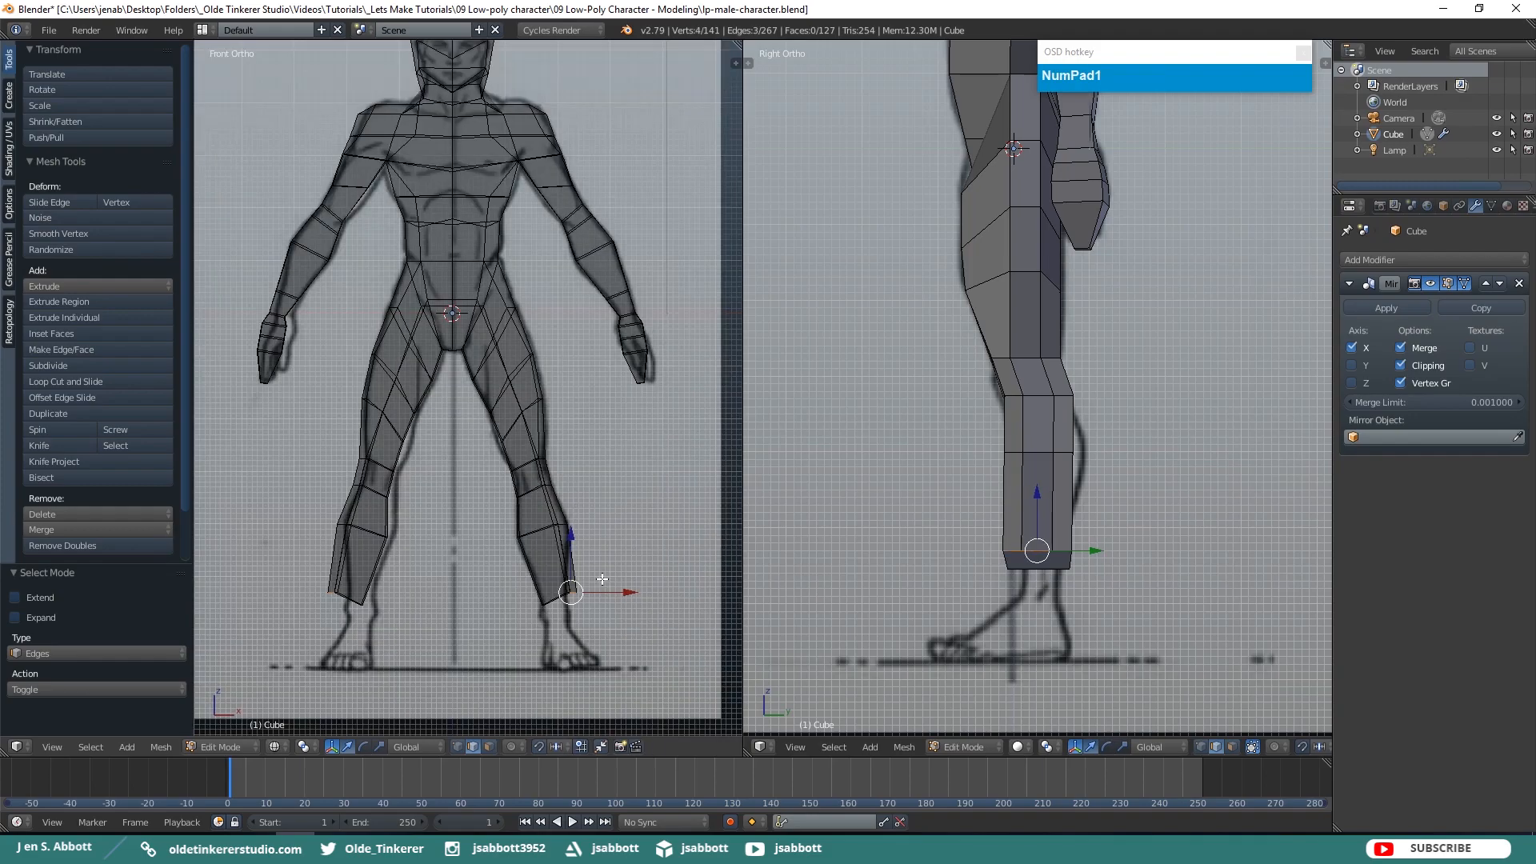
pyautogui.press('g')
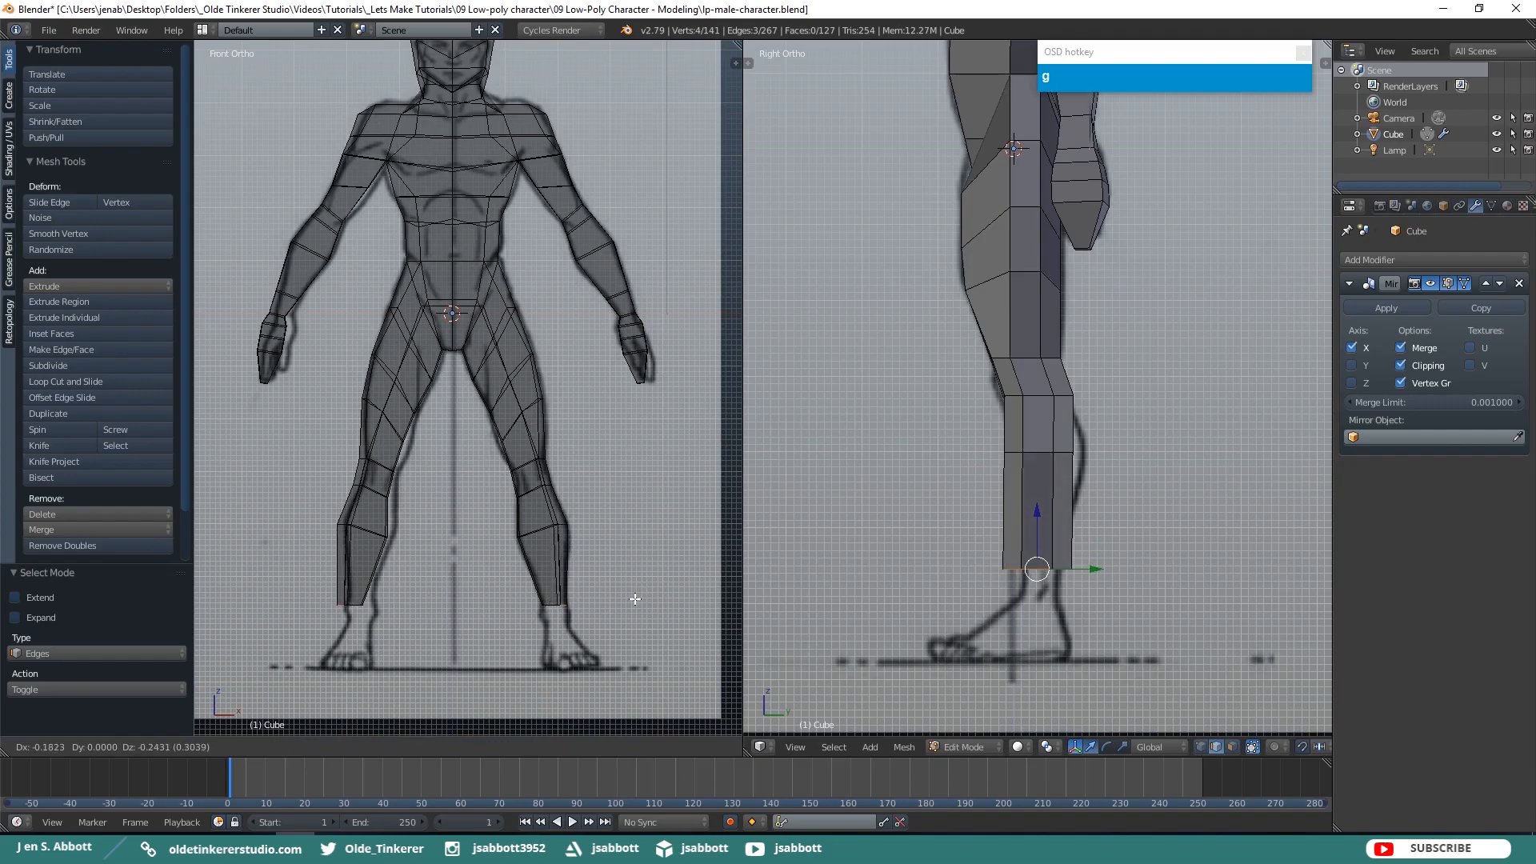
pyautogui.click(635, 599)
# Scale the two ankle end faces of the lower leg to about 0.483 along Y and shift them about 0.053 along Y
pyautogui.press('z')
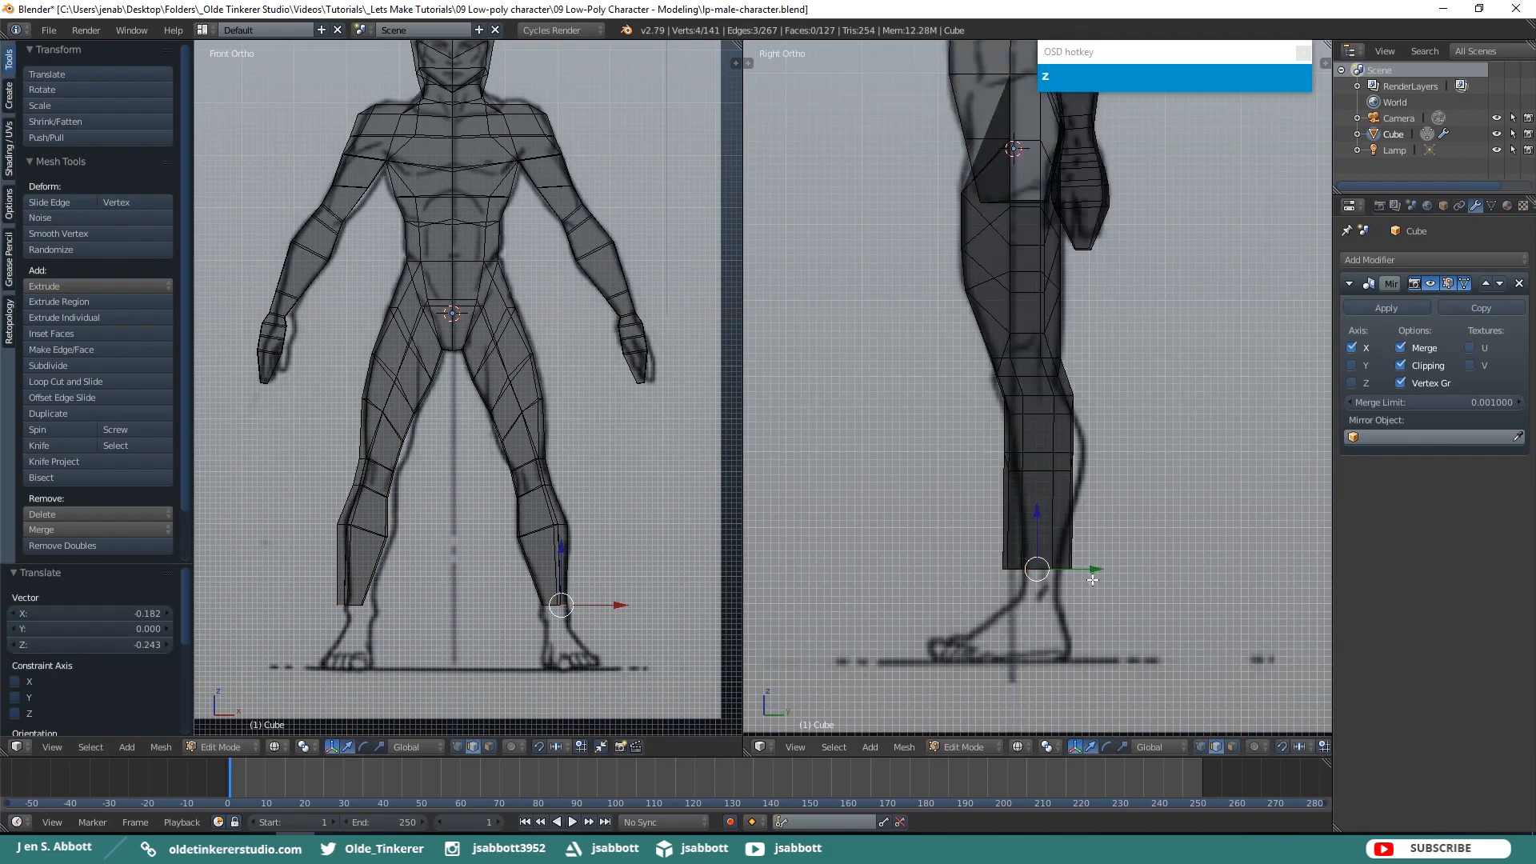
pyautogui.hotkey('ctrl', 'Tab')
pyautogui.click(1067, 593)
pyautogui.moveTo(1080, 604); pyautogui.dragTo(1084, 549, button='middle')
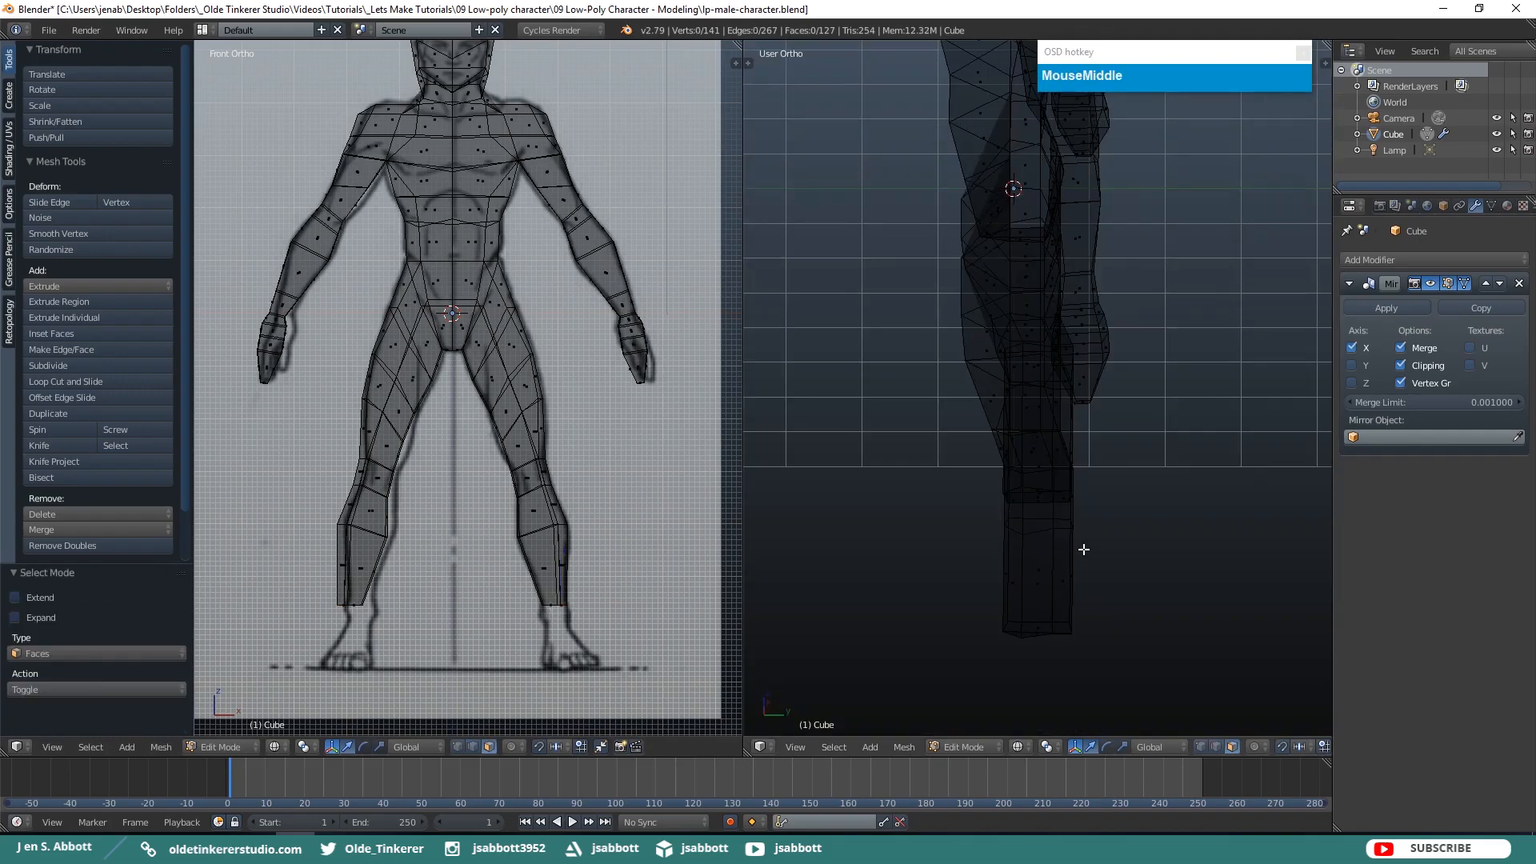
pyautogui.press('z')
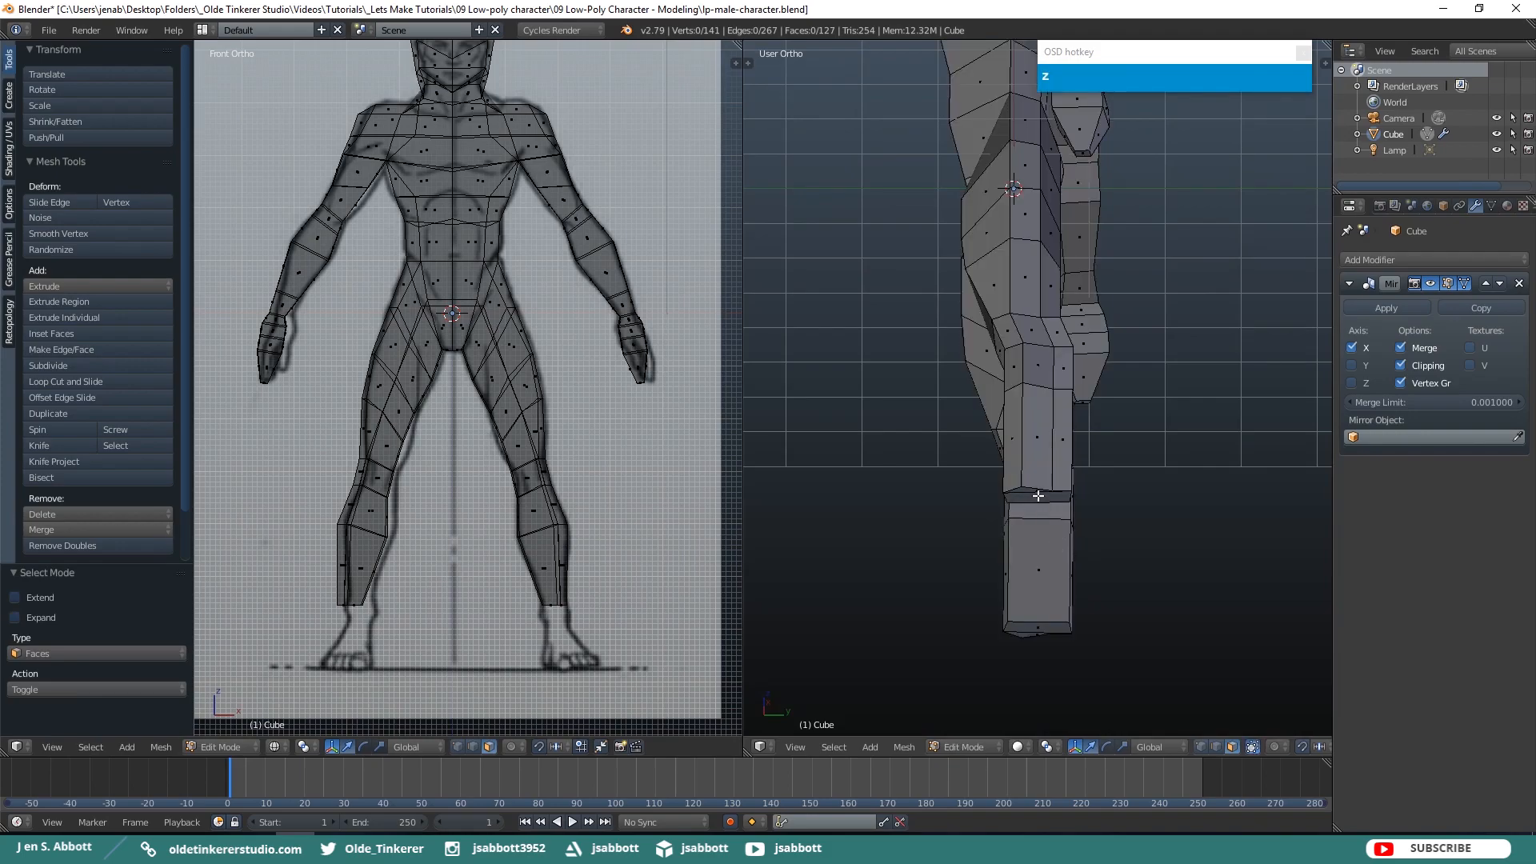
pyautogui.rightClick(1032, 495)
pyautogui.press('z')
pyautogui.rightClick(1033, 497)
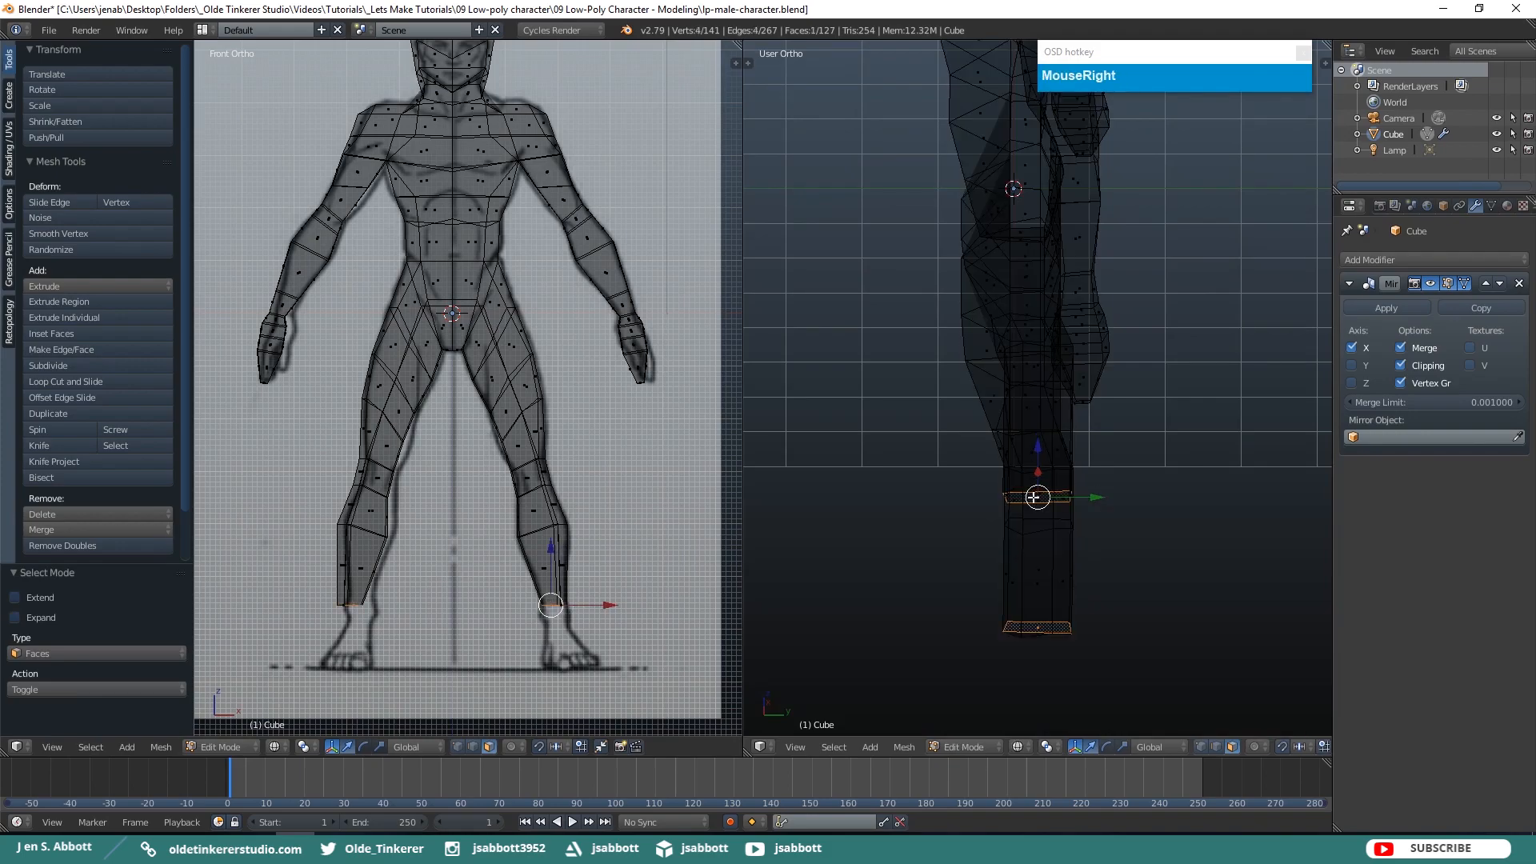
pyautogui.press('z')
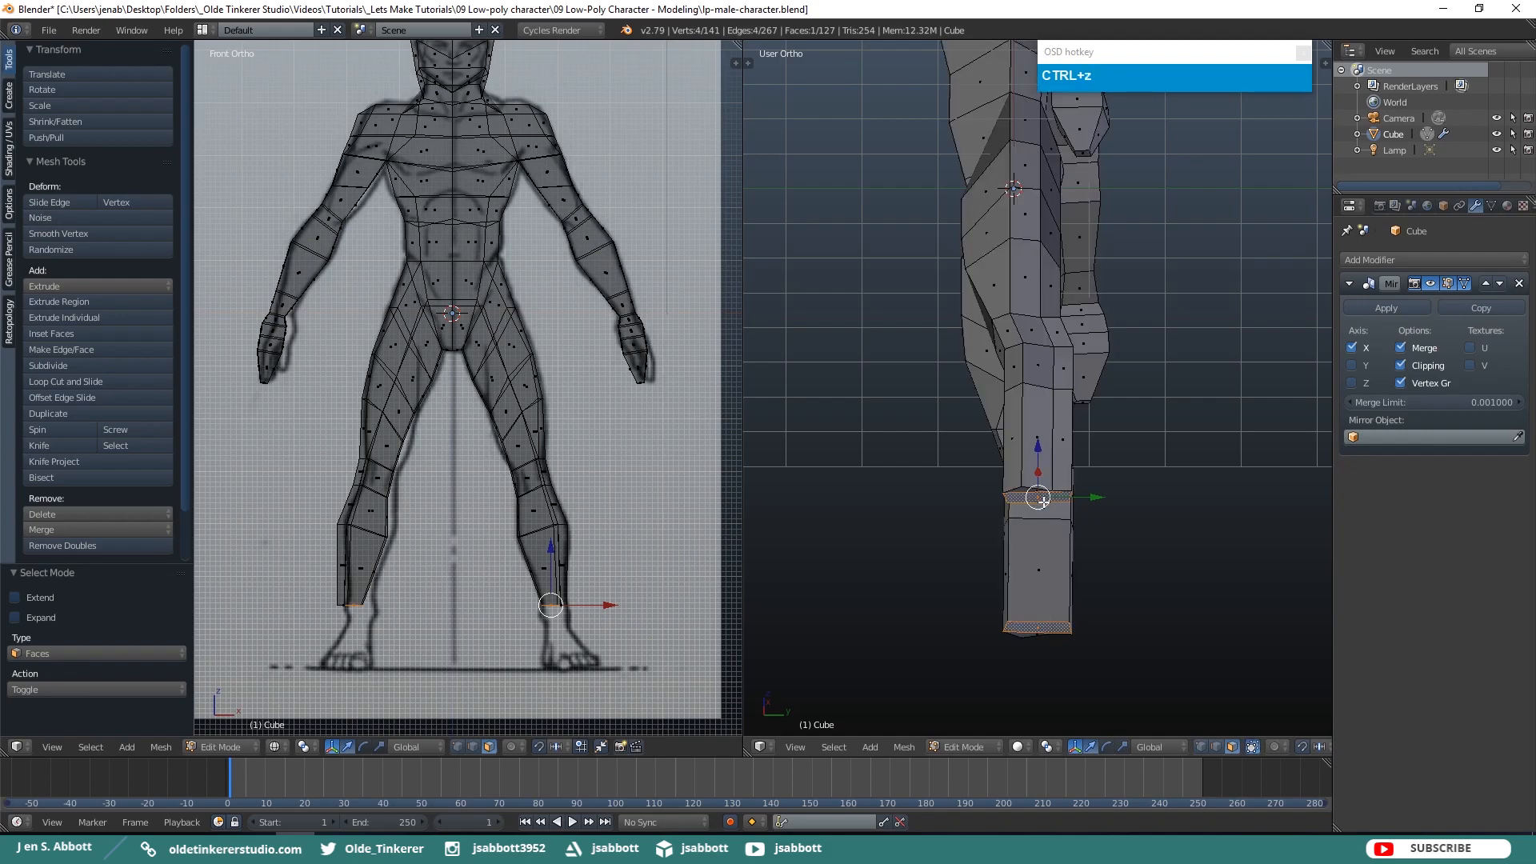
pyautogui.keyDown('shift'); pyautogui.rightClick(1027, 492); pyautogui.keyUp('shift')
pyautogui.press('KP_3')
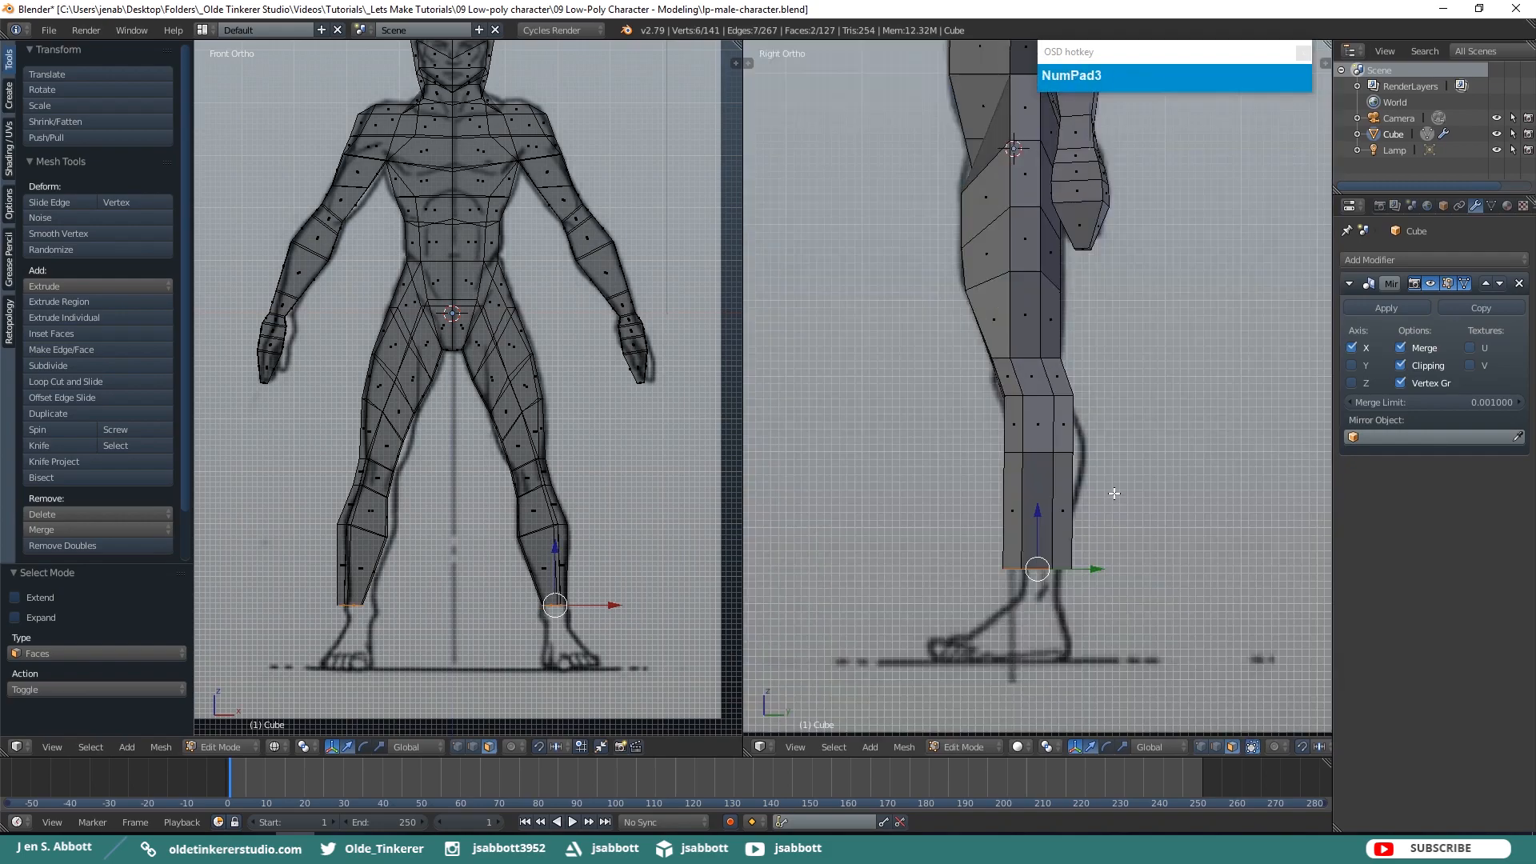
pyautogui.press('z')
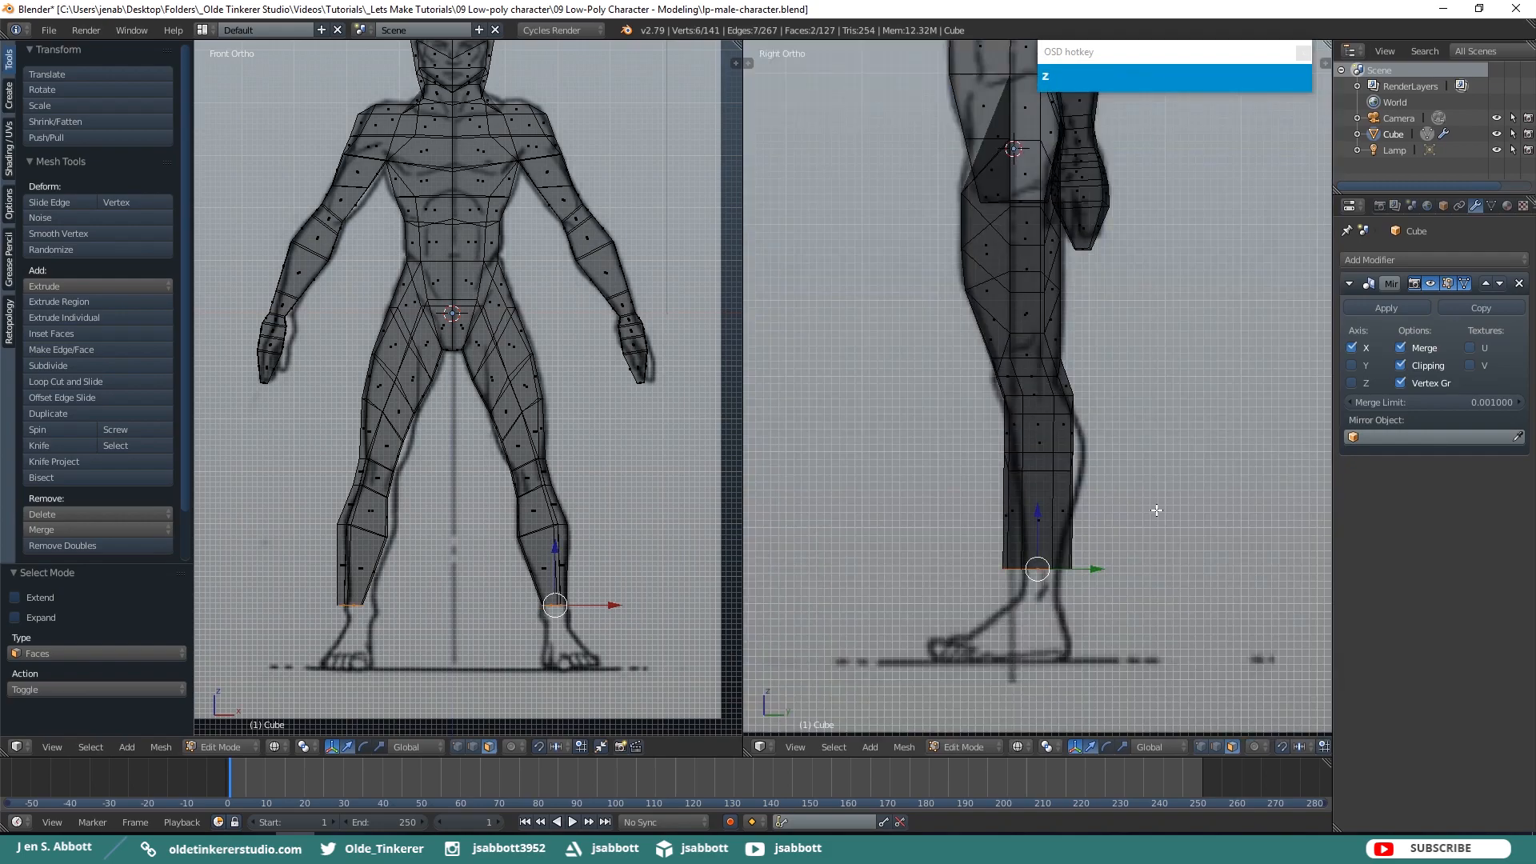
pyautogui.press('s')
pyautogui.press('y')
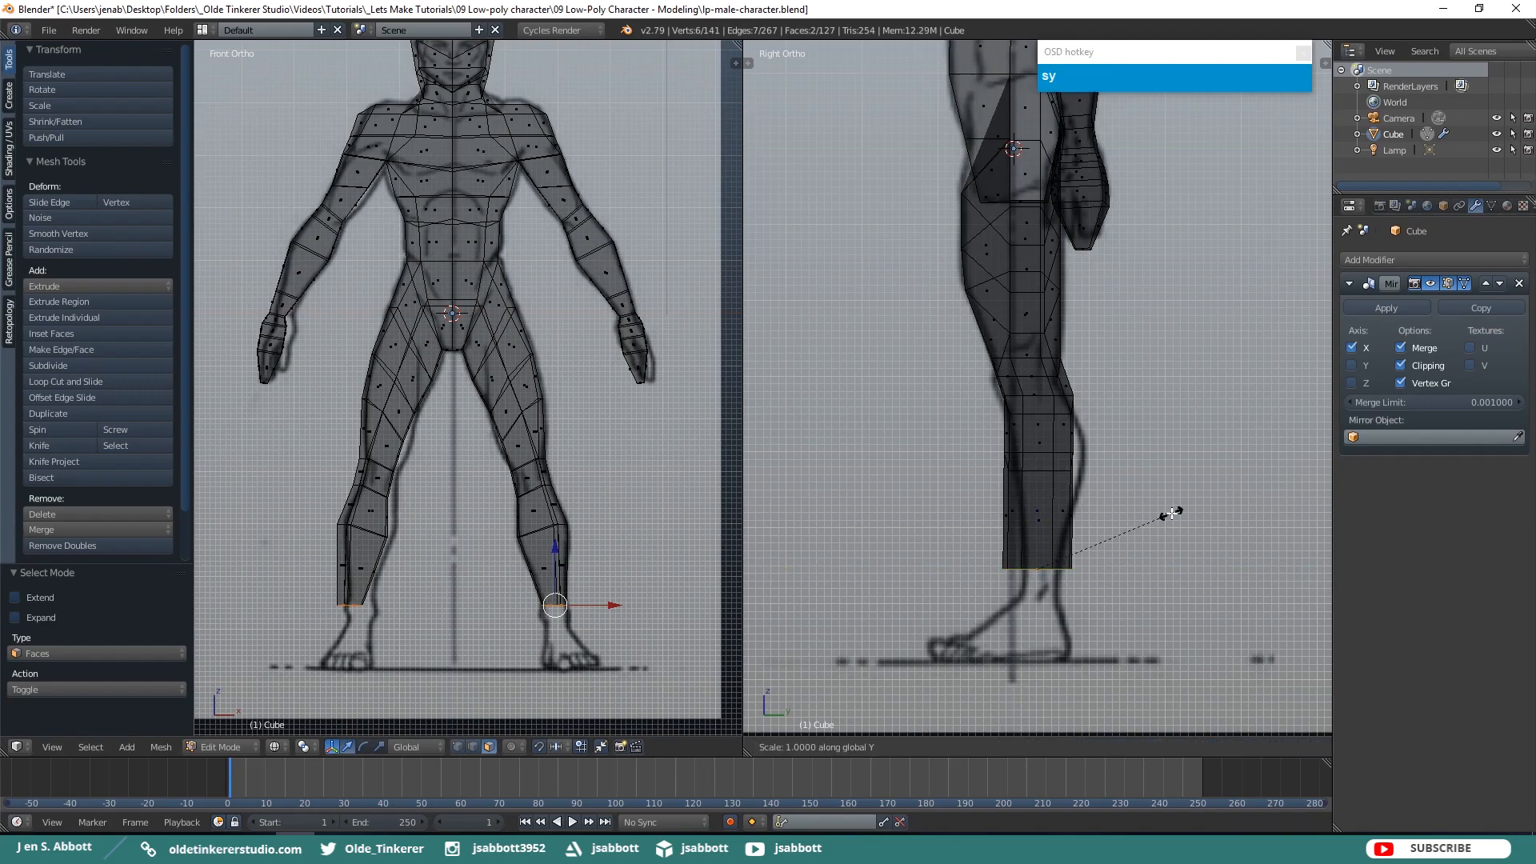
pyautogui.click(1097, 529)
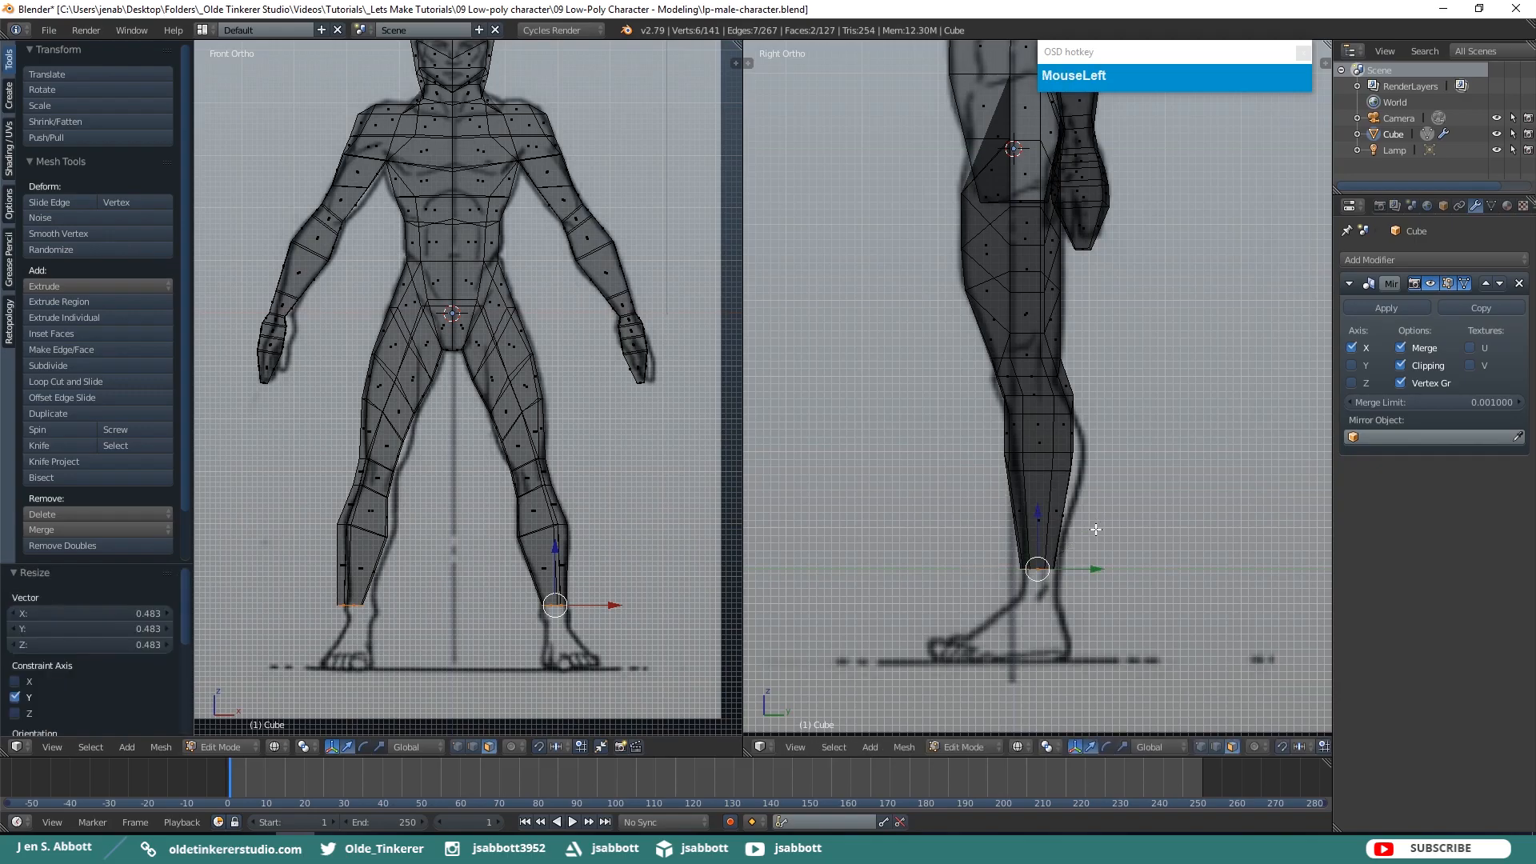
pyautogui.moveTo(1090, 565); pyautogui.dragTo(1096, 567)
# Move the back edge of the calf loop about 0.137 along Y and 0.053 along Z to match the side reference
pyautogui.hotkey('ctrl', 'Tab')
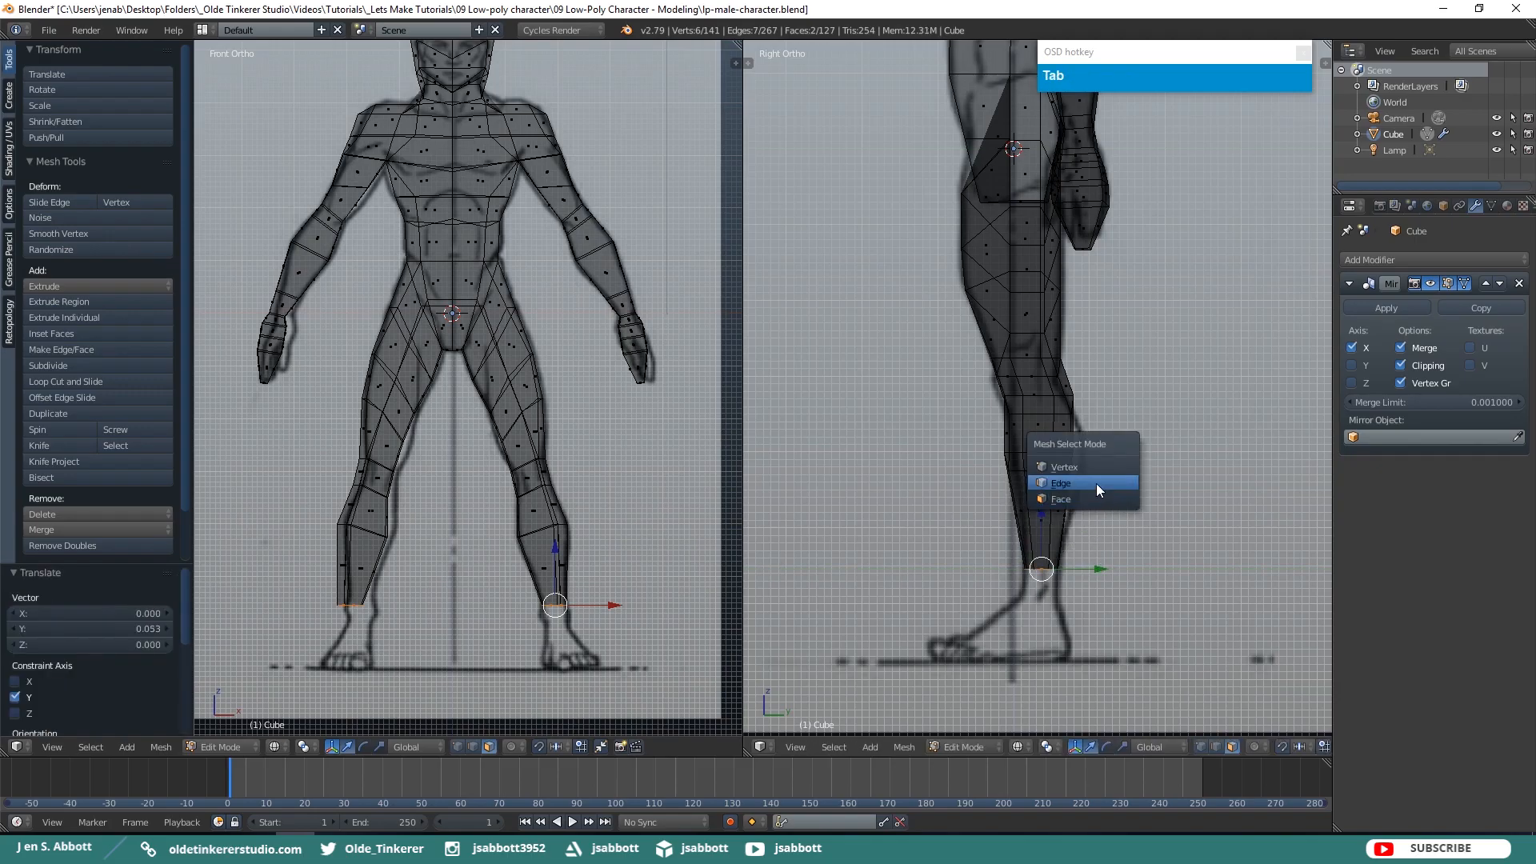
pyautogui.click(1096, 483)
pyautogui.moveTo(1092, 488); pyautogui.dragTo(1015, 504, button='middle')
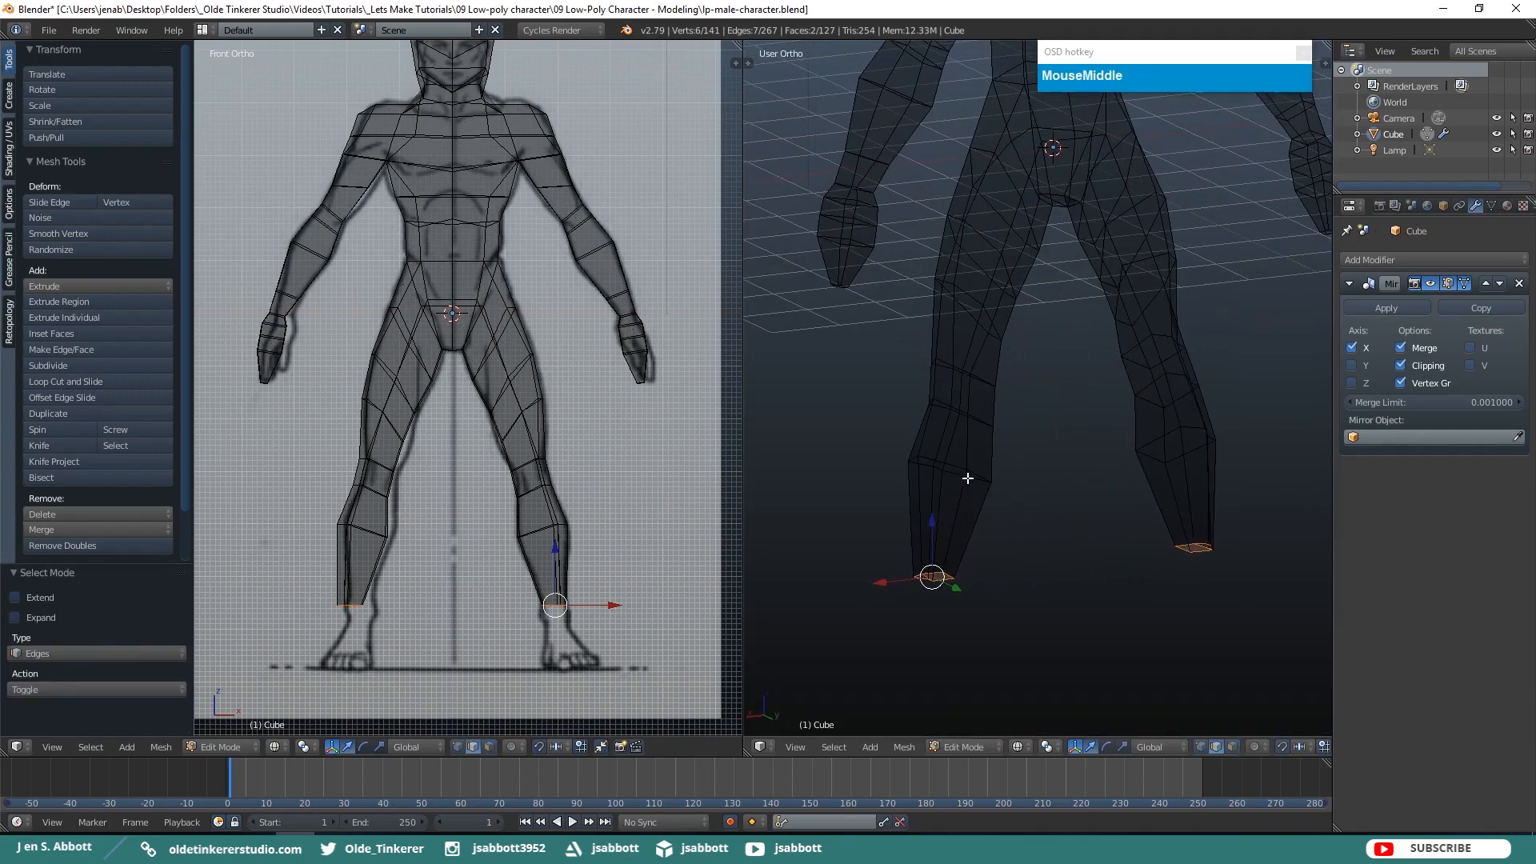
pyautogui.rightClick(967, 477)
pyautogui.press('KP_3')
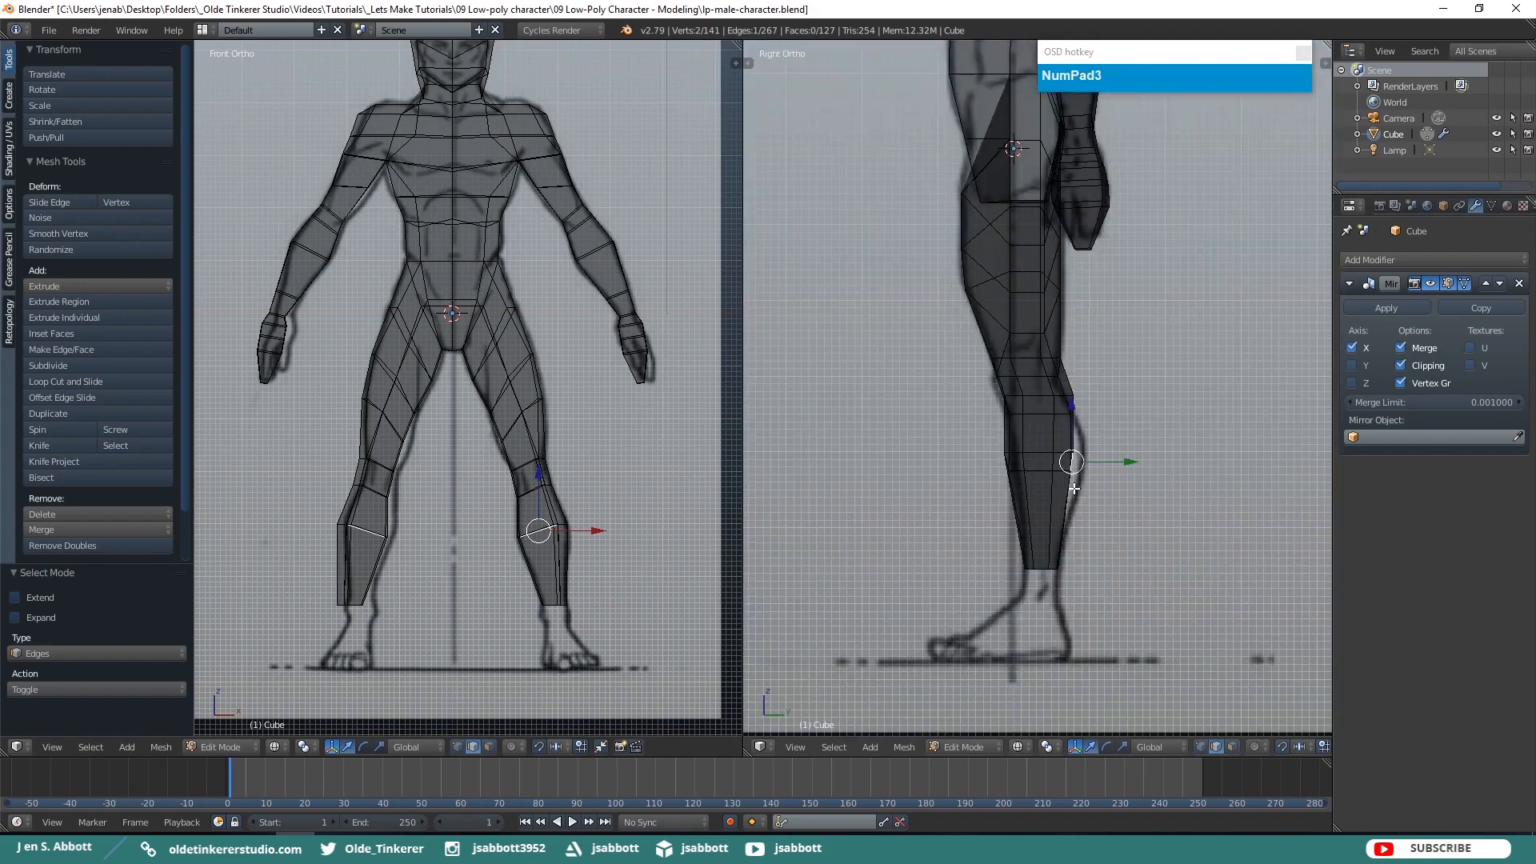
pyautogui.press('g')
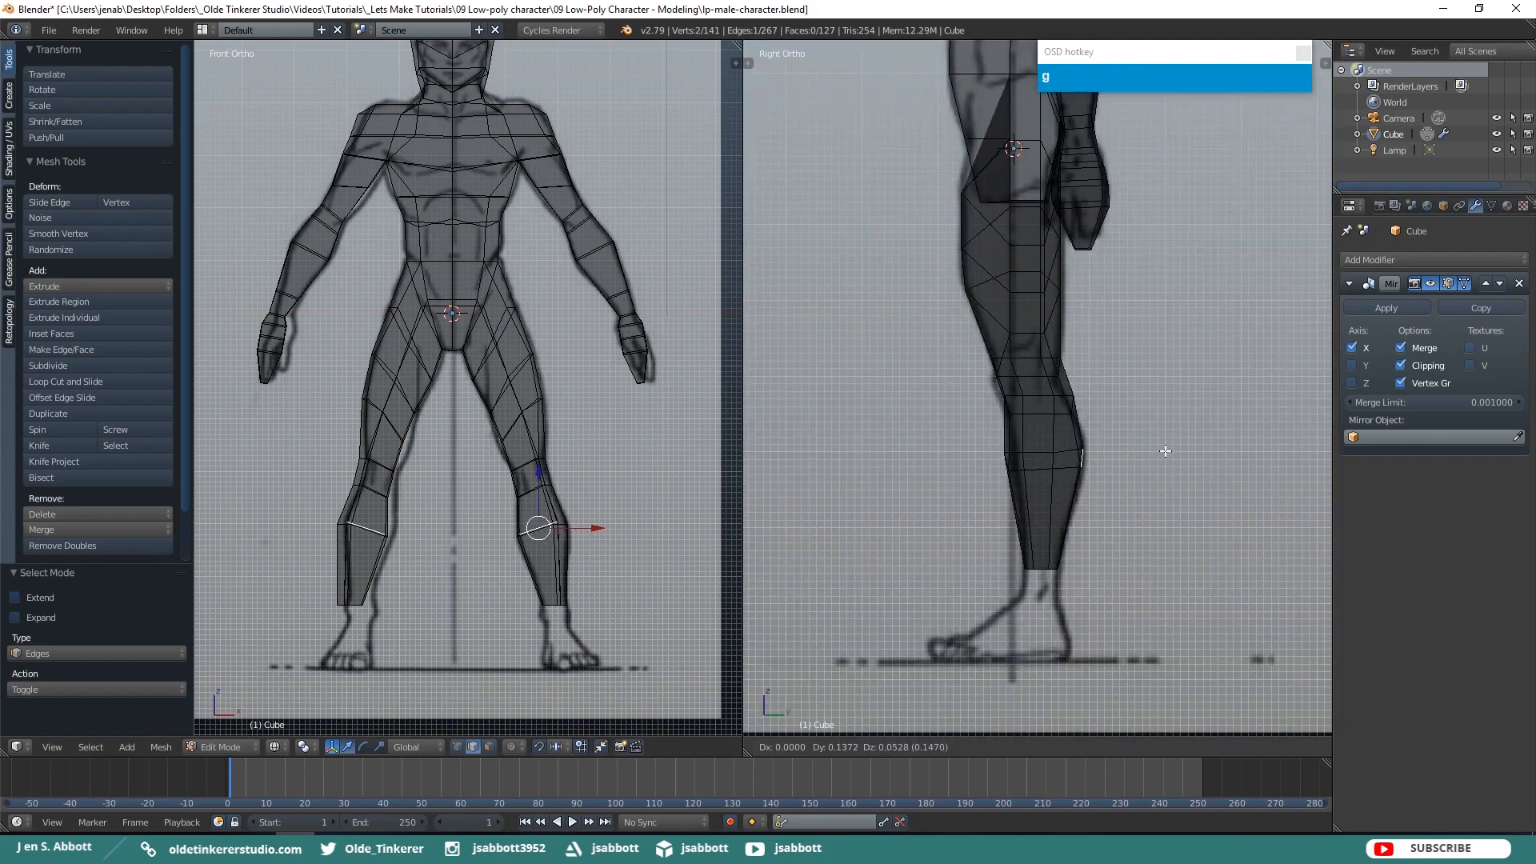
pyautogui.click(1166, 451)
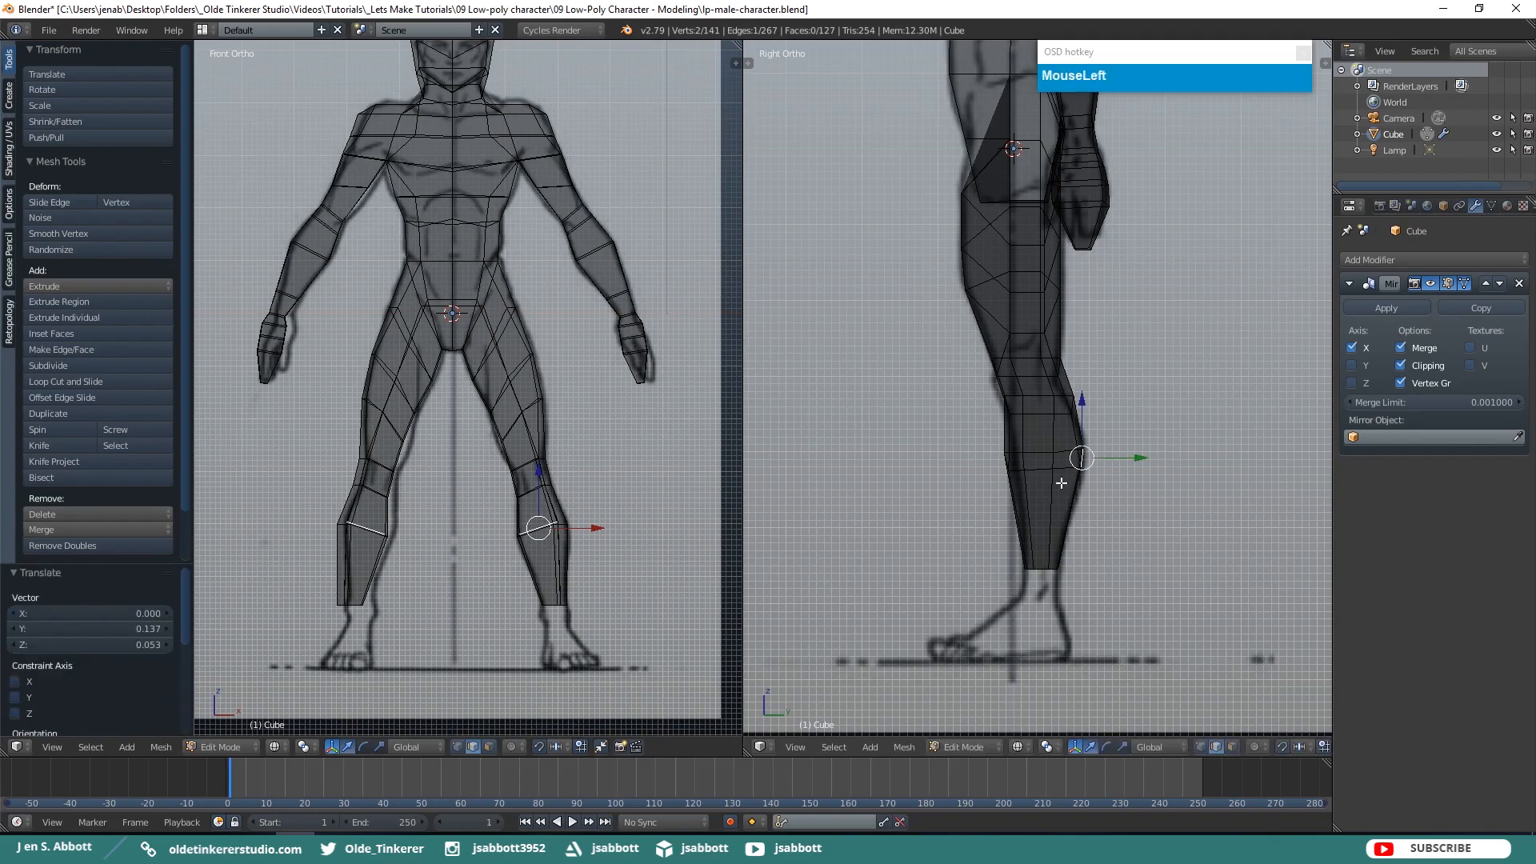
pyautogui.press('a')
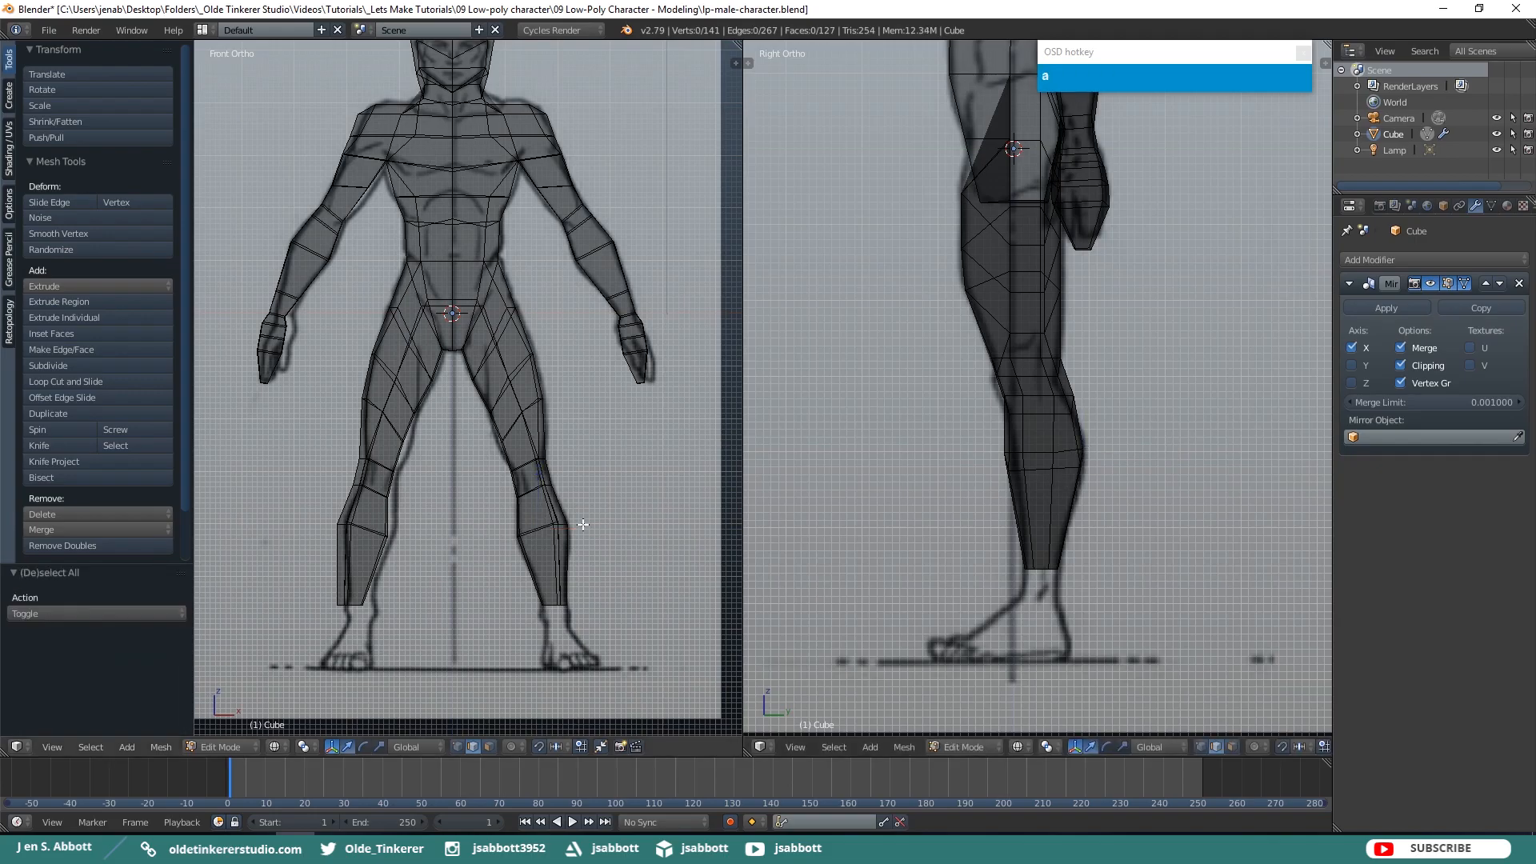
# Show the front view in solid shading and extrude the two ankle end faces about 0.410 downward
pyautogui.press('z')
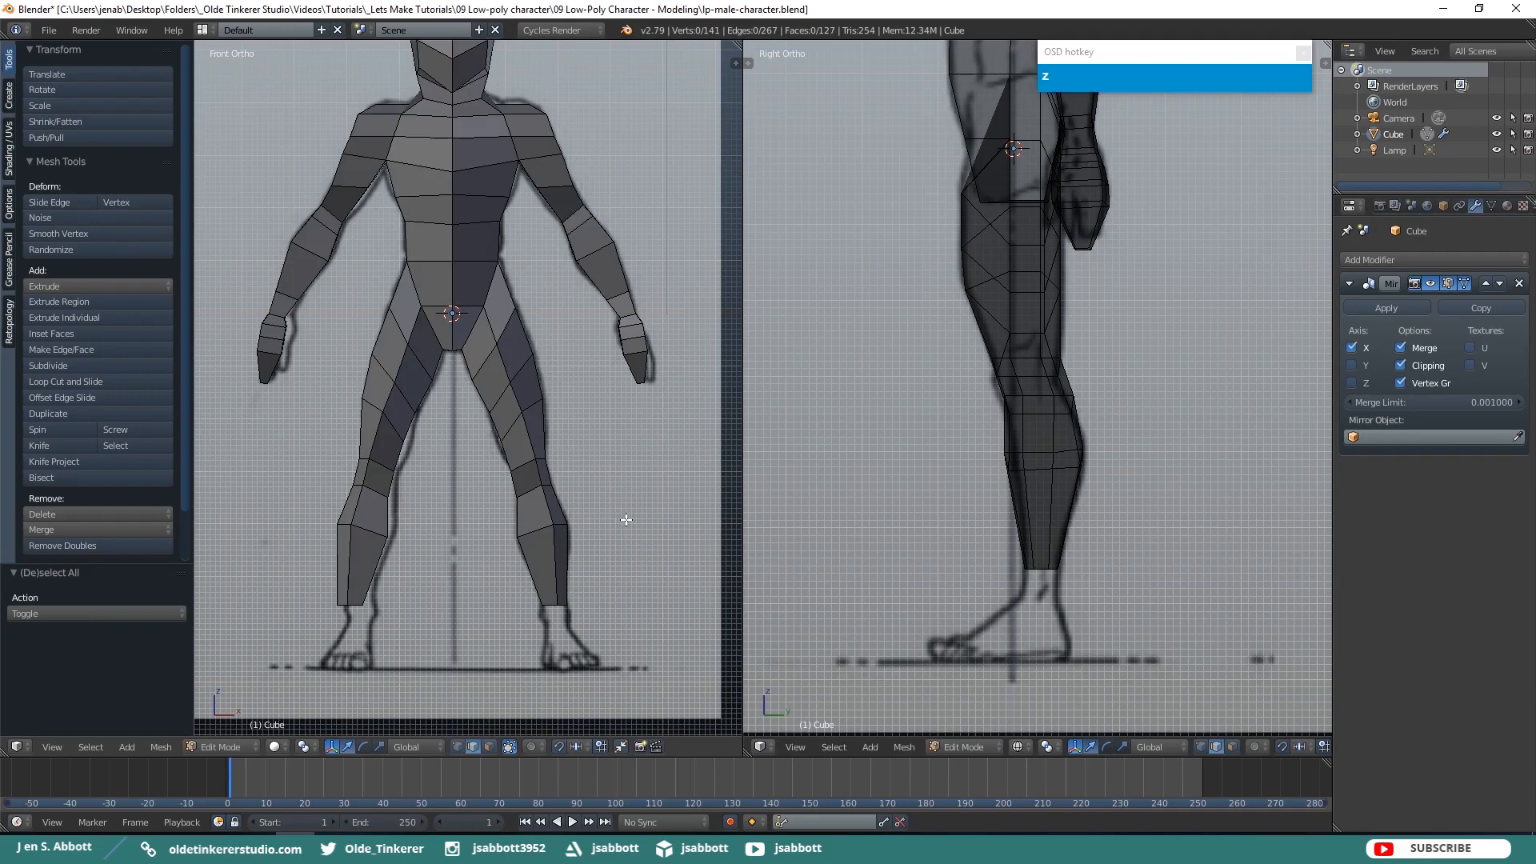
pyautogui.hotkey('ctrl', 'Tab')
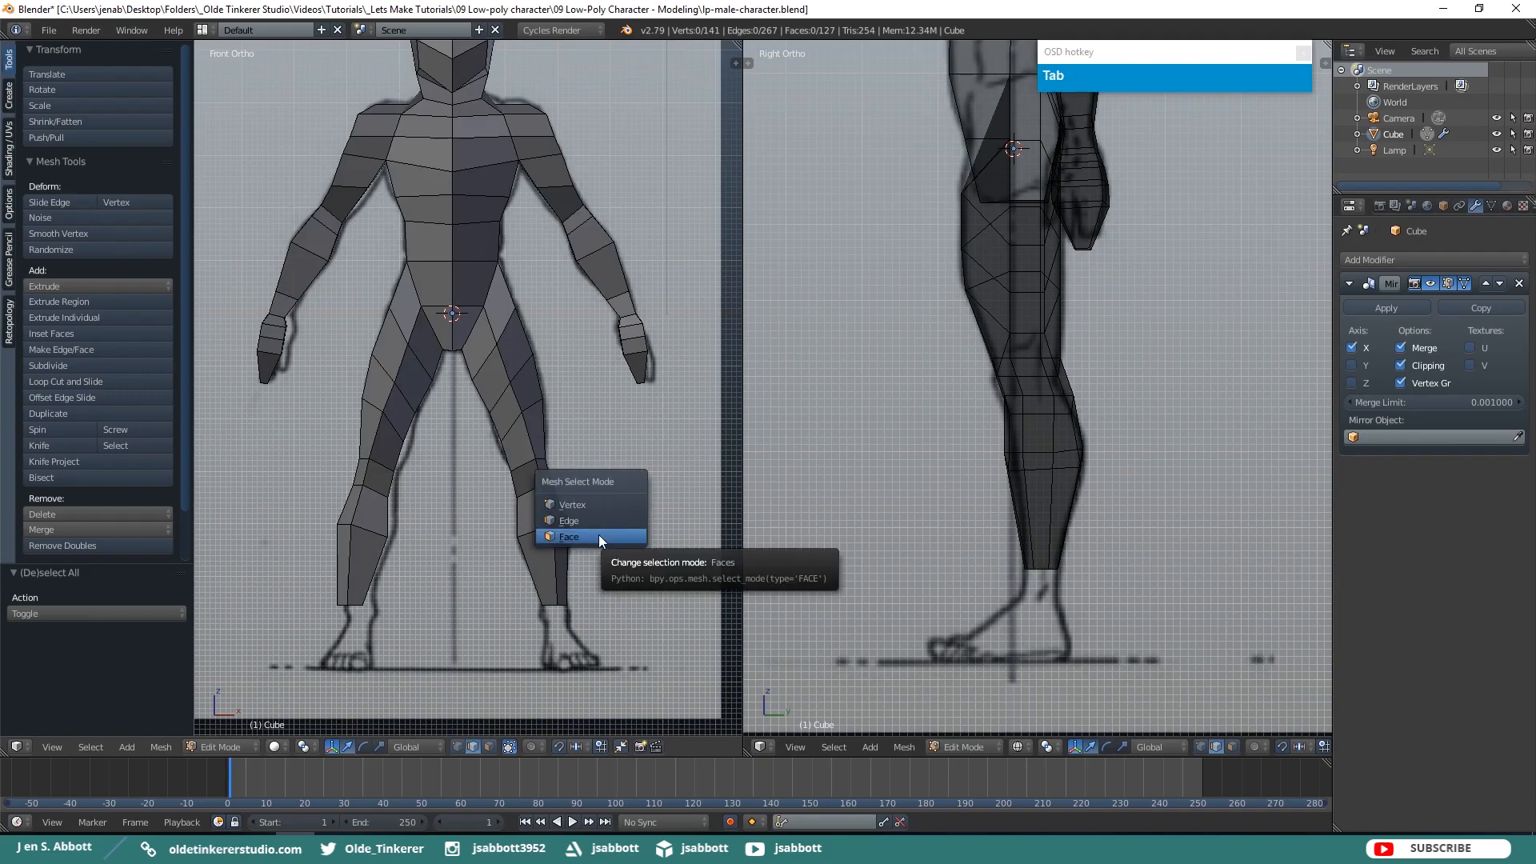
pyautogui.click(598, 536)
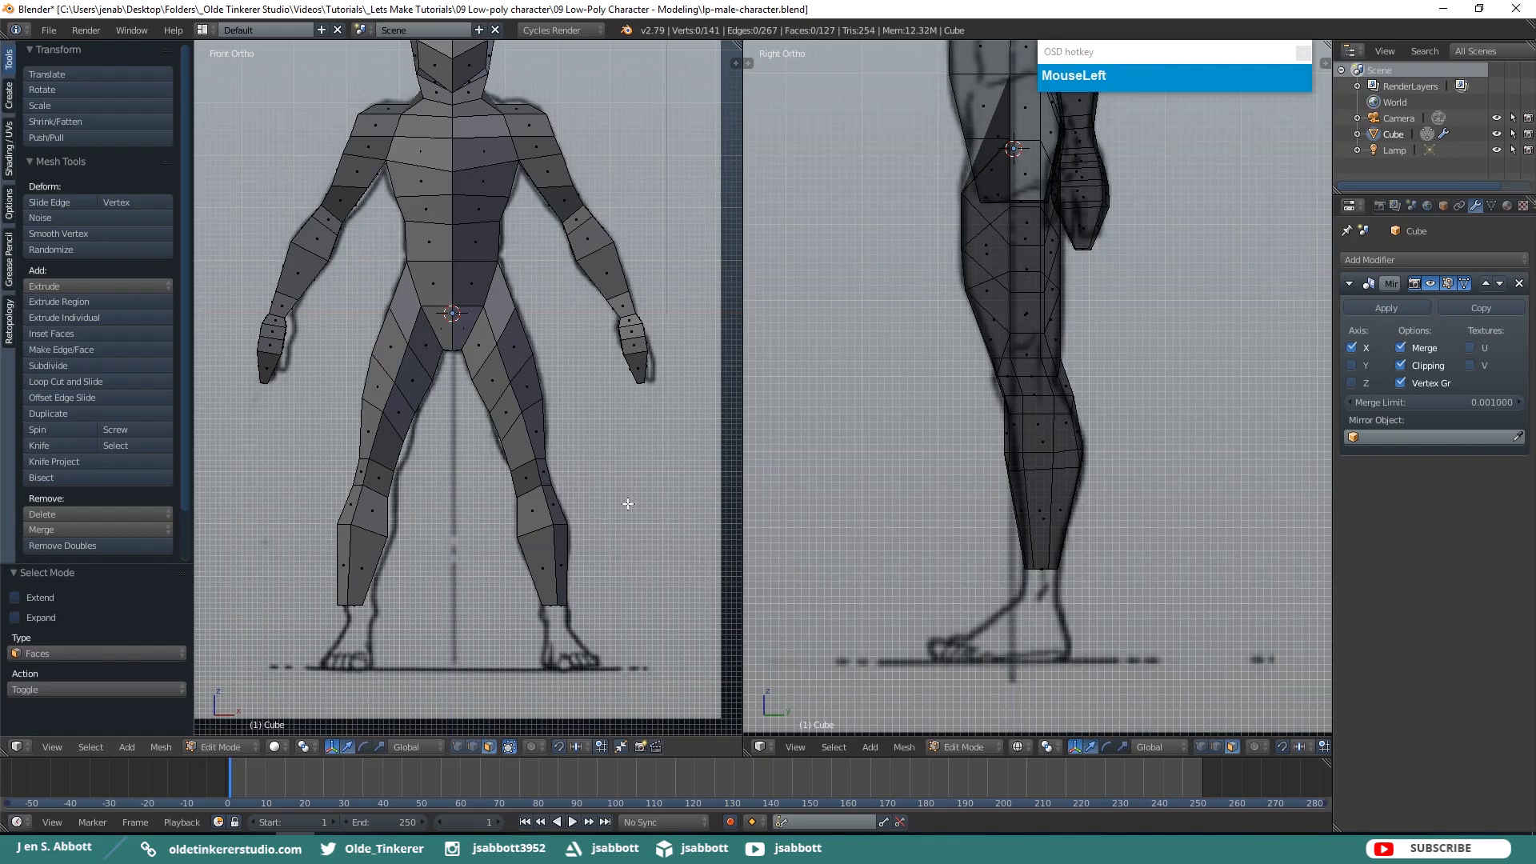
pyautogui.moveTo(625, 522); pyautogui.dragTo(559, 448, button='middle')
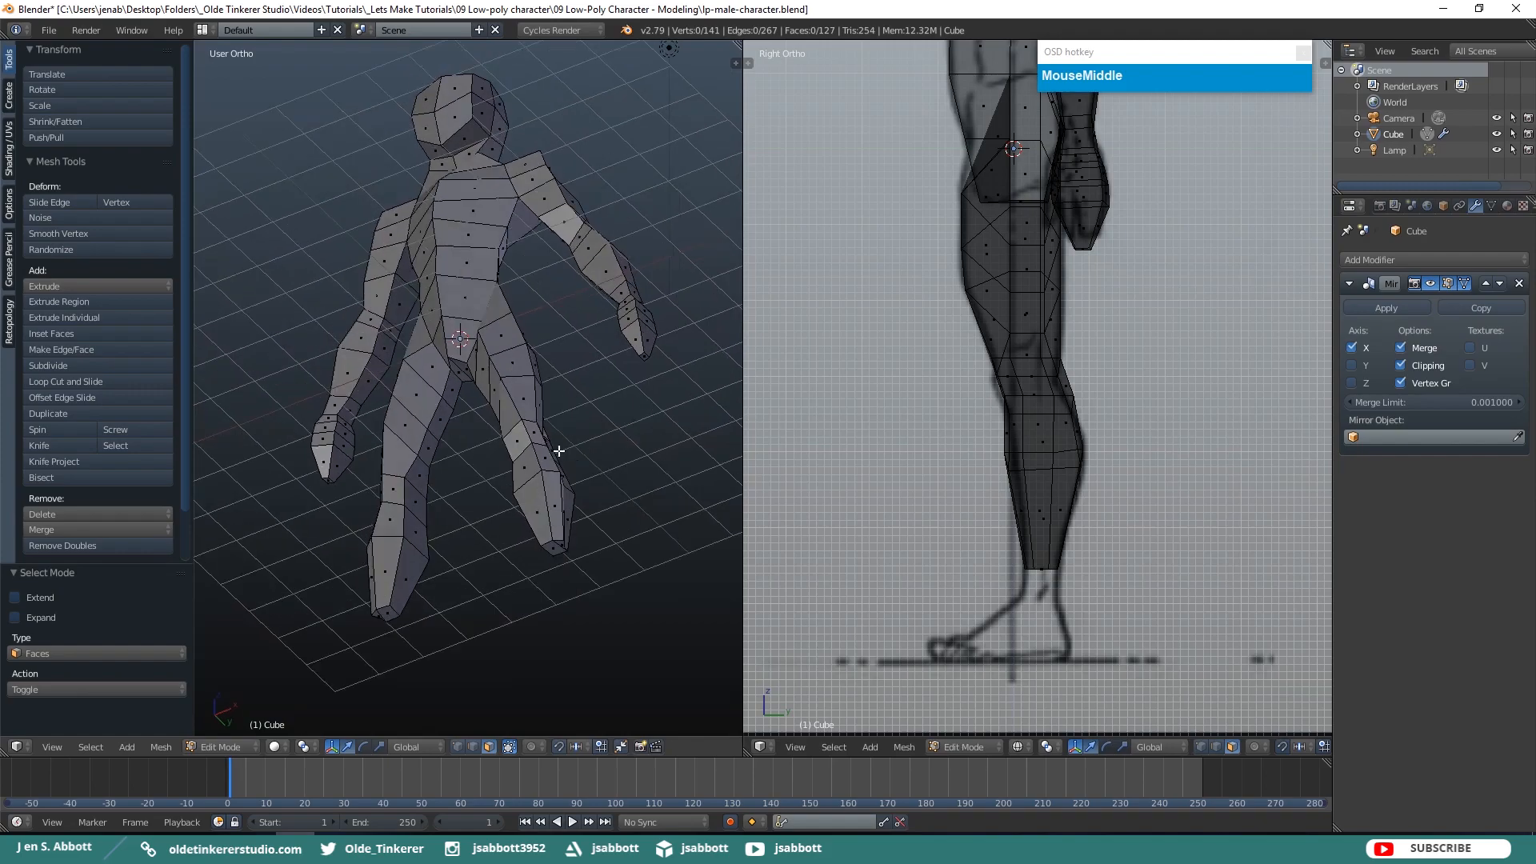
pyautogui.keyDown('shift'); pyautogui.click(564, 546); pyautogui.keyUp('shift')
pyautogui.keyDown('shift'); pyautogui.click(554, 546); pyautogui.keyUp('shift')
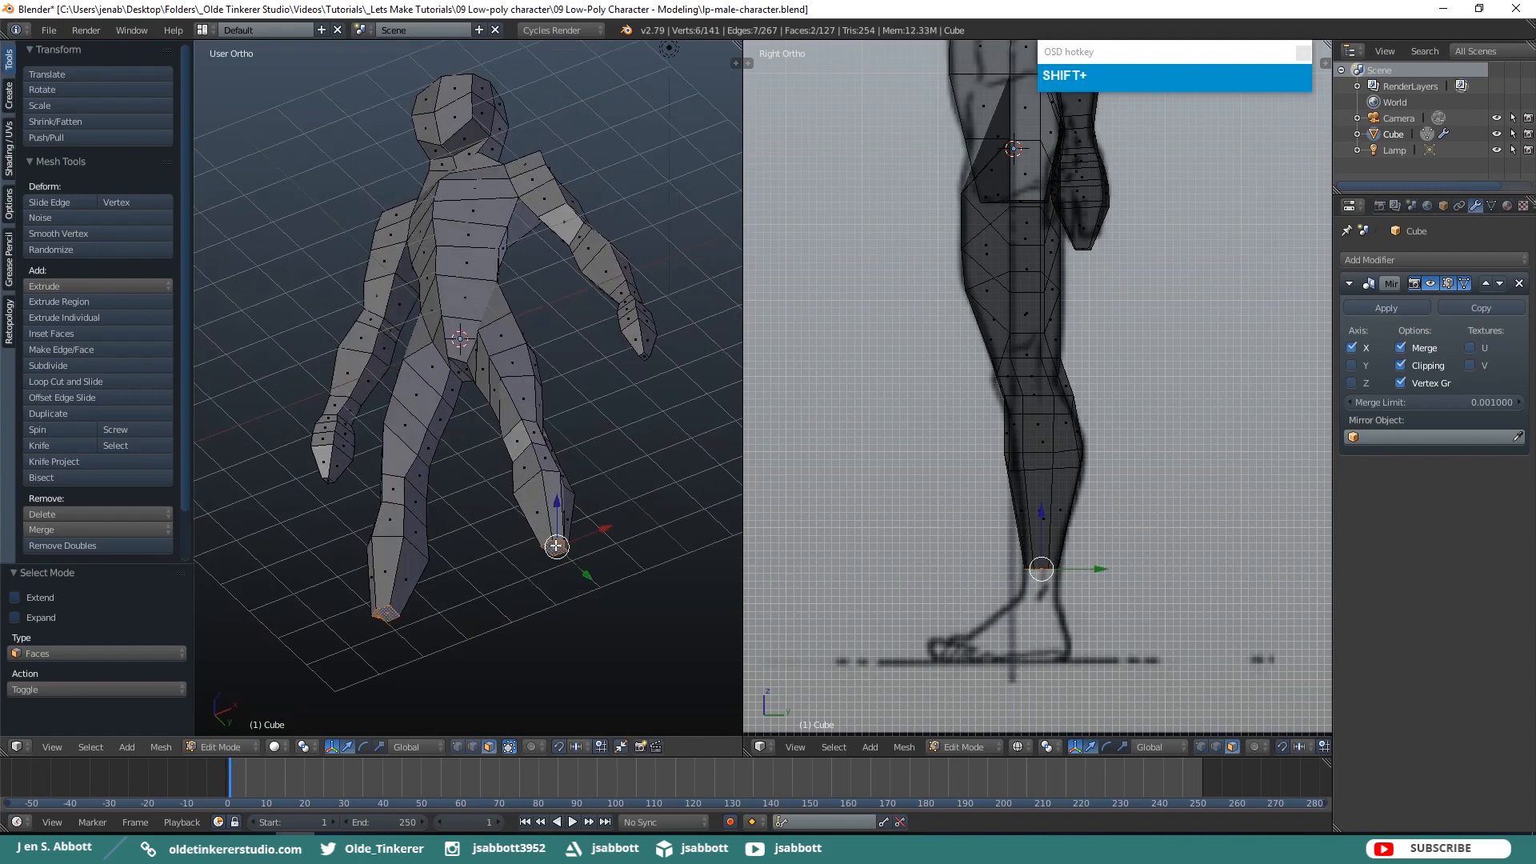
pyautogui.press('KP_1')
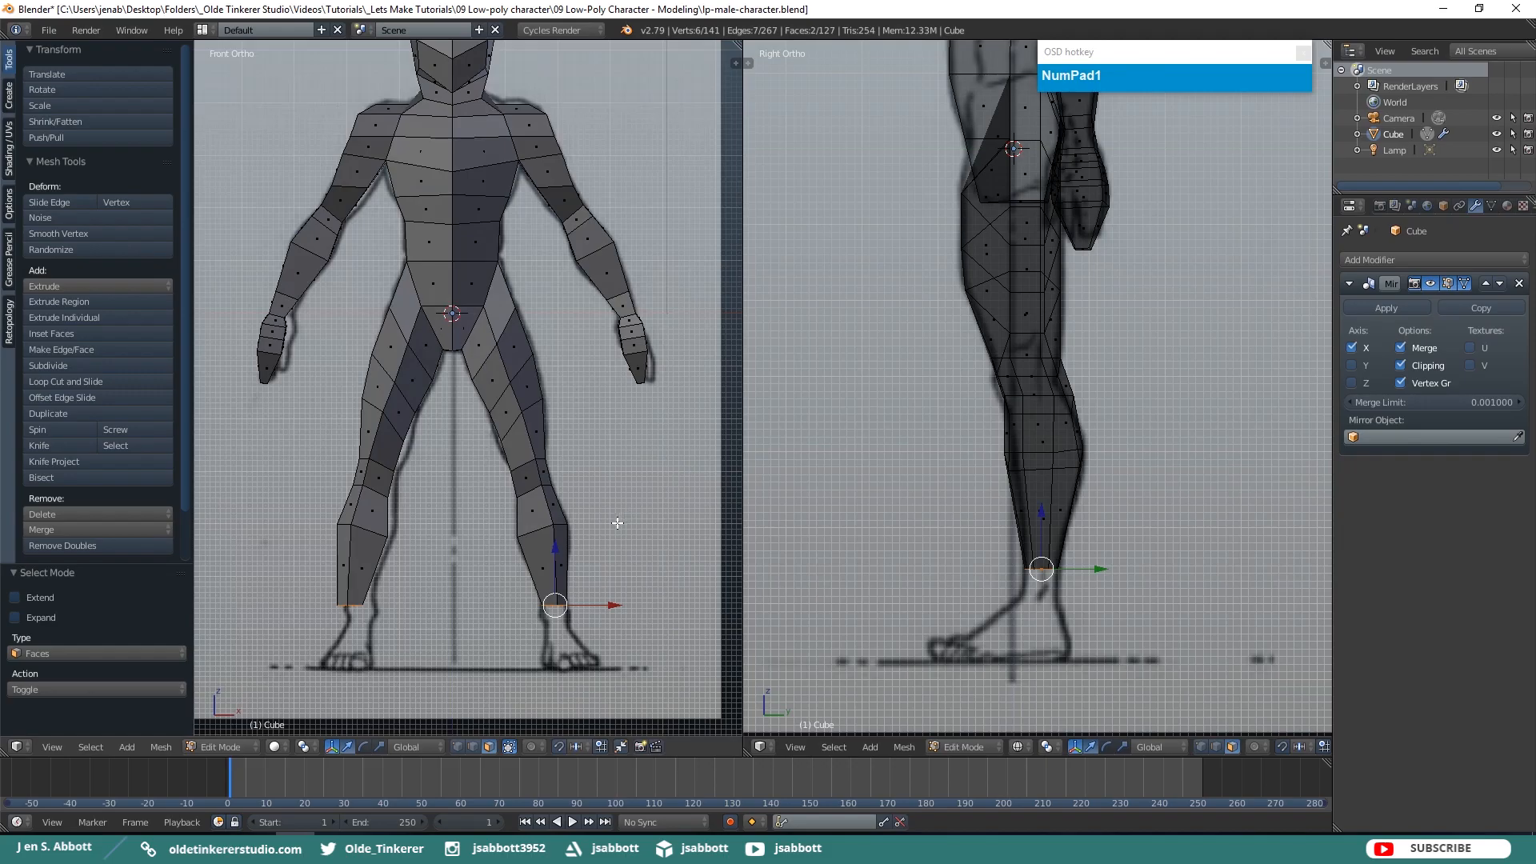
pyautogui.press('e')
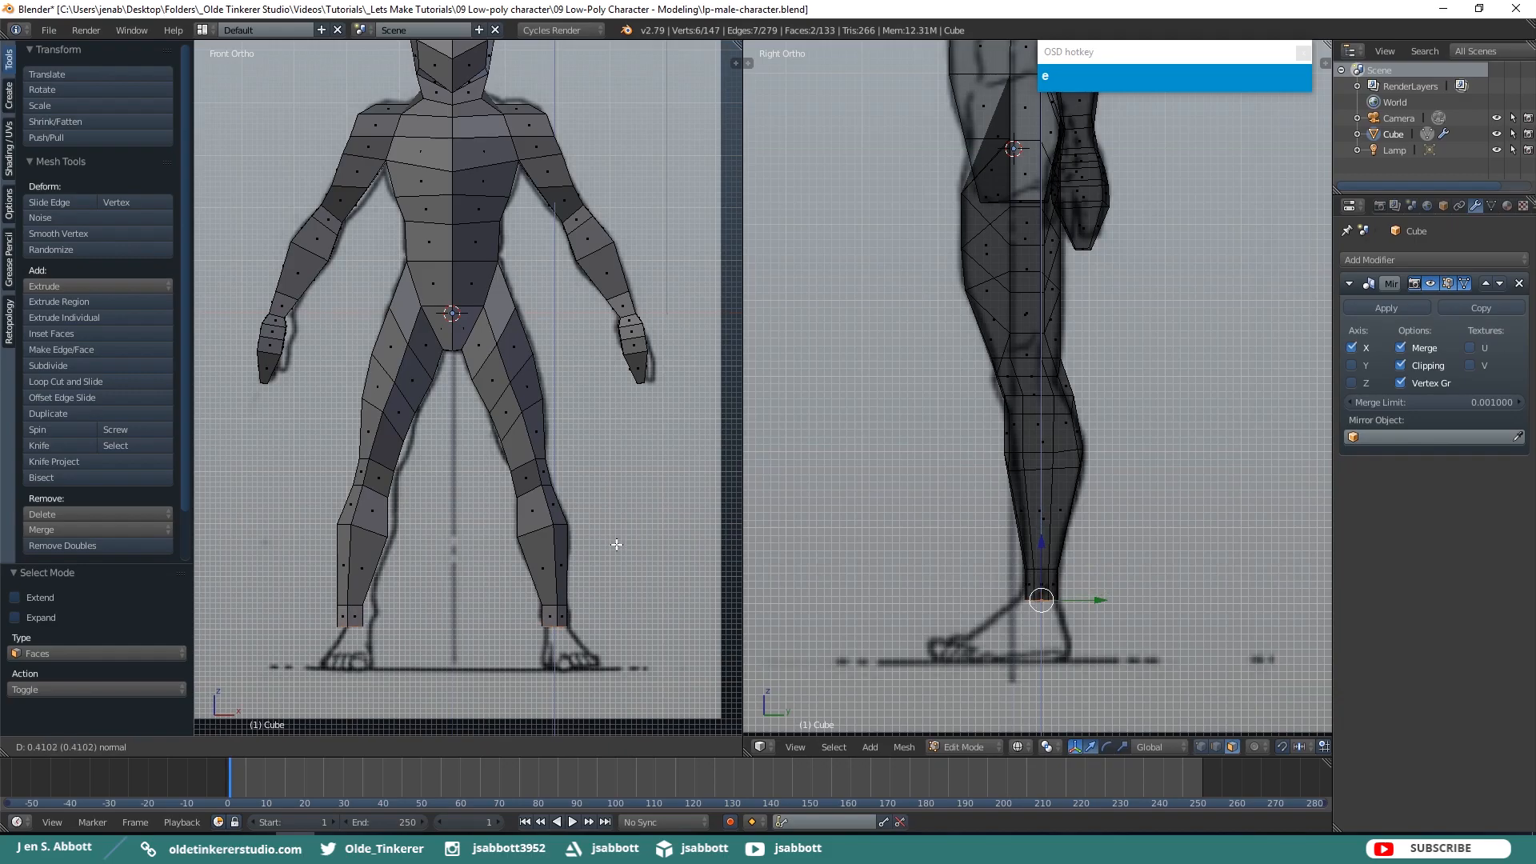
pyautogui.click(616, 544)
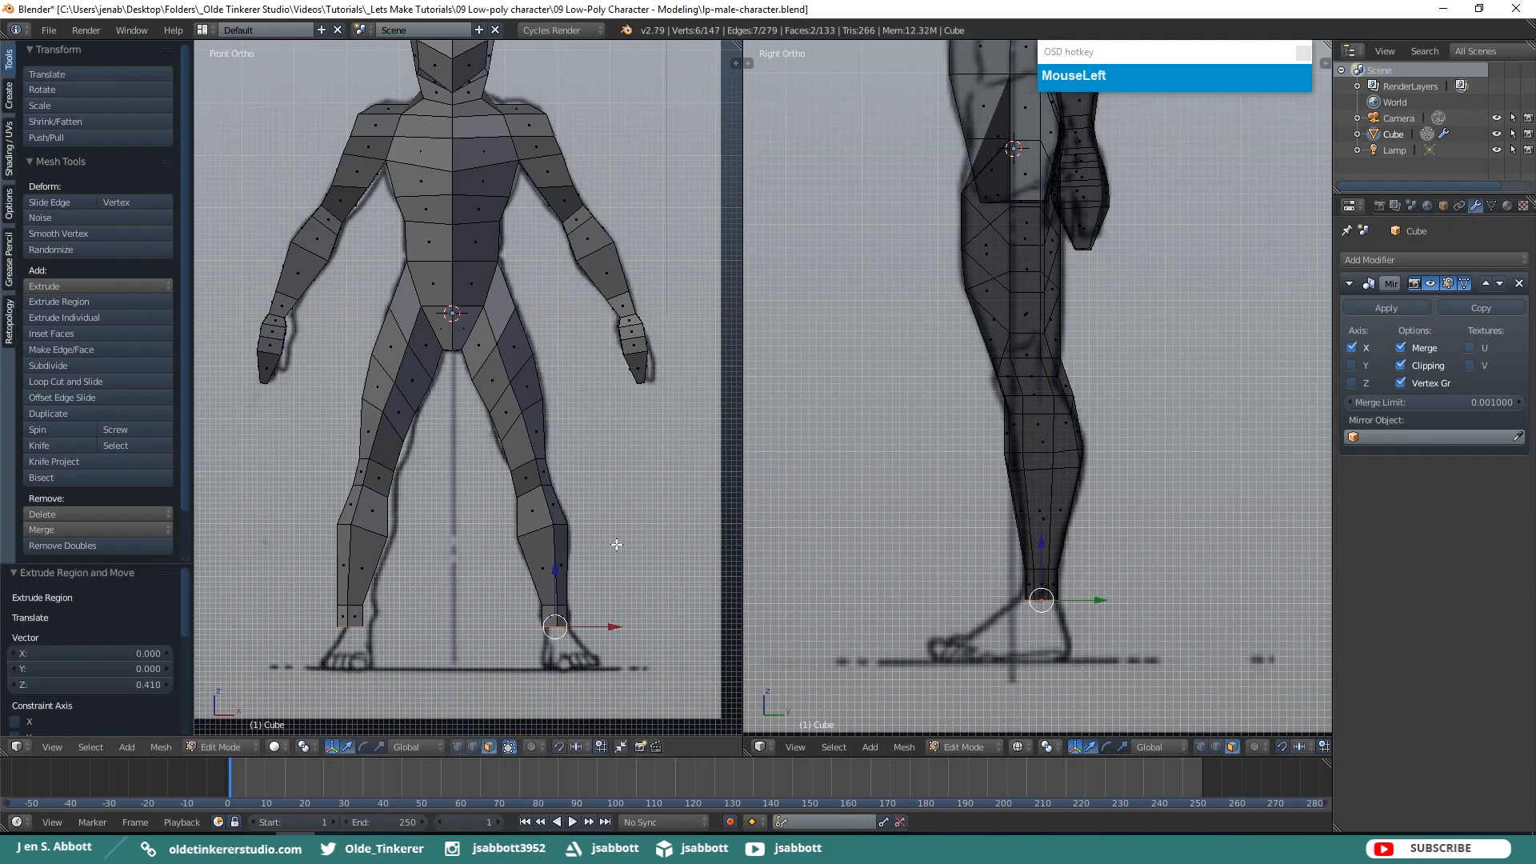
# Add one edge loop around the middle of the new ankle segment and scale it to about 1.158 along X
pyautogui.hotkey('ctrl', 'r')
pyautogui.click(567, 617)
pyautogui.click(567, 616)
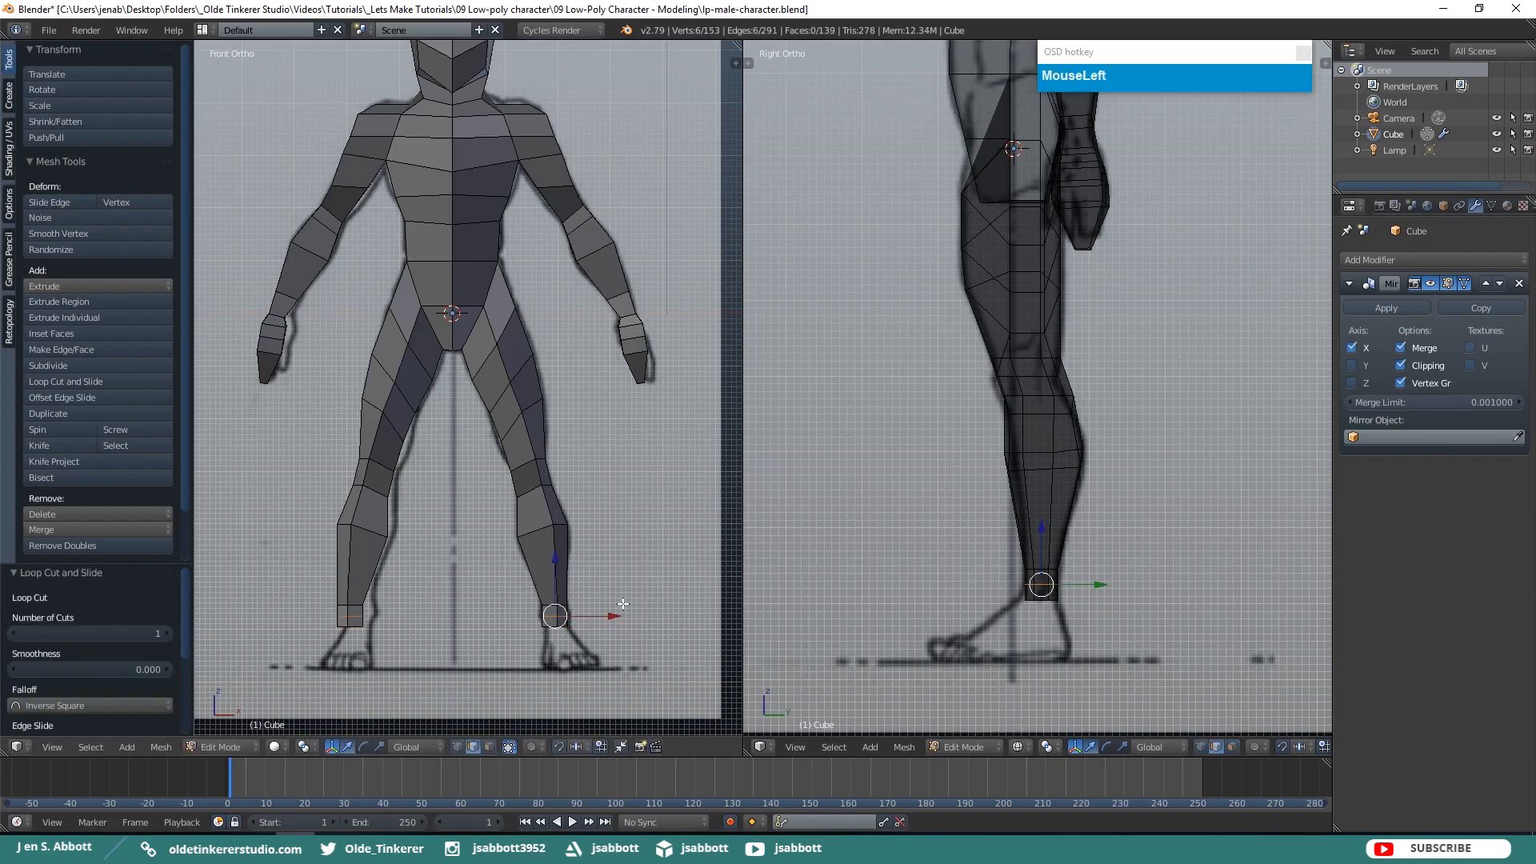
pyautogui.press('s')
pyautogui.press('x')
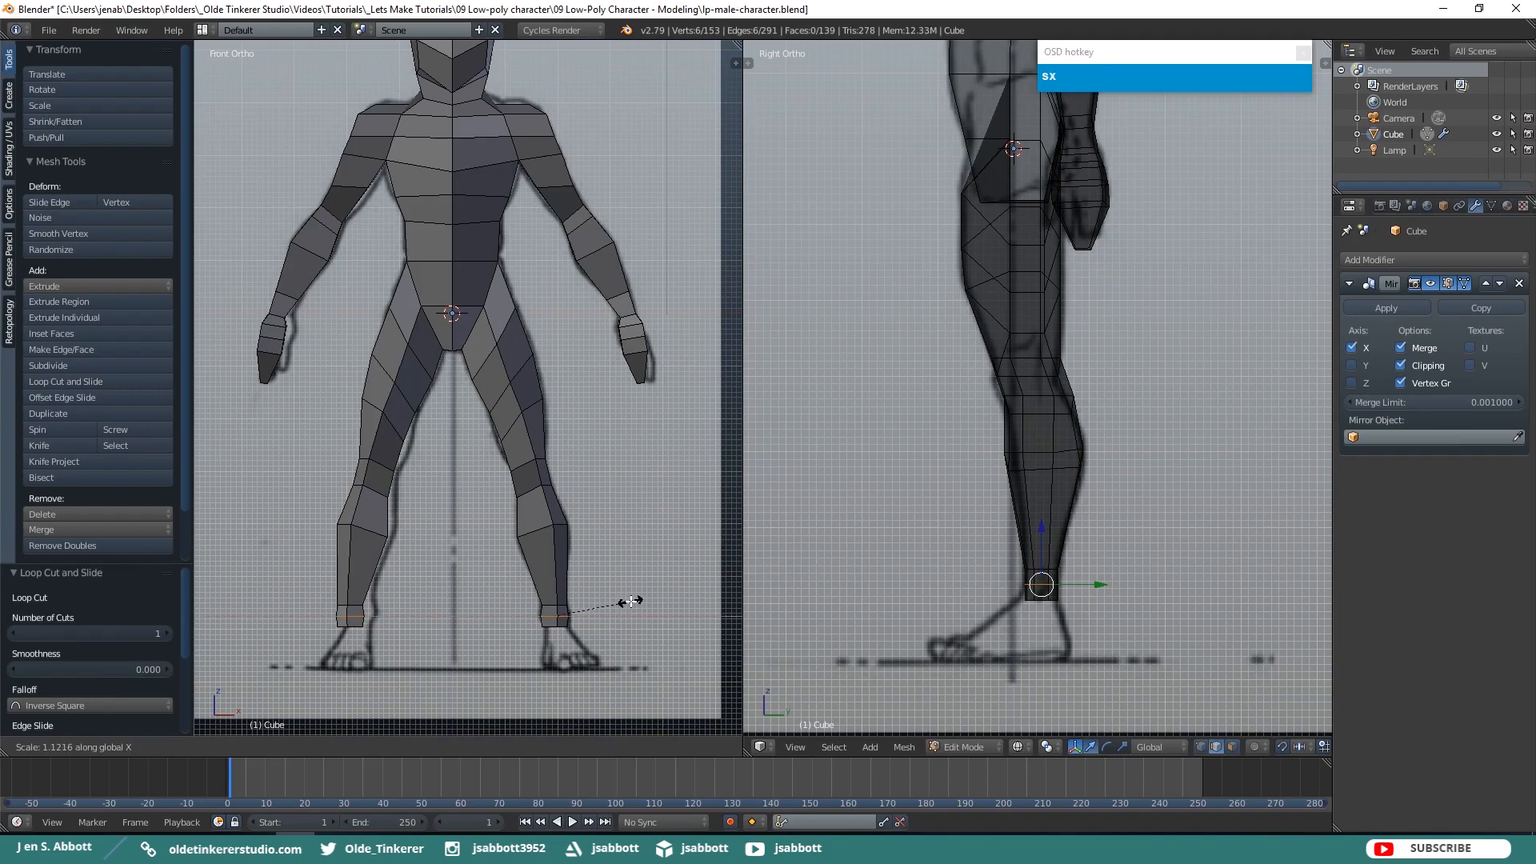
pyautogui.click(634, 600)
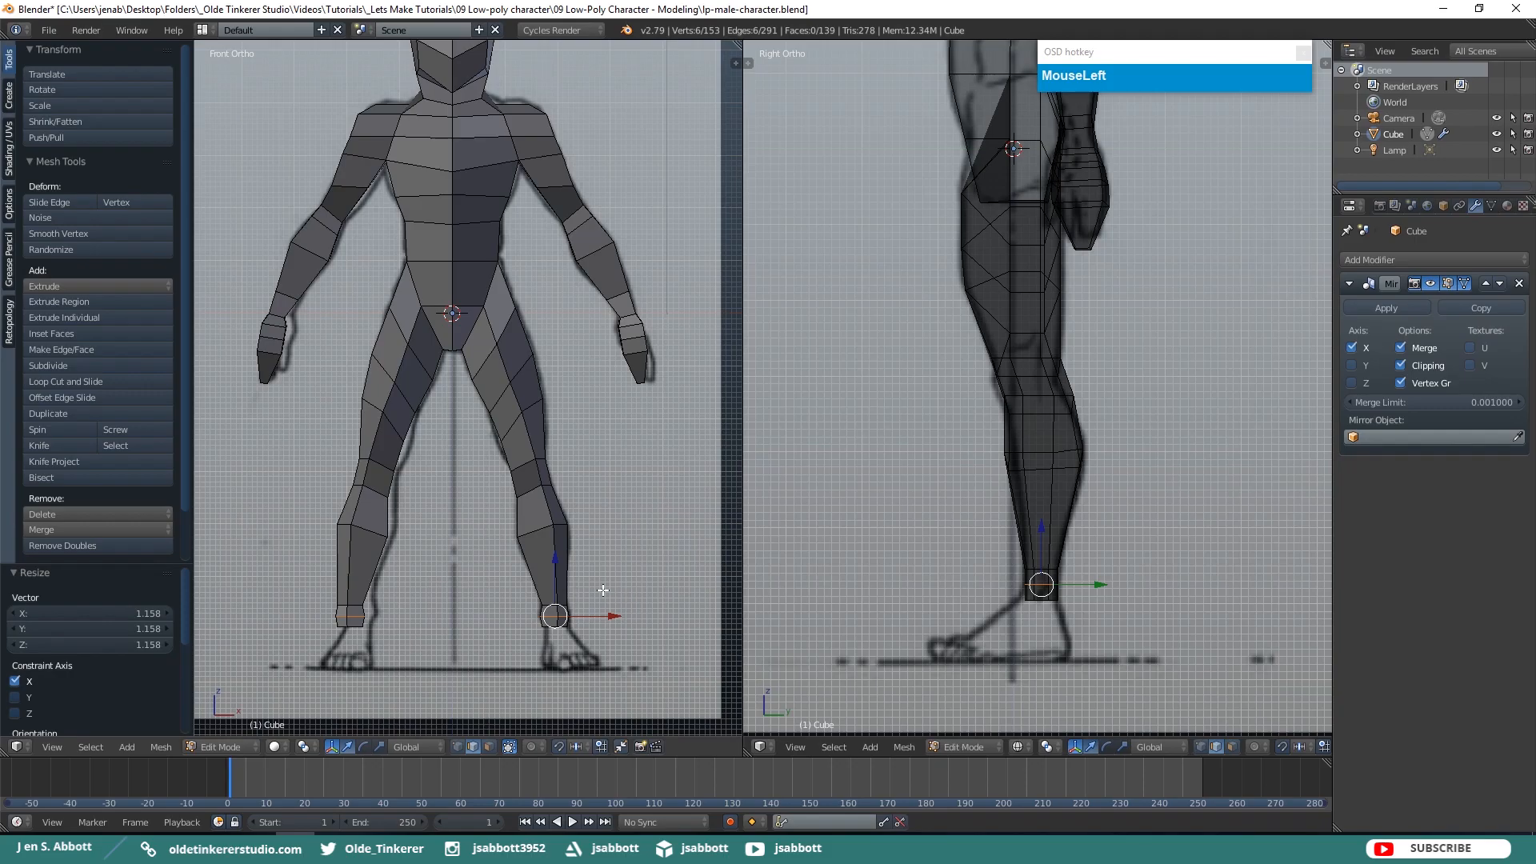
# Extrude the two bottom faces of the ankle about 0.775 down to the ground line of the reference
pyautogui.press('a')
pyautogui.hotkey('ctrl', 'Tab')
pyautogui.click(602, 588)
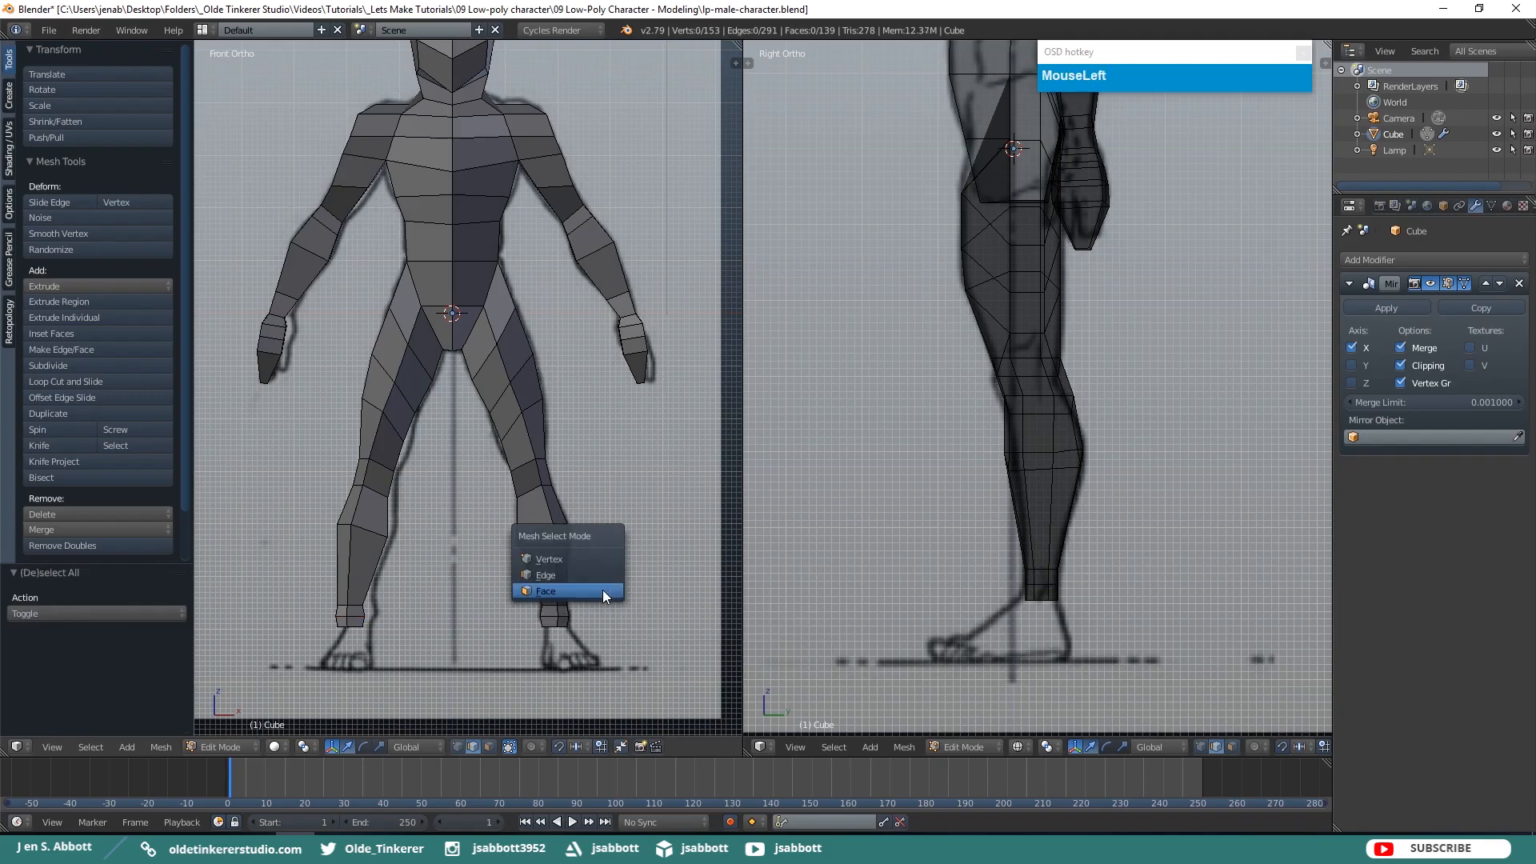
pyautogui.moveTo(607, 599); pyautogui.dragTo(573, 521, button='middle')
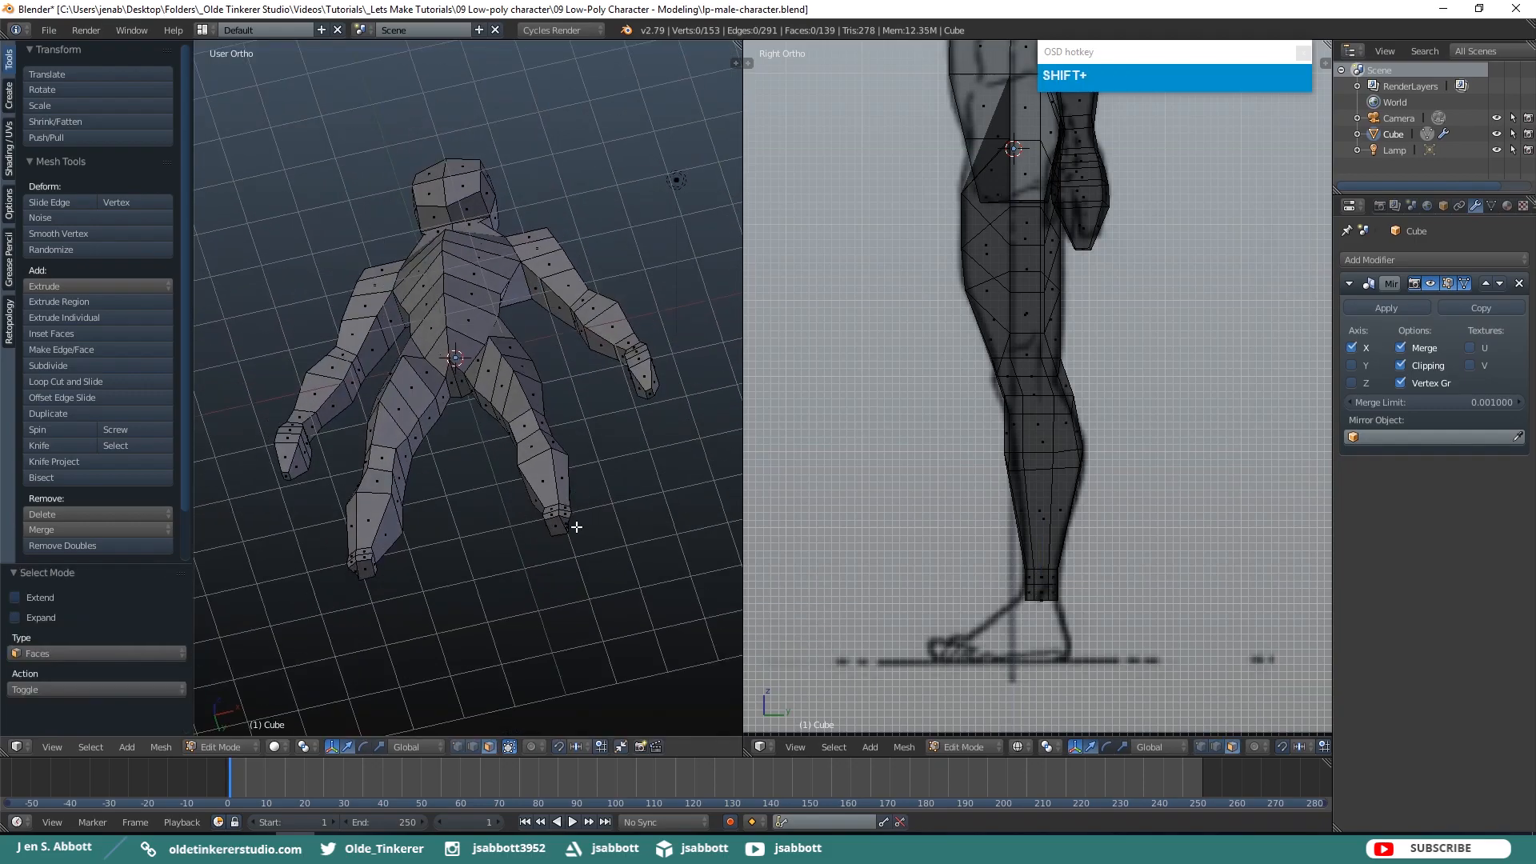
pyautogui.keyDown('shift'); pyautogui.rightClick(559, 524); pyautogui.keyUp('shift')
pyautogui.keyDown('shift'); pyautogui.rightClick(560, 522); pyautogui.keyUp('shift')
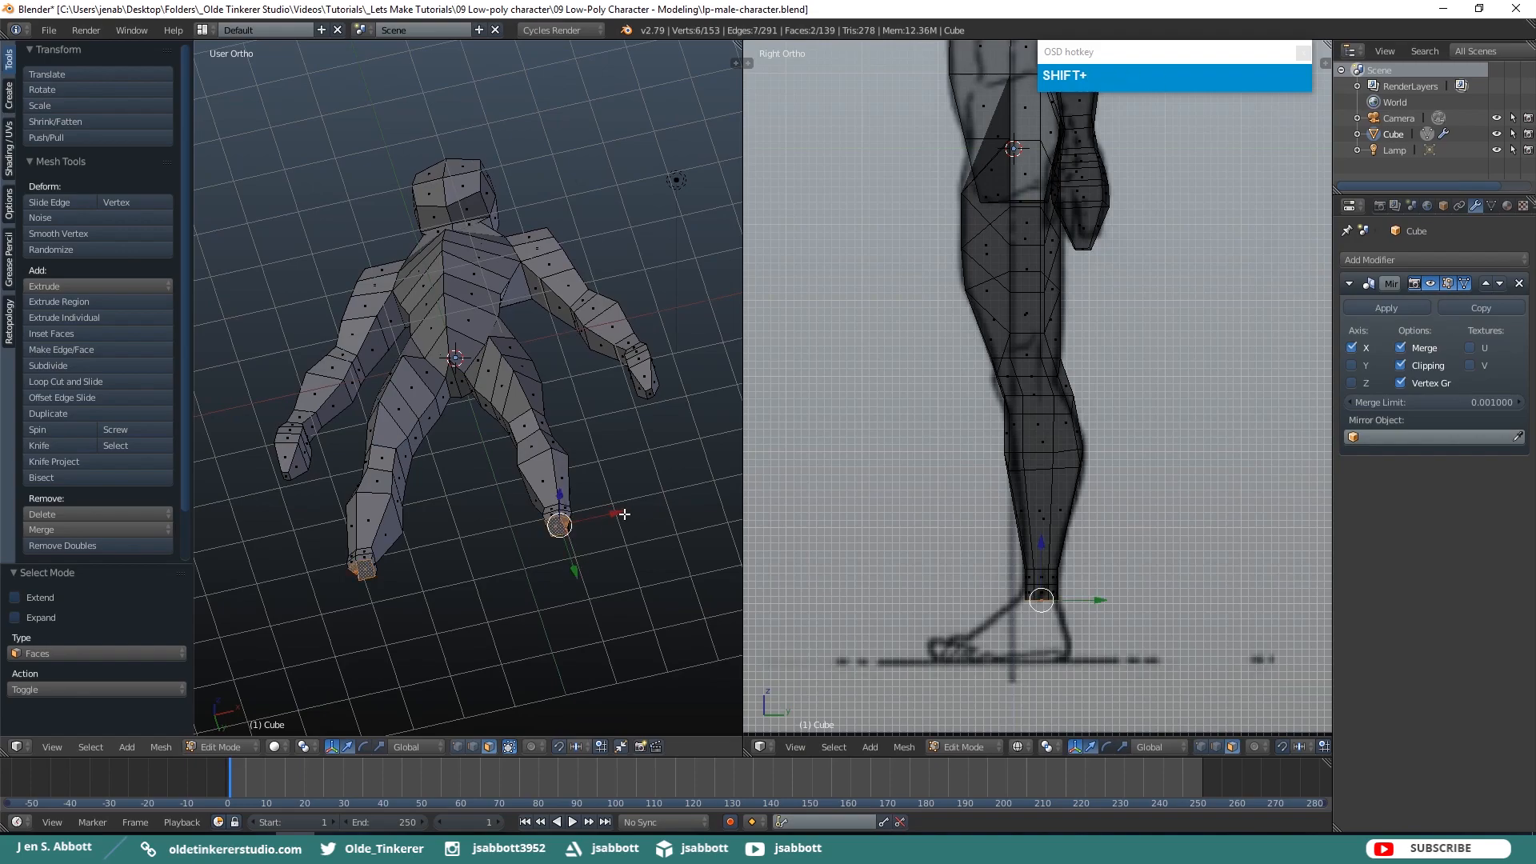
pyautogui.press('KP_1')
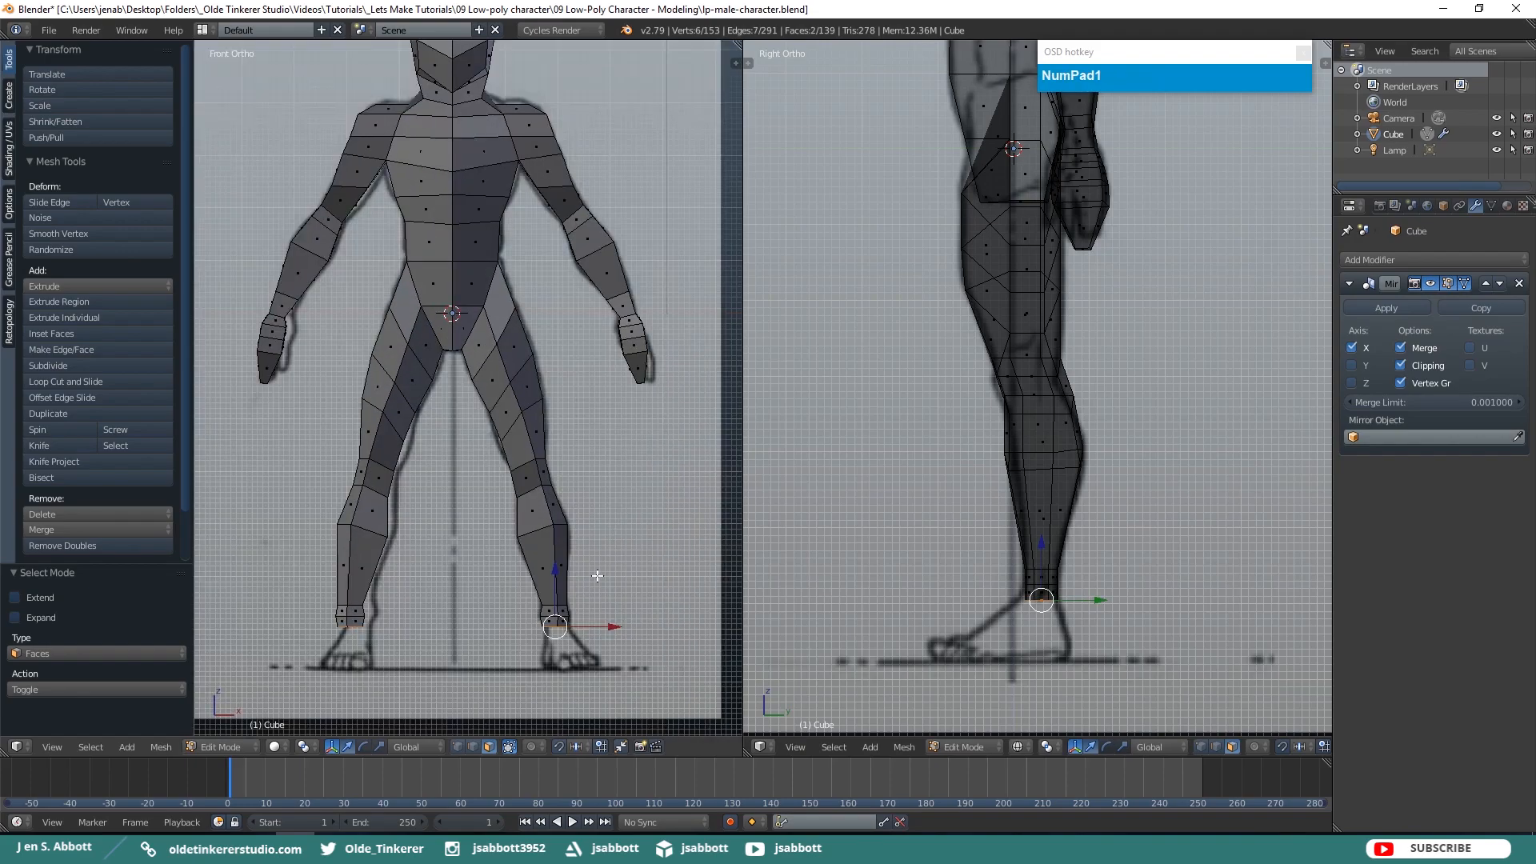
pyautogui.press('e')
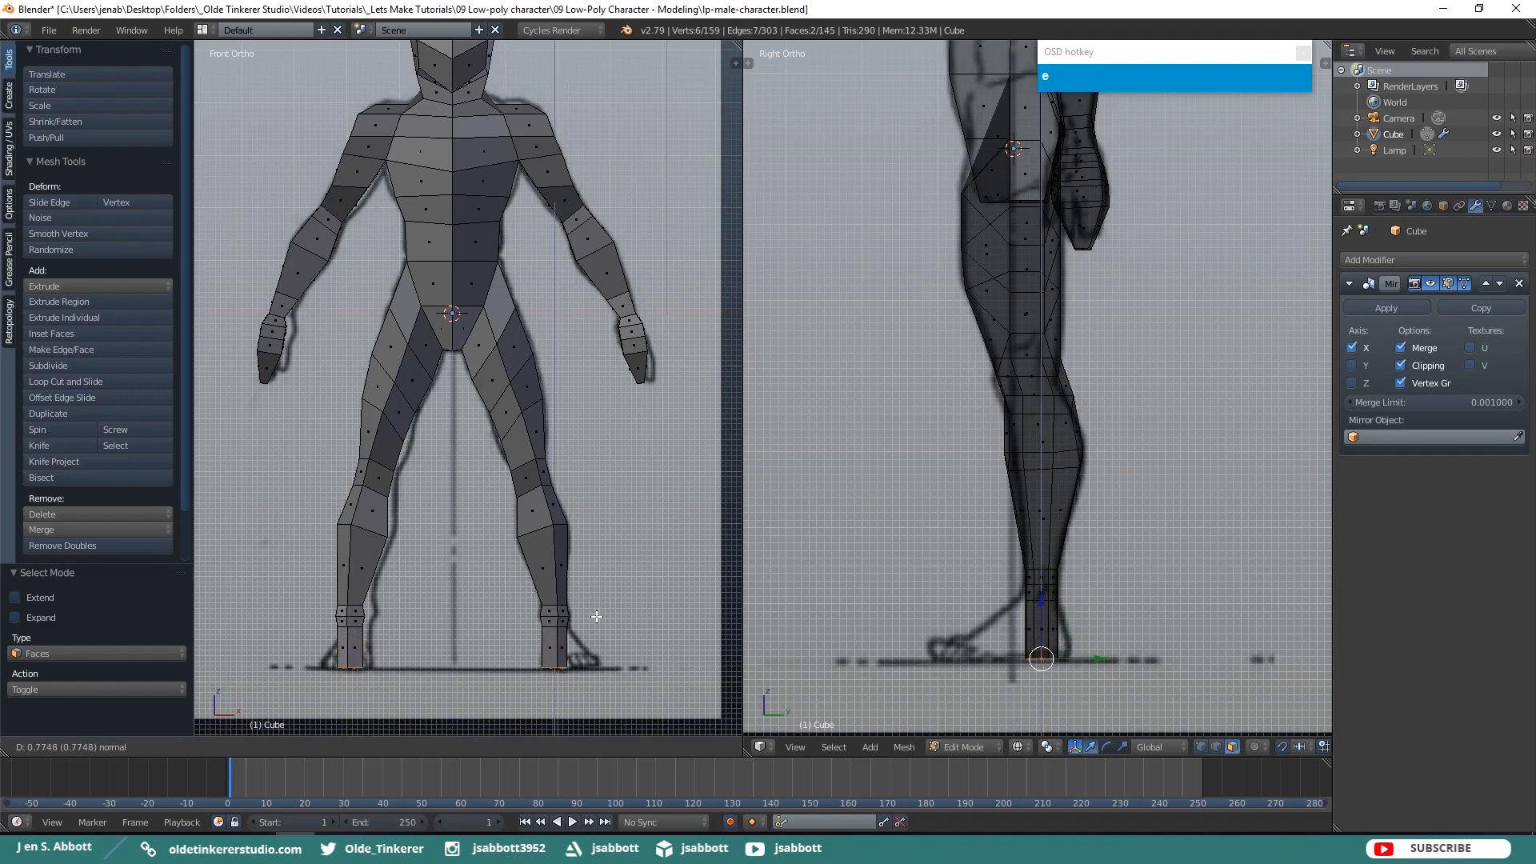
pyautogui.click(597, 616)
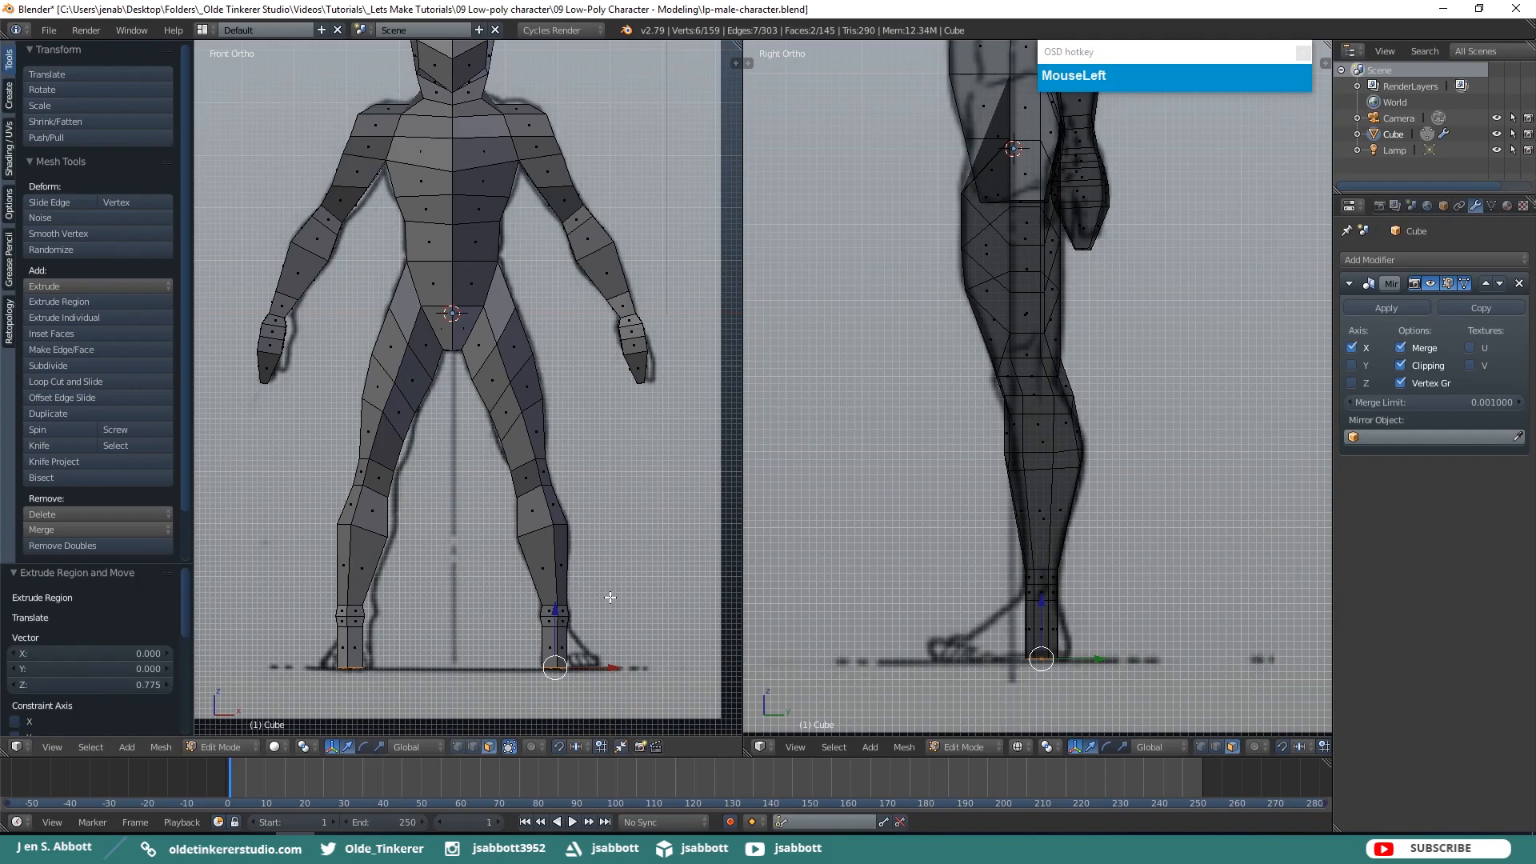
# Flatten the two bottom faces of the ankle by scaling them to 0 along Z
pyautogui.press('a')
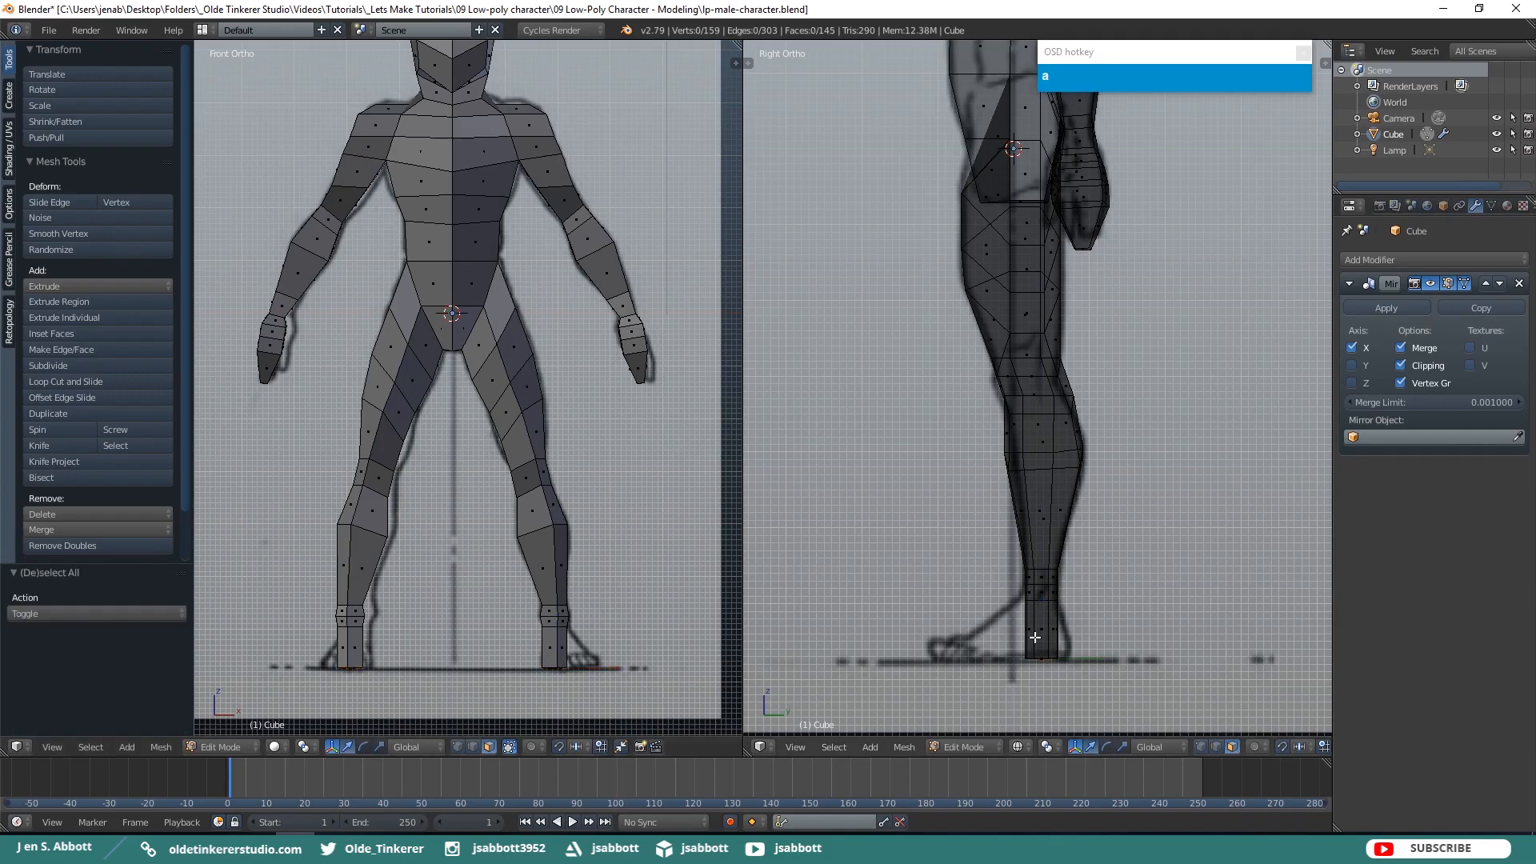
pyautogui.hotkey('ctrl', 'z')
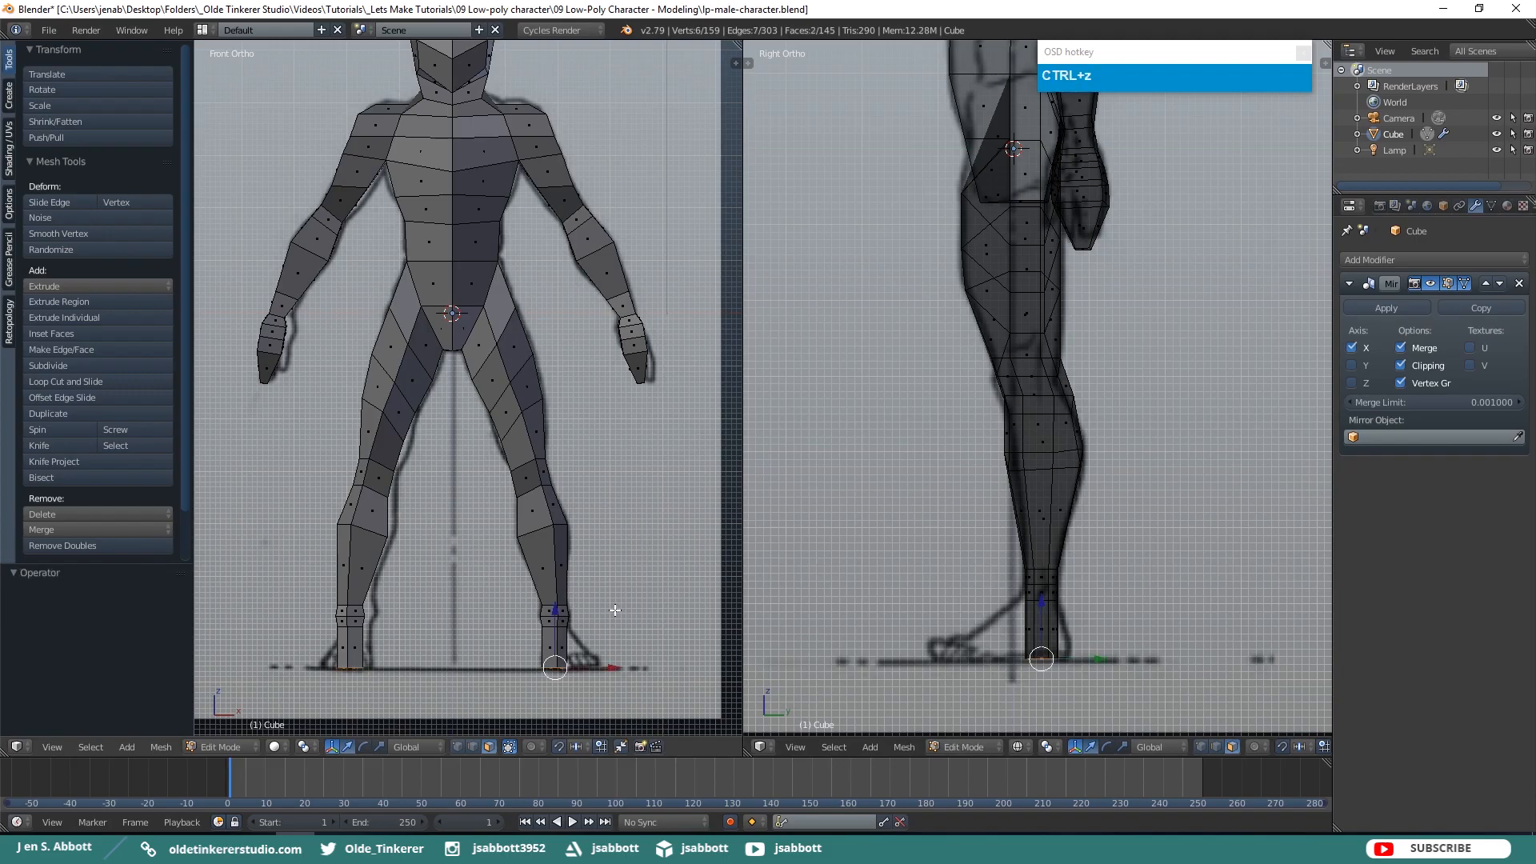
pyautogui.press('s')
pyautogui.press('z')
pyautogui.press('KP_0')
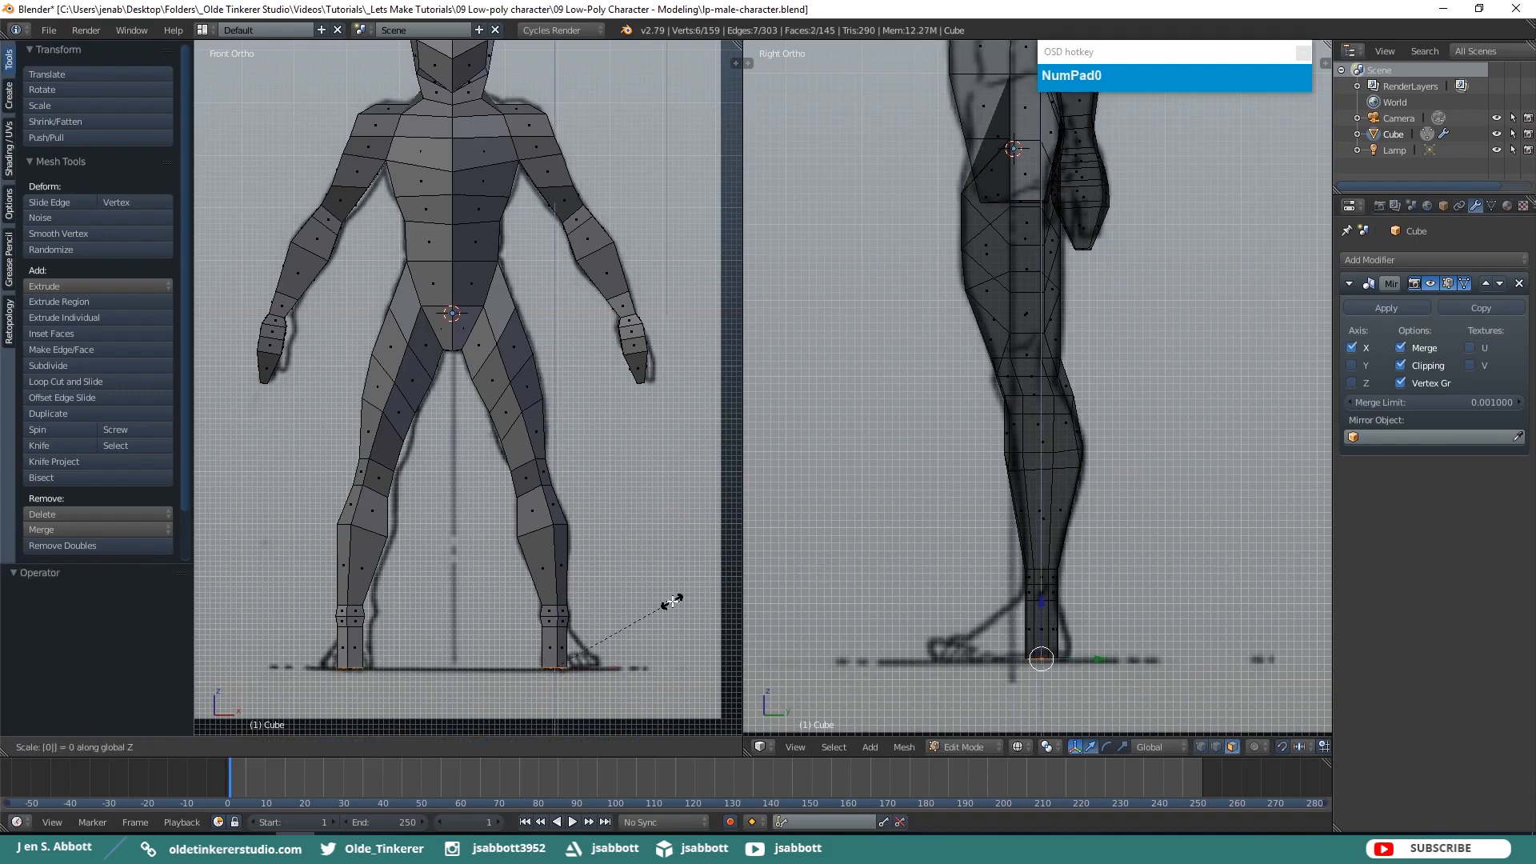
pyautogui.click(673, 601)
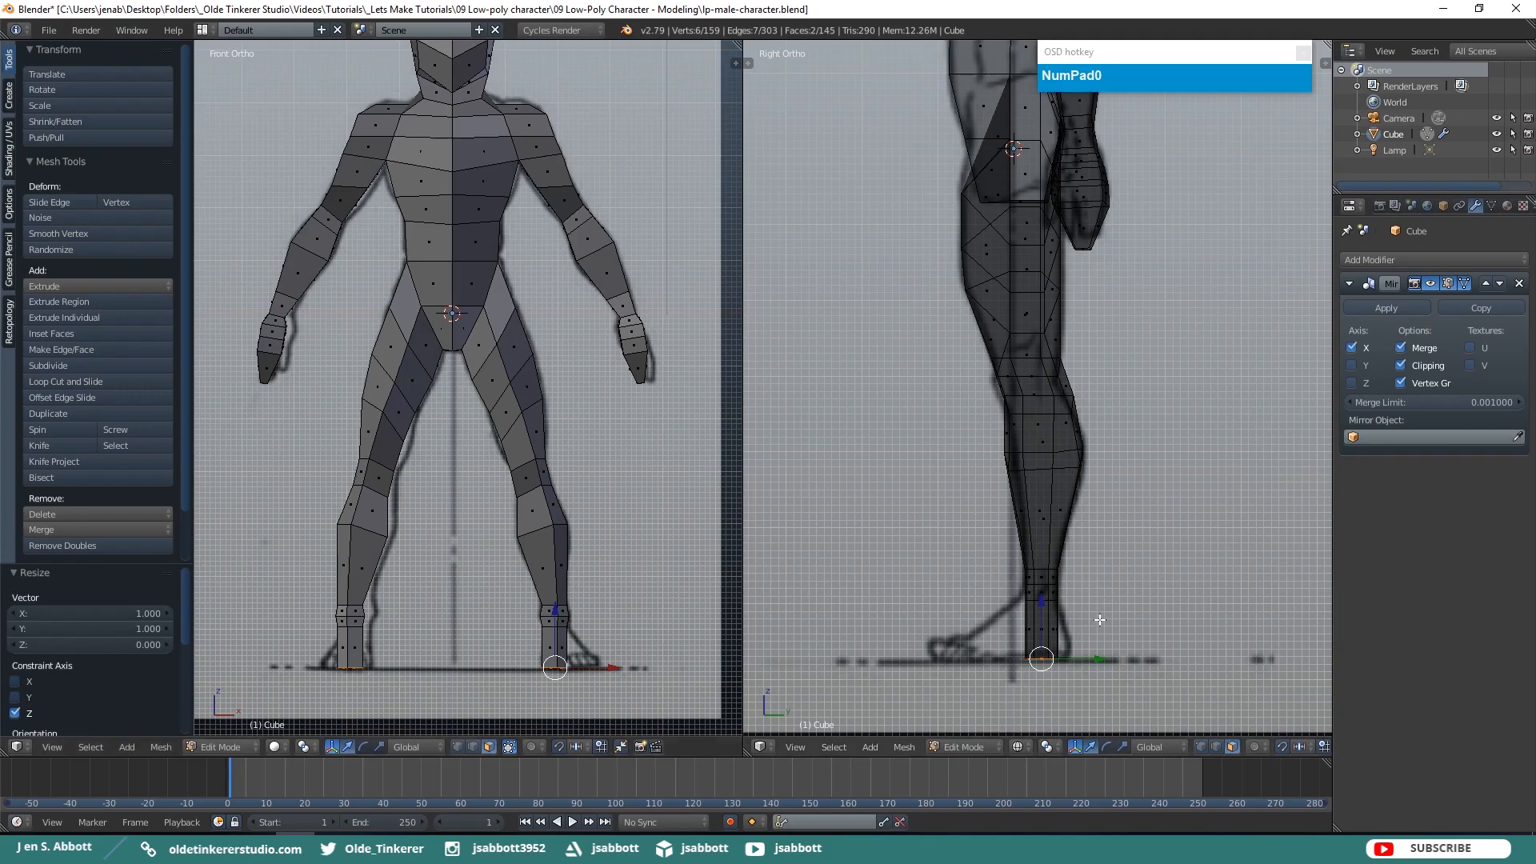
# Add one edge loop around the middle of the lowest ankle segment, without sliding it
pyautogui.press('a')
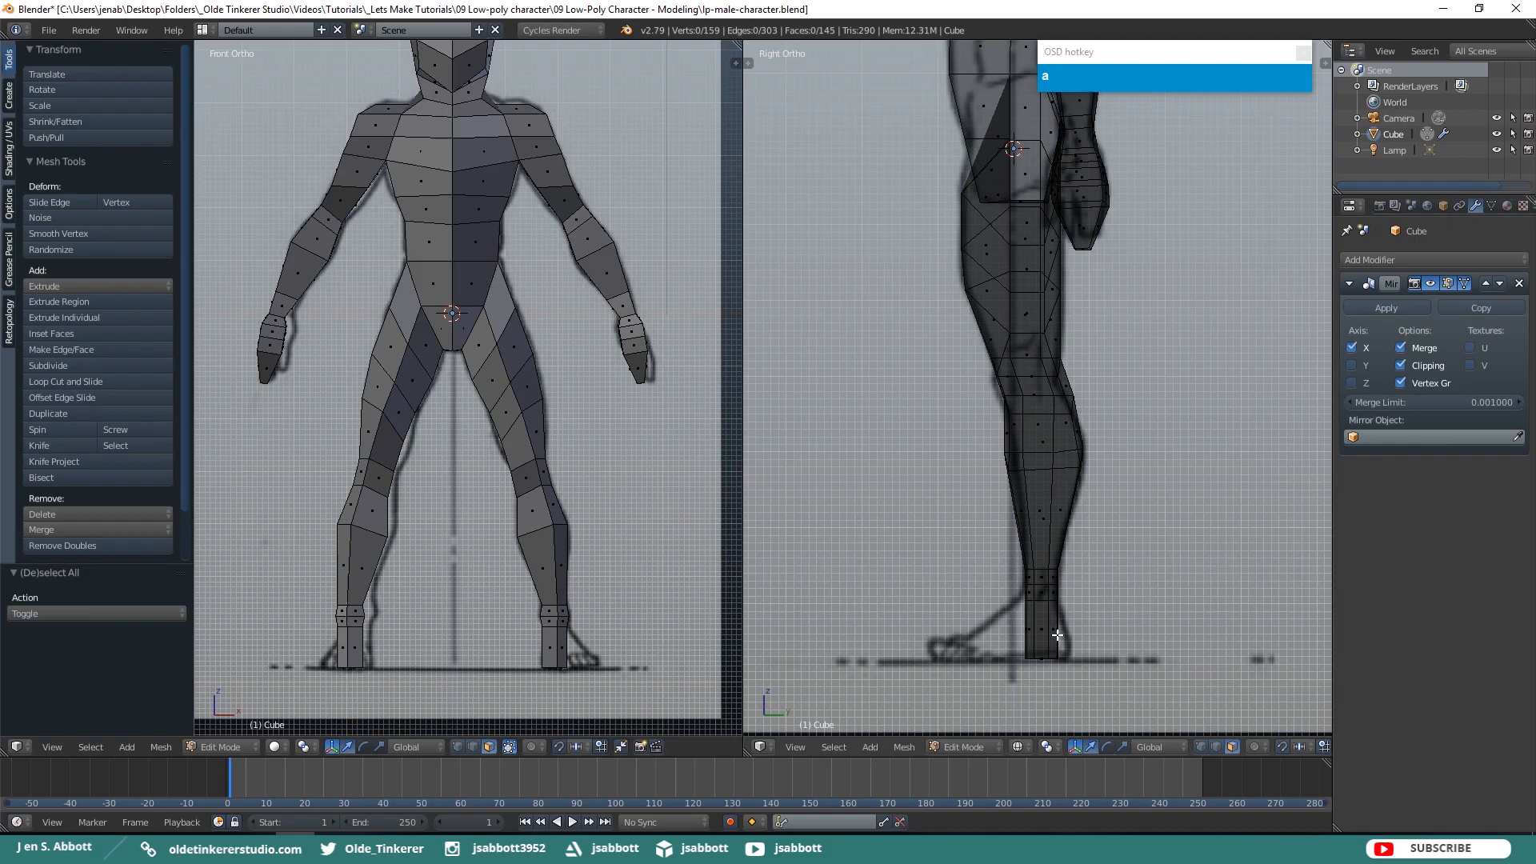
pyautogui.hotkey('ctrl', 'r')
pyautogui.click(1058, 635)
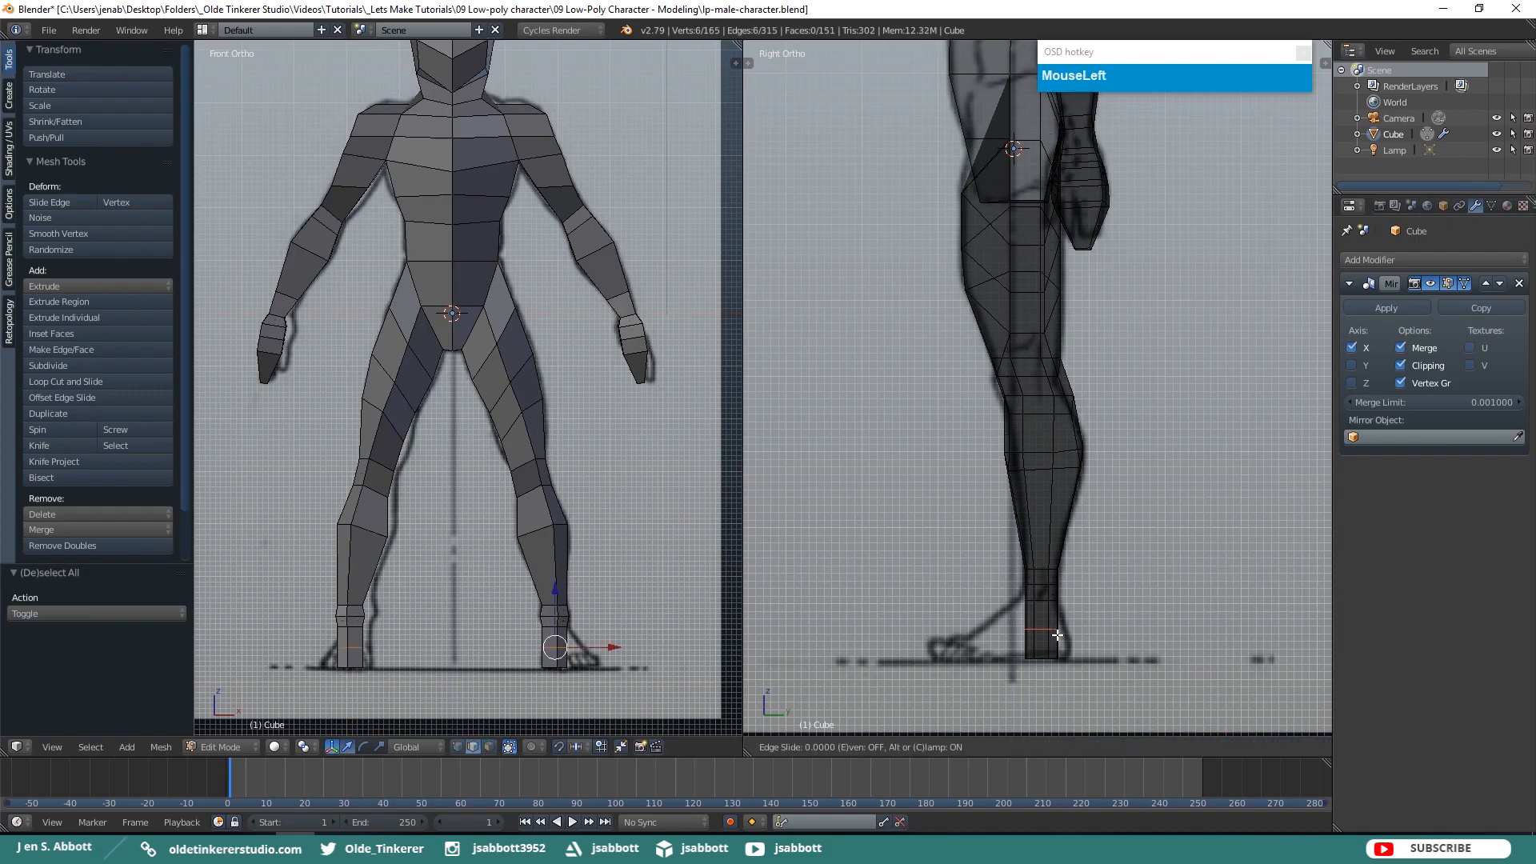
pyautogui.click(1057, 635)
# Move the back edge of the new heel loop about 0.106 along Y to match the side reference
pyautogui.moveTo(1123, 611); pyautogui.dragTo(1068, 625, button='middle')
pyautogui.rightClick(1087, 624)
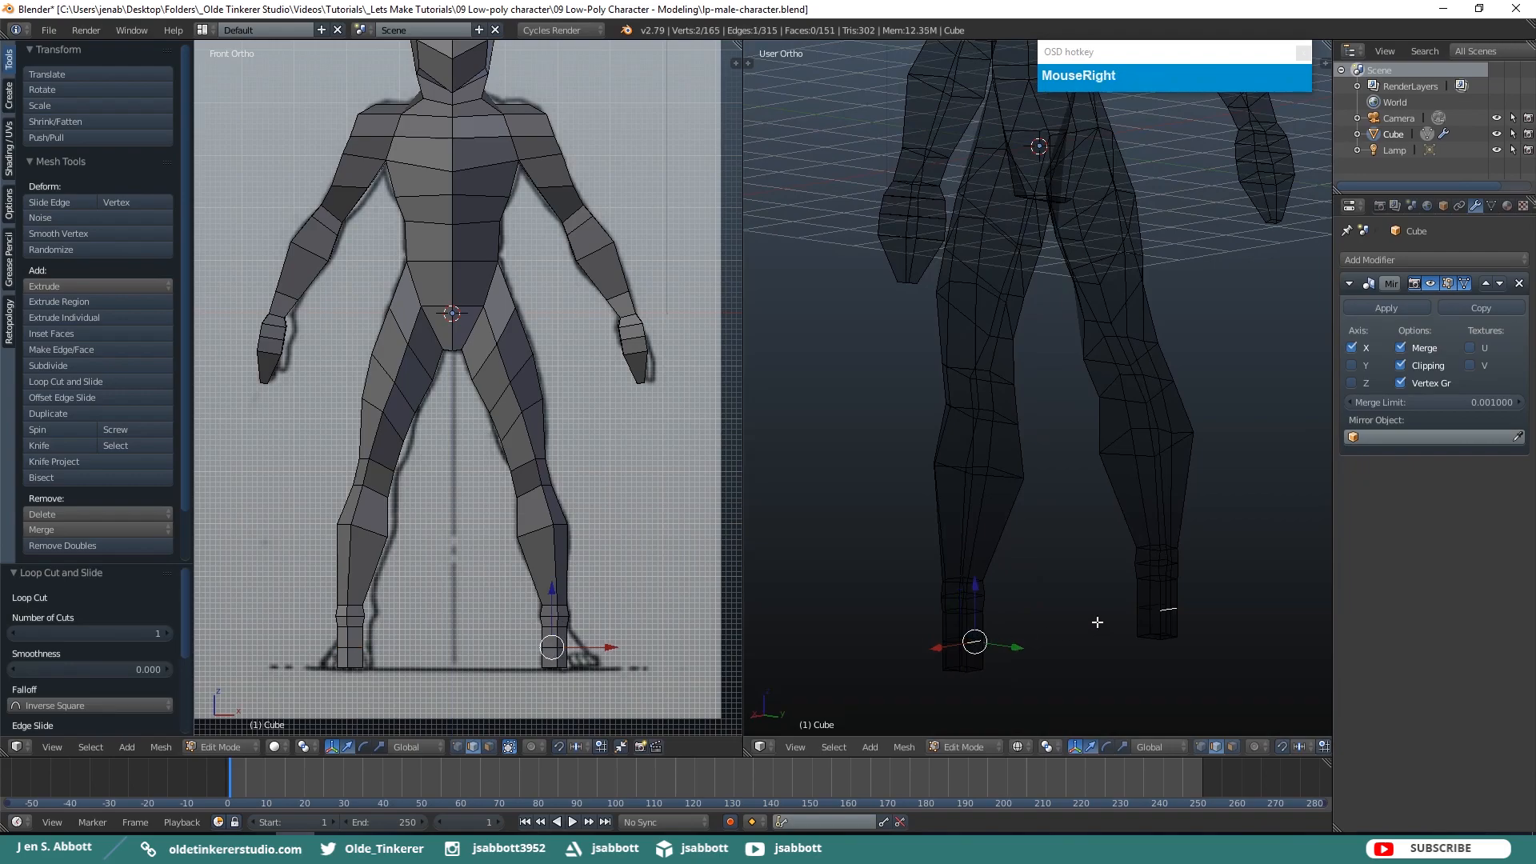
pyautogui.press('KP_1')
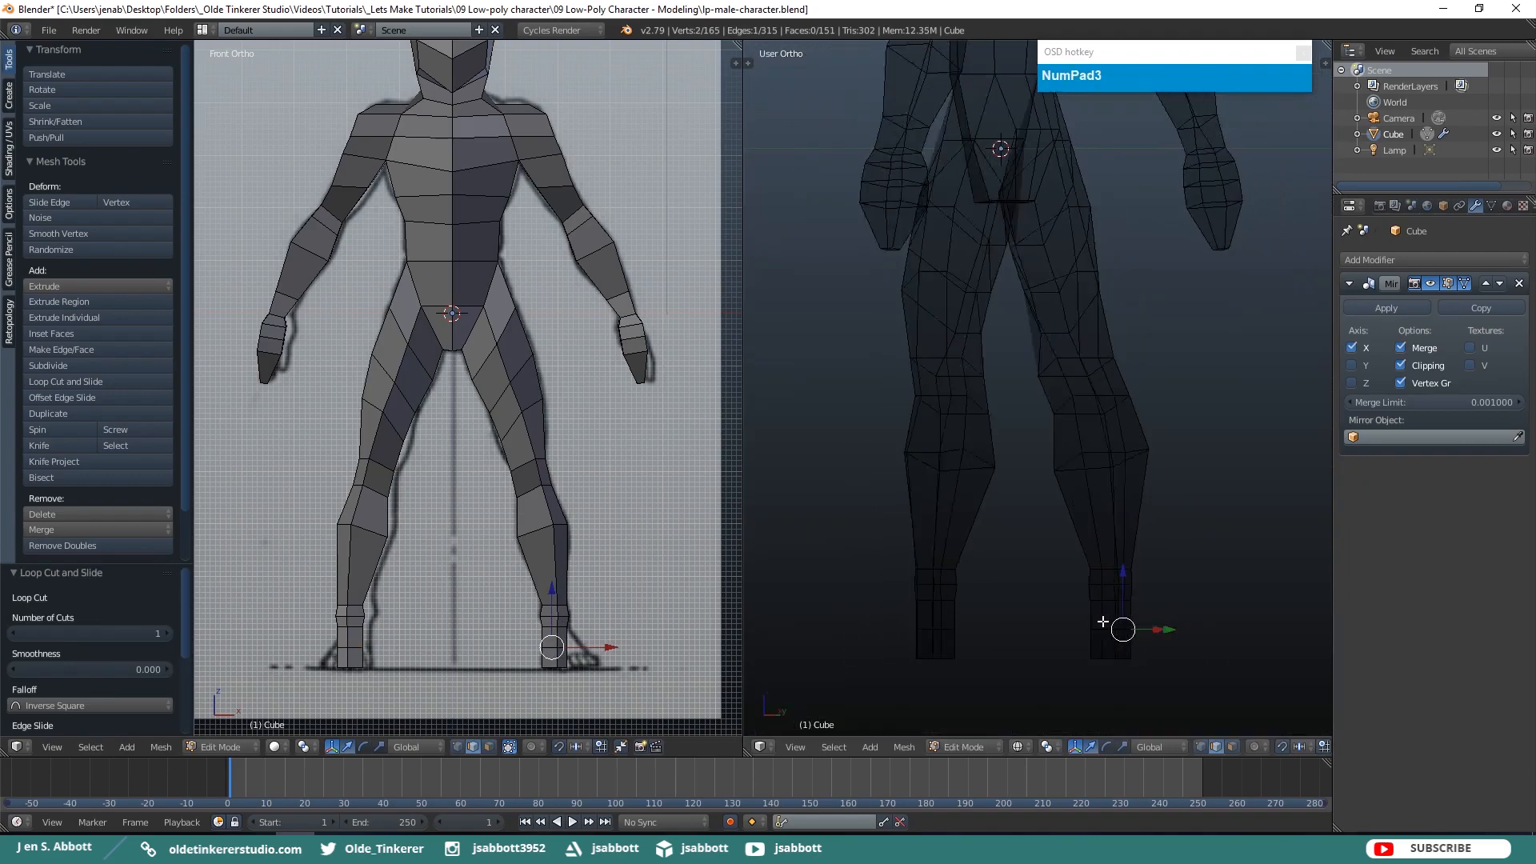
pyautogui.press('KP_3')
pyautogui.press('g')
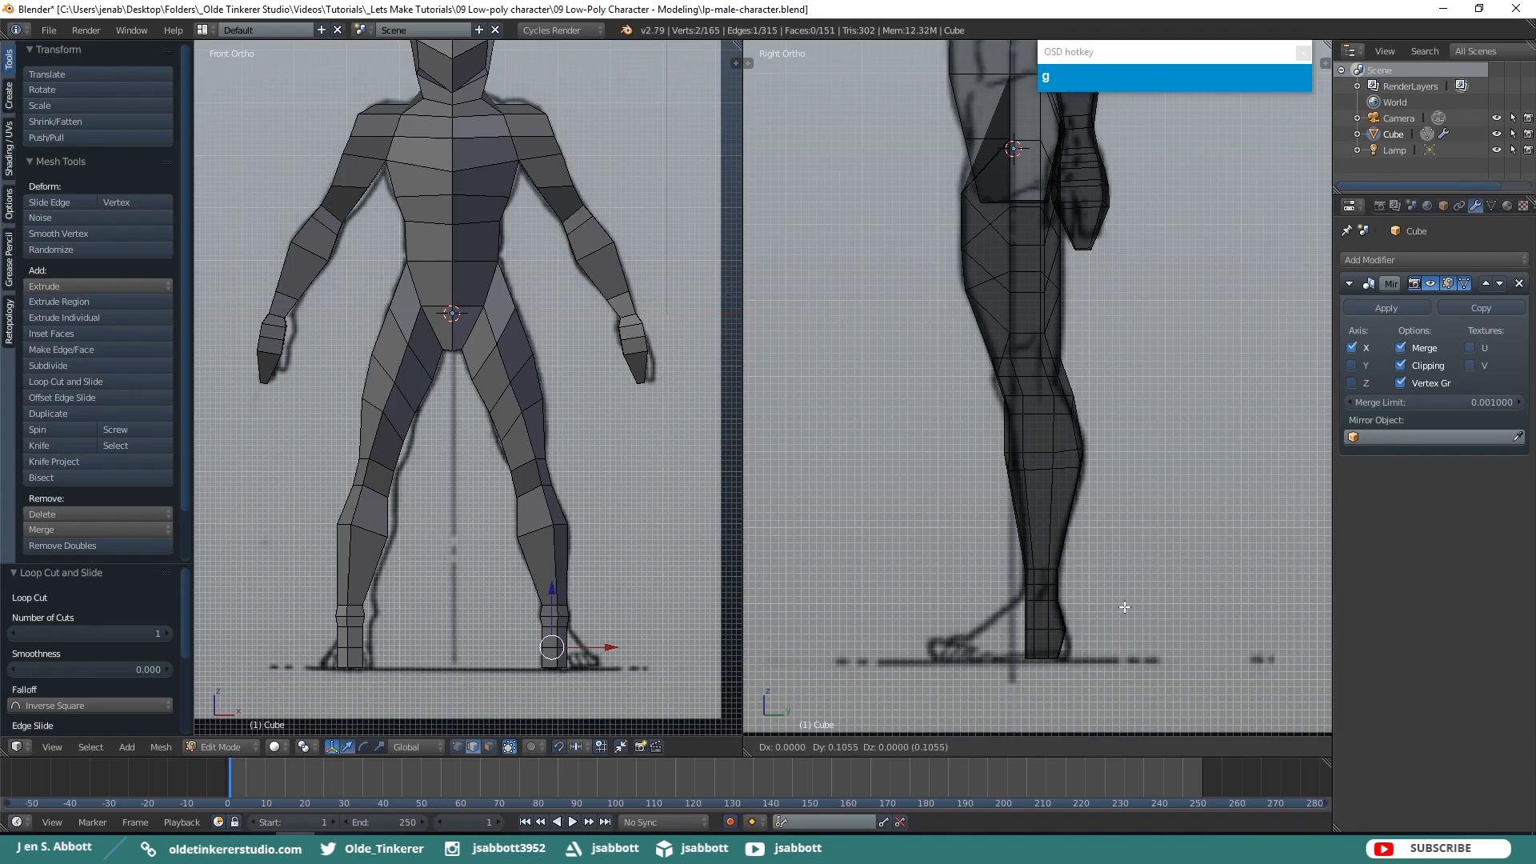
pyautogui.click(1124, 607)
# Move the bottom back edge of the heel about 0.127 along Y to match the side reference
pyautogui.moveTo(1109, 684); pyautogui.dragTo(1020, 672, button='middle')
pyautogui.rightClick(974, 649)
pyautogui.press('KP_3')
pyautogui.press('g')
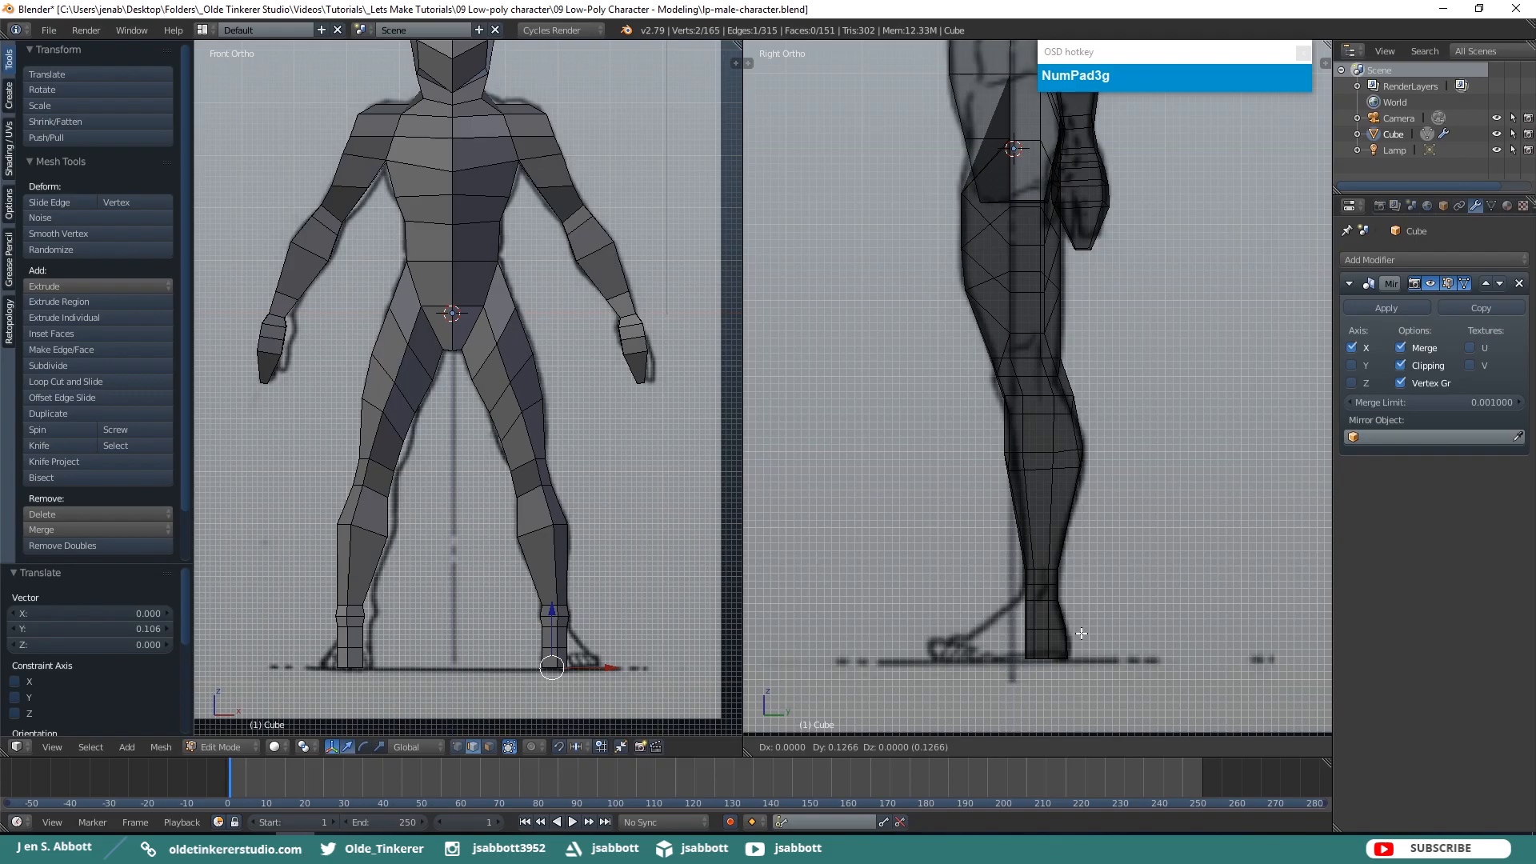
pyautogui.click(1081, 633)
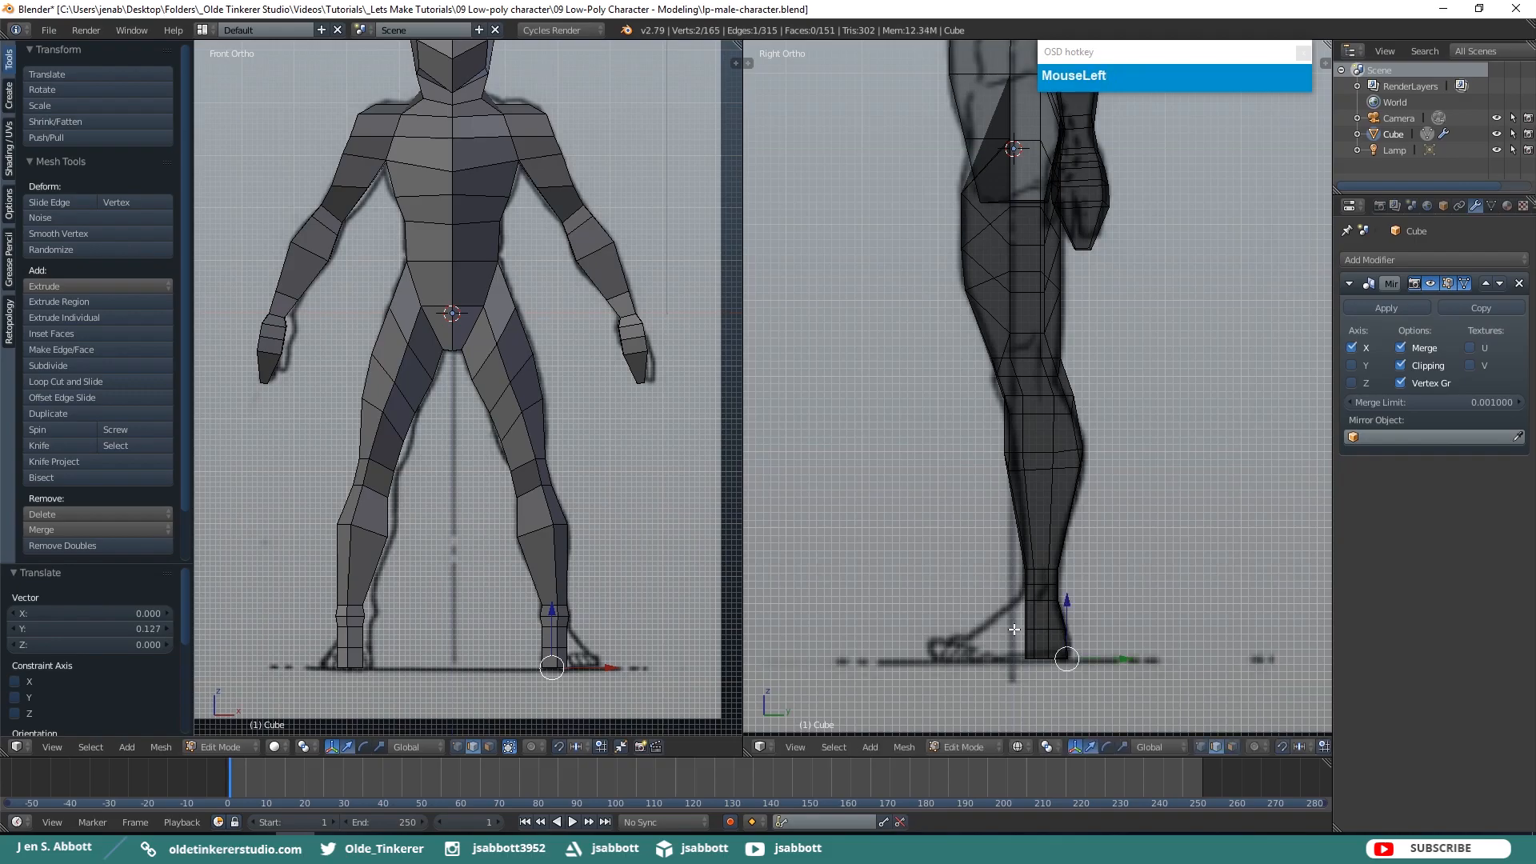
# Show the side view in solid shading and extrude the four front faces of the heel block about 0.336 forward
pyautogui.press('z')
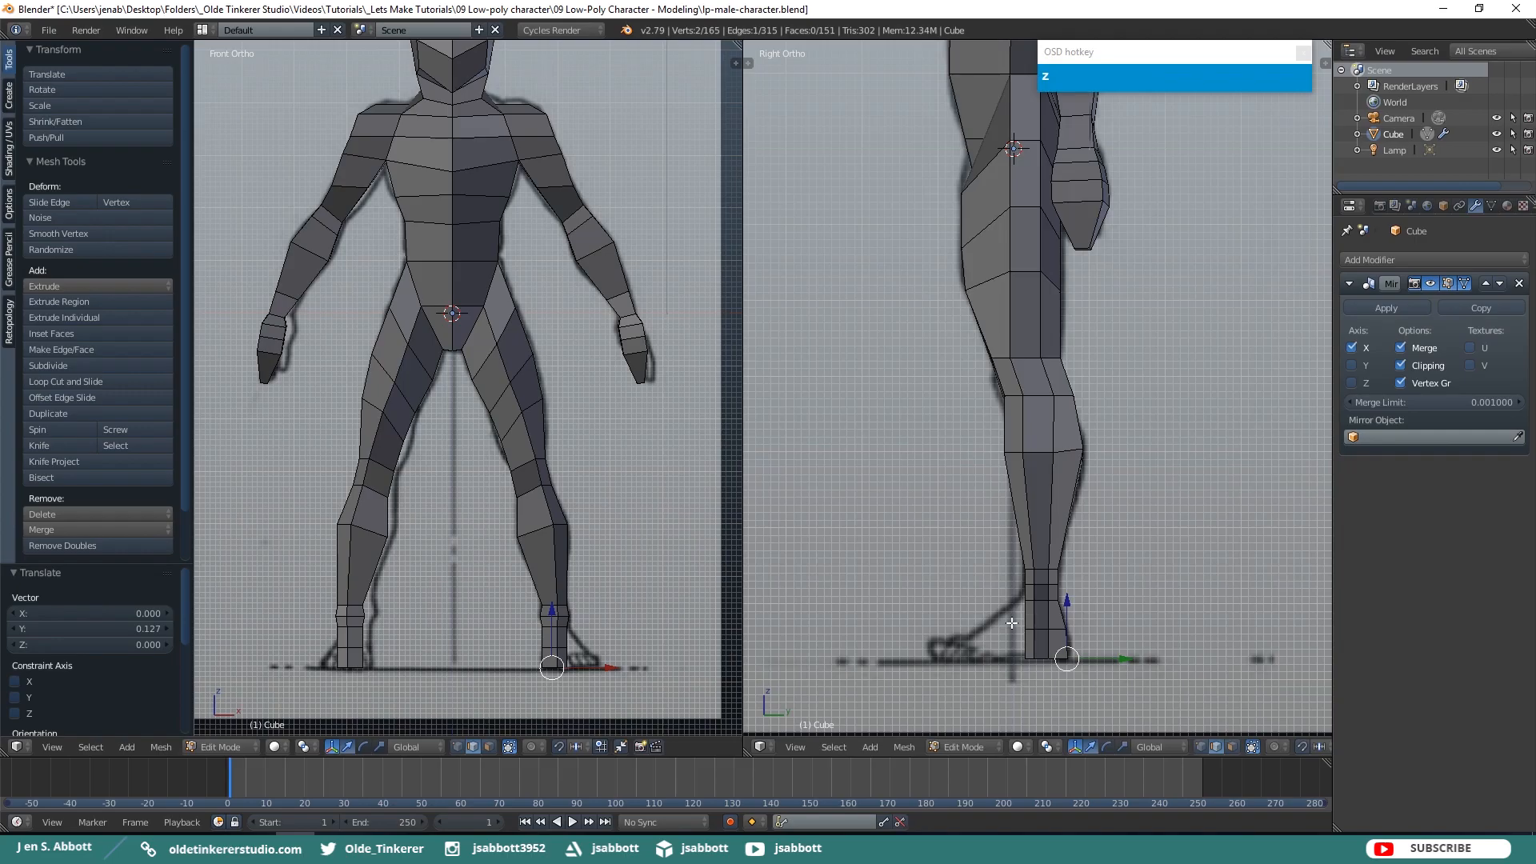
pyautogui.hotkey('ctrl', 'Tab')
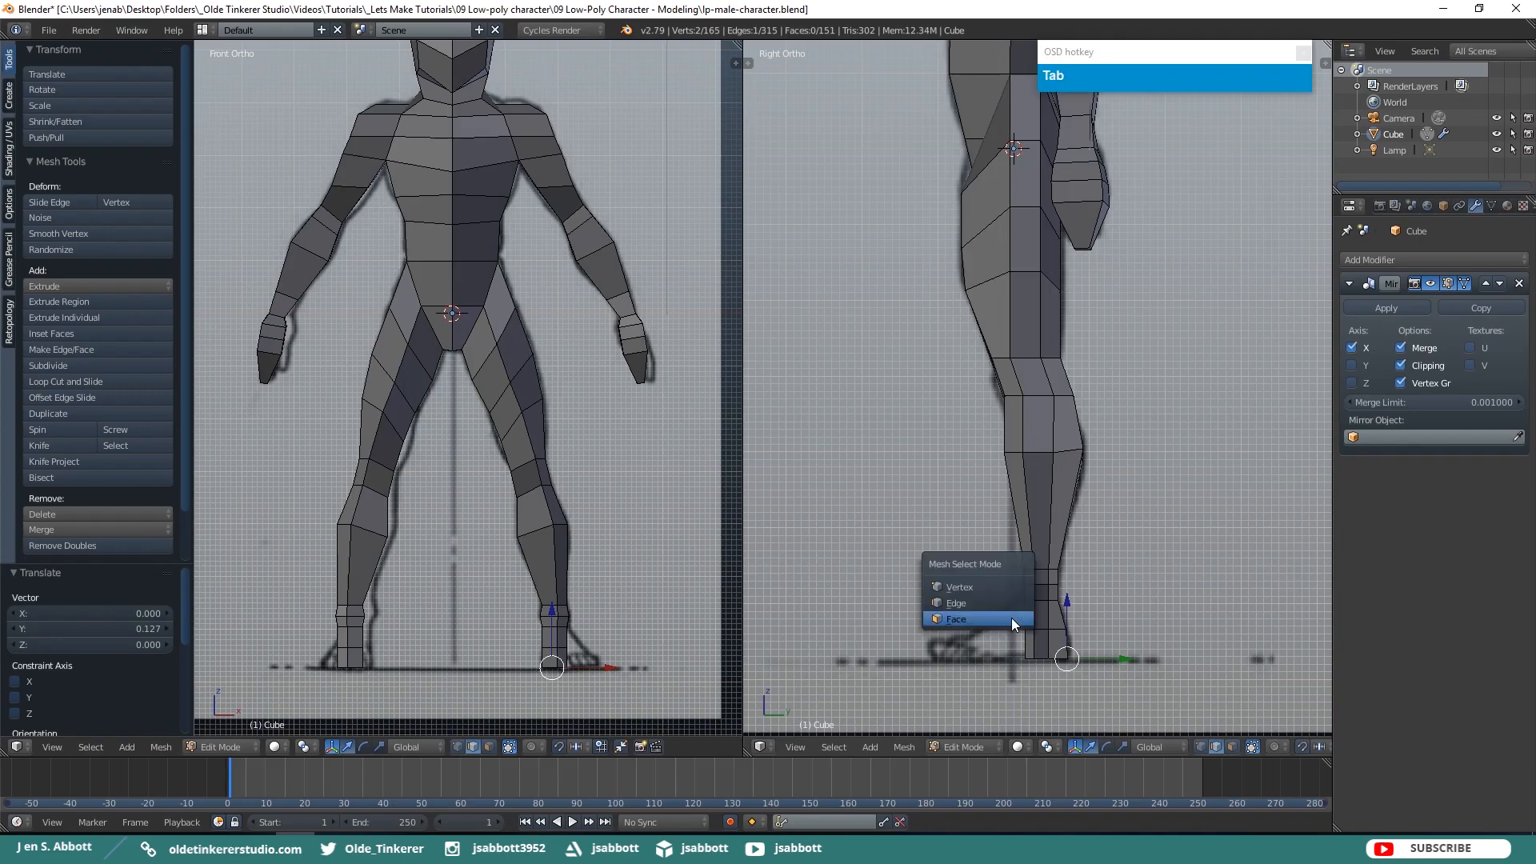
pyautogui.click(962, 617)
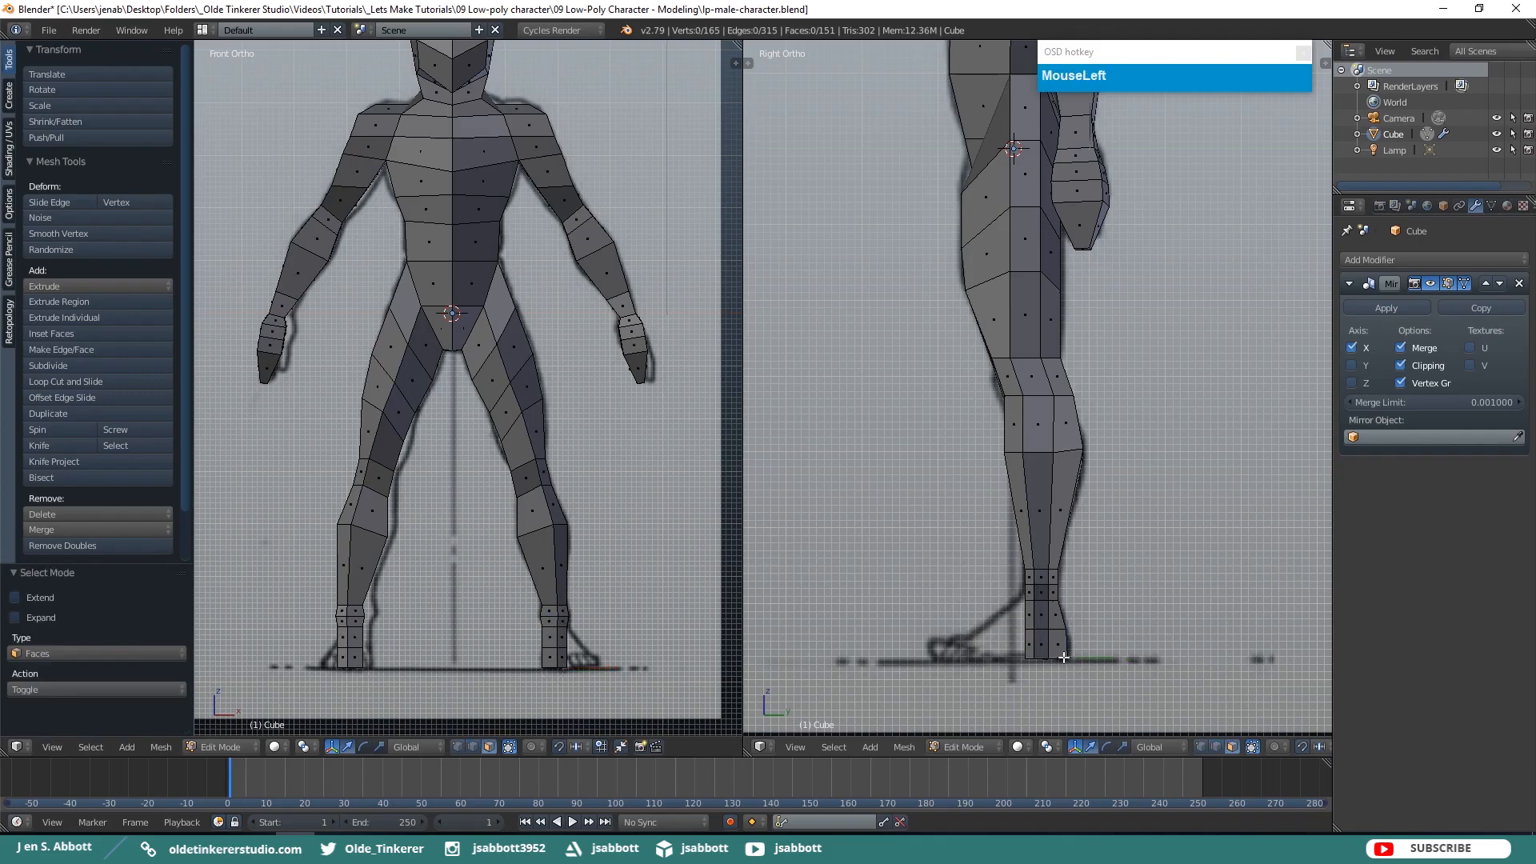
pyautogui.moveTo(970, 614); pyautogui.dragTo(1033, 632, button='middle')
pyautogui.keyDown('shift'); pyautogui.rightClick(1096, 632); pyautogui.keyUp('shift')
pyautogui.keyDown('shift'); pyautogui.rightClick(1088, 631); pyautogui.keyUp('shift')
pyautogui.keyDown('shift'); pyautogui.rightClick(1091, 654); pyautogui.keyUp('shift')
pyautogui.keyDown('shift'); pyautogui.rightClick(1100, 655); pyautogui.keyUp('shift')
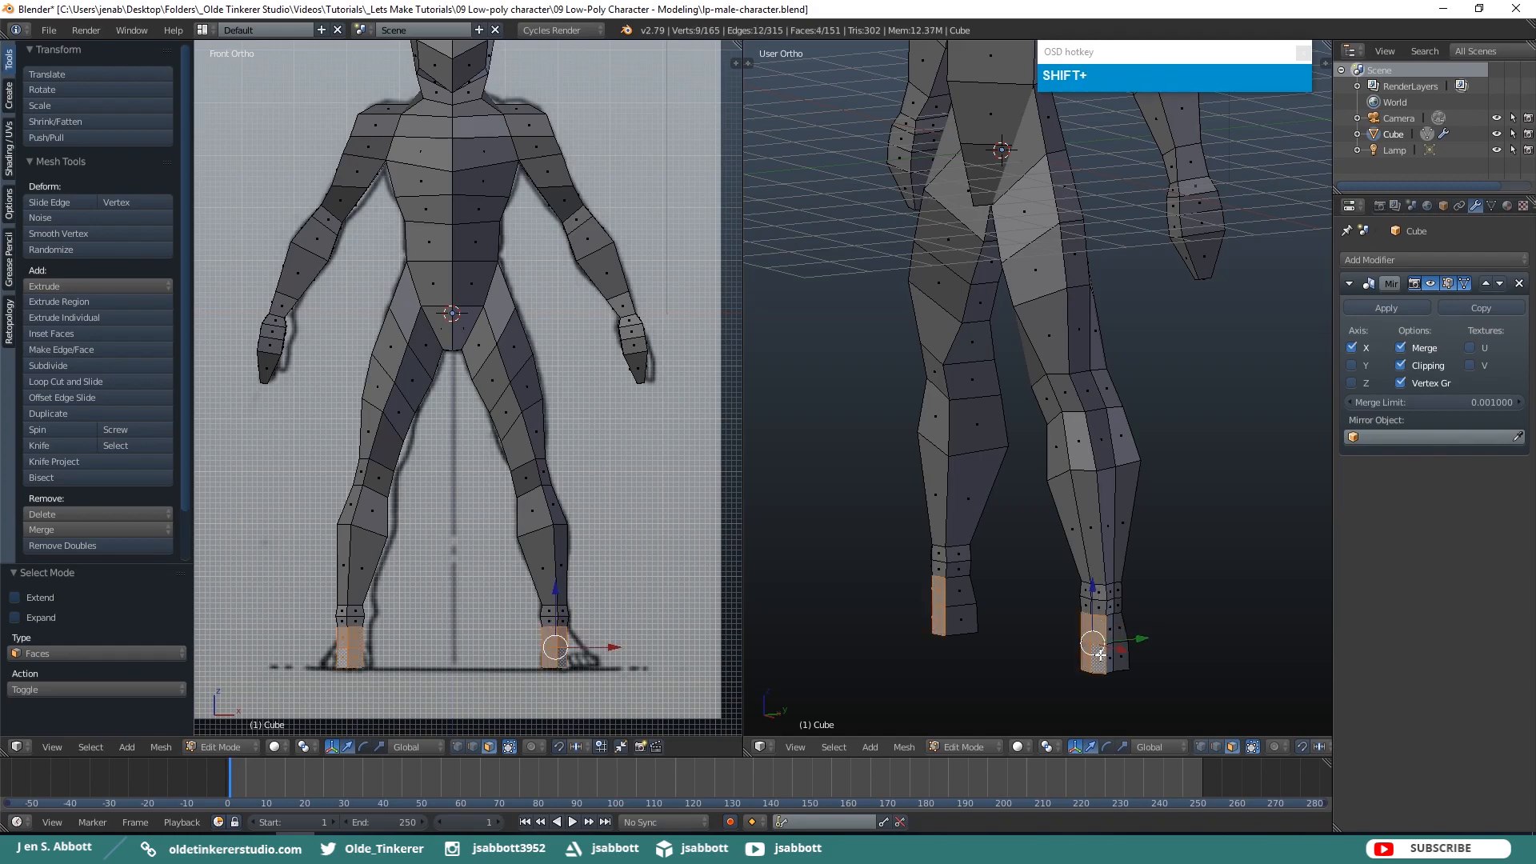
pyautogui.press('KP_3')
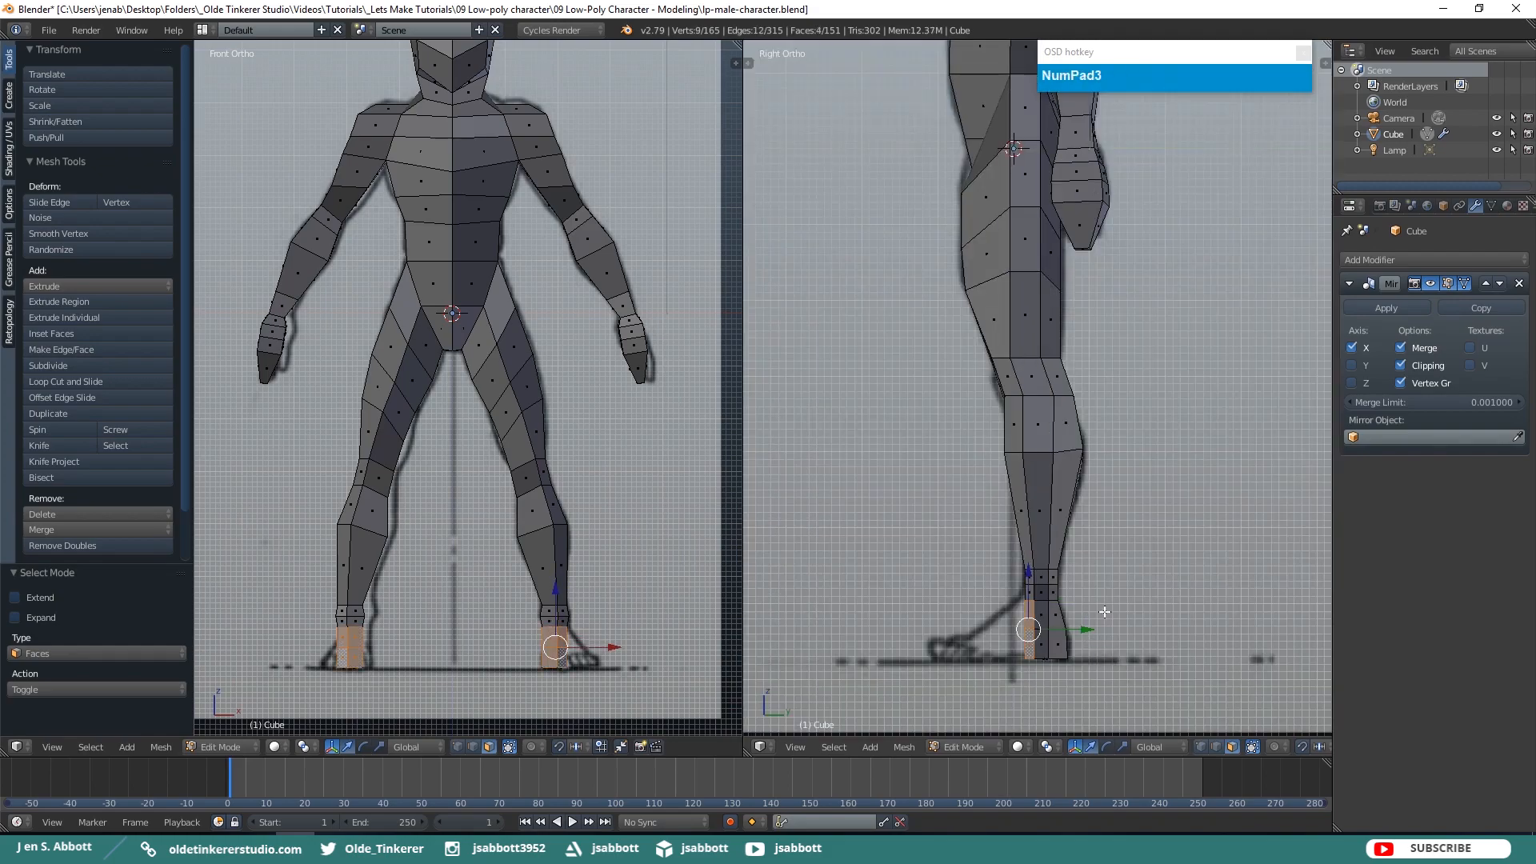
pyautogui.press('e')
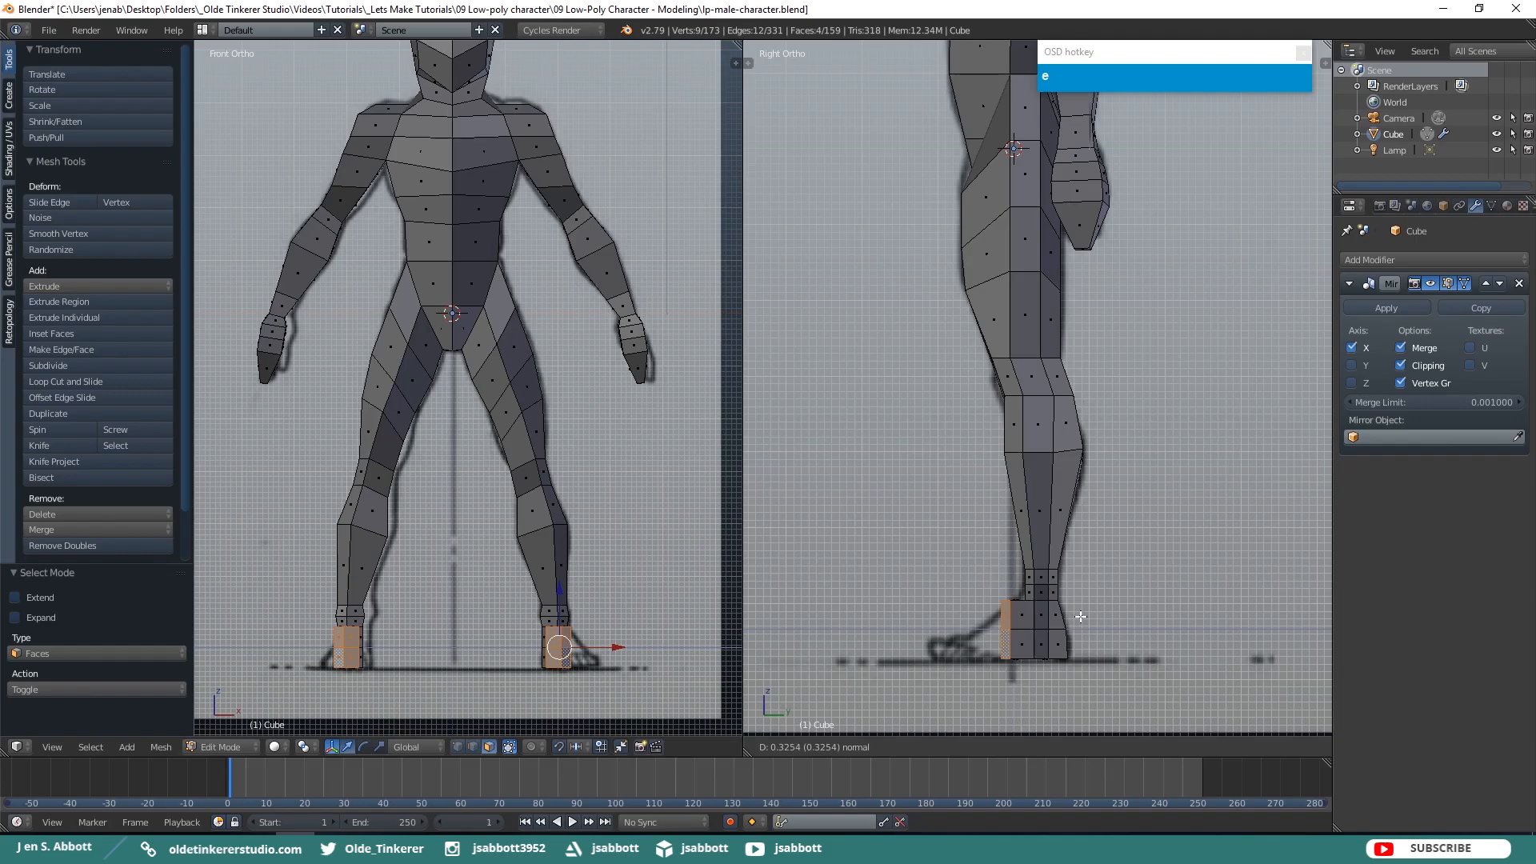
pyautogui.click(1078, 615)
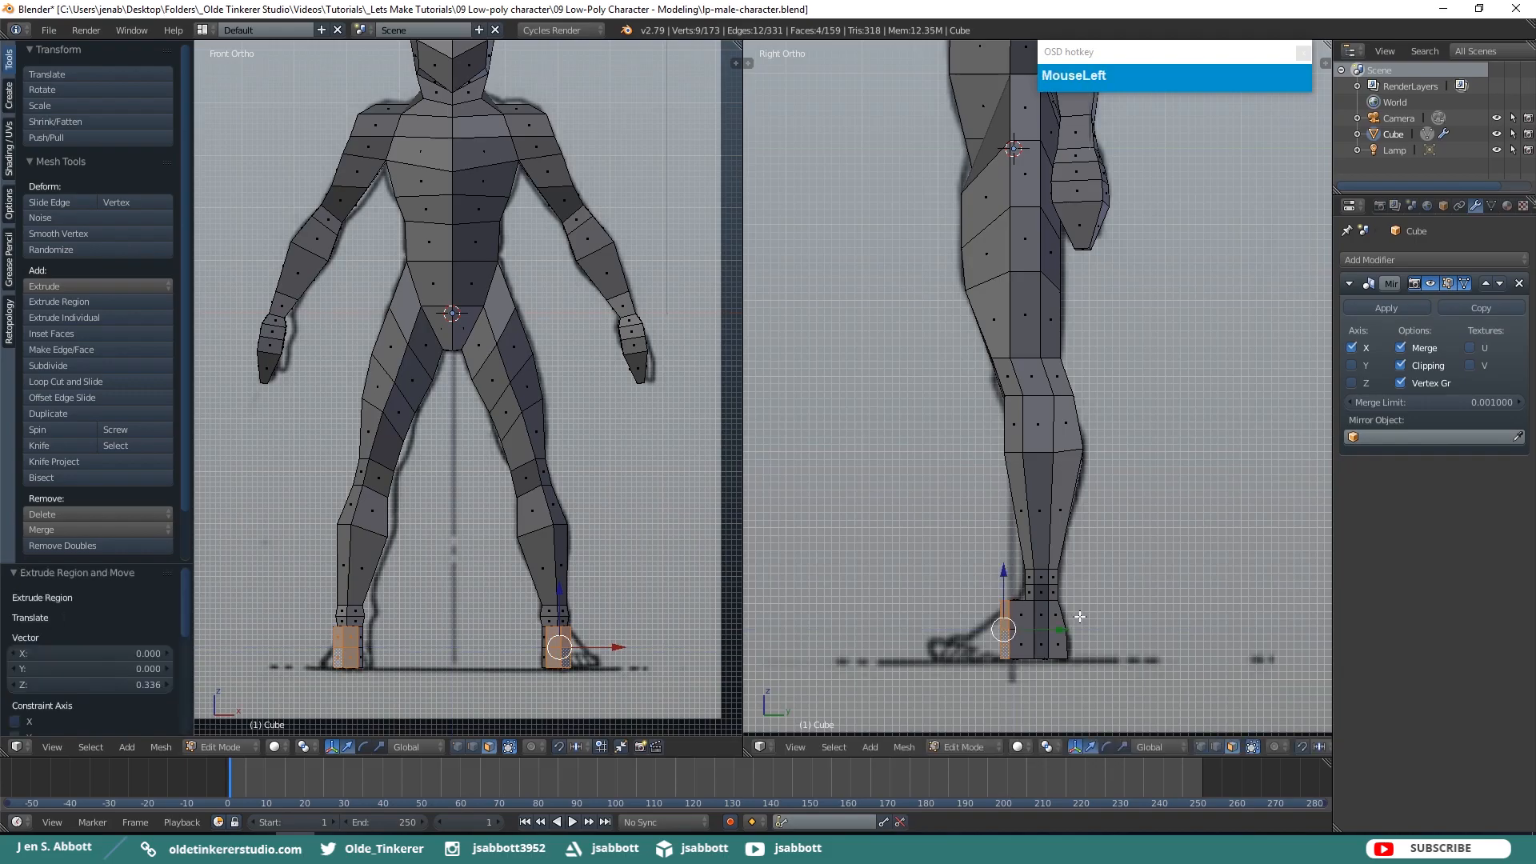
# Lower the two top front edges of the extruded foot segment about 0.137 along Z, and clear the selection
pyautogui.hotkey('ctrl', 'Tab')
pyautogui.click(1035, 598)
pyautogui.moveTo(1035, 600); pyautogui.dragTo(1056, 639, button='middle')
pyautogui.rightClick(1051, 637)
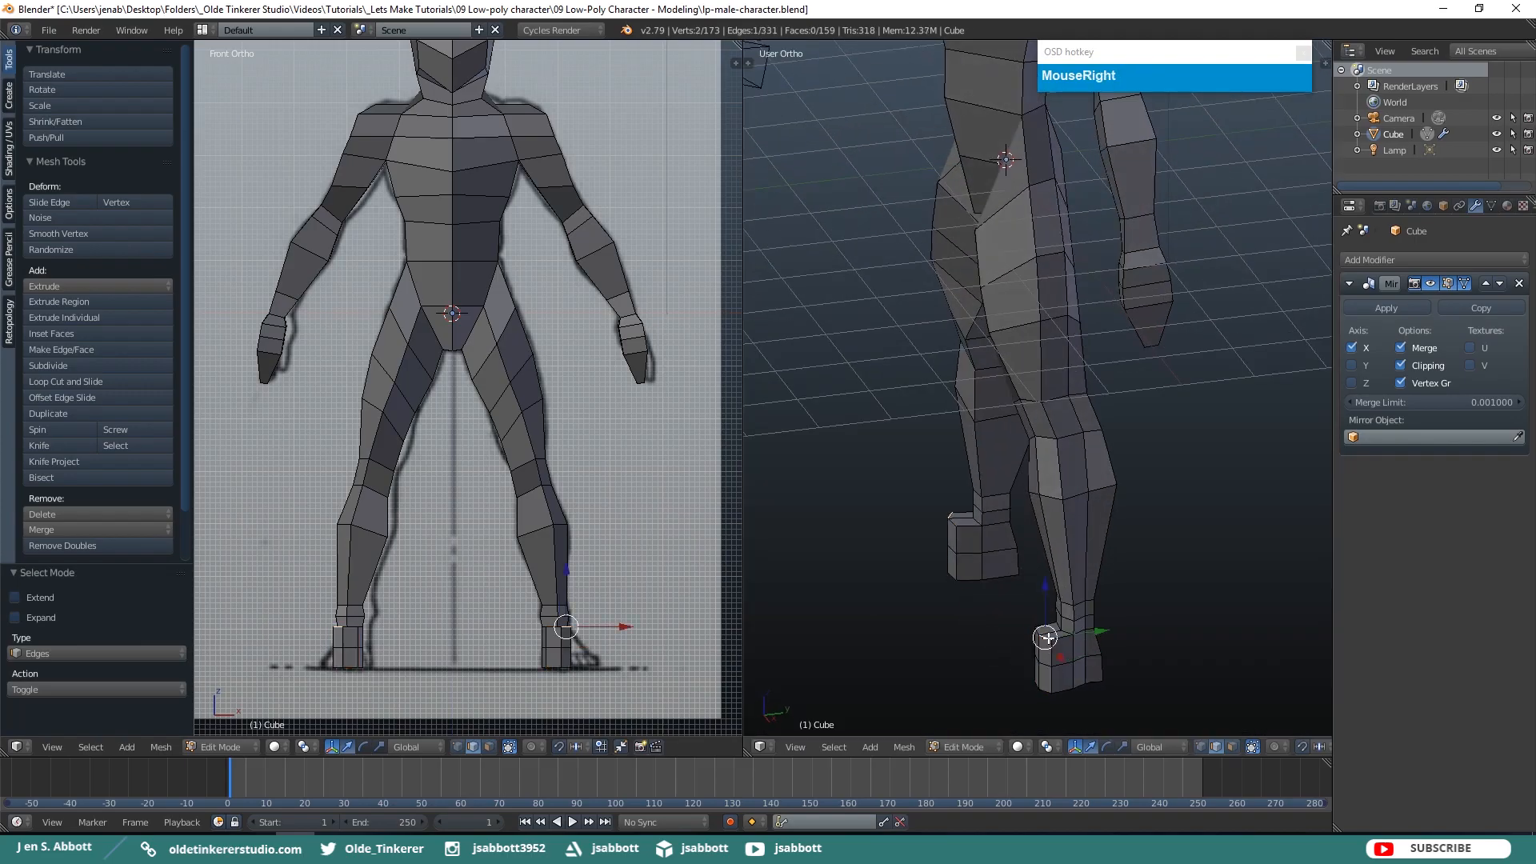
pyautogui.keyDown('shift'); pyautogui.rightClick(1039, 632); pyautogui.keyUp('shift')
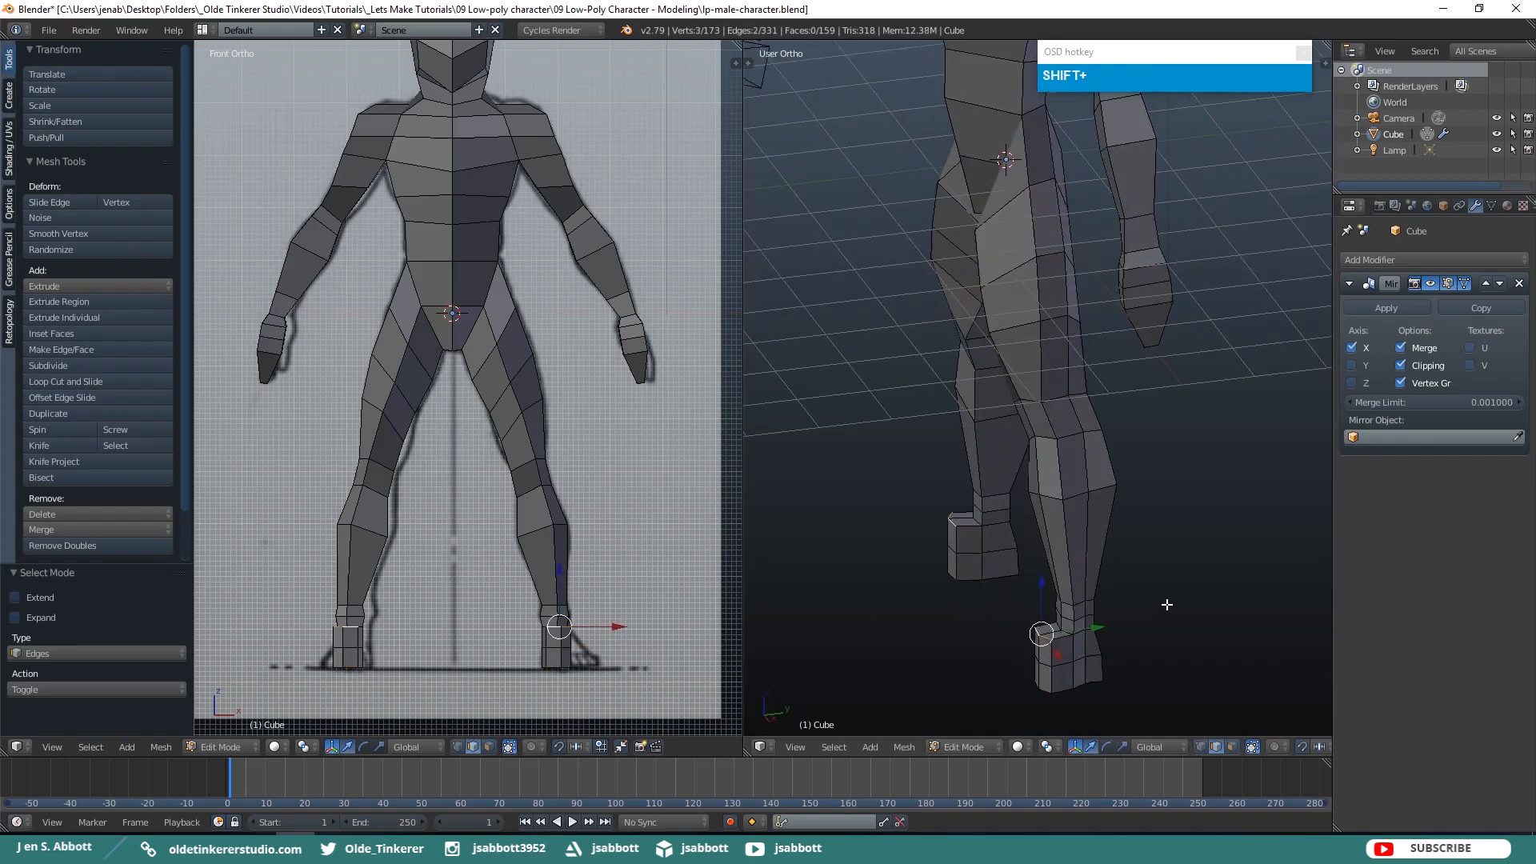
pyautogui.press('KP_3')
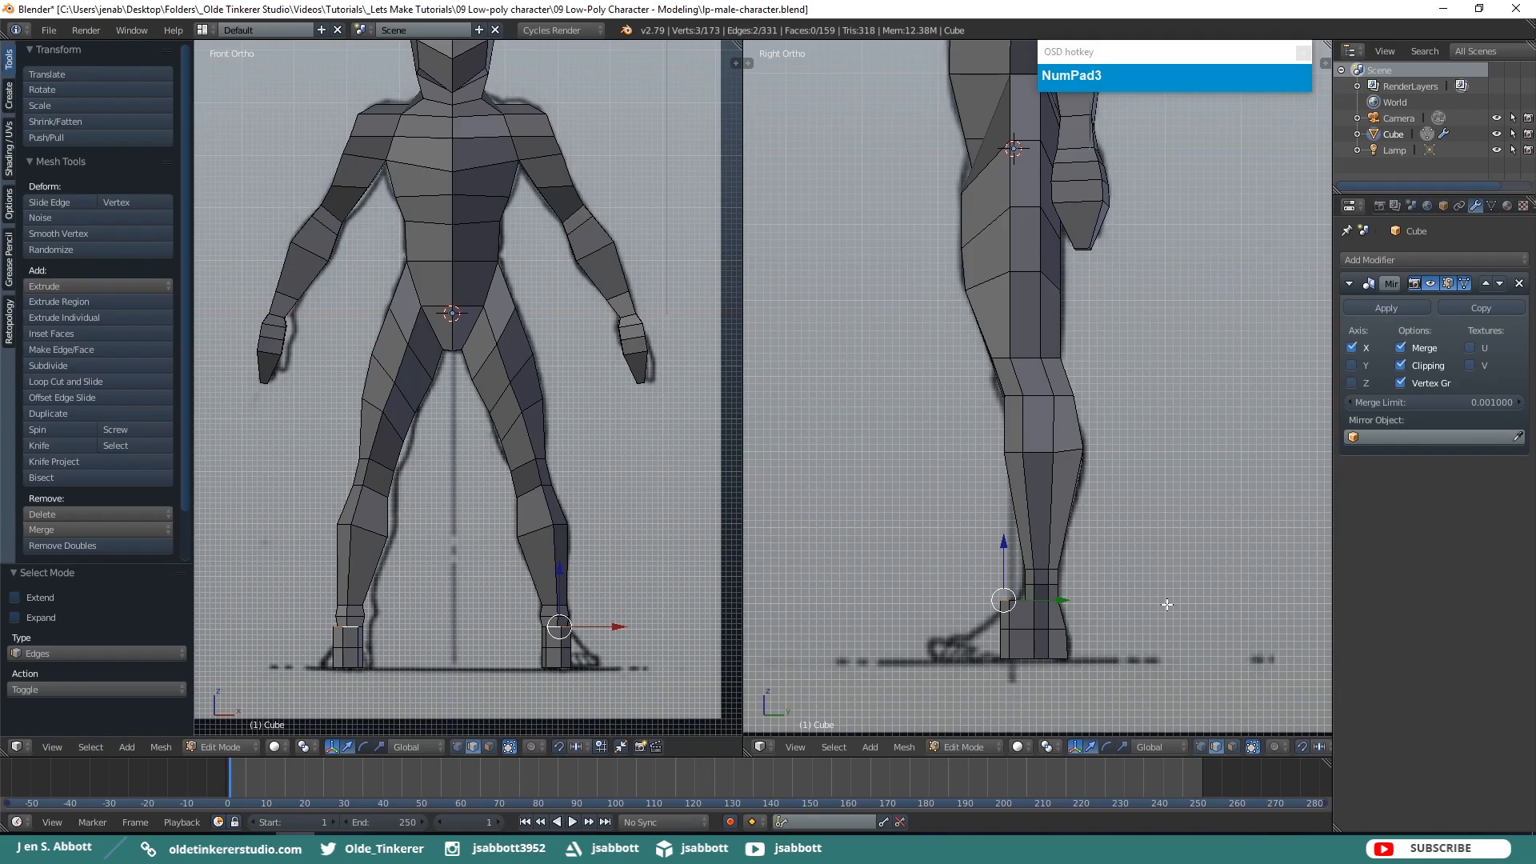
pyautogui.press('z')
pyautogui.click(1003, 545)
pyautogui.moveTo(1002, 545); pyautogui.dragTo(1002, 555)
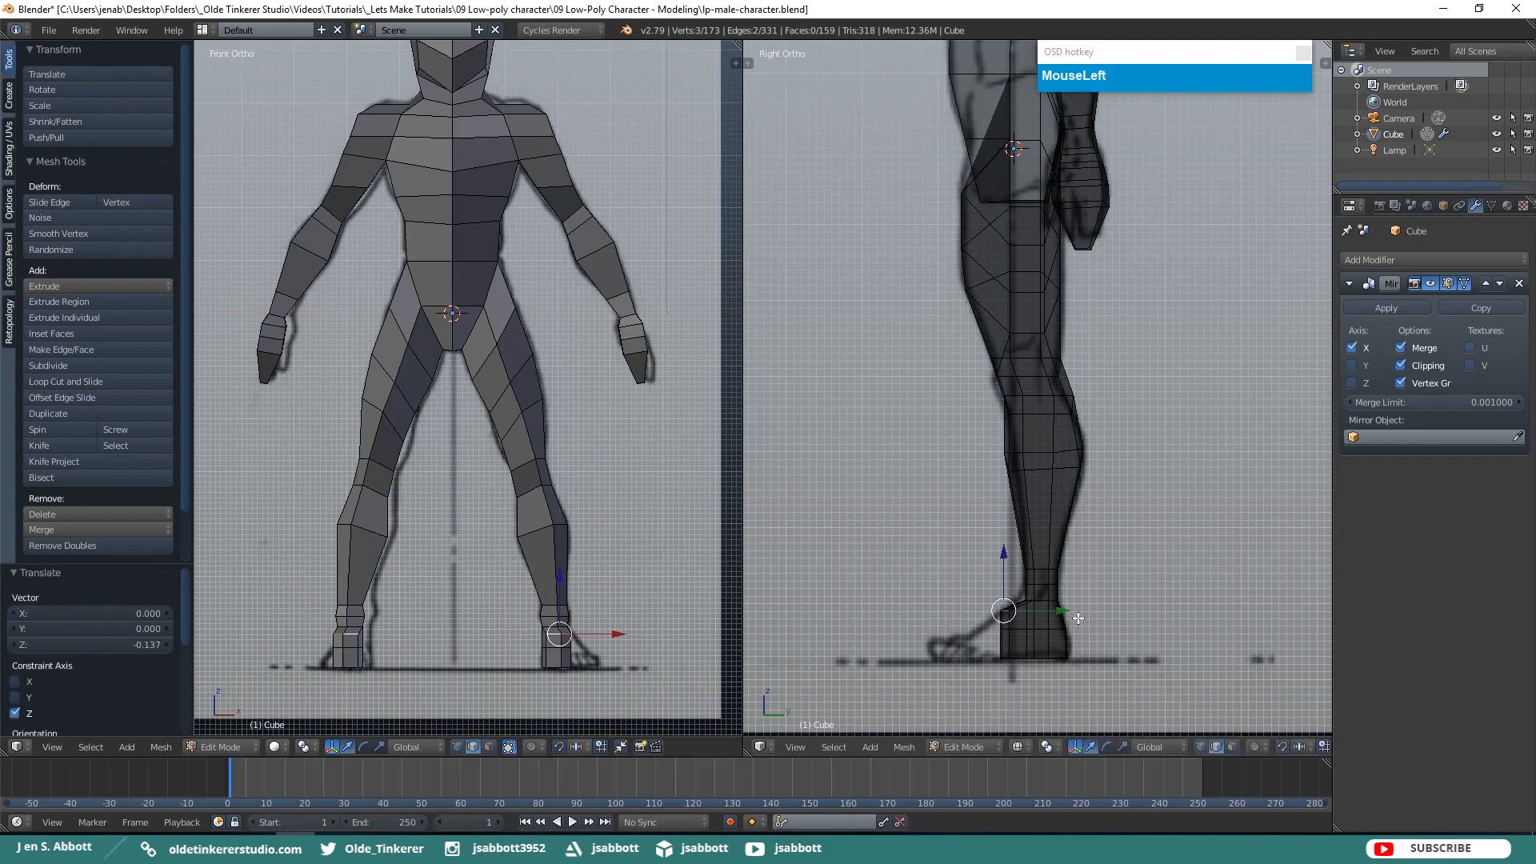
pyautogui.press('z')
pyautogui.press('a')
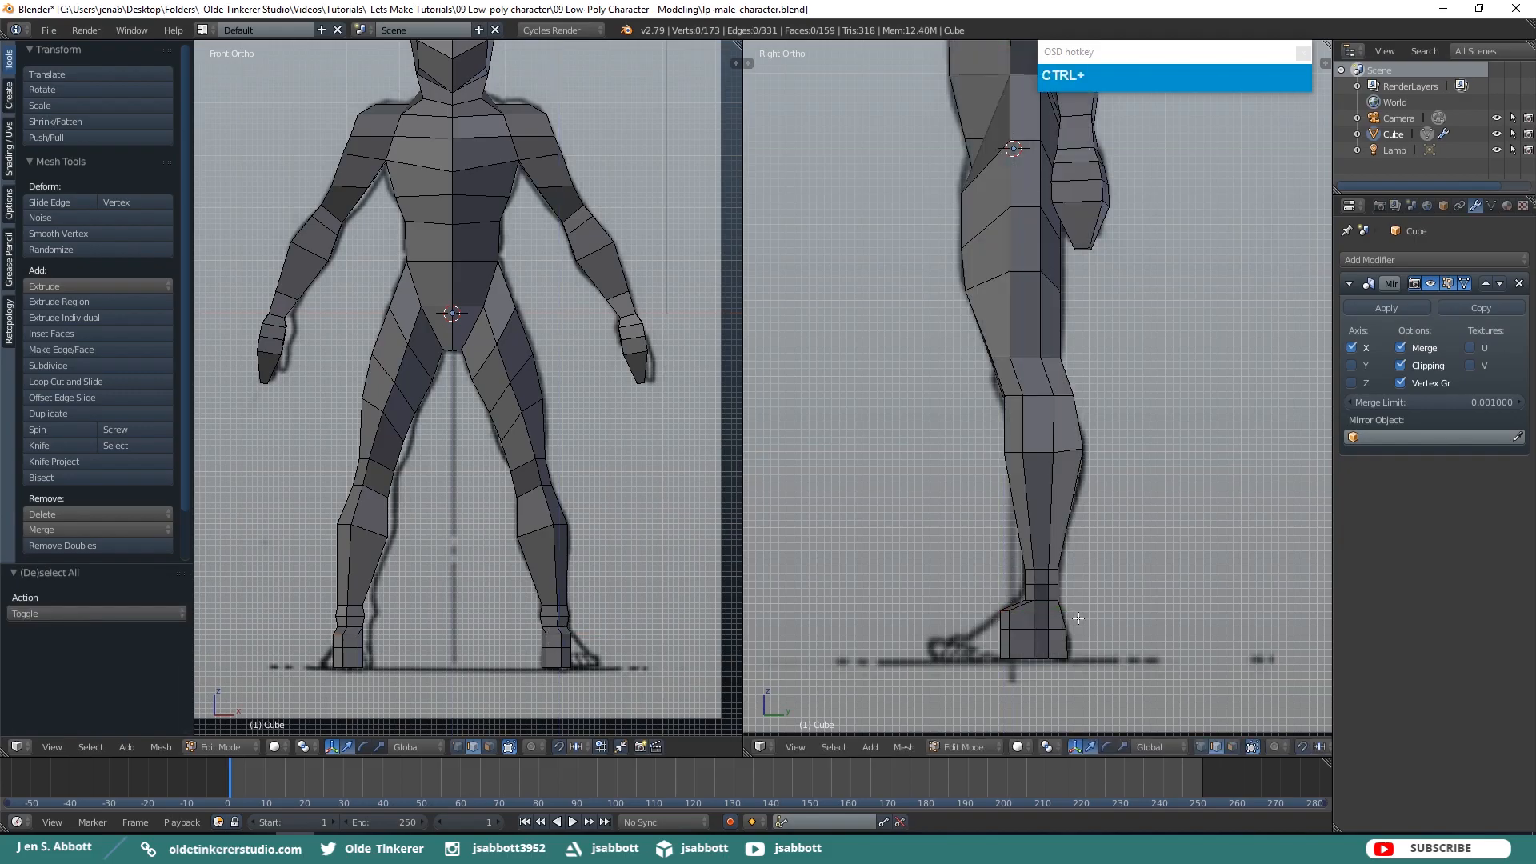
# Select the four front faces of the foot segment and flatten them by scaling to 0 along Y
pyautogui.hotkey('ctrl', 'Tab')
pyautogui.click(1047, 635)
pyautogui.moveTo(1047, 635); pyautogui.dragTo(1036, 639, button='middle')
pyautogui.keyDown('shift'); pyautogui.rightClick(1113, 643); pyautogui.keyUp('shift')
pyautogui.keyDown('shift'); pyautogui.rightClick(1100, 643); pyautogui.keyUp('shift')
pyautogui.keyDown('shift'); pyautogui.rightClick(1103, 662); pyautogui.keyUp('shift')
pyautogui.keyDown('shift'); pyautogui.rightClick(1115, 663); pyautogui.keyUp('shift')
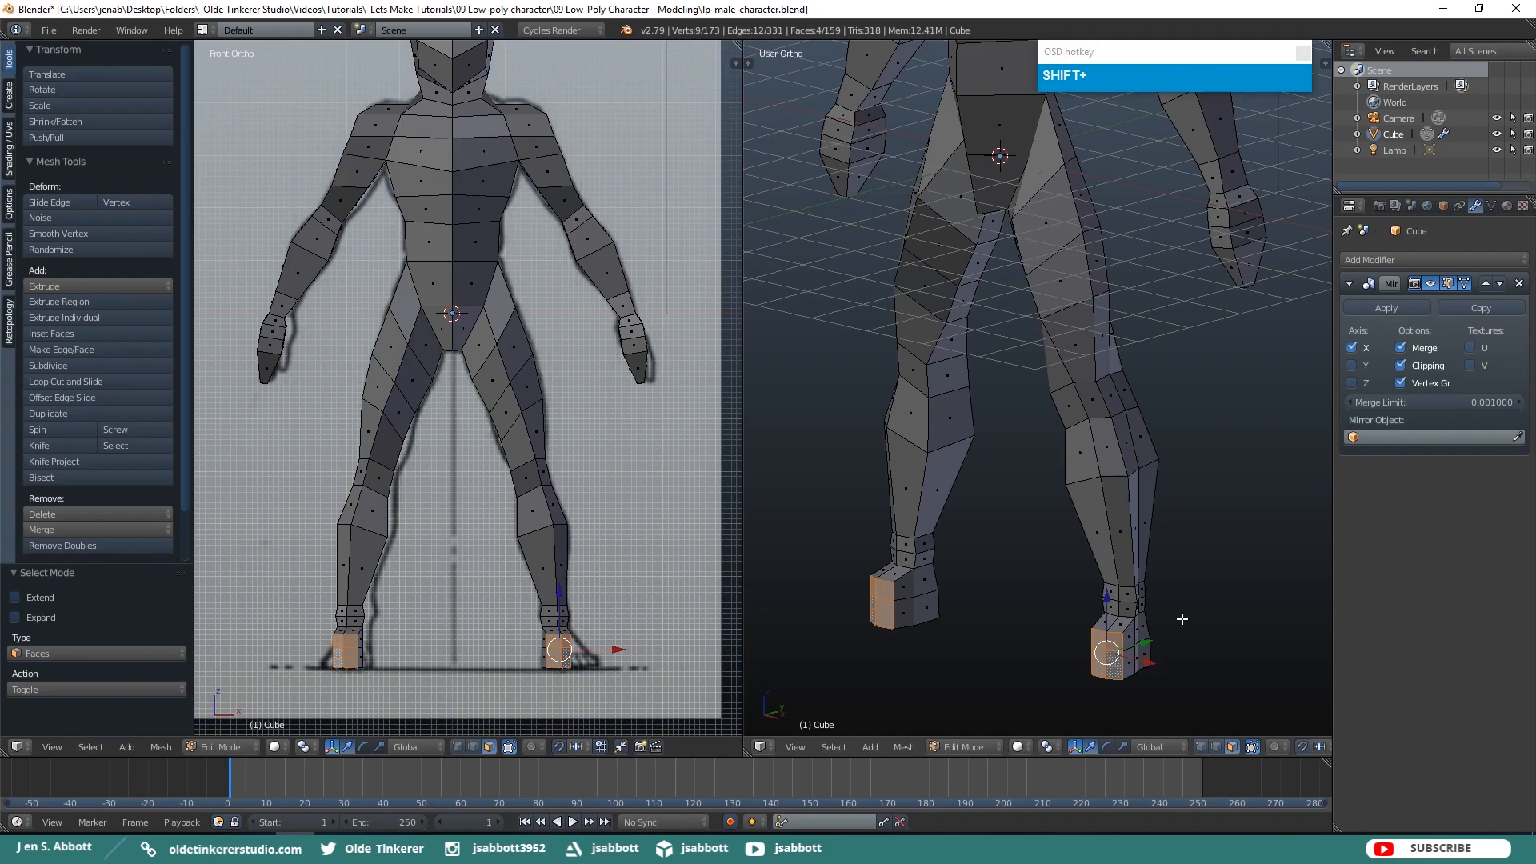
pyautogui.press('s')
pyautogui.press('y')
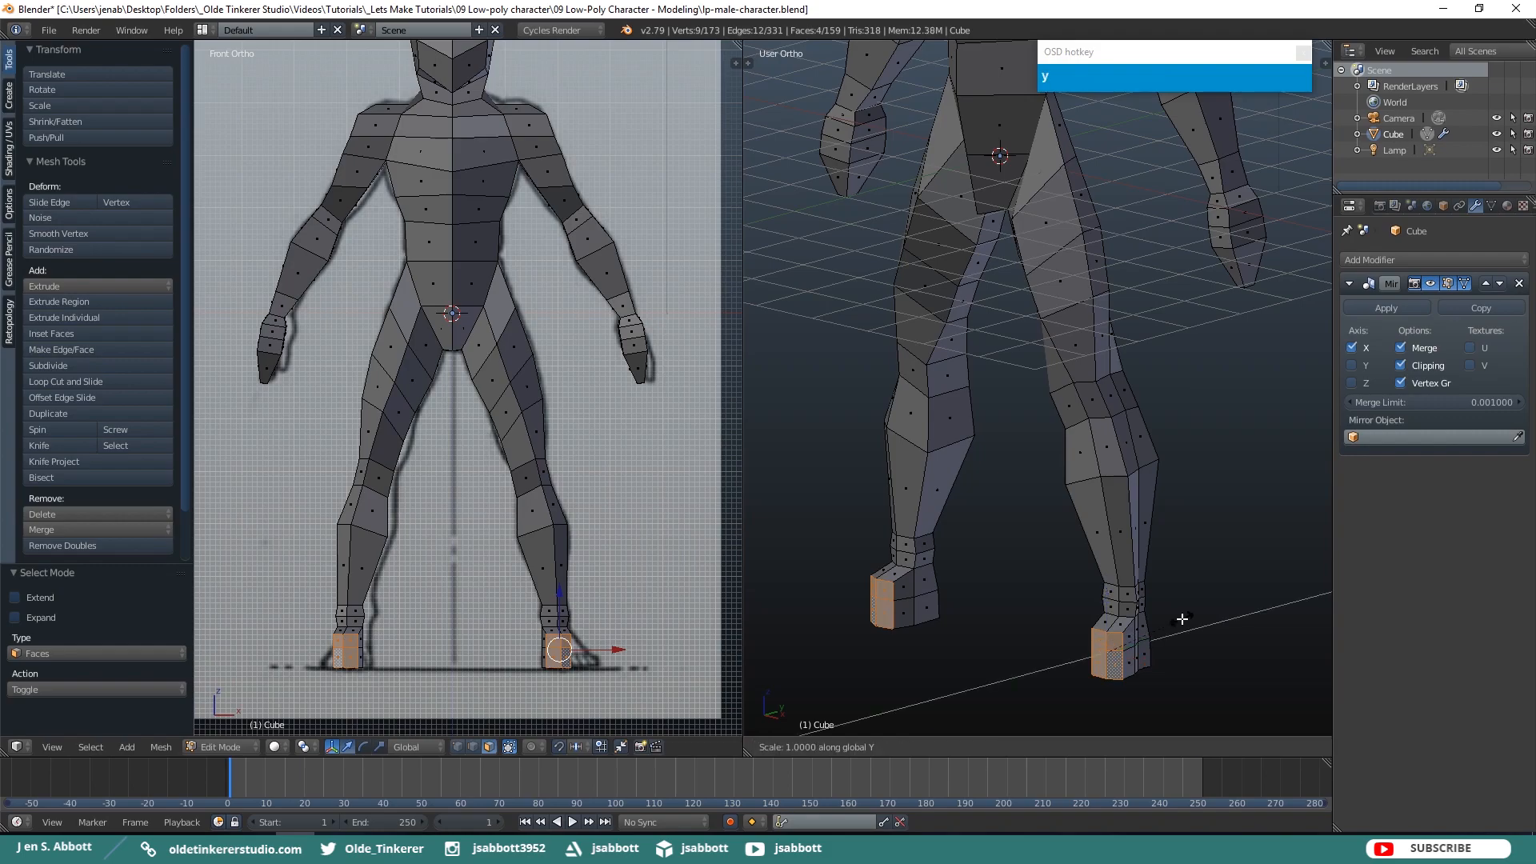
pyautogui.press('KP_0')
pyautogui.click(1182, 618)
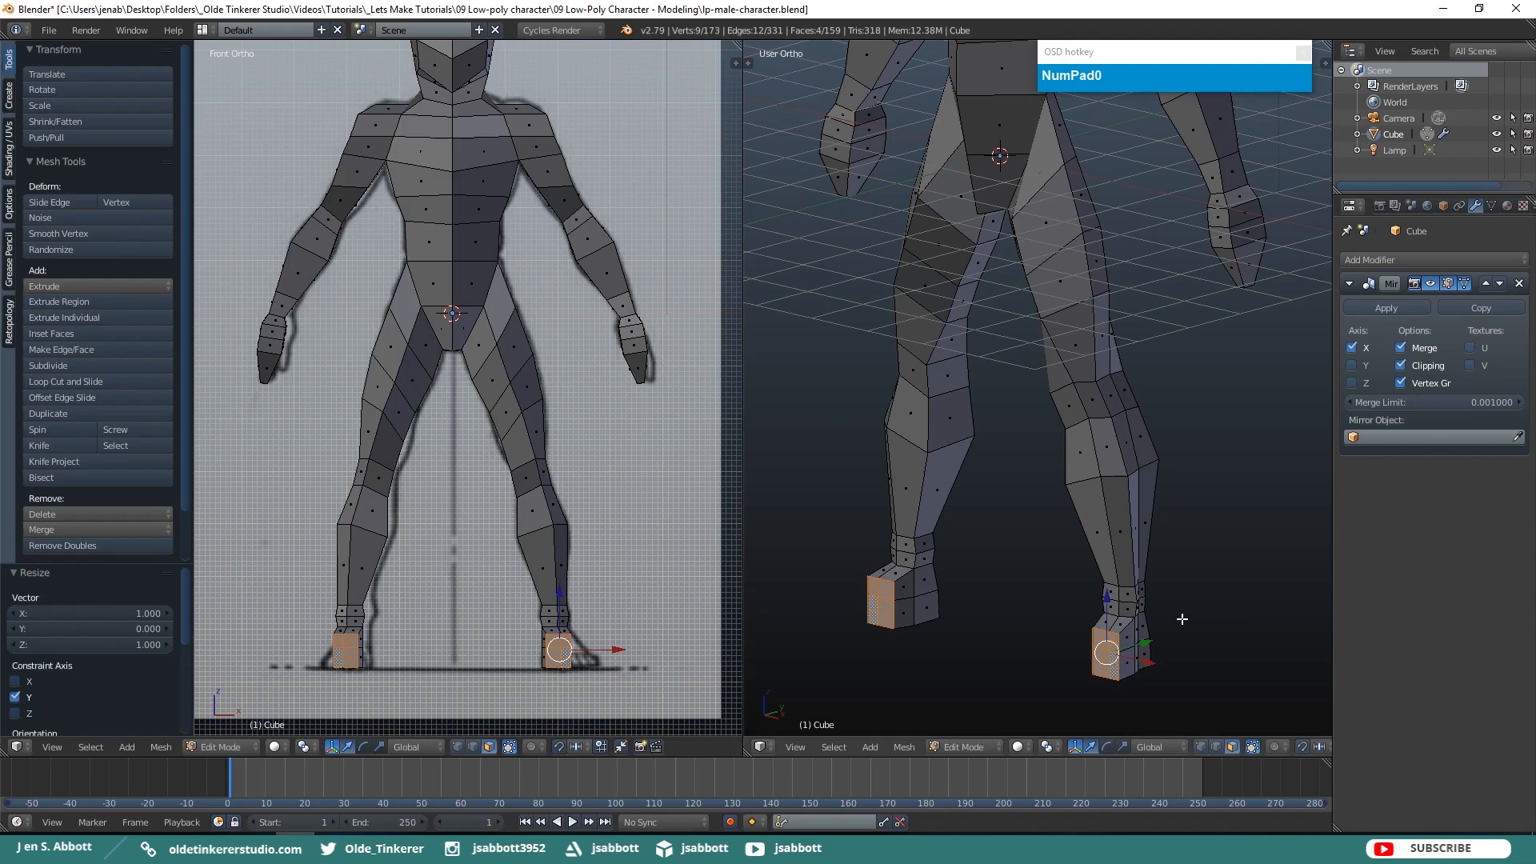
# Extrude the four front foot faces about -0.422 along Y in the side view
pyautogui.press('KP_3')
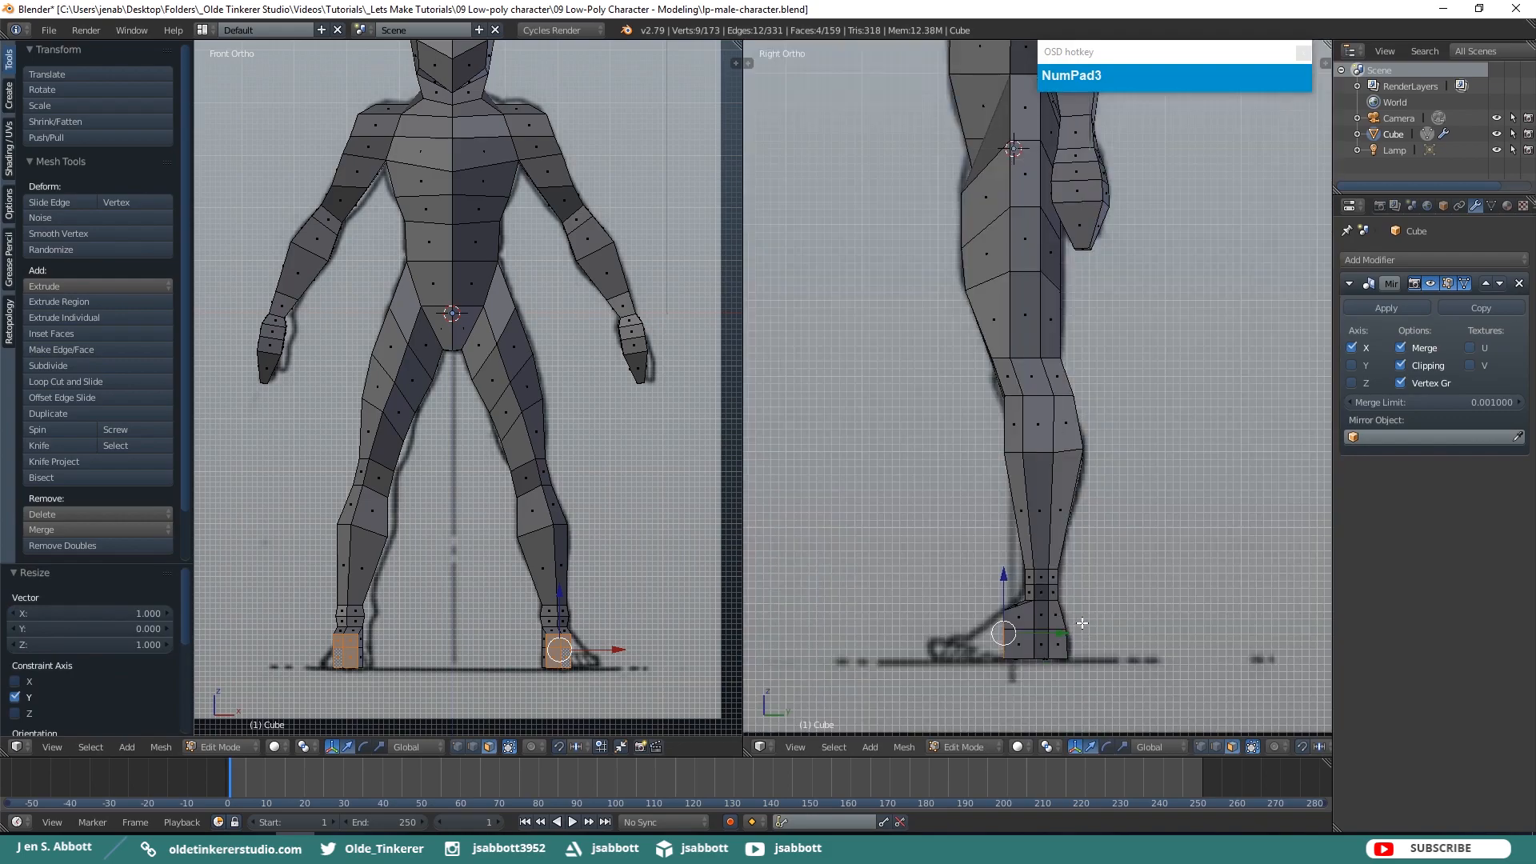
pyautogui.press('e')
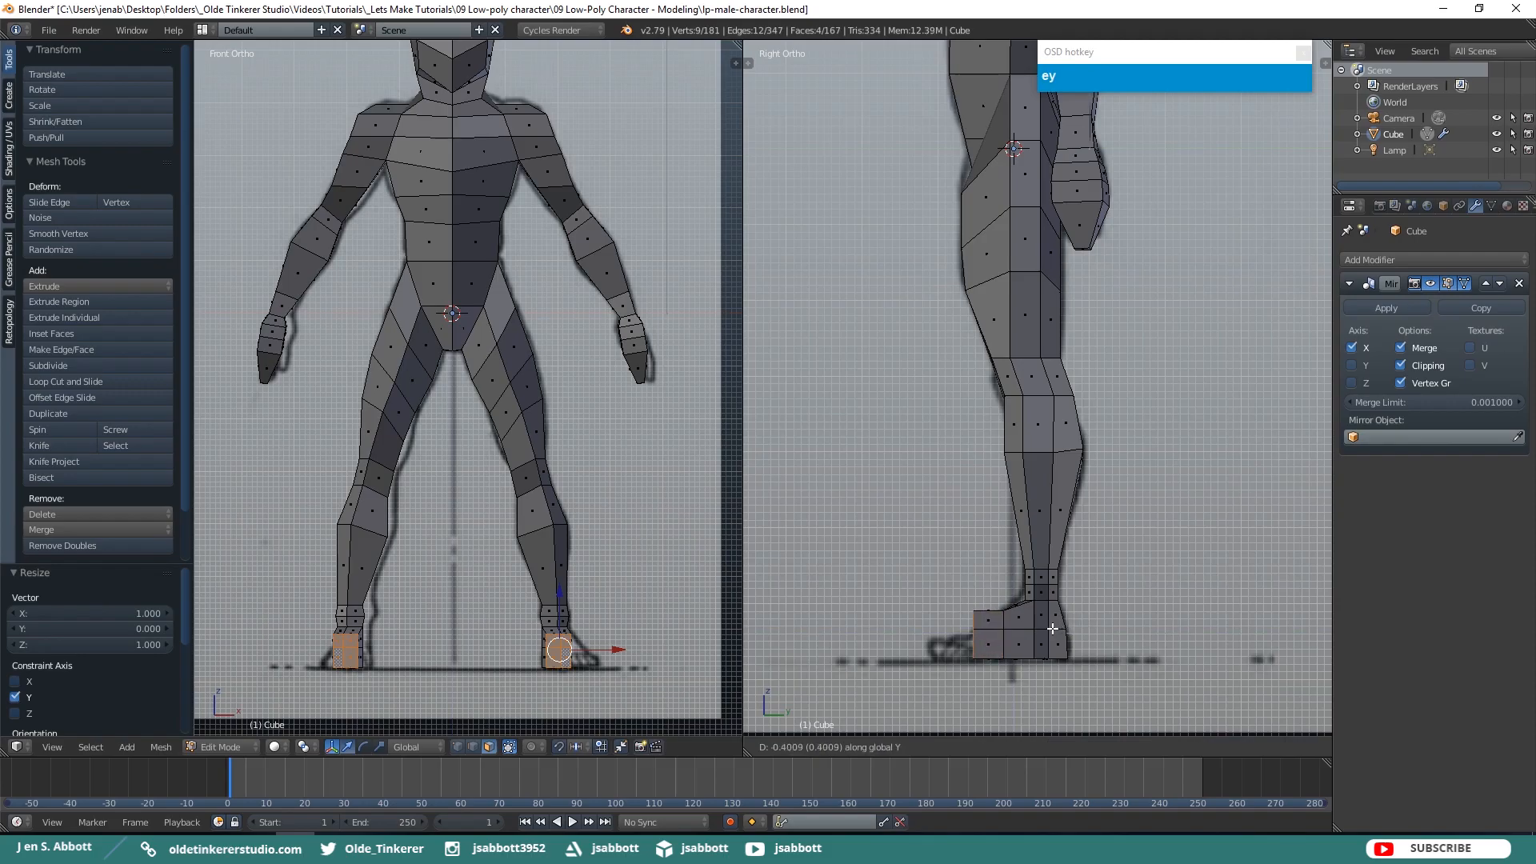
pyautogui.click(1051, 627)
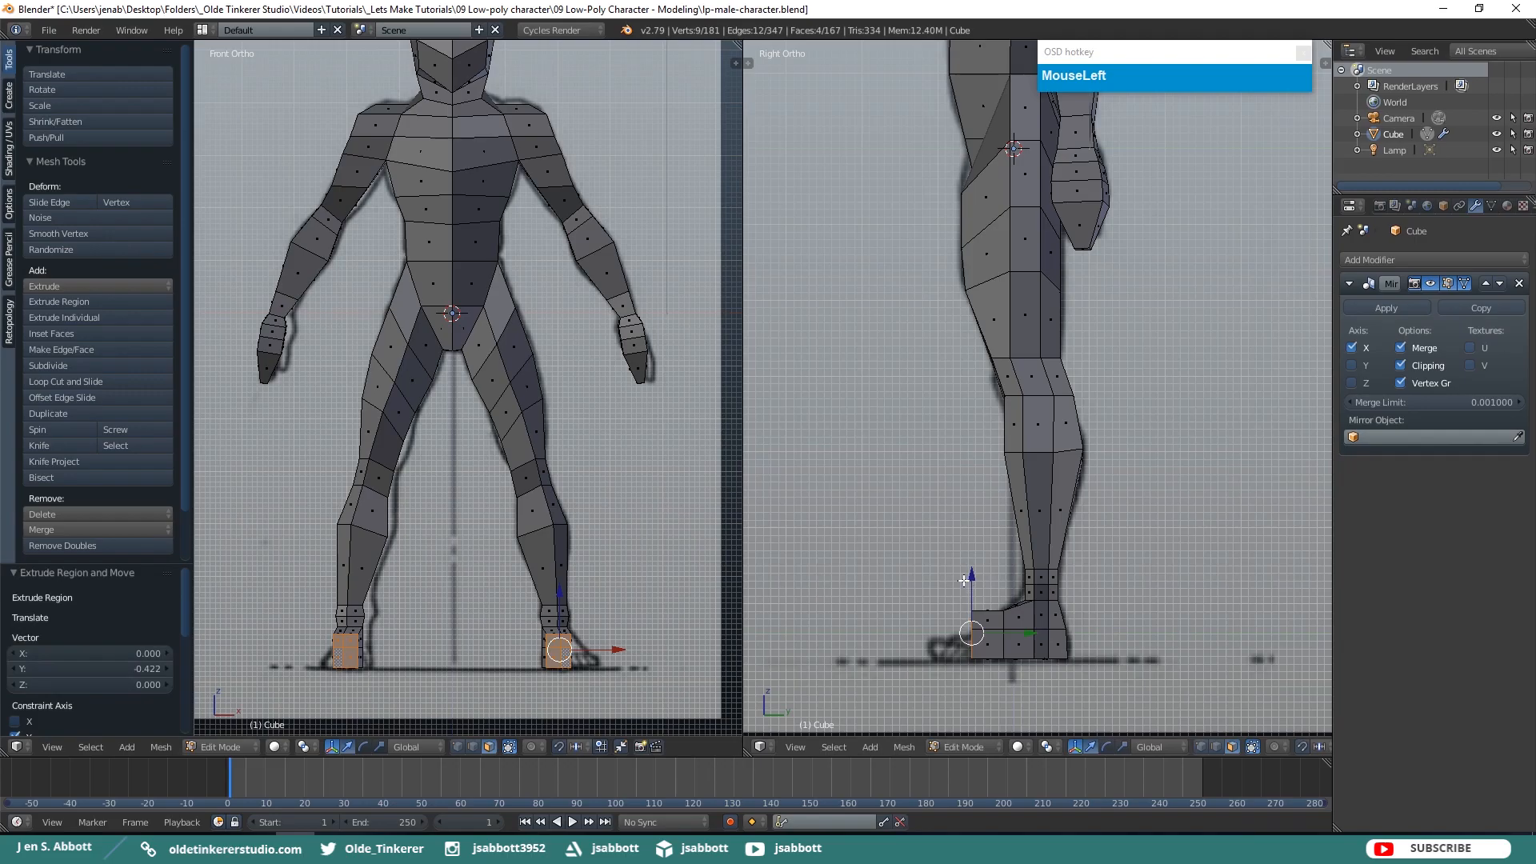
# Try lowering the two top front edges of the foot about 0.369 along Z, inspect the shape, and undo the move
pyautogui.hotkey('ctrl', 'Tab')
pyautogui.click(923, 566)
pyautogui.moveTo(923, 568); pyautogui.dragTo(1040, 657, button='middle')
pyautogui.rightClick(1033, 652)
pyautogui.keyDown('shift'); pyautogui.rightClick(1089, 632); pyautogui.keyUp('shift')
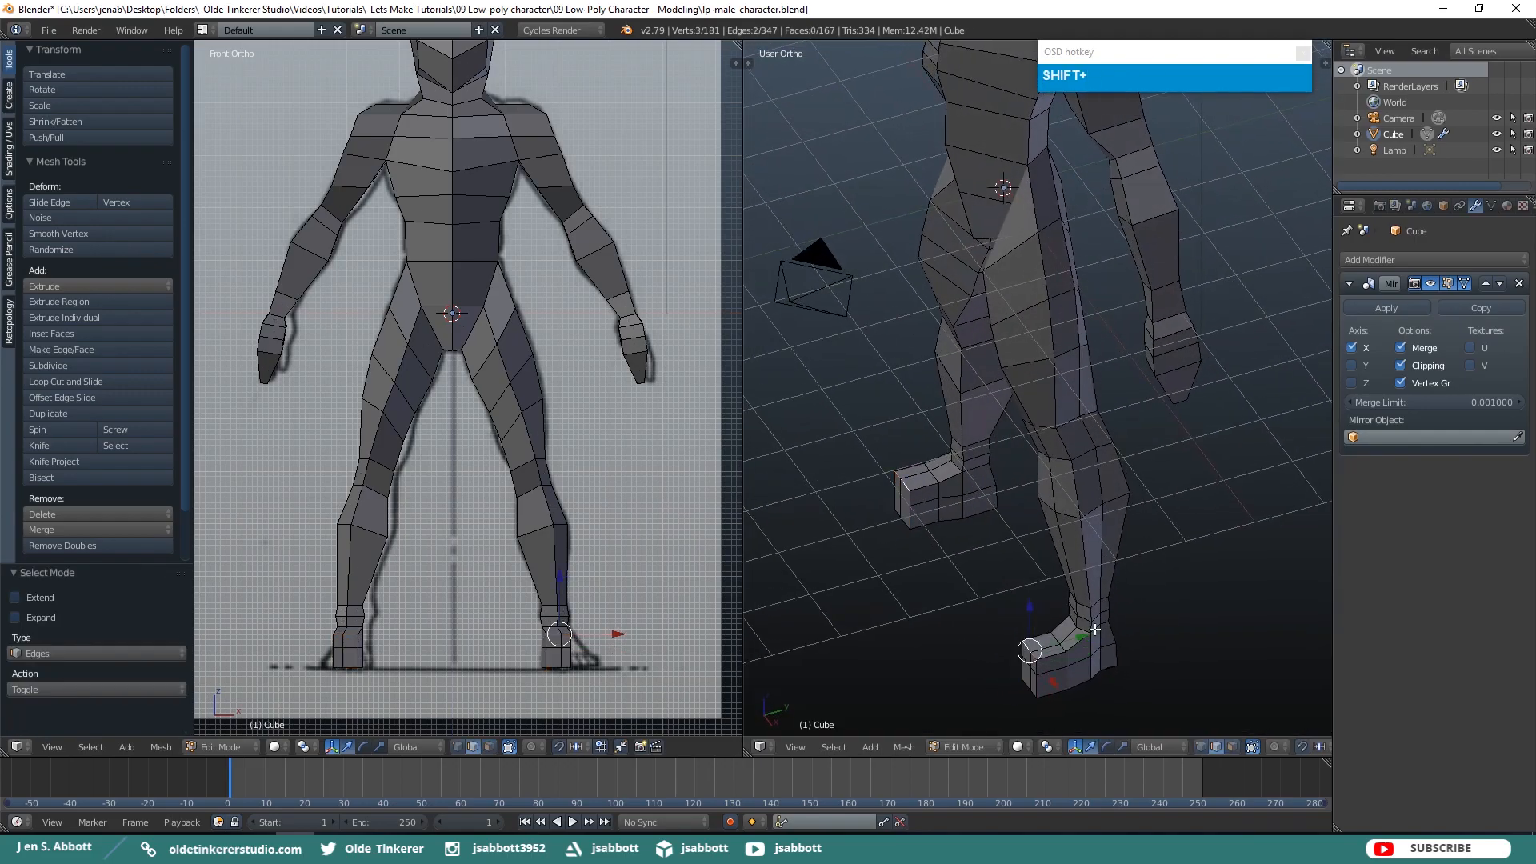
pyautogui.press('KP_3')
pyautogui.press('z')
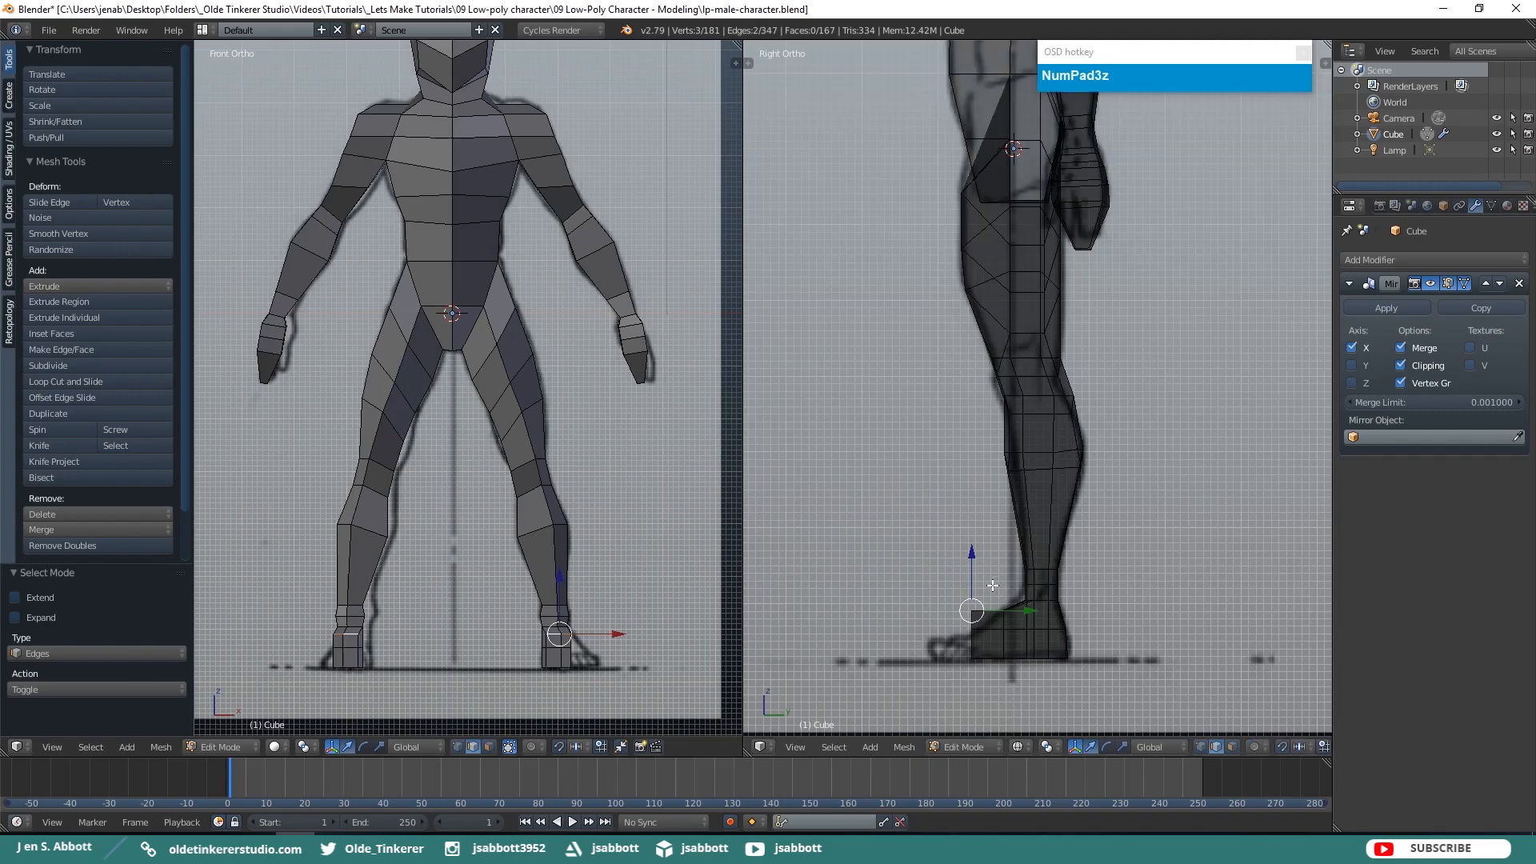
pyautogui.moveTo(972, 553); pyautogui.dragTo(972, 581)
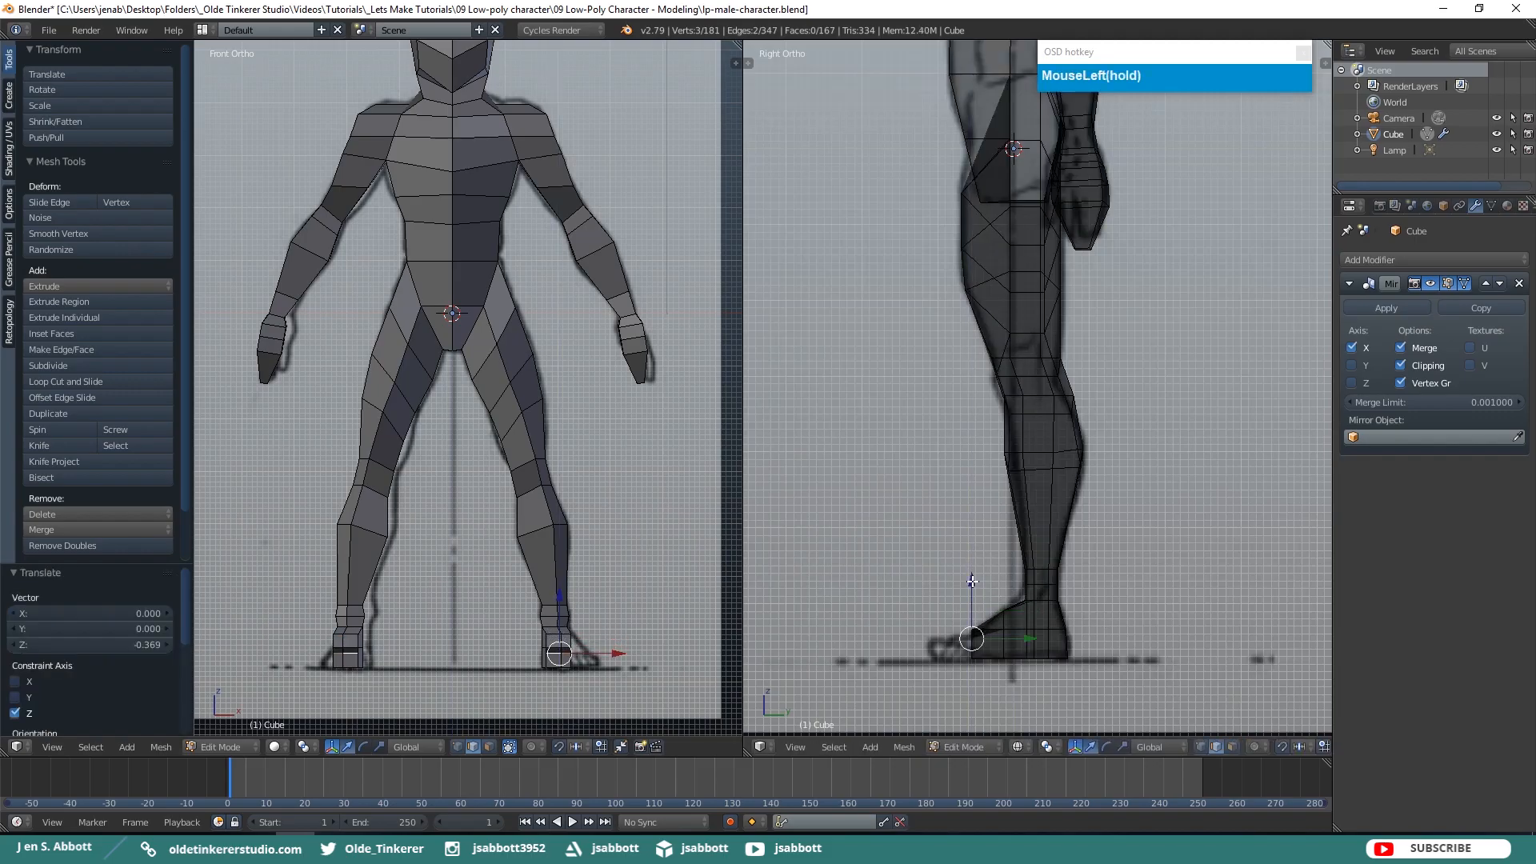
pyautogui.press('z')
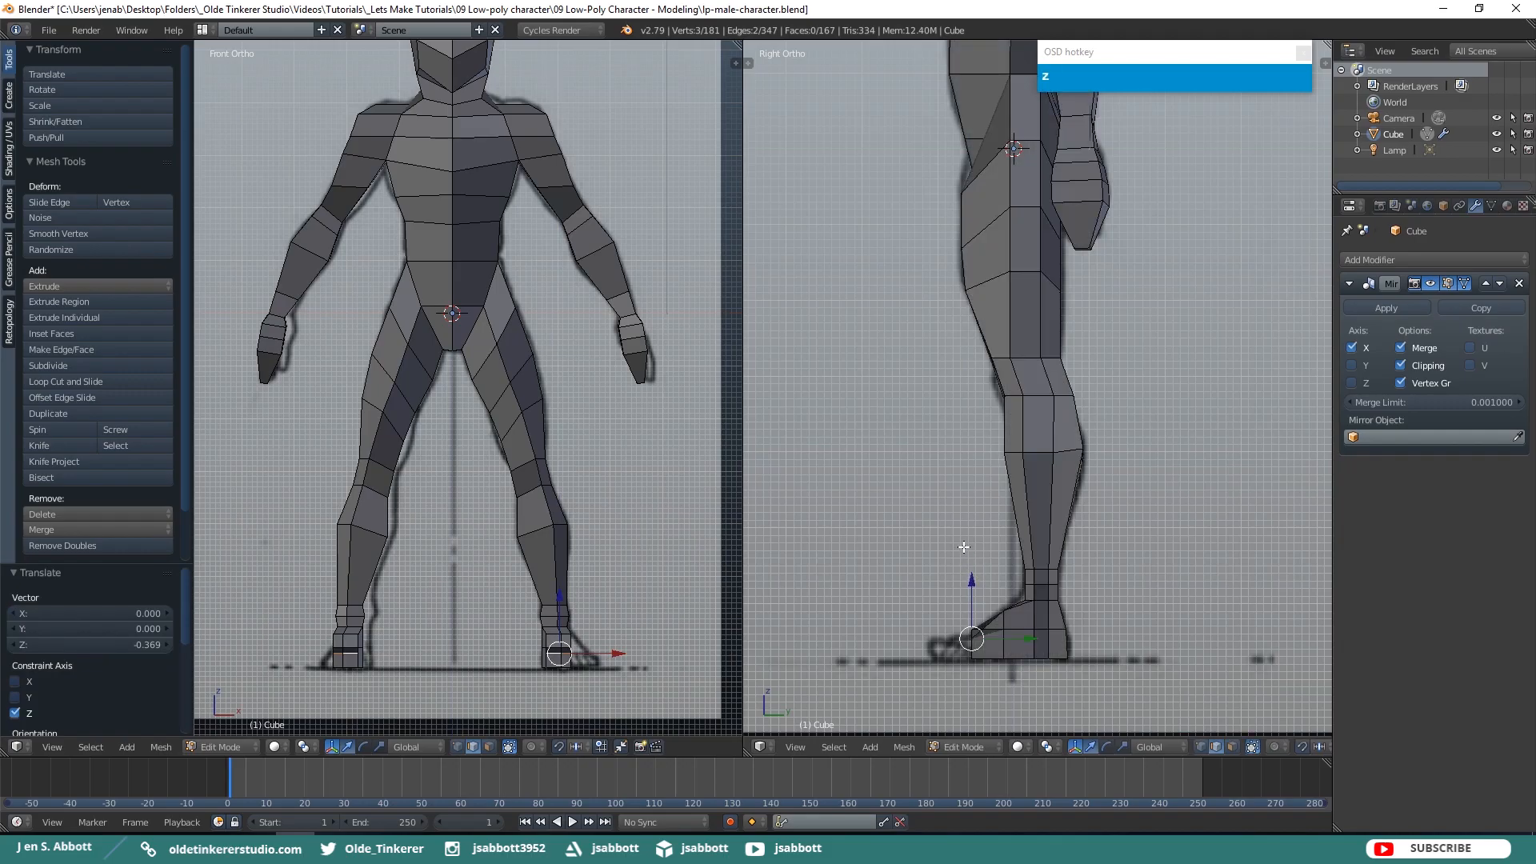
pyautogui.moveTo(926, 560); pyautogui.dragTo(928, 646, button='middle')
pyautogui.hotkey('ctrl', 'z')
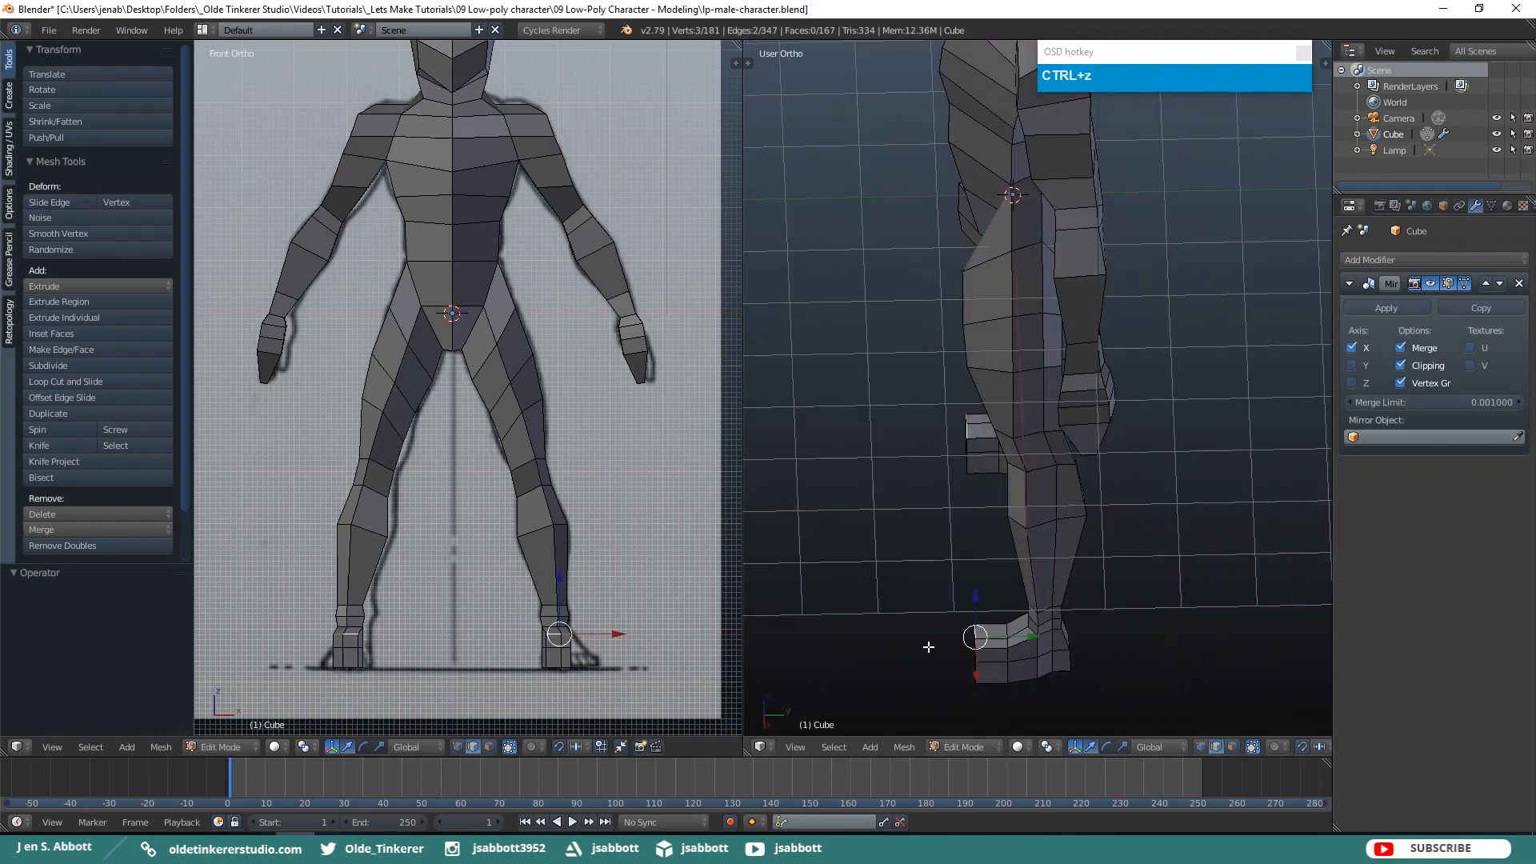
pyautogui.press('KP_3')
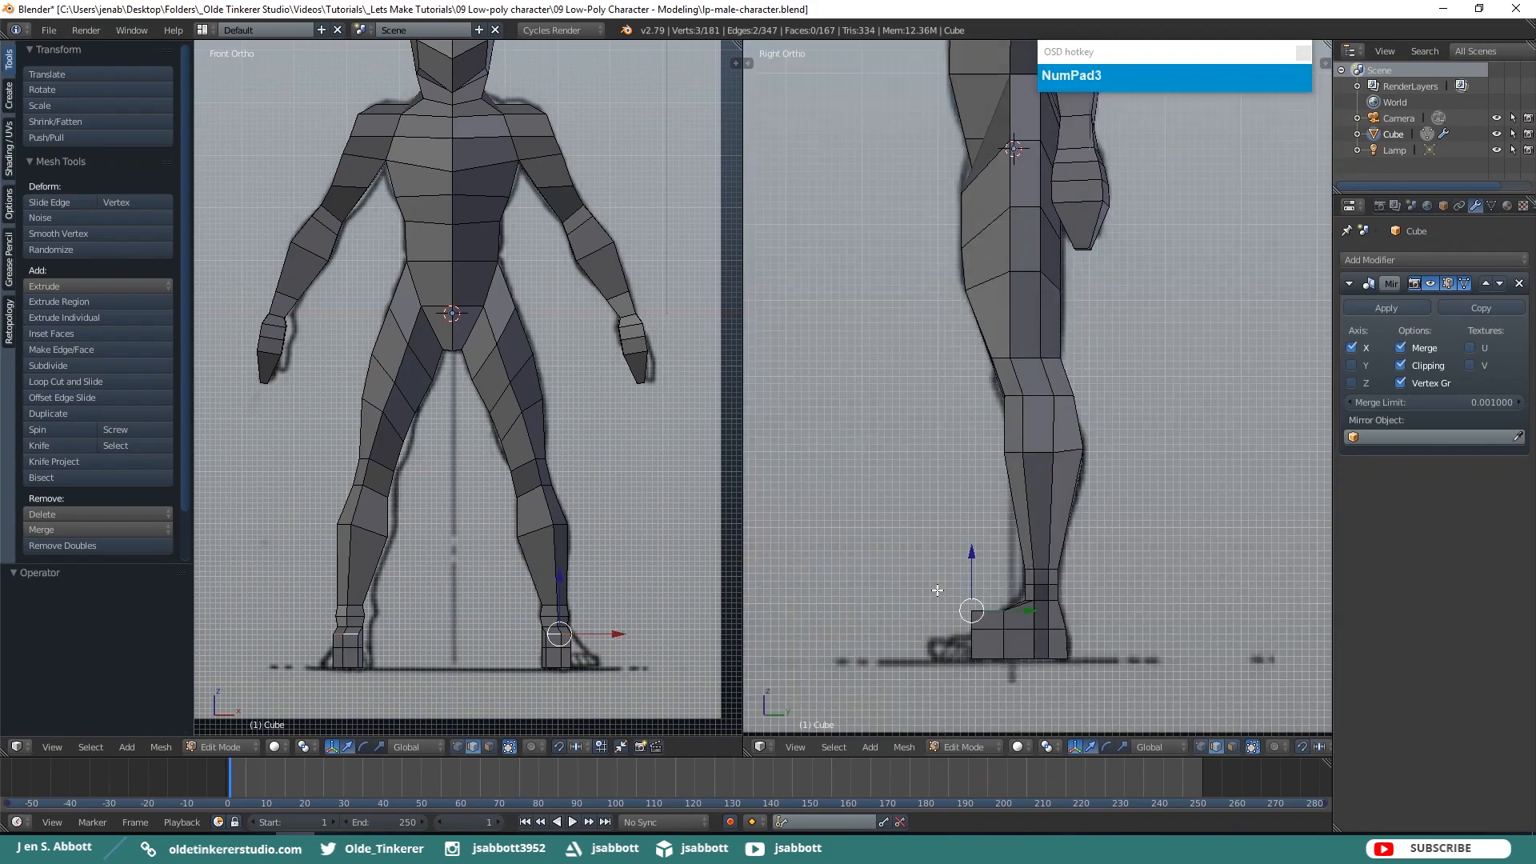
# Move the two top front edges of the foot about 0.021 along Y and -0.232 along Z to match the side reference
pyautogui.press('z')
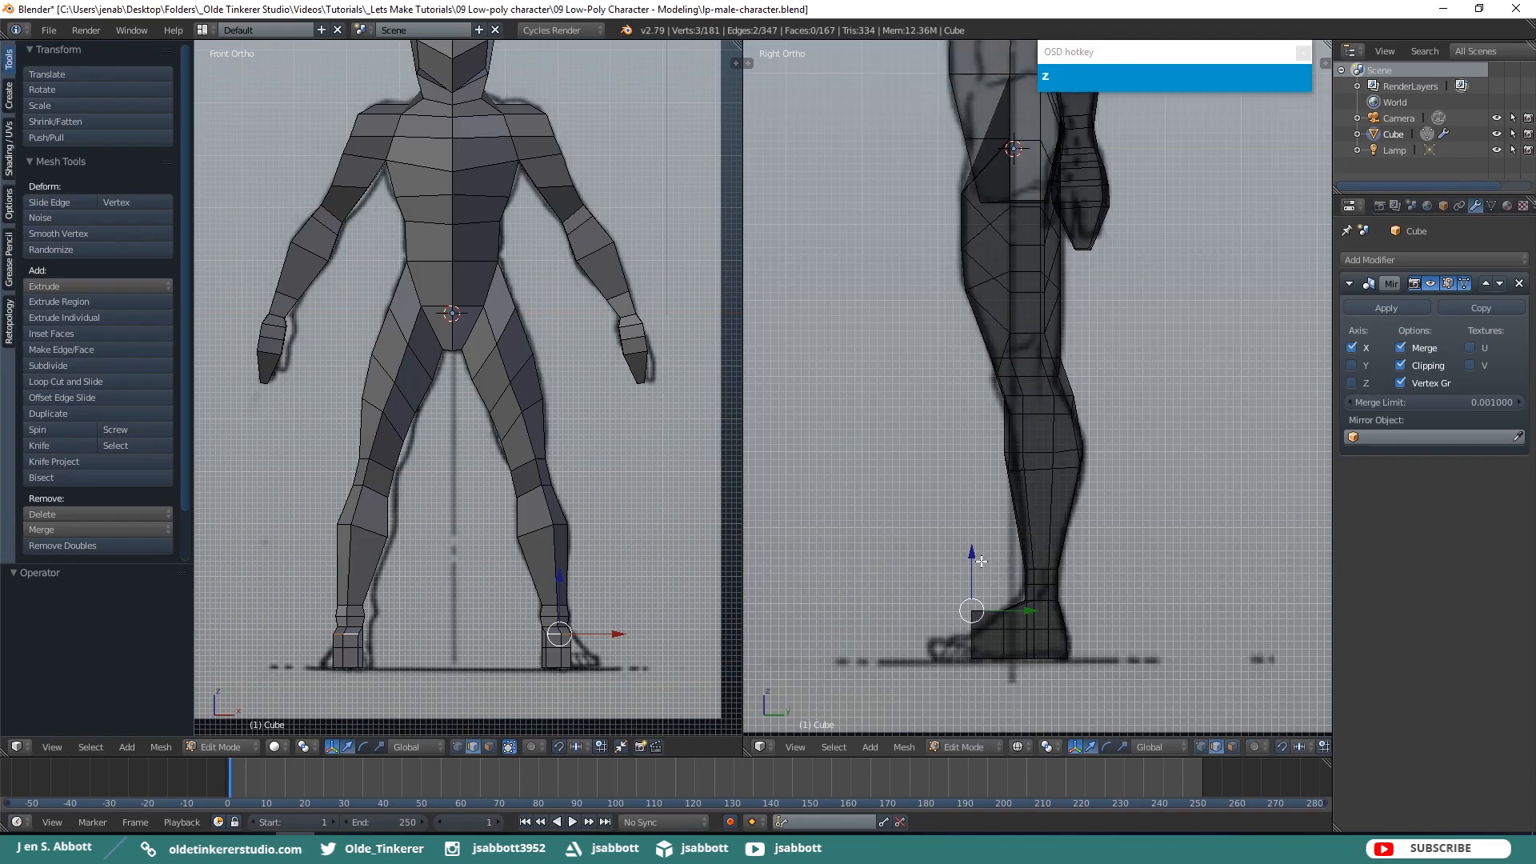
pyautogui.press('g')
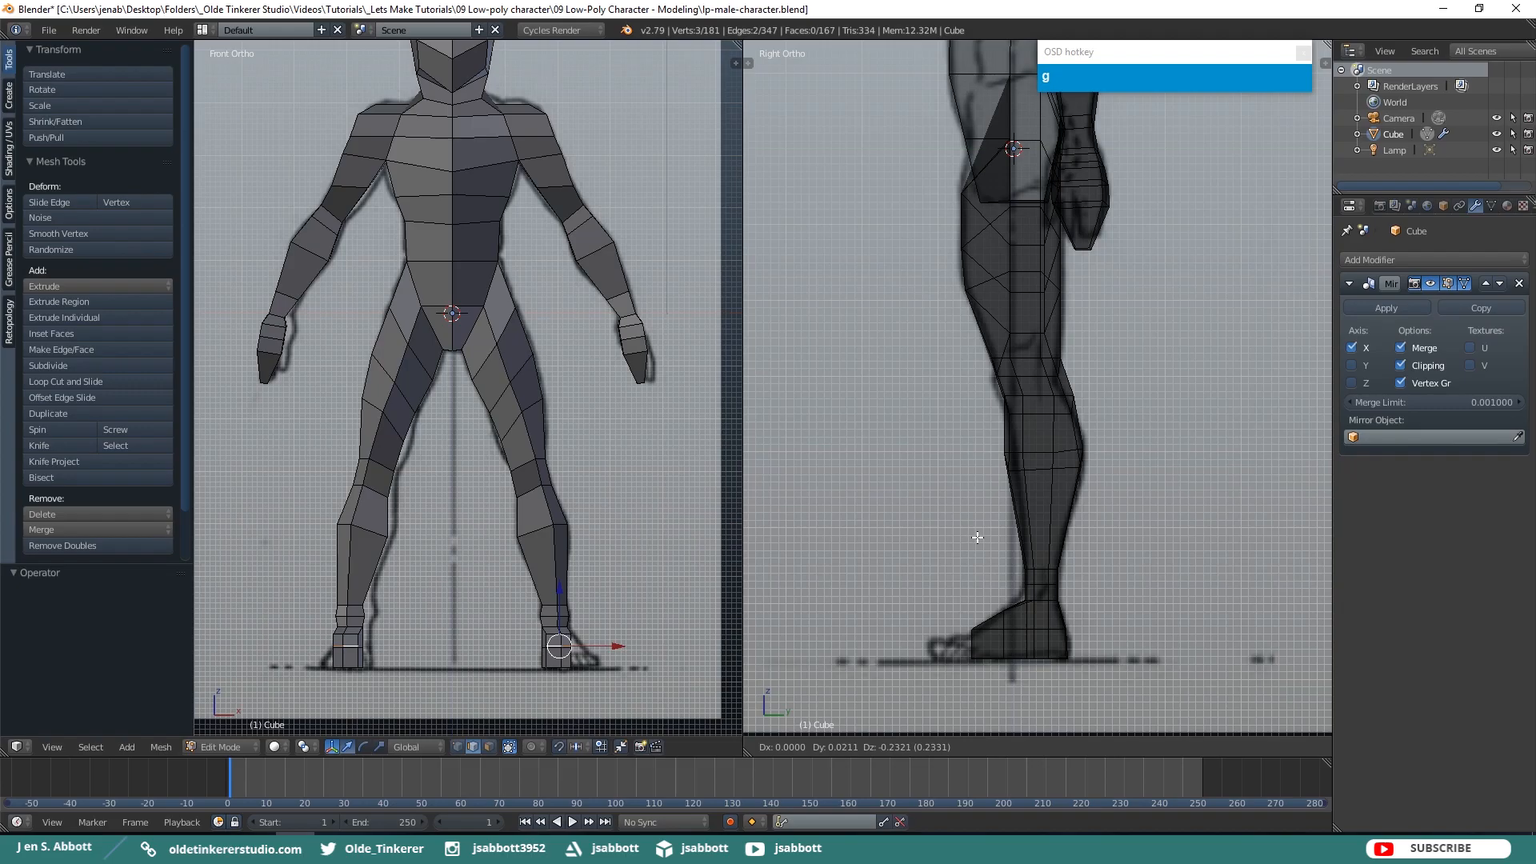
pyautogui.click(977, 538)
# Select the two front faces of the foot and extrude them along Y to the toe tip in the side reference
pyautogui.hotkey('ctrl', 'Tab')
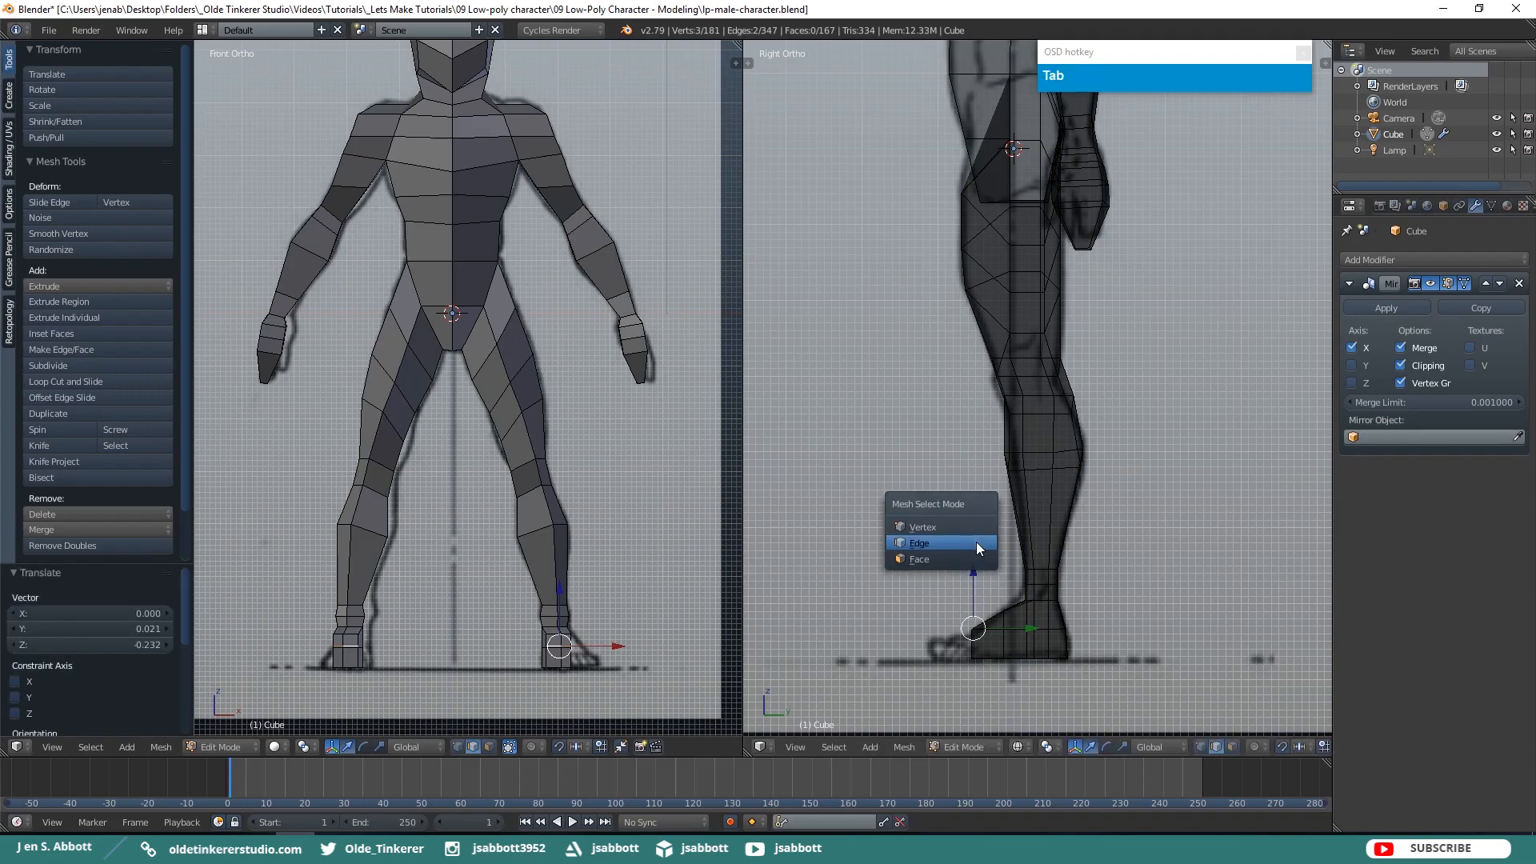
pyautogui.click(929, 555)
pyautogui.press('z')
pyautogui.moveTo(917, 565); pyautogui.dragTo(1080, 676, button='middle')
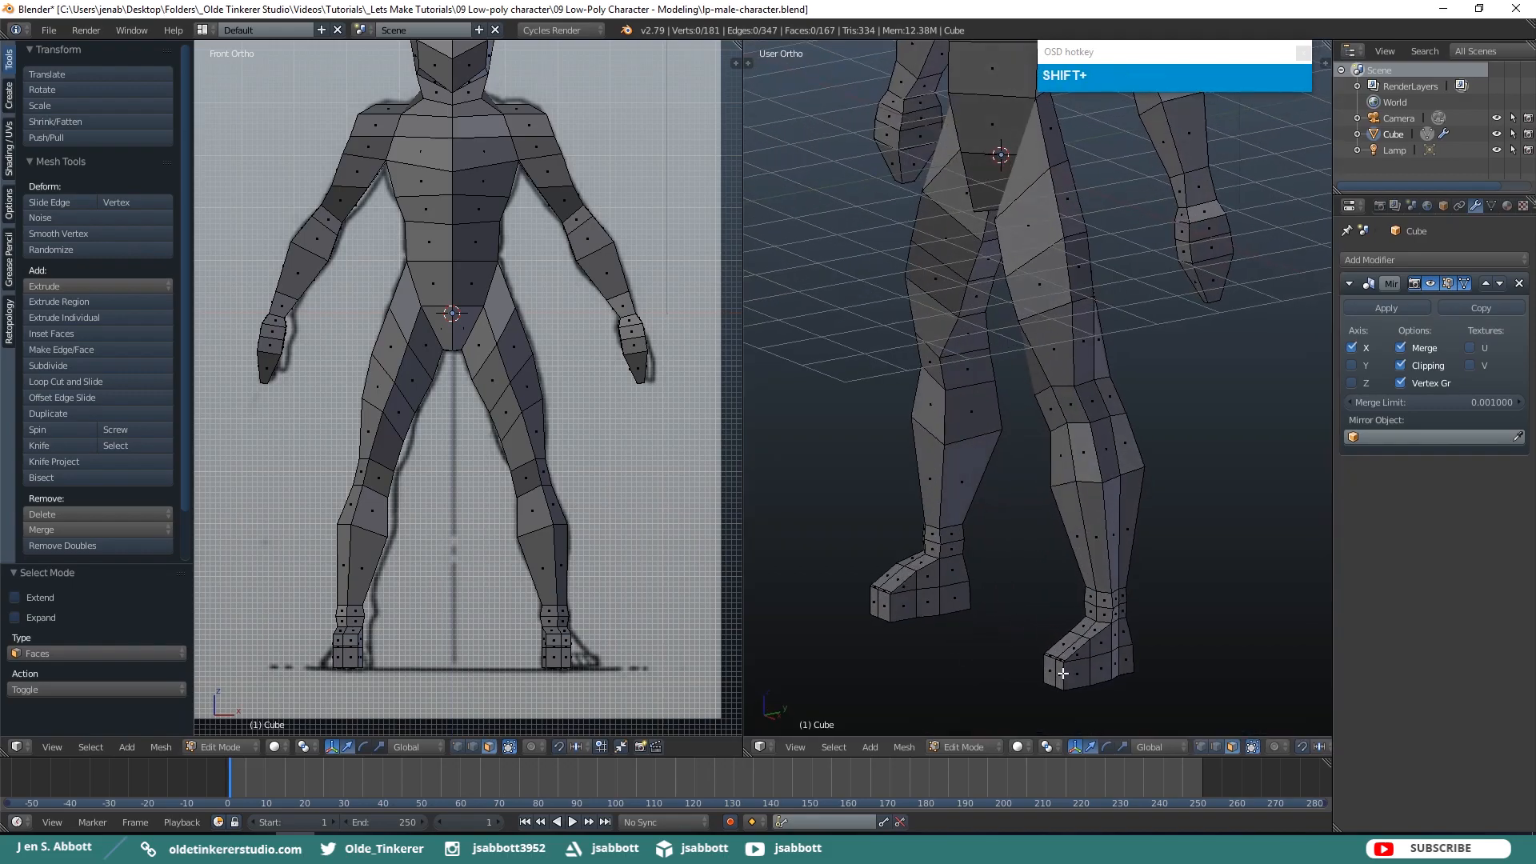
pyautogui.rightClick(1054, 671)
pyautogui.keyDown('shift'); pyautogui.rightClick(1053, 673); pyautogui.keyUp('shift')
pyautogui.press('KP_3')
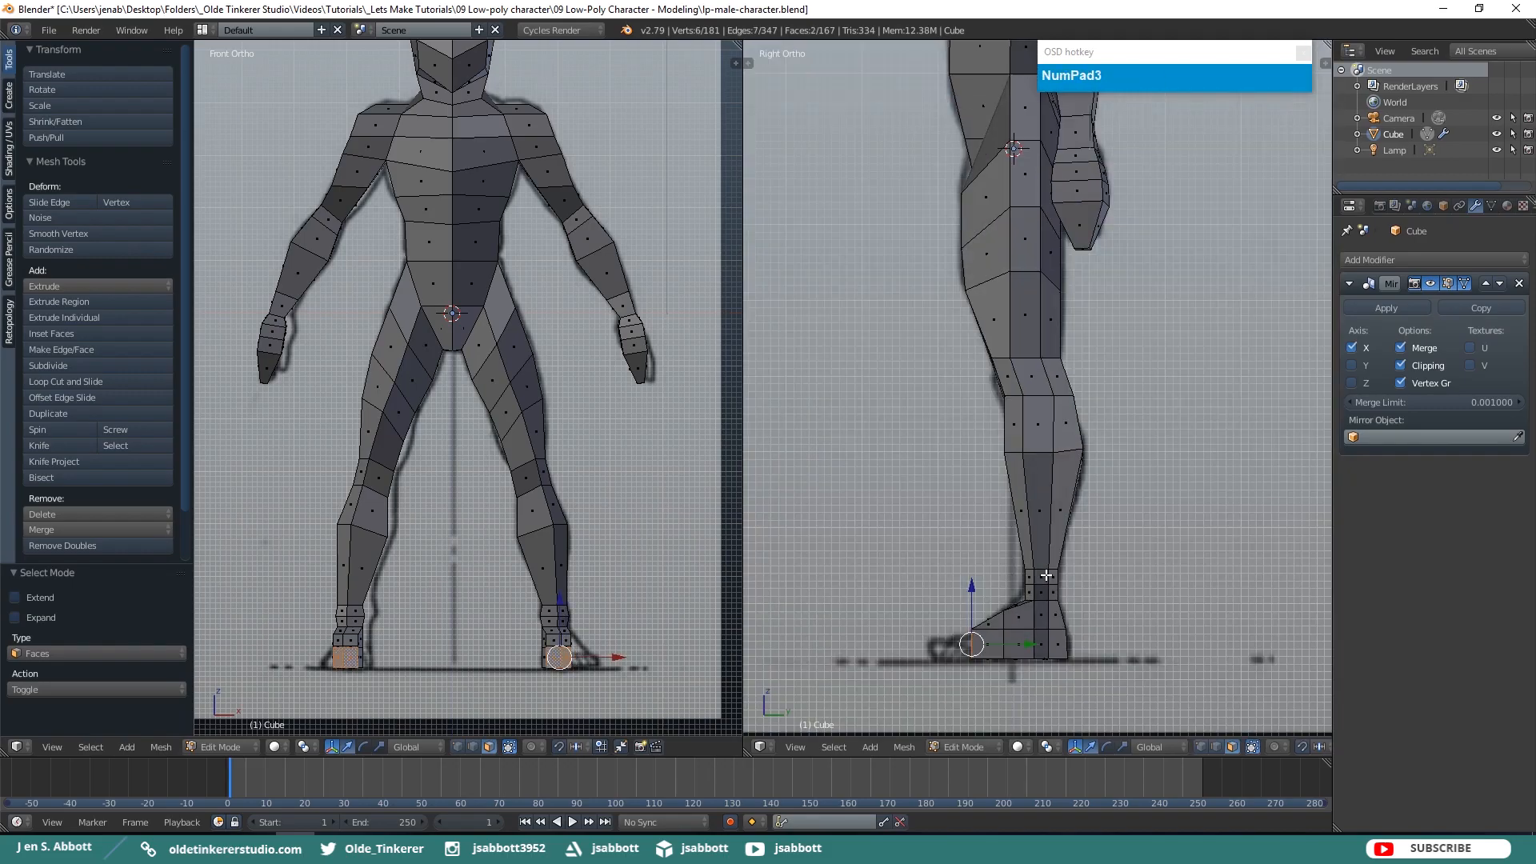
pyautogui.press('z')
pyautogui.press('e')
pyautogui.press('y')
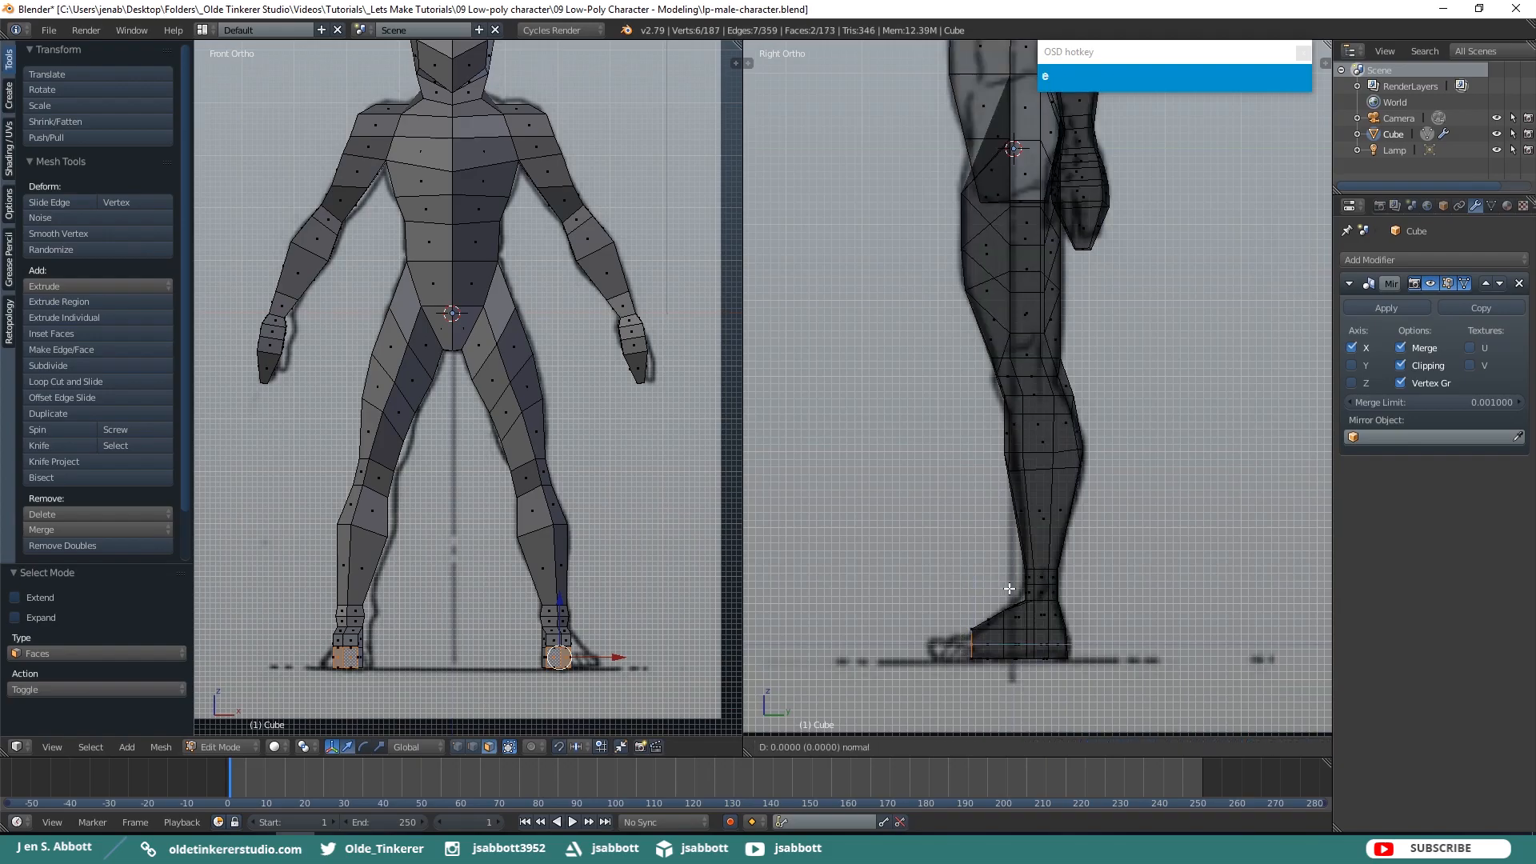
pyautogui.click(963, 599)
# Select the two top front edges of the toe segment and lower them about 0.148 along Z
pyautogui.hotkey('ctrl', 'Tab')
pyautogui.click(850, 525)
pyautogui.moveTo(900, 542); pyautogui.dragTo(943, 627, button='middle')
pyautogui.rightClick(978, 678)
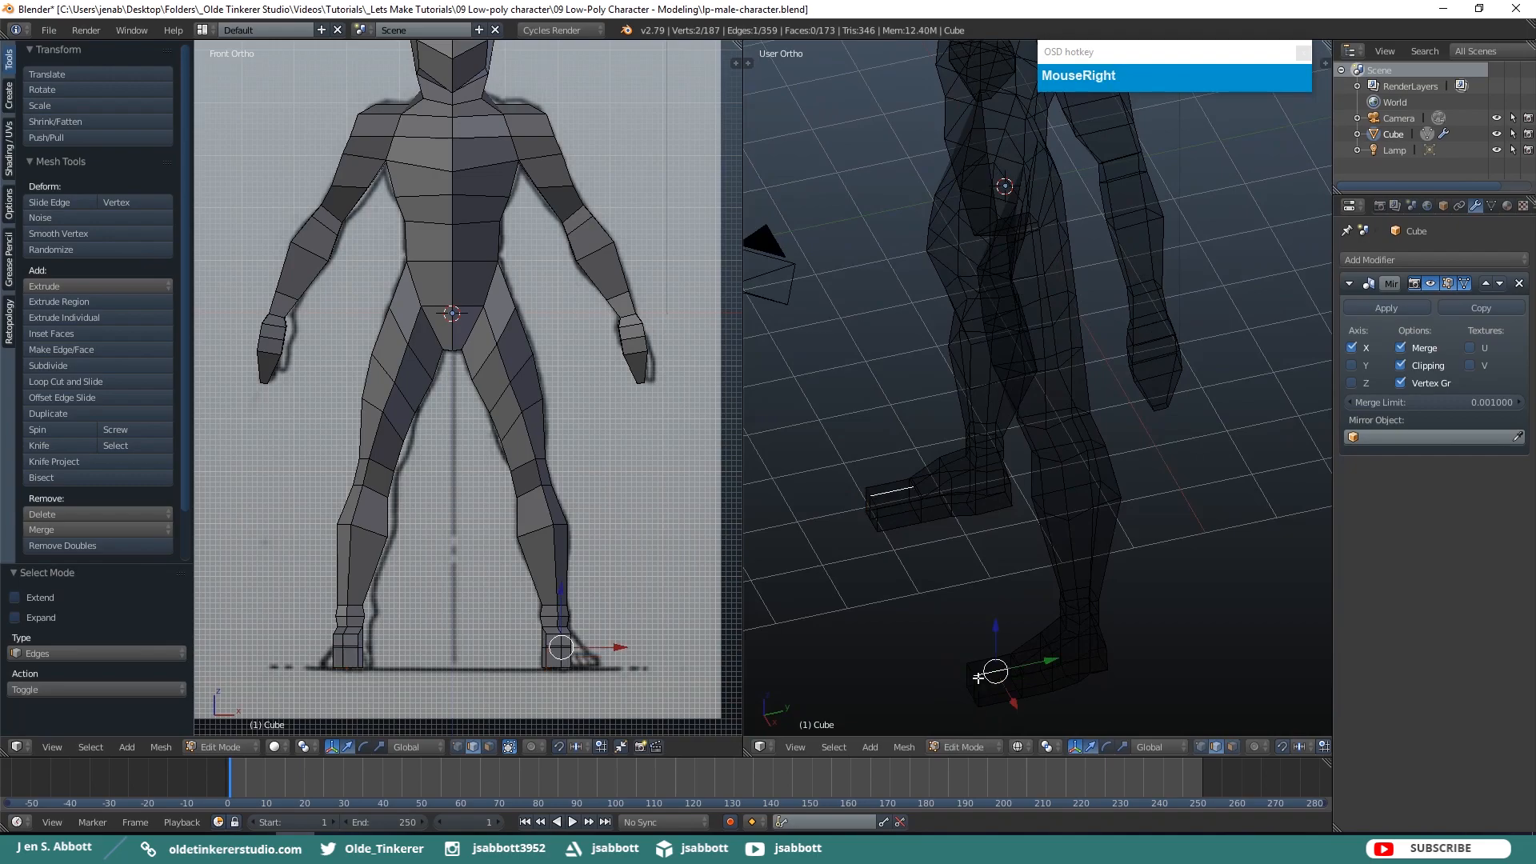
pyautogui.press('z')
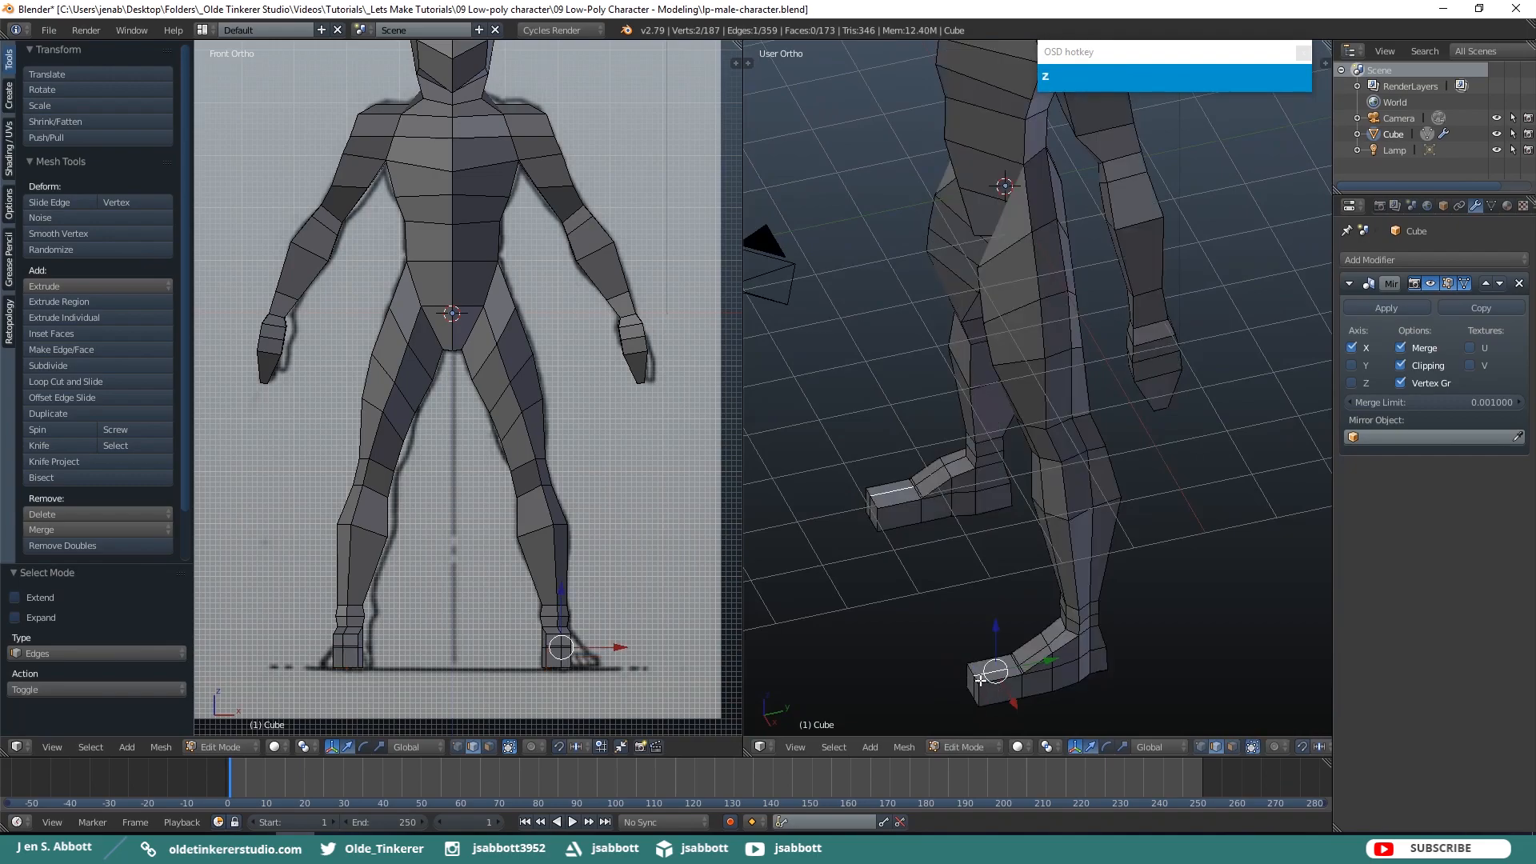
pyautogui.rightClick(973, 667)
pyautogui.keyDown('shift'); pyautogui.rightClick(971, 667); pyautogui.keyUp('shift')
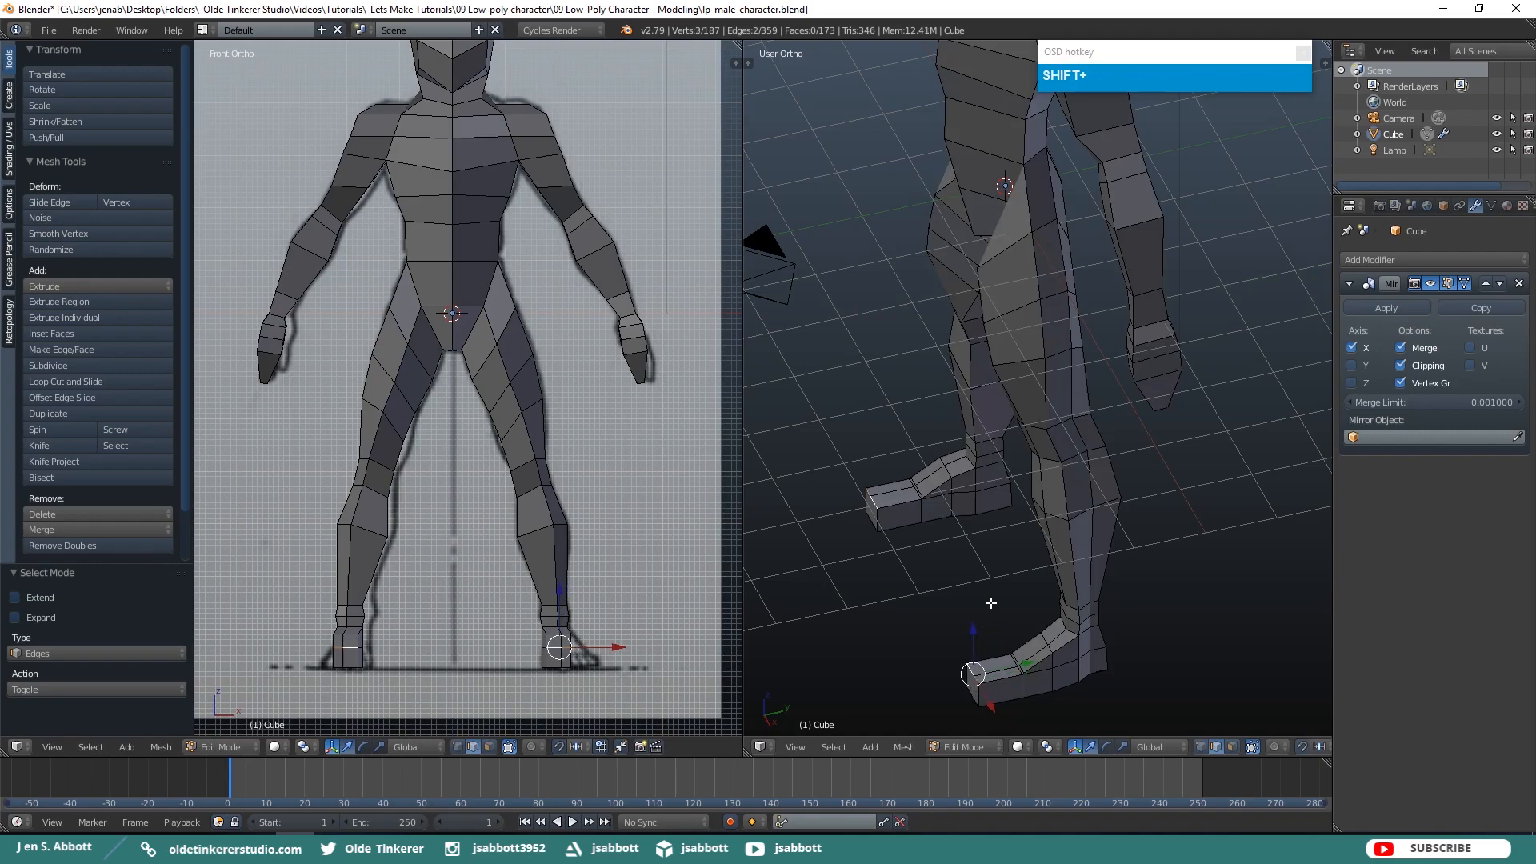
pyautogui.press('KP_3')
pyautogui.press('z')
pyautogui.moveTo(925, 573); pyautogui.dragTo(925, 585)
pyautogui.press('z')
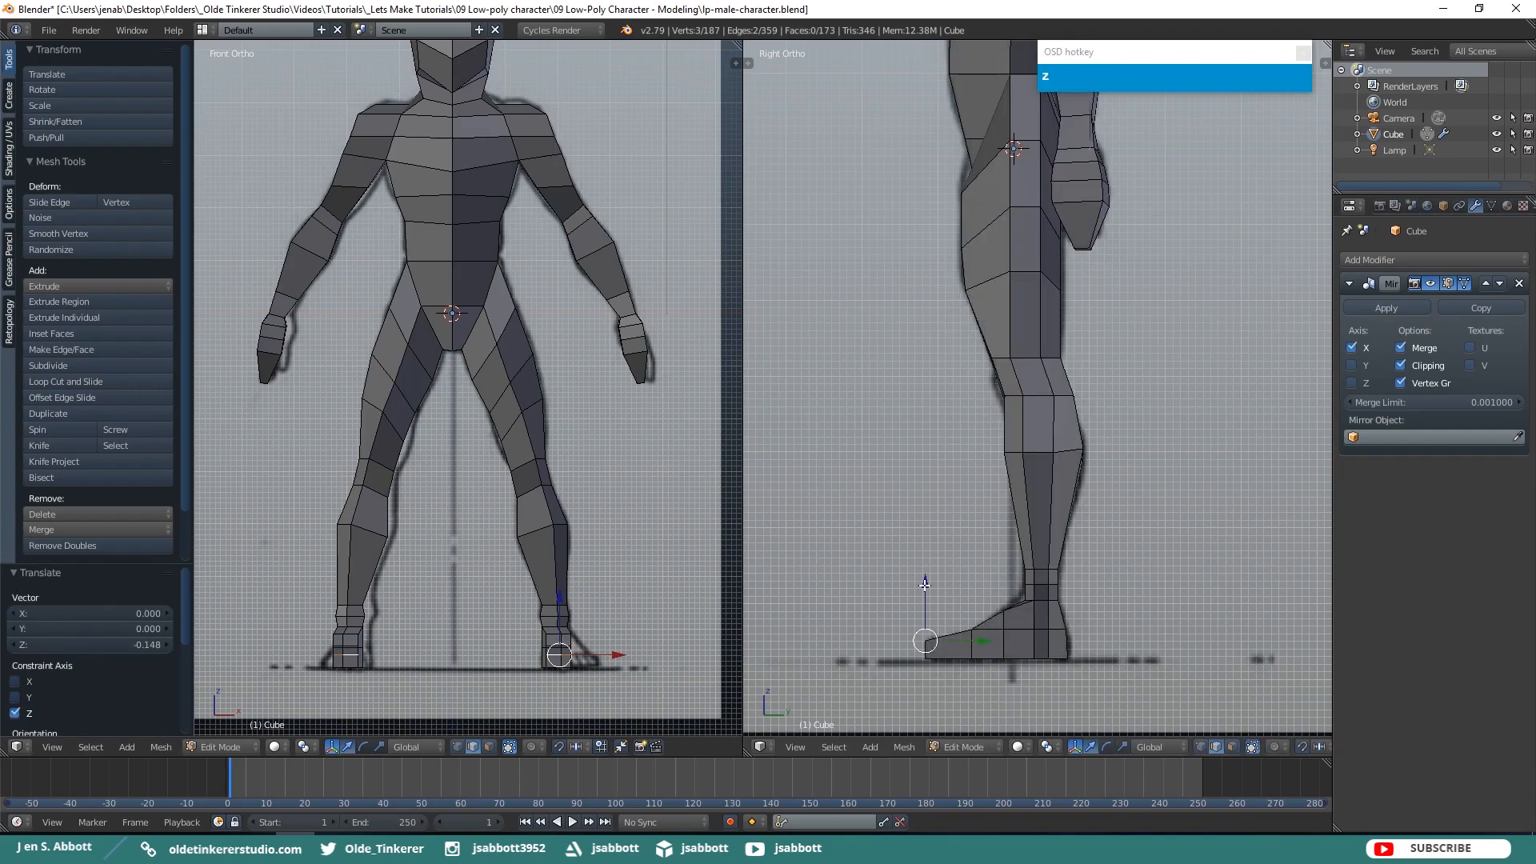
# Select the two front toe faces, scale them to about 0.824 along X, and clear the selection
pyautogui.hotkey('ctrl', 'Tab')
pyautogui.click(888, 598)
pyautogui.moveTo(852, 590); pyautogui.dragTo(1102, 634, button='middle')
pyautogui.rightClick(1171, 666)
pyautogui.press('shift')
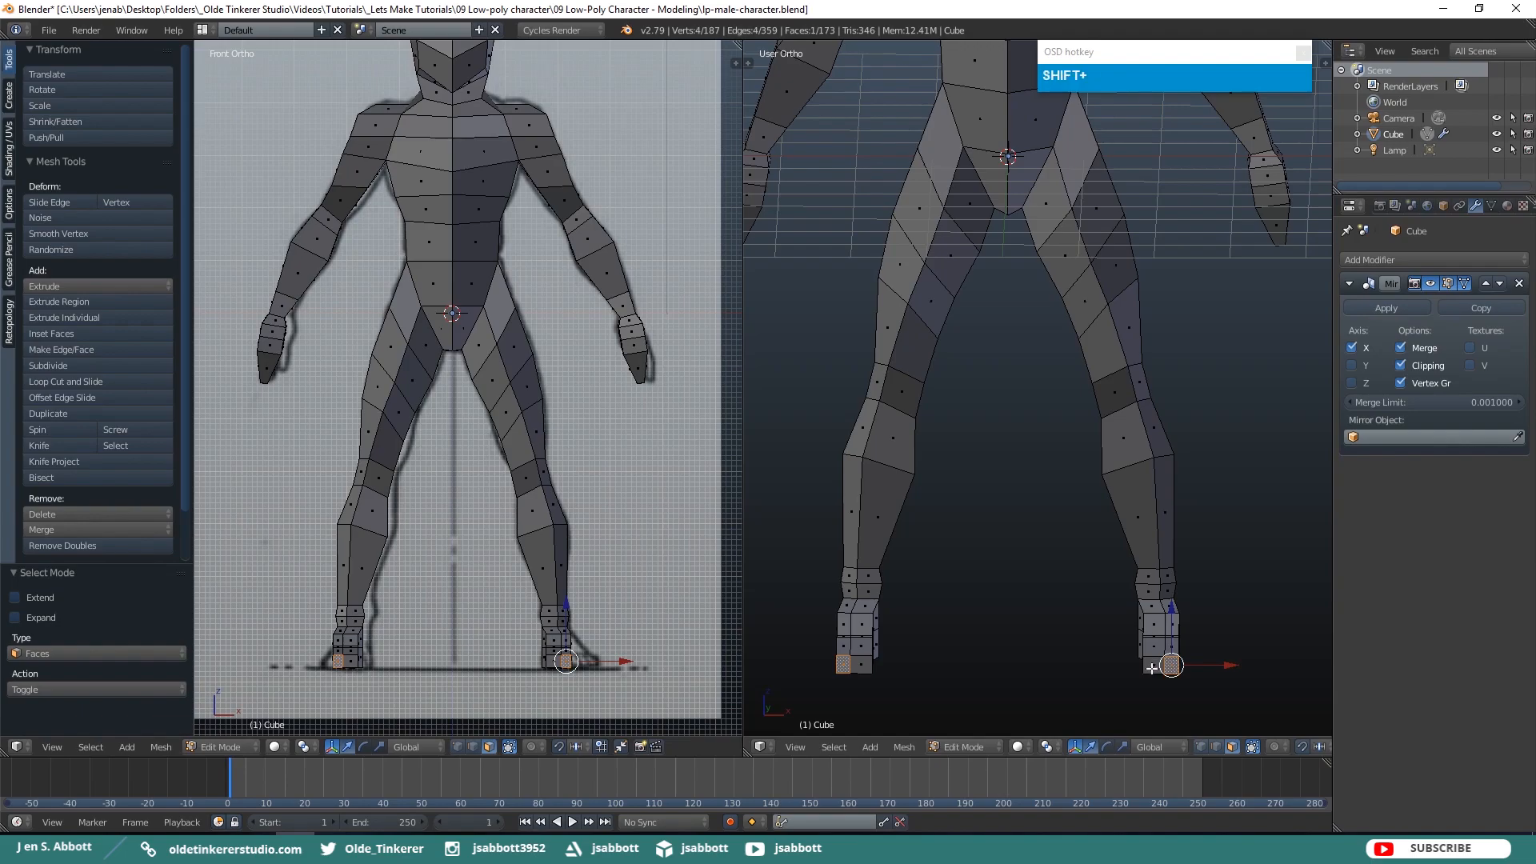
pyautogui.keyDown('shift'); pyautogui.rightClick(1152, 667); pyautogui.keyUp('shift')
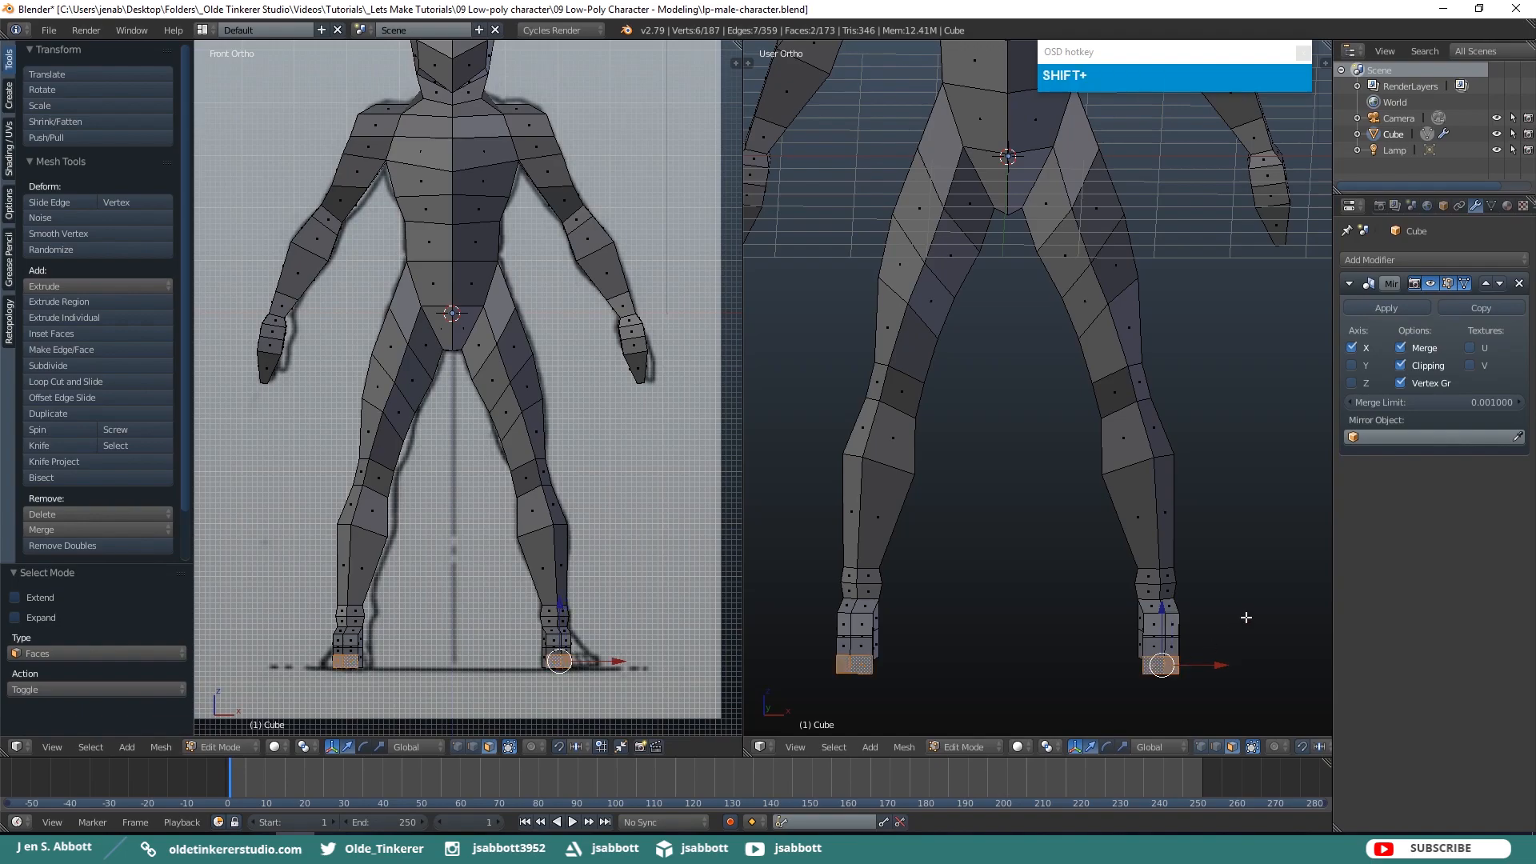
pyautogui.press('KP_1')
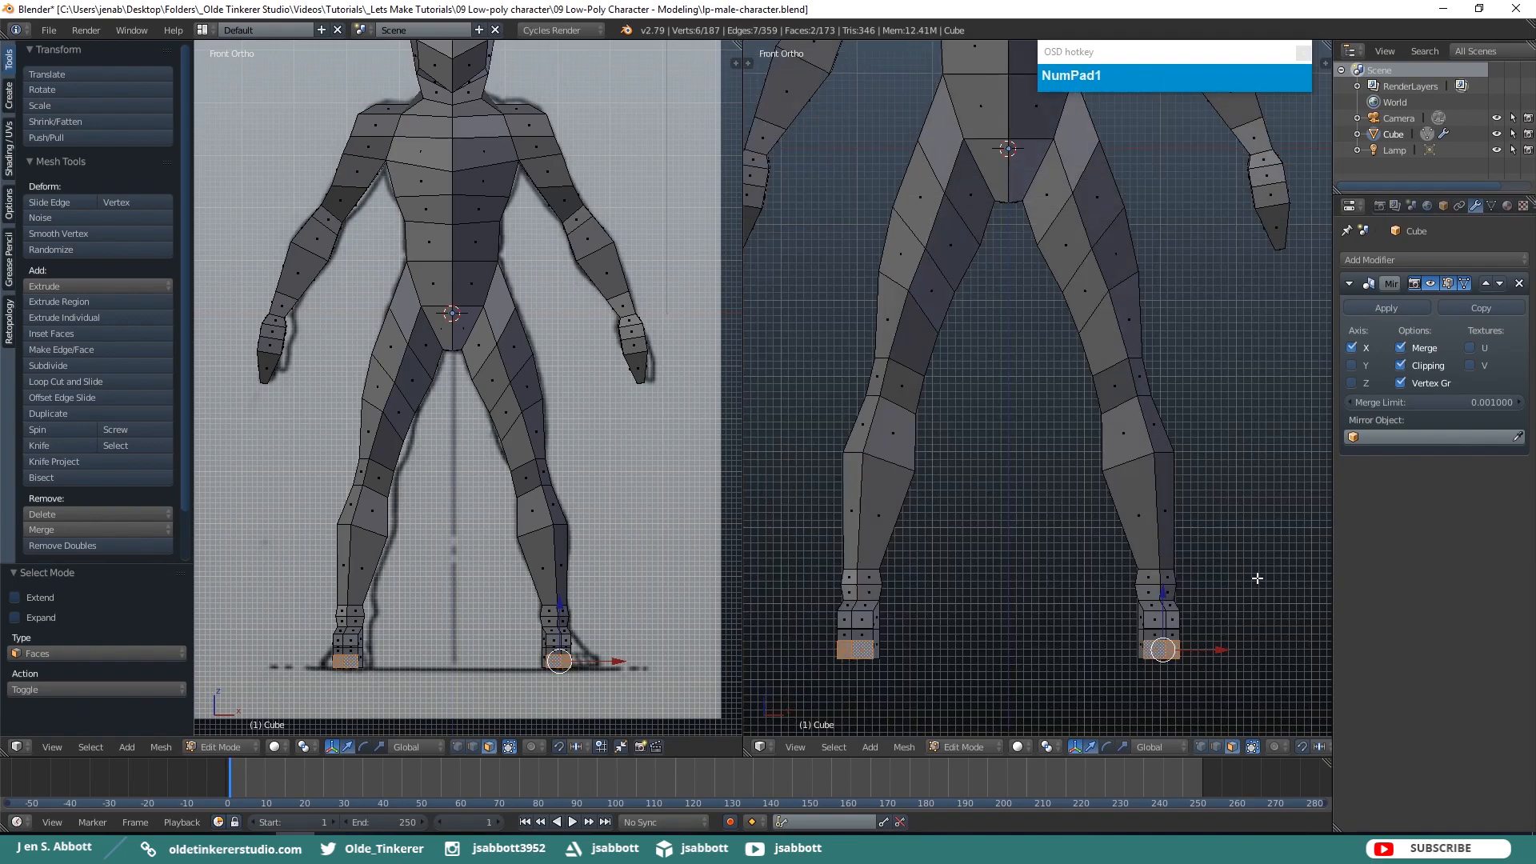
pyautogui.press('s')
pyautogui.press('x')
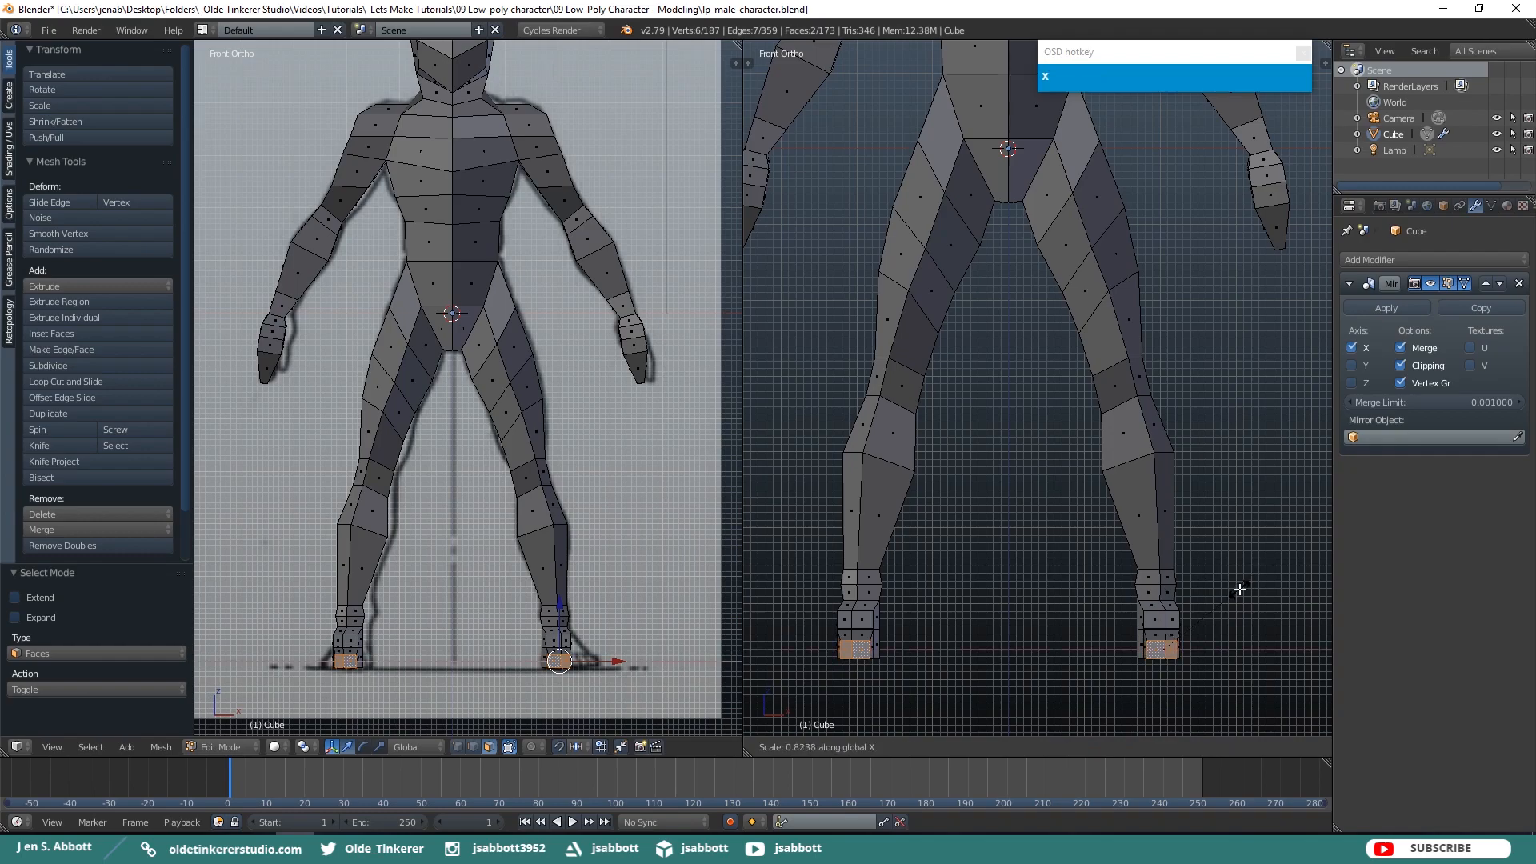
pyautogui.click(1239, 589)
pyautogui.press('a')
# Select the front toe faces and the faces along the top of the foot up to the ankle
pyautogui.moveTo(1250, 508); pyautogui.dragTo(1107, 536, button='middle')
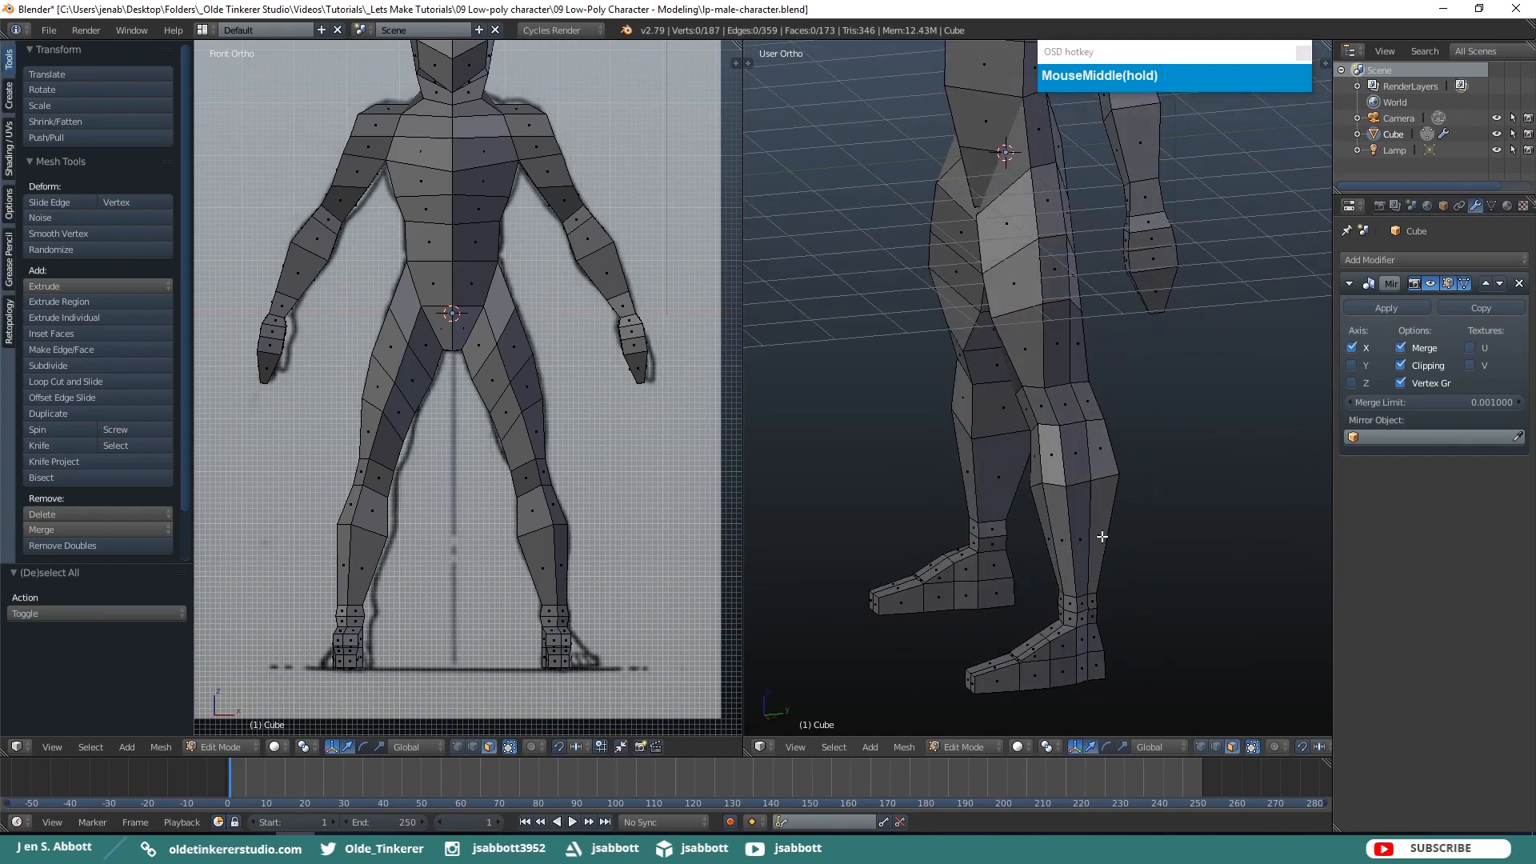
pyautogui.press('KP_3')
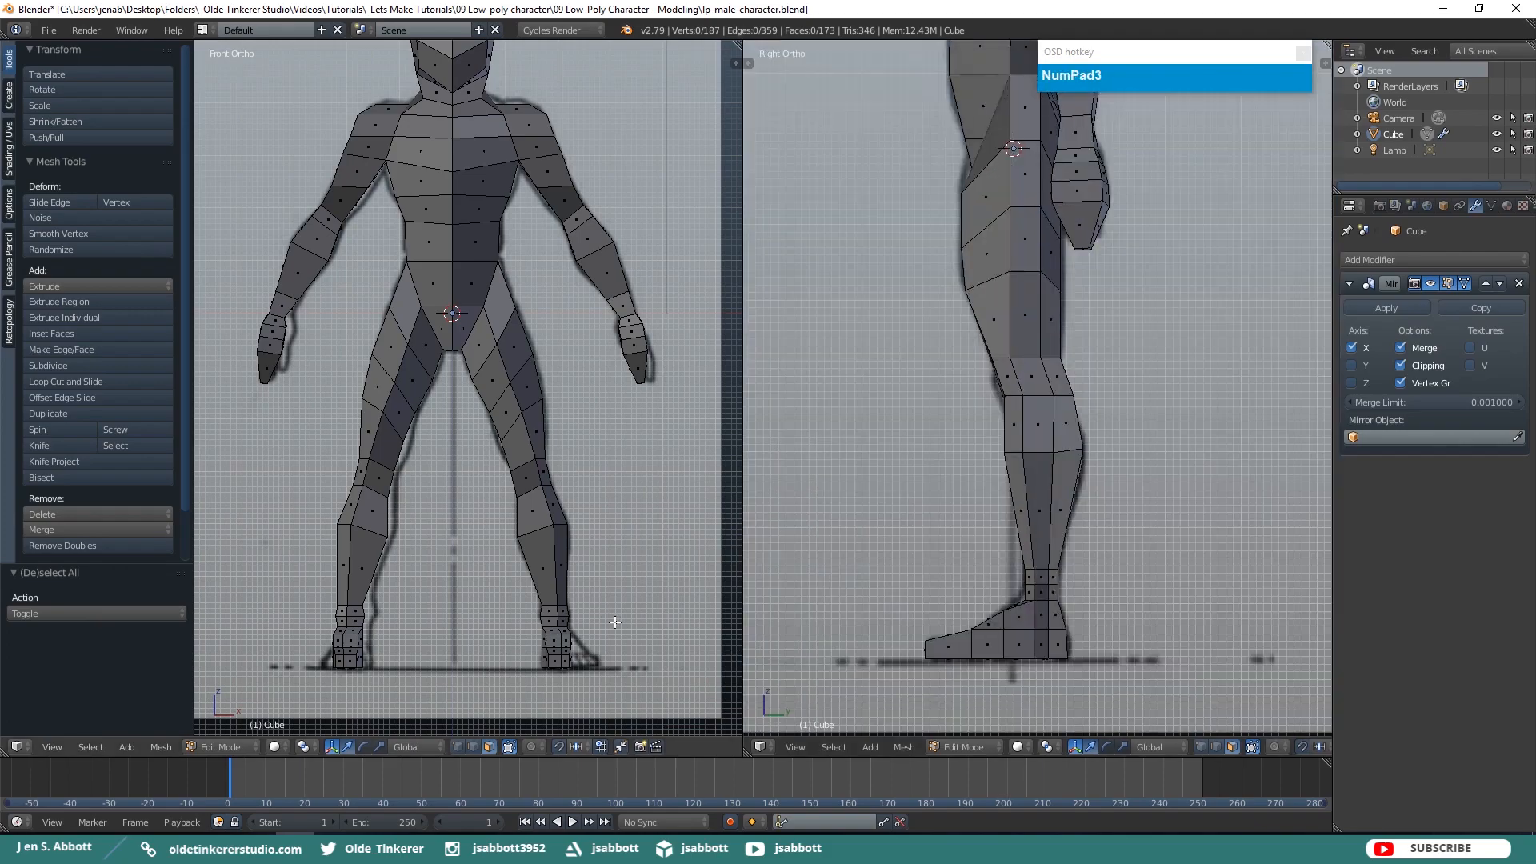
pyautogui.moveTo(585, 623); pyautogui.dragTo(305, 638, button='middle')
pyautogui.moveTo(434, 660); pyautogui.dragTo(576, 673, button='middle')
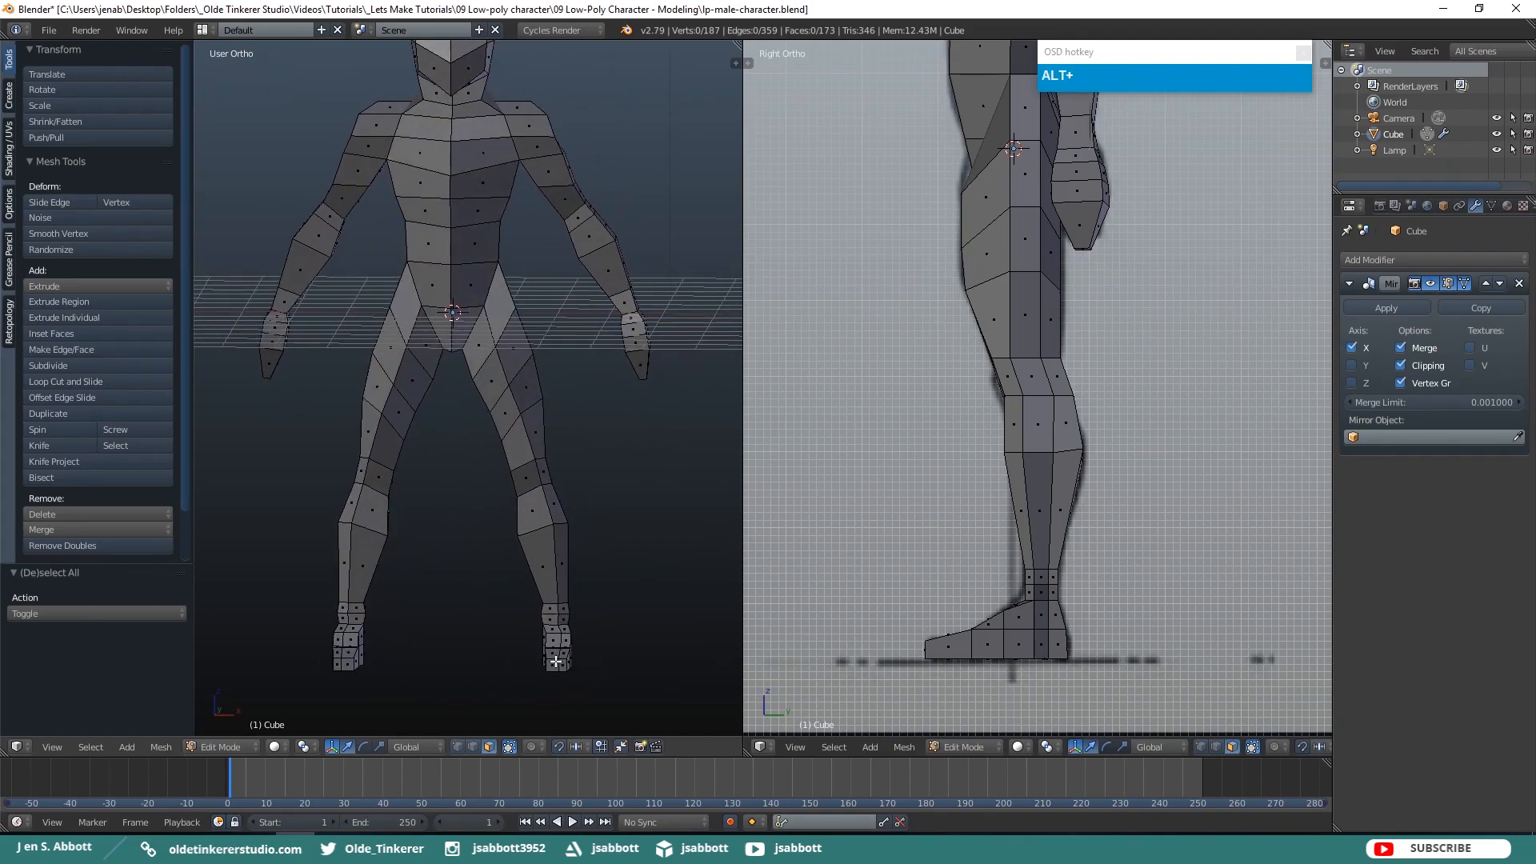
pyautogui.keyDown('alt'); pyautogui.rightClick(559, 661); pyautogui.keyUp('alt')
pyautogui.hotkey('alt', 'a')
pyautogui.keyDown('shift'); pyautogui.rightClick(558, 660); pyautogui.keyUp('shift')
pyautogui.keyDown('shift'); pyautogui.rightClick(558, 657); pyautogui.keyUp('shift')
pyautogui.keyDown('shift'); pyautogui.rightClick(561, 653); pyautogui.keyUp('shift')
pyautogui.scroll(4, 605, 626)
pyautogui.keyDown('shift'); pyautogui.moveTo(624, 664); pyautogui.dragTo(519, 216, button='middle'); pyautogui.keyUp('shift')
pyautogui.moveTo(526, 392); pyautogui.dragTo(525, 447, button='middle')
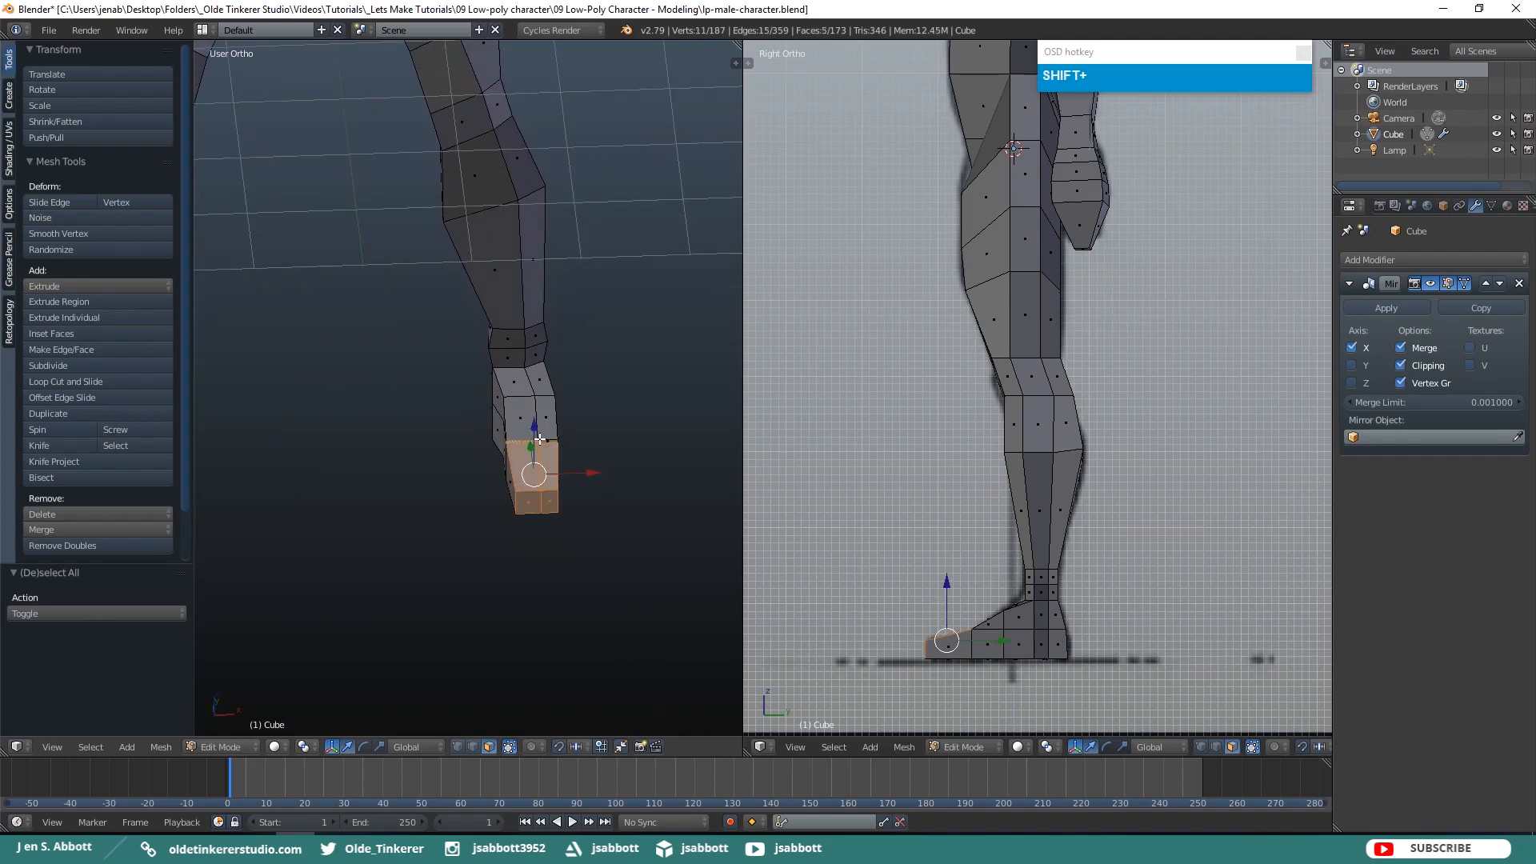
pyautogui.keyDown('shift'); pyautogui.rightClick(531, 423); pyautogui.keyUp('shift')
pyautogui.keyDown('shift'); pyautogui.rightClick(544, 442); pyautogui.keyUp('shift')
pyautogui.keyDown('shift'); pyautogui.rightClick(547, 419); pyautogui.keyUp('shift')
pyautogui.keyDown('shift'); pyautogui.rightClick(537, 384); pyautogui.keyUp('shift')
pyautogui.keyDown('shift'); pyautogui.rightClick(520, 384); pyautogui.keyUp('shift')
pyautogui.keyDown('shift'); pyautogui.rightClick(524, 416); pyautogui.keyUp('shift')
pyautogui.keyDown('shift'); pyautogui.rightClick(505, 410); pyautogui.keyUp('shift')
pyautogui.keyDown('shift'); pyautogui.rightClick(500, 430); pyautogui.keyUp('shift')
# Add the inner side faces and the forward outer side faces of the foot to the selection
pyautogui.moveTo(500, 430); pyautogui.dragTo(499, 445, button='middle')
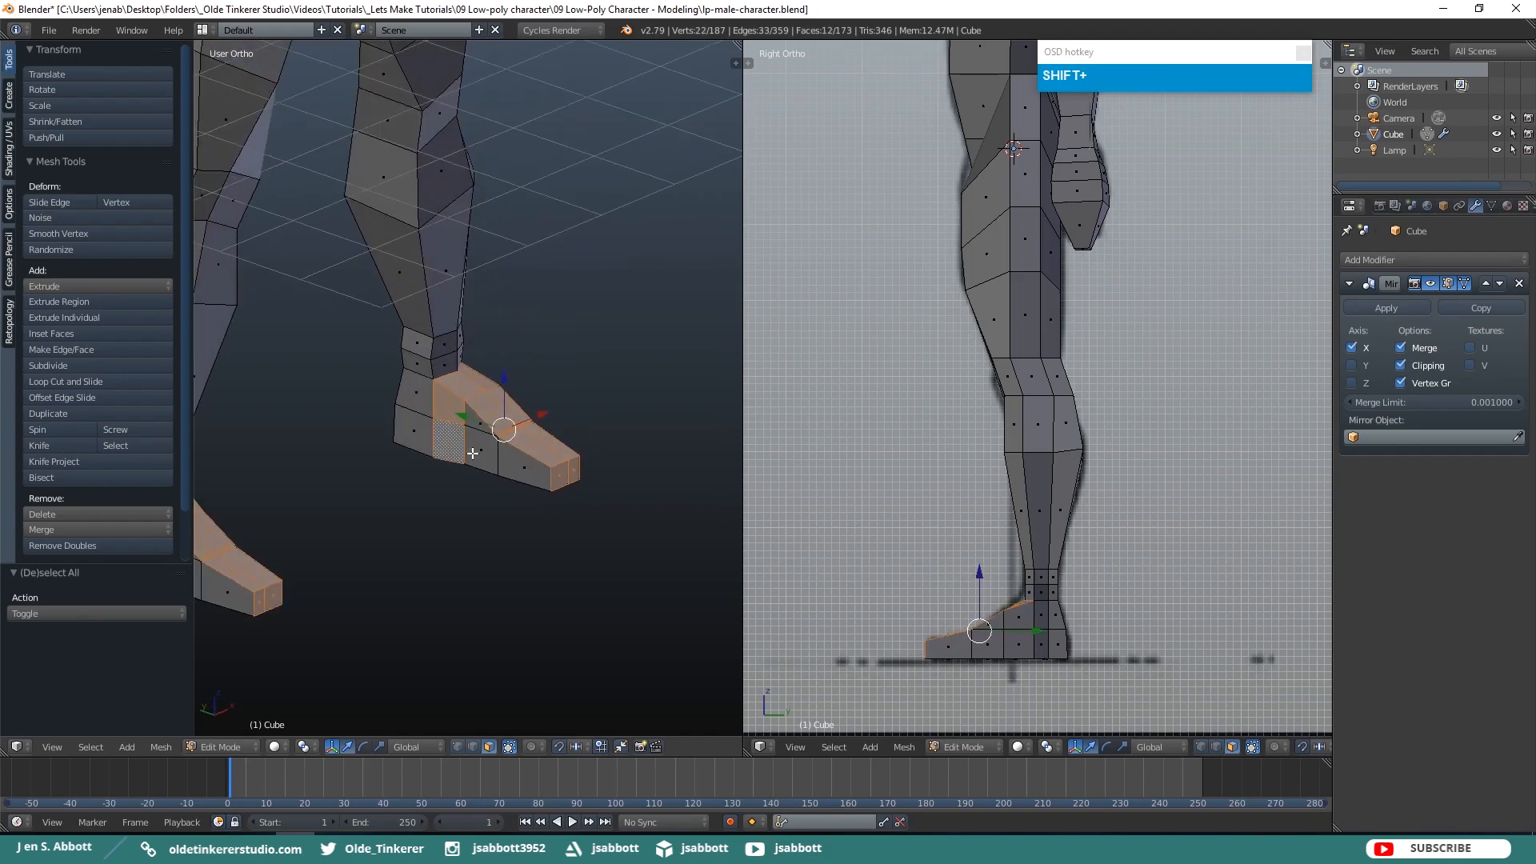
pyautogui.keyDown('shift'); pyautogui.rightClick(472, 424); pyautogui.keyUp('shift')
pyautogui.keyDown('shift'); pyautogui.rightClick(423, 392); pyautogui.keyUp('shift')
pyautogui.keyDown('shift'); pyautogui.rightClick(425, 431); pyautogui.keyUp('shift')
pyautogui.keyDown('shift'); pyautogui.rightClick(485, 448); pyautogui.keyUp('shift')
pyautogui.keyDown('shift'); pyautogui.rightClick(516, 460); pyautogui.keyUp('shift')
pyautogui.moveTo(608, 440); pyautogui.dragTo(567, 450, button='middle')
pyautogui.keyDown('shift'); pyautogui.rightClick(569, 450); pyautogui.keyUp('shift')
pyautogui.keyDown('shift'); pyautogui.rightClick(564, 483); pyautogui.keyUp('shift')
pyautogui.keyDown('shift'); pyautogui.rightClick(531, 480); pyautogui.keyUp('shift')
pyautogui.keyDown('shift'); pyautogui.rightClick(529, 466); pyautogui.keyUp('shift')
pyautogui.keyDown('shift'); pyautogui.rightClick(472, 500); pyautogui.keyUp('shift')
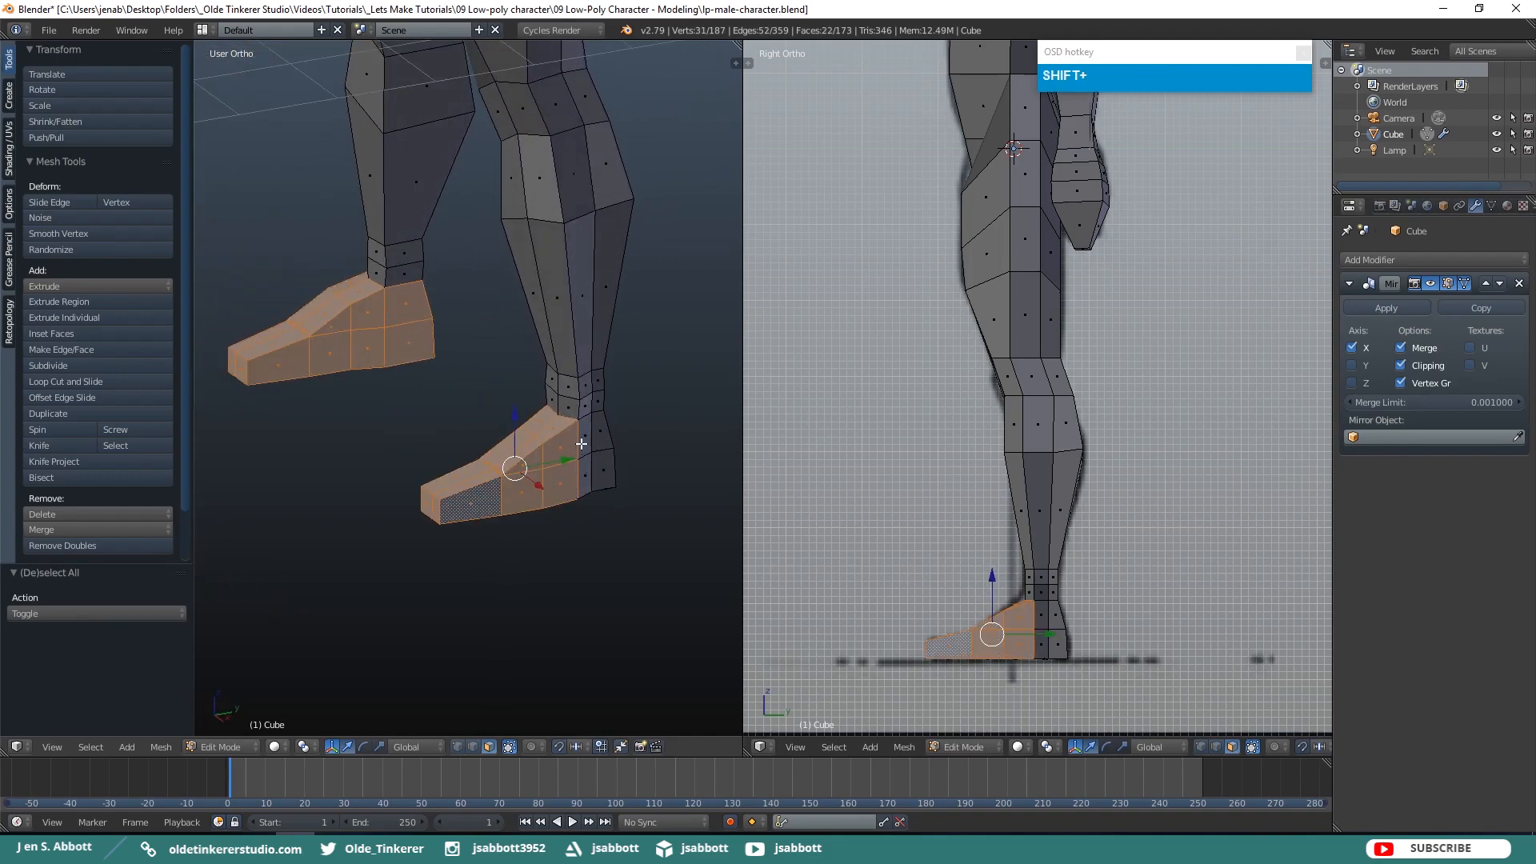
# Add the outer heel and underside faces to the selection, scale the whole foot about 1.27 along X, and clear the selection
pyautogui.keyDown('shift'); pyautogui.rightClick(583, 448); pyautogui.keyUp('shift')
pyautogui.keyDown('shift'); pyautogui.rightClick(598, 432); pyautogui.keyUp('shift')
pyautogui.keyDown('shift'); pyautogui.rightClick(602, 470); pyautogui.keyUp('shift')
pyautogui.keyDown('shift'); pyautogui.rightClick(585, 477); pyautogui.keyUp('shift')
pyautogui.moveTo(588, 493); pyautogui.dragTo(527, 139, button='middle')
pyautogui.keyDown('shift'); pyautogui.rightClick(563, 389); pyautogui.keyUp('shift')
pyautogui.keyDown('shift'); pyautogui.rightClick(575, 408); pyautogui.keyUp('shift')
pyautogui.keyDown('shift'); pyautogui.rightClick(552, 400); pyautogui.keyUp('shift')
pyautogui.keyDown('shift'); pyautogui.rightClick(532, 392); pyautogui.keyUp('shift')
pyautogui.keyDown('shift'); pyautogui.rightClick(512, 376); pyautogui.keyUp('shift')
pyautogui.keyDown('shift'); pyautogui.rightClick(483, 392); pyautogui.keyUp('shift')
pyautogui.keyDown('shift'); pyautogui.rightClick(442, 387); pyautogui.keyUp('shift')
pyautogui.keyDown('shift'); pyautogui.rightClick(438, 368); pyautogui.keyUp('shift')
pyautogui.press('KP_1')
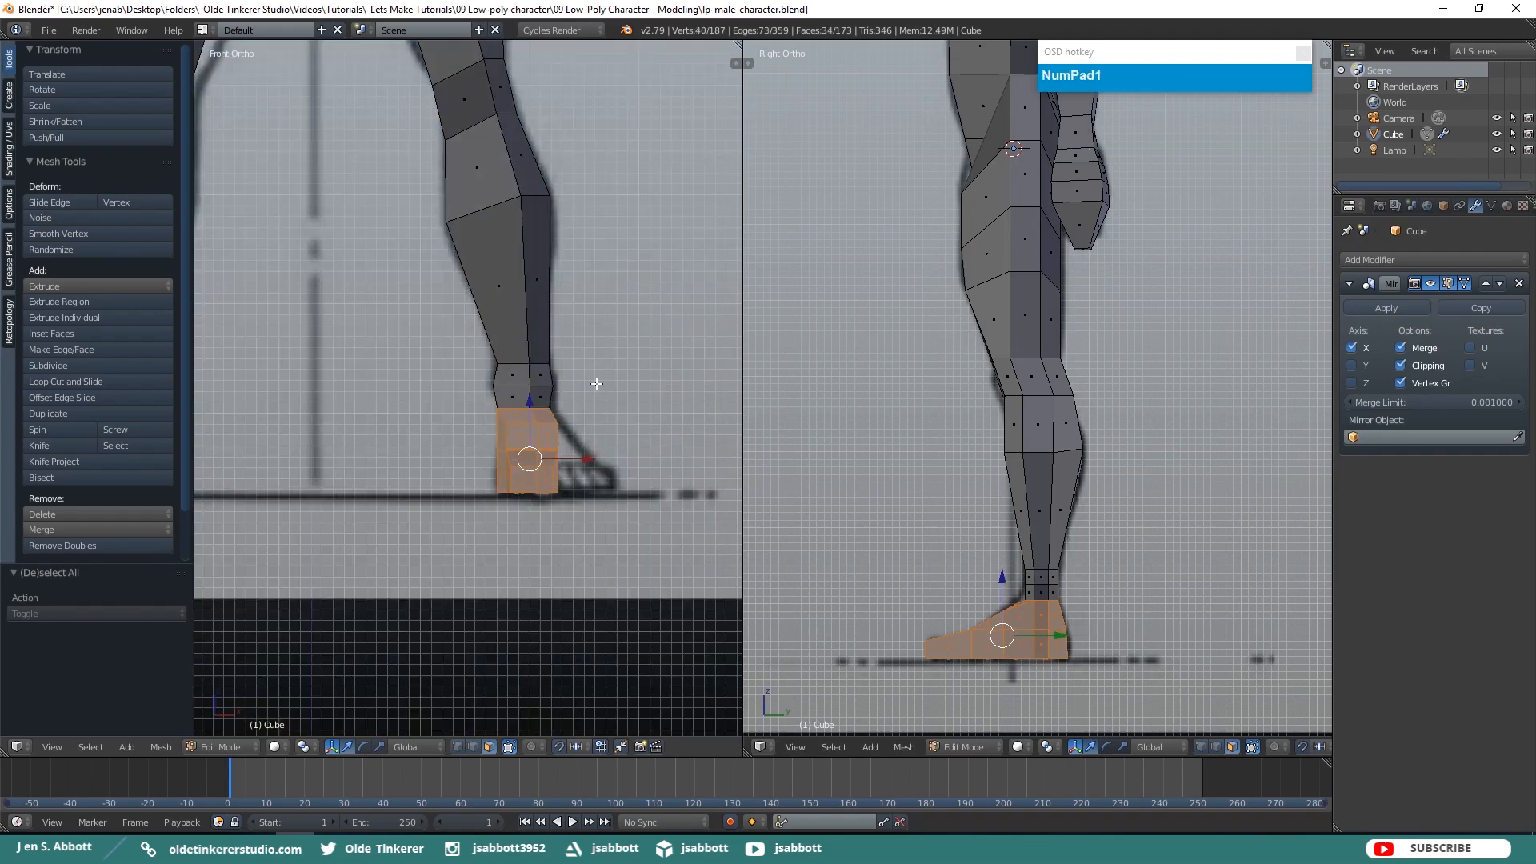
pyautogui.press('s')
pyautogui.press('x')
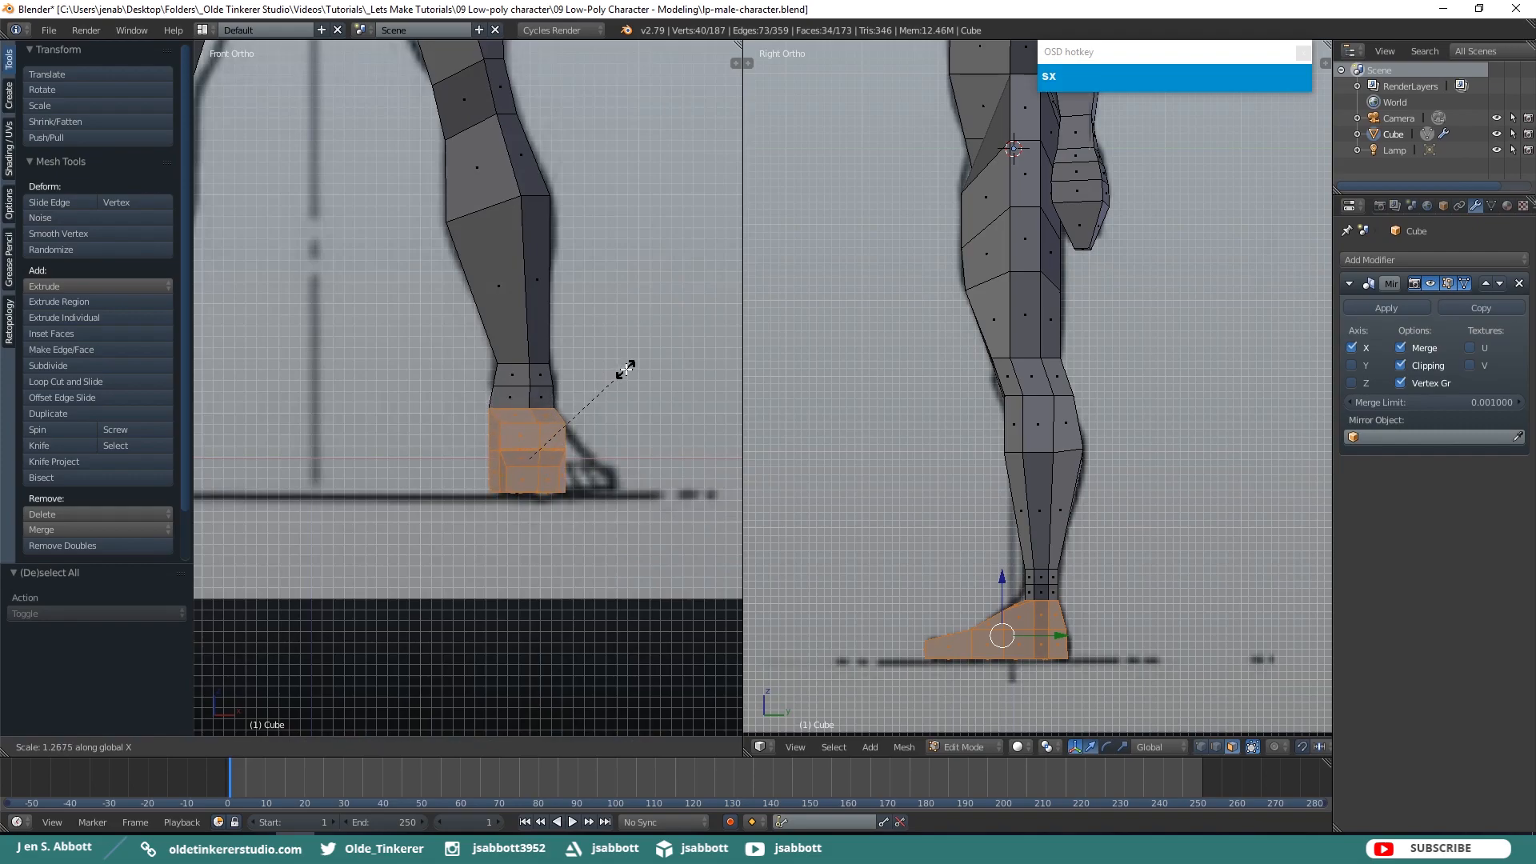
pyautogui.click(627, 369)
pyautogui.press('a')
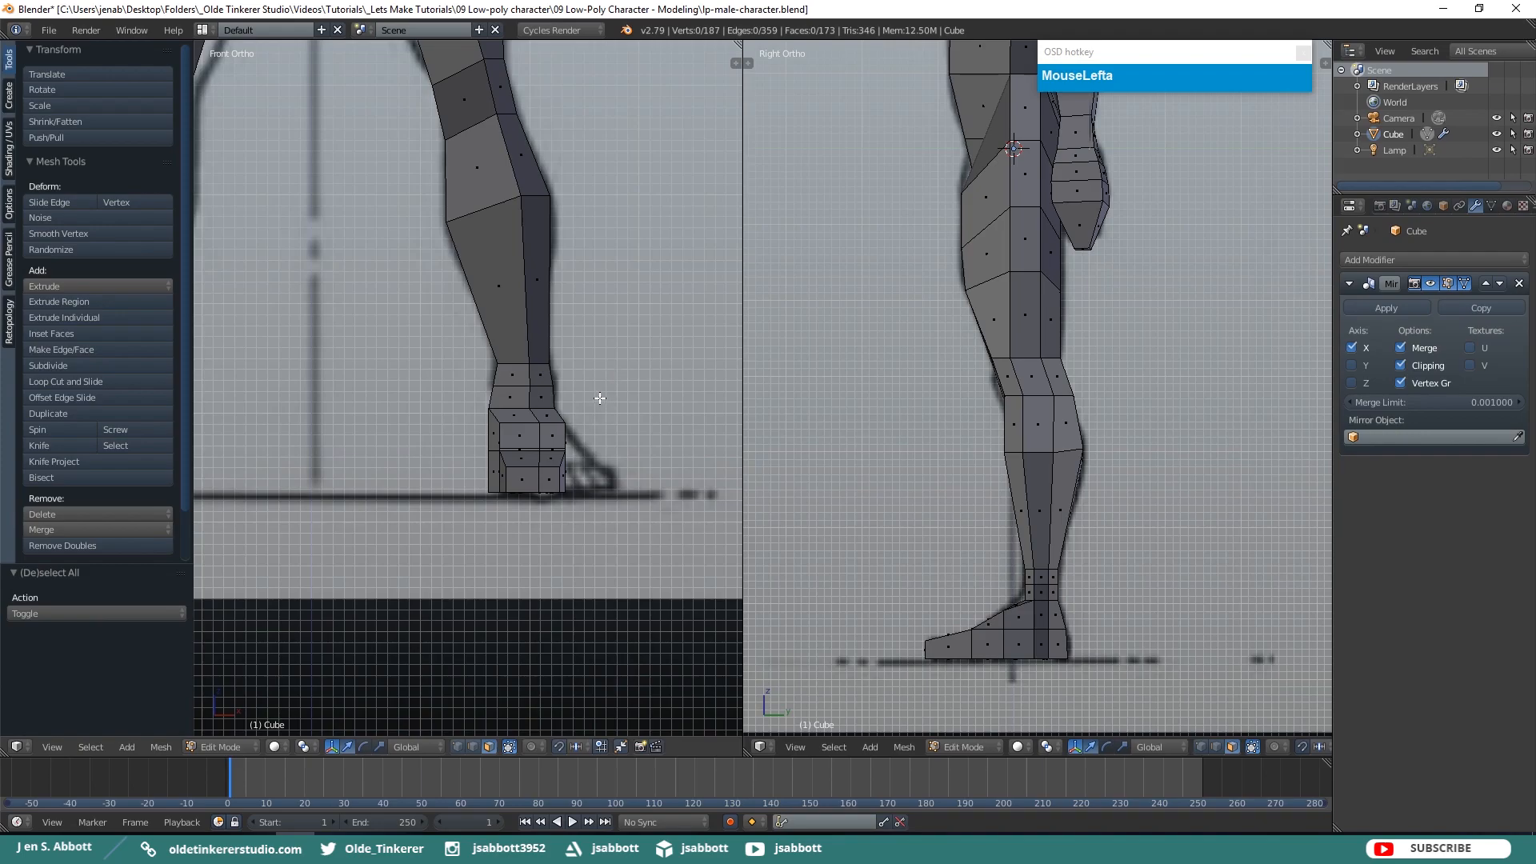
# Select the middle vertex on the outer side of the heel and move it about 0.081 along X
pyautogui.moveTo(600, 379); pyautogui.dragTo(445, 387, button='middle')
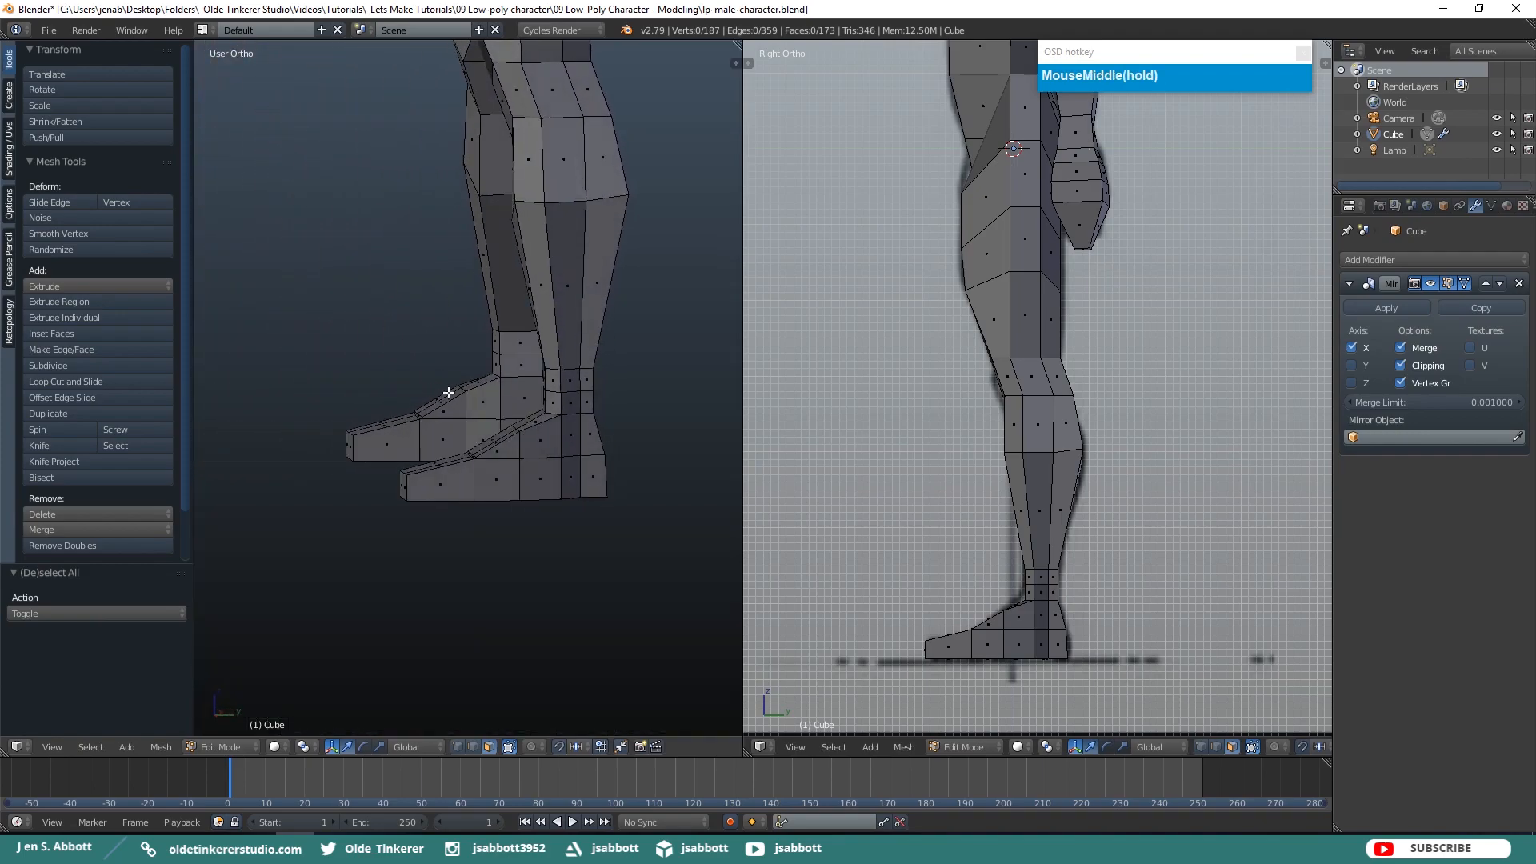
pyautogui.hotkey('ctrl', 'Tab')
pyautogui.click(440, 382)
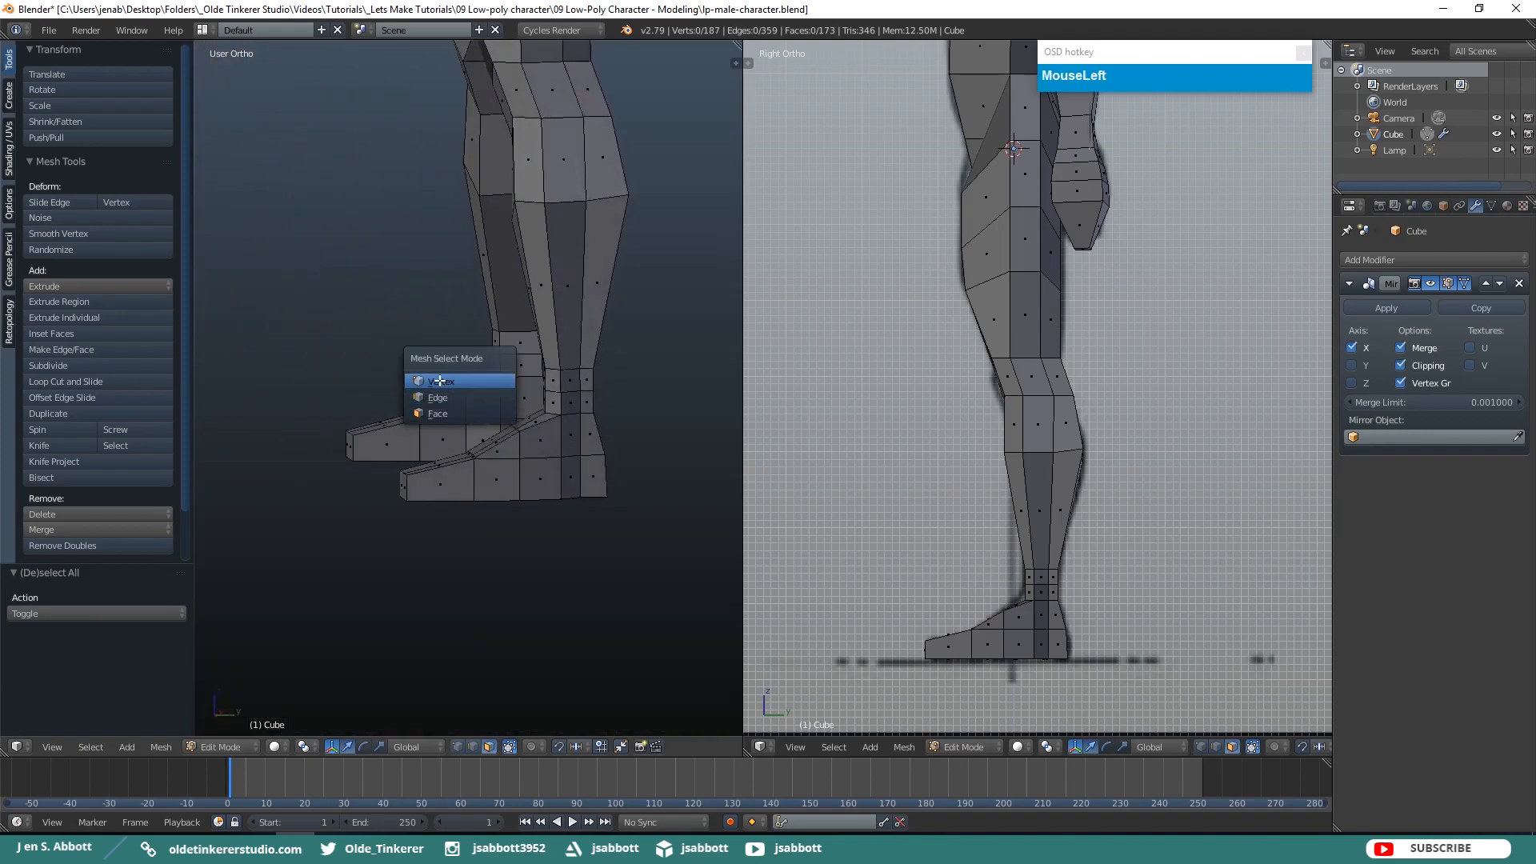
pyautogui.rightClick(579, 456)
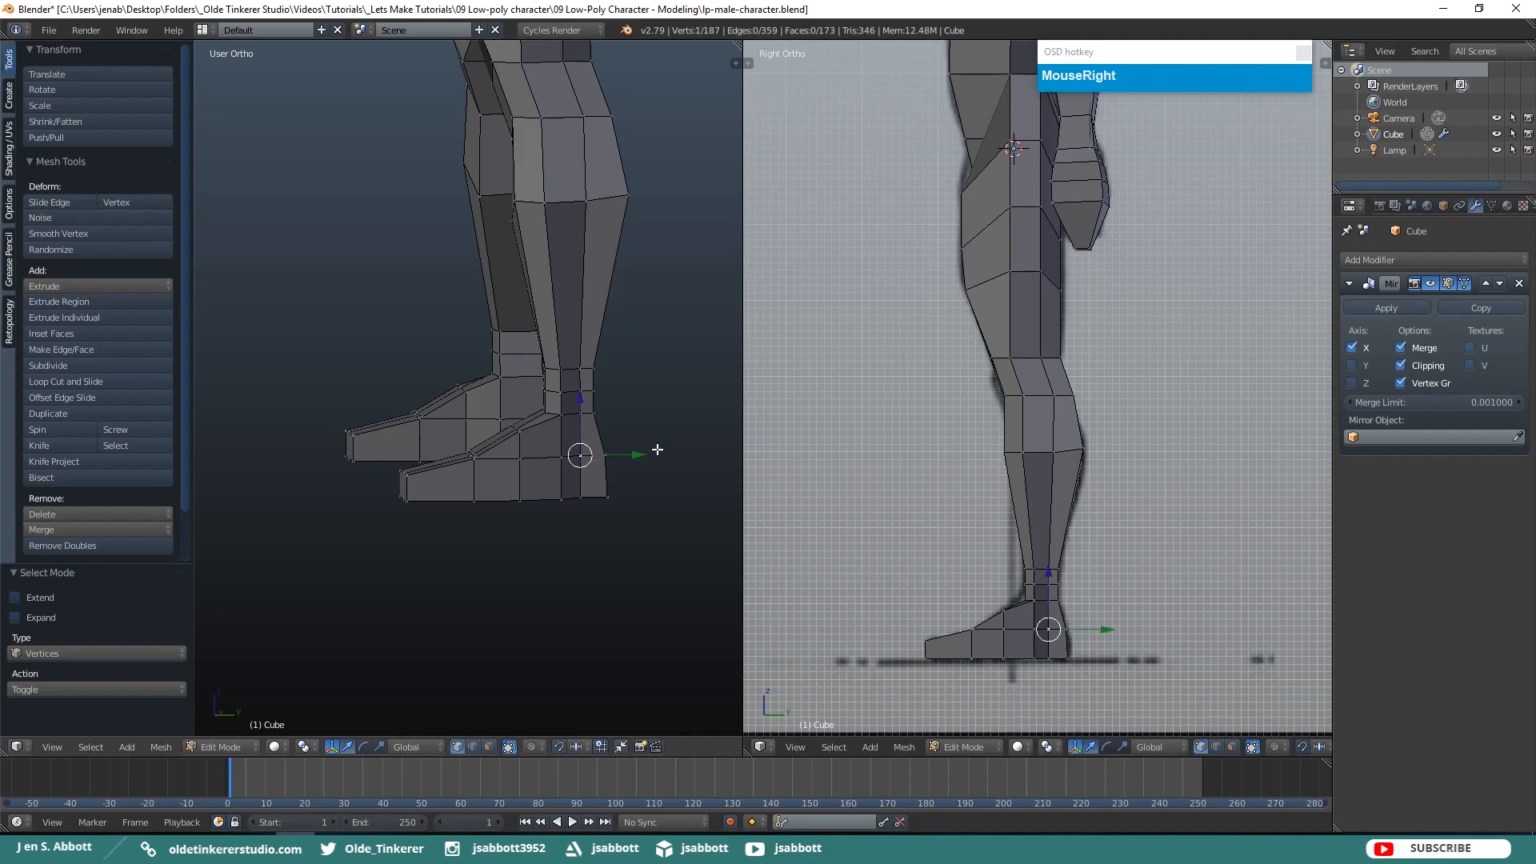
pyautogui.moveTo(665, 434); pyautogui.dragTo(424, 479, button='middle')
pyautogui.click(356, 481)
pyautogui.moveTo(356, 481); pyautogui.dragTo(349, 482)
pyautogui.moveTo(440, 534); pyautogui.dragTo(564, 508, button='middle')
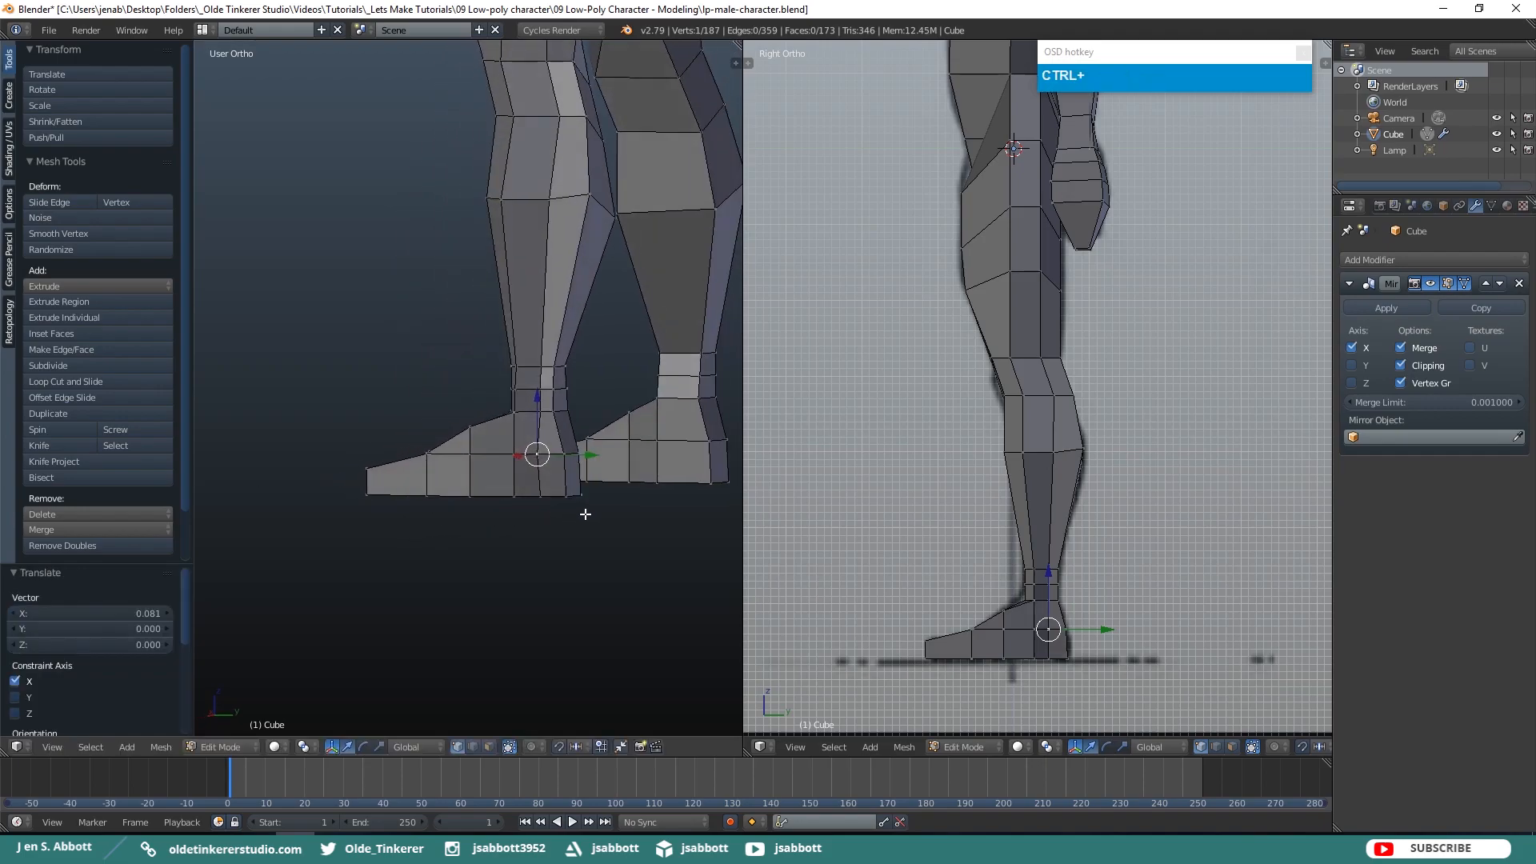
# Select the vertical row of vertices on the other side of the heel, shift them slightly along X, and clear the selection
pyautogui.keyDown('ctrl'); pyautogui.rightClick(544, 496); pyautogui.keyUp('ctrl')
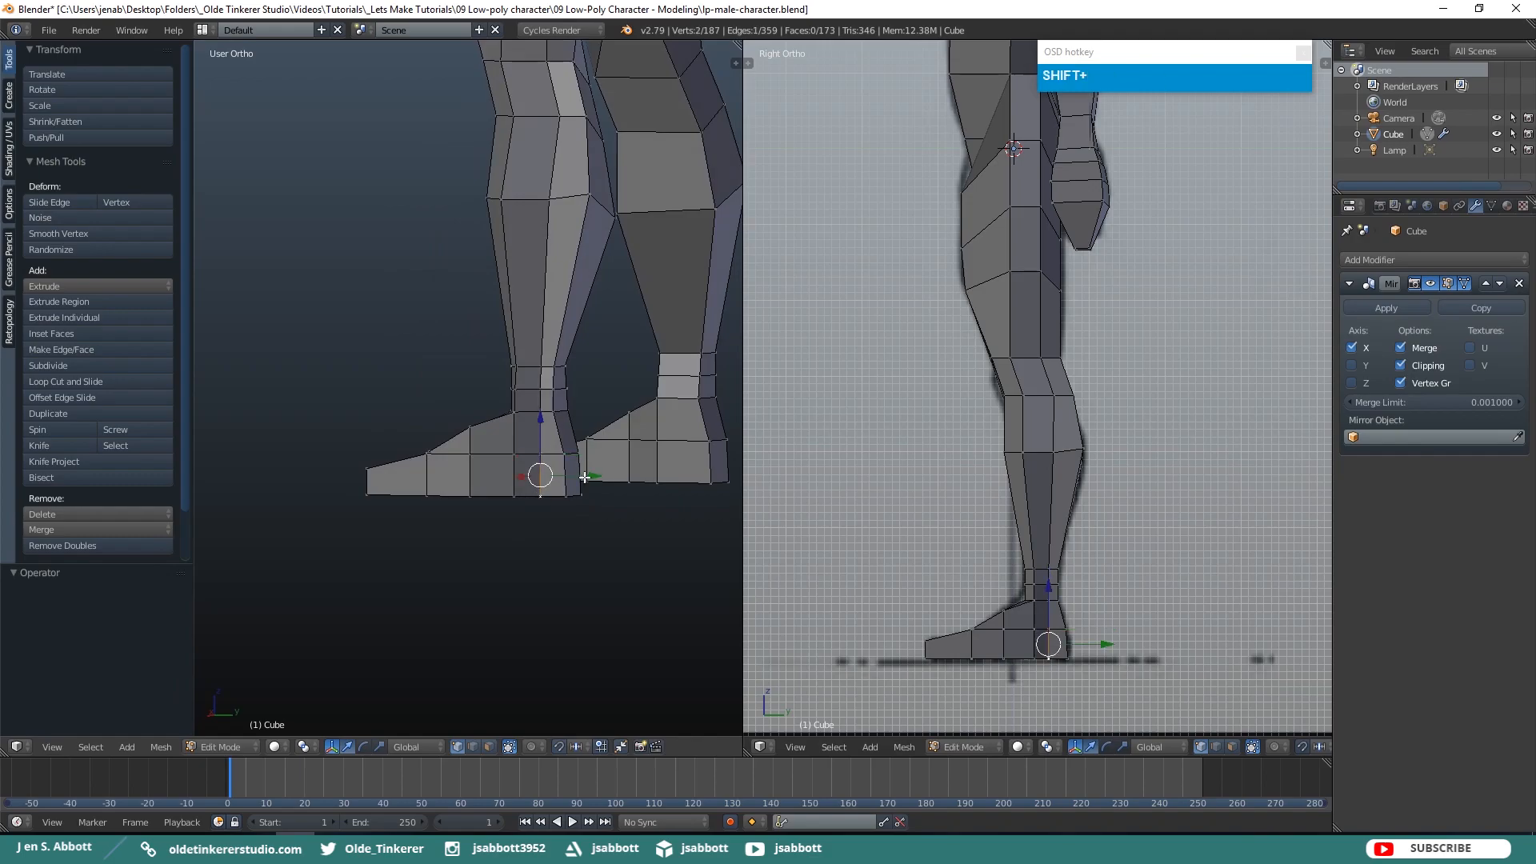
pyautogui.moveTo(607, 466); pyautogui.dragTo(564, 501, button='middle')
pyautogui.keyDown('shift'); pyautogui.rightClick(542, 450); pyautogui.keyUp('shift')
pyautogui.keyDown('shift'); pyautogui.rightClick(542, 431); pyautogui.keyUp('shift')
pyautogui.keyDown('shift'); pyautogui.rightClick(542, 411); pyautogui.keyUp('shift')
pyautogui.moveTo(527, 484); pyautogui.dragTo(526, 486)
pyautogui.press('a')
# Check the whole figure against both references, and move the centre crotch vertex about 0.296 along Y
pyautogui.moveTo(536, 495); pyautogui.dragTo(448, 439, button='middle')
pyautogui.press('KP_1')
pyautogui.scroll(-5, 592, 385)
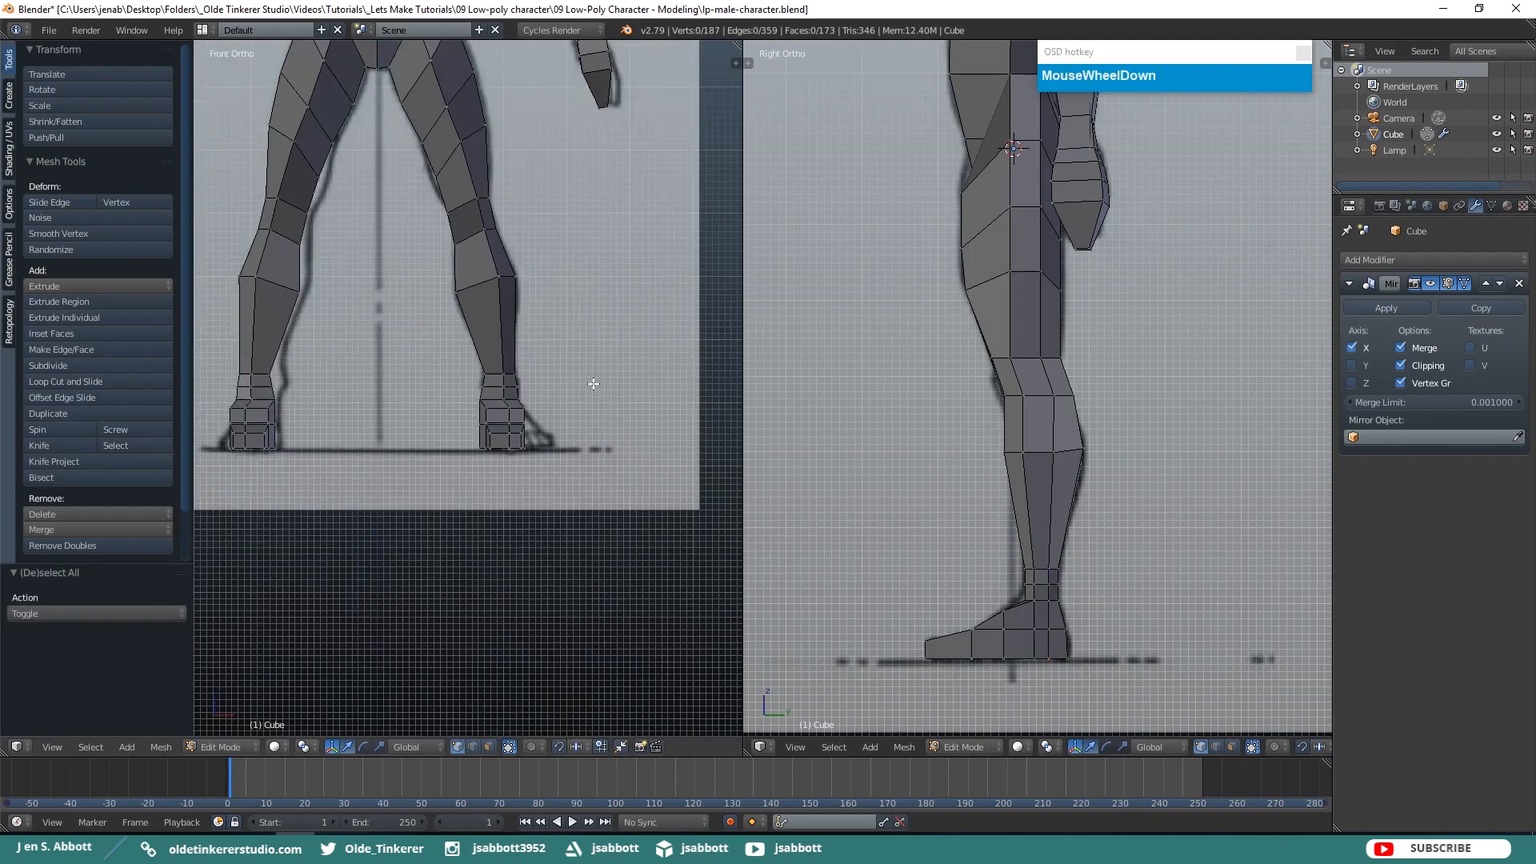
pyautogui.keyDown('shift'); pyautogui.moveTo(545, 258); pyautogui.dragTo(589, 499, button='middle'); pyautogui.keyUp('shift')
pyautogui.scroll(-3, 950, 365)
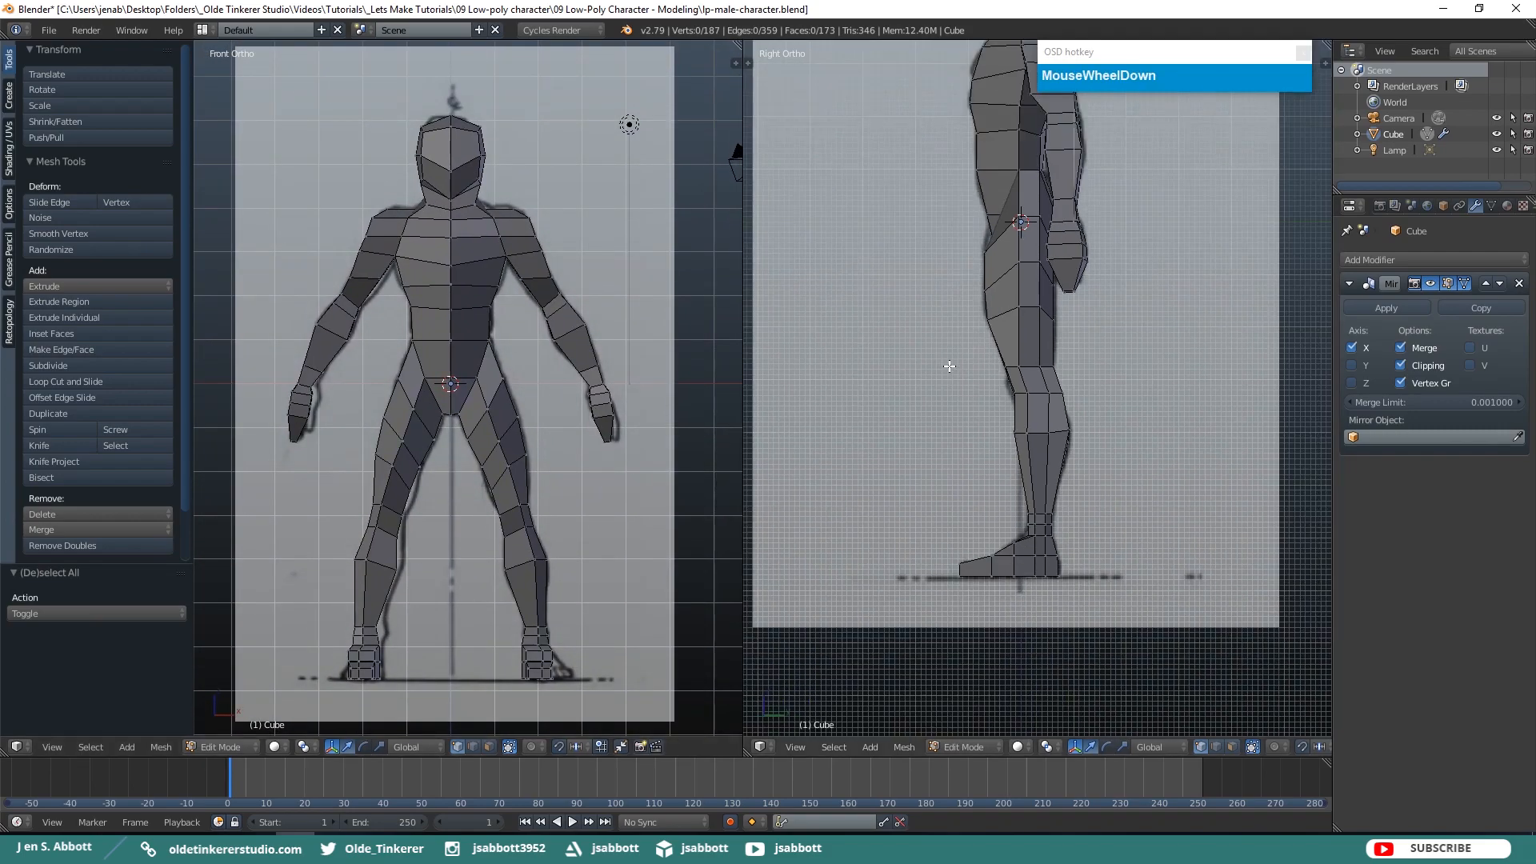
pyautogui.keyDown('shift'); pyautogui.moveTo(885, 260); pyautogui.dragTo(879, 385, button='middle'); pyautogui.keyUp('shift')
pyautogui.moveTo(592, 342); pyautogui.dragTo(513, 374, button='middle')
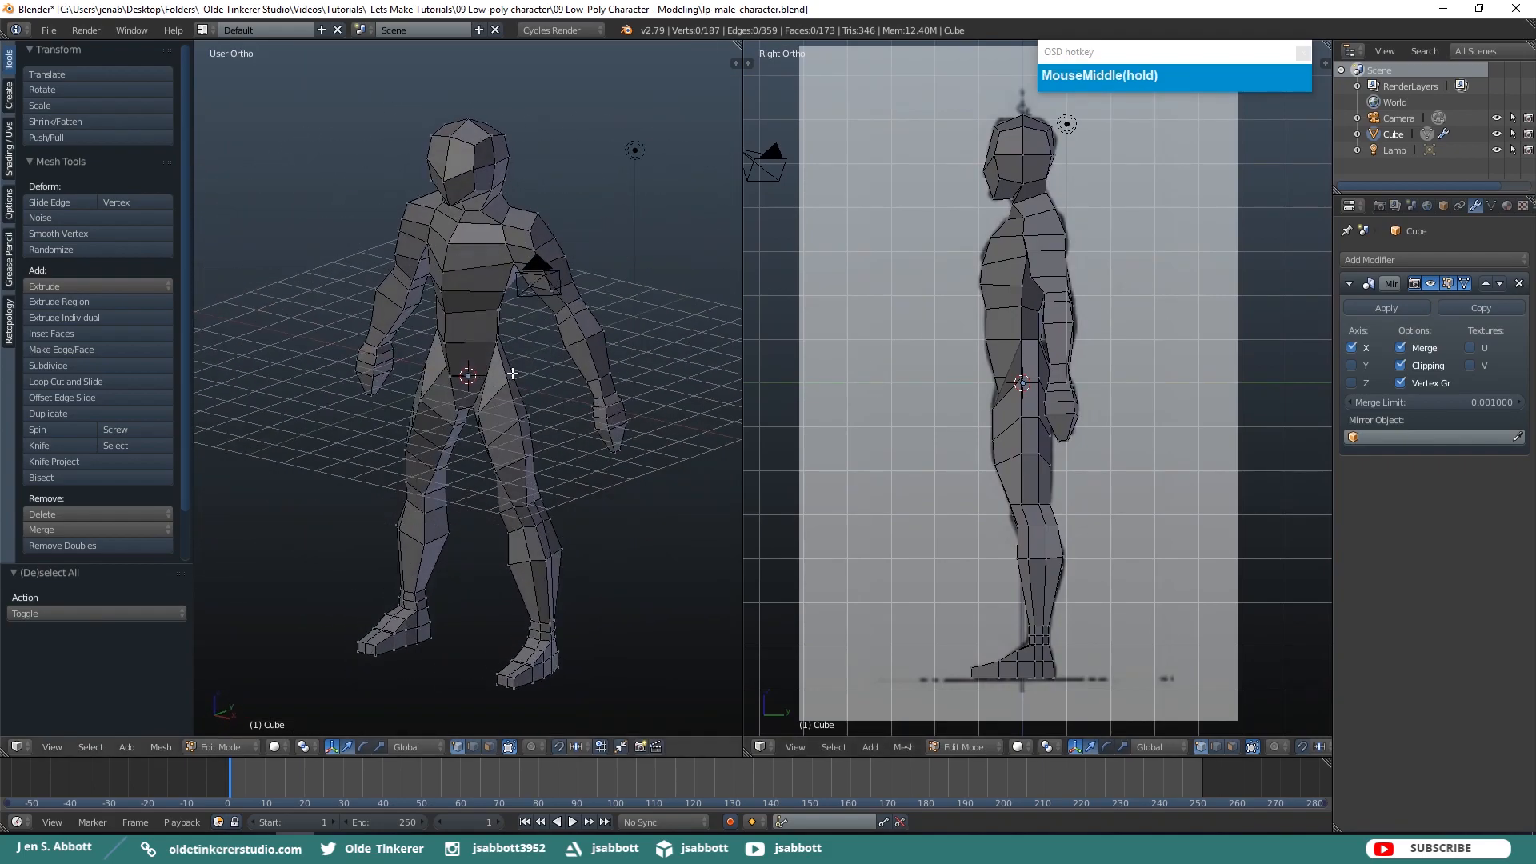
pyautogui.rightClick(458, 410)
pyautogui.moveTo(490, 398); pyautogui.dragTo(495, 394)
pyautogui.moveTo(496, 394); pyautogui.dragTo(564, 349, button='middle')
pyautogui.press('KP_1')
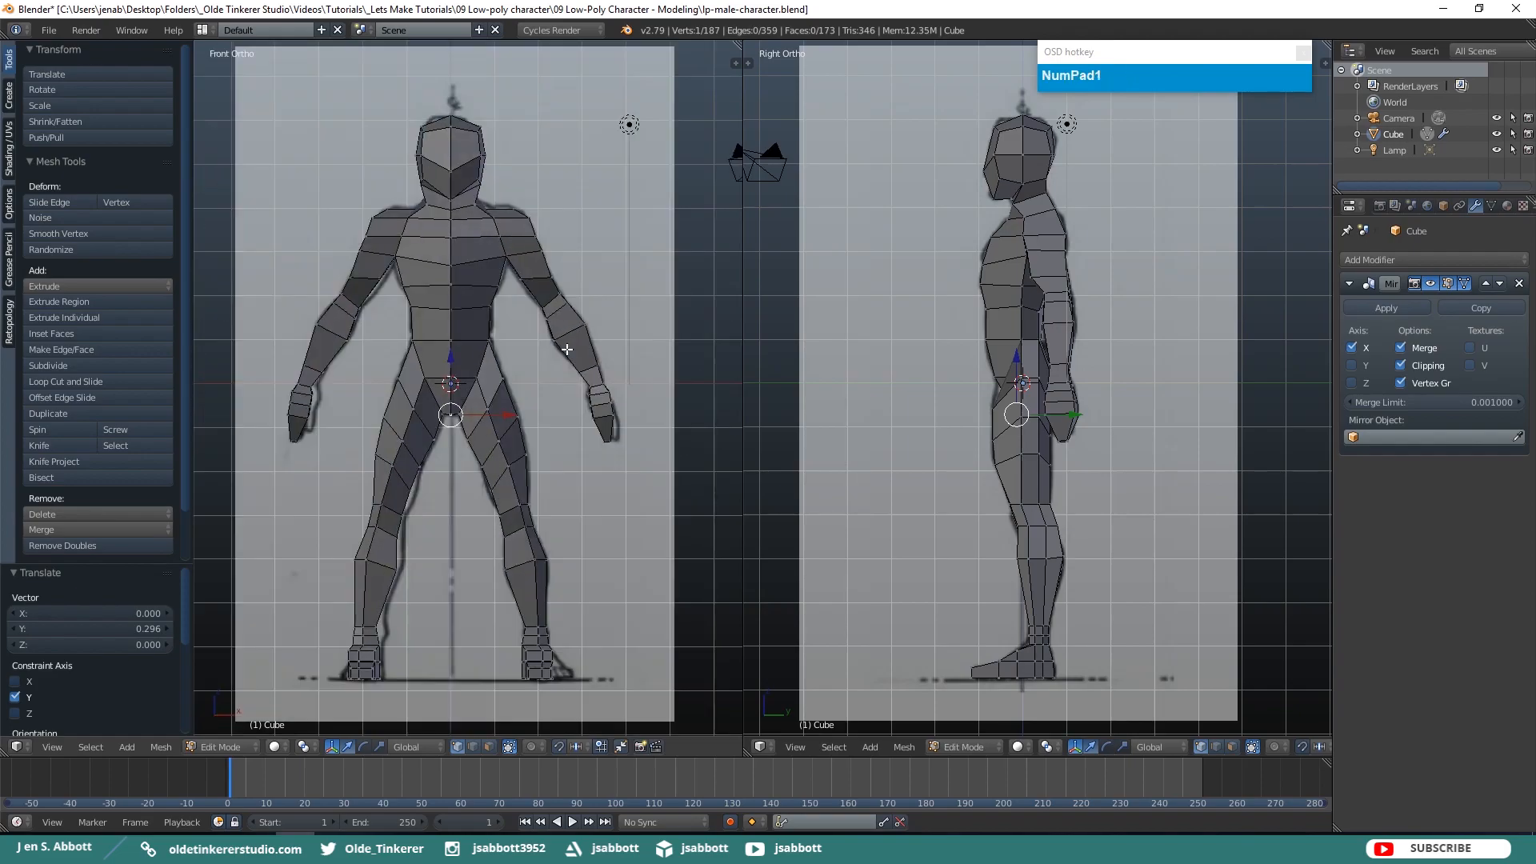